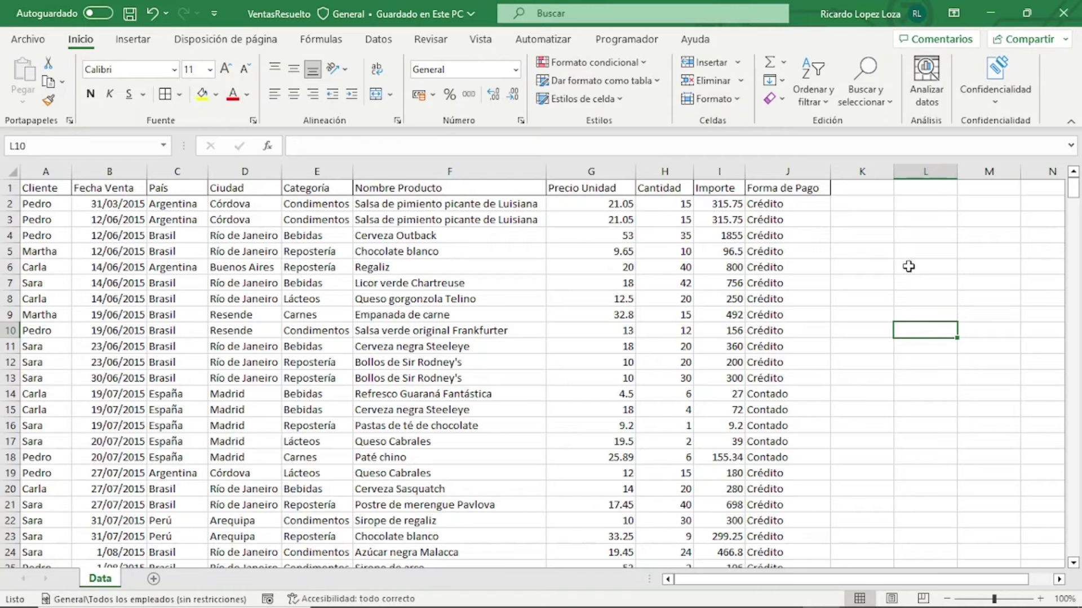
Review the sales data columns A–J, from Cliente through the payment method and the amount formula
{"action": "left_click", "coordinate": [584, 350]}
{"action": "left_click", "coordinate": [279, 314]}
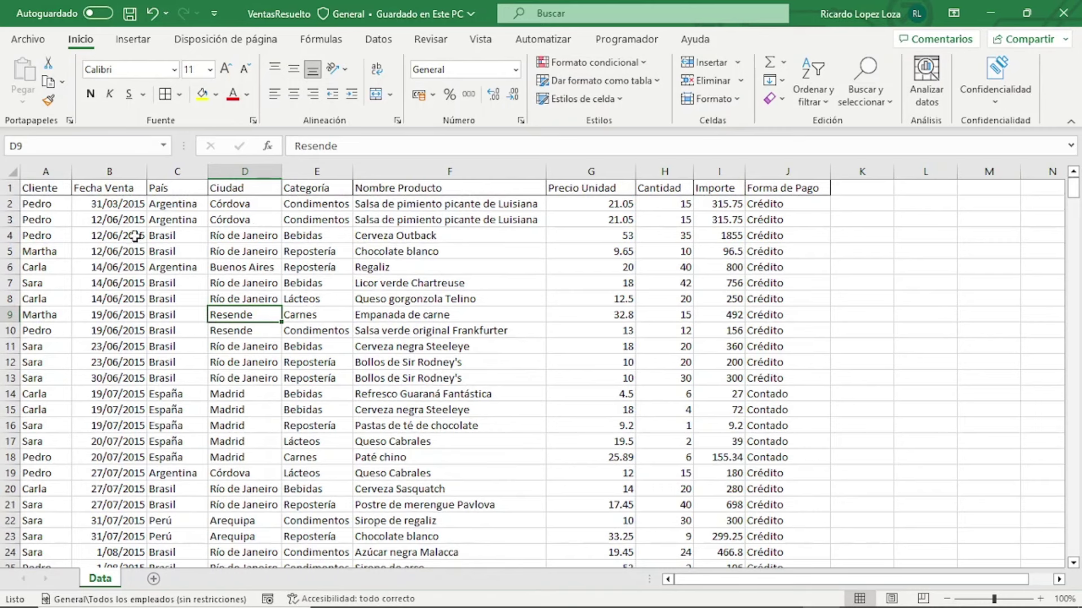
{"action": "left_click", "coordinate": [56, 170]}
{"action": "left_click", "coordinate": [121, 168]}
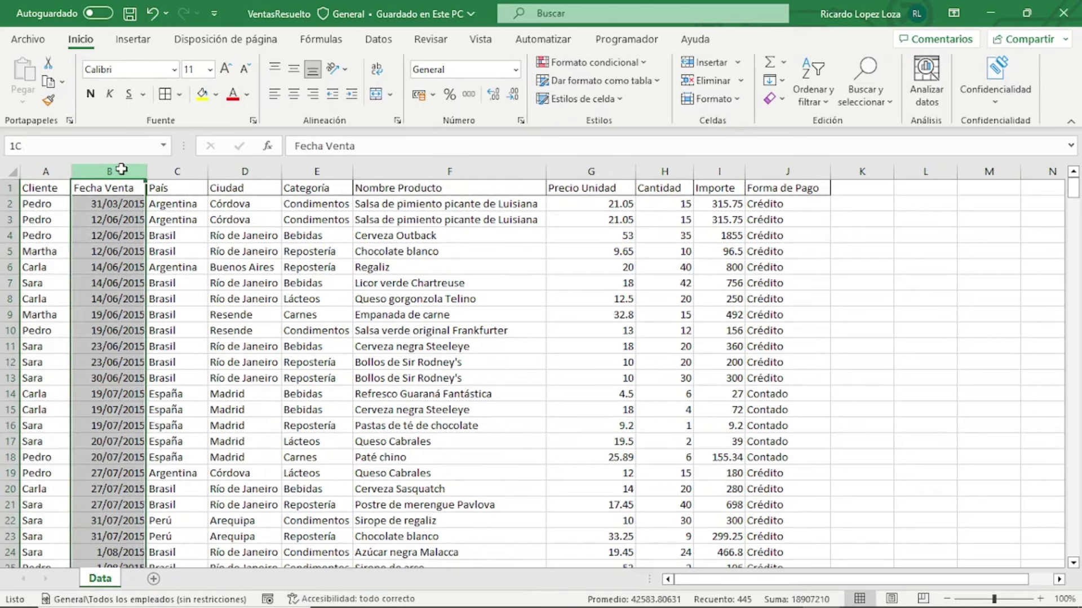
{"action": "left_click", "coordinate": [178, 169]}
{"action": "left_click", "coordinate": [243, 170]}
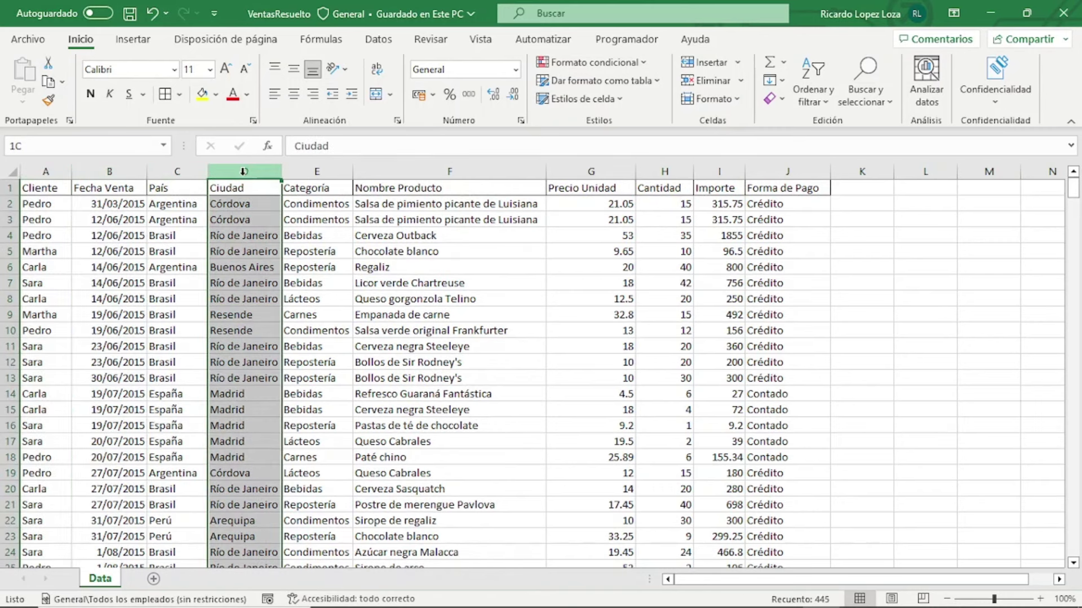
{"action": "left_click", "coordinate": [311, 170]}
{"action": "left_click", "coordinate": [461, 167]}
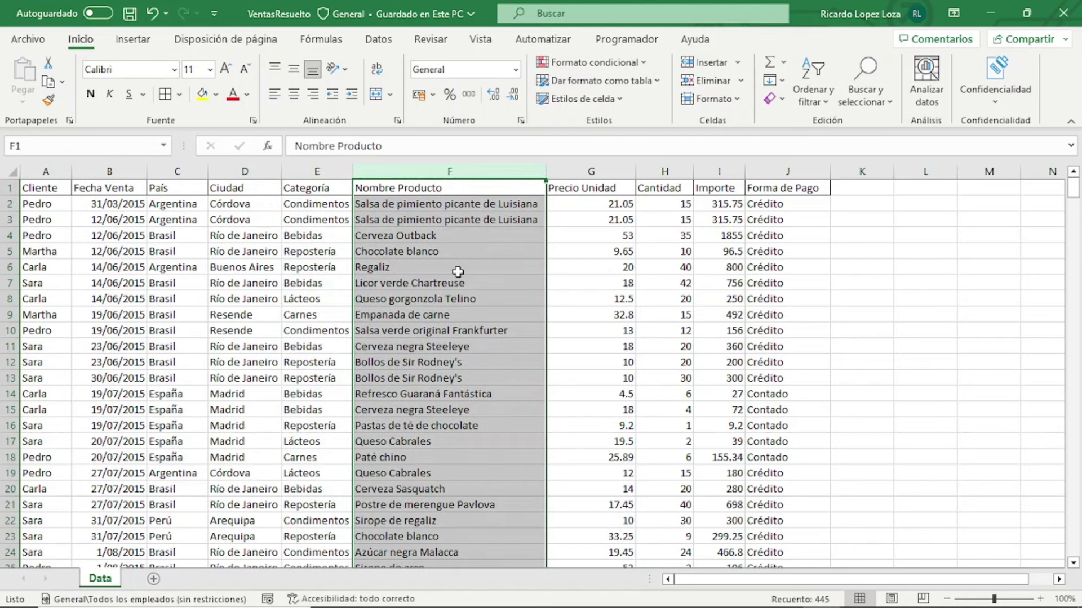
{"action": "left_click", "coordinate": [458, 270]}
{"action": "left_click", "coordinate": [665, 170]}
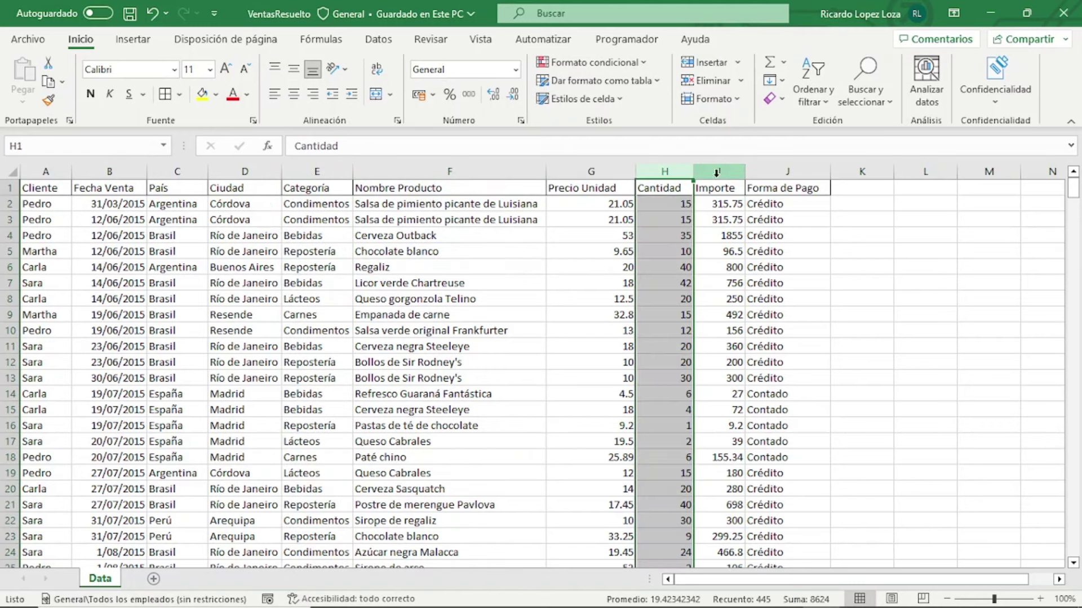
{"action": "left_click", "coordinate": [721, 171]}
{"action": "left_click", "coordinate": [789, 171]}
{"action": "left_click", "coordinate": [725, 286]}
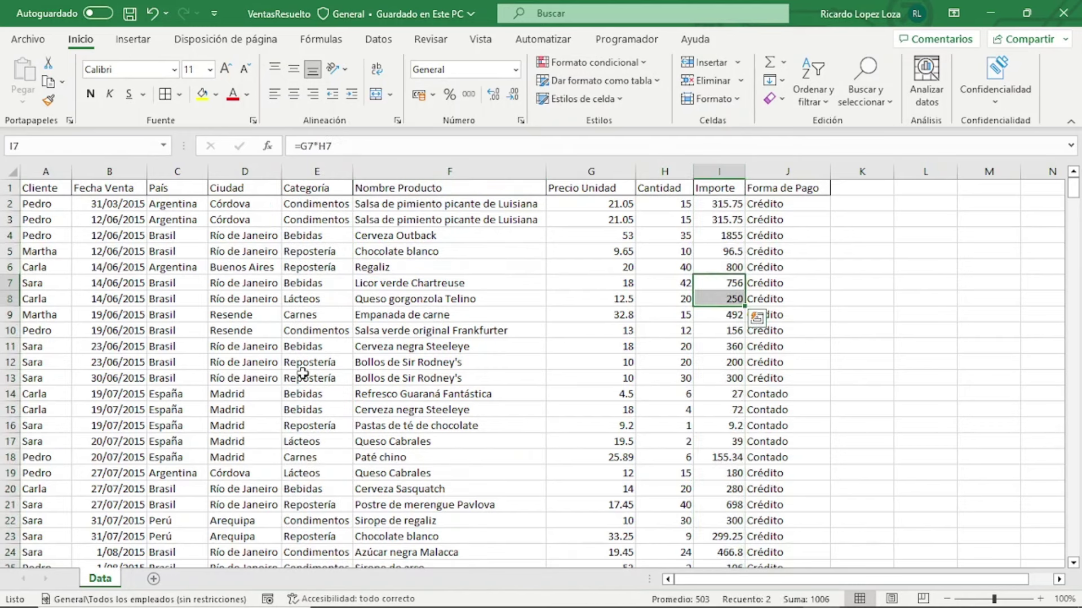
Point out sample city, product and category values such as Bebidas and Carnes
{"action": "left_click", "coordinate": [315, 363]}
{"action": "scroll", "coordinate": [268, 316], "scroll_direction": "down", "scroll_amount": 1}
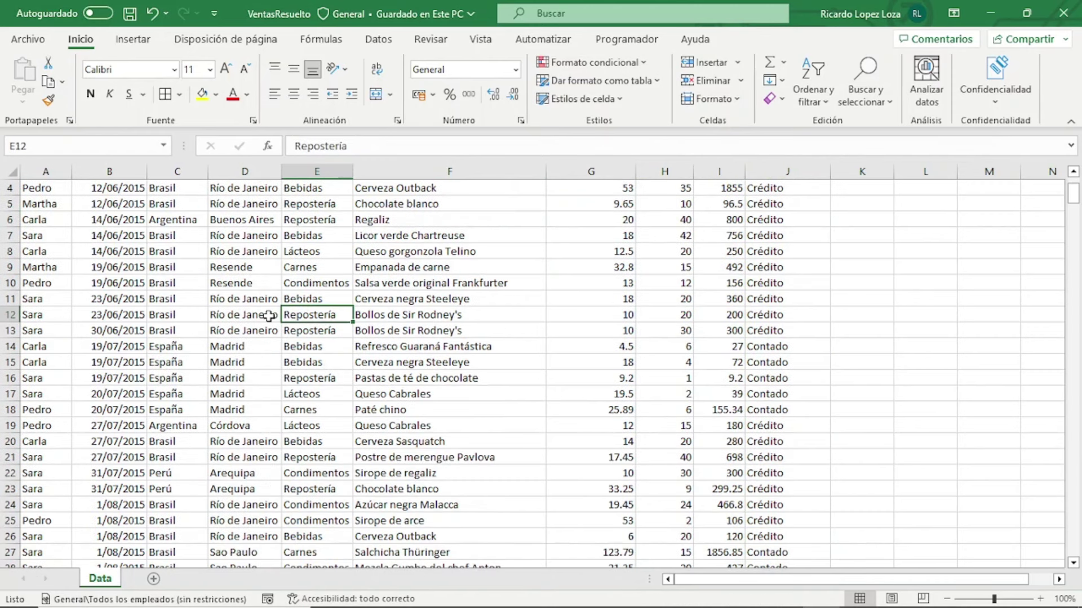
{"action": "scroll", "coordinate": [264, 313], "scroll_direction": "up", "scroll_amount": 1}
{"action": "left_click", "coordinate": [221, 258]}
{"action": "left_click", "coordinate": [452, 299]}
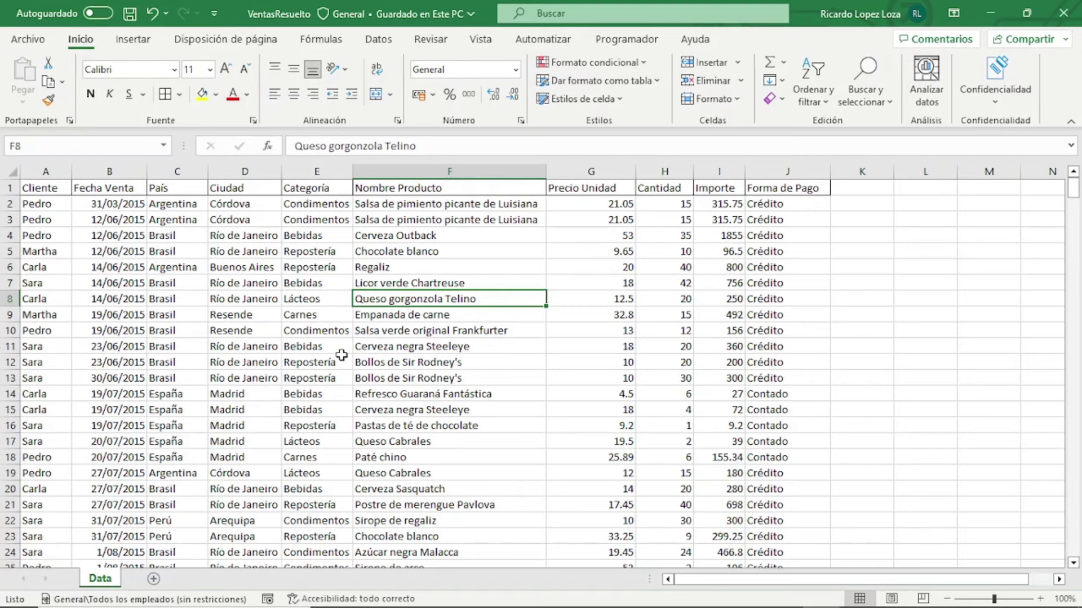
{"action": "left_click", "coordinate": [304, 282]}
{"action": "left_click", "coordinate": [295, 316]}
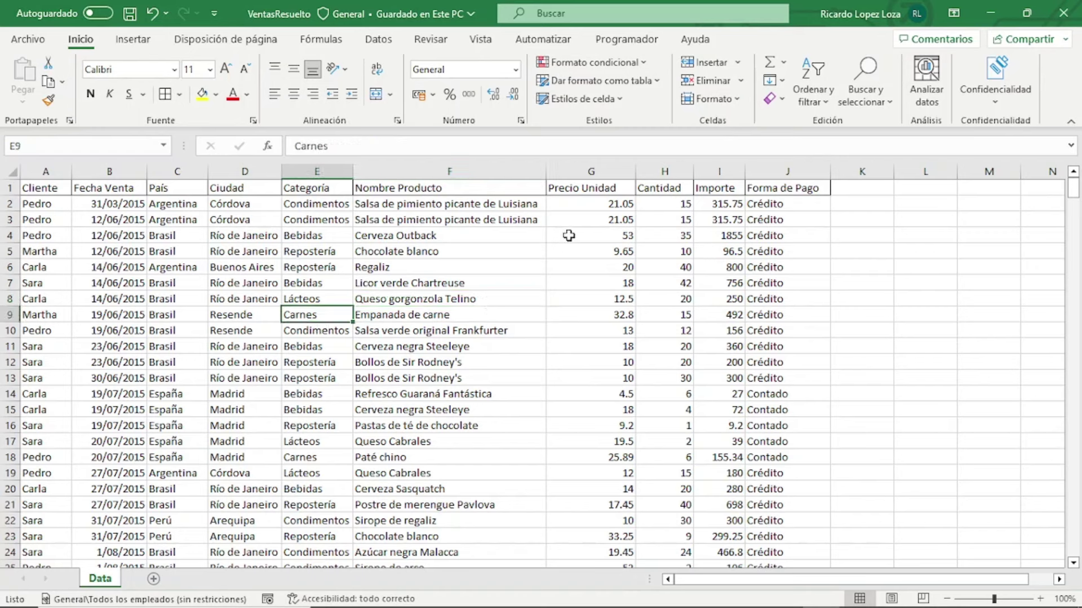
Convert the range $A$1:$J$445 into a table with headers
{"action": "left_click", "coordinate": [146, 48]}
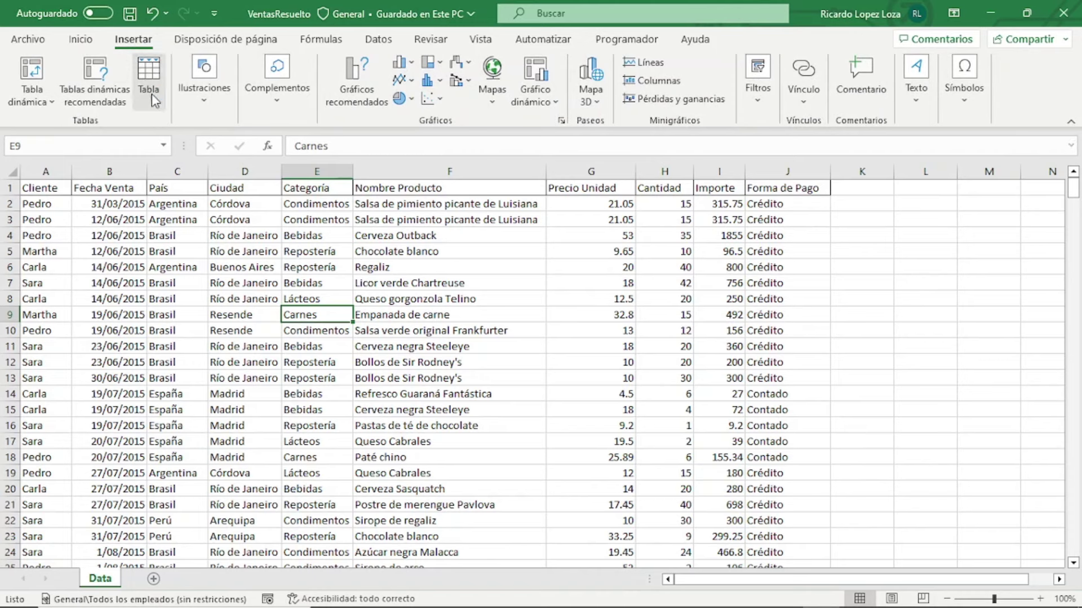
{"action": "left_click", "coordinate": [151, 94]}
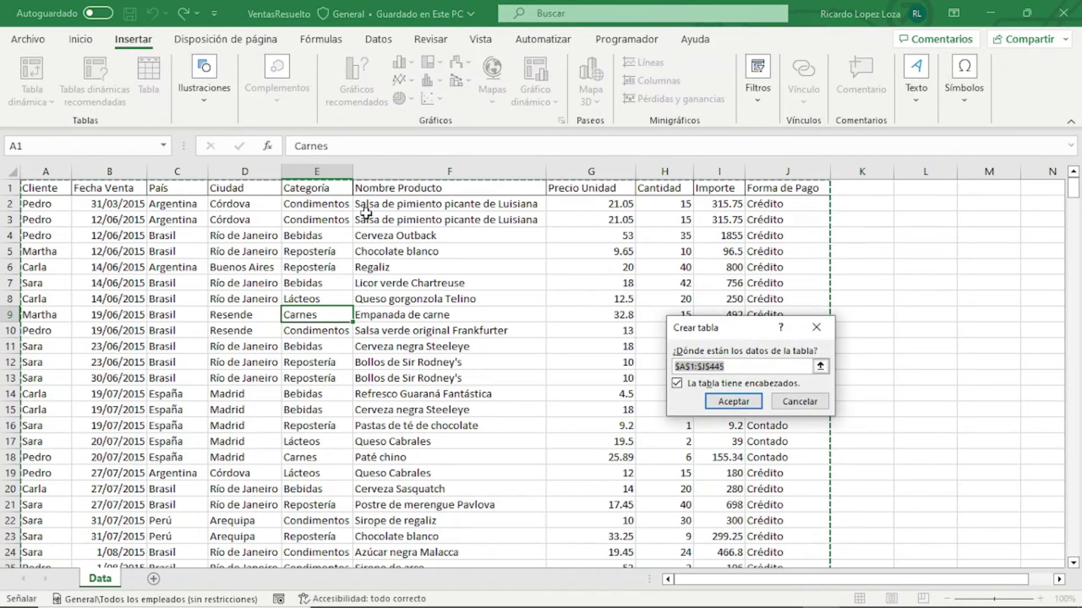
{"action": "left_click_drag", "start_coordinate": [727, 330], "coordinate": [470, 203]}
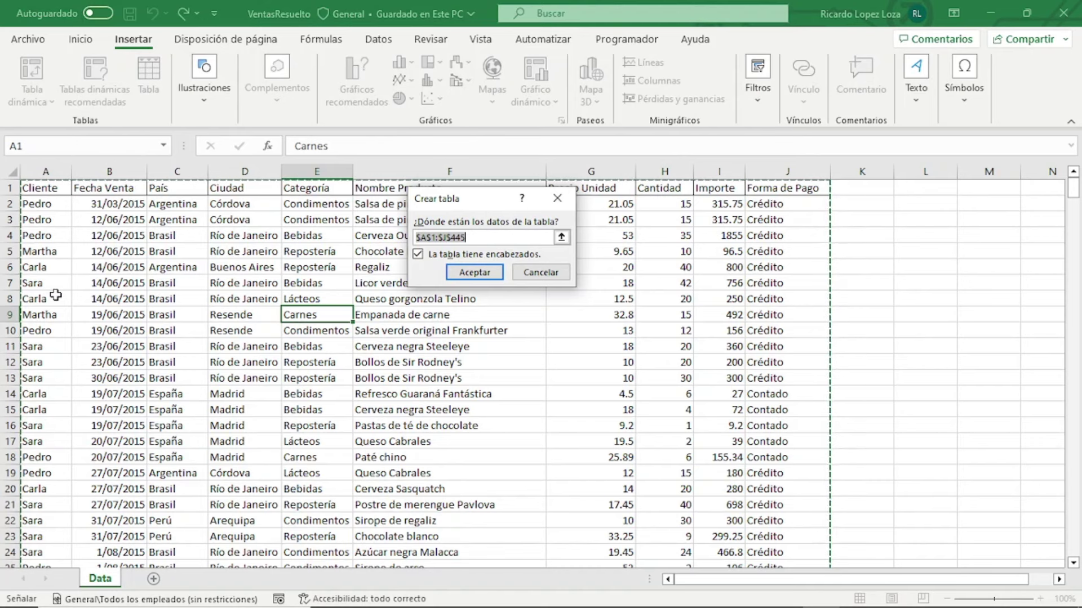
{"action": "left_click", "coordinate": [475, 272]}
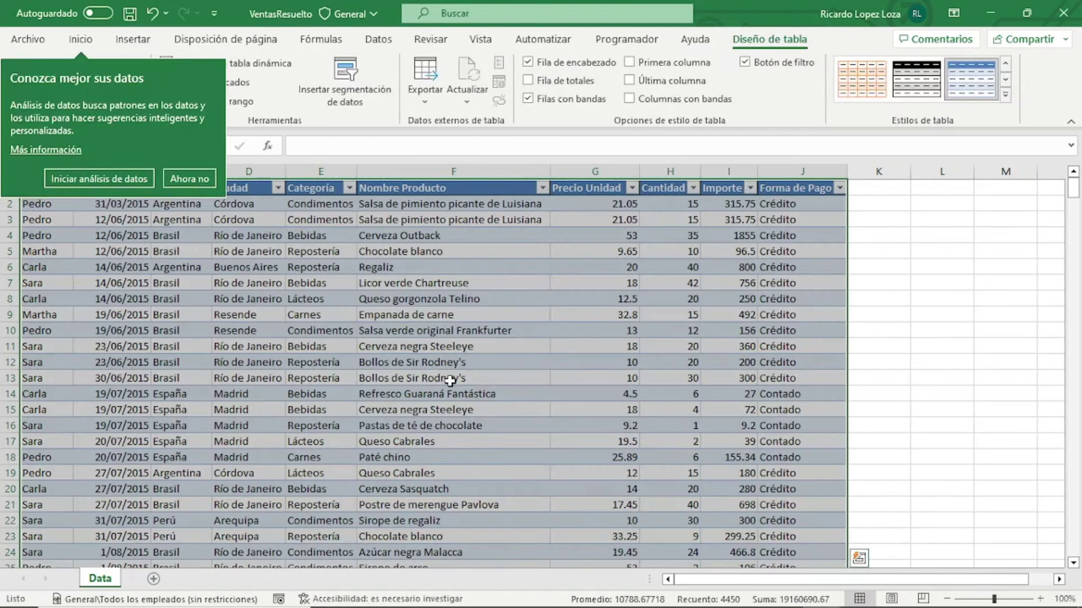
Dismiss the data analysis suggestion and click cells inside and outside the new table
{"action": "left_click", "coordinate": [177, 174]}
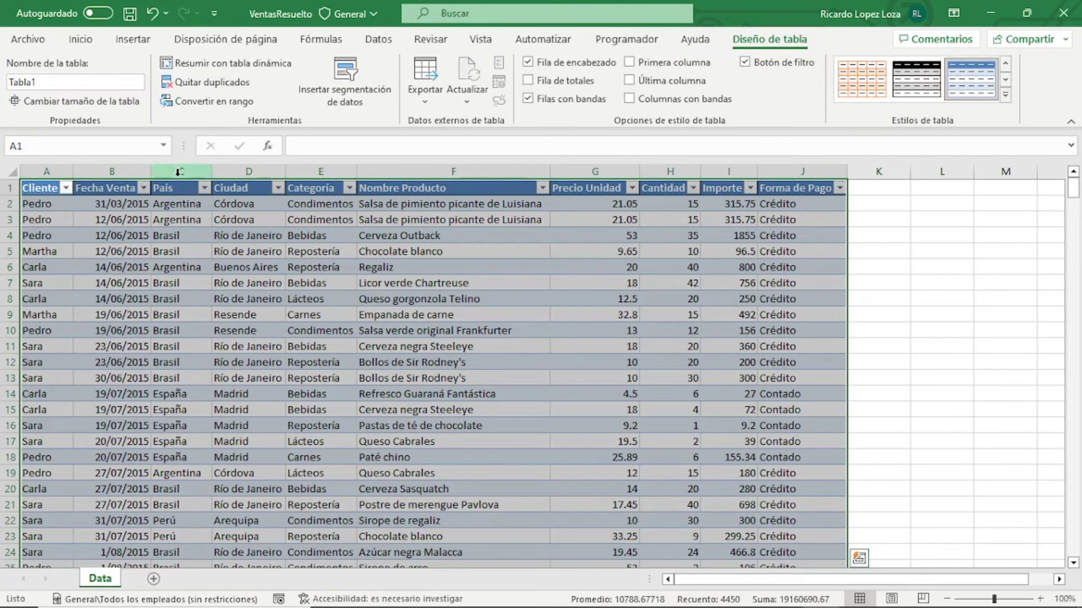
{"action": "left_click", "coordinate": [385, 362]}
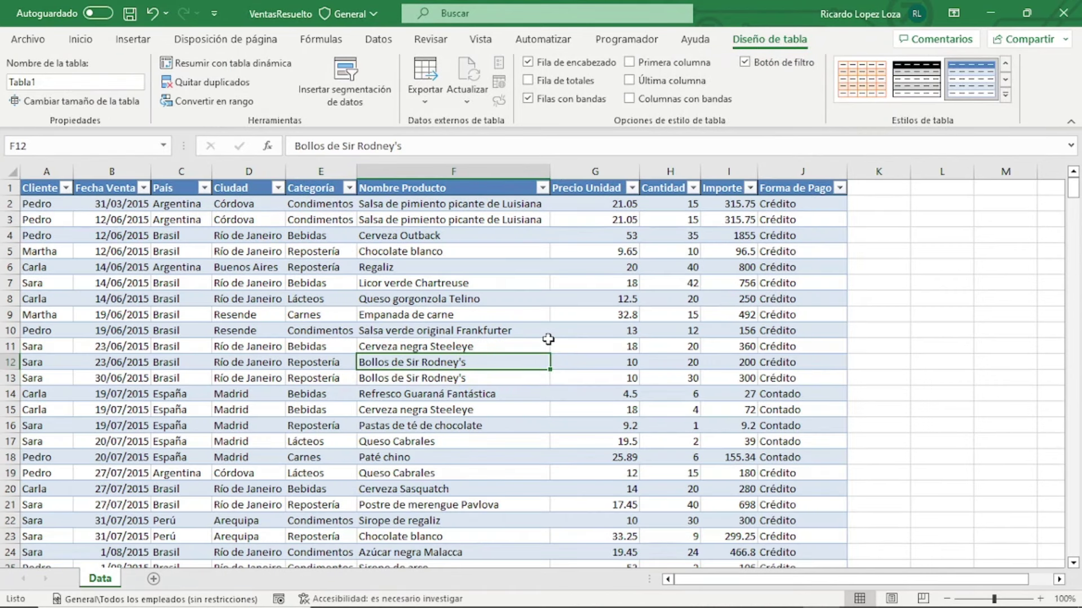
{"action": "left_click", "coordinate": [344, 298]}
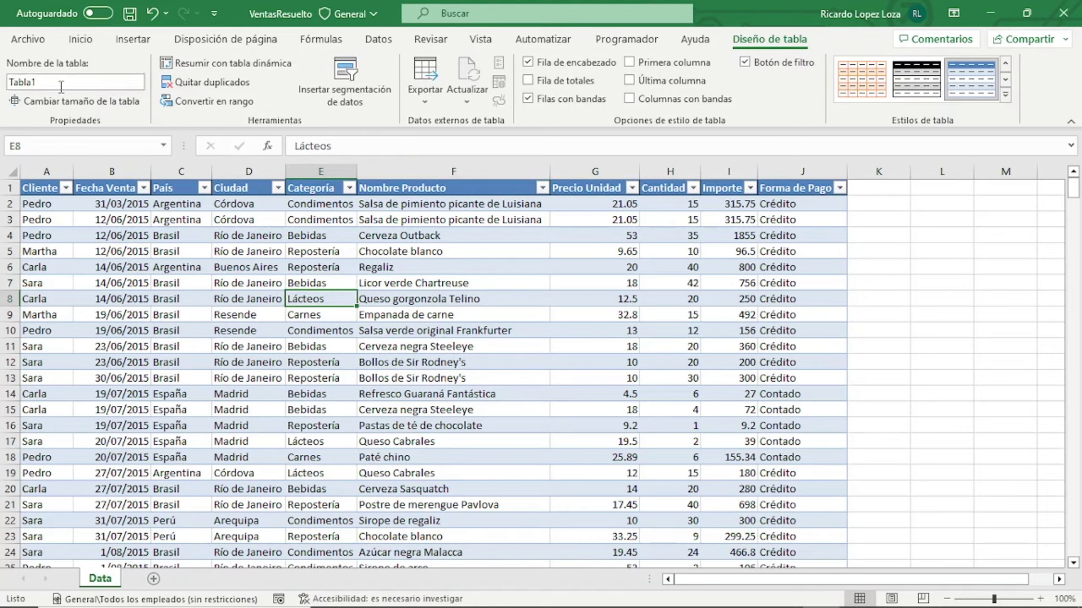
{"action": "left_click", "coordinate": [516, 376]}
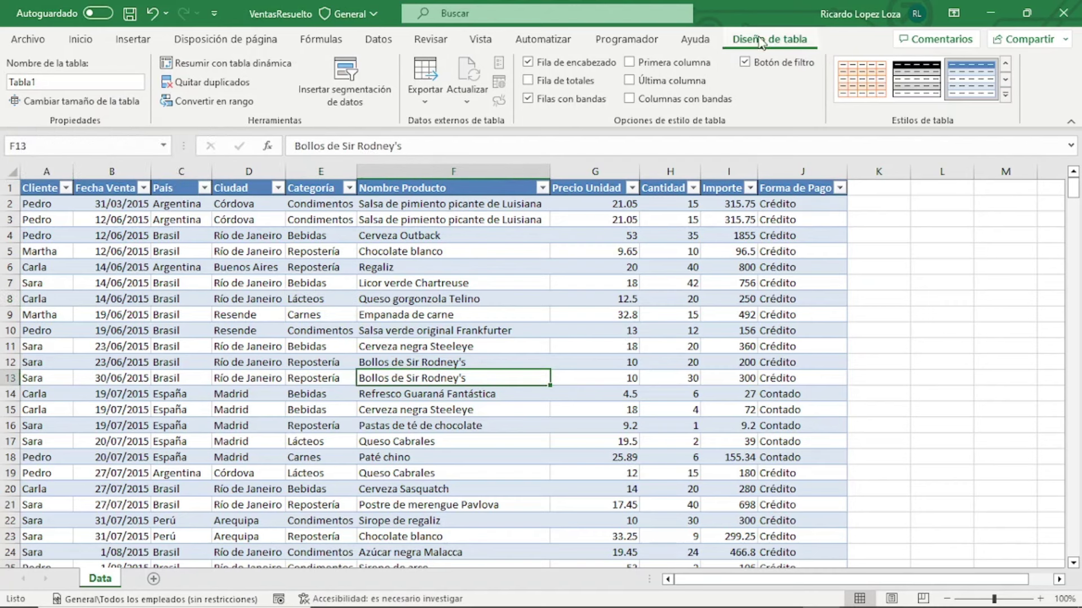
{"action": "left_click", "coordinate": [929, 264]}
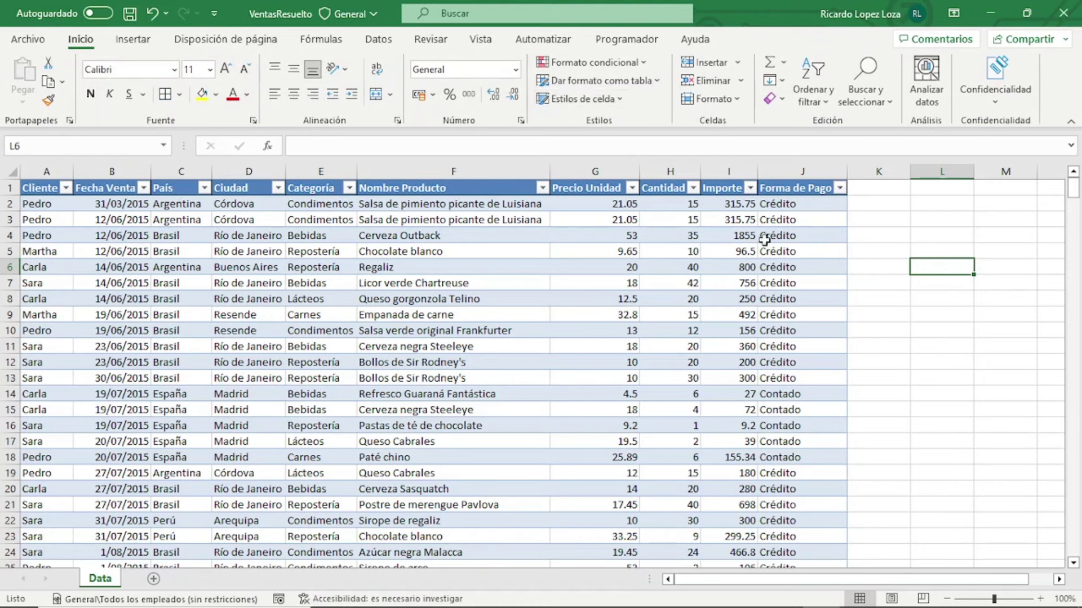
Rename the table from Tabla1 to BDVentas in the Nombre de la tabla box
{"action": "left_click", "coordinate": [590, 282]}
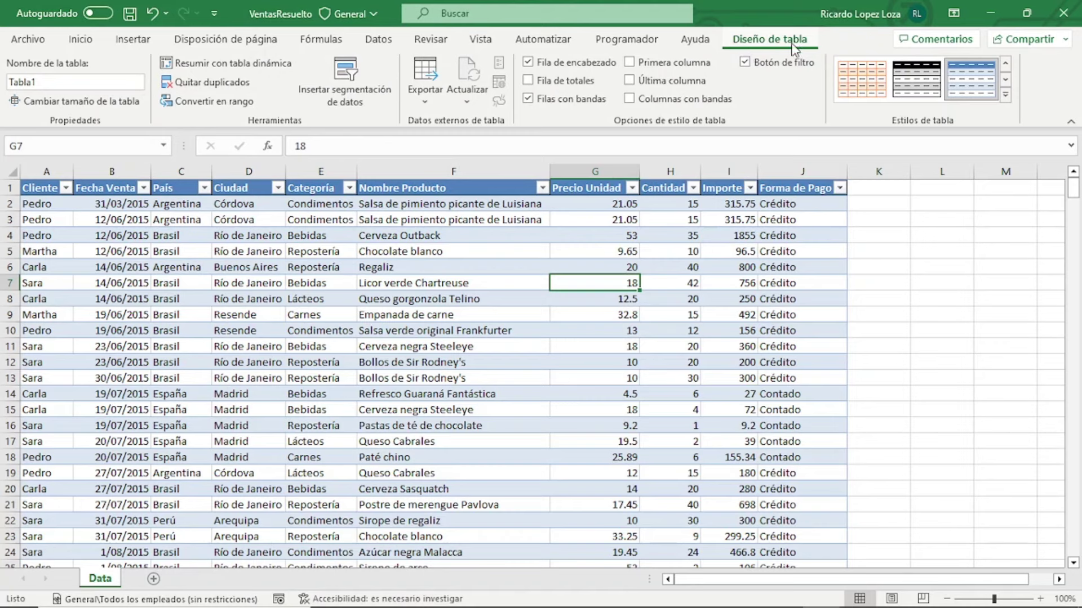
{"action": "left_click", "coordinate": [55, 83]}
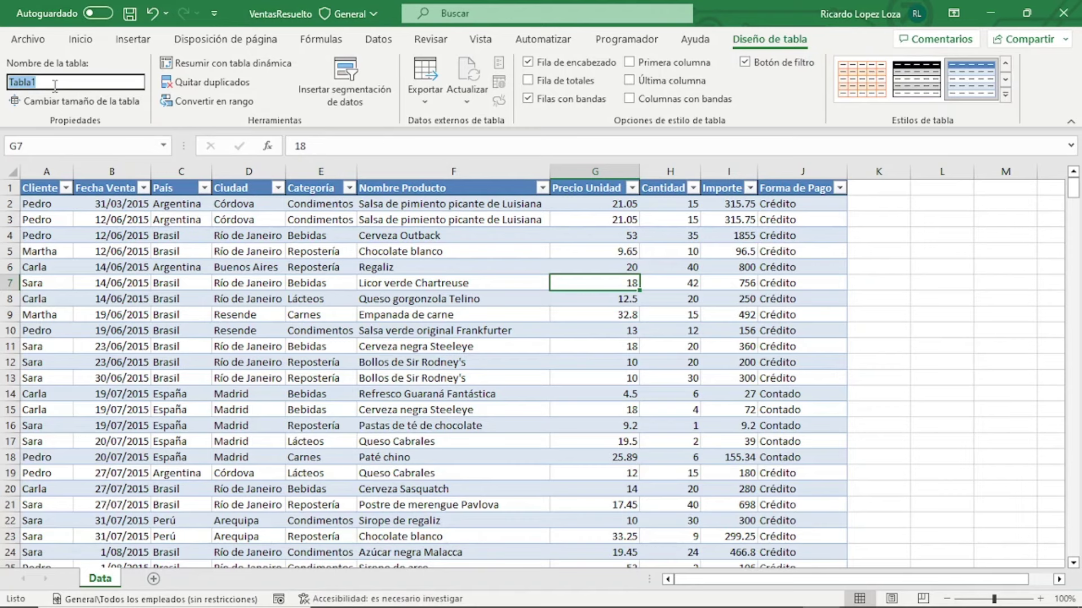
{"action": "type", "text": "BDVentas"}
{"action": "key", "text": "Return"}
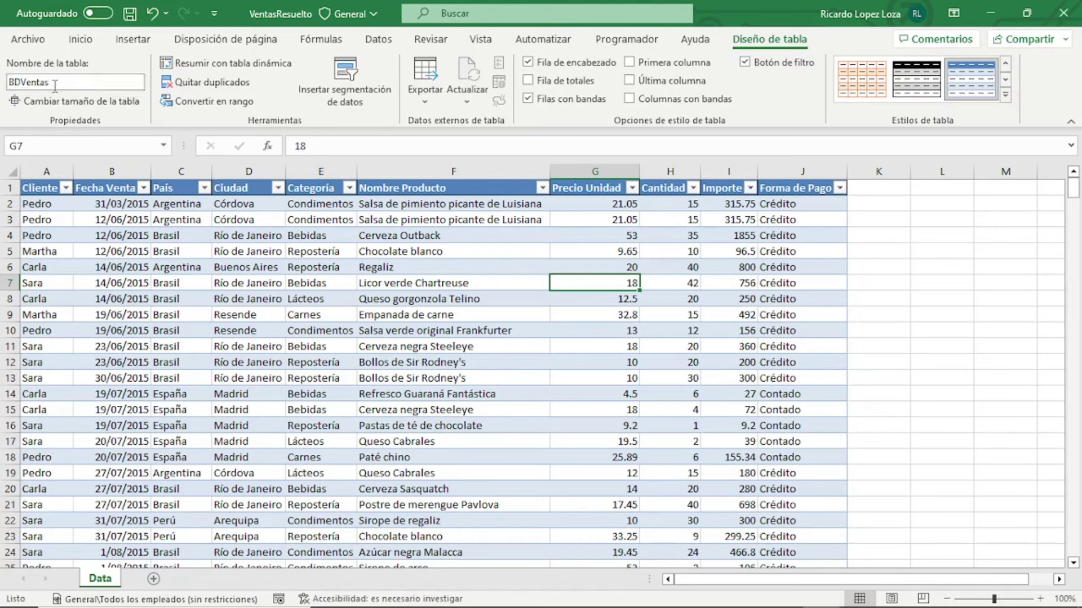
{"action": "left_click", "coordinate": [401, 307]}
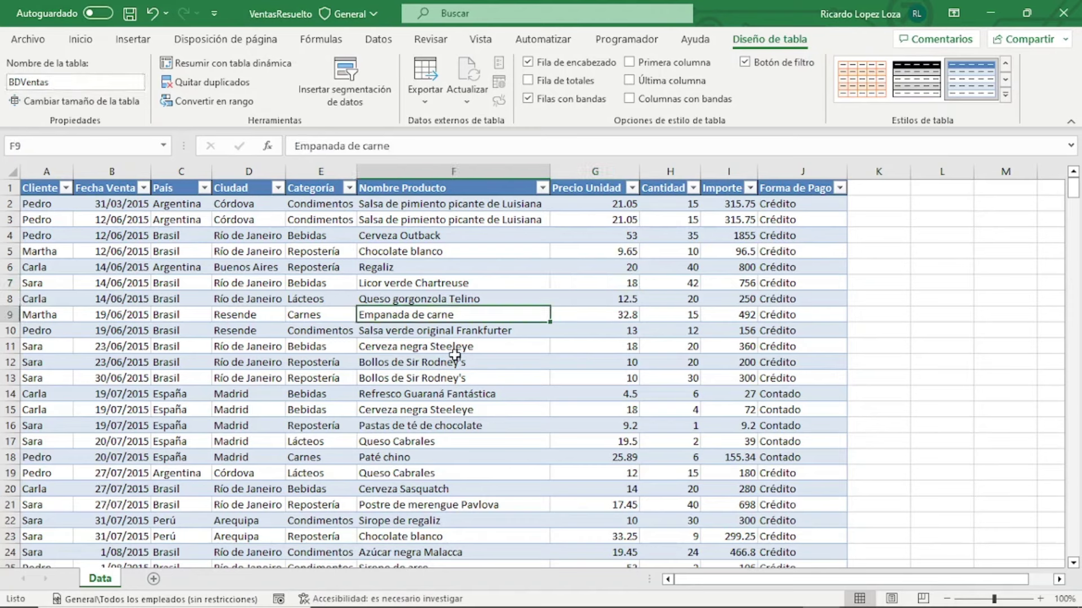
{"action": "left_click", "coordinate": [451, 377]}
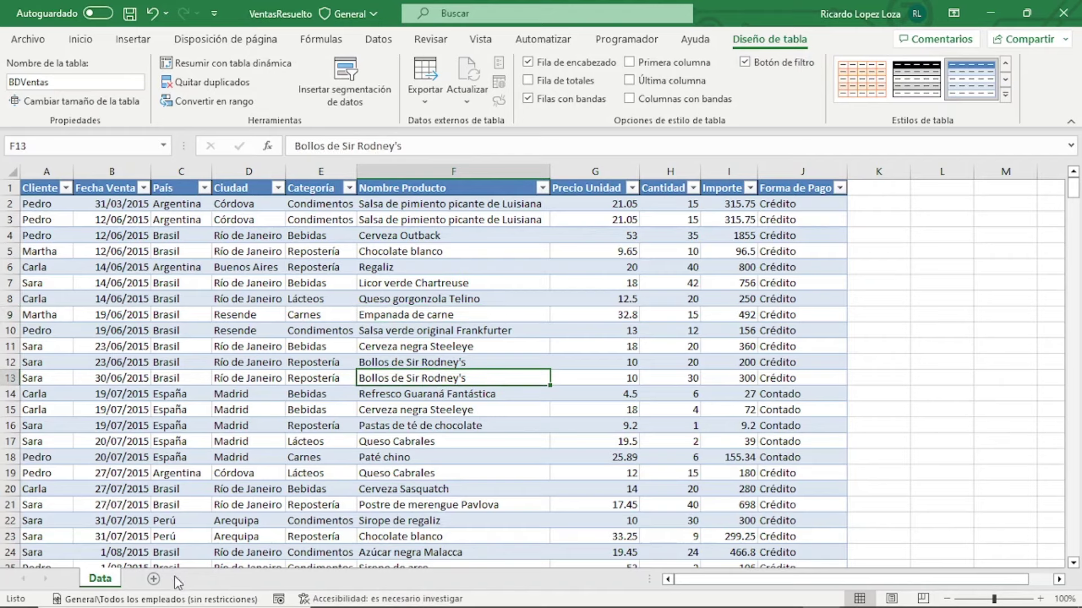
Add a new blank sheet and name it TD
{"action": "left_click", "coordinate": [153, 579]}
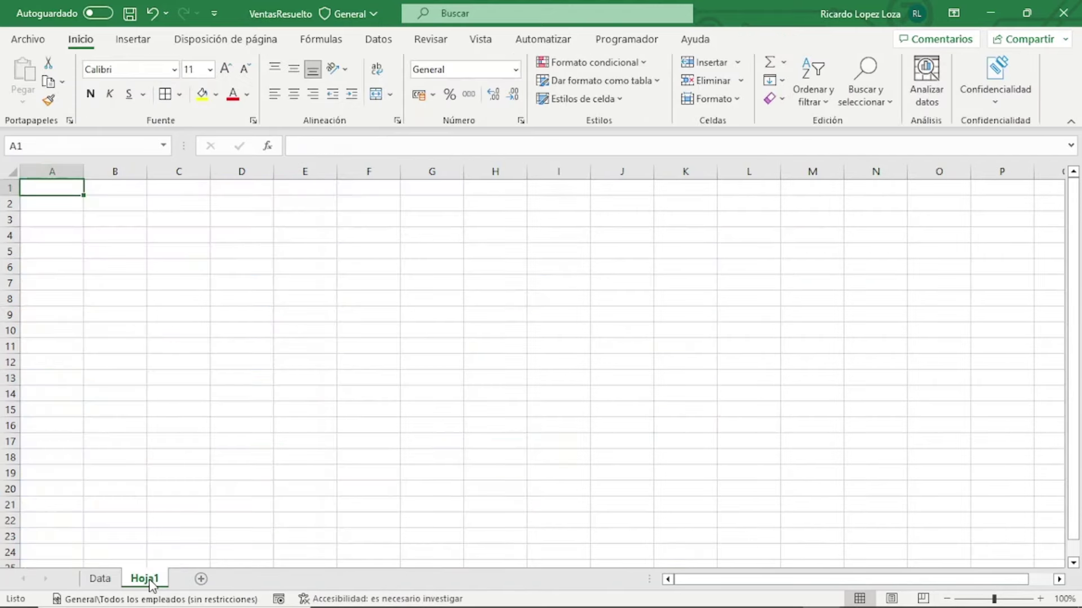
{"action": "double_click", "coordinate": [148, 579]}
{"action": "type", "text": "TD"}
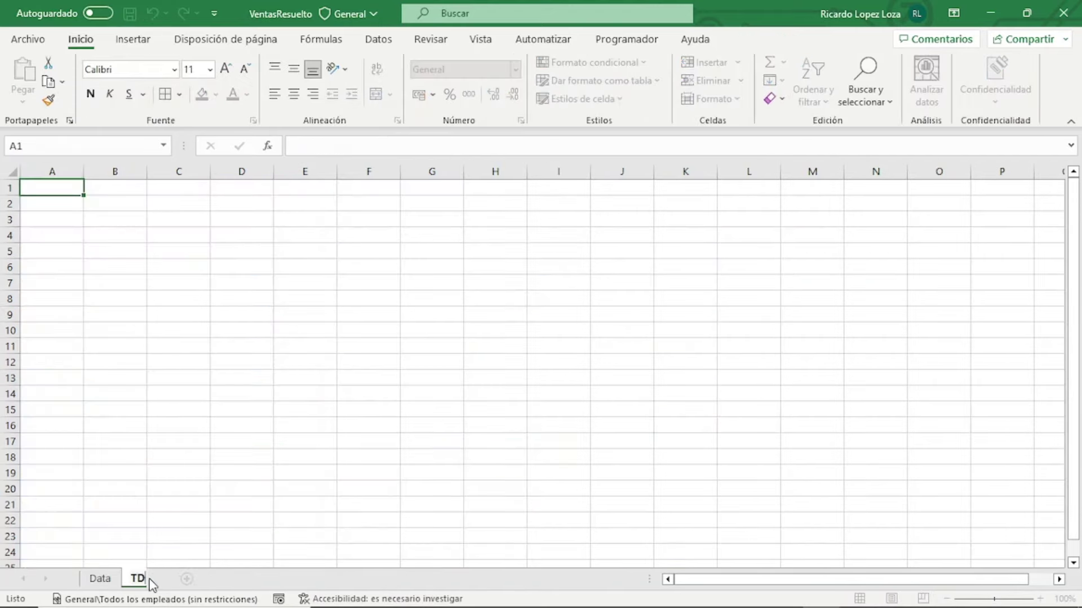
{"action": "left_click", "coordinate": [226, 489]}
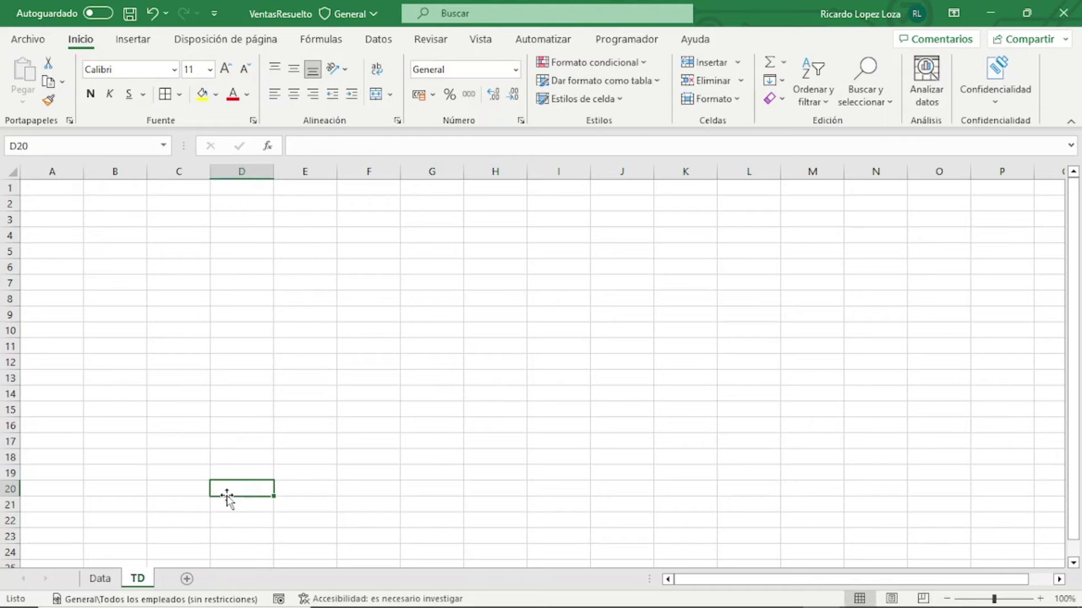
{"action": "left_click", "coordinate": [61, 203]}
Scroll the empty TD sheet, then return to the Data sheet
{"action": "scroll", "coordinate": [289, 388], "scroll_direction": "up", "scroll_amount": 2, "text": "ctrl"}
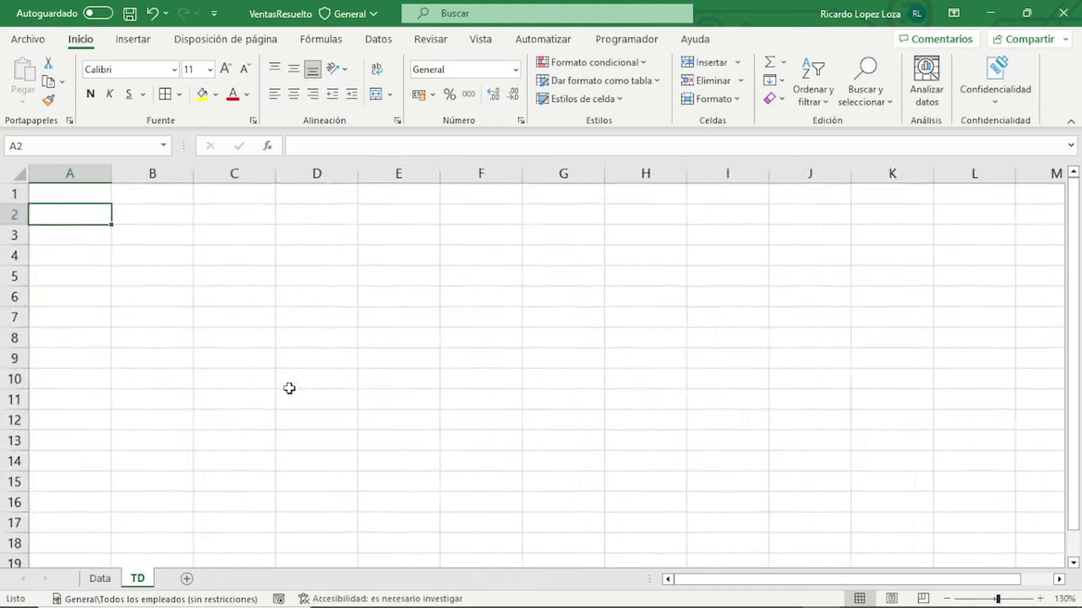
{"action": "scroll", "coordinate": [290, 389], "scroll_direction": "up", "scroll_amount": 2, "text": "ctrl"}
{"action": "scroll", "coordinate": [289, 389], "scroll_direction": "up", "scroll_amount": 1, "text": "ctrl"}
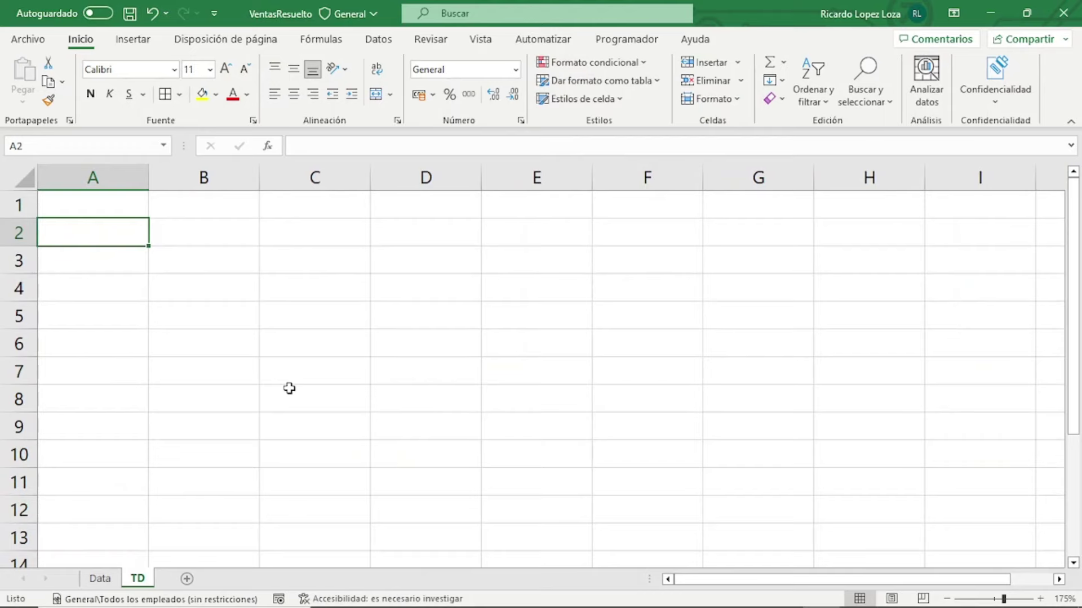
{"action": "scroll", "coordinate": [289, 388], "scroll_direction": "down", "scroll_amount": 1, "text": "ctrl"}
{"action": "scroll", "coordinate": [289, 389], "scroll_direction": "down", "scroll_amount": 1, "text": "ctrl"}
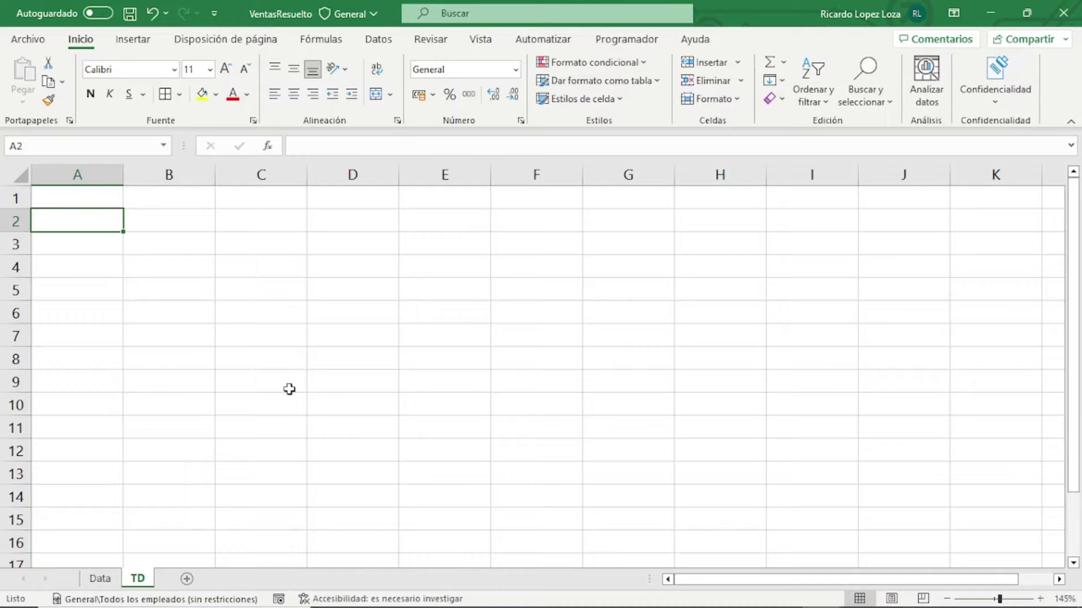
{"action": "left_click", "coordinate": [101, 579]}
Look over a sale's client, country, city, category, product, unit price and Importe formula
{"action": "left_click", "coordinate": [307, 221]}
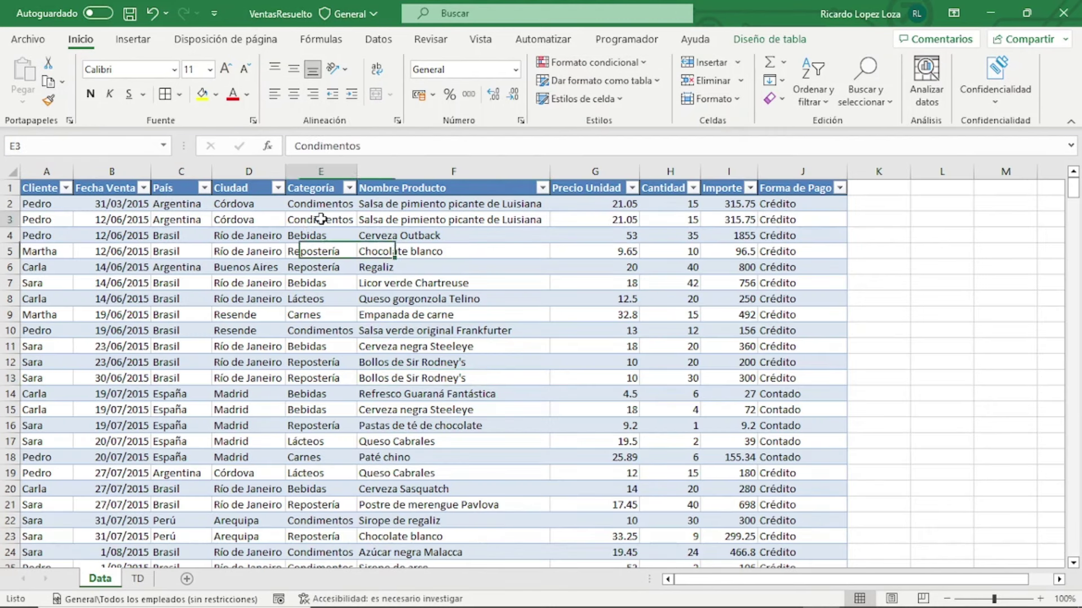
{"action": "left_click", "coordinate": [72, 235]}
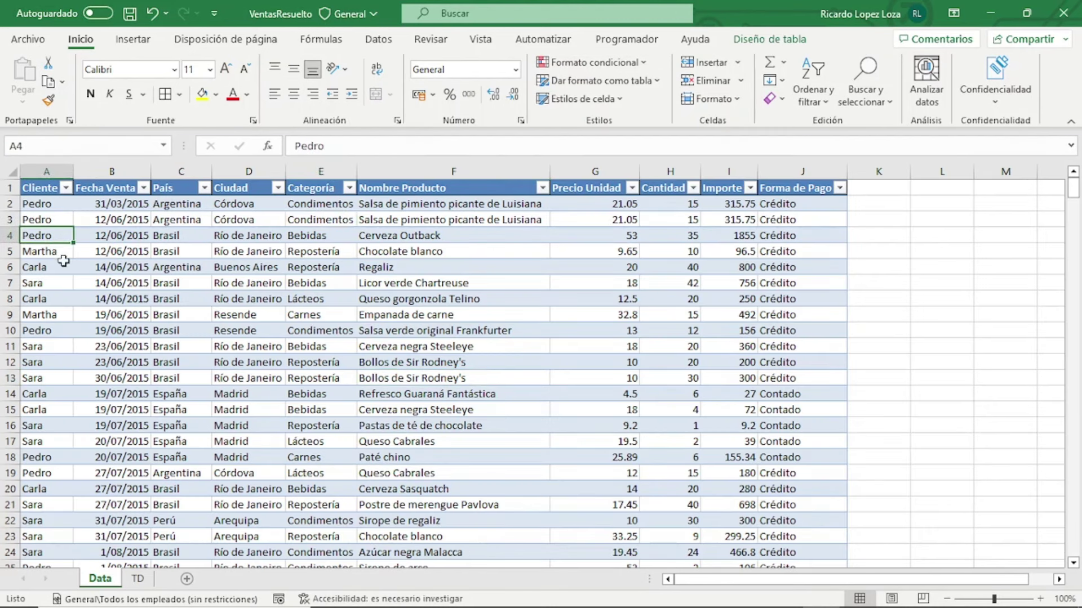
{"action": "left_click", "coordinate": [191, 231]}
{"action": "left_click", "coordinate": [233, 237]}
{"action": "left_click", "coordinate": [327, 237]}
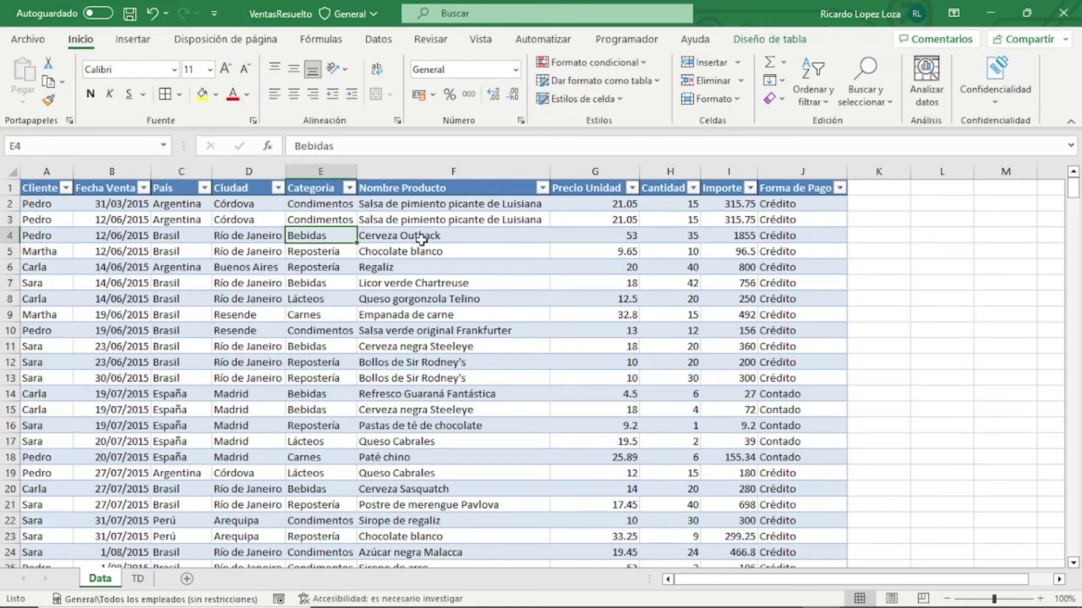
{"action": "left_click", "coordinate": [364, 236]}
{"action": "left_click", "coordinate": [453, 345]}
{"action": "left_click", "coordinate": [453, 361]}
{"action": "left_click", "coordinate": [614, 282]}
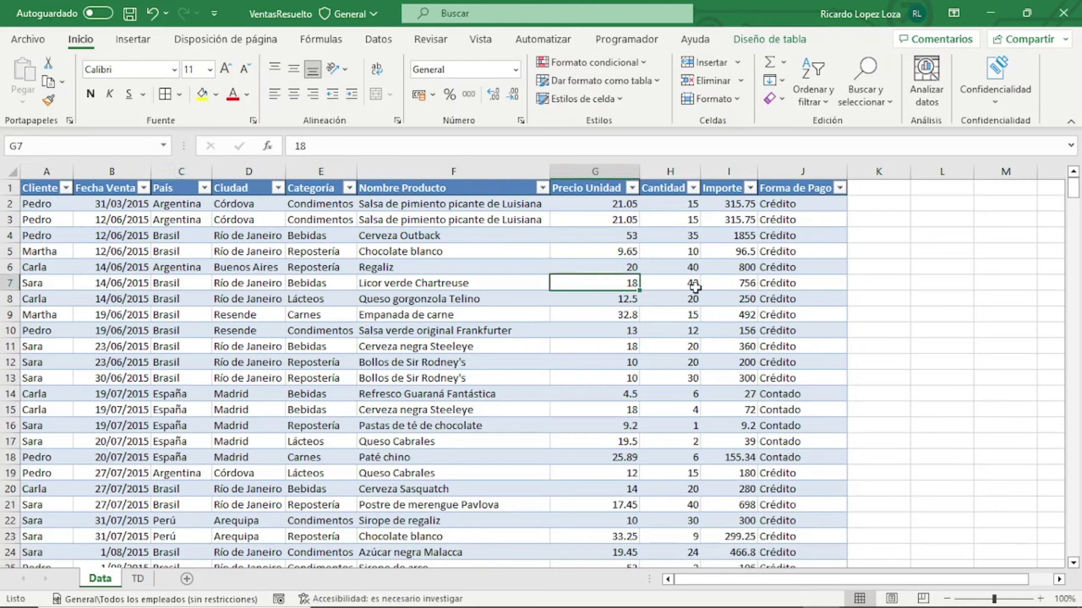
{"action": "left_click", "coordinate": [733, 270]}
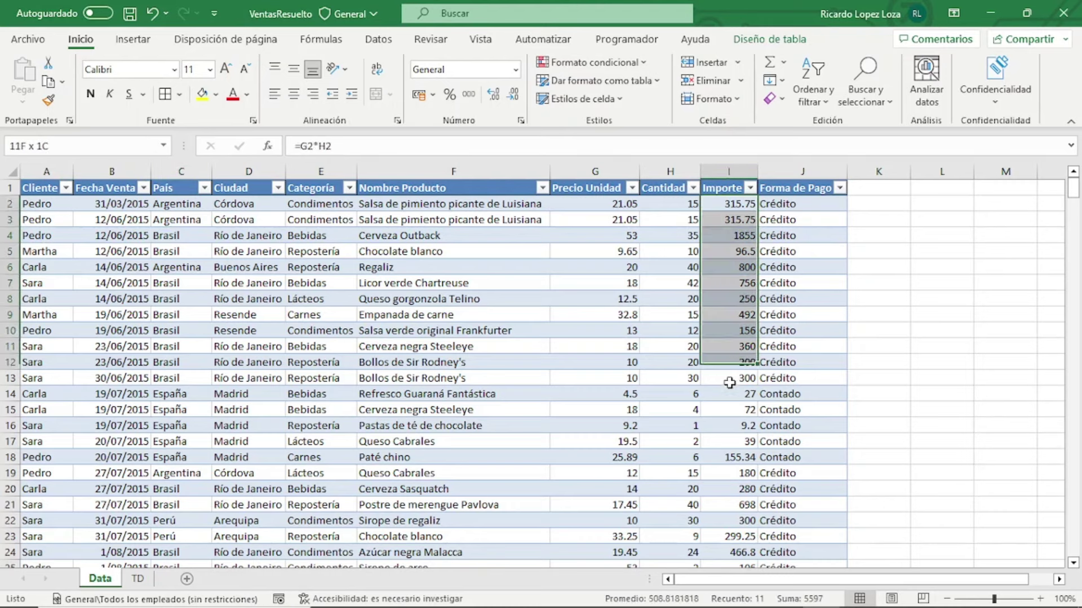
Rename the Importe header in cell I1 to Ventas
{"action": "left_click_drag", "start_coordinate": [729, 203], "coordinate": [729, 394]}
{"action": "left_click", "coordinate": [731, 315]}
{"action": "left_click", "coordinate": [730, 187]}
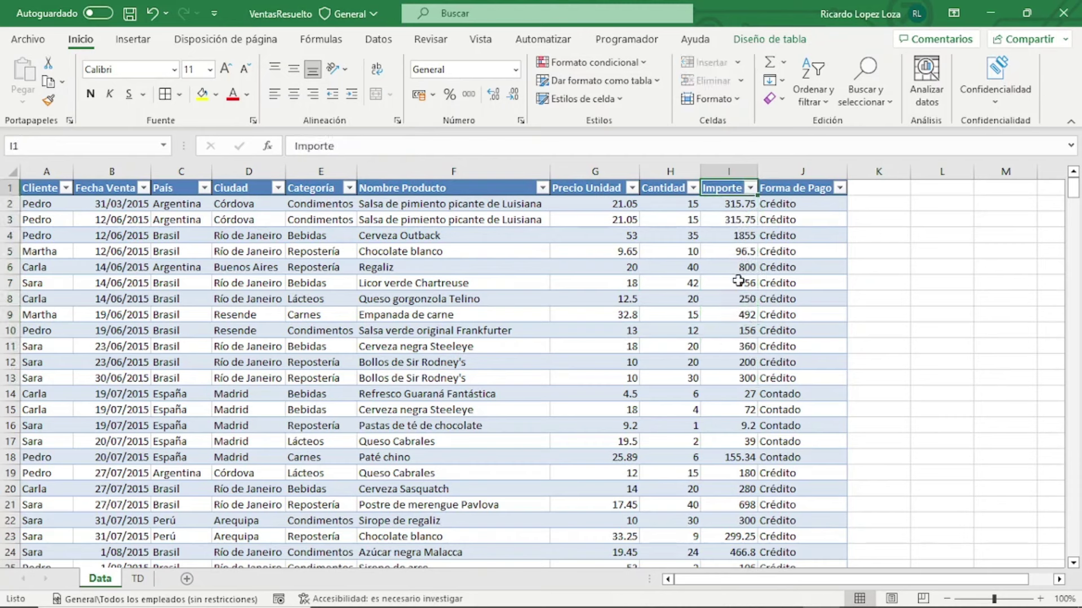
{"action": "type", "text": "Ventas"}
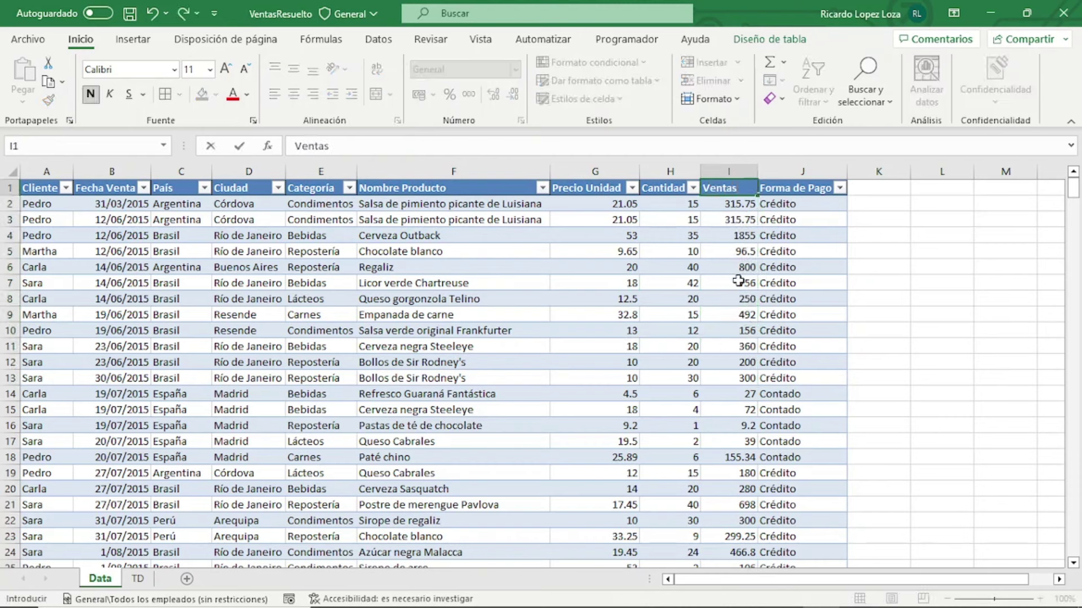
{"action": "key", "text": "Return"}
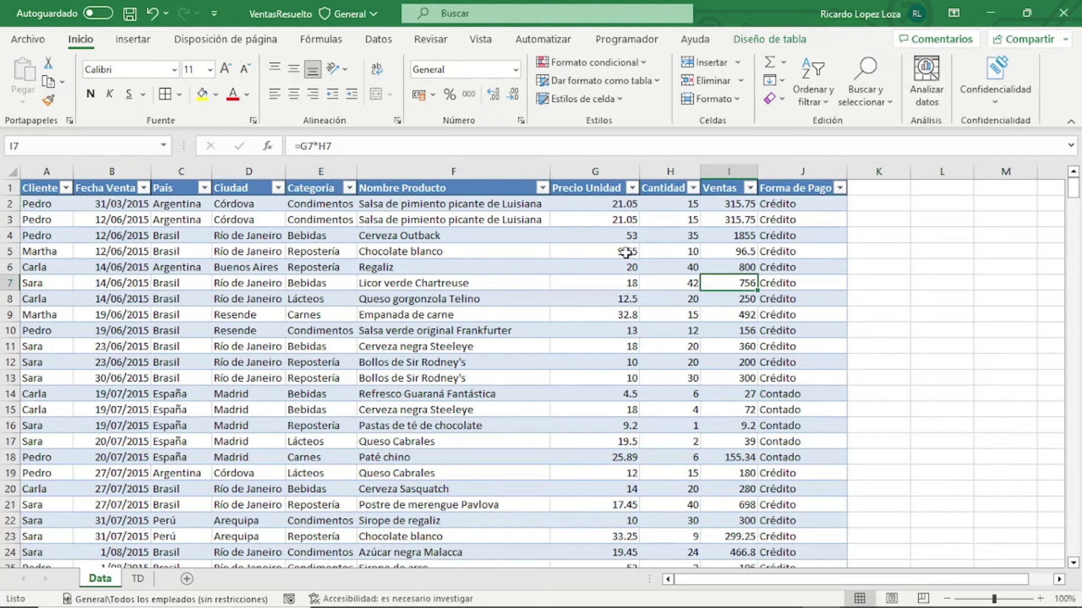
Check the Ventas formula against price and quantity, then switch to the TD sheet
{"action": "left_click", "coordinate": [623, 252]}
{"action": "left_click", "coordinate": [676, 252]}
{"action": "left_click", "coordinate": [771, 251]}
{"action": "left_click", "coordinate": [725, 206]}
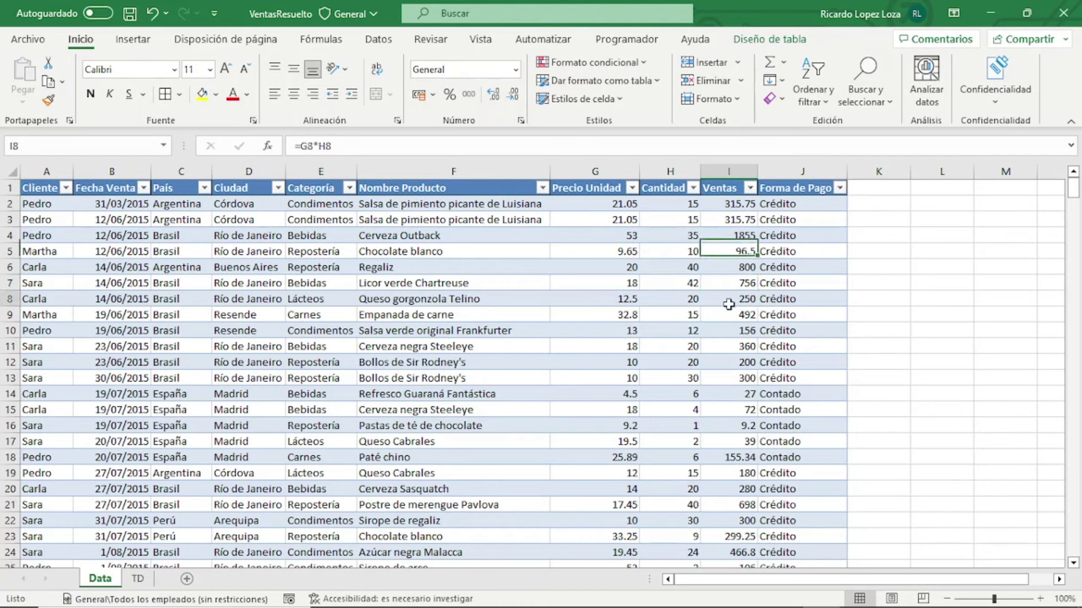
{"action": "left_click", "coordinate": [730, 304]}
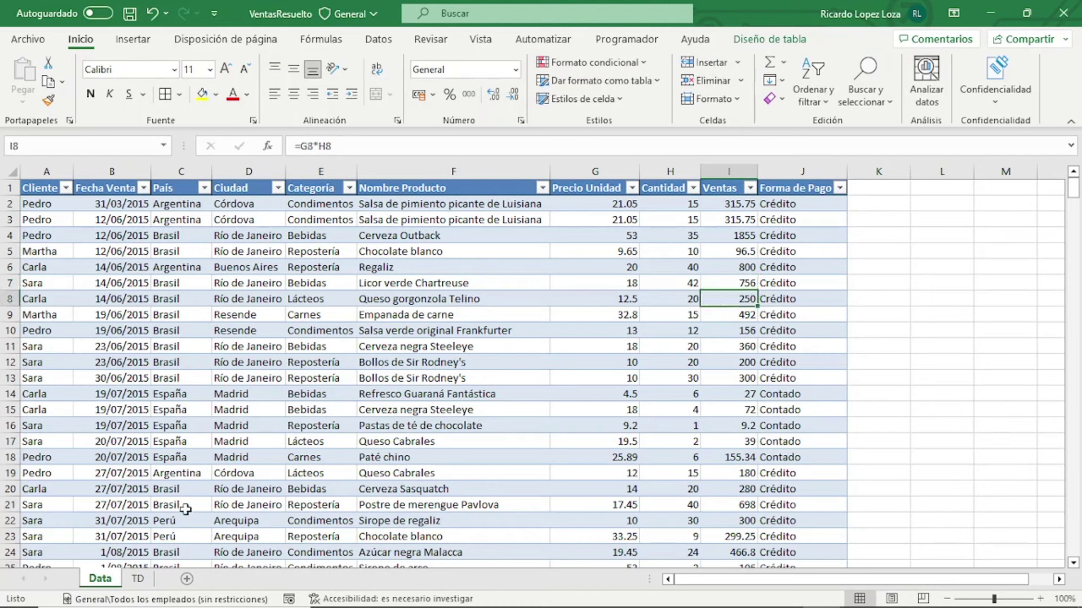
{"action": "left_click", "coordinate": [139, 578]}
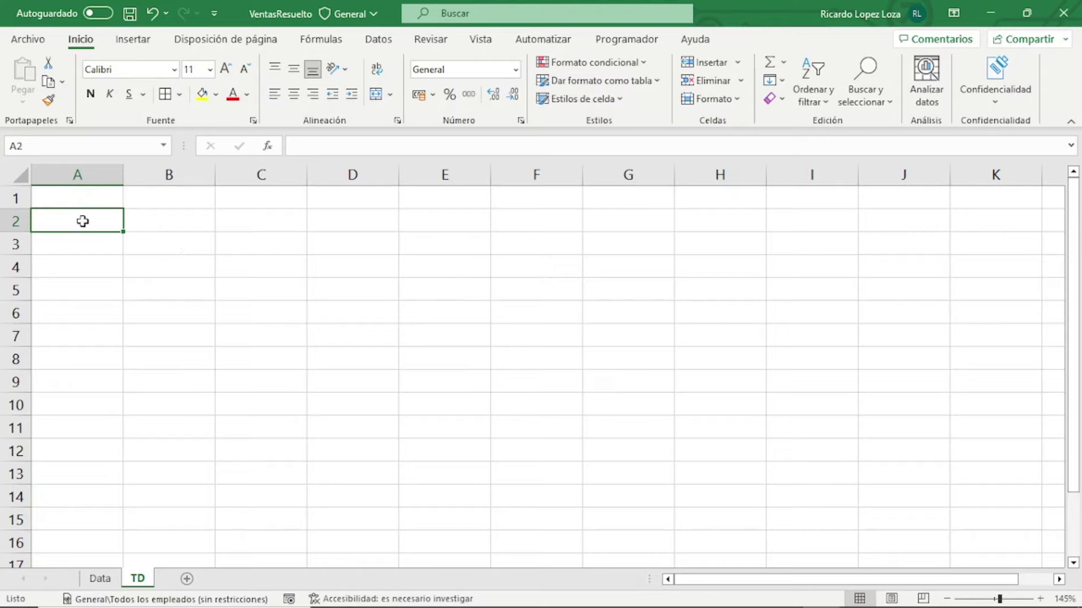
Insert a pivot table from the bdventas table at TD!$A$2 on the existing sheet
{"action": "left_click", "coordinate": [263, 334]}
{"action": "left_click", "coordinate": [88, 223]}
{"action": "left_click", "coordinate": [141, 46]}
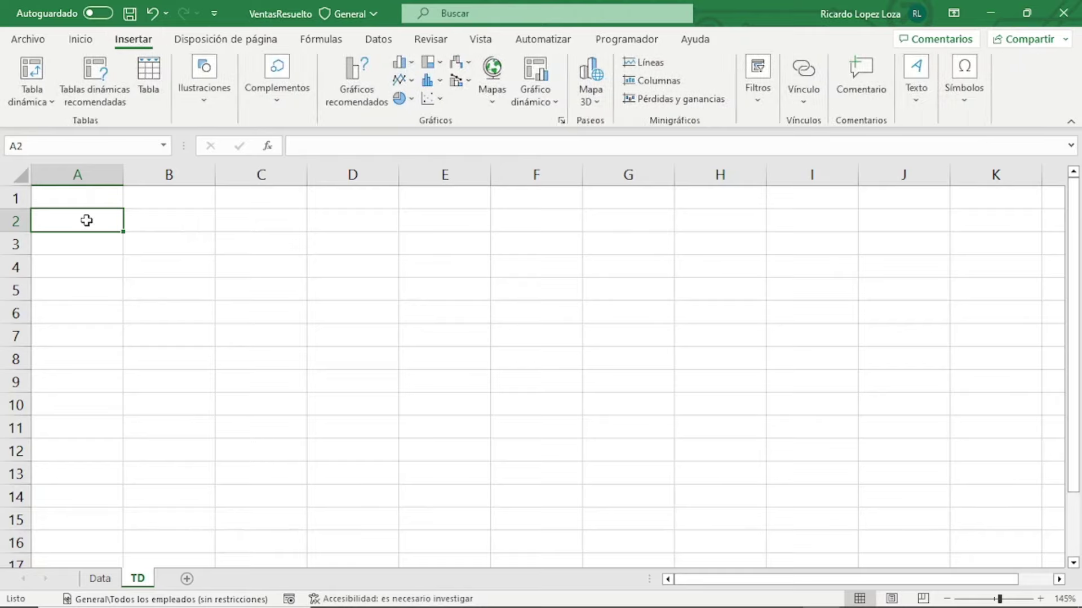
{"action": "left_click", "coordinate": [49, 107]}
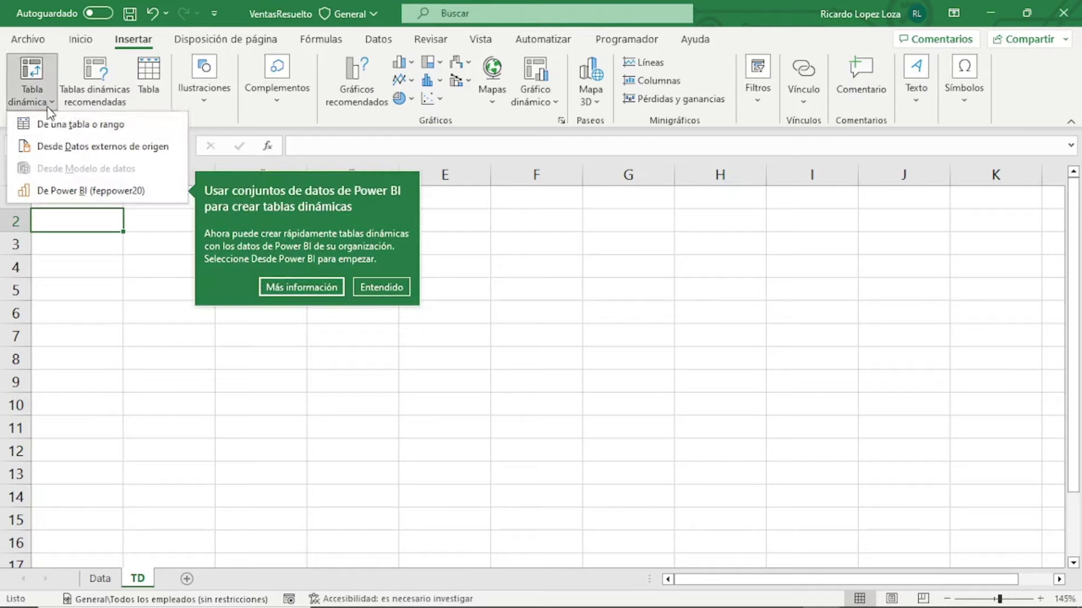
{"action": "left_click", "coordinate": [116, 136]}
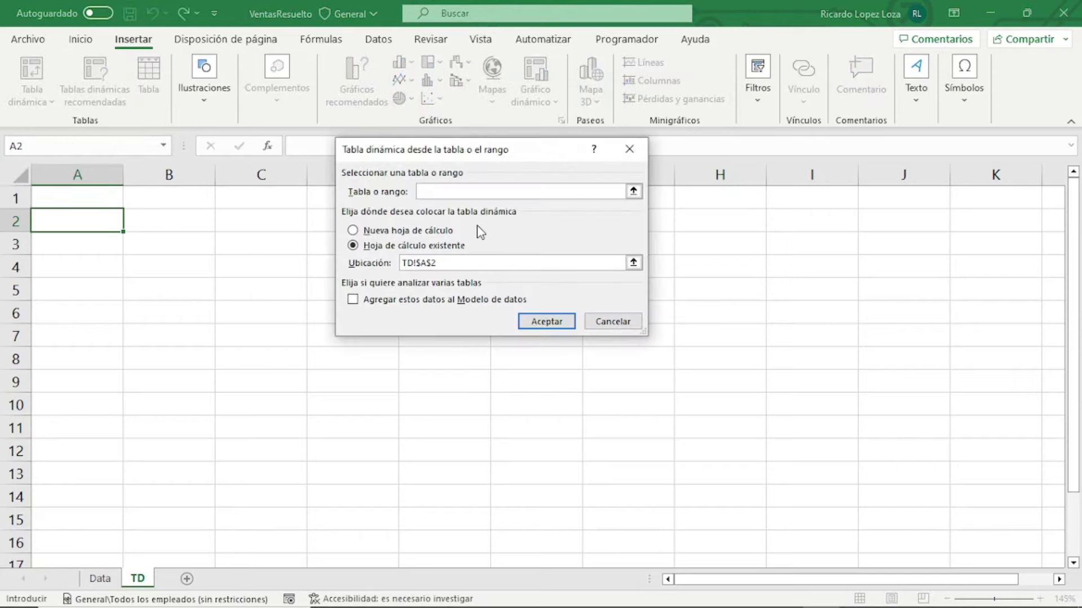
{"action": "type", "text": "bdven"}
{"action": "type", "text": "tas"}
{"action": "key", "text": "Return"}
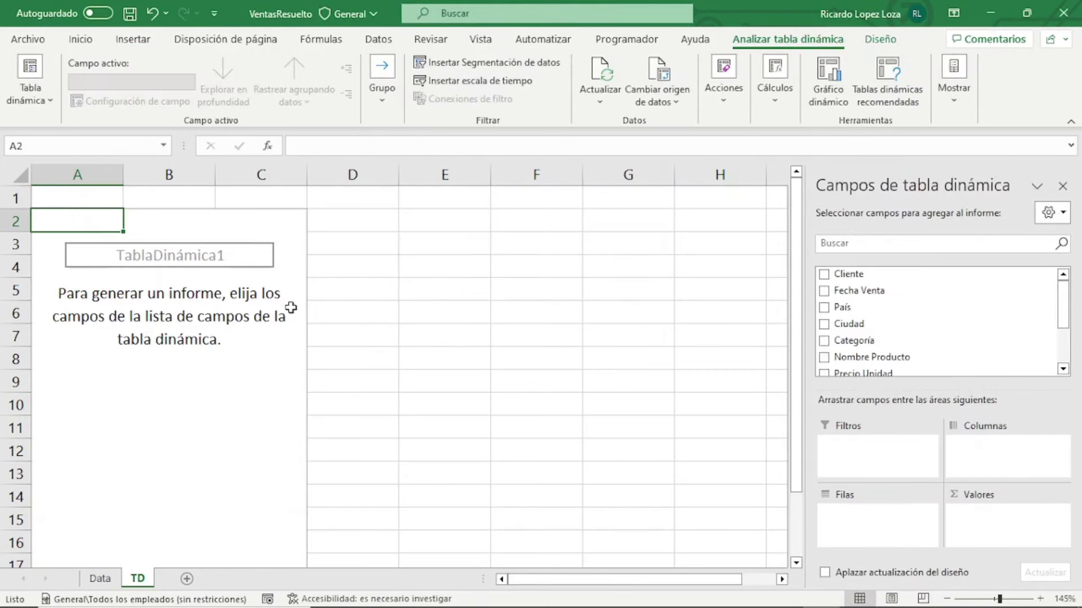
{"action": "scroll", "coordinate": [965, 346], "scroll_direction": "down", "scroll_amount": 2}
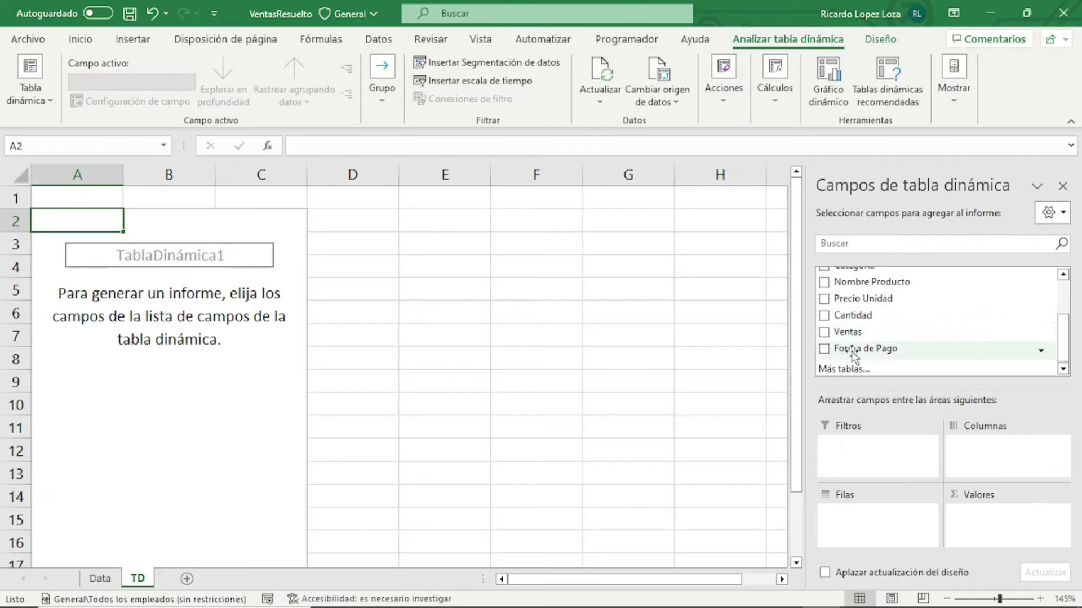
{"action": "left_click_drag", "start_coordinate": [851, 336], "coordinate": [992, 529]}
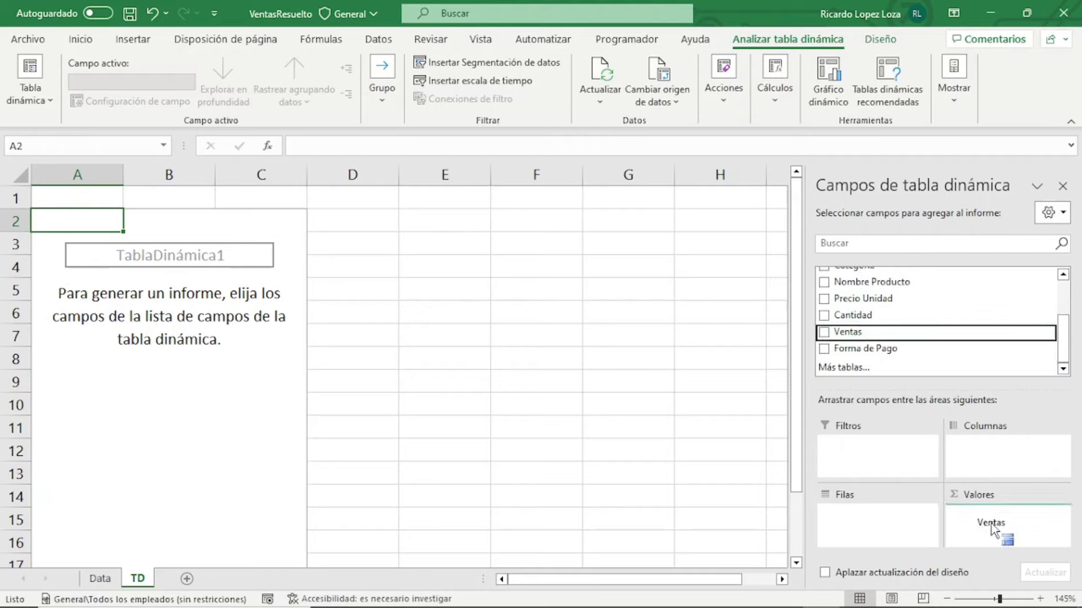
{"action": "left_click_drag", "start_coordinate": [992, 528], "coordinate": [932, 345]}
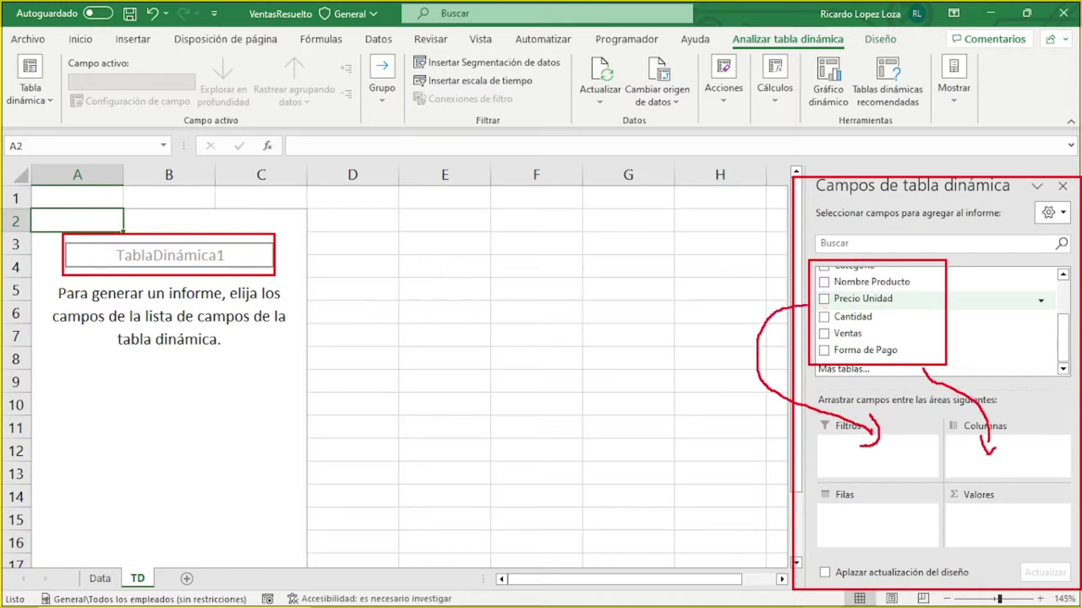
{"action": "left_click_drag", "start_coordinate": [957, 370], "coordinate": [1029, 533]}
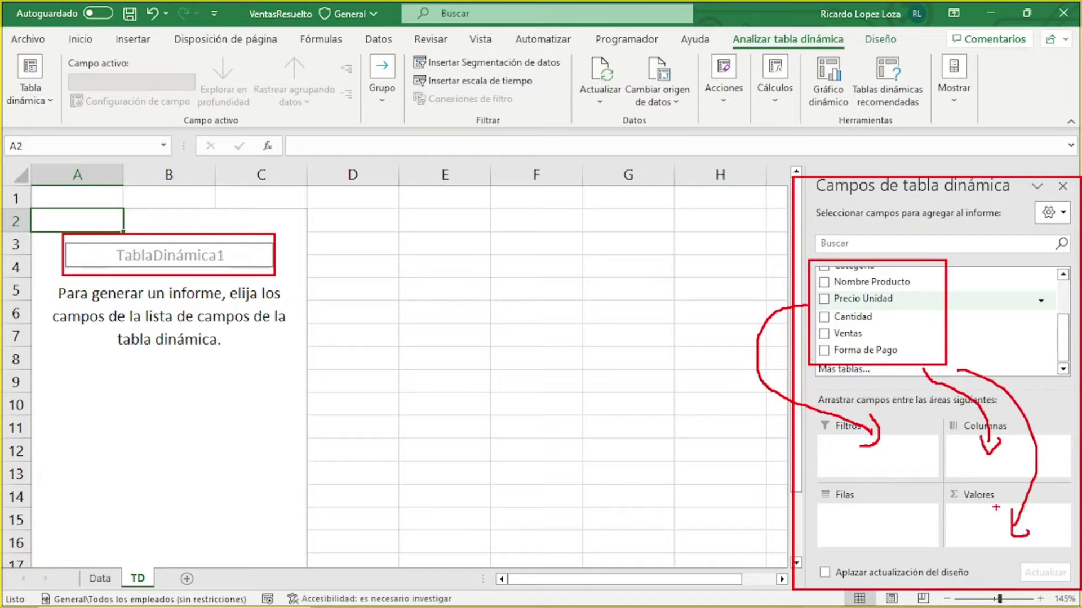
{"action": "mouse_move", "coordinate": [832, 352]}
{"action": "left_mouse_down"}
{"action": "mouse_move", "coordinate": [879, 532]}
{"action": "mouse_move", "coordinate": [872, 549]}
{"action": "left_mouse_up"}
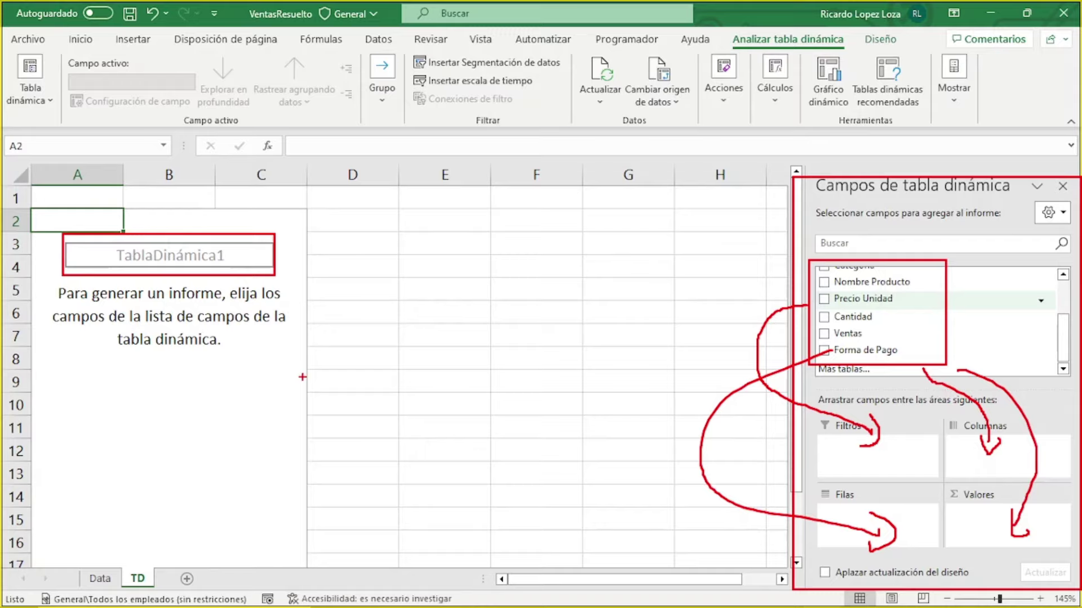
{"action": "key", "text": "Escape"}
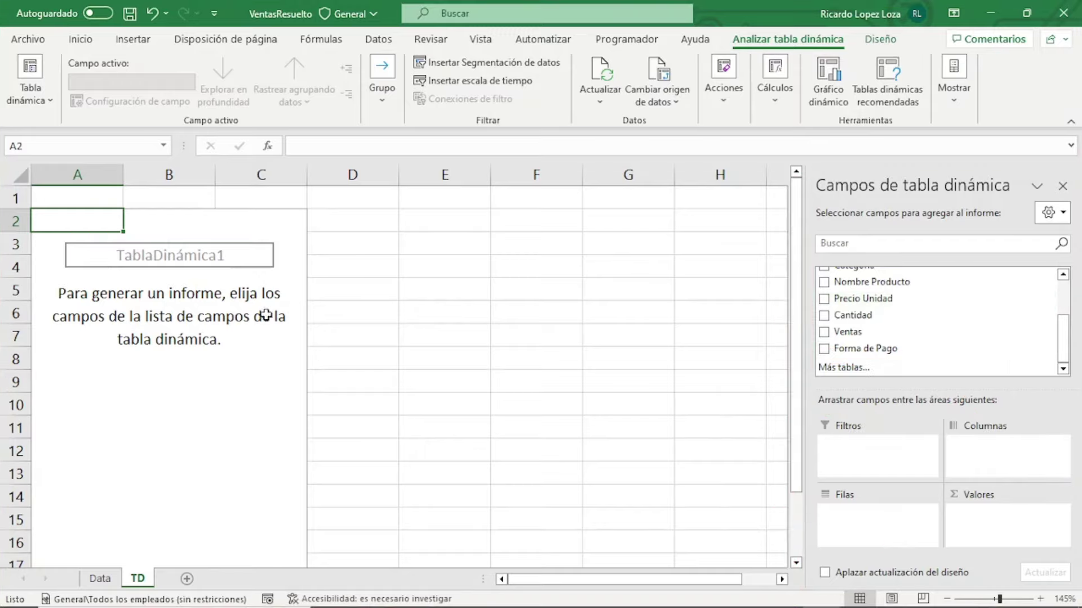
Add Ventas to the Valores area so the pivot totals 232809.54
{"action": "scroll", "coordinate": [879, 333], "scroll_direction": "up", "scroll_amount": 2}
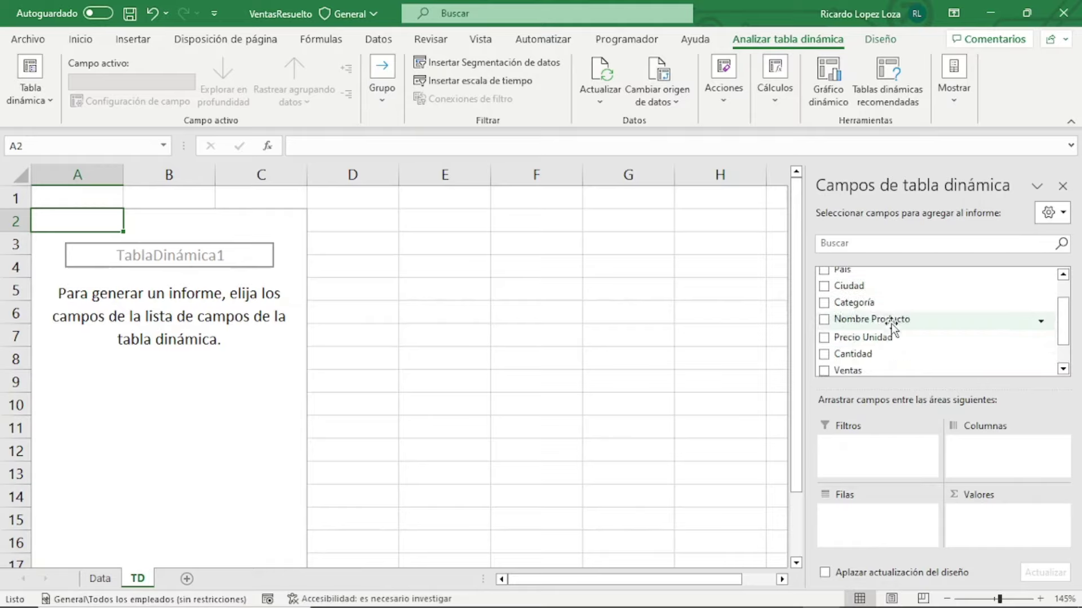
{"action": "left_click_drag", "start_coordinate": [866, 373], "coordinate": [996, 538]}
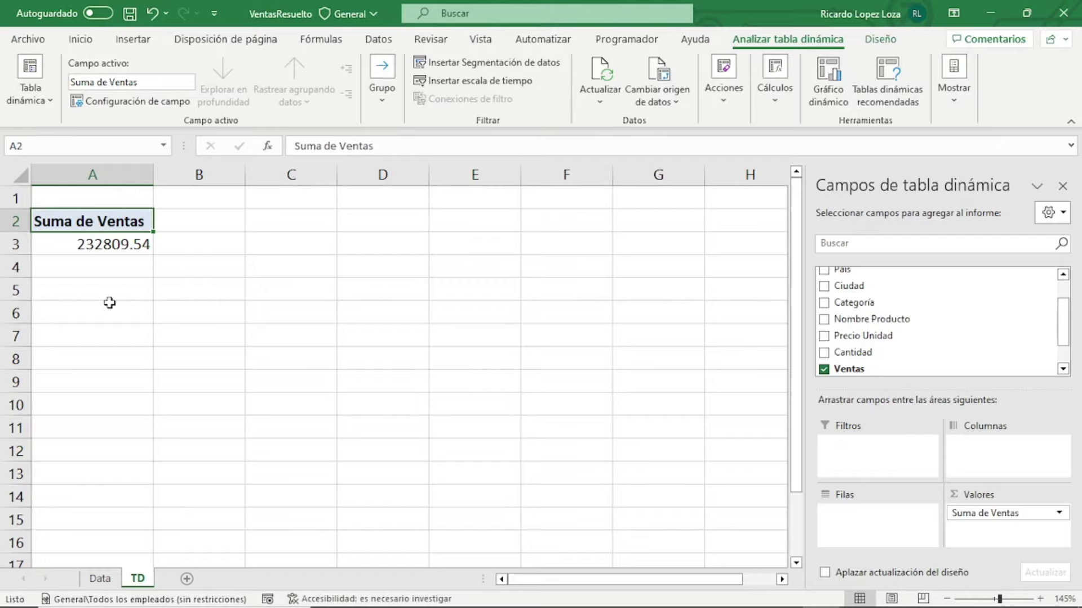
{"action": "left_click", "coordinate": [115, 243]}
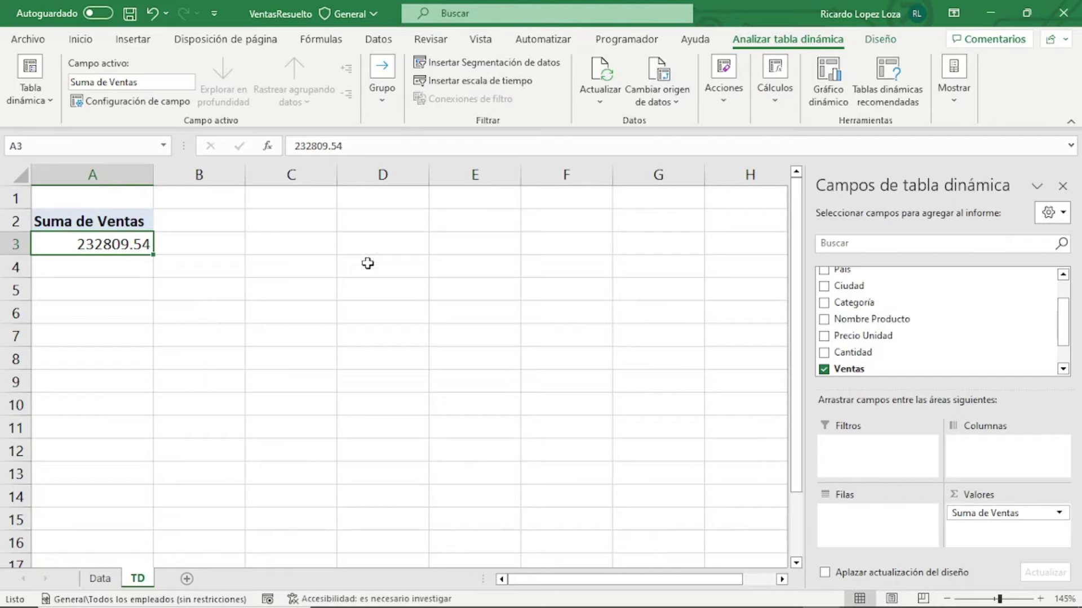
Format the A3 sales total as Contabilidad with the S/ symbol and 2 decimals
{"action": "right_click", "coordinate": [107, 240]}
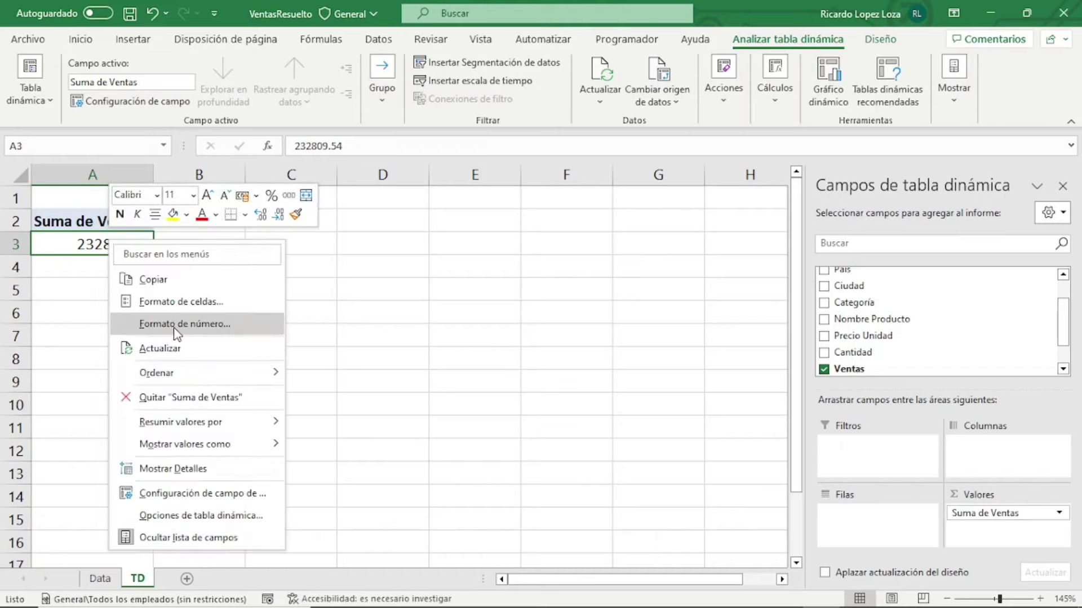
{"action": "left_click", "coordinate": [198, 332]}
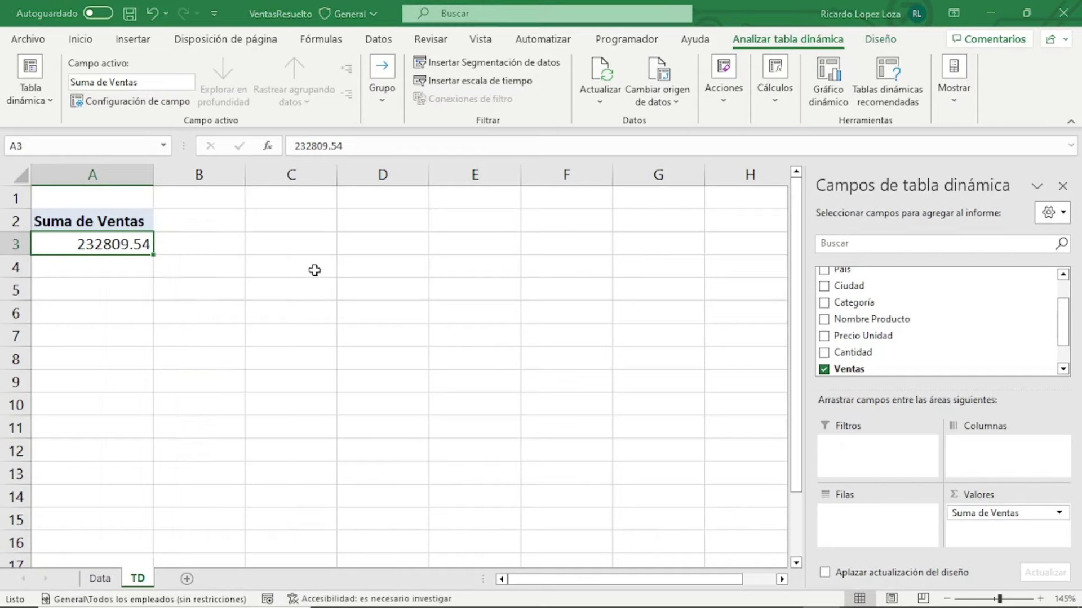
{"action": "left_click_drag", "start_coordinate": [216, 141], "coordinate": [427, 129]}
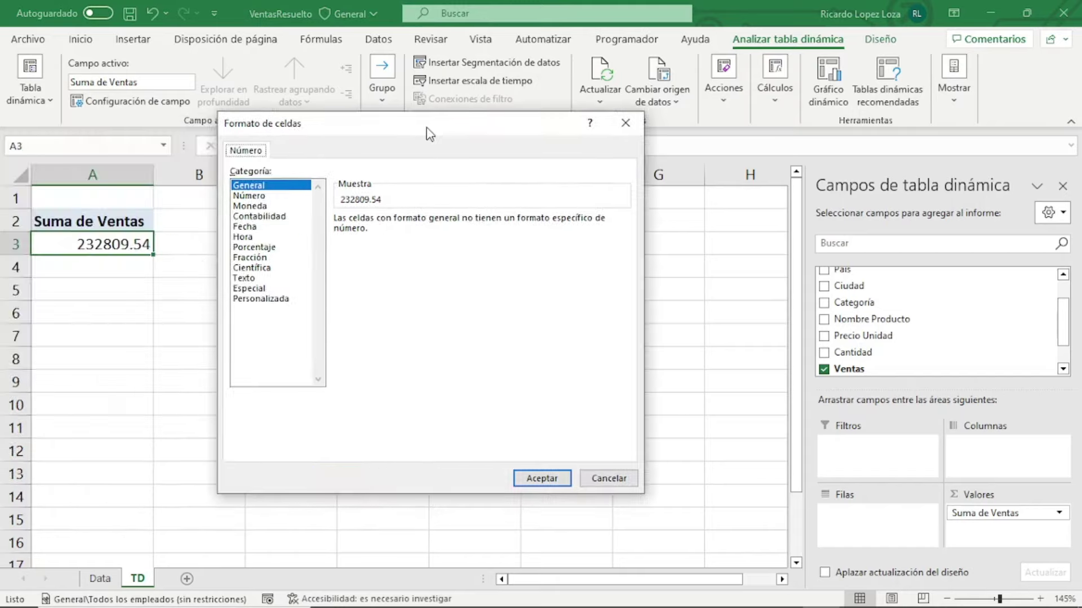
{"action": "left_click", "coordinate": [267, 206]}
{"action": "left_click", "coordinate": [269, 217]}
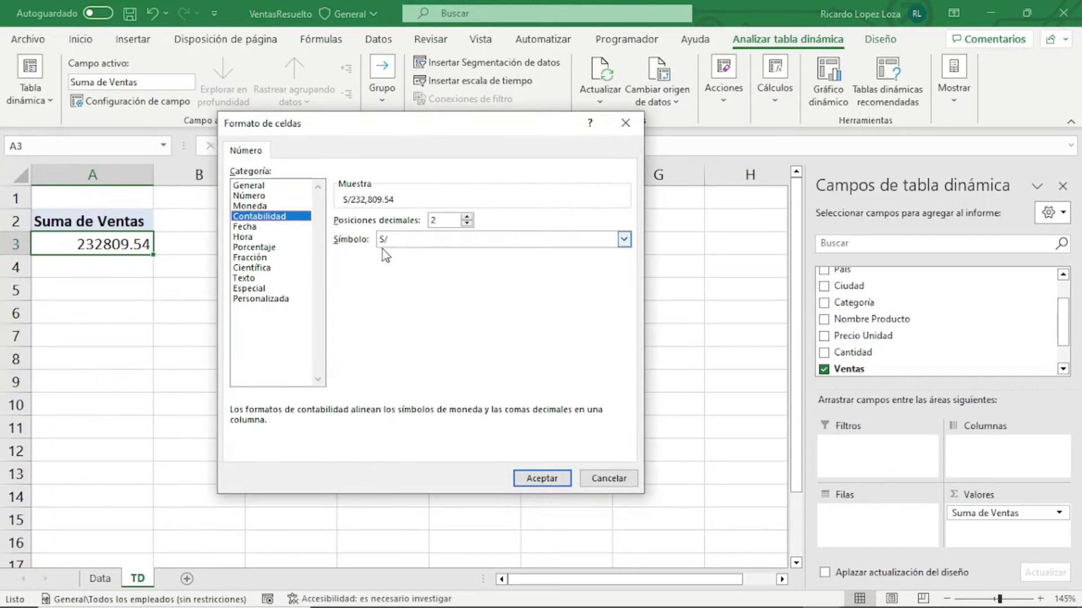
{"action": "left_click", "coordinate": [623, 240]}
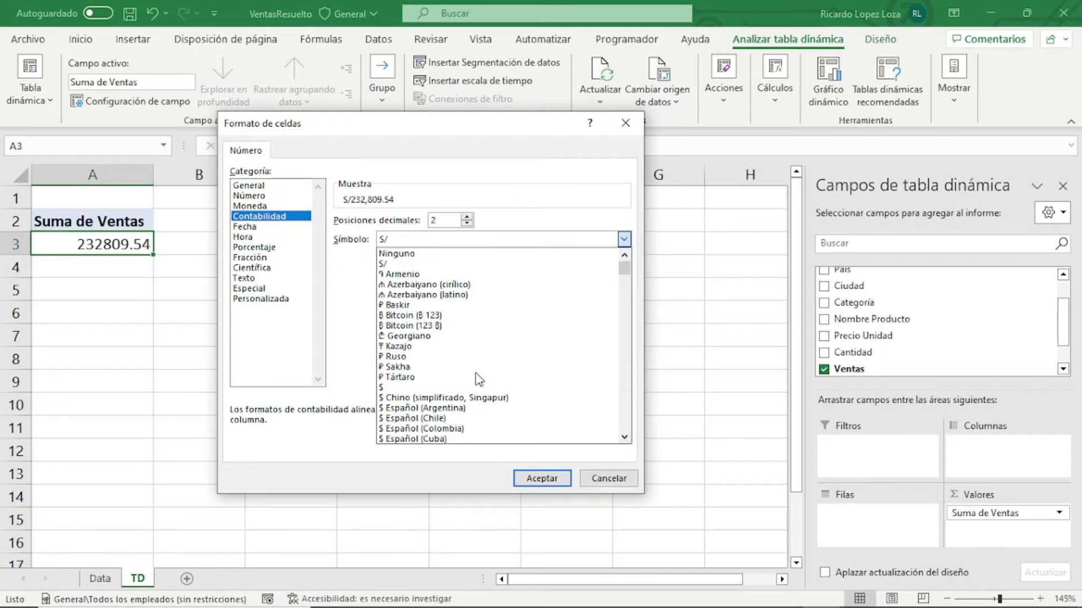
{"action": "scroll", "coordinate": [479, 363], "scroll_direction": "down", "scroll_amount": 2}
{"action": "scroll", "coordinate": [479, 364], "scroll_direction": "down", "scroll_amount": 1}
{"action": "scroll", "coordinate": [478, 369], "scroll_direction": "up", "scroll_amount": 1}
{"action": "scroll", "coordinate": [476, 375], "scroll_direction": "up", "scroll_amount": 1}
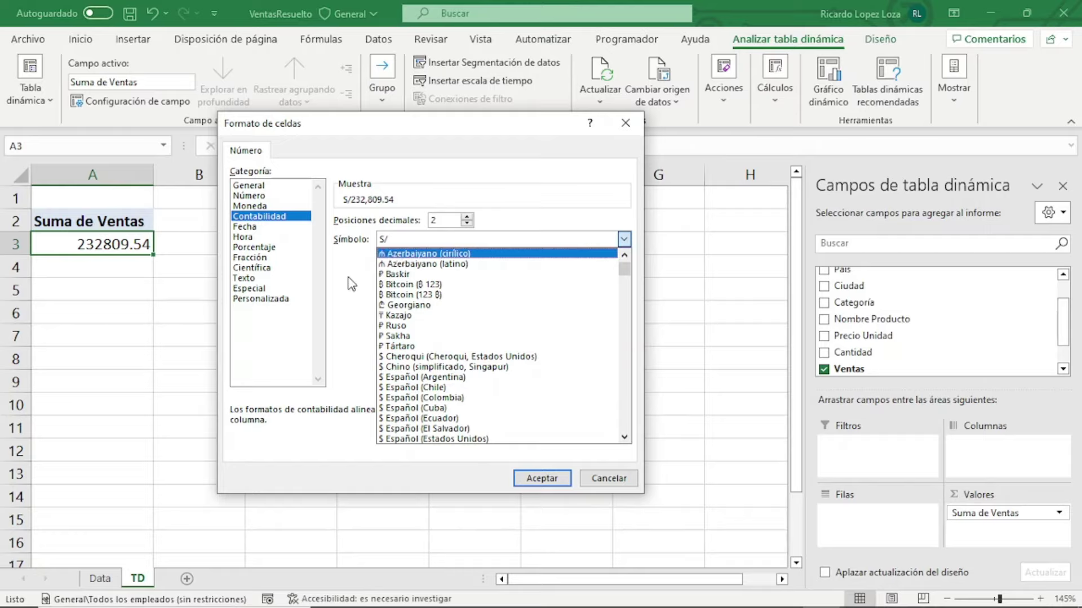
{"action": "left_click", "coordinate": [387, 254]}
{"action": "left_click", "coordinate": [541, 478]}
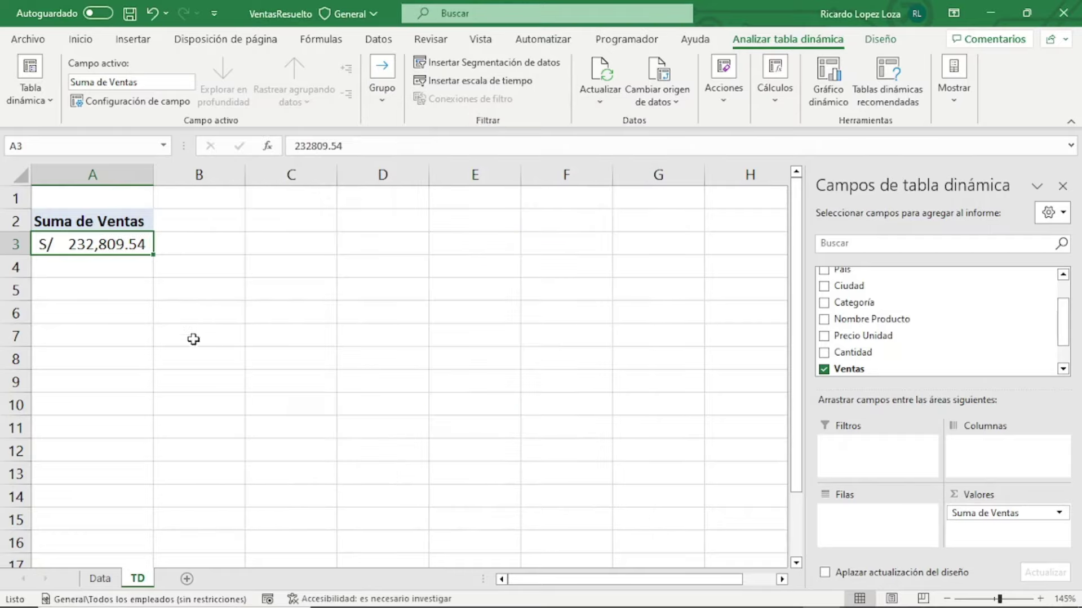
{"action": "left_click", "coordinate": [124, 313]}
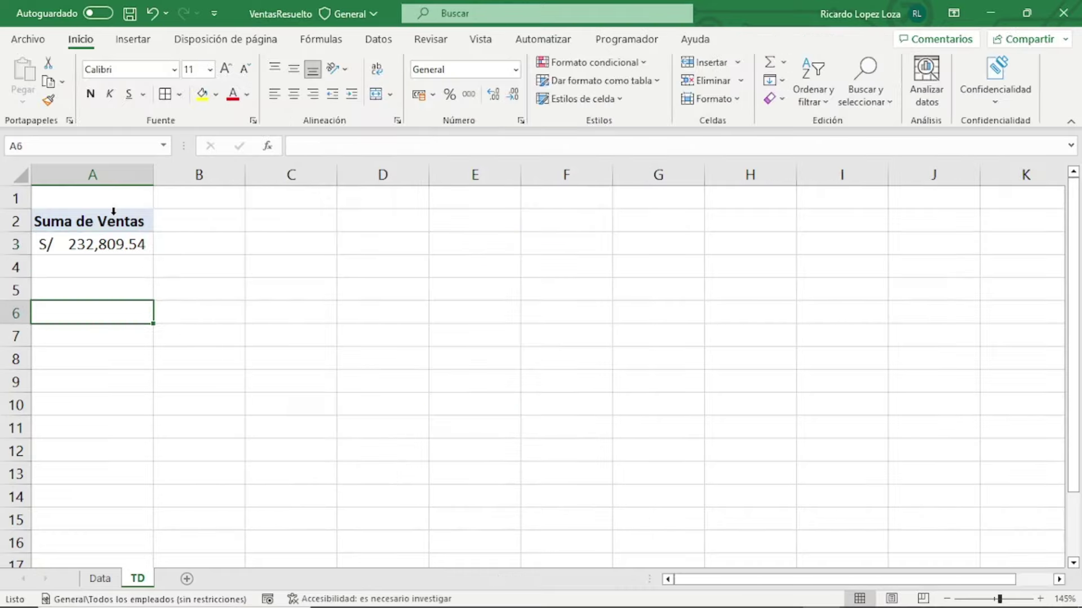
Set the Suma de Ventas field's custom name to 'Total de Ventas'
{"action": "left_click", "coordinate": [111, 221]}
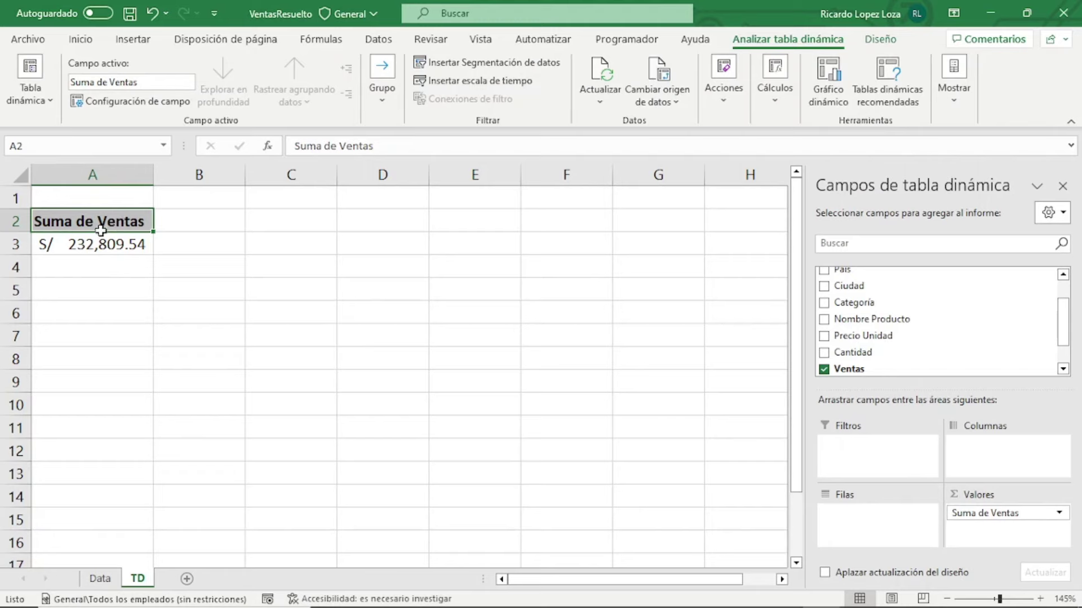
{"action": "double_click", "coordinate": [105, 223]}
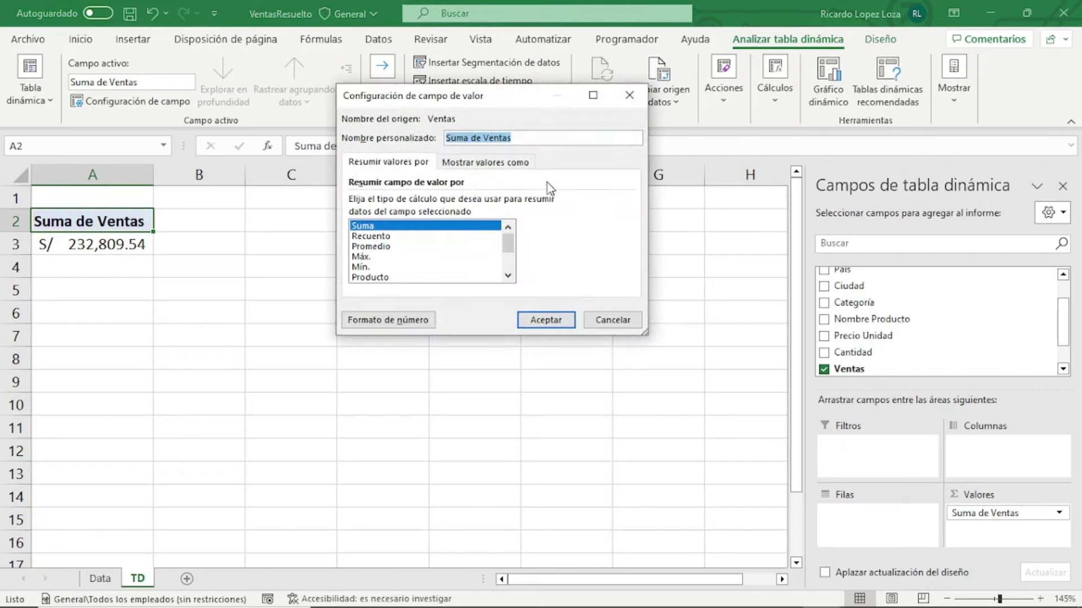
{"action": "type", "text": "Total"}
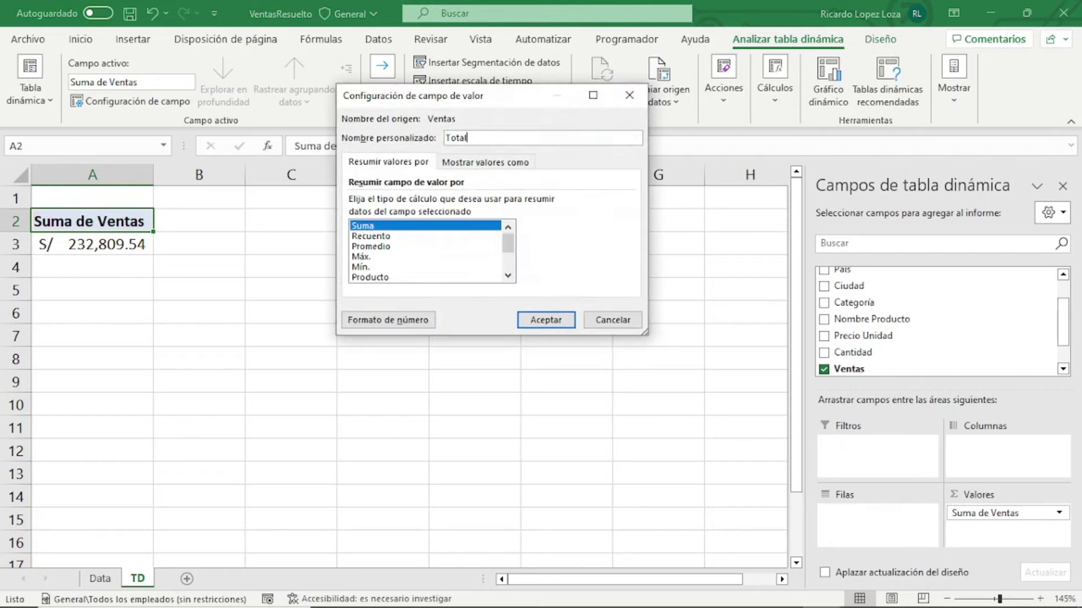
{"action": "type", "text": " de Ventas"}
{"action": "left_click", "coordinate": [546, 319]}
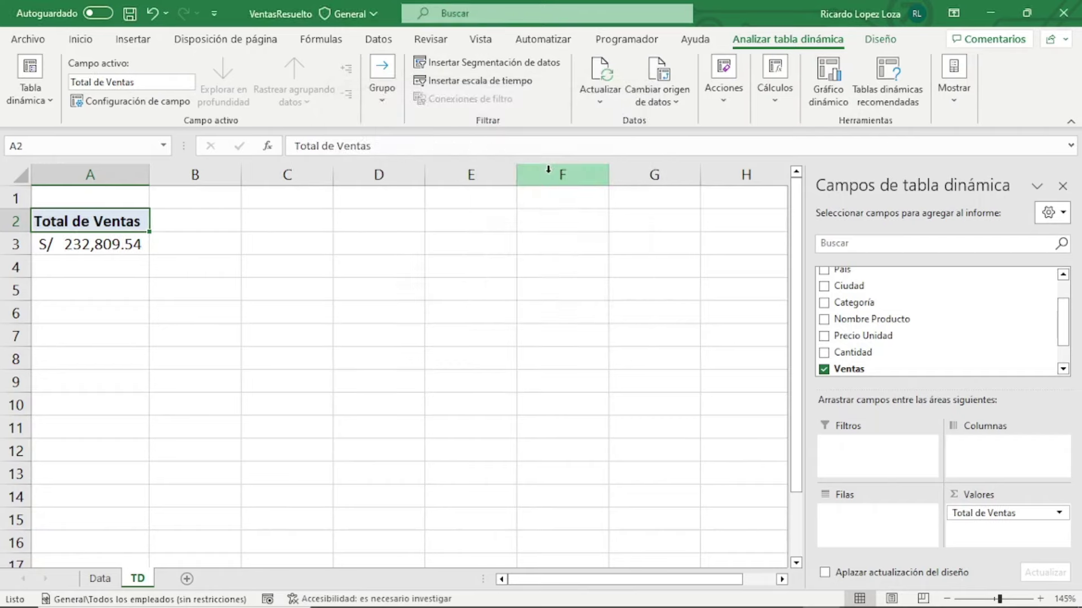
{"action": "left_click", "coordinate": [91, 247]}
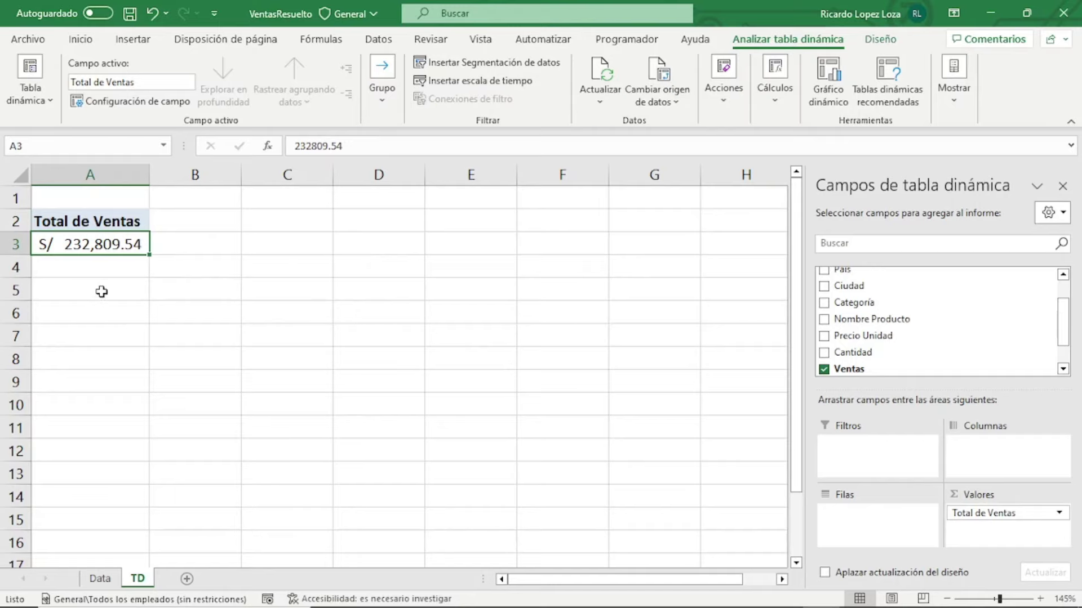
{"action": "left_click", "coordinate": [97, 292]}
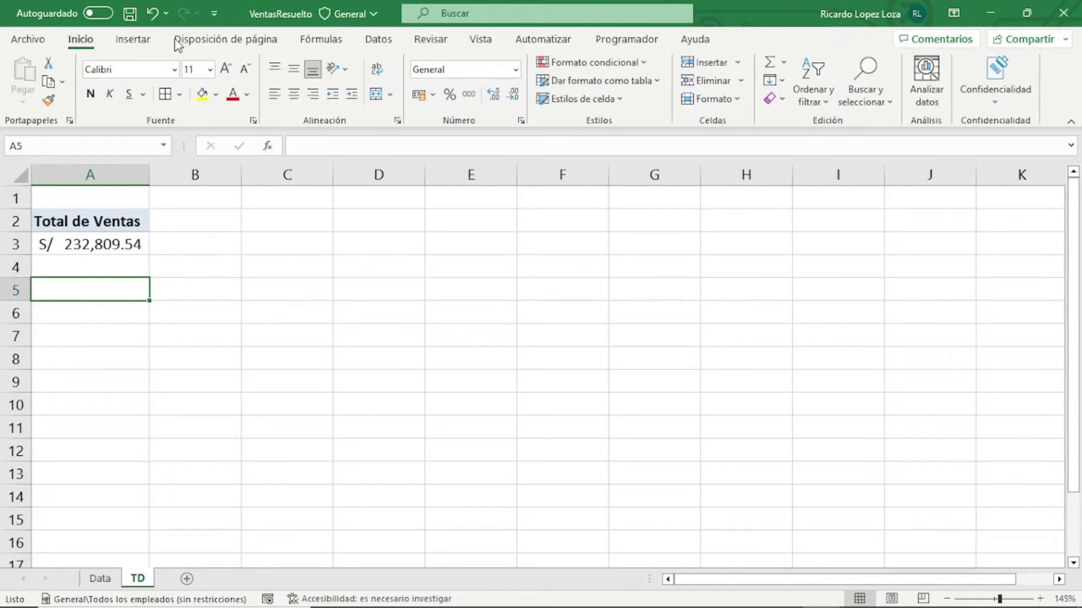
{"action": "left_click", "coordinate": [102, 230]}
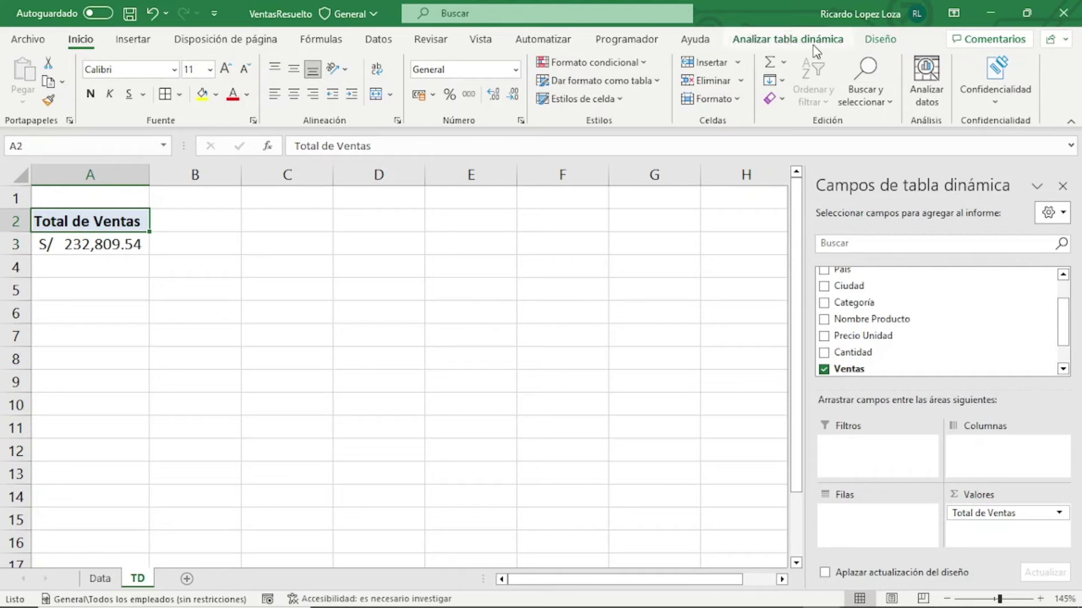
{"action": "left_click", "coordinate": [811, 44]}
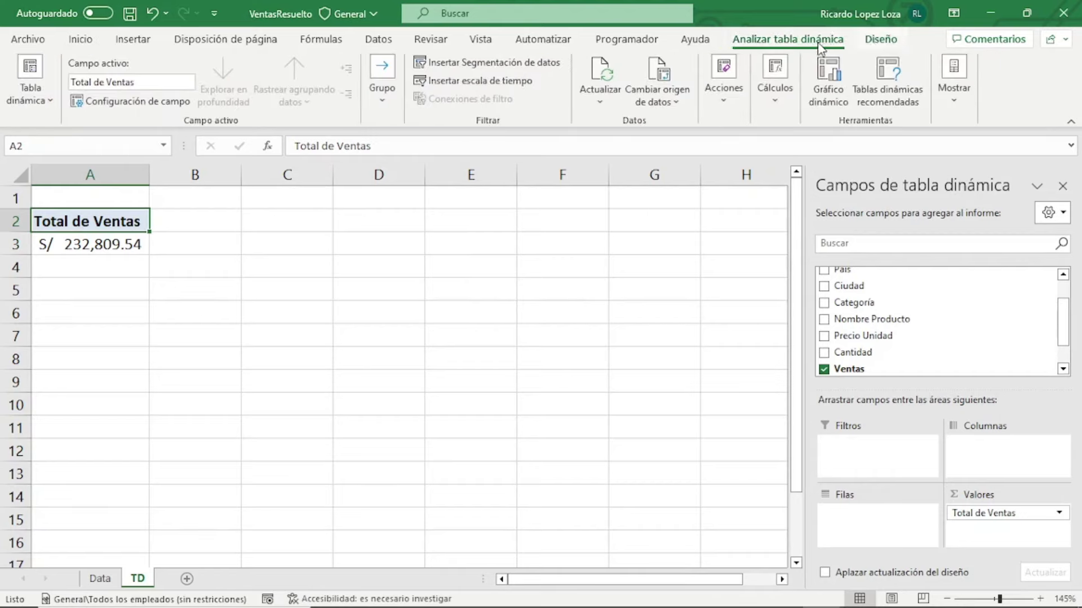
Change the pivot table name from TablaDinámica1 to TDTarjetaVentas
{"action": "left_click", "coordinate": [875, 44]}
{"action": "left_click", "coordinate": [818, 46]}
{"action": "left_click", "coordinate": [23, 102]}
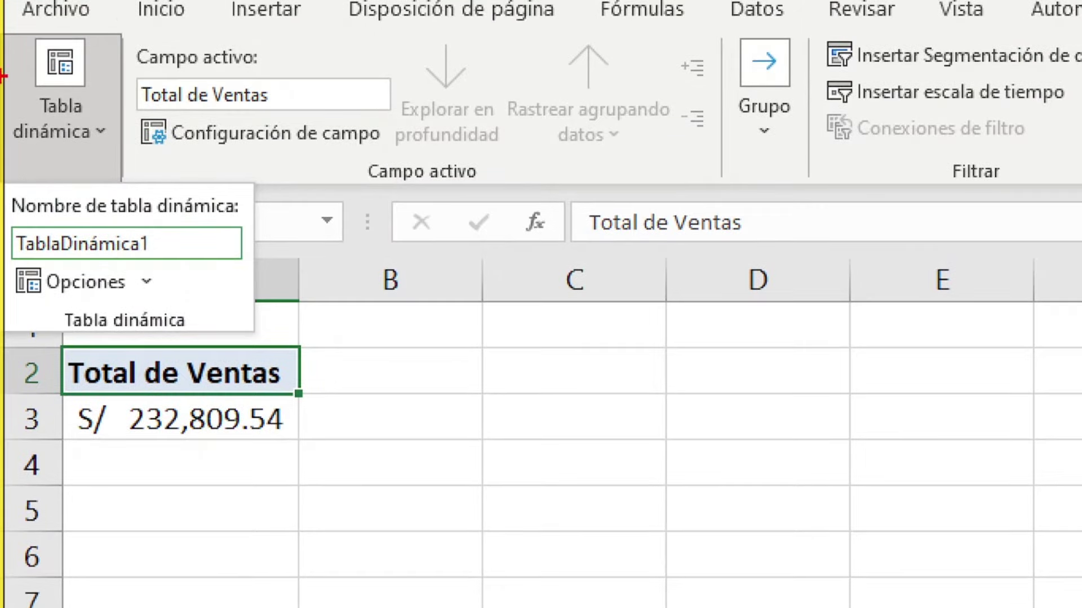
{"action": "mouse_move", "coordinate": [169, 237]}
{"action": "left_mouse_down"}
{"action": "mouse_move", "coordinate": [234, 225]}
{"action": "mouse_move", "coordinate": [360, 321]}
{"action": "mouse_move", "coordinate": [329, 388]}
{"action": "mouse_move", "coordinate": [380, 414]}
{"action": "left_mouse_up"}
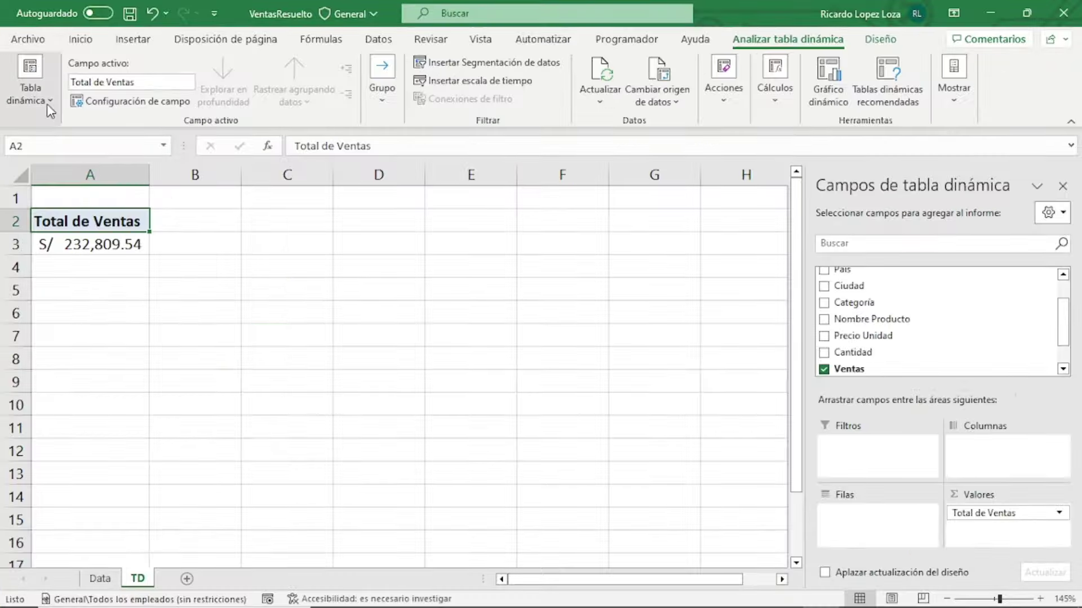
{"action": "left_click", "coordinate": [46, 104]}
{"action": "left_click", "coordinate": [80, 157]}
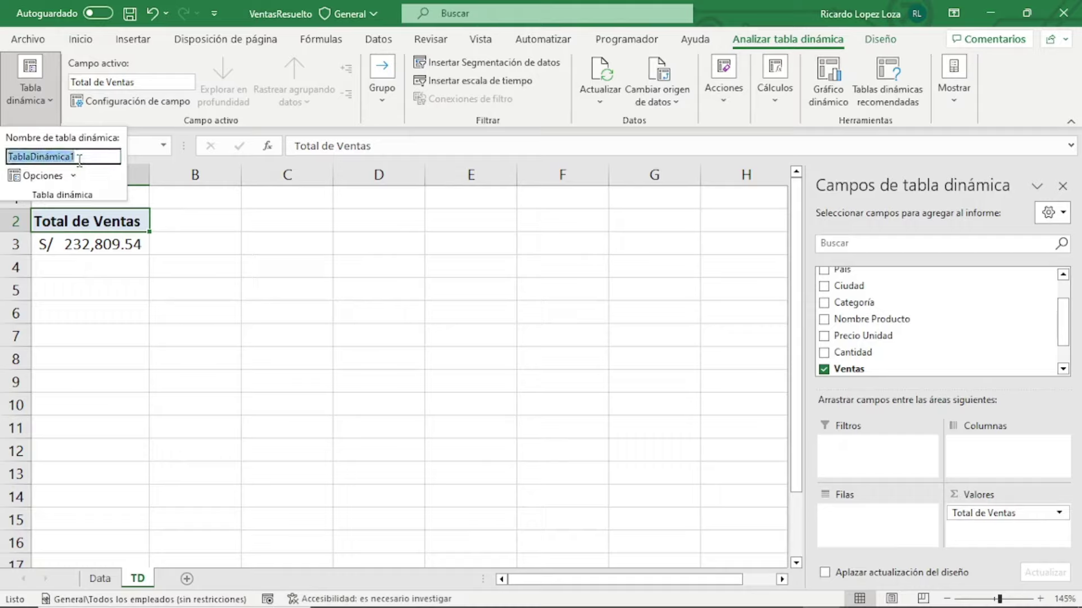
{"action": "type", "text": "TD"}
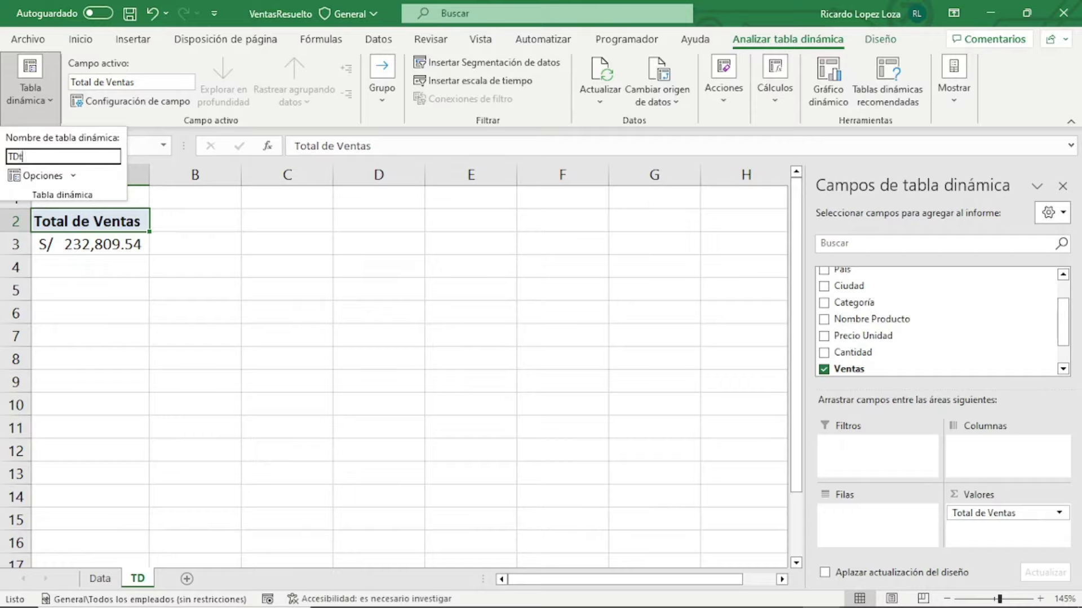
{"action": "type", "text": "AR"}
{"action": "key", "text": "BackSpace"}
{"action": "key", "text": "BackSpace"}
{"action": "key", "text": "Return"}
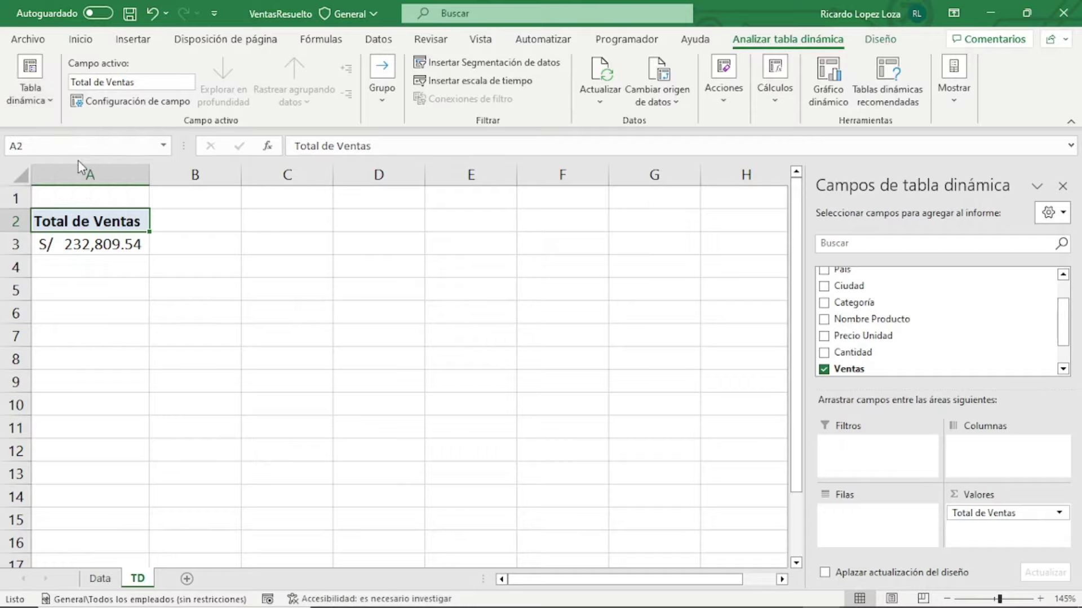
Insert a second pivot table at cell A5 using the BDVentas table as source
{"action": "left_click", "coordinate": [117, 291]}
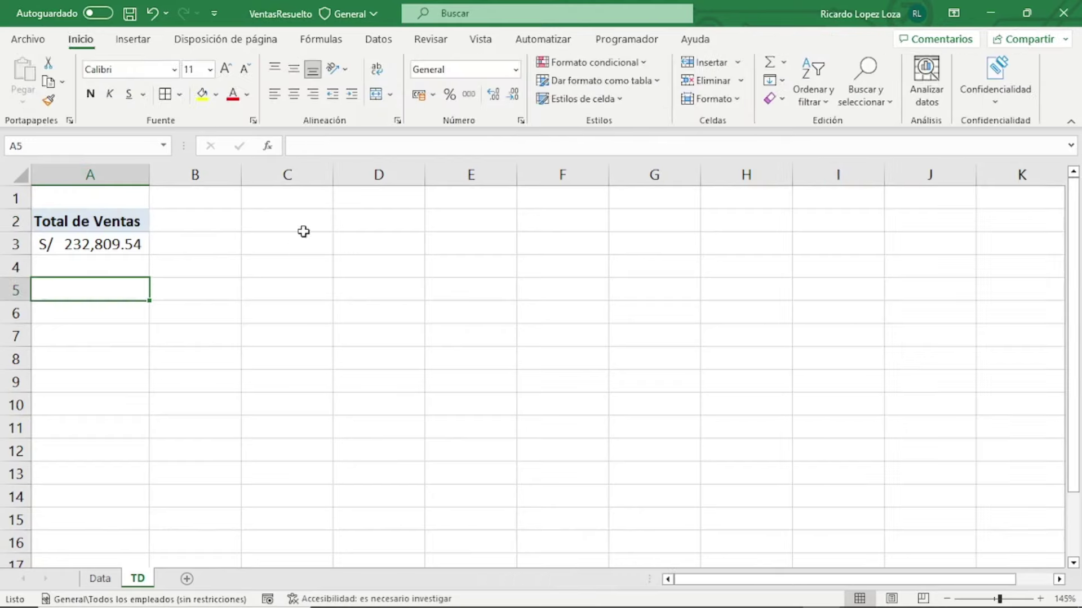
{"action": "left_click", "coordinate": [295, 226]}
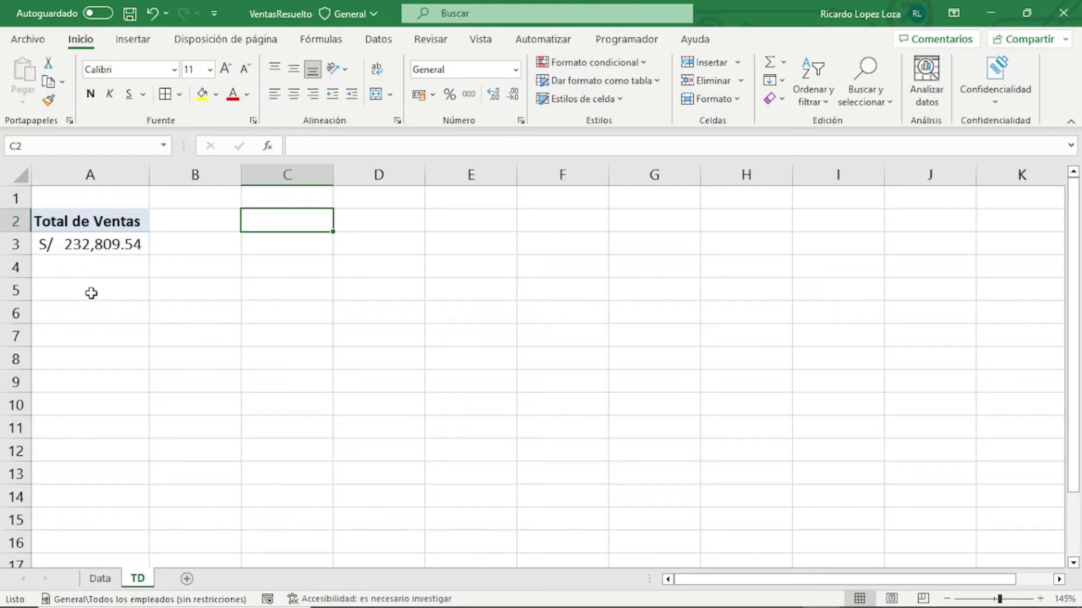
{"action": "left_click", "coordinate": [92, 293]}
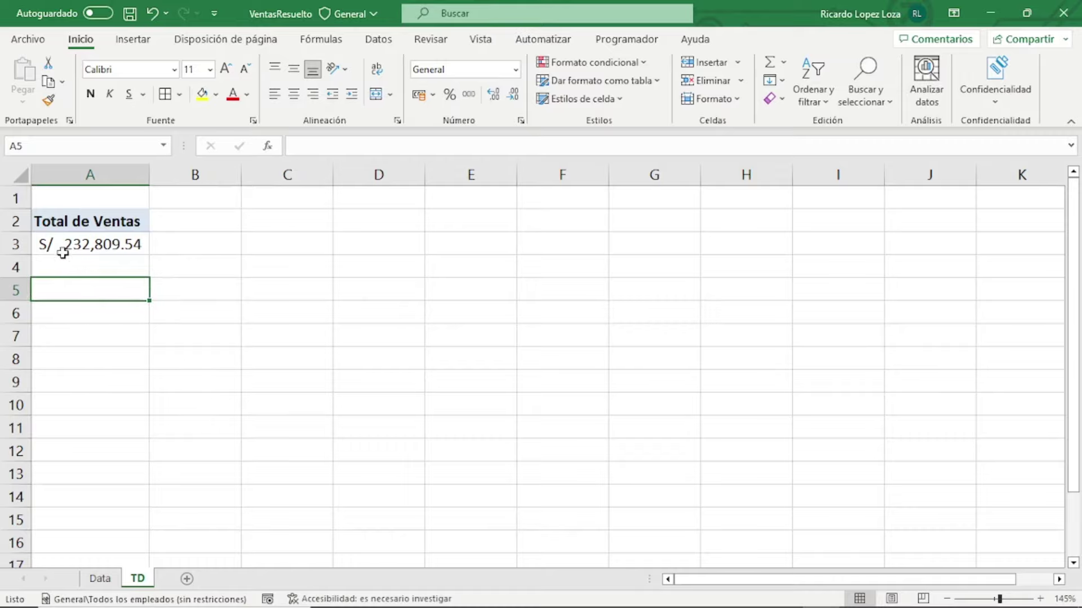
{"action": "left_click", "coordinate": [134, 39]}
{"action": "left_click", "coordinate": [36, 113]}
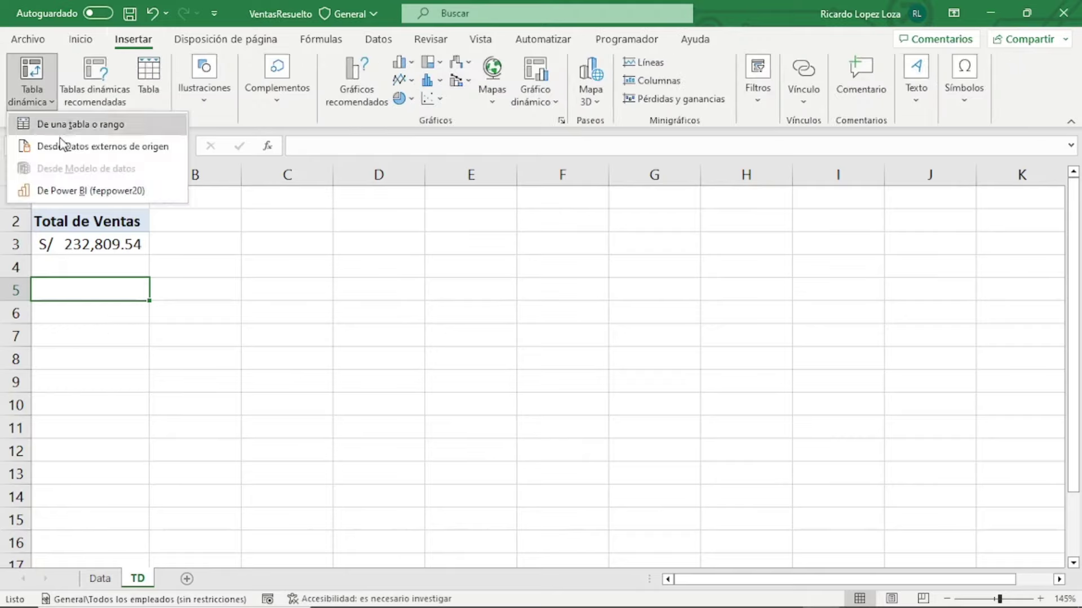
{"action": "left_click", "coordinate": [84, 126]}
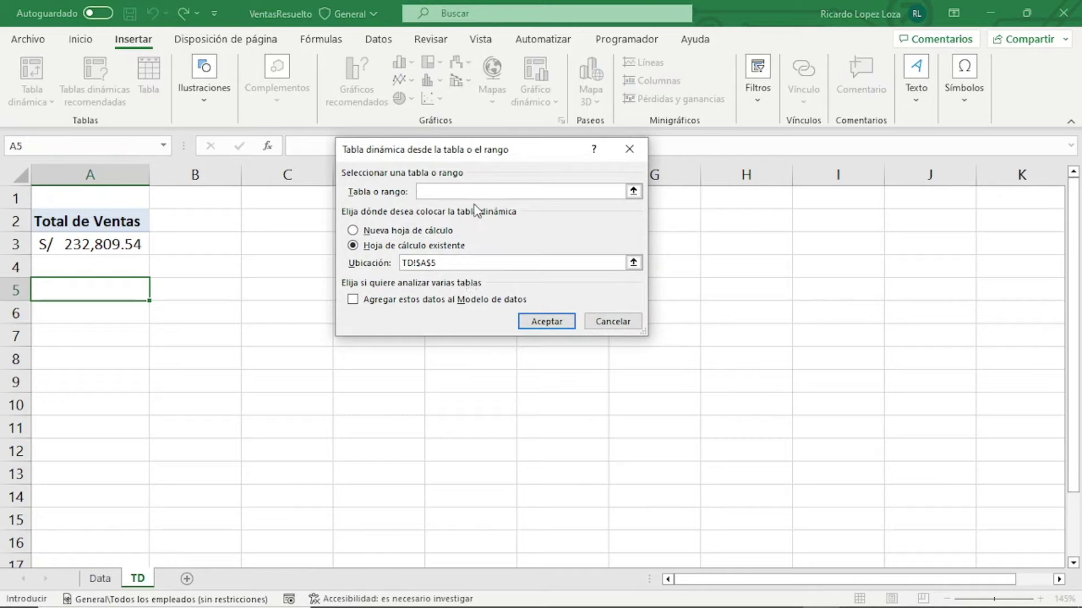
{"action": "type", "text": "T"}
{"action": "type", "text": "D"}
{"action": "key", "text": "BackSpace"}
{"action": "key", "text": "BackSpace"}
{"action": "type", "text": "BDVEN"}
{"action": "key", "text": "Return"}
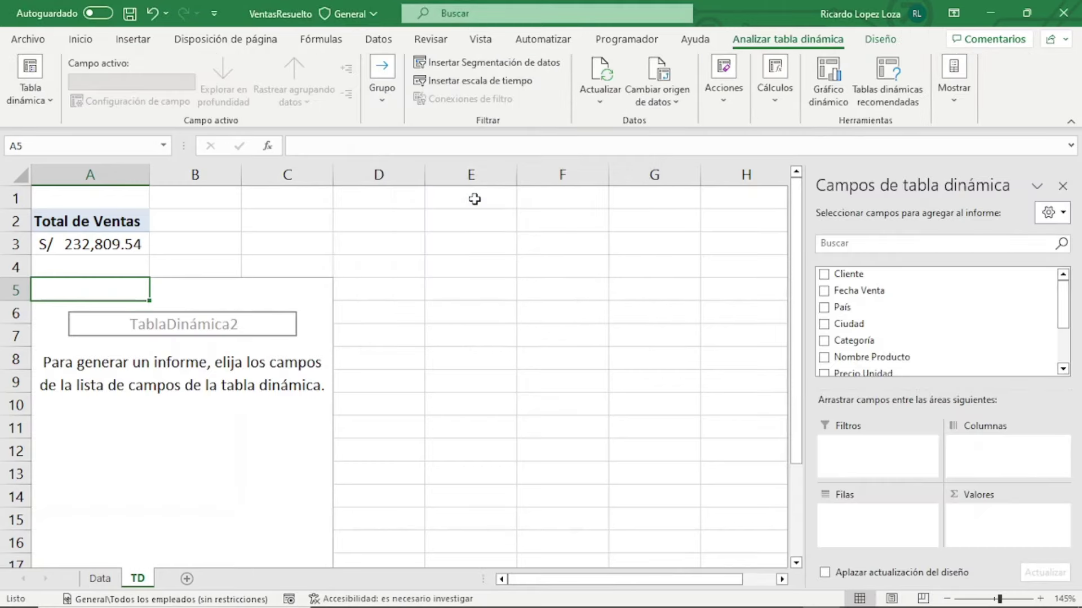
Add Ventas to the second pivot's values and summarize it by Promedio, giving Promedio de Ventas 524.3458108
{"action": "scroll", "coordinate": [873, 332], "scroll_direction": "down", "scroll_amount": 2}
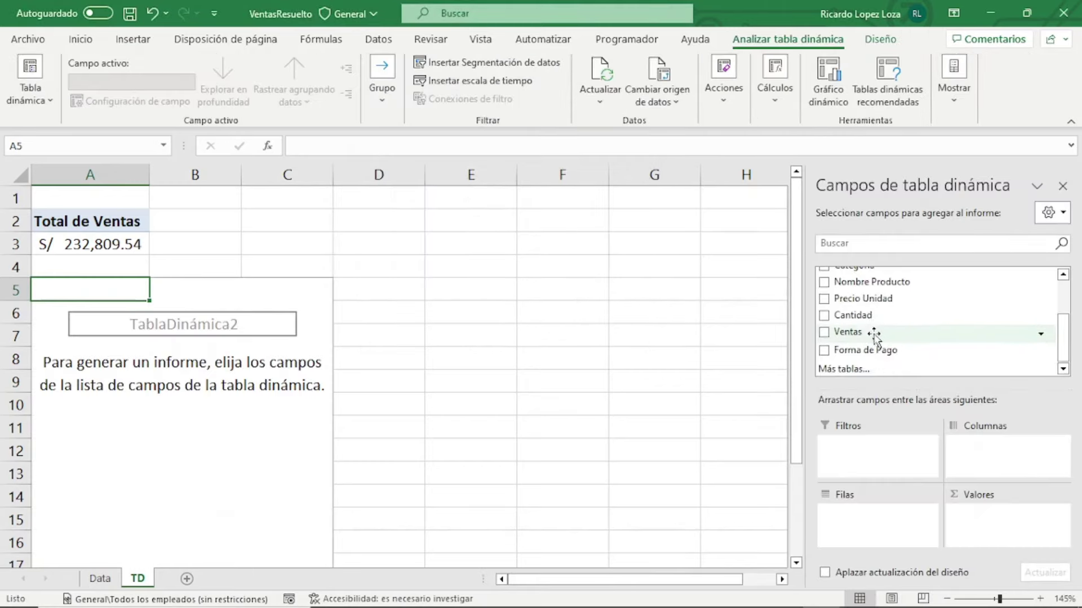
{"action": "left_click_drag", "start_coordinate": [873, 333], "coordinate": [998, 541]}
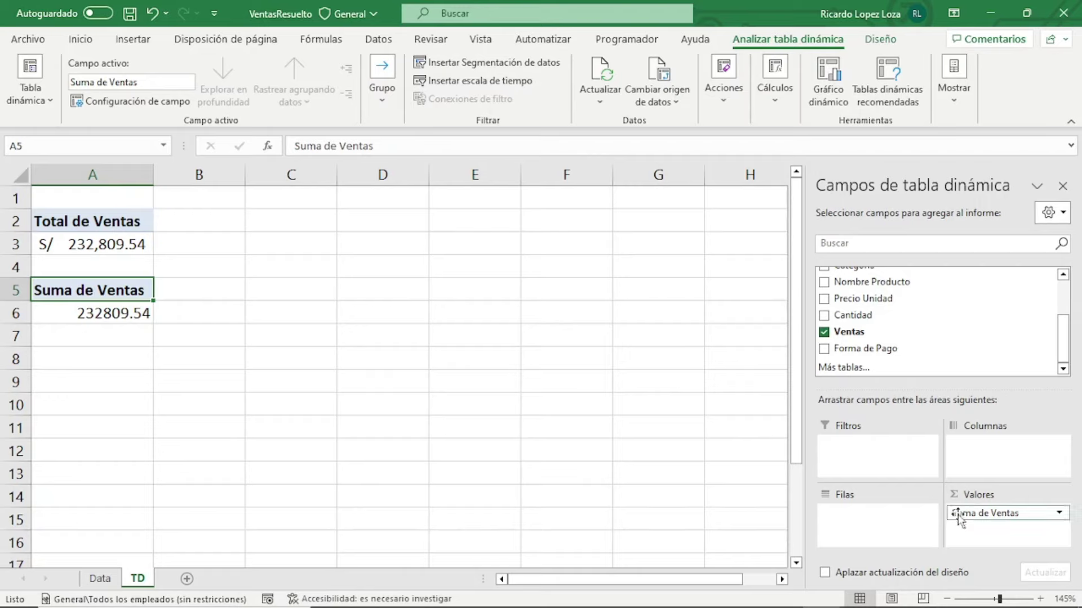
{"action": "left_click", "coordinate": [1059, 513]}
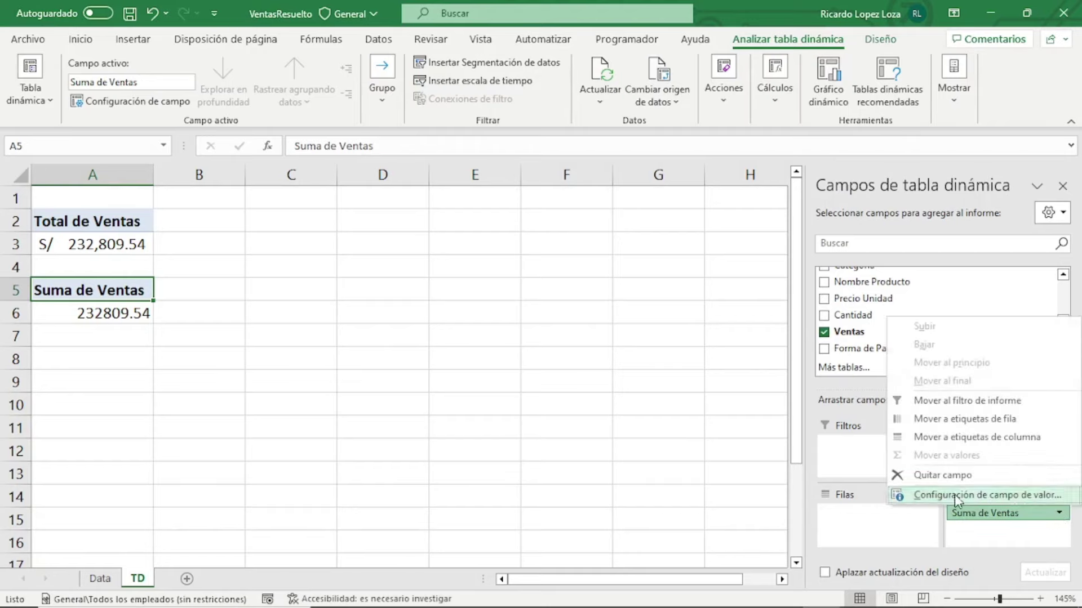
{"action": "left_click", "coordinate": [1004, 495]}
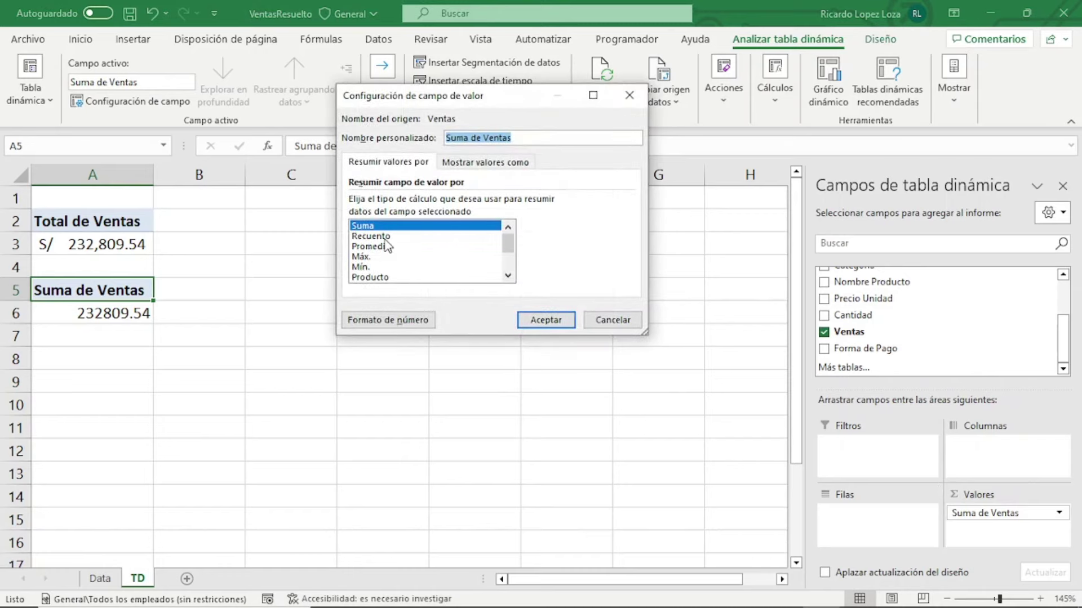
{"action": "left_click", "coordinate": [374, 247]}
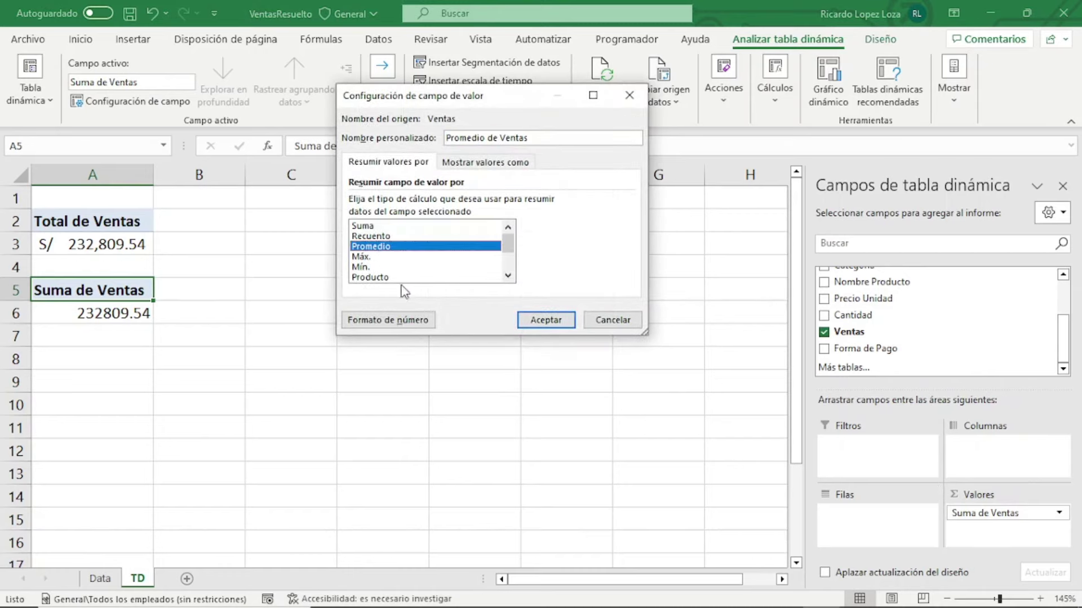
{"action": "left_click", "coordinate": [548, 321]}
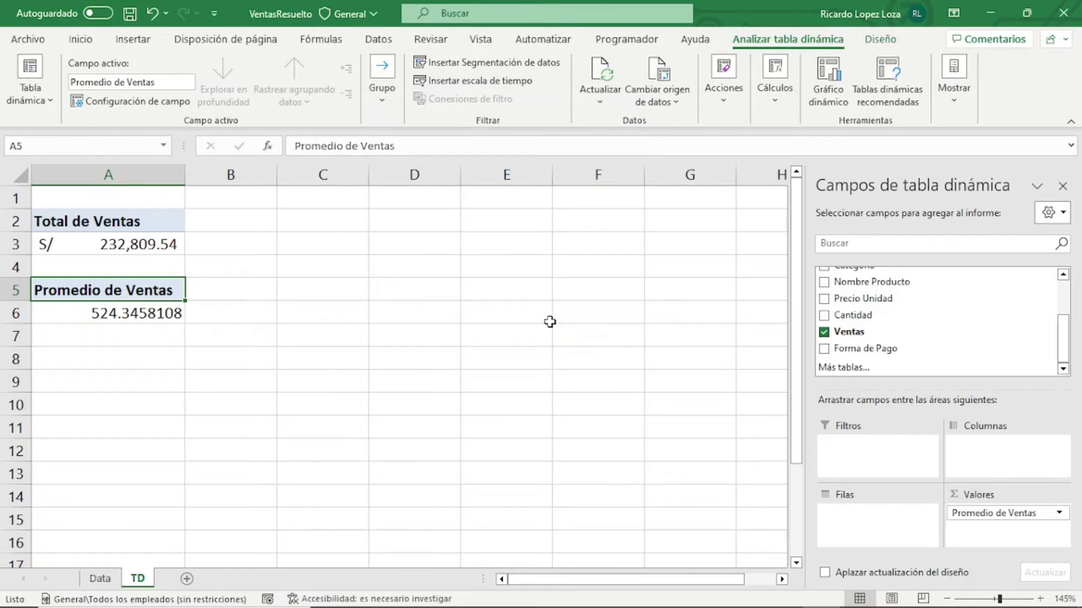
{"action": "left_click", "coordinate": [144, 247]}
Copy the S/ currency format from A3 onto the average value in A6
{"action": "left_click", "coordinate": [78, 44]}
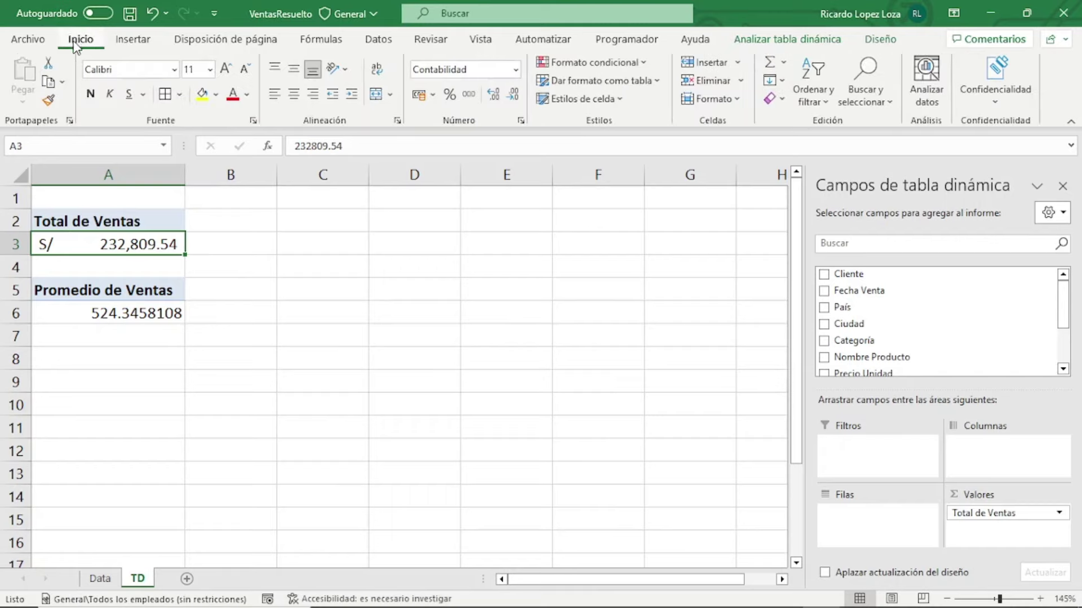
{"action": "left_click", "coordinate": [48, 100]}
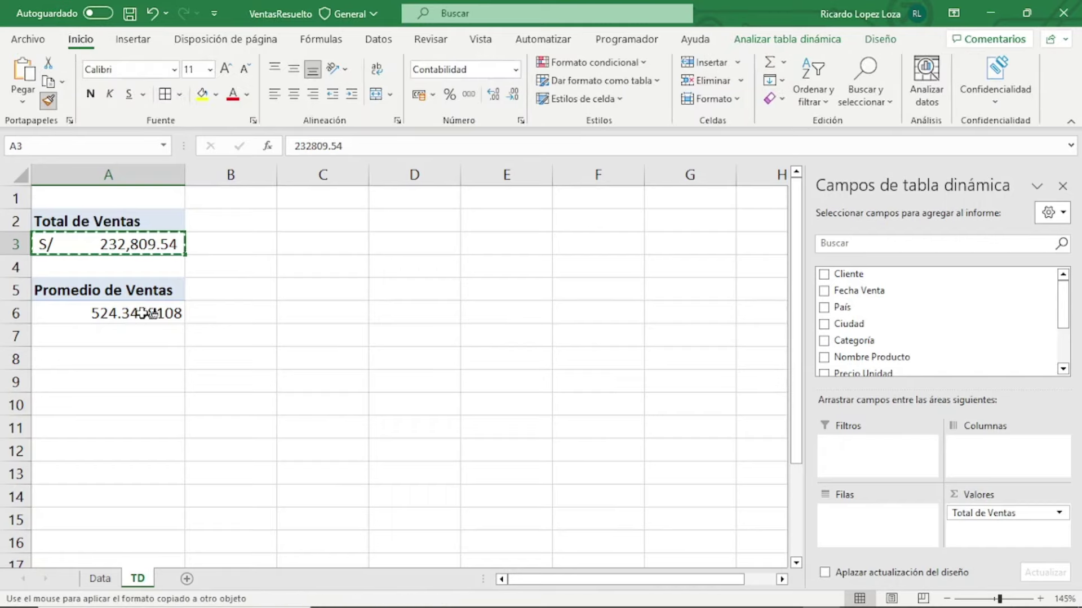
{"action": "left_click", "coordinate": [148, 314]}
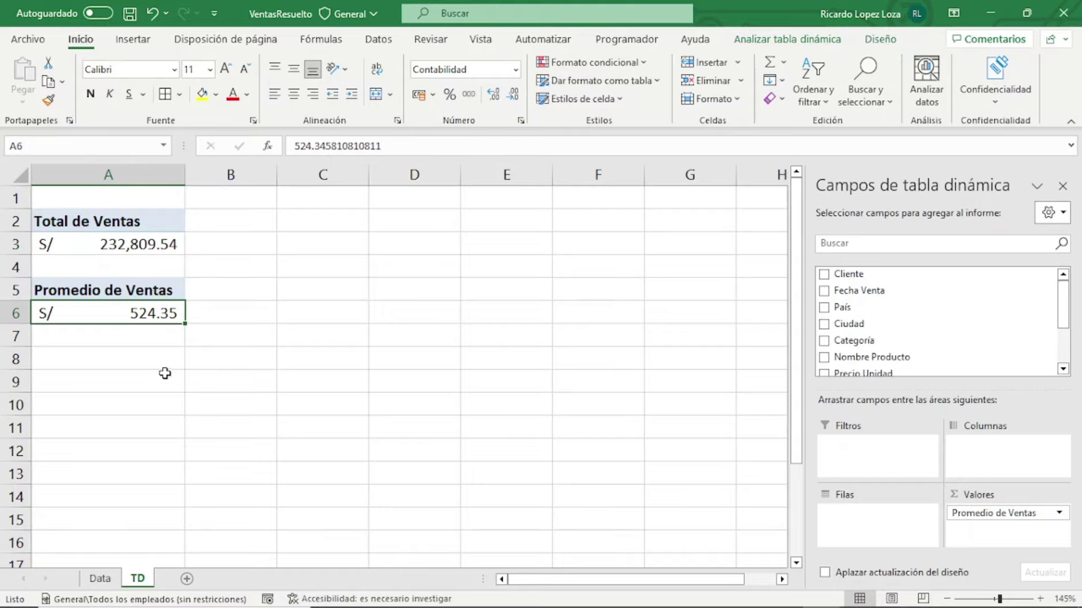
{"action": "left_click", "coordinate": [129, 360]}
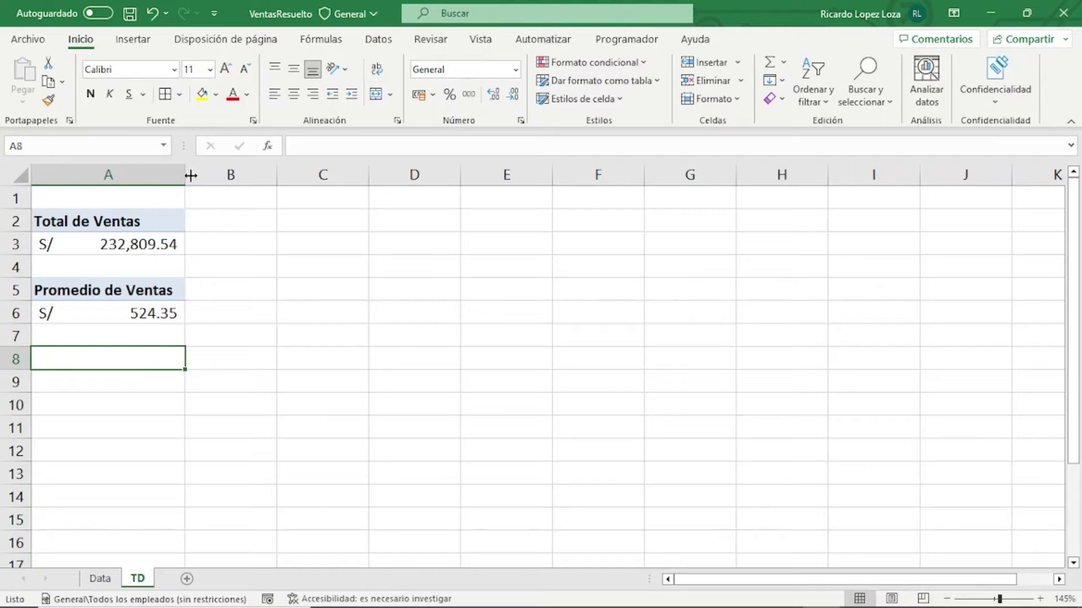
Rename the Promedio de Ventas pivot table from TablaDinámica2 to TDTarjetaPromedio
{"action": "left_click", "coordinate": [148, 290]}
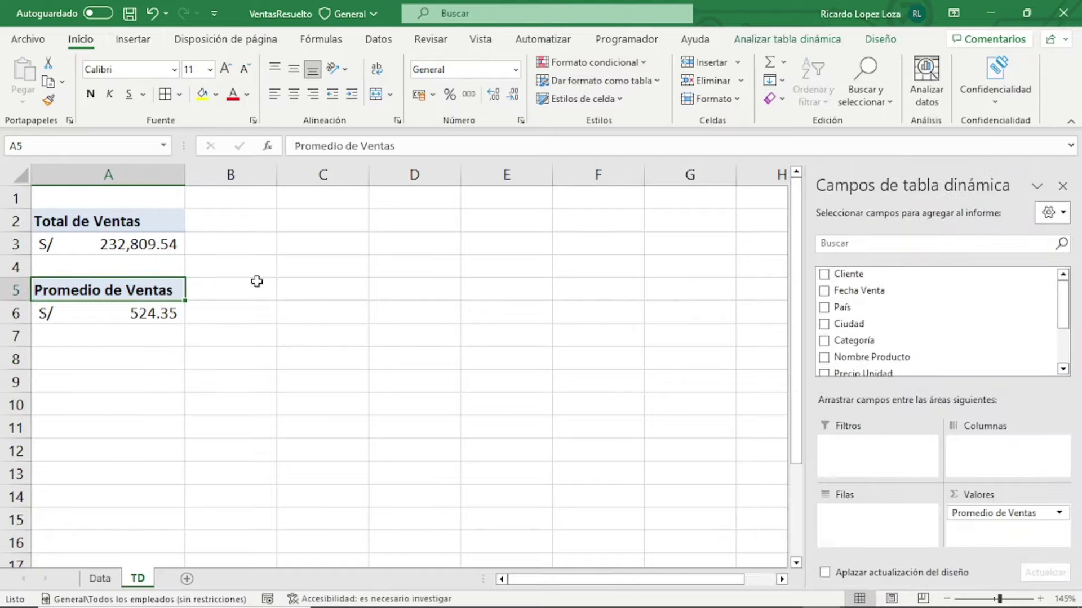
{"action": "left_click", "coordinate": [816, 39]}
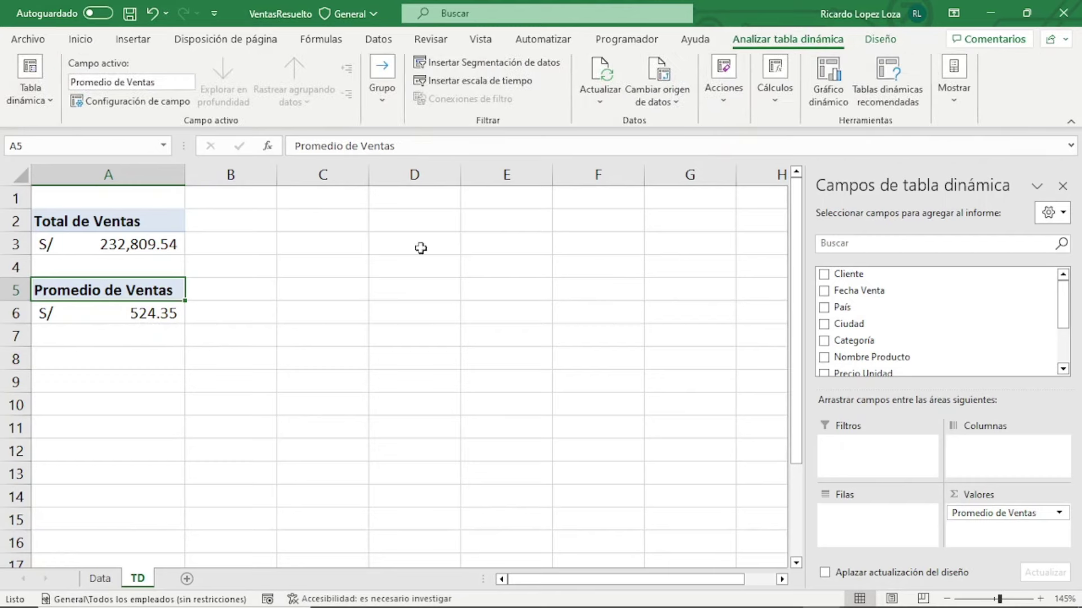
{"action": "left_click", "coordinate": [36, 100]}
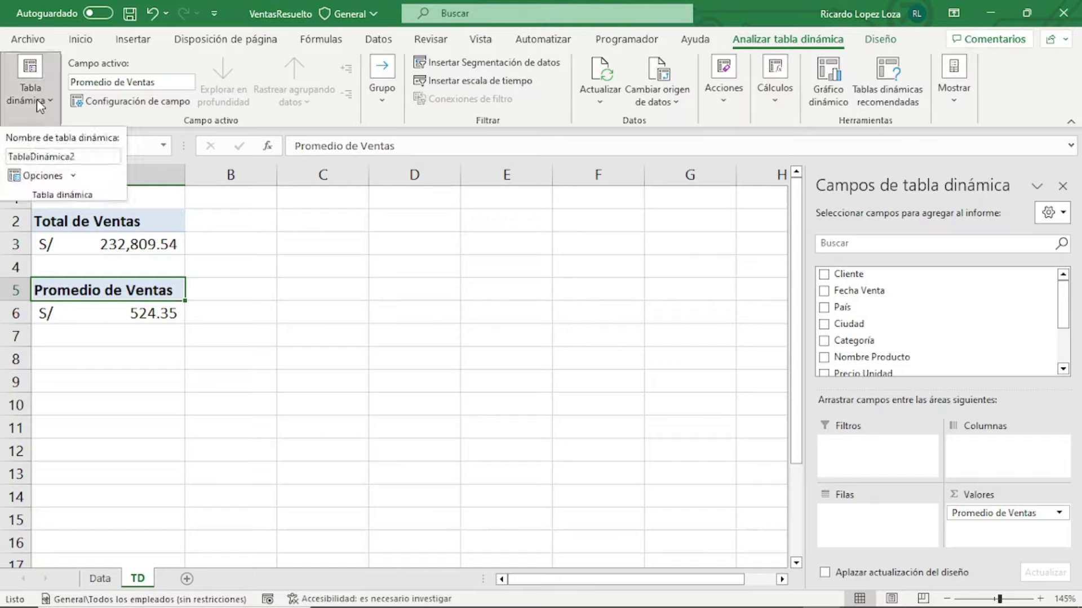
{"action": "left_click", "coordinate": [92, 159]}
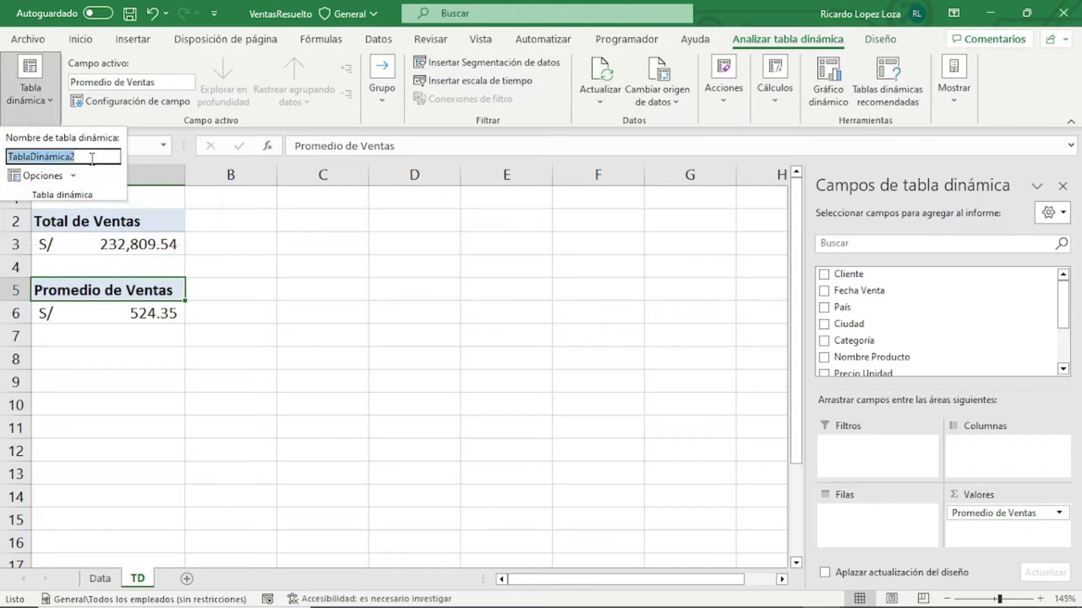
{"action": "type", "text": "TD"}
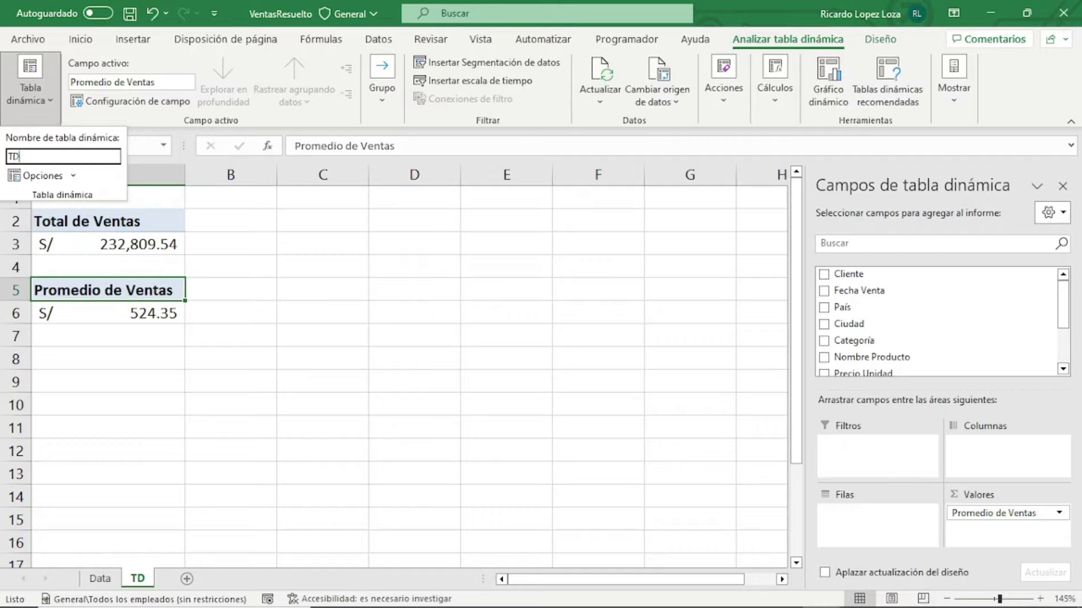
{"action": "type", "text": "Tarjeta"}
{"action": "type", "text": "Promedio"}
{"action": "key", "text": "Return"}
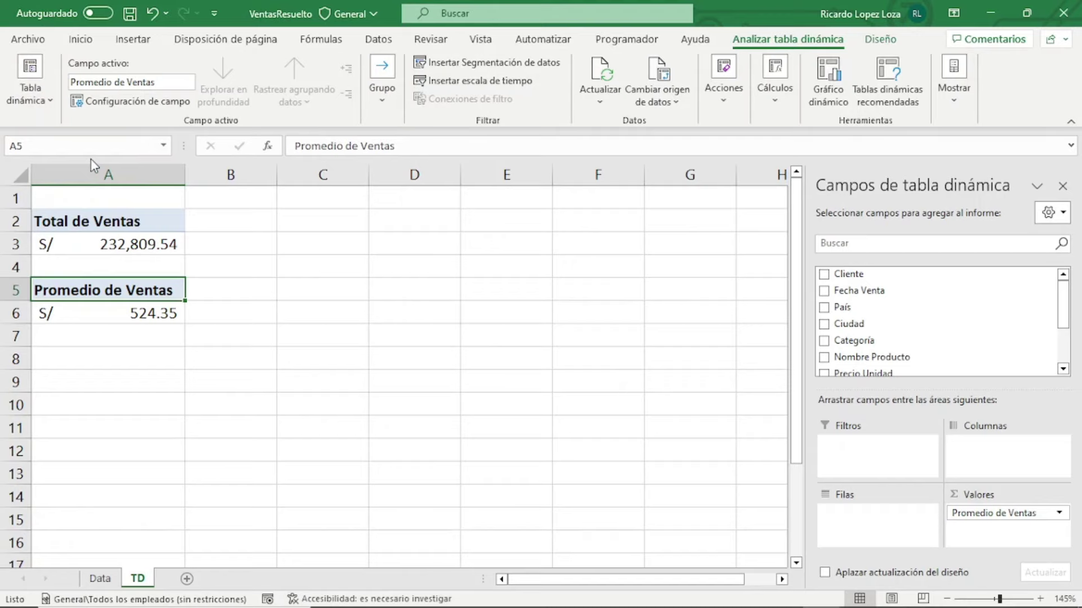
Insert a pivot table at A8 from the bdventas range and add Ventas, showing Suma de Ventas 232809.54
{"action": "left_click", "coordinate": [132, 365]}
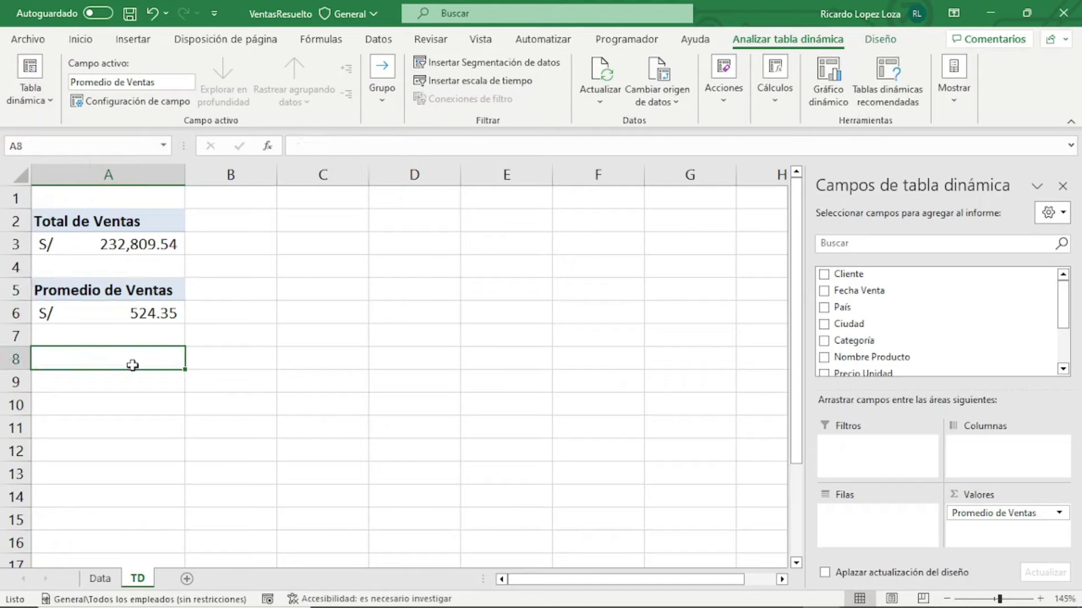
{"action": "left_click", "coordinate": [134, 38]}
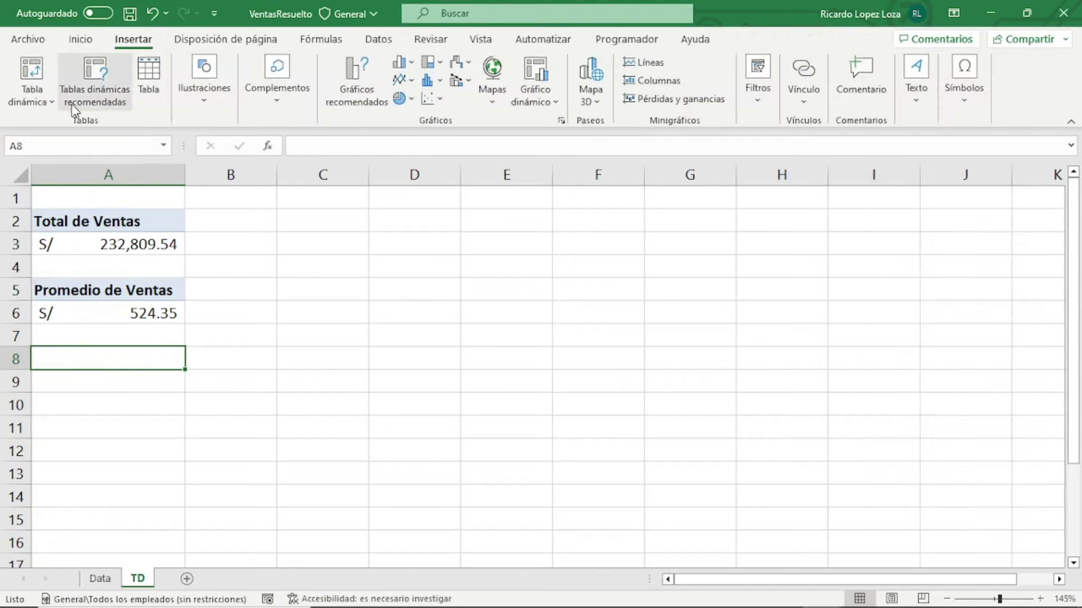
{"action": "left_click", "coordinate": [34, 98]}
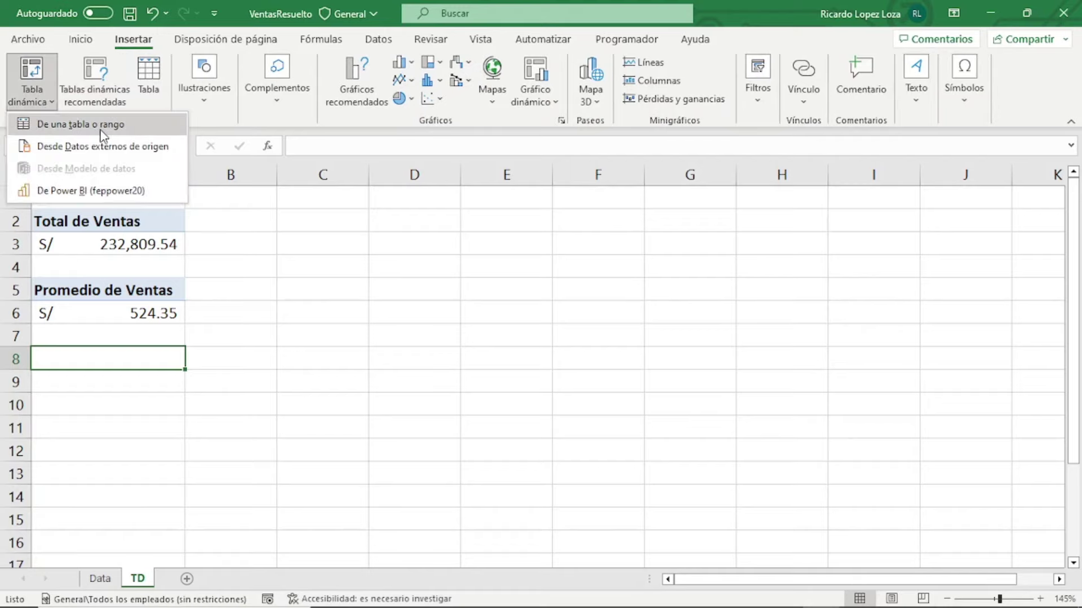
{"action": "left_click", "coordinate": [103, 126]}
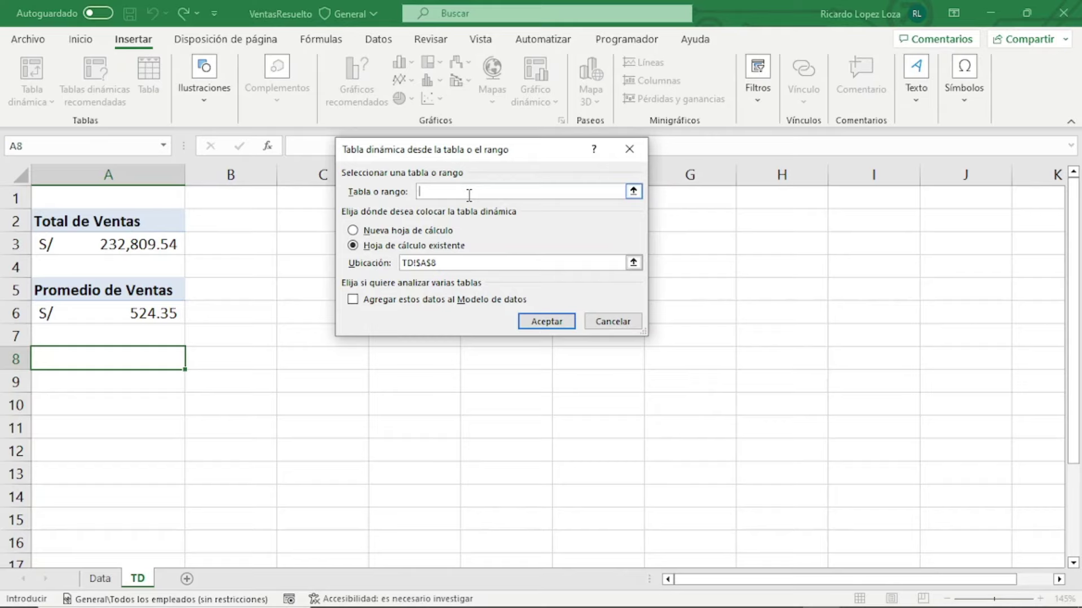
{"action": "type", "text": "bdventas"}
{"action": "key", "text": "Return"}
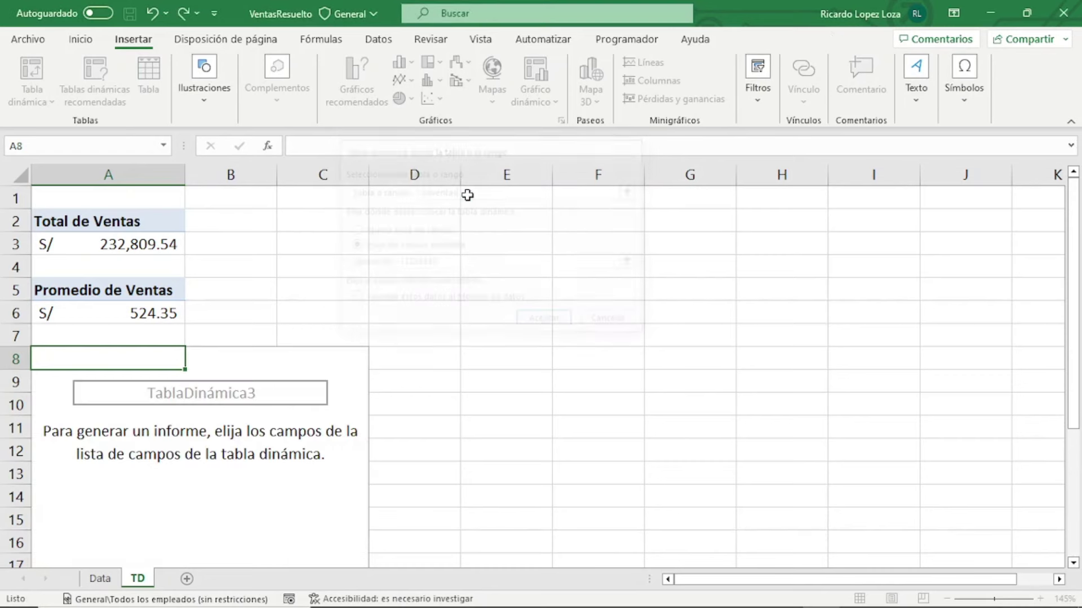
{"action": "scroll", "coordinate": [918, 319], "scroll_direction": "down", "scroll_amount": 1}
{"action": "scroll", "coordinate": [913, 326], "scroll_direction": "down", "scroll_amount": 1}
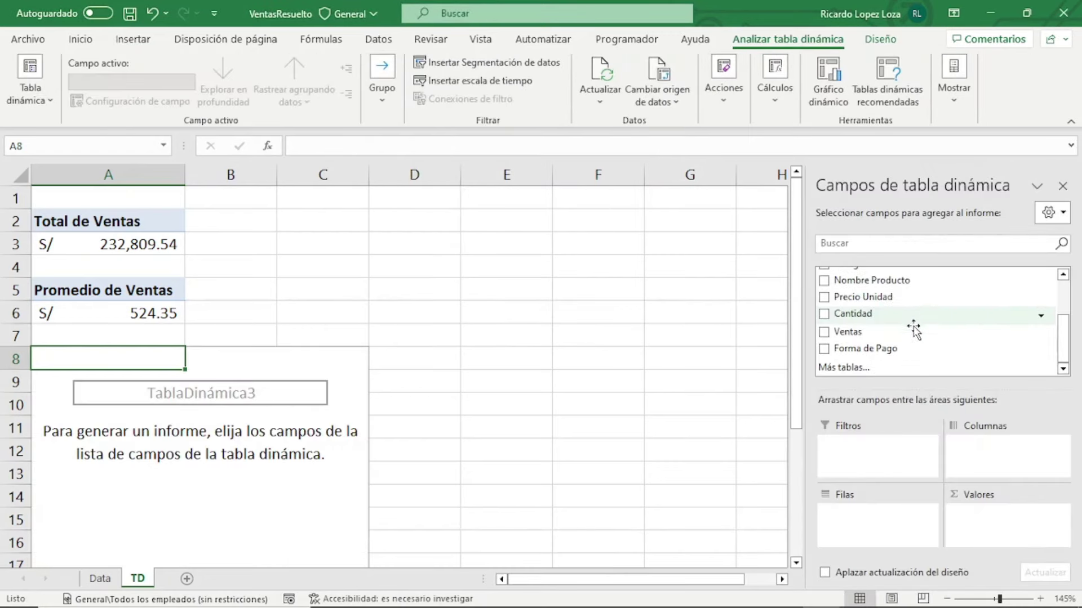
{"action": "left_click_drag", "start_coordinate": [848, 332], "coordinate": [967, 516]}
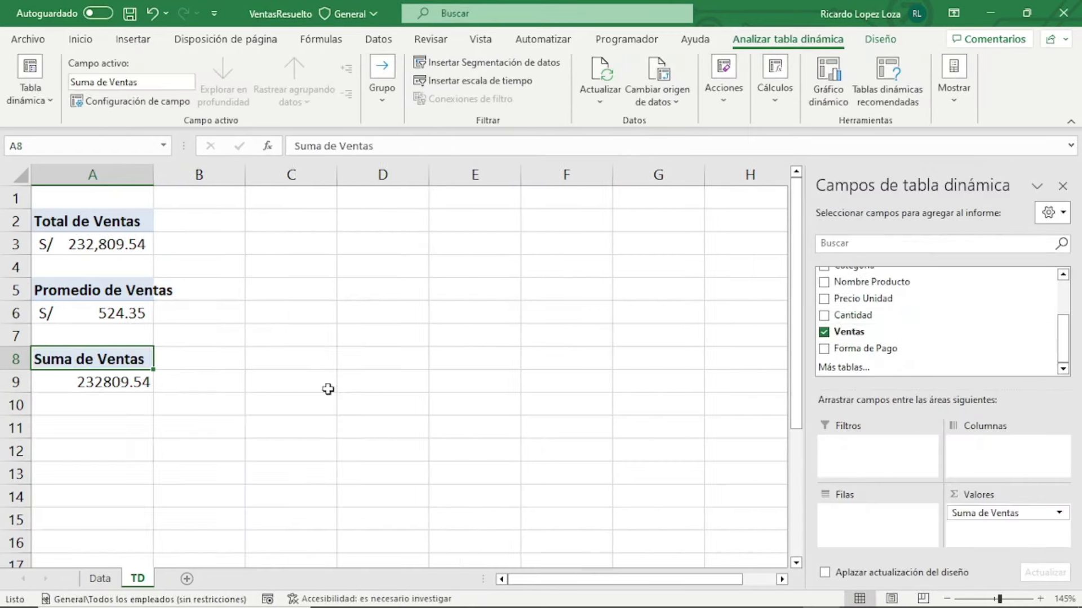
Summarize the third pivot's Ventas by Máx. and rename the field Máxima Venta
{"action": "left_click", "coordinate": [1060, 513]}
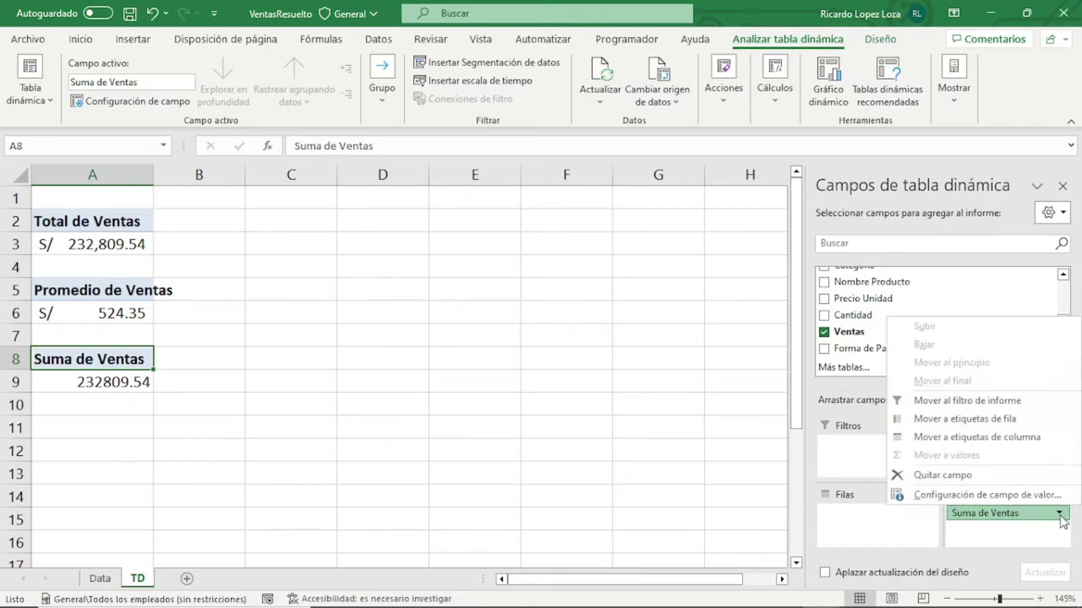
{"action": "left_click", "coordinate": [958, 496]}
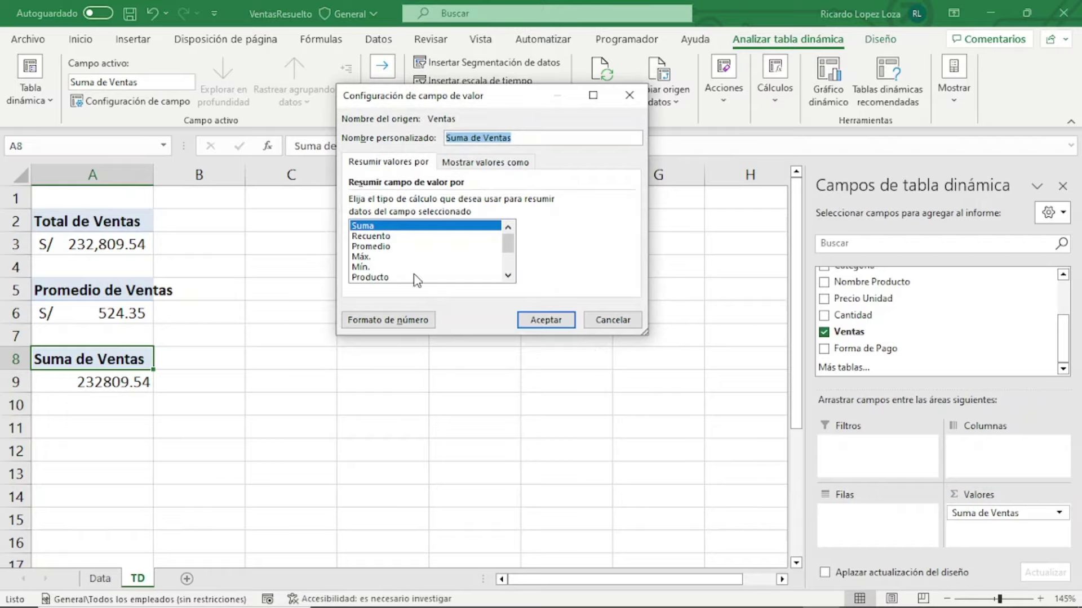
{"action": "left_click", "coordinate": [376, 257]}
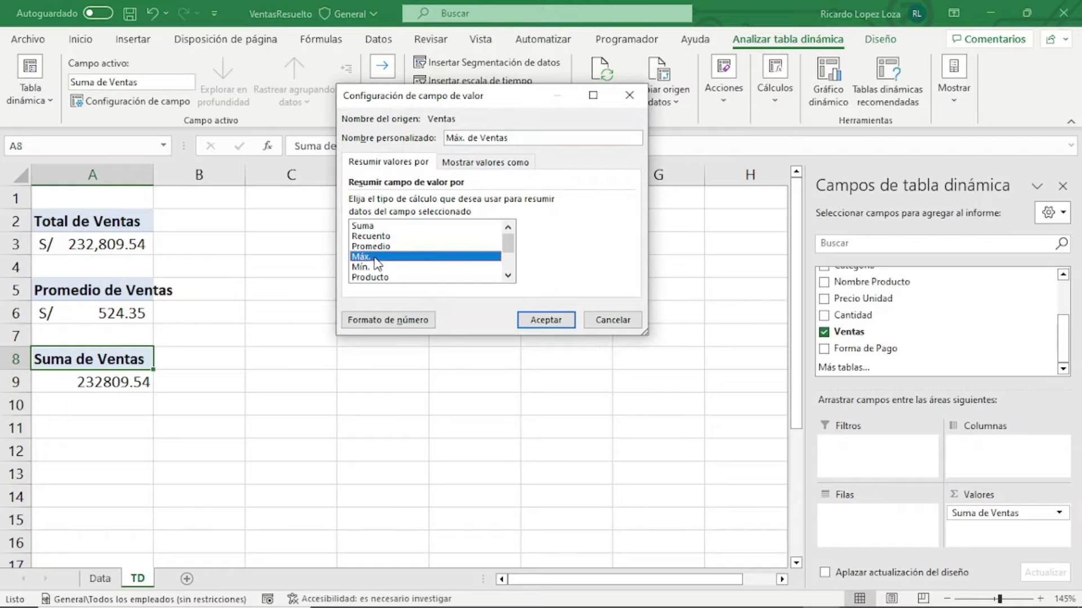
{"action": "left_click", "coordinate": [546, 327]}
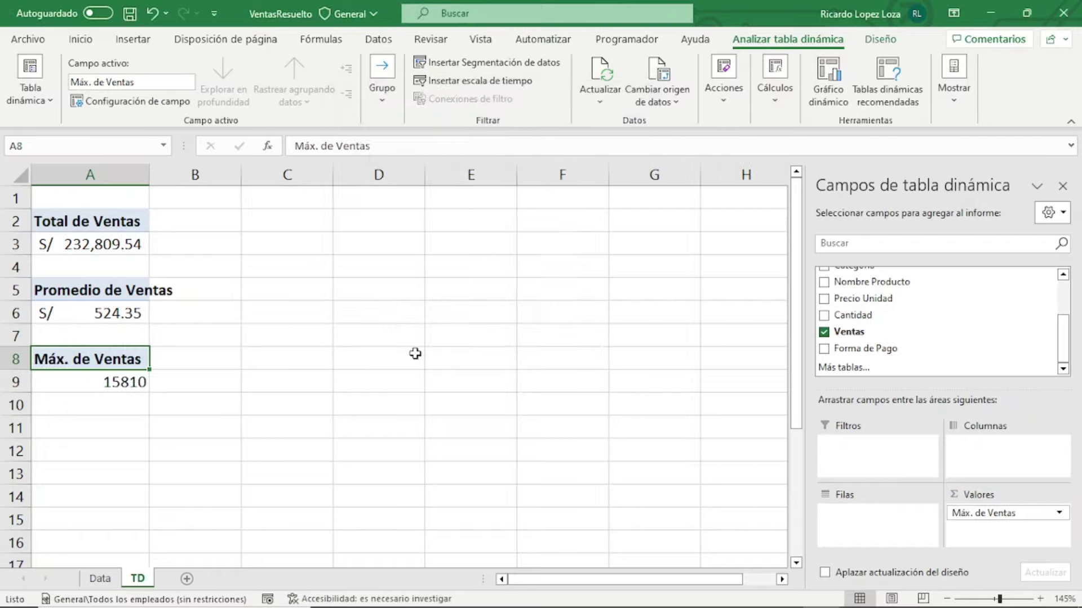
{"action": "double_click", "coordinate": [82, 361]}
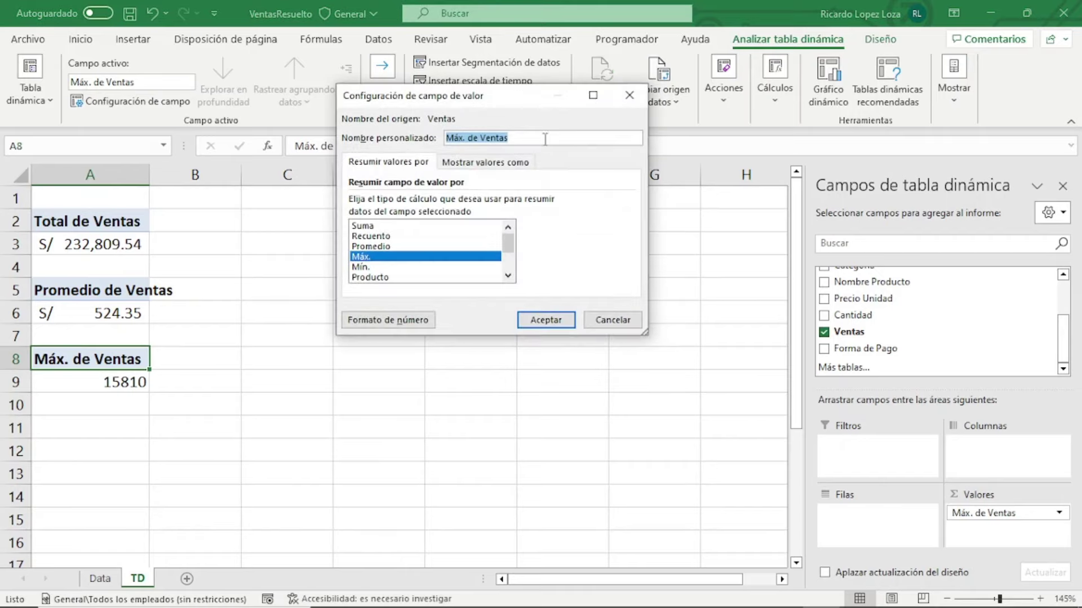
{"action": "type", "text": "M"}
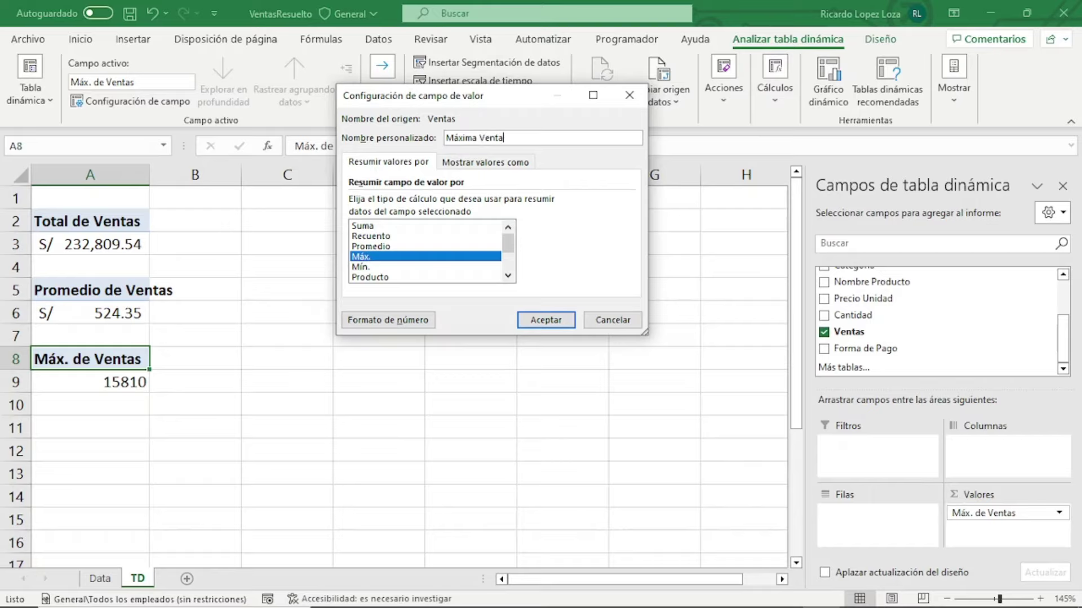
{"action": "key", "text": "Return"}
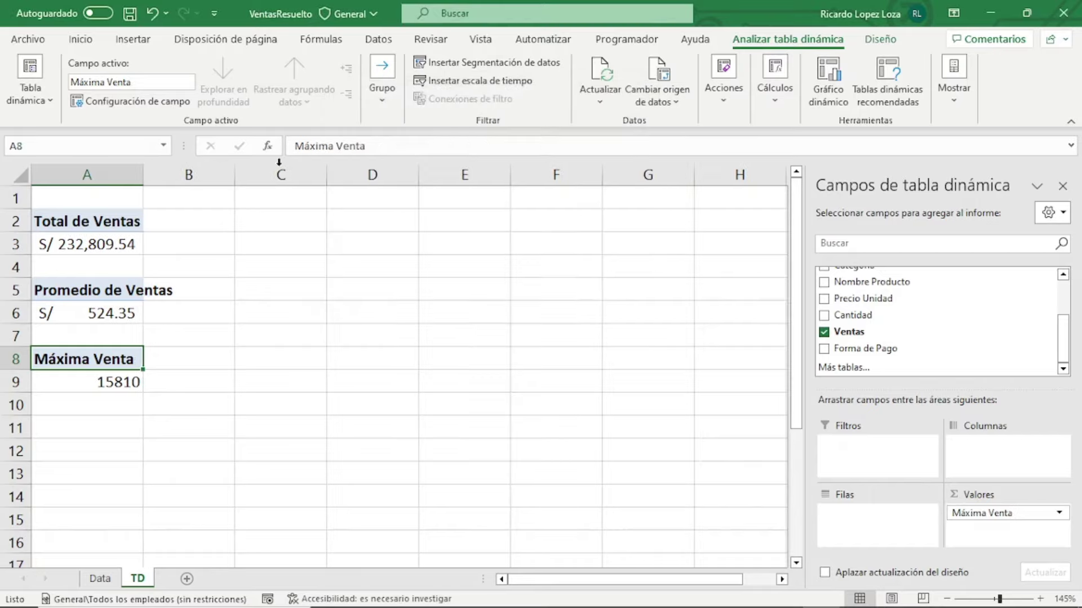
Widen column A and copy A6's S/ currency format onto A9, giving S/ 15,810.00
{"action": "left_click_drag", "start_coordinate": [143, 176], "coordinate": [186, 270]}
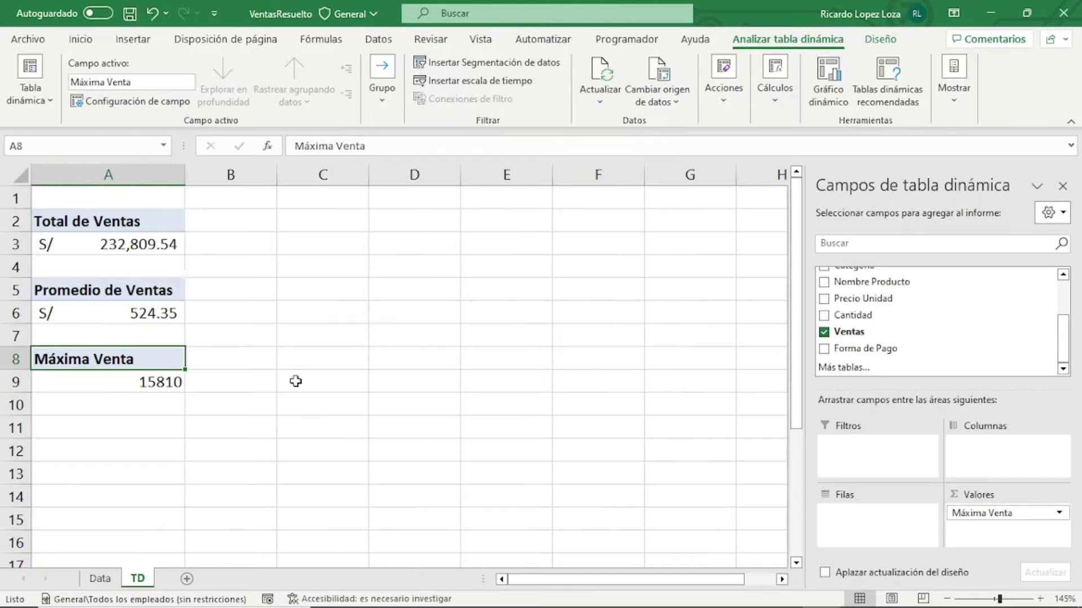
{"action": "left_click", "coordinate": [153, 317]}
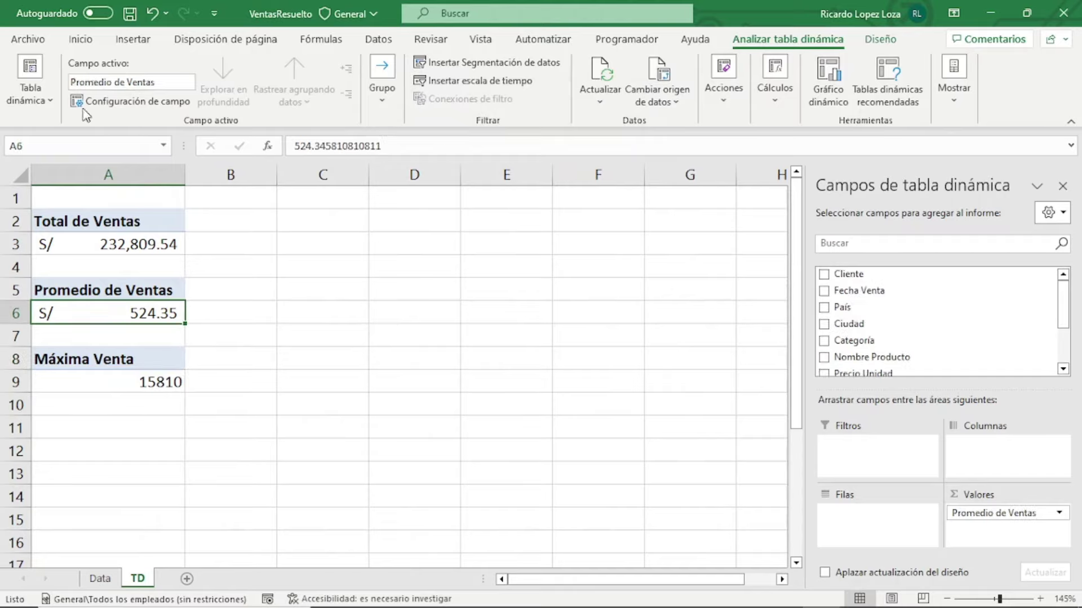
{"action": "left_click", "coordinate": [47, 107]}
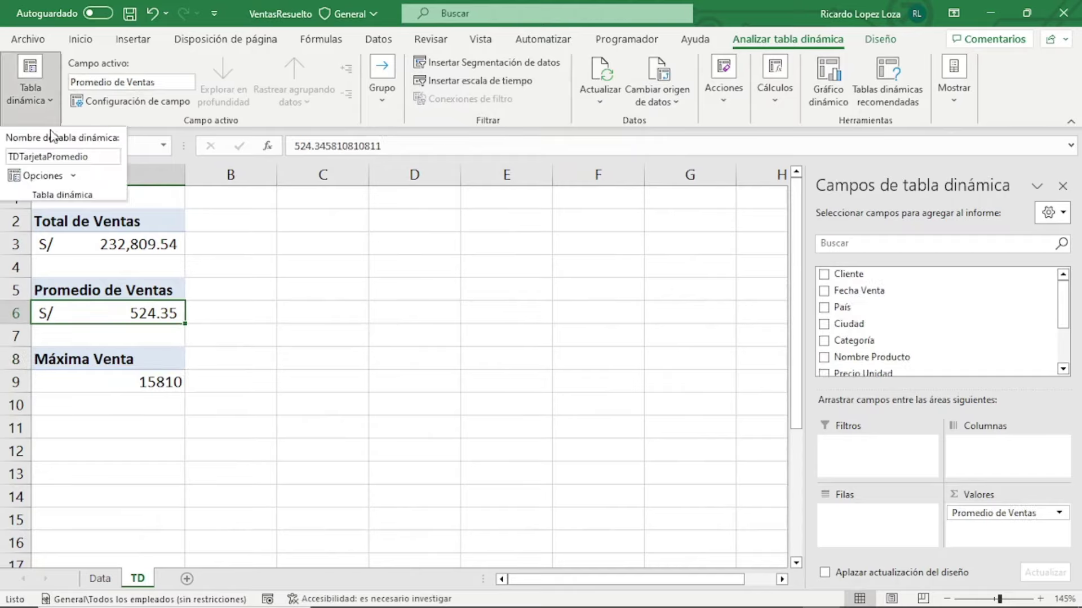
{"action": "left_click", "coordinate": [78, 44]}
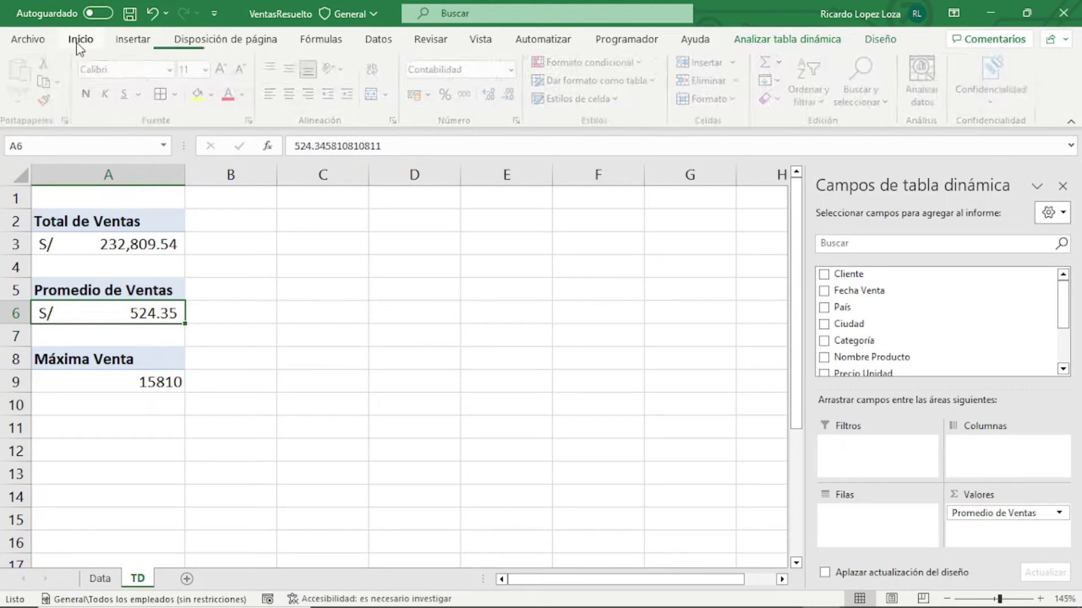
{"action": "left_click", "coordinate": [49, 101]}
{"action": "left_click", "coordinate": [138, 380]}
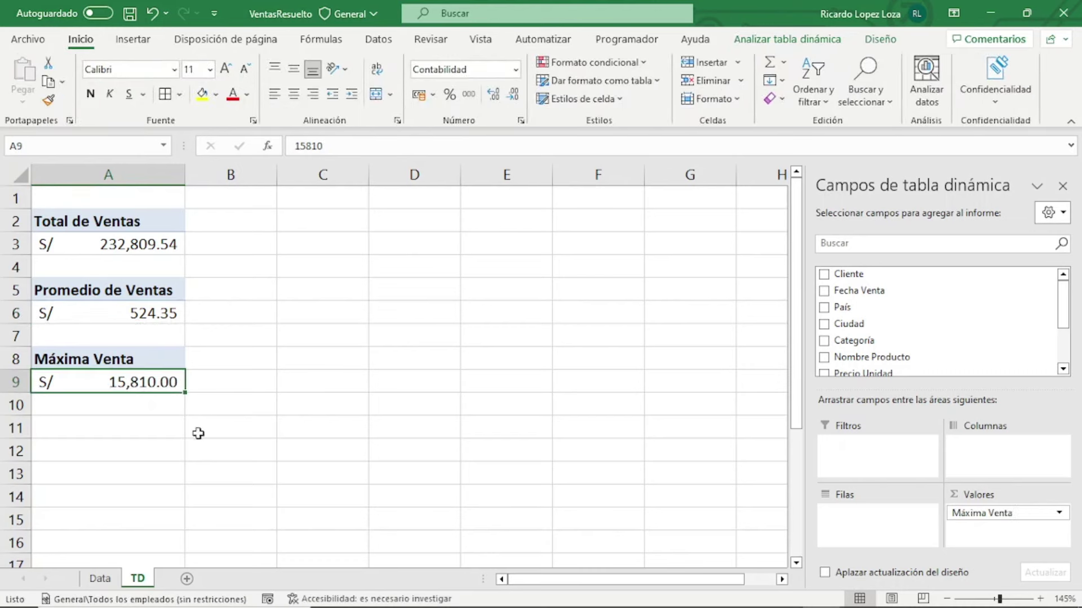
{"action": "left_click", "coordinate": [163, 444]}
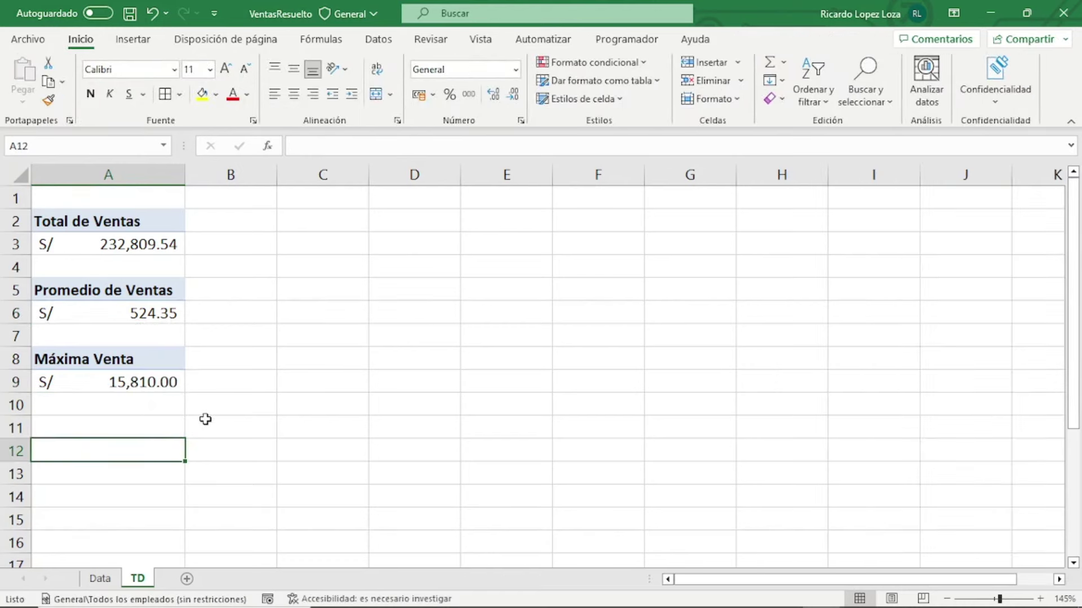
Insert a fourth pivot at A11 summing Ventas (232809.54), then widen column A to fit A12
{"action": "left_click", "coordinate": [133, 425]}
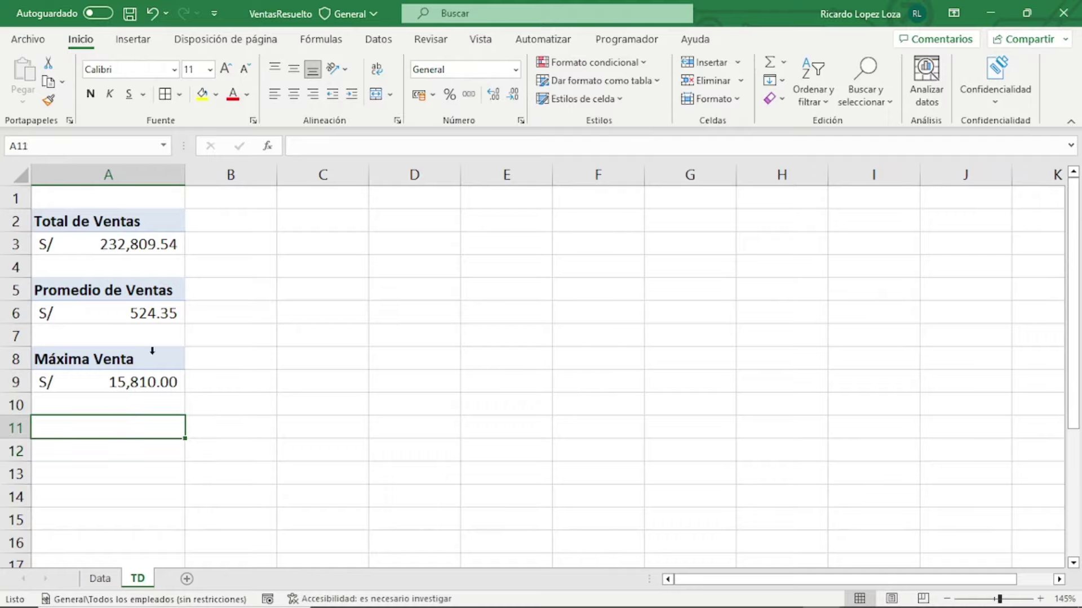
{"action": "left_click", "coordinate": [133, 39]}
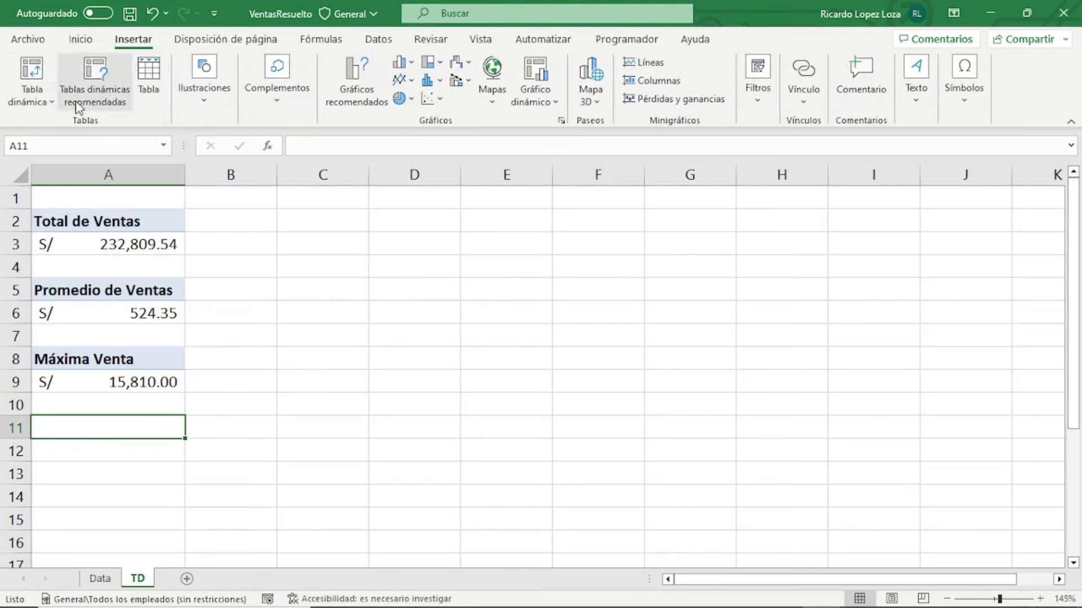
{"action": "left_click", "coordinate": [32, 100]}
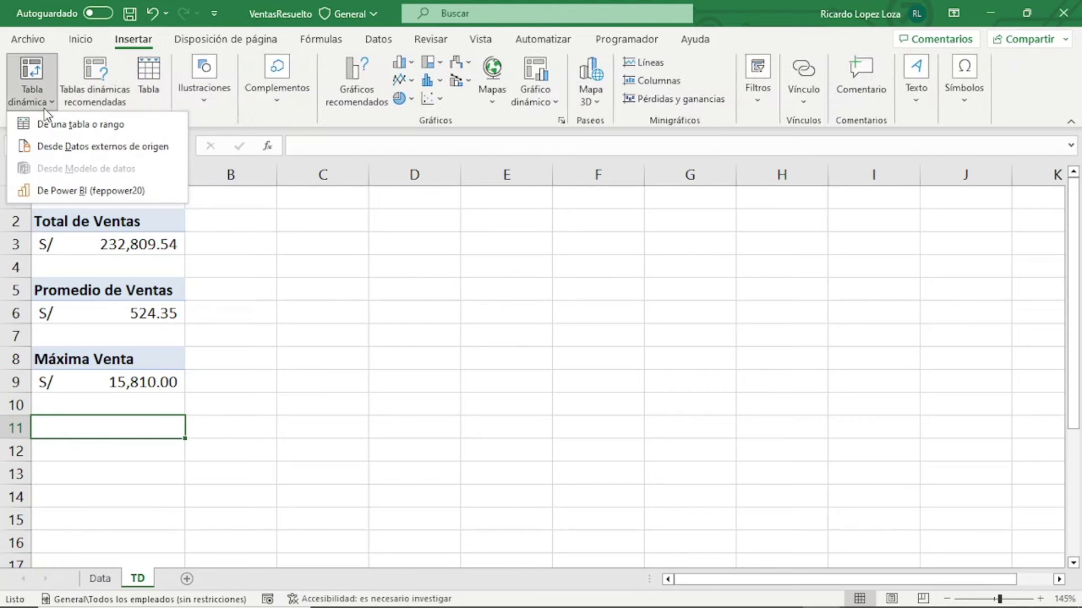
{"action": "left_click", "coordinate": [120, 126]}
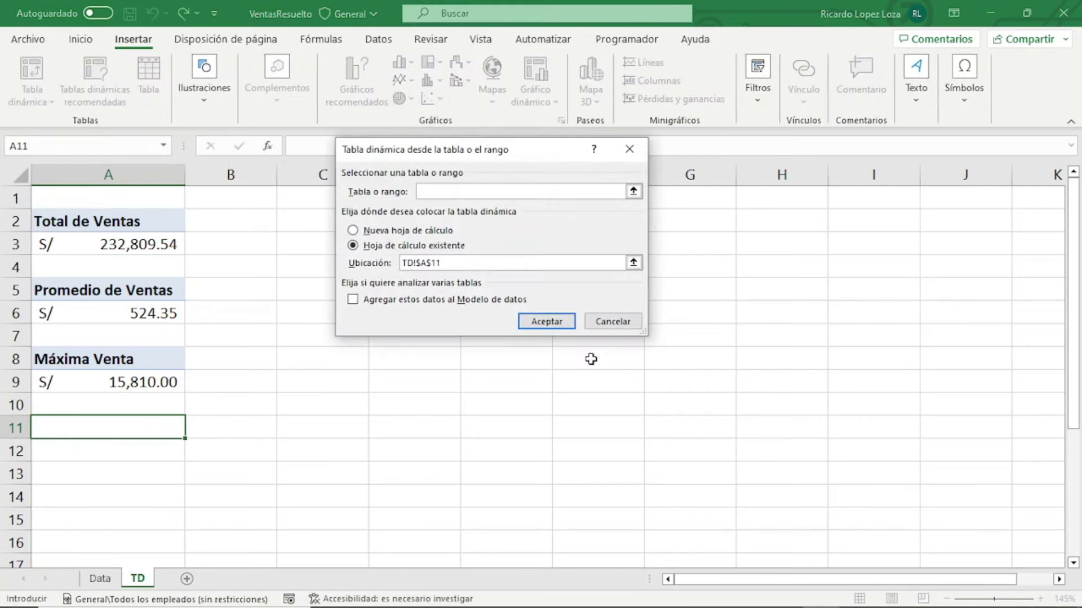
{"action": "type", "text": "bdventa"}
{"action": "key", "text": "Return"}
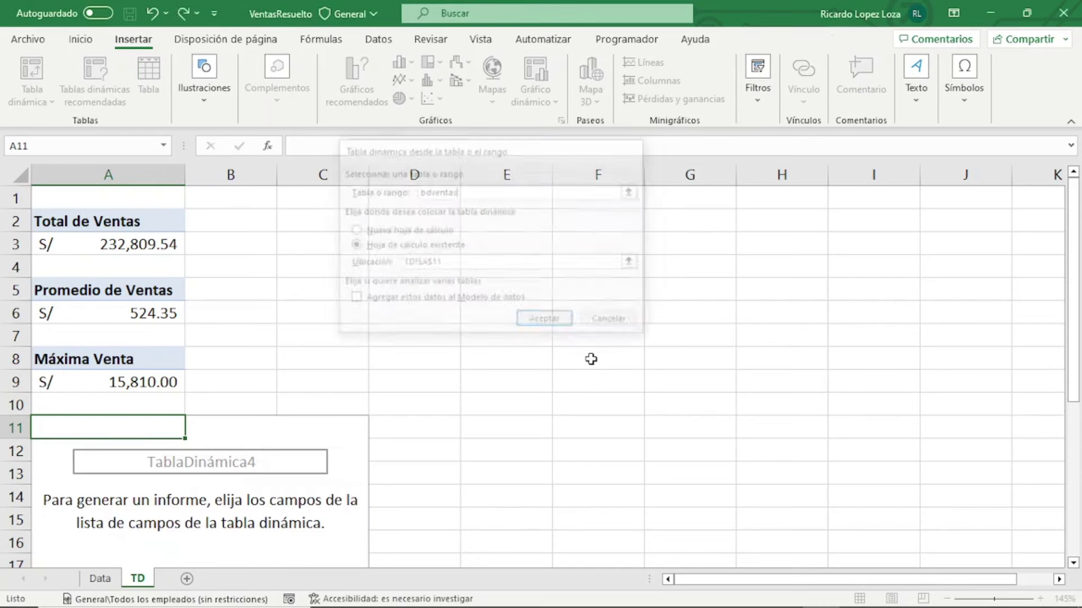
{"action": "scroll", "coordinate": [946, 326], "scroll_direction": "down", "scroll_amount": 3}
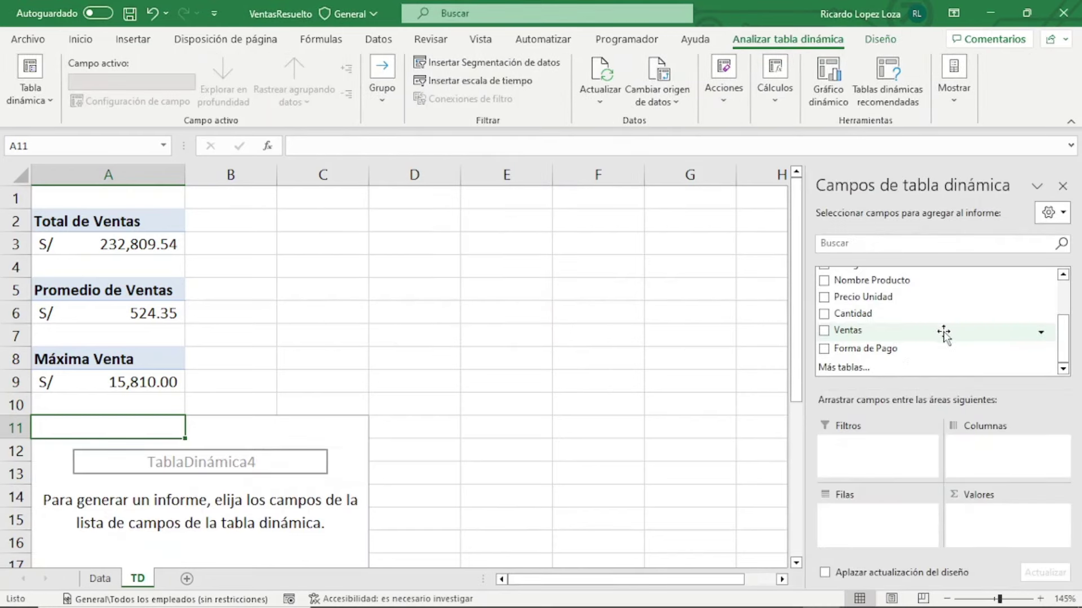
{"action": "left_click_drag", "start_coordinate": [874, 332], "coordinate": [995, 536]}
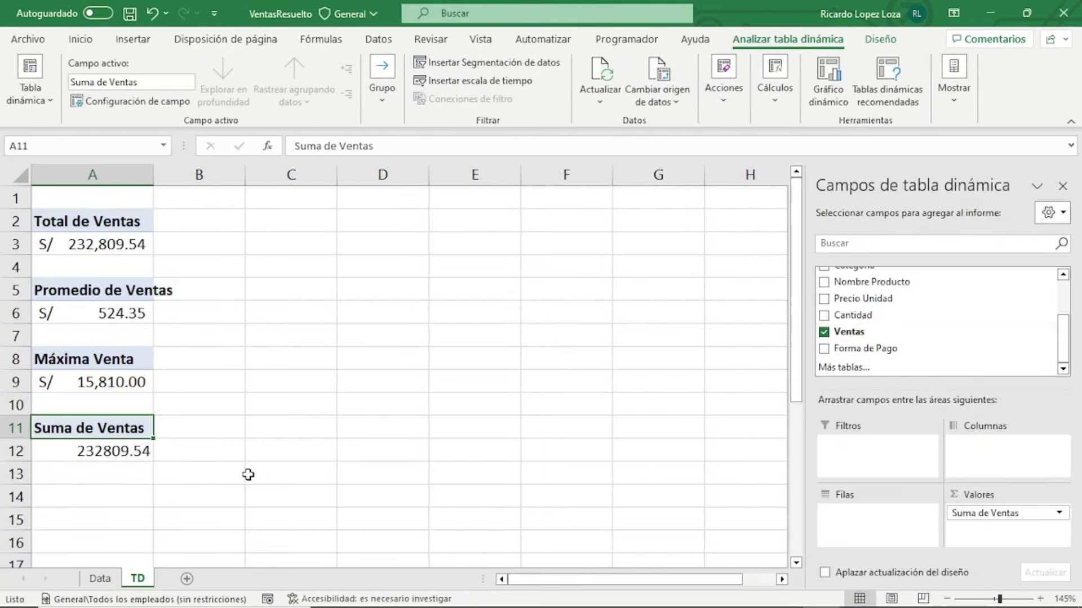
{"action": "left_click", "coordinate": [120, 450]}
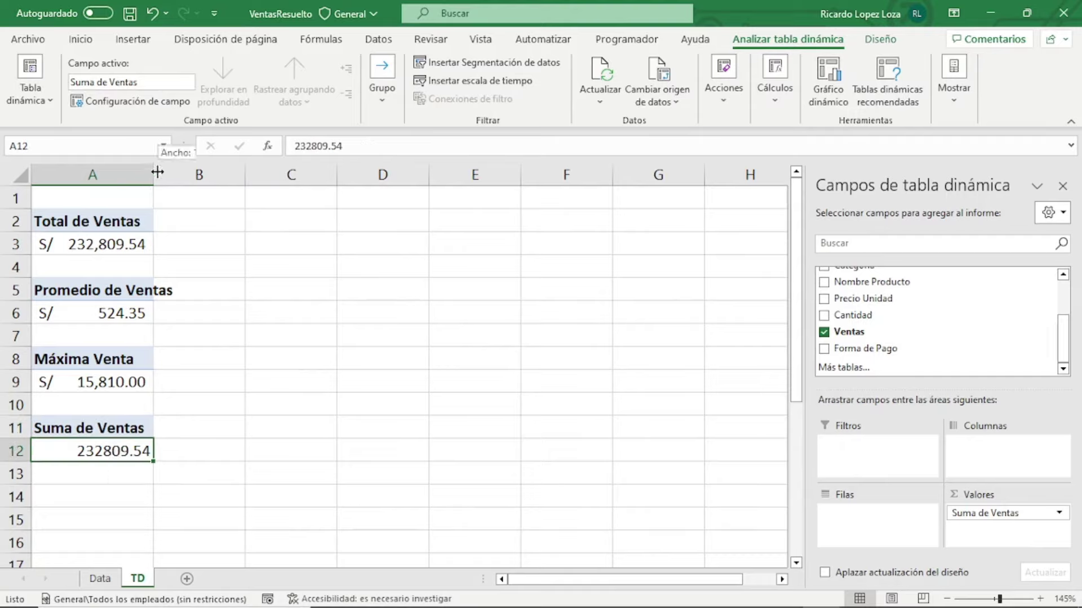
{"action": "left_click_drag", "start_coordinate": [153, 175], "coordinate": [205, 178]}
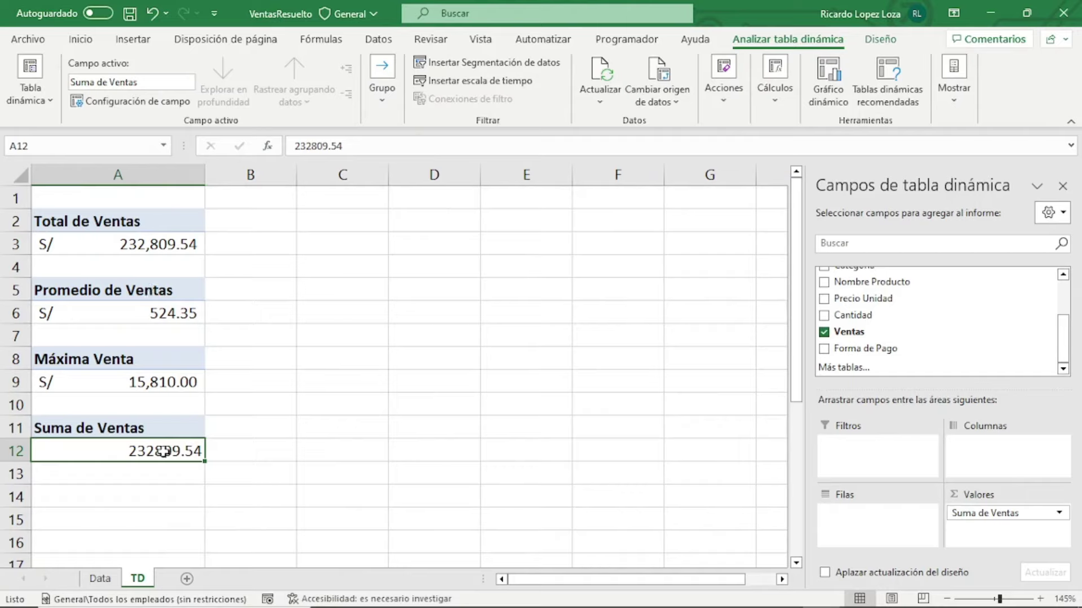
Summarize the fourth pivot by Mín so it shows Mín. de Ventas 6, then refit column A
{"action": "right_click", "coordinate": [133, 451]}
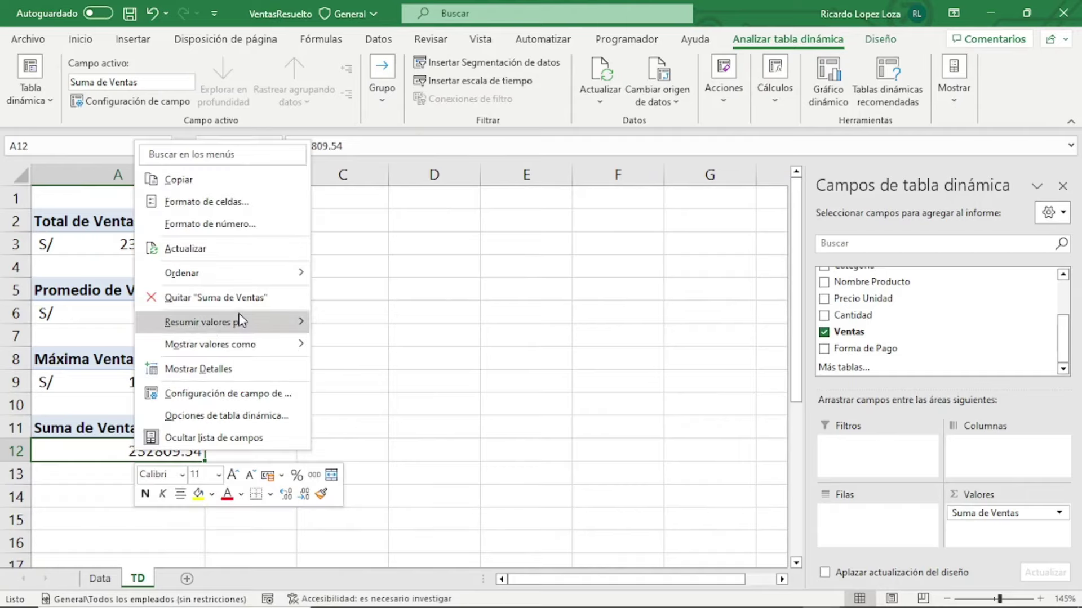
{"action": "mouse_move", "coordinate": [205, 322]}
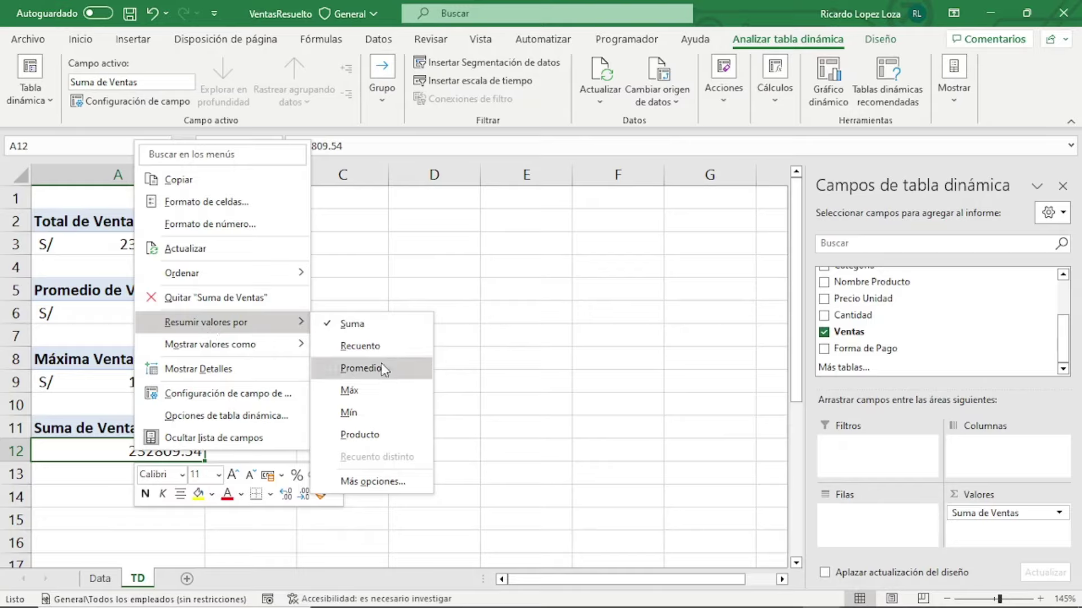
{"action": "left_click", "coordinate": [357, 418]}
{"action": "left_click_drag", "start_coordinate": [144, 185], "coordinate": [194, 187]}
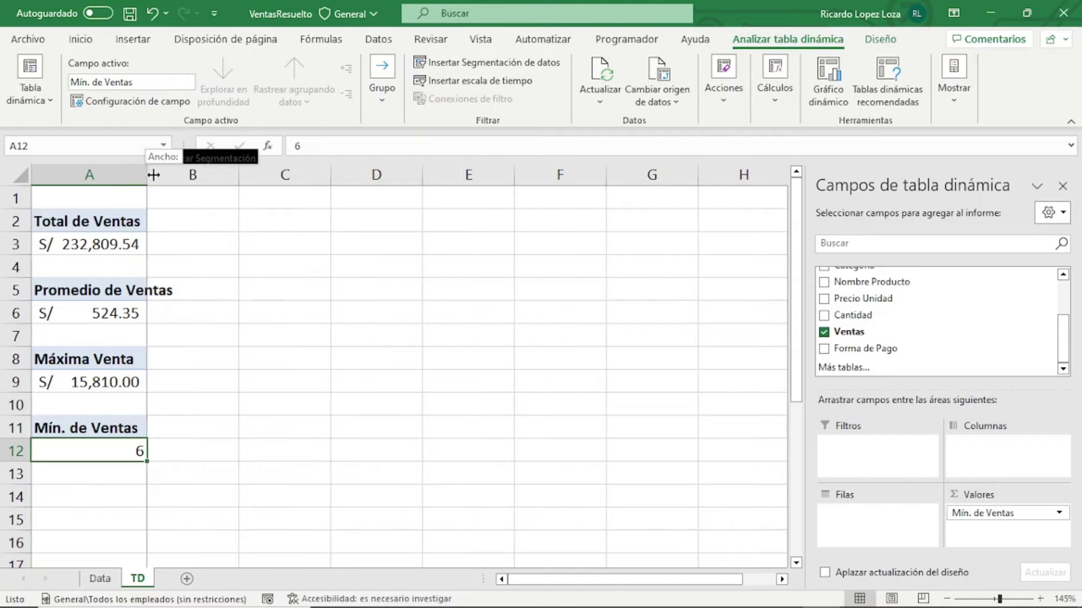
{"action": "left_click", "coordinate": [150, 194]}
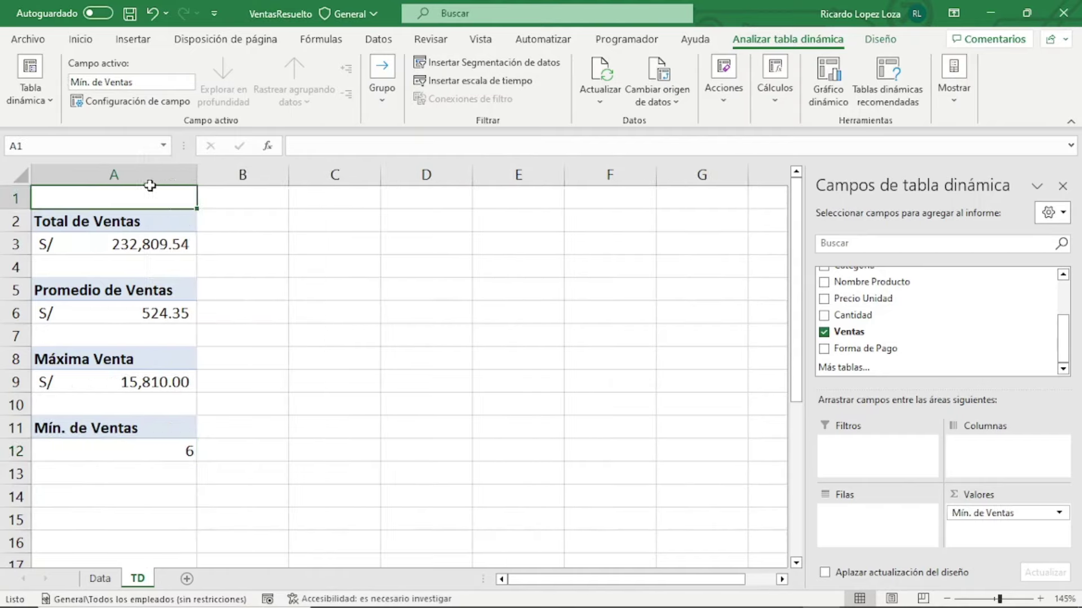
{"action": "left_click_drag", "start_coordinate": [196, 176], "coordinate": [187, 176]}
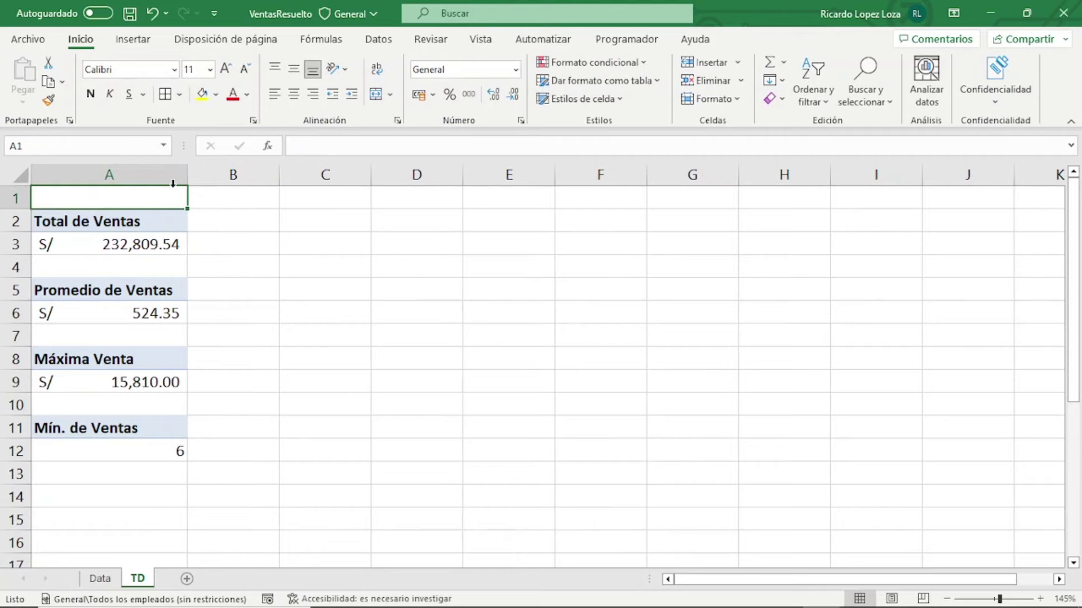
Uncheck Autoajustar anchos de columnas al actualizar for the Total de Ventas pivot and widen column A slightly
{"action": "left_click", "coordinate": [144, 223]}
{"action": "right_click", "coordinate": [145, 223]}
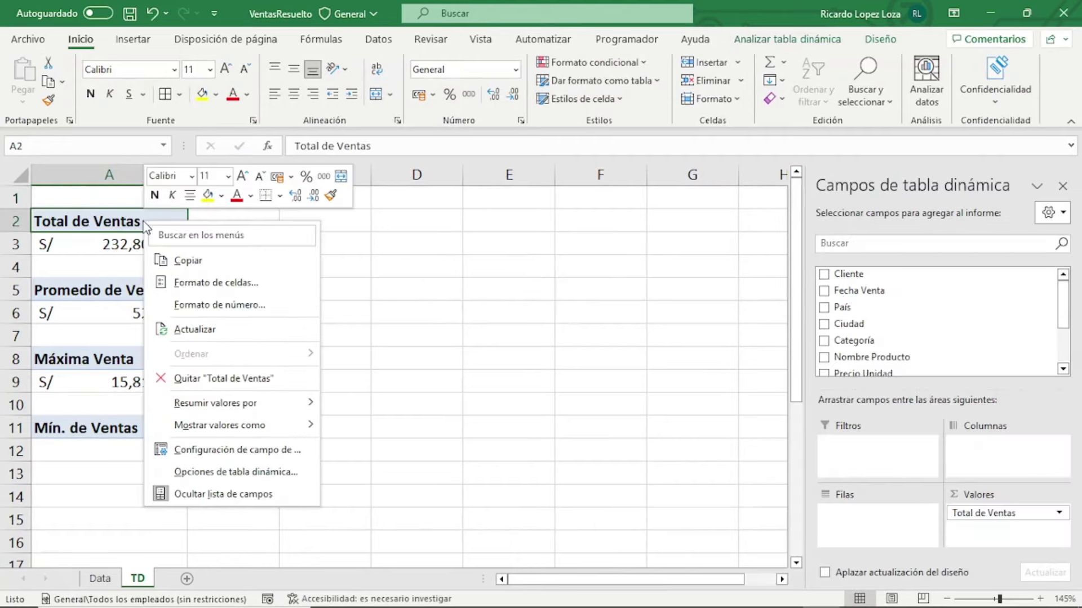
{"action": "left_click", "coordinate": [288, 473]}
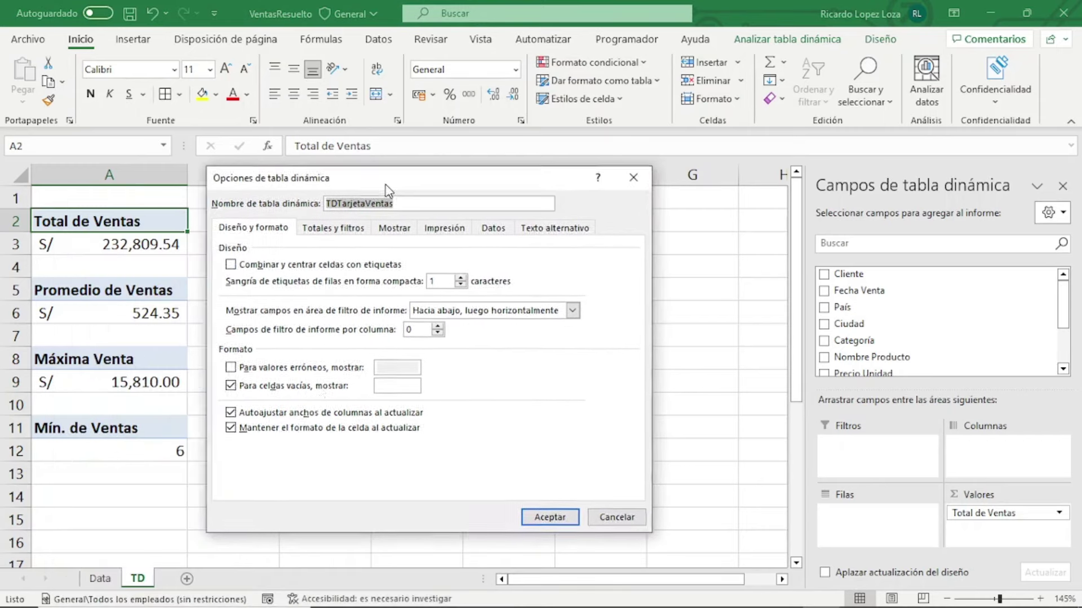
{"action": "left_click", "coordinate": [309, 417]}
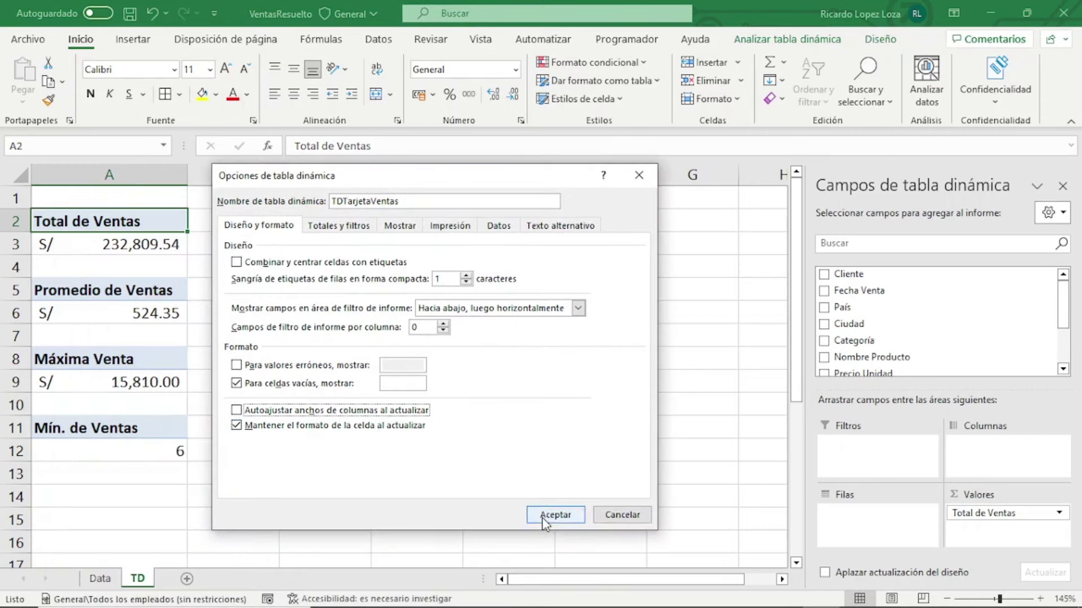
{"action": "left_click", "coordinate": [544, 517]}
{"action": "left_click_drag", "start_coordinate": [204, 187], "coordinate": [207, 186]}
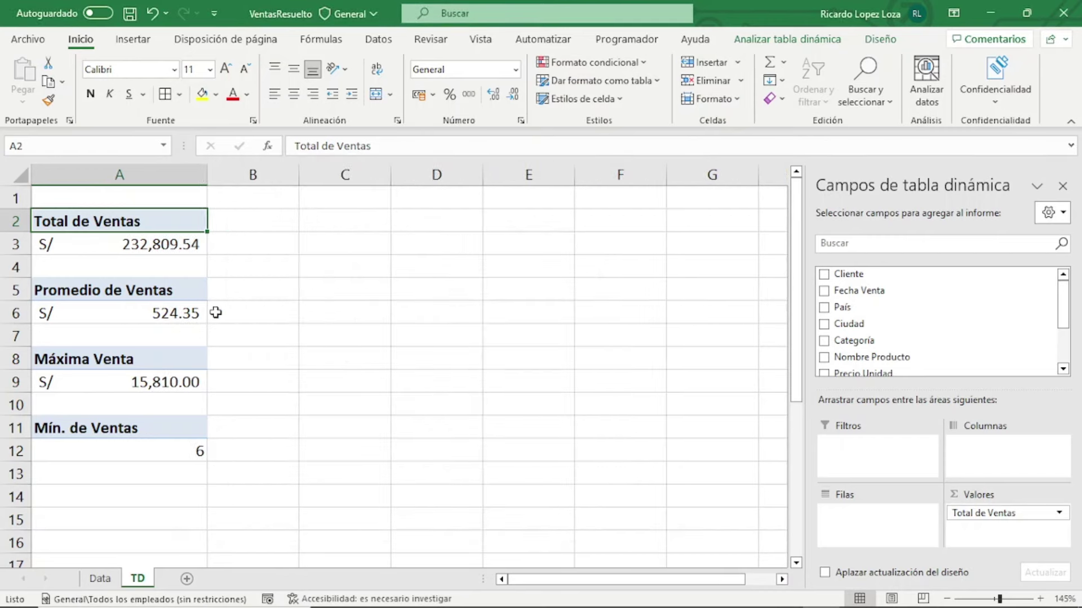
{"action": "left_click", "coordinate": [264, 427]}
Copy the Máxima Venta S/ format from A9 onto A12, so the minimum reads S/ 6.00
{"action": "left_click", "coordinate": [155, 426]}
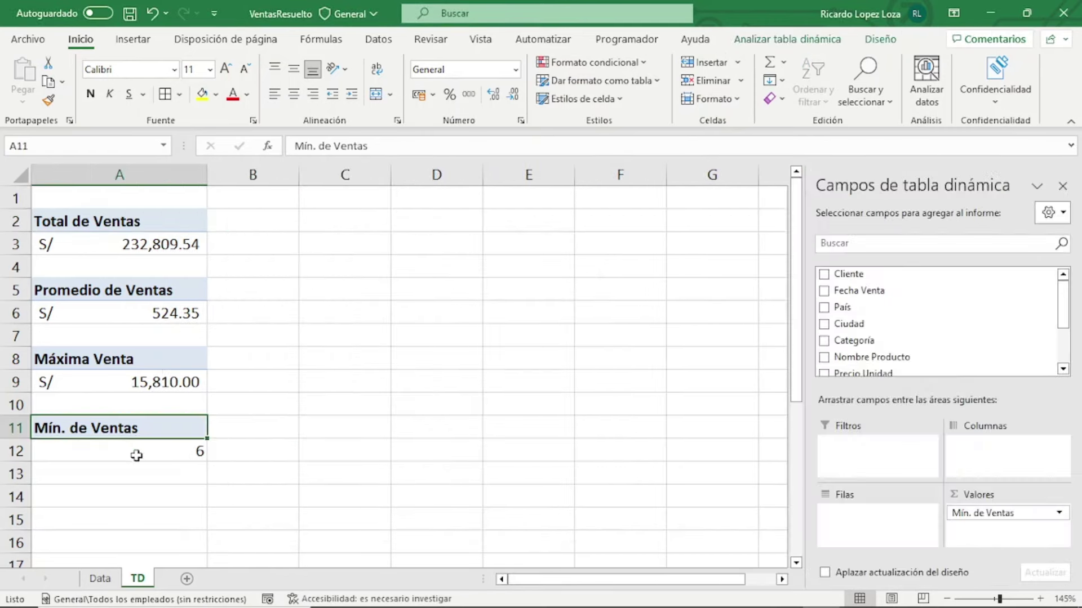
{"action": "left_click", "coordinate": [138, 451]}
{"action": "left_click", "coordinate": [151, 431]}
{"action": "left_click", "coordinate": [169, 382]}
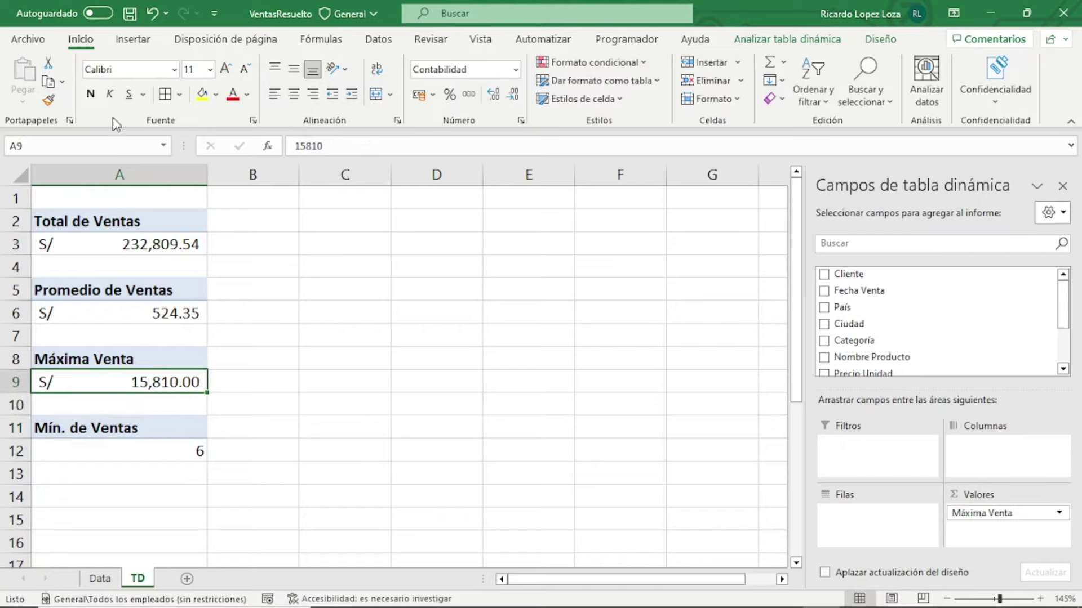
{"action": "left_click", "coordinate": [48, 100]}
{"action": "left_click", "coordinate": [151, 451]}
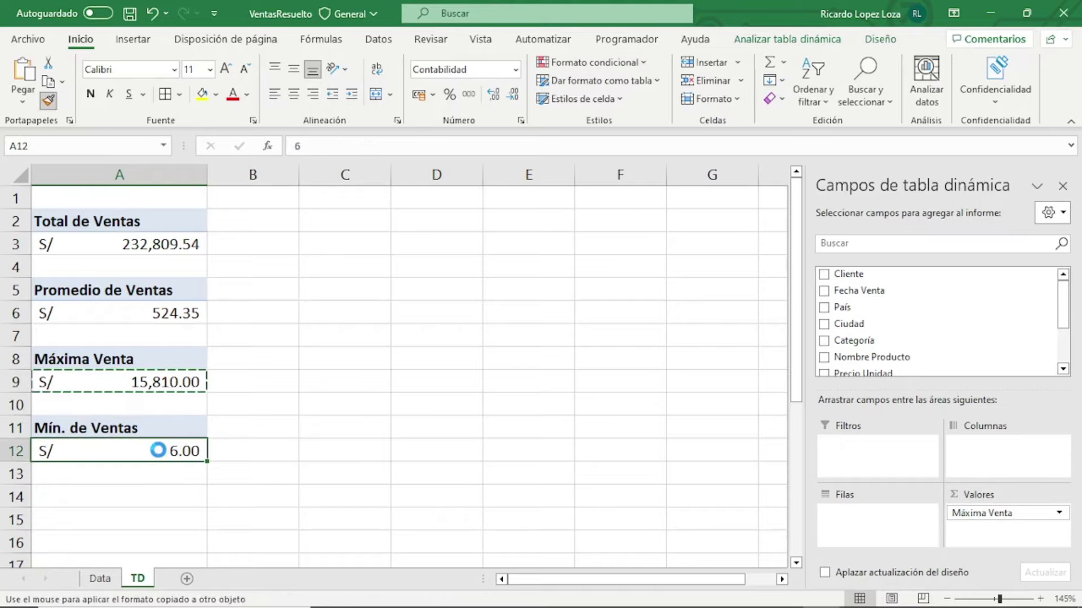
{"action": "left_click", "coordinate": [313, 497]}
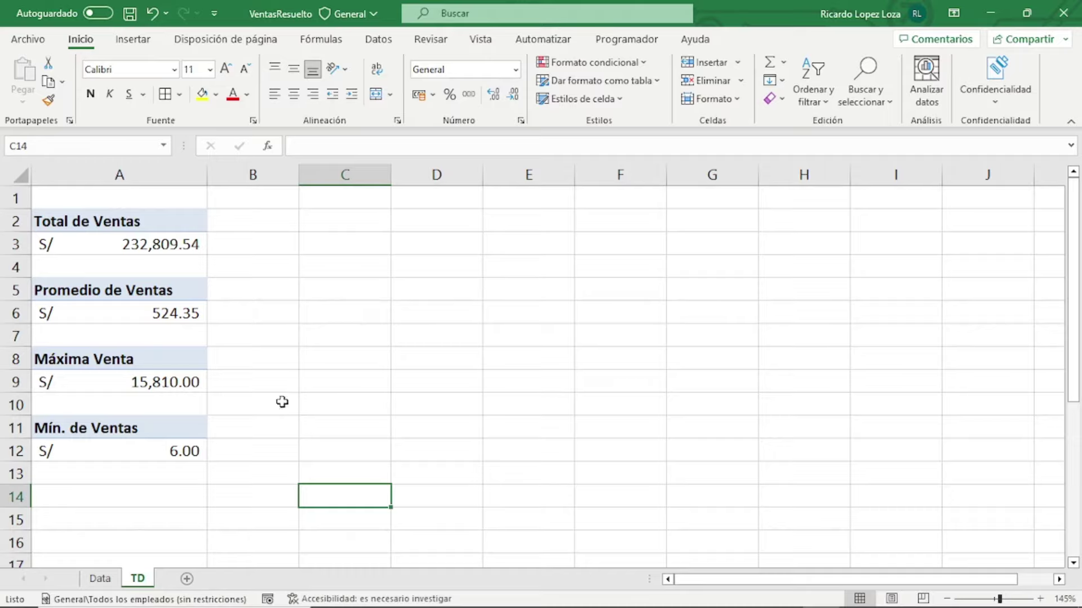
Begin replacing the Máxima Venta pivot's name TablaDinámica3 with a new TDTarjeta name
{"action": "left_click", "coordinate": [179, 375]}
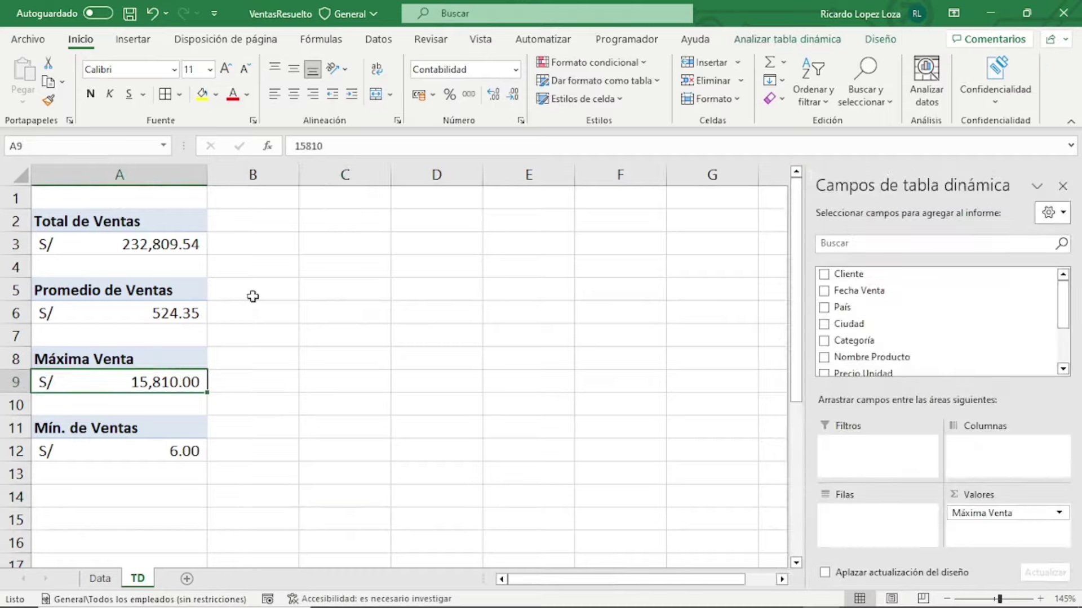
{"action": "left_click", "coordinate": [878, 39]}
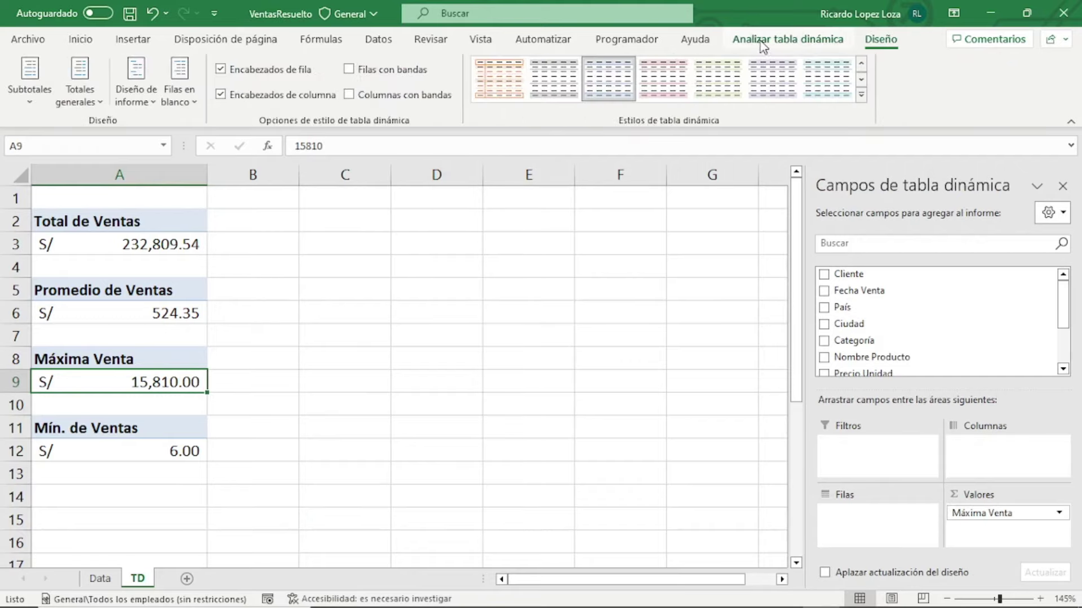
{"action": "left_click", "coordinate": [787, 39]}
{"action": "left_click", "coordinate": [13, 102]}
{"action": "double_click", "coordinate": [81, 157]}
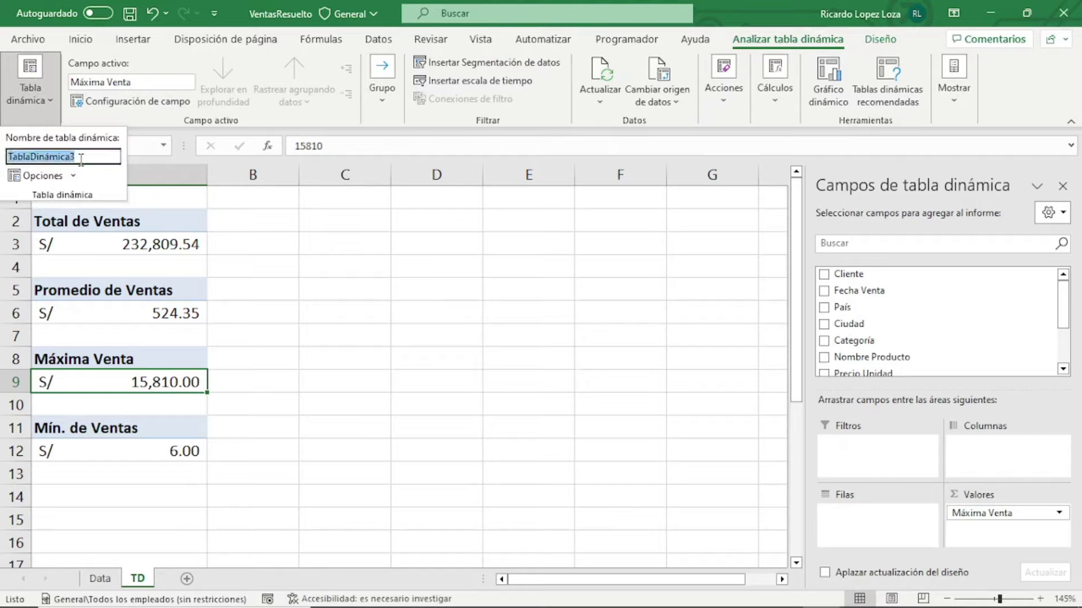
{"action": "type", "text": "TDTarjeta"}
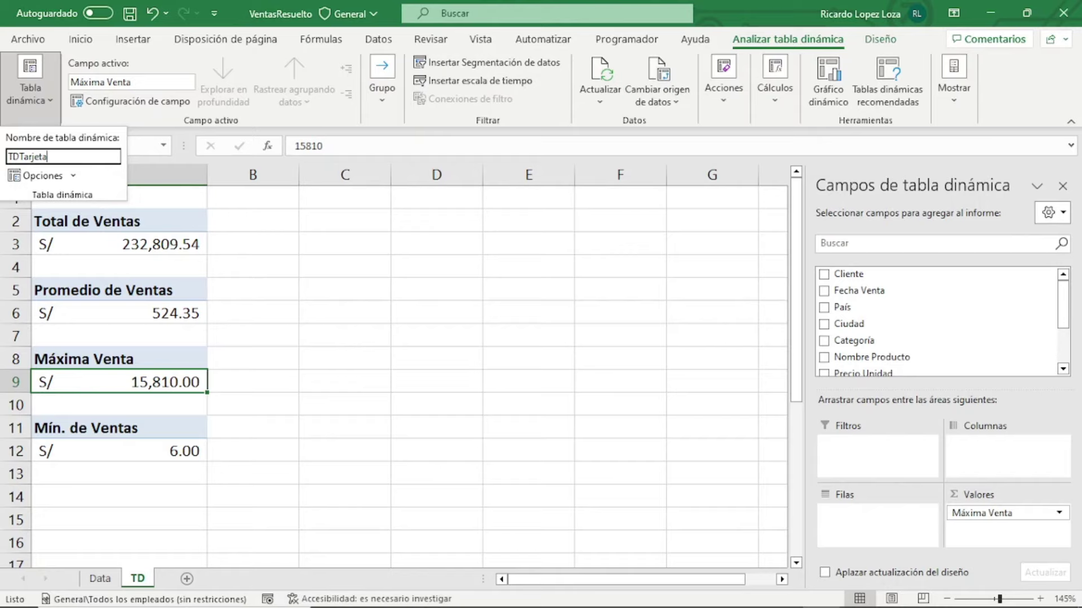
Confirm the Máxima Venta pivot's new name, then rename TablaDinámica4 to TDTarjetaMin
{"action": "type", "text": "x"}
{"action": "key", "text": "Return"}
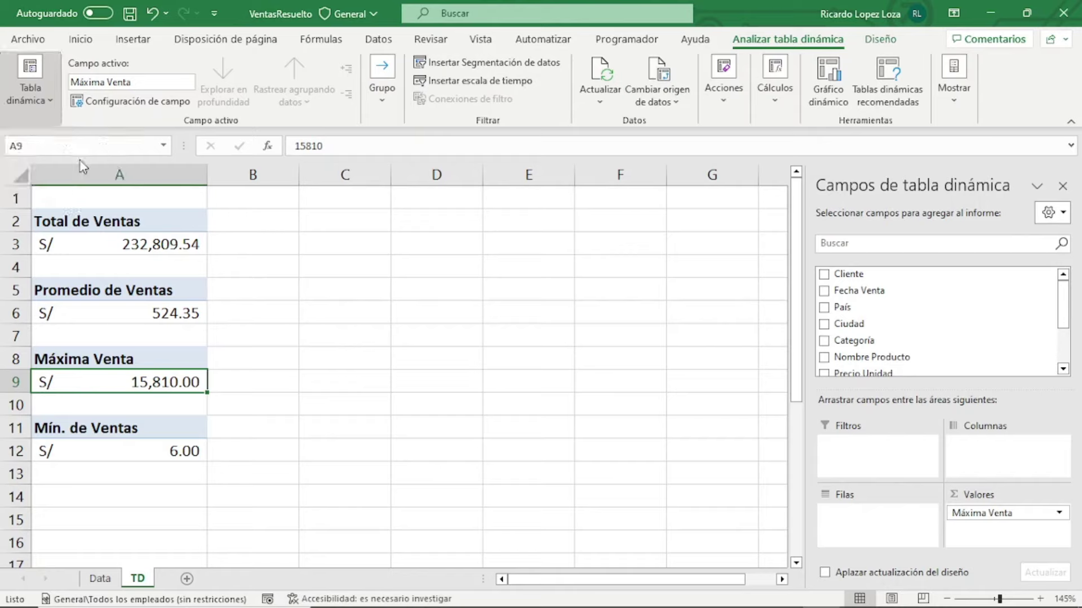
{"action": "left_click", "coordinate": [153, 431]}
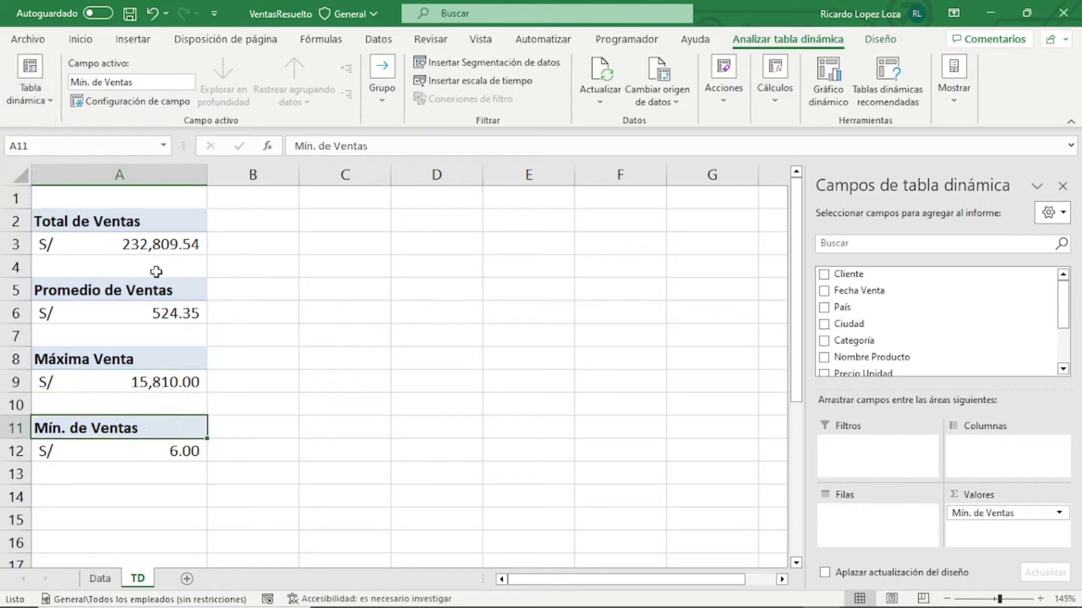
{"action": "left_click", "coordinate": [47, 102]}
{"action": "double_click", "coordinate": [102, 157]}
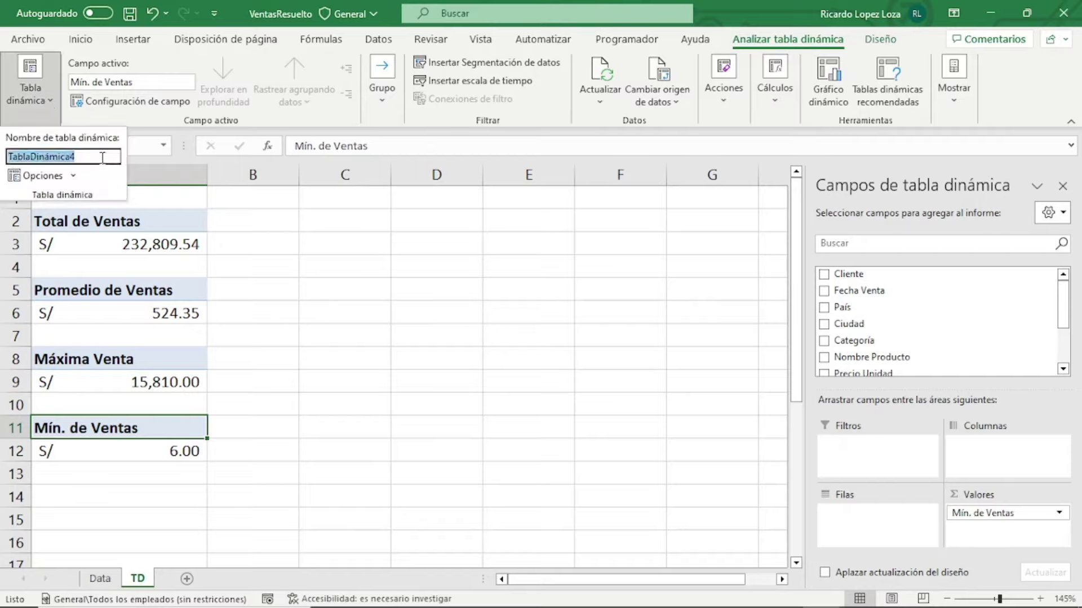
{"action": "type", "text": "TDTarjetaMin"}
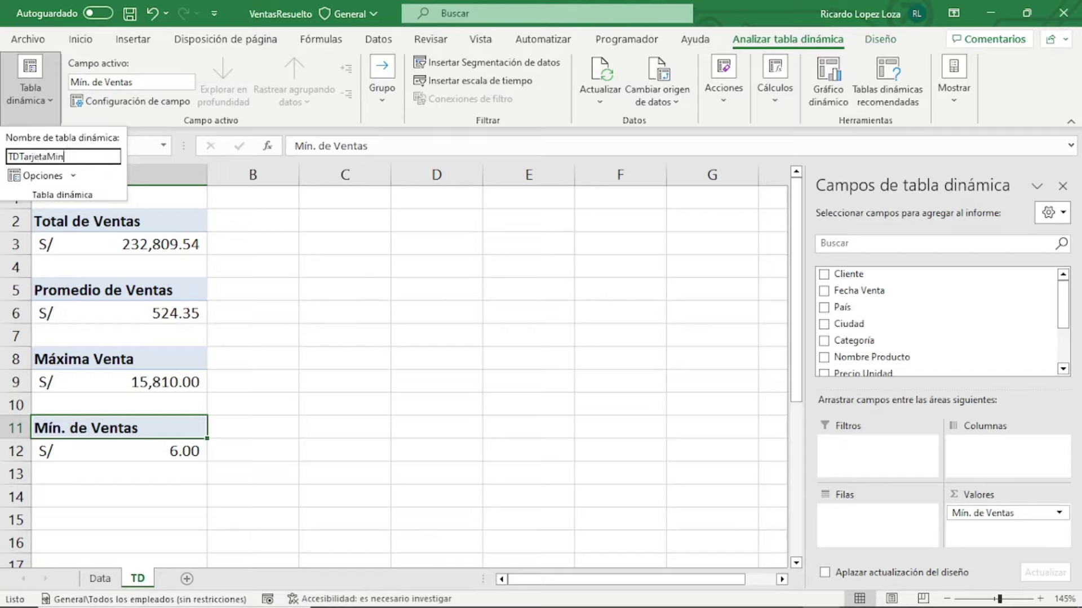
{"action": "key", "text": "Return"}
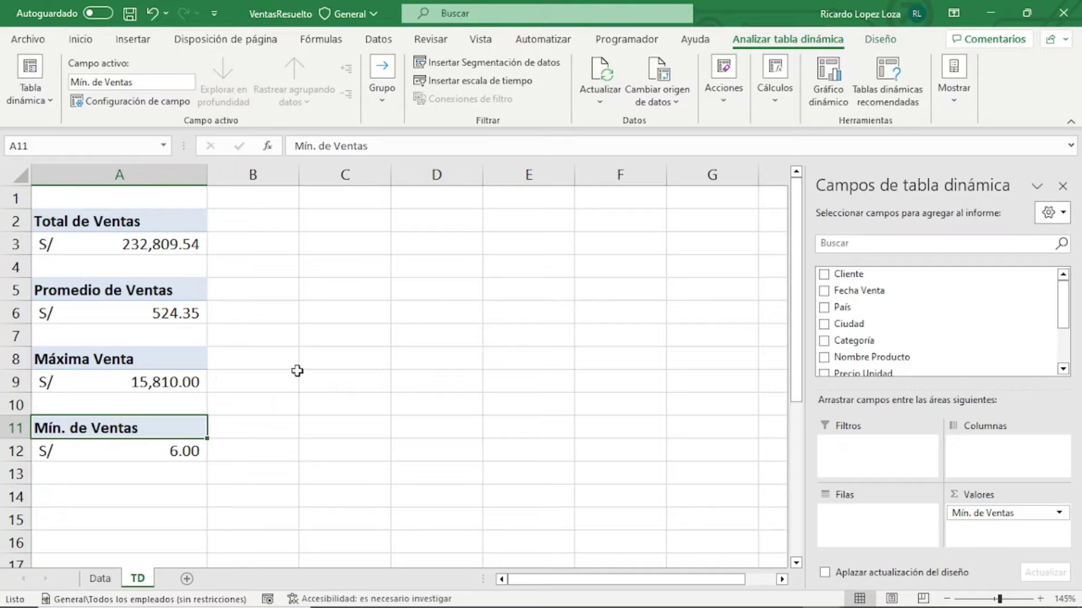
Narrow column B to a thin spacer about 7.29 wide beside the KPI values
{"action": "left_click", "coordinate": [297, 371]}
{"action": "left_click", "coordinate": [352, 221]}
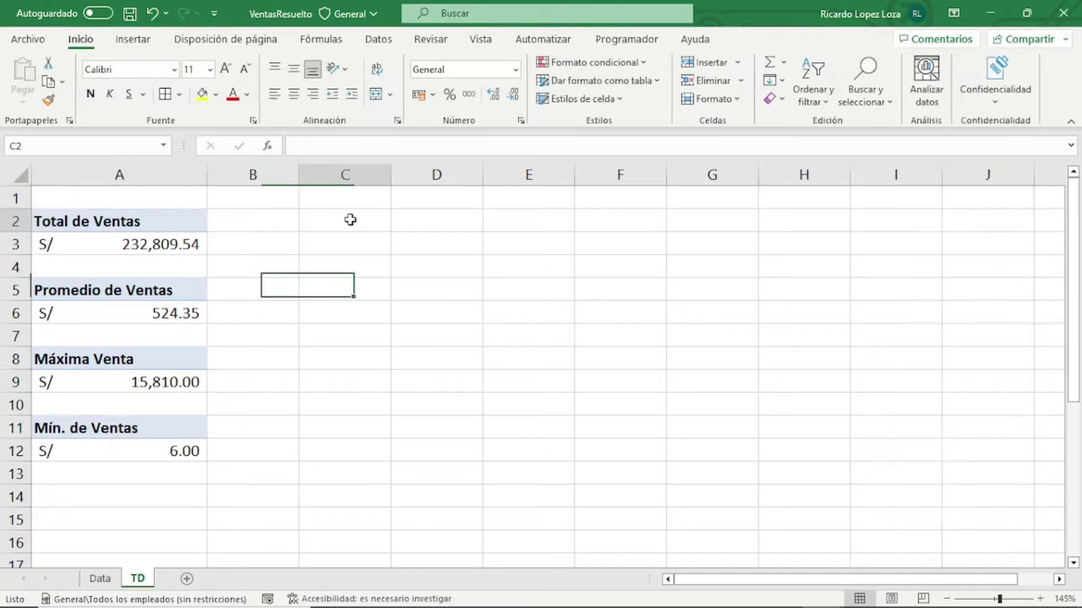
{"action": "left_click", "coordinate": [307, 173]}
{"action": "left_click_drag", "start_coordinate": [299, 175], "coordinate": [271, 186]}
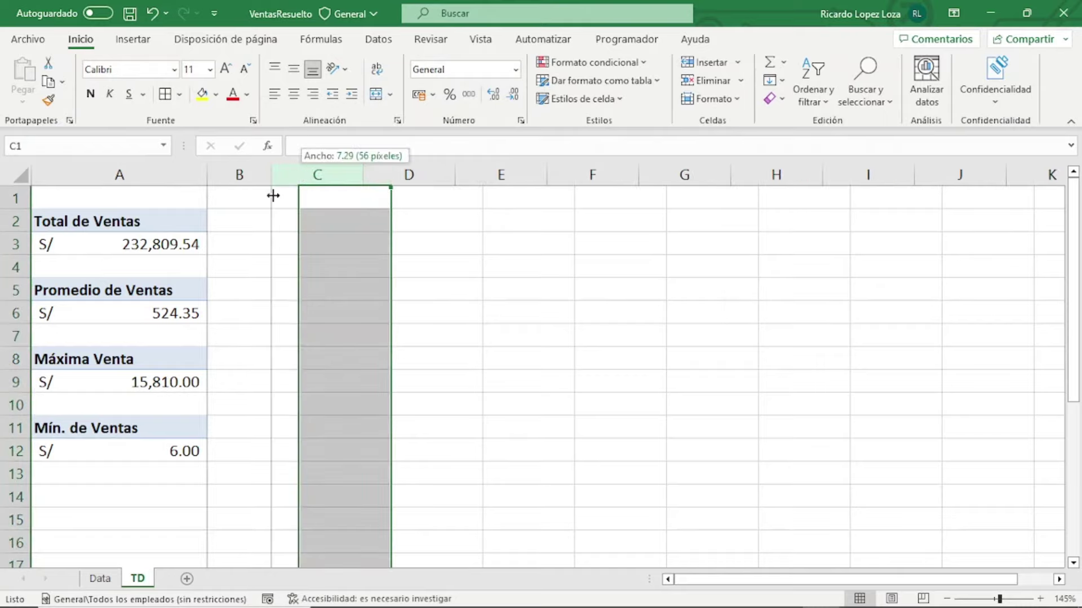
Select a few empty cells, then switch to the ProyectoDiseño presentation in PowerPoint
{"action": "left_click", "coordinate": [574, 406]}
{"action": "left_click_drag", "start_coordinate": [313, 220], "coordinate": [524, 268]}
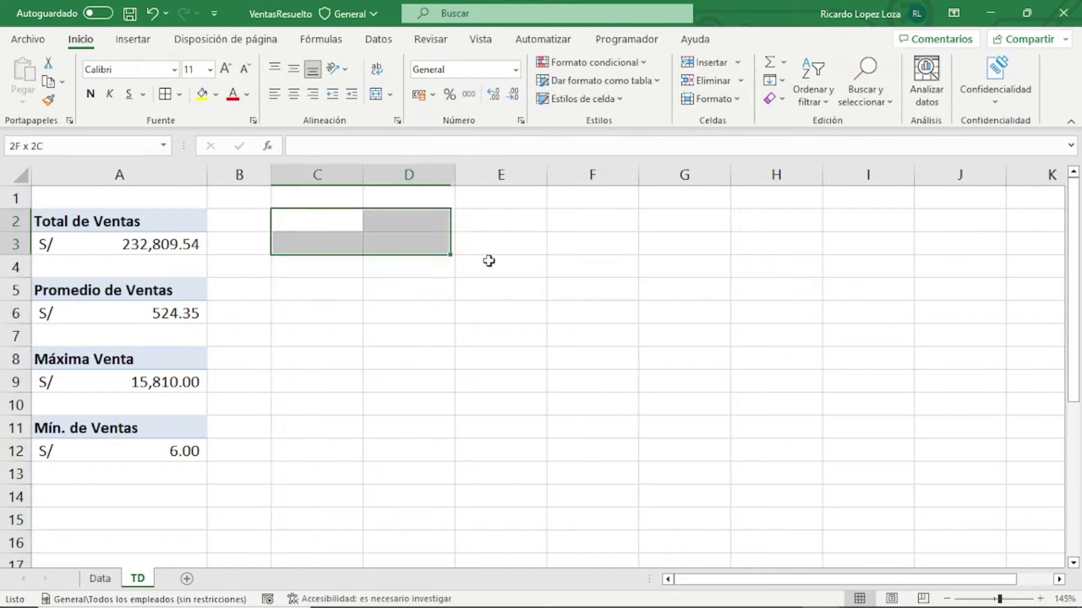
{"action": "left_click", "coordinate": [493, 384]}
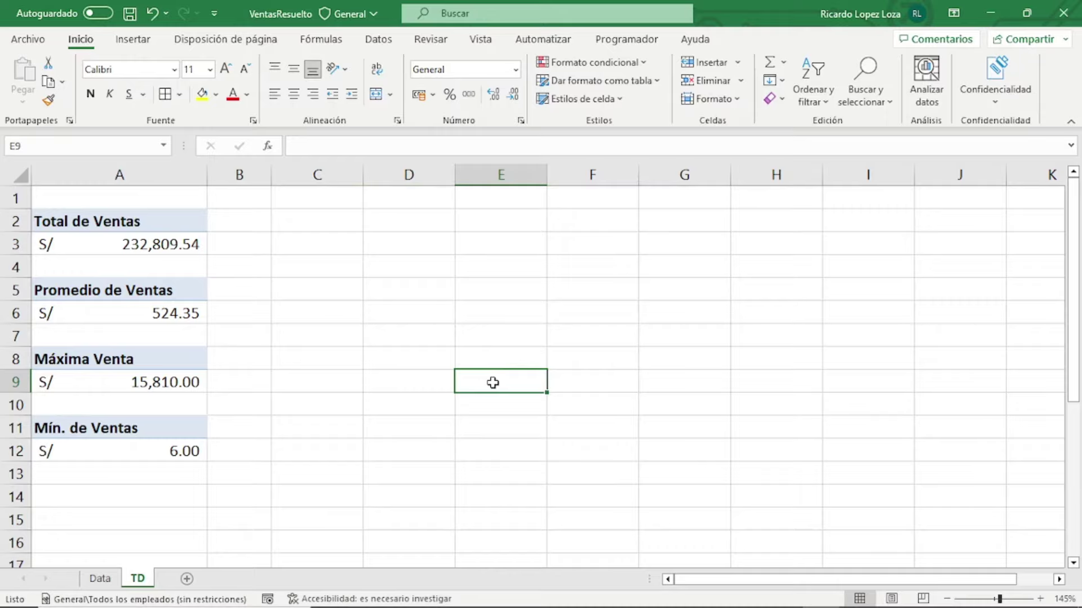
{"action": "left_click", "coordinate": [299, 339]}
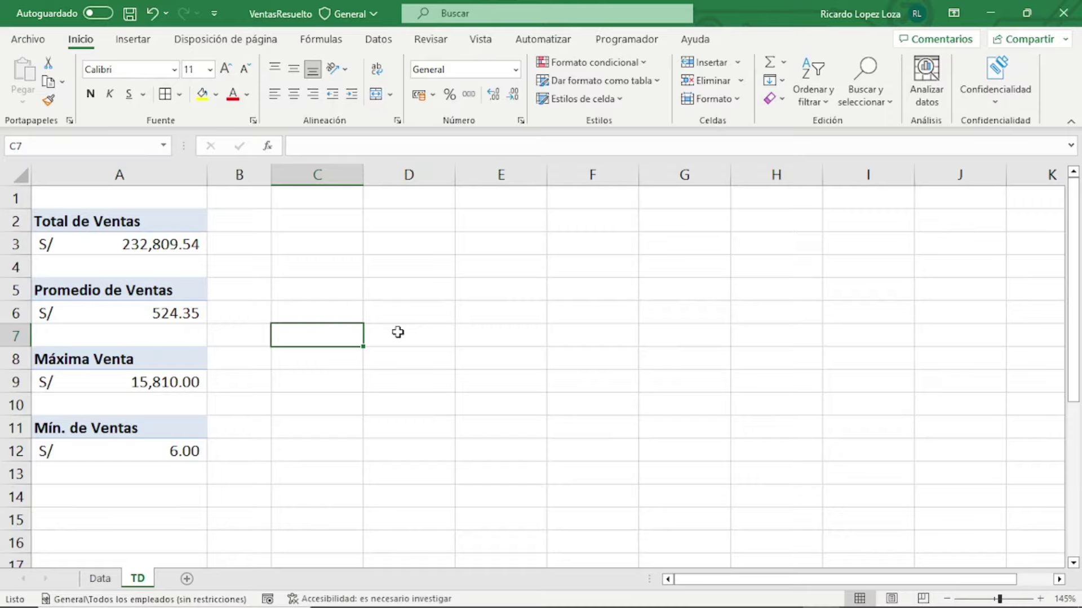
{"action": "left_click", "coordinate": [393, 322]}
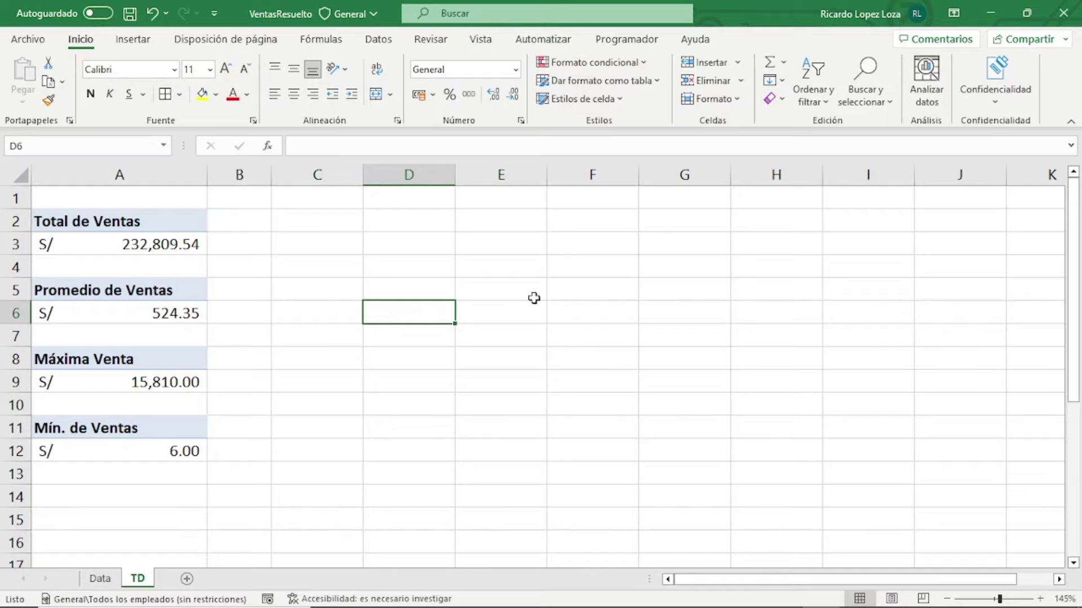
{"action": "key", "text": "alt+Tab"}
{"action": "key", "text": "alt+Tab"}
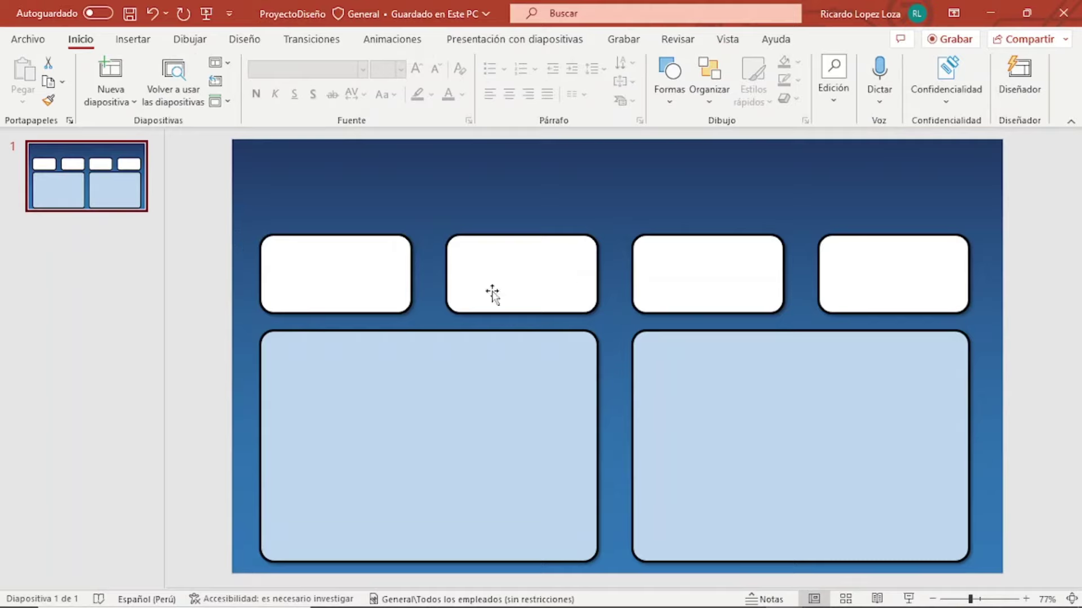
Raise the first white top box, then bring the other three up level with it
{"action": "left_click_drag", "start_coordinate": [338, 270], "coordinate": [328, 230]}
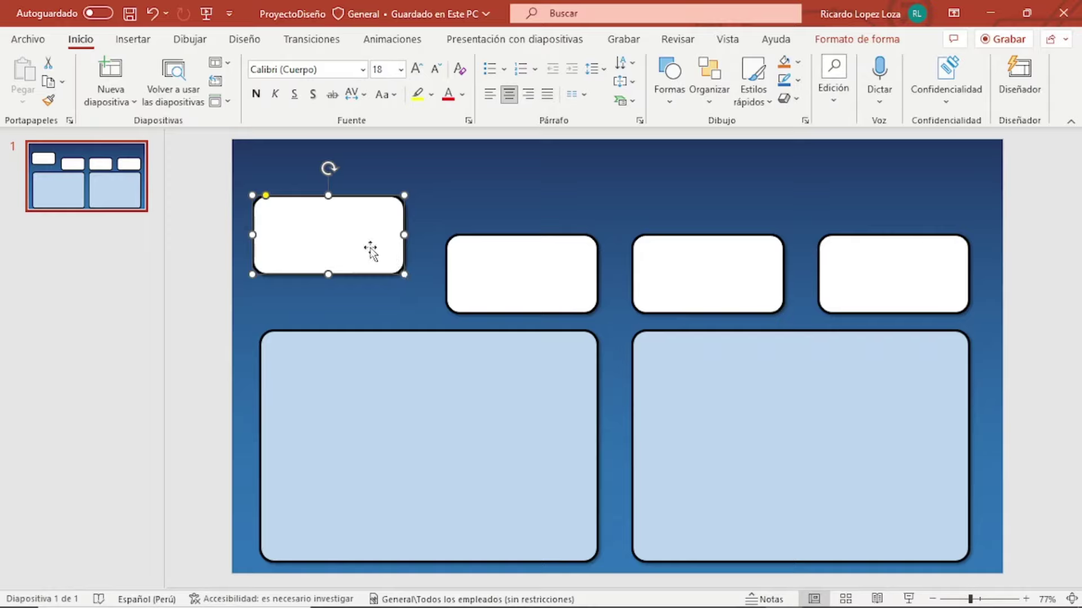
{"action": "left_click", "coordinate": [505, 275]}
{"action": "left_click", "coordinate": [349, 233]}
{"action": "left_click", "coordinate": [507, 275], "text": "shift"}
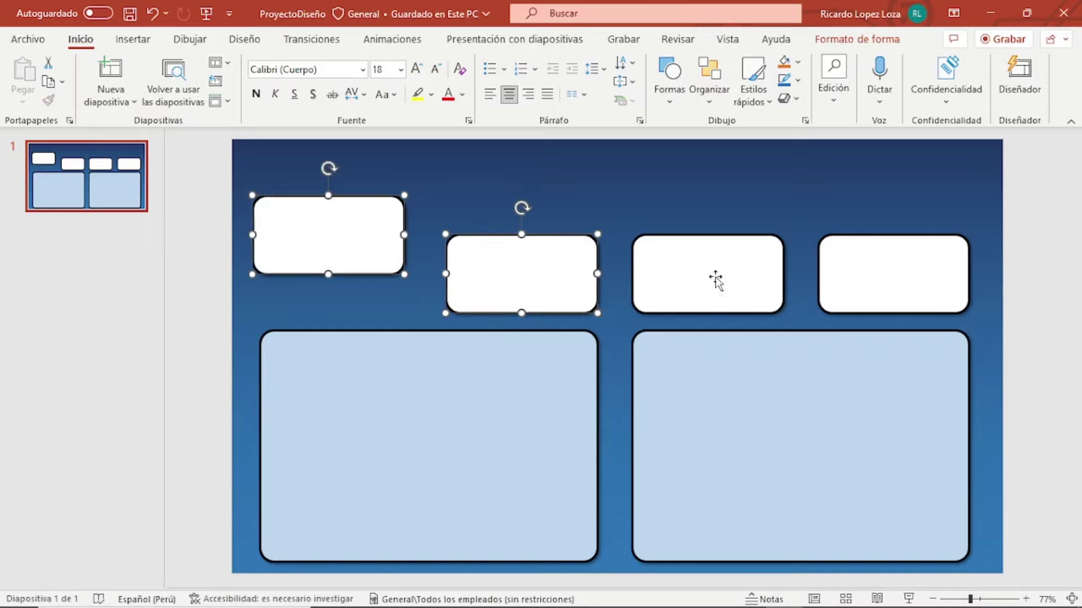
{"action": "left_click", "coordinate": [716, 281], "text": "shift"}
{"action": "left_click", "coordinate": [863, 279], "text": "shift"}
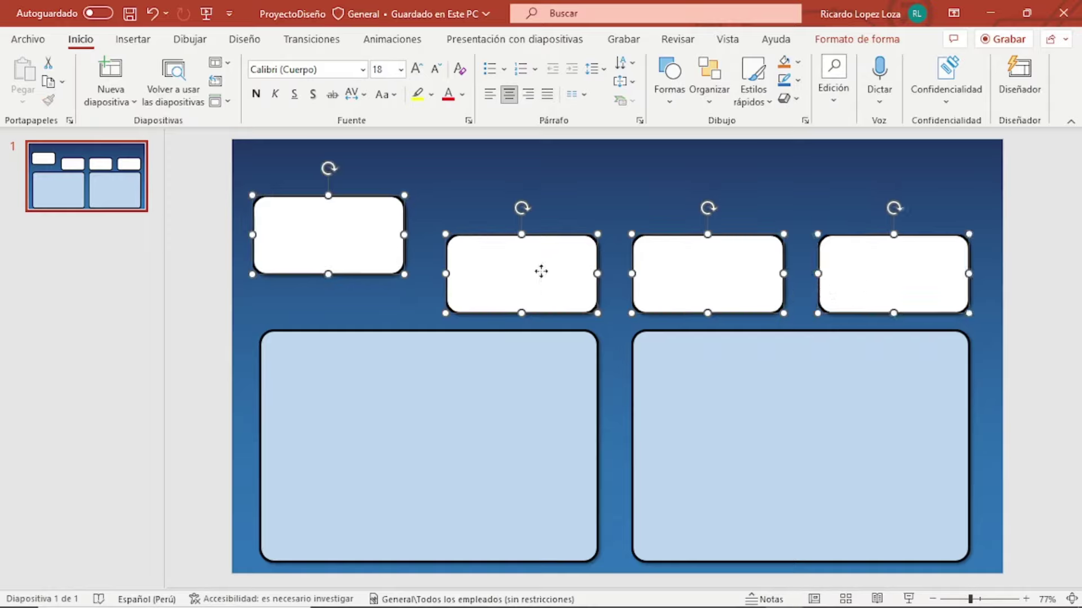
{"action": "left_click", "coordinate": [585, 220]}
{"action": "left_click", "coordinate": [556, 268]}
{"action": "left_click", "coordinate": [720, 282], "text": "shift"}
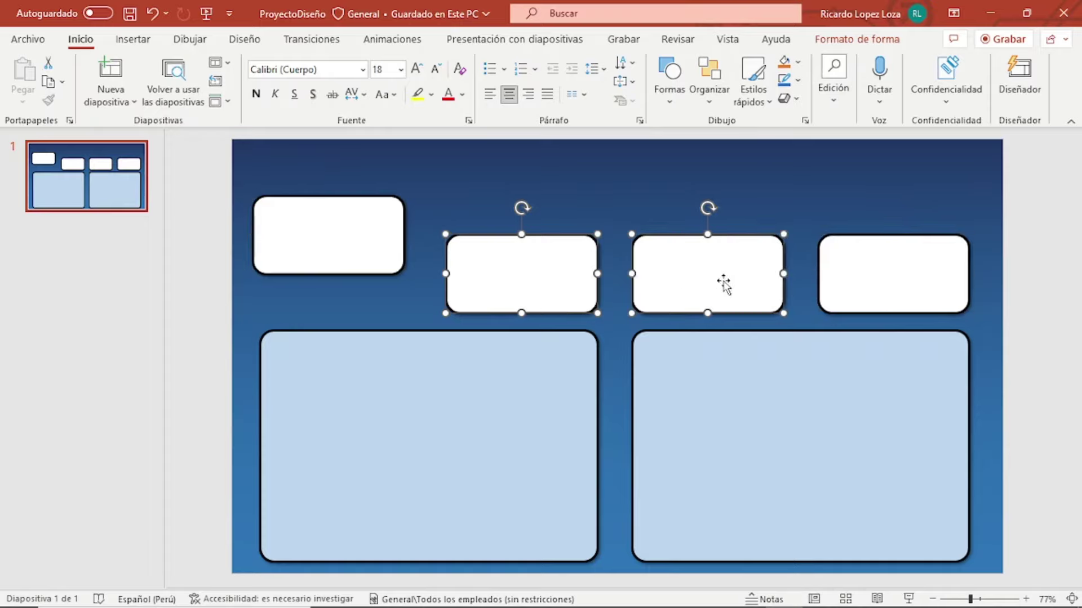
{"action": "left_click", "coordinate": [893, 295], "text": "shift"}
{"action": "mouse_move", "coordinate": [893, 296]}
{"action": "left_mouse_down"}
{"action": "mouse_move", "coordinate": [878, 243]}
{"action": "mouse_move", "coordinate": [891, 243]}
{"action": "left_mouse_up"}
Select all four white boxes and distribute them horizontally across the slide
{"action": "left_click", "coordinate": [336, 243]}
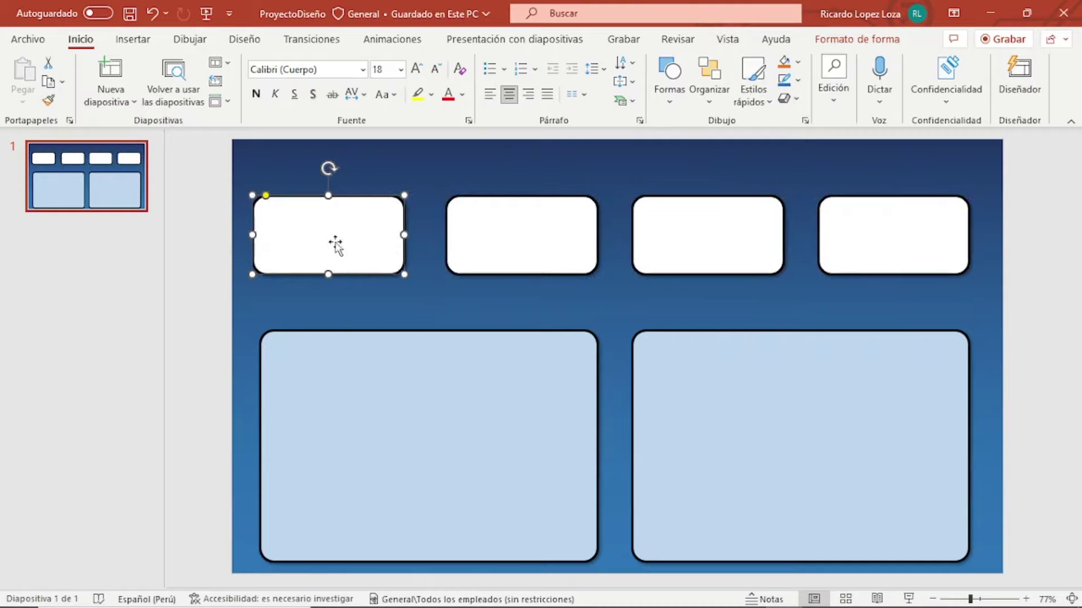
{"action": "left_click", "coordinate": [455, 256]}
{"action": "left_click", "coordinate": [320, 237]}
{"action": "left_click", "coordinate": [459, 289]}
{"action": "left_click", "coordinate": [358, 237]}
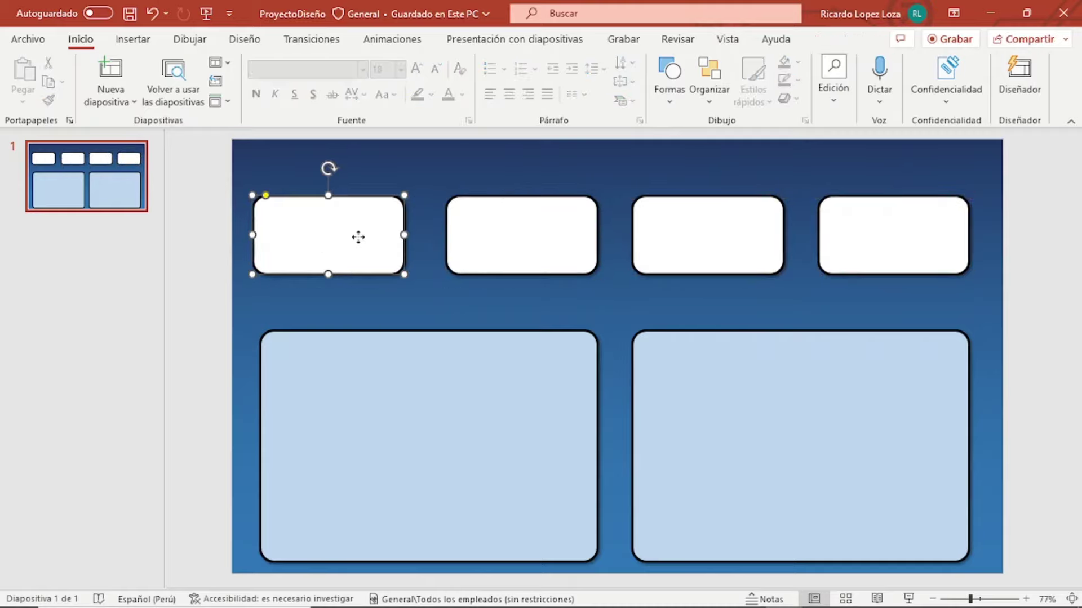
{"action": "left_click", "coordinate": [532, 251], "text": "ctrl"}
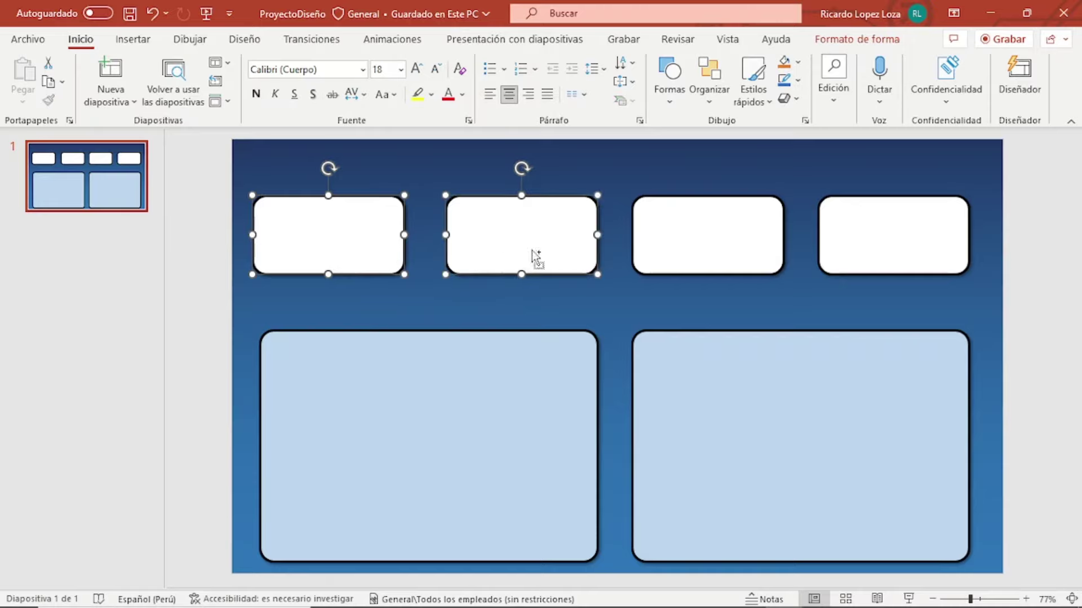
{"action": "left_click", "coordinate": [730, 255], "text": "ctrl"}
{"action": "left_click", "coordinate": [903, 248], "text": "ctrl"}
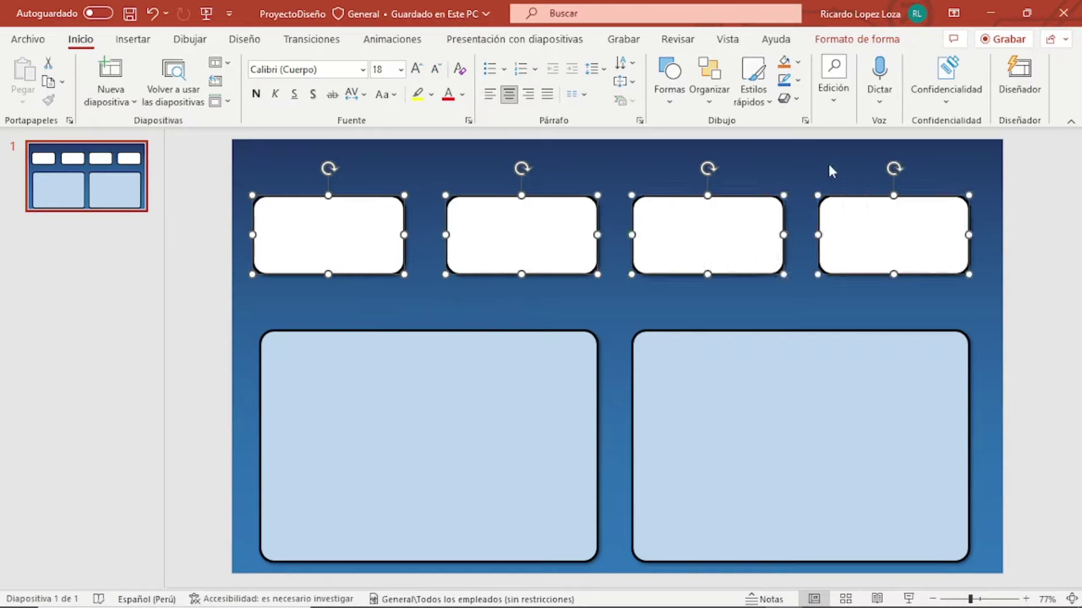
{"action": "left_click", "coordinate": [861, 41]}
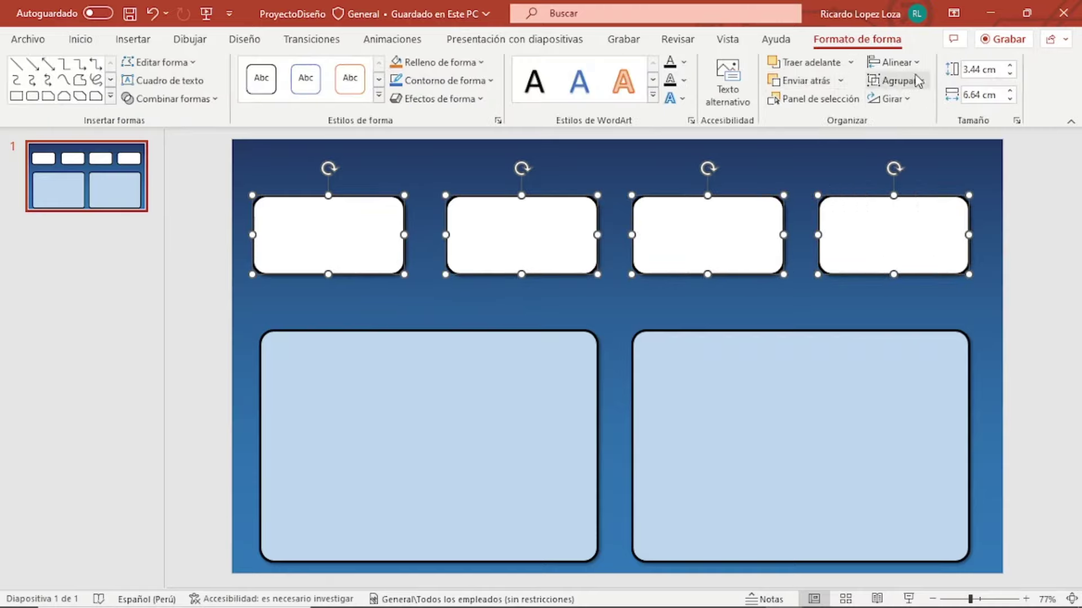
{"action": "left_click", "coordinate": [917, 65]}
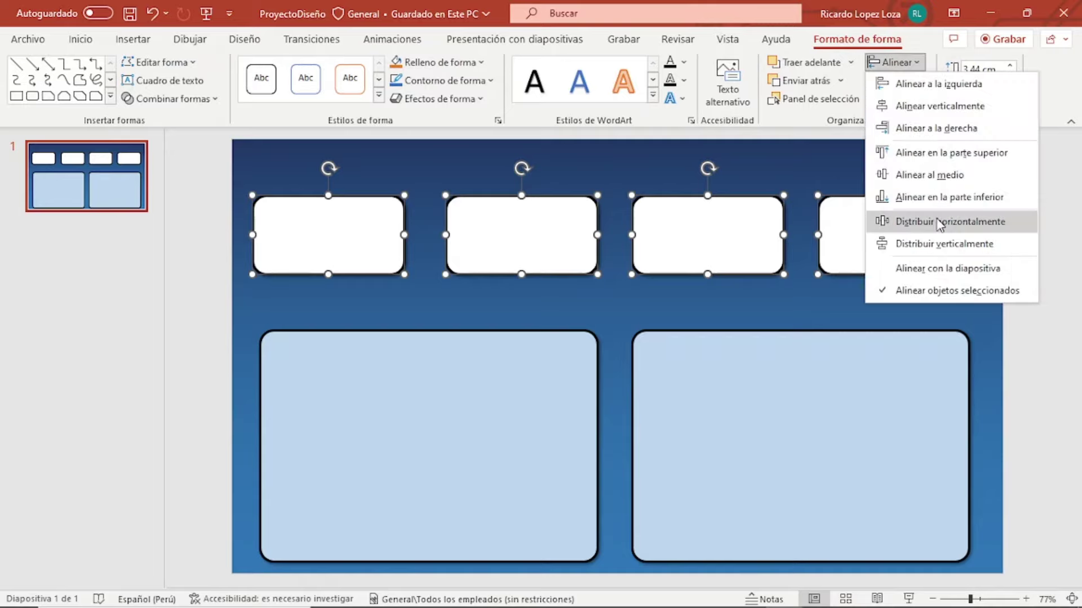
{"action": "left_click", "coordinate": [990, 222]}
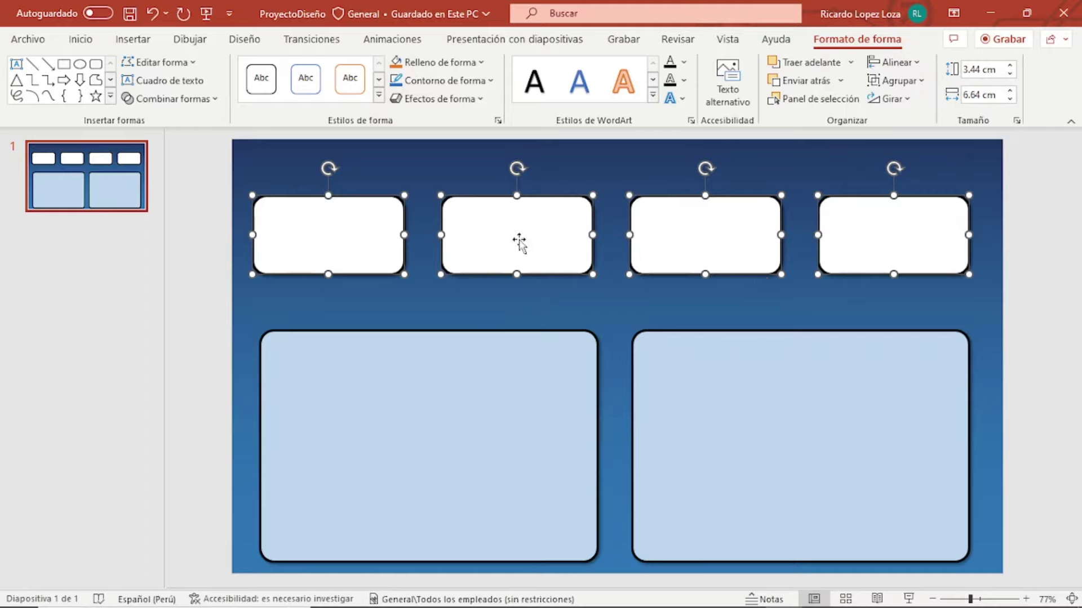
{"action": "left_click", "coordinate": [614, 283]}
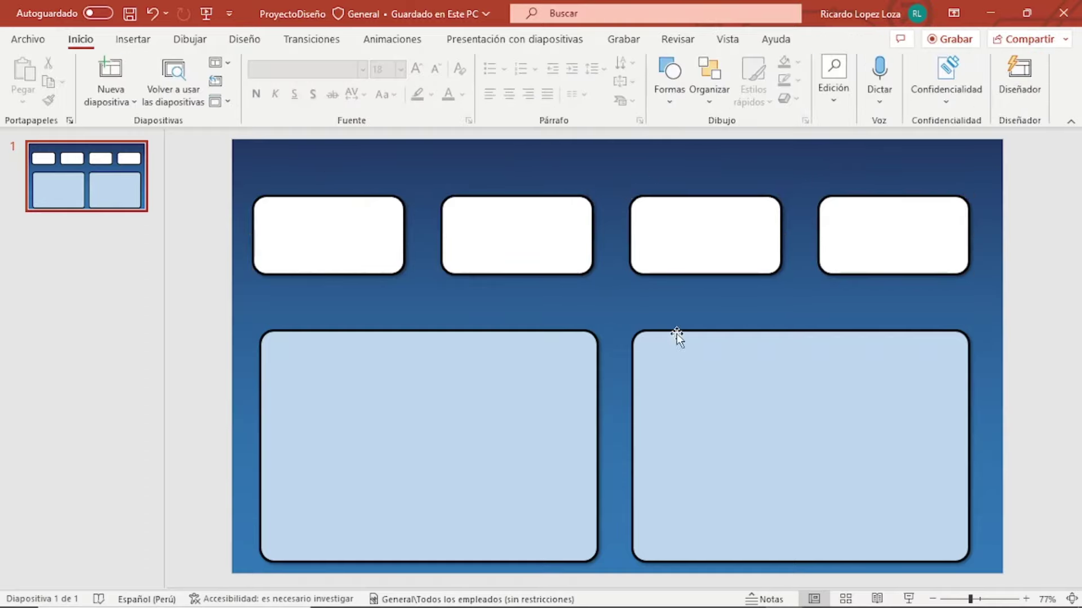
Move and slightly shrink the fourth box into the top-right corner, deleting the other three
{"action": "left_click", "coordinate": [887, 234]}
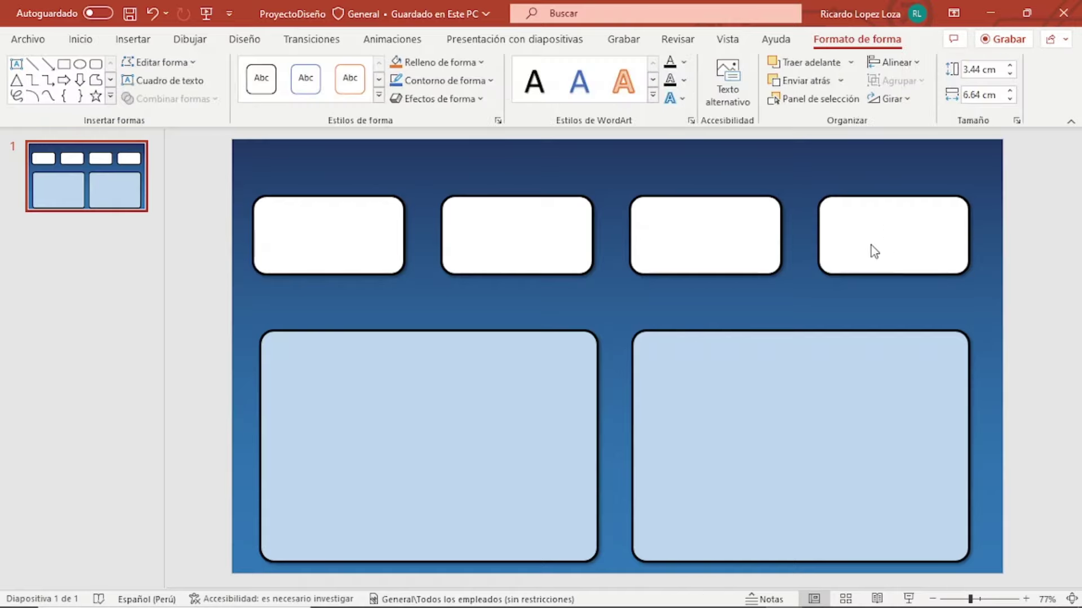
{"action": "mouse_move", "coordinate": [885, 231]}
{"action": "left_mouse_down"}
{"action": "mouse_move", "coordinate": [920, 192]}
{"action": "mouse_move", "coordinate": [896, 183]}
{"action": "left_mouse_up"}
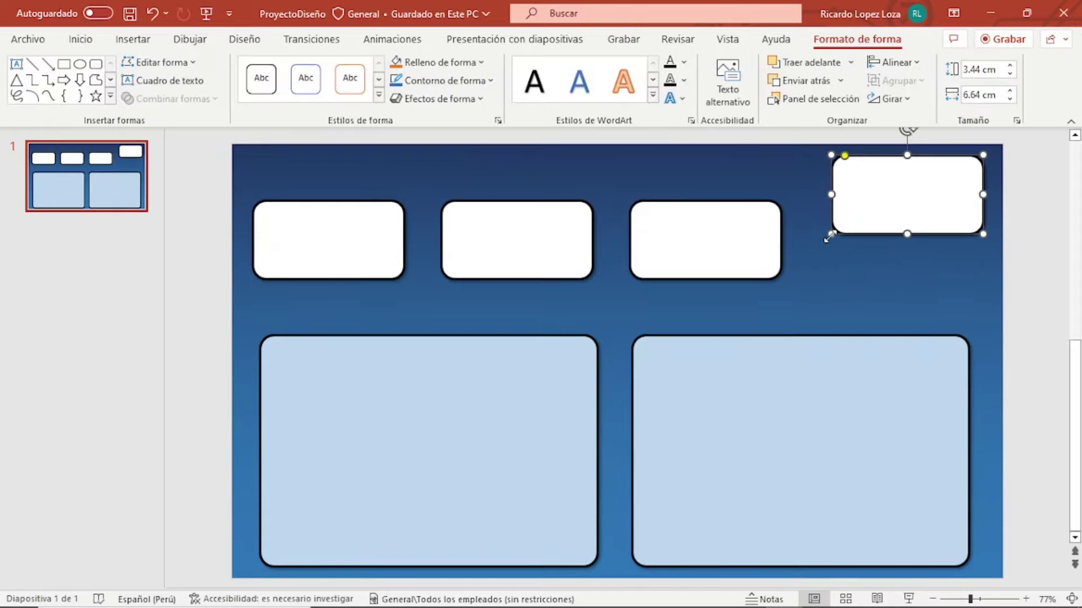
{"action": "left_click_drag", "start_coordinate": [855, 231], "coordinate": [854, 222]}
{"action": "left_click", "coordinate": [684, 251]}
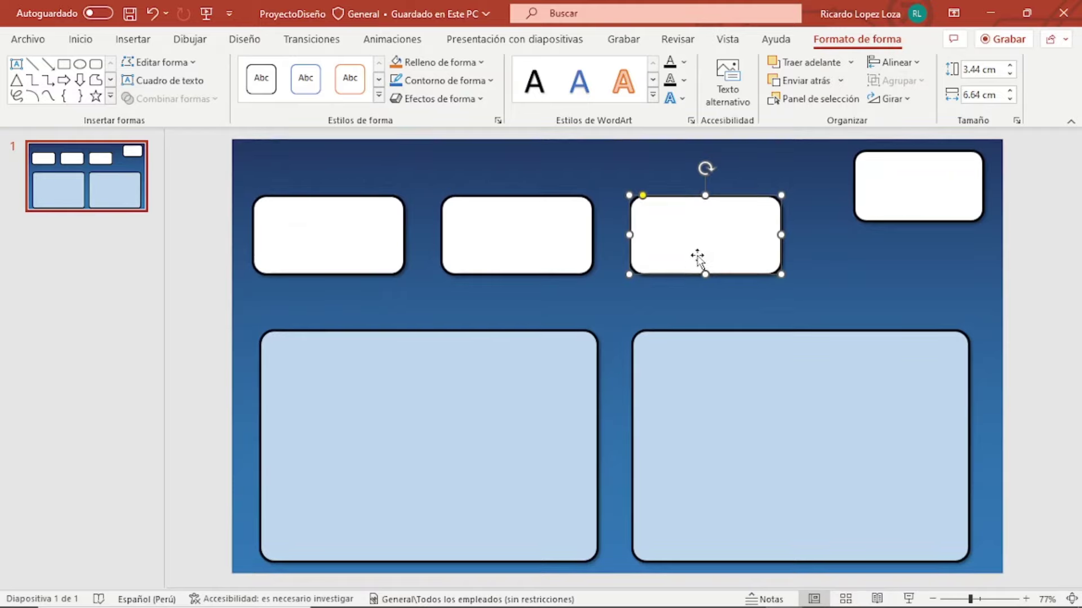
{"action": "key", "text": "Delete"}
{"action": "left_click", "coordinate": [515, 234]}
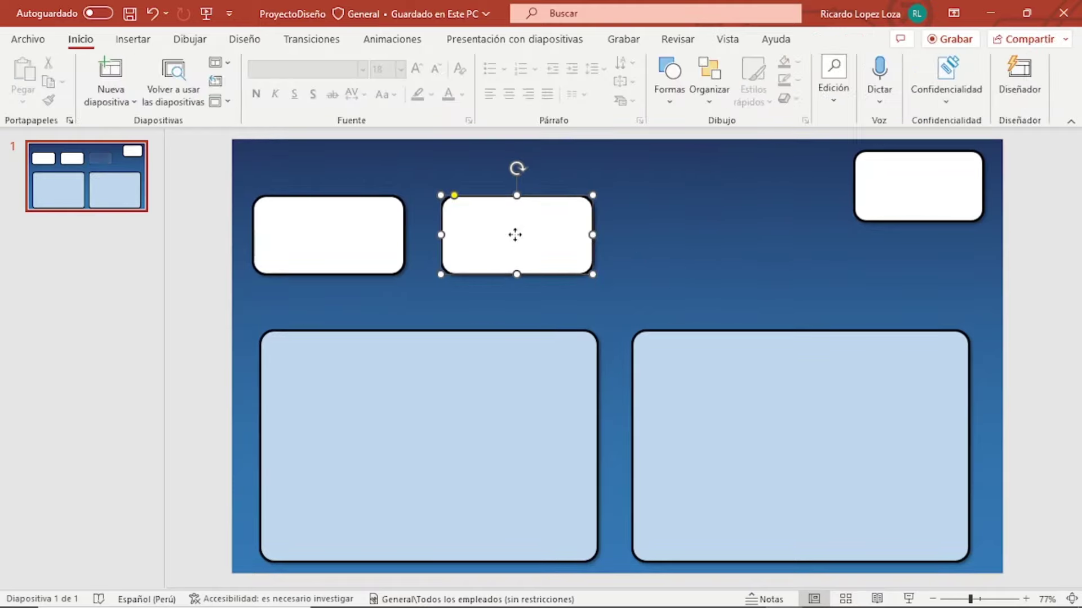
{"action": "key", "text": "Delete"}
{"action": "left_click", "coordinate": [341, 248]}
{"action": "key", "text": "Delete"}
Duplicate the top-right box below it, then copy the pair to its left for a 2×2 grid
{"action": "left_click", "coordinate": [910, 191]}
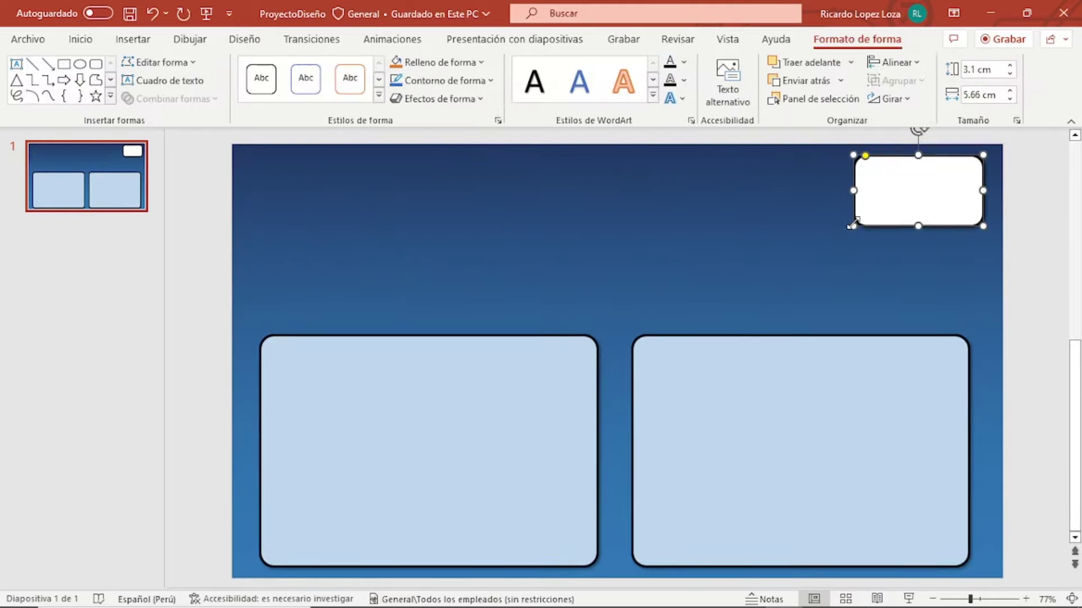
{"action": "left_click_drag", "start_coordinate": [903, 201], "coordinate": [906, 202]}
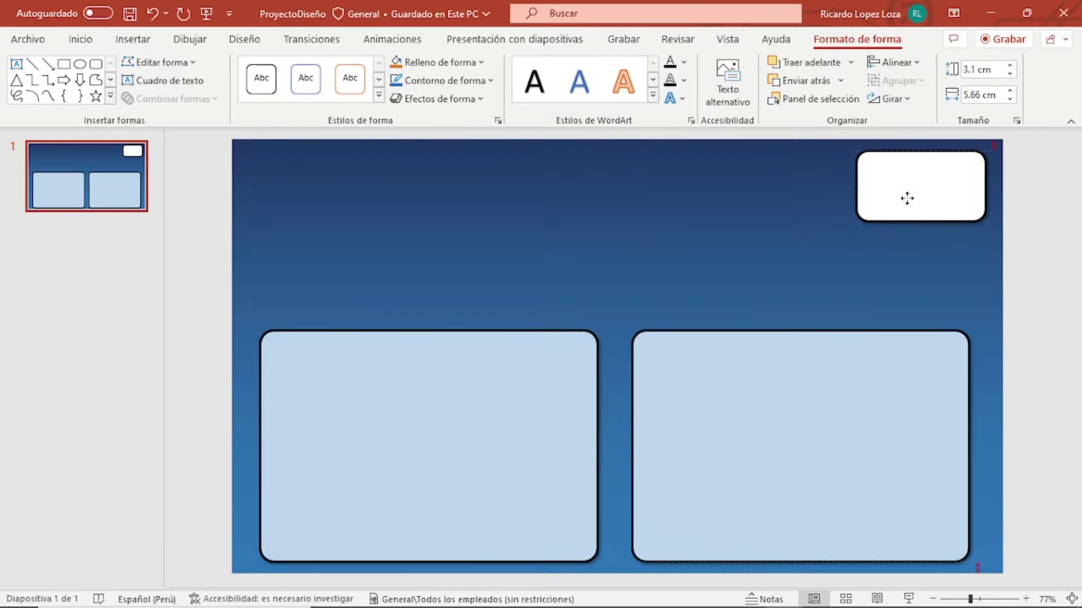
{"action": "left_click", "coordinate": [906, 202]}
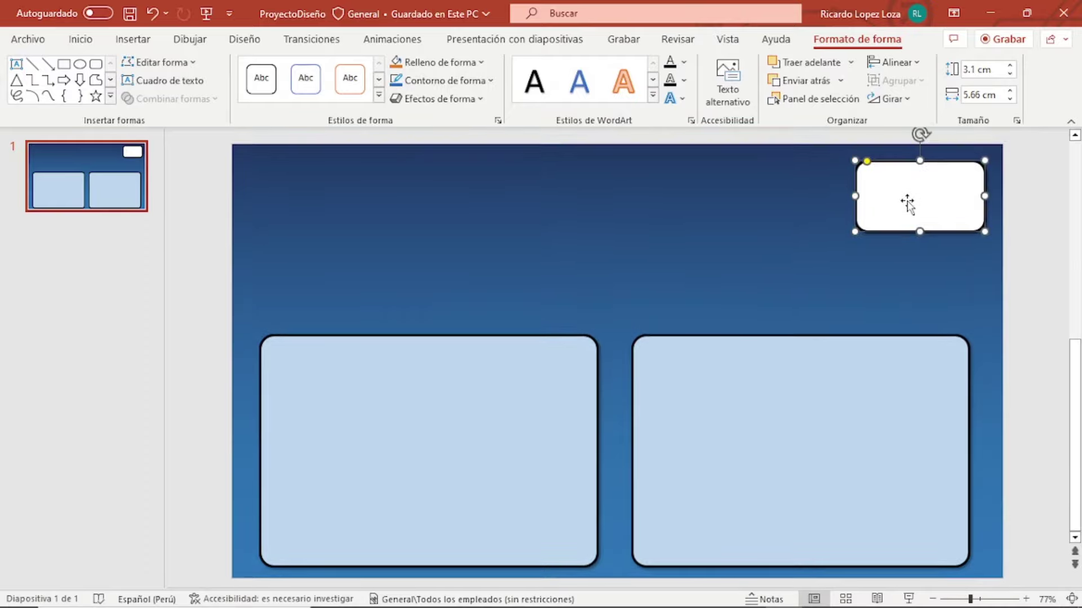
{"action": "key", "text": "ctrl+v"}
{"action": "left_click_drag", "start_coordinate": [905, 205], "coordinate": [900, 272]}
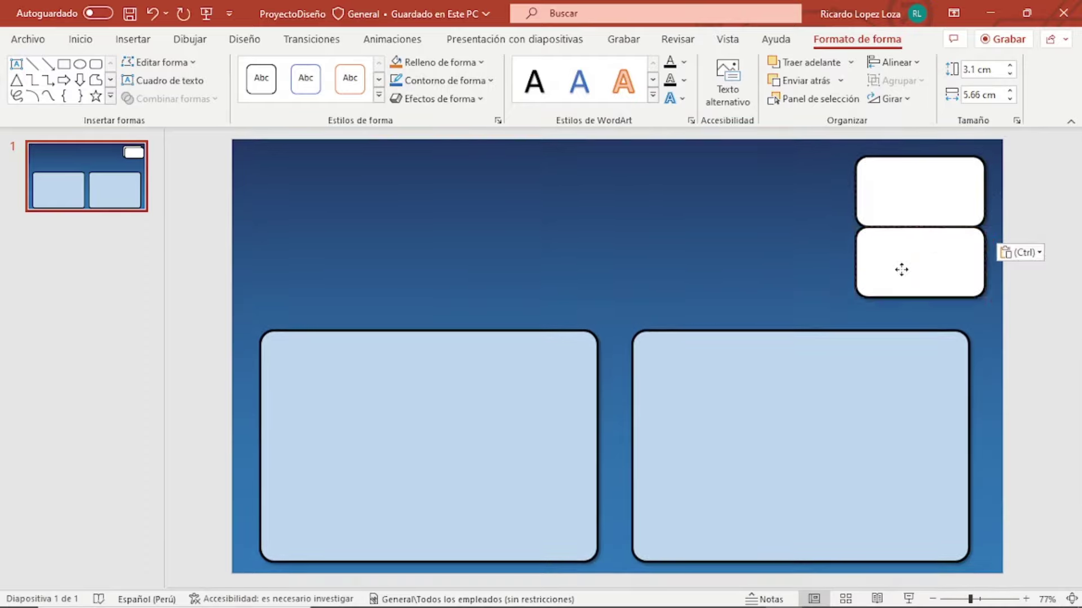
{"action": "left_click", "coordinate": [894, 212], "text": "shift"}
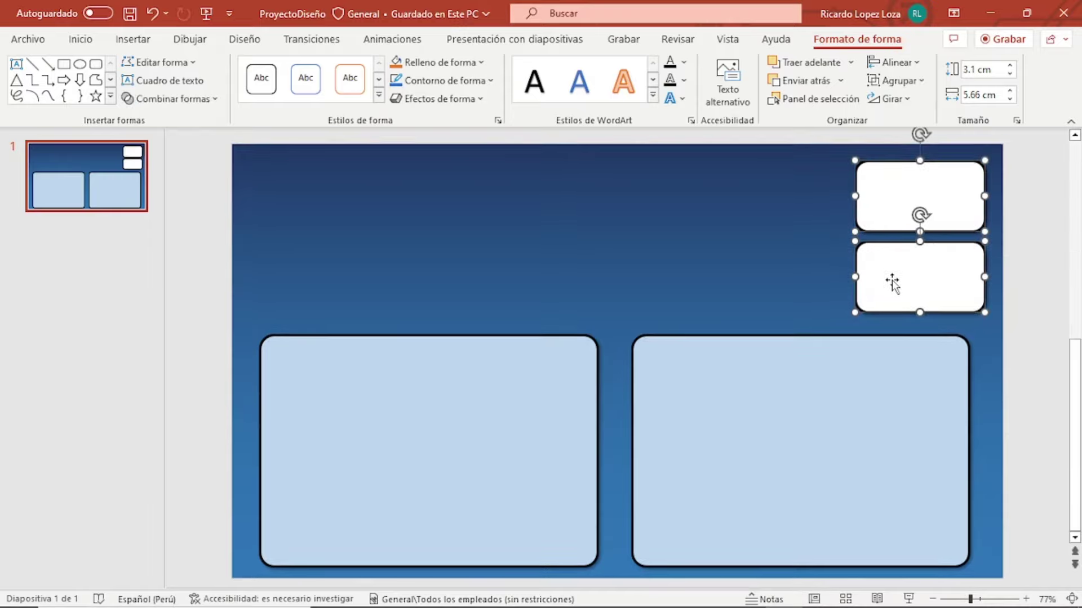
{"action": "key", "text": "ctrl+c"}
{"action": "key", "text": "ctrl+v"}
{"action": "left_click_drag", "start_coordinate": [895, 286], "coordinate": [759, 270]}
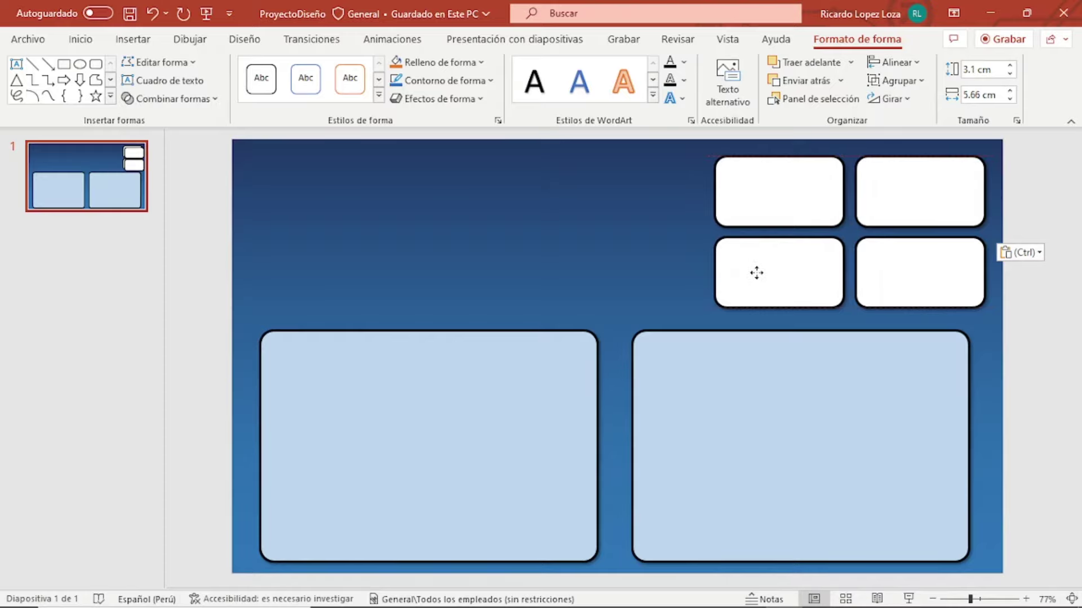
Draw a 4.6 × 20.18 cm rectangle in the top-left space, fitting its edges beside the card grid
{"action": "left_click", "coordinate": [632, 255]}
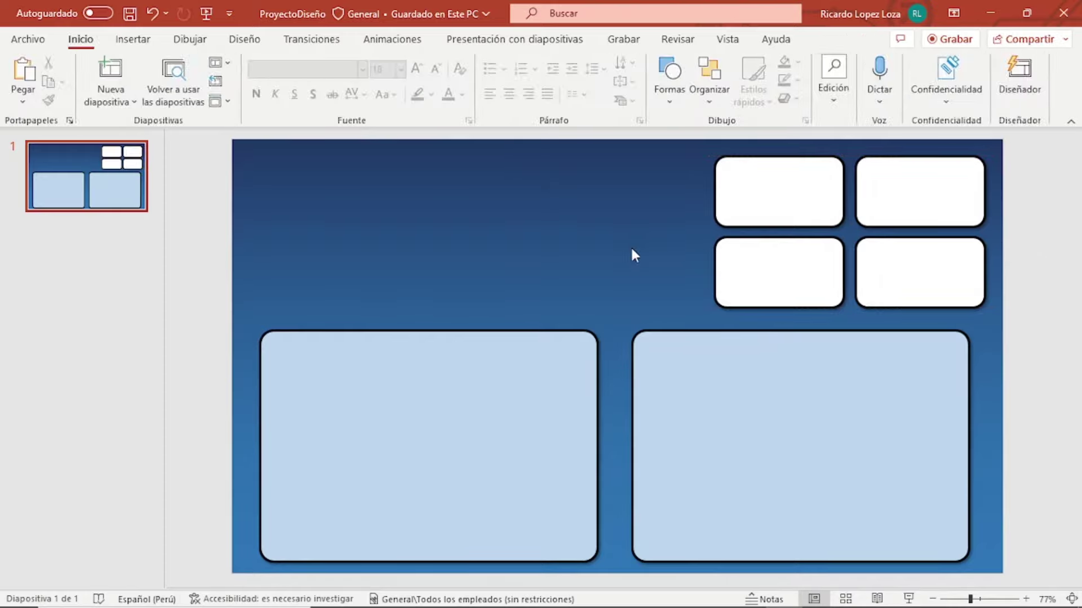
{"action": "left_click", "coordinate": [513, 392]}
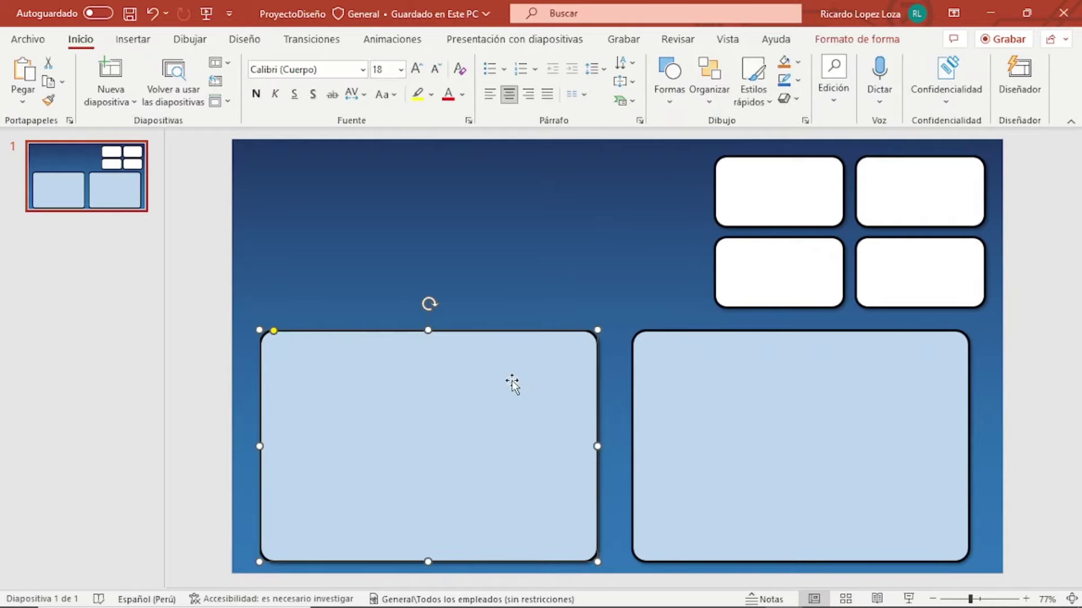
{"action": "left_click", "coordinate": [555, 258]}
{"action": "left_click", "coordinate": [132, 41]}
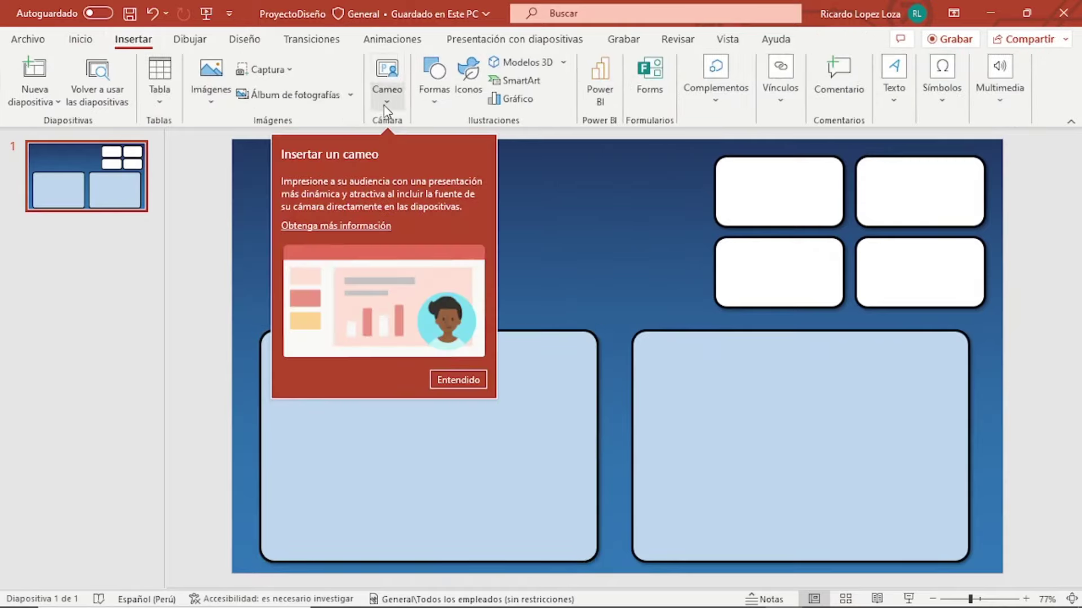
{"action": "left_click", "coordinate": [556, 167]}
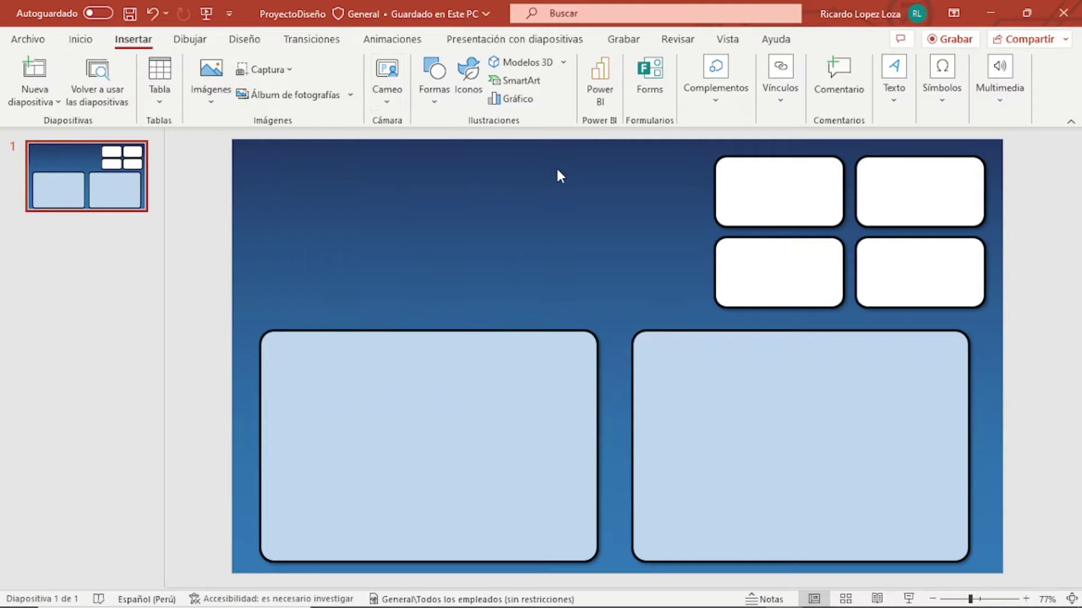
{"action": "left_click", "coordinate": [439, 101]}
{"action": "left_click", "coordinate": [480, 145]}
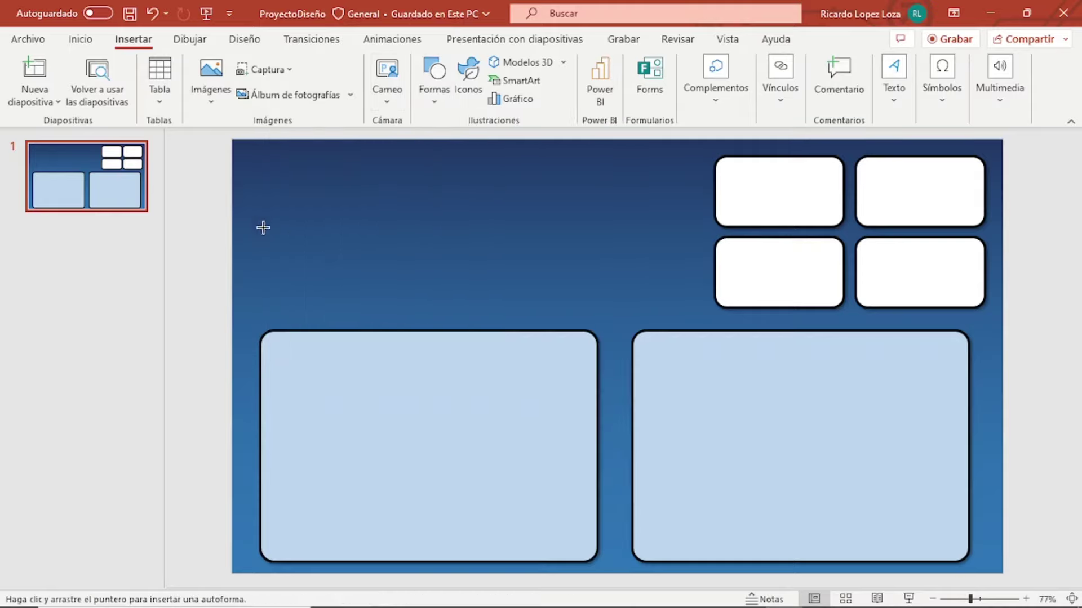
{"action": "left_click_drag", "start_coordinate": [251, 209], "coordinate": [703, 307]}
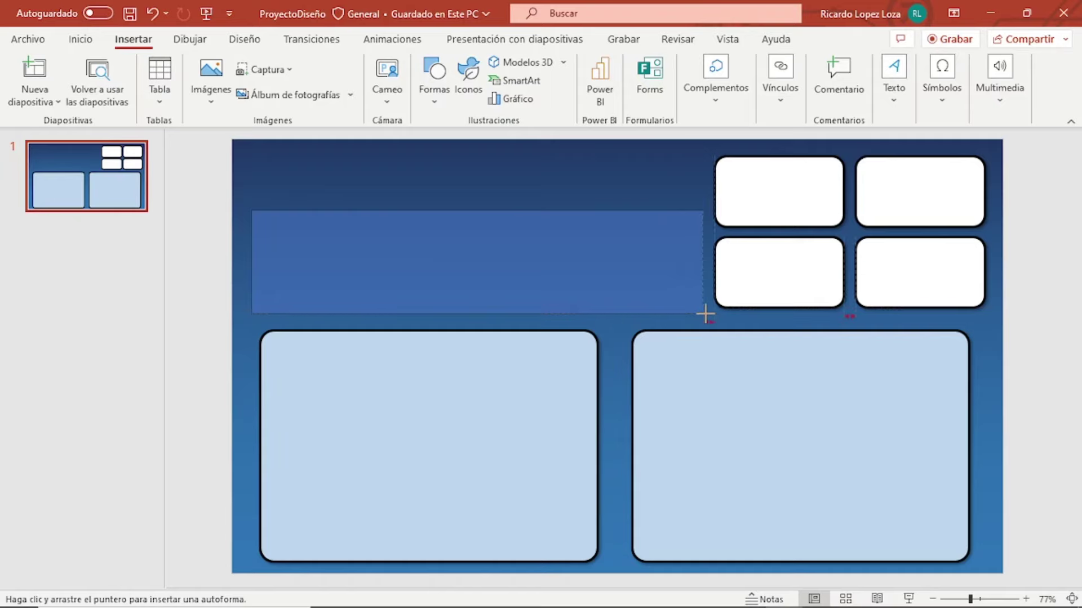
{"action": "left_click_drag", "start_coordinate": [635, 271], "coordinate": [635, 264]}
{"action": "left_click_drag", "start_coordinate": [249, 254], "coordinate": [242, 256]}
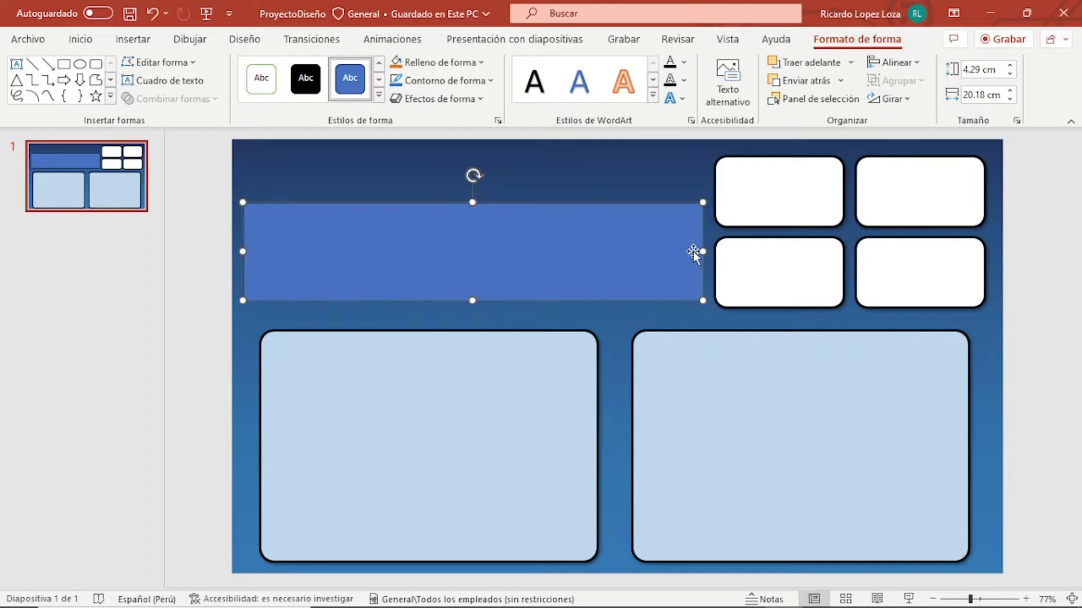
{"action": "left_click_drag", "start_coordinate": [703, 253], "coordinate": [704, 258]}
{"action": "left_click_drag", "start_coordinate": [473, 300], "coordinate": [473, 307]}
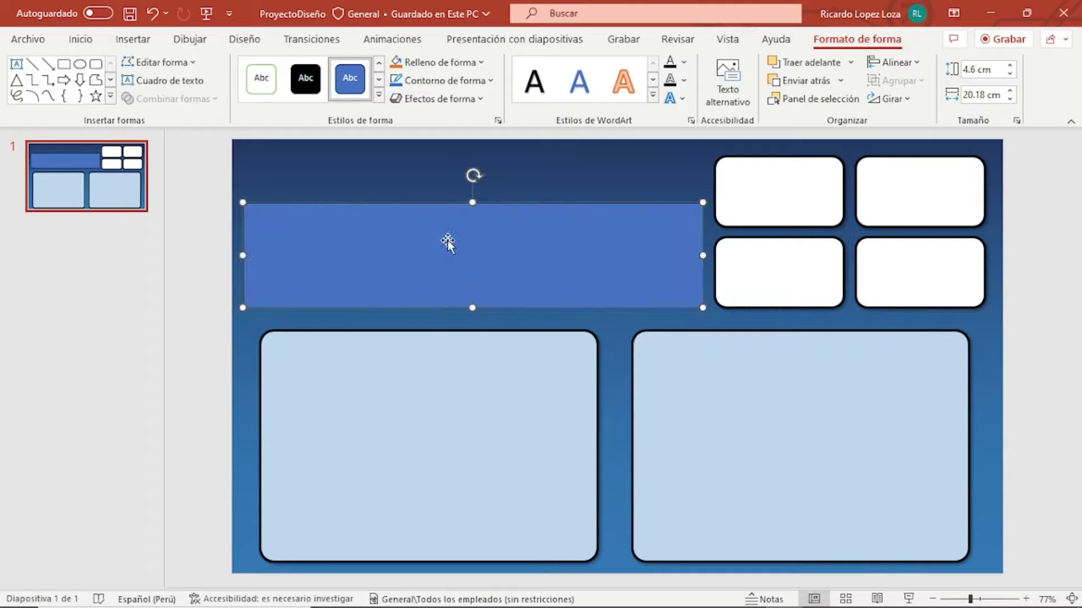
Fill the top rectangle dark blue, remove its outline and add an outer drop shadow
{"action": "left_click", "coordinate": [439, 62]}
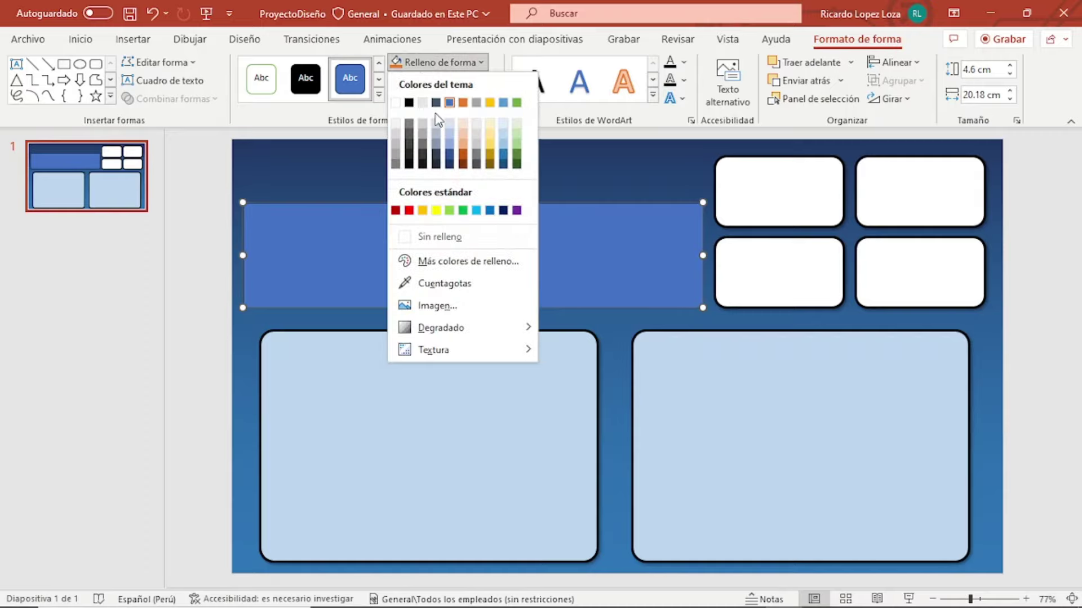
{"action": "left_click", "coordinate": [506, 164]}
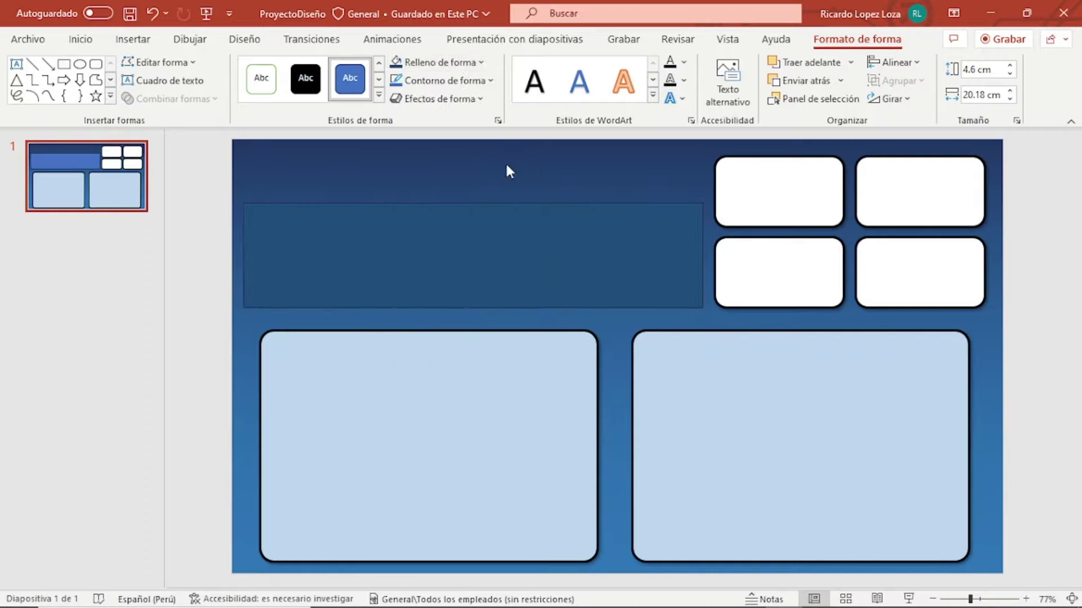
{"action": "left_click", "coordinate": [445, 81]}
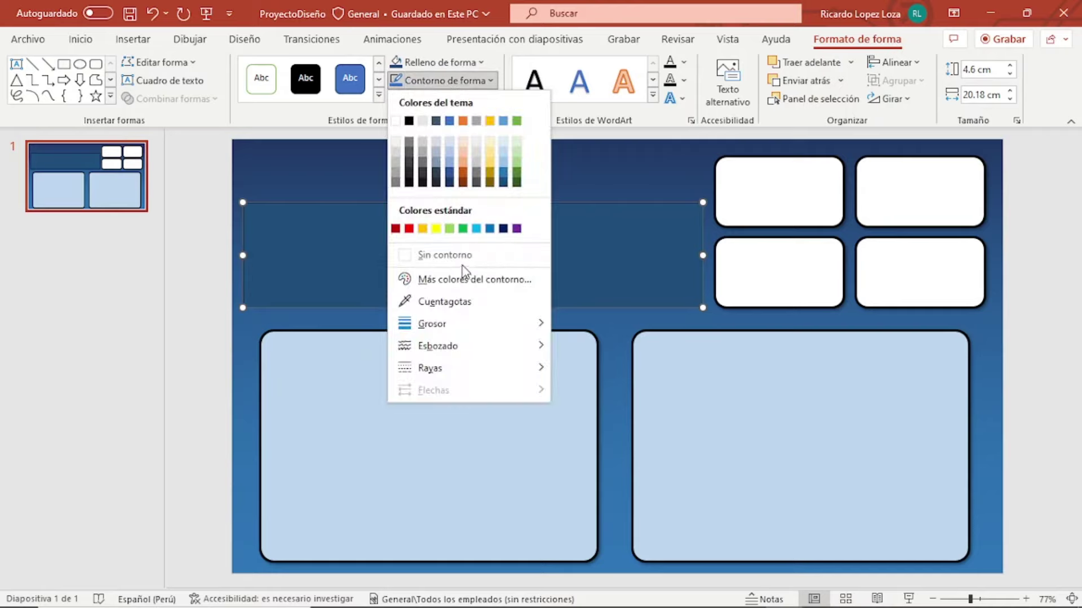
{"action": "left_click", "coordinate": [466, 252]}
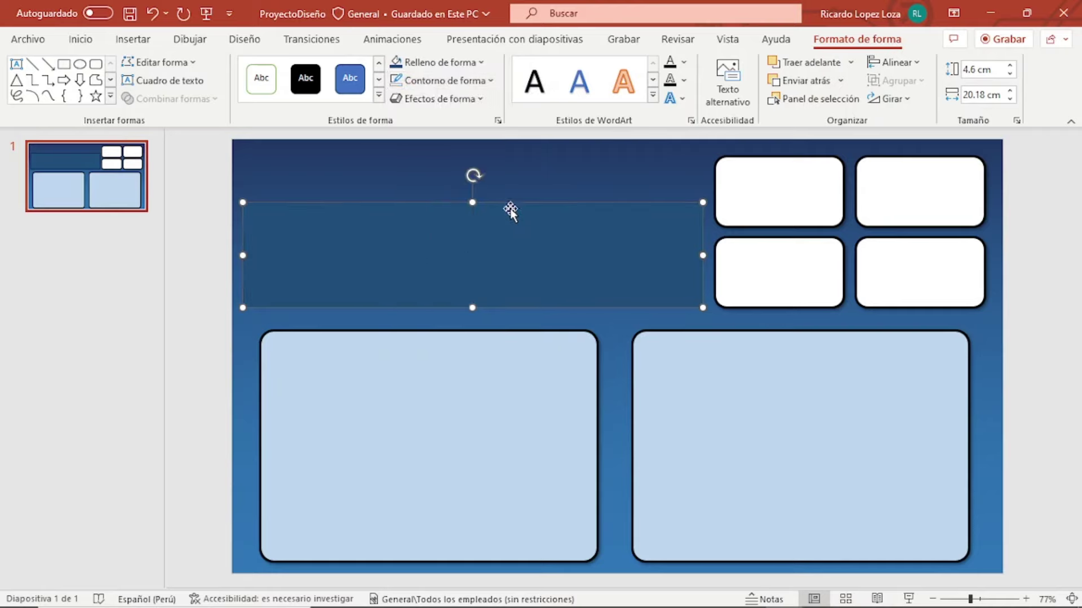
{"action": "left_click", "coordinate": [440, 99]}
{"action": "mouse_move", "coordinate": [452, 170]}
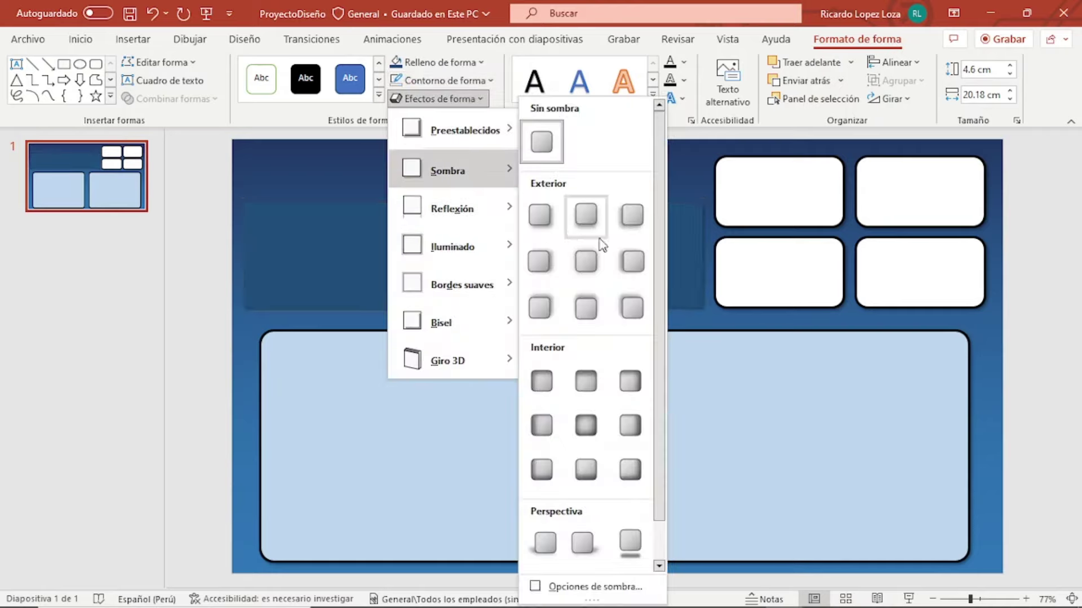
{"action": "left_click", "coordinate": [545, 219]}
Reduce the left light-blue panel's corner rounding, move it under the header, and make it narrower and shorter
{"action": "left_click", "coordinate": [638, 184]}
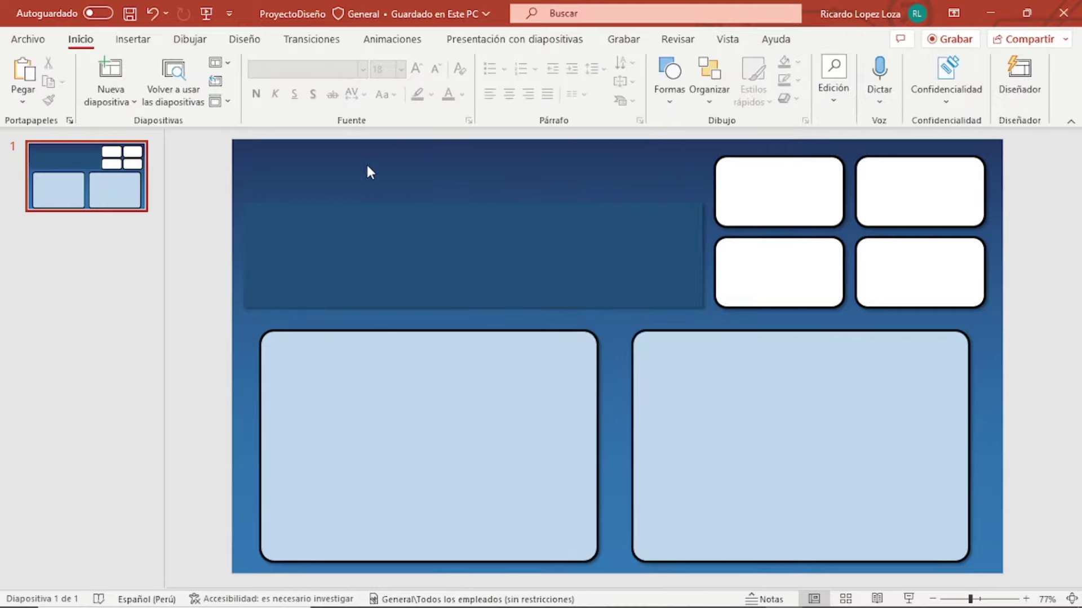
{"action": "left_click", "coordinate": [468, 256]}
{"action": "left_click", "coordinate": [530, 421]}
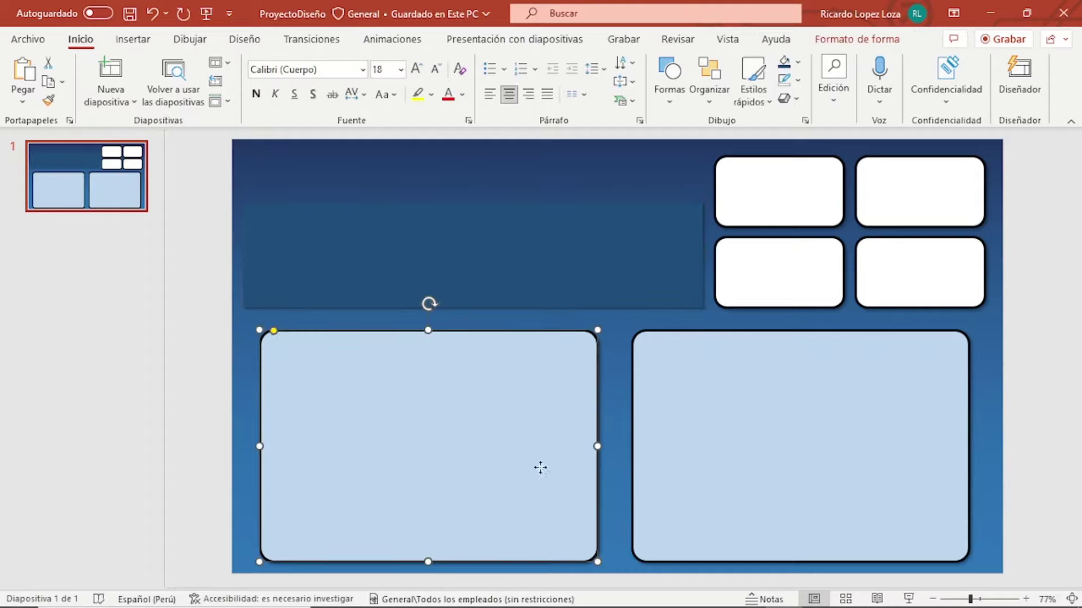
{"action": "left_click_drag", "start_coordinate": [273, 331], "coordinate": [268, 338]}
{"action": "left_click_drag", "start_coordinate": [382, 374], "coordinate": [366, 367]}
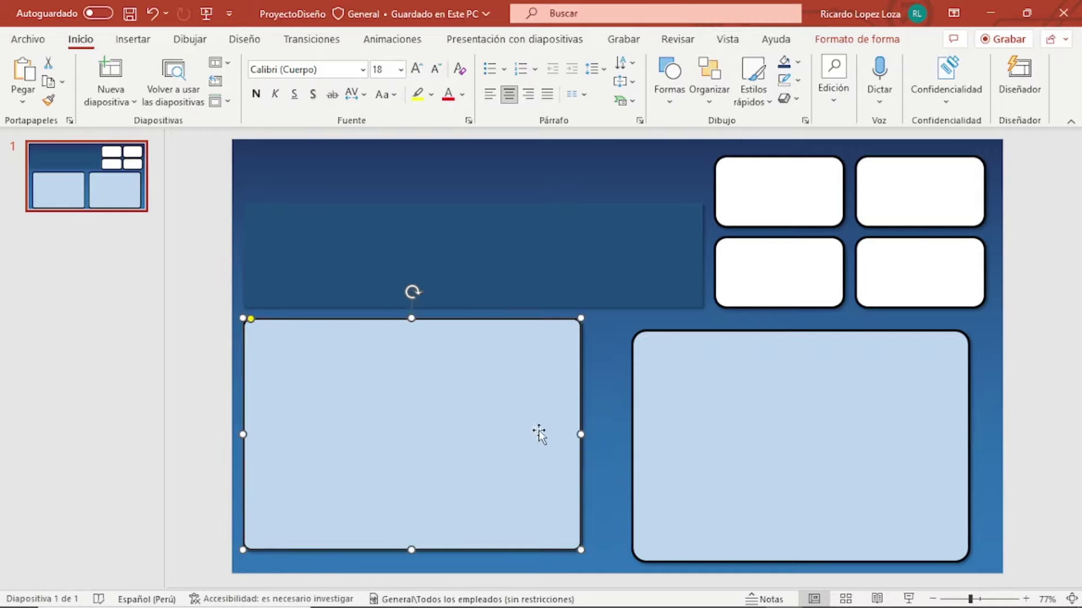
{"action": "left_click_drag", "start_coordinate": [581, 435], "coordinate": [407, 434]}
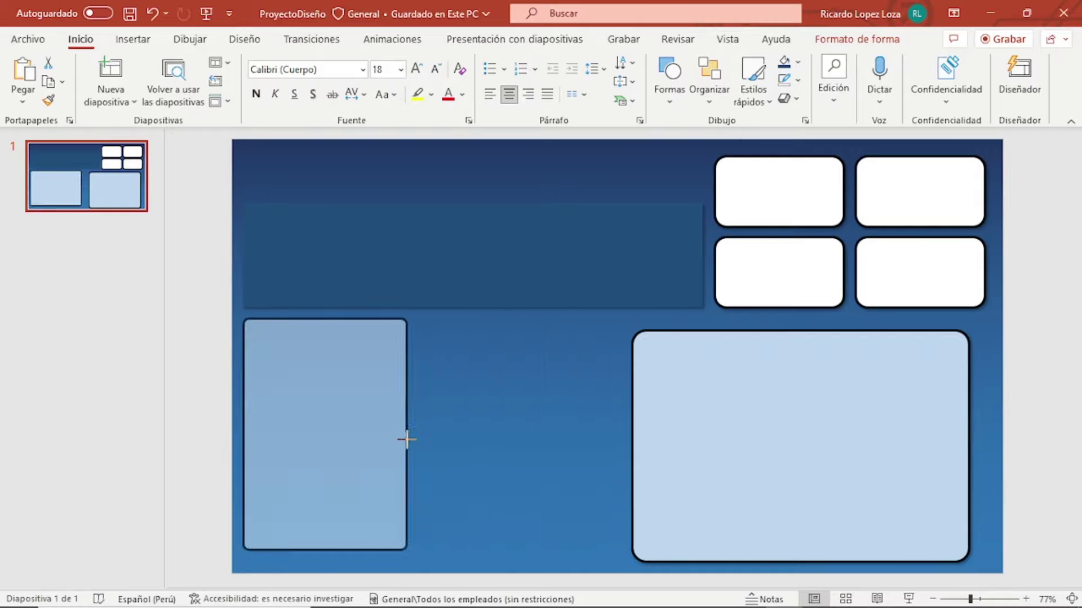
{"action": "left_click_drag", "start_coordinate": [324, 550], "coordinate": [324, 461]}
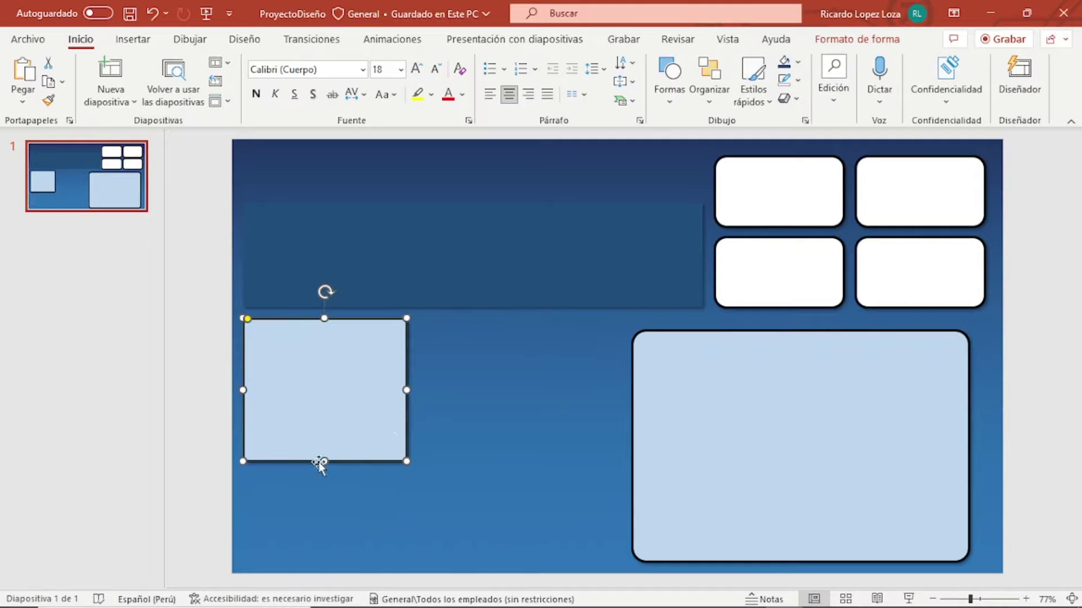
Resize the large panel to match, with less rounding, and place a copy to its right
{"action": "left_click_drag", "start_coordinate": [711, 413], "coordinate": [495, 400]}
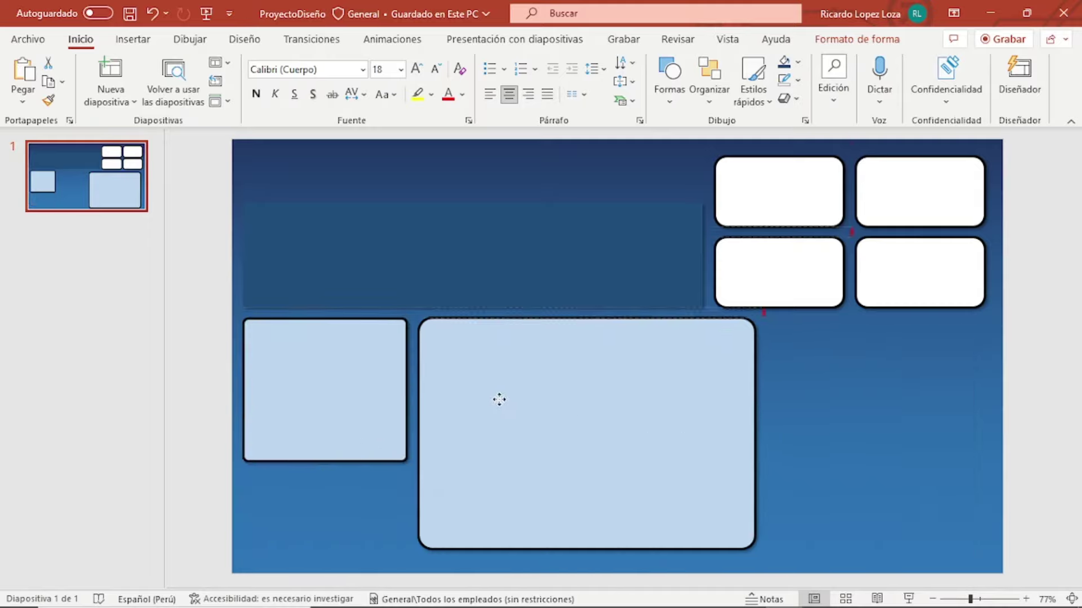
{"action": "left_click_drag", "start_coordinate": [431, 320], "coordinate": [423, 319]}
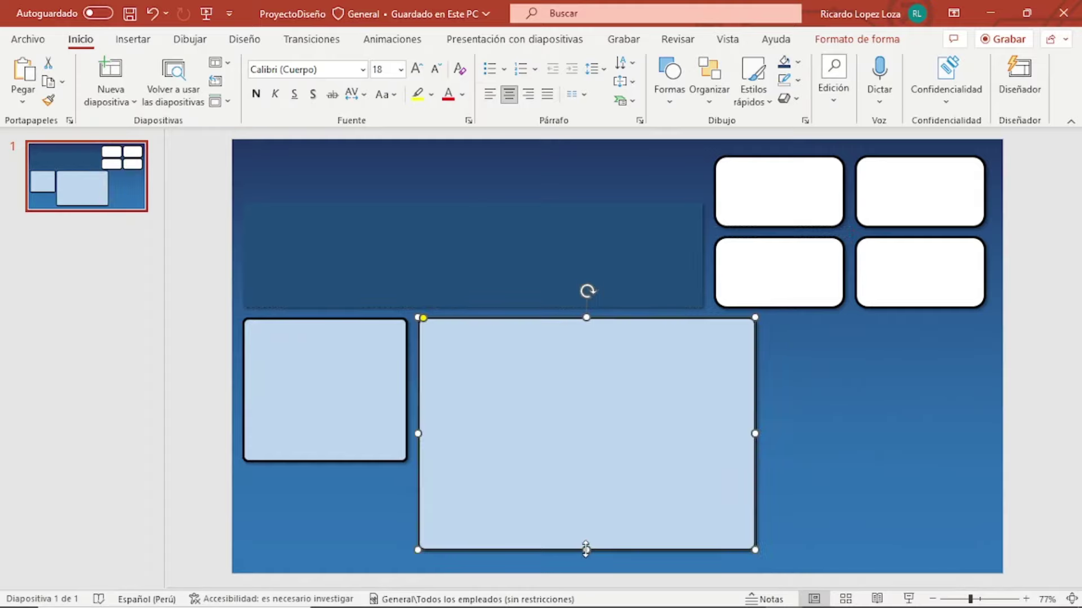
{"action": "left_click_drag", "start_coordinate": [586, 549], "coordinate": [576, 465]}
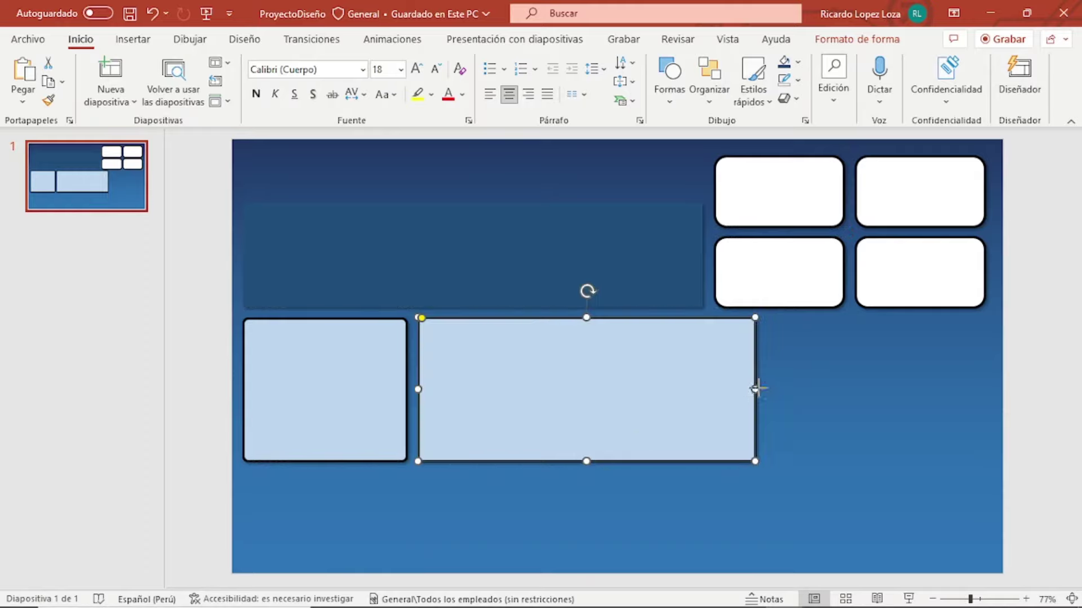
{"action": "left_click_drag", "start_coordinate": [755, 389], "coordinate": [688, 388]}
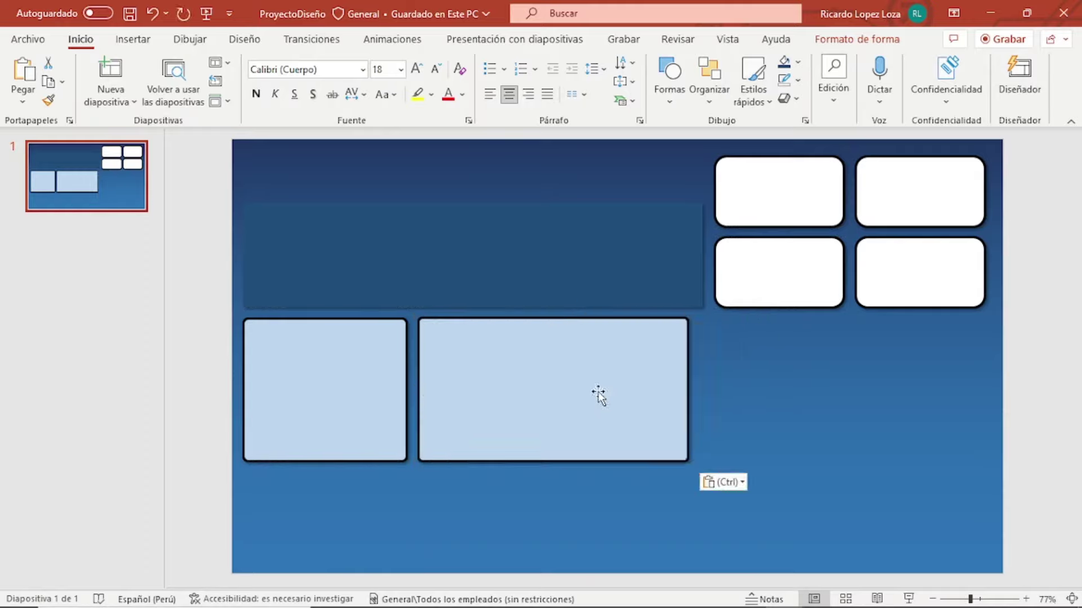
{"action": "left_click_drag", "start_coordinate": [598, 392], "coordinate": [862, 374]}
{"action": "left_click", "coordinate": [653, 386]}
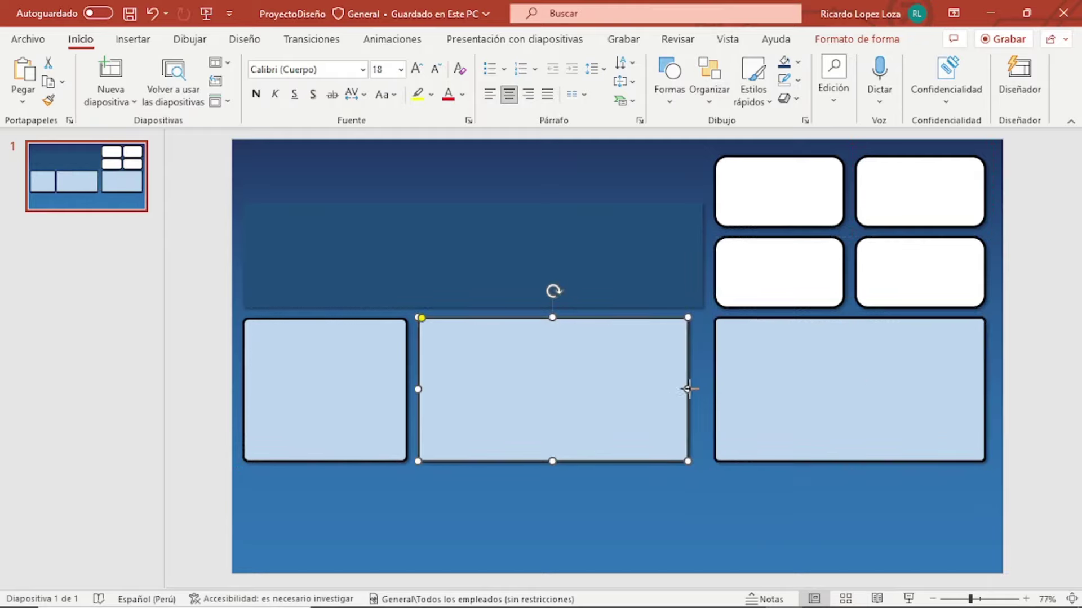
{"action": "left_click_drag", "start_coordinate": [688, 389], "coordinate": [703, 388]}
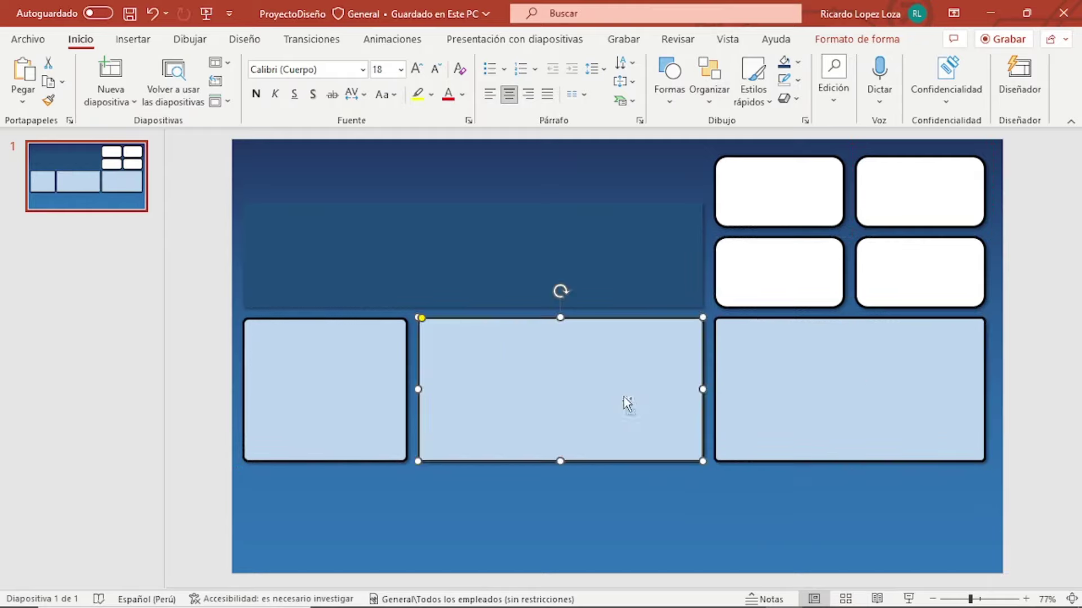
Paste a copy of the middle panel below the row and shorten all three row panels
{"action": "key", "text": "ctrl+c"}
{"action": "key", "text": "ctrl+v"}
{"action": "left_click_drag", "start_coordinate": [552, 377], "coordinate": [451, 514]}
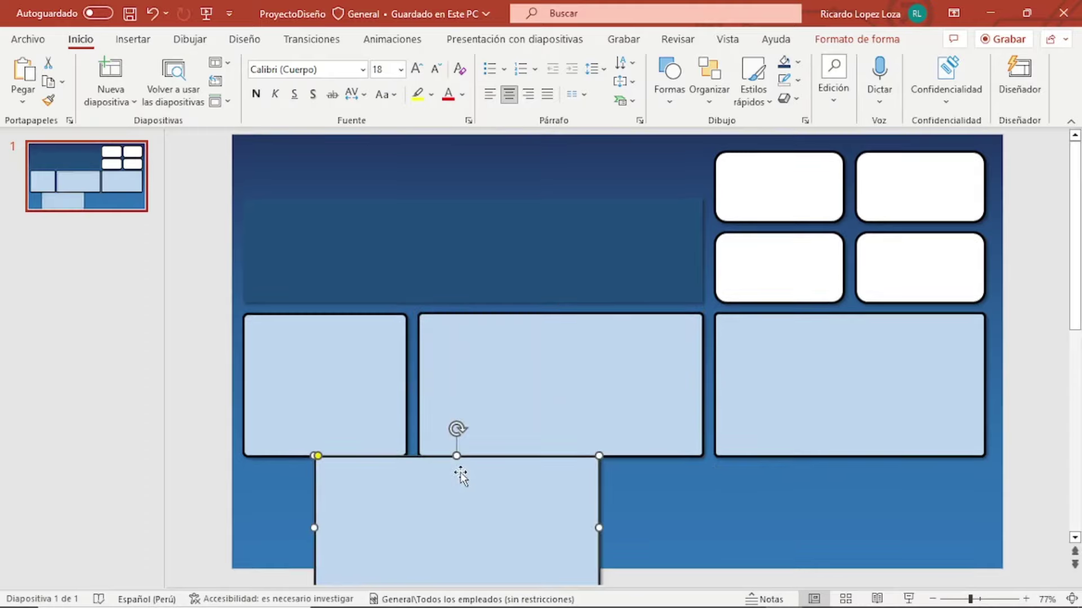
{"action": "mouse_move", "coordinate": [457, 456]}
{"action": "left_mouse_down"}
{"action": "mouse_move", "coordinate": [457, 494]}
{"action": "mouse_move", "coordinate": [401, 489]}
{"action": "left_mouse_up"}
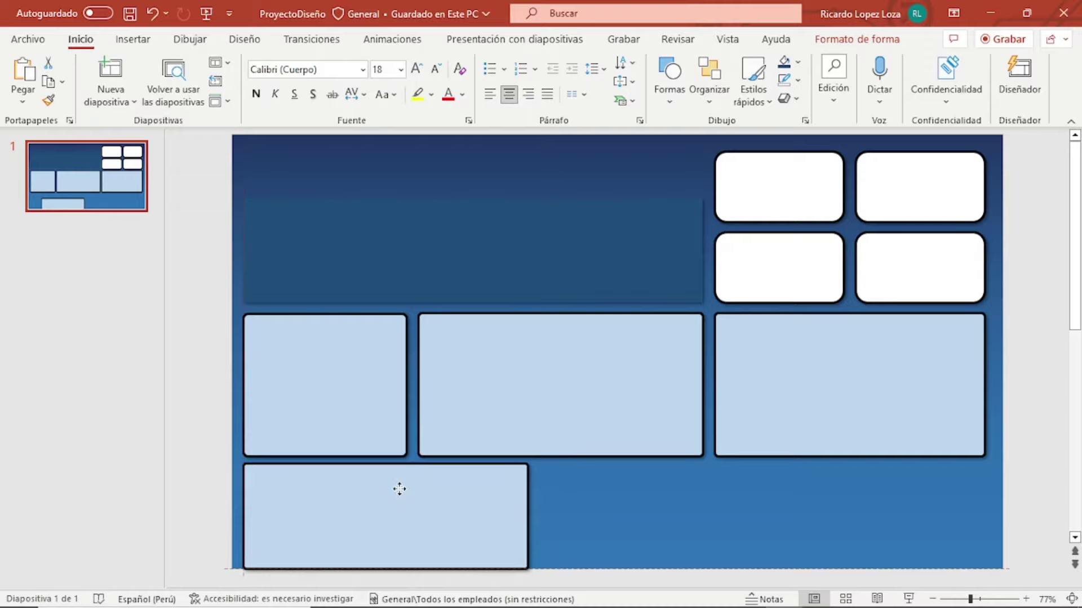
{"action": "left_click", "coordinate": [470, 410]}
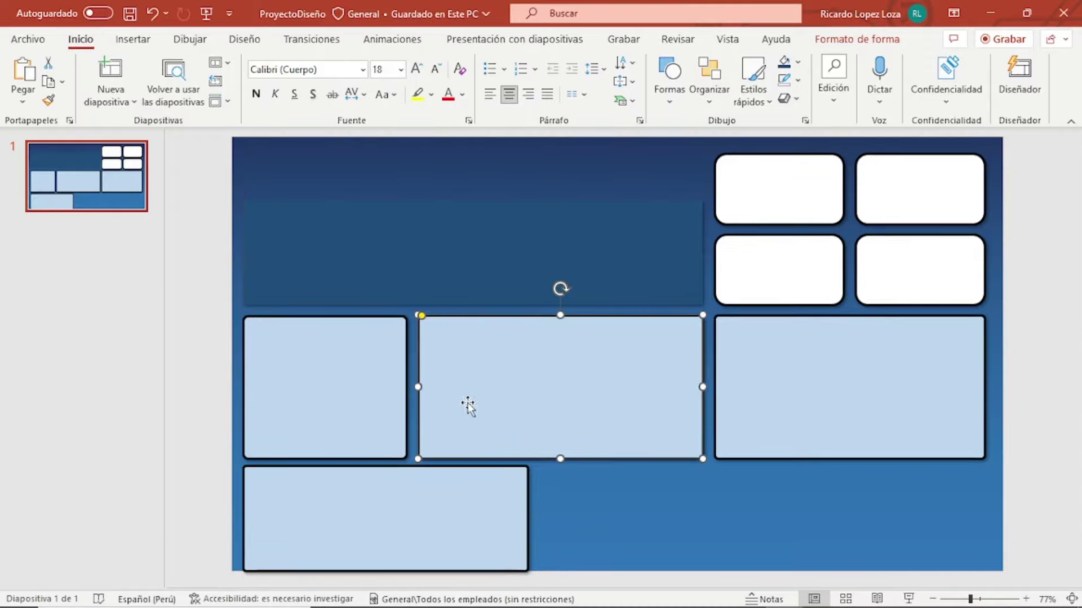
{"action": "left_click", "coordinate": [372, 411], "text": "shift"}
{"action": "left_click", "coordinate": [788, 414], "text": "shift"}
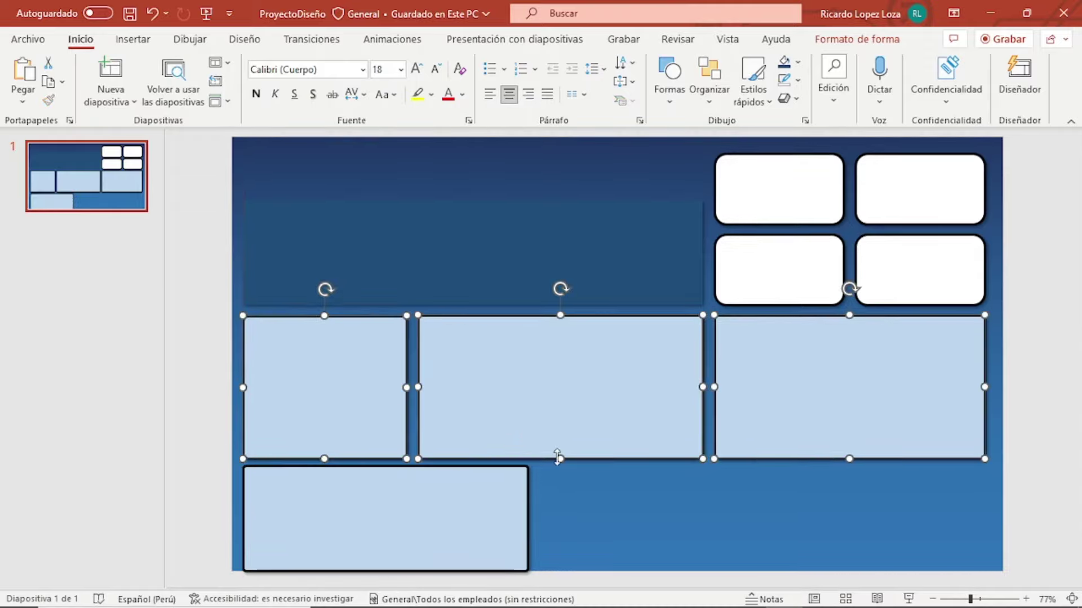
{"action": "left_click_drag", "start_coordinate": [560, 459], "coordinate": [560, 447]}
Stretch the copied panel across the full slide width down to the bottom edge
{"action": "left_click_drag", "start_coordinate": [464, 512], "coordinate": [465, 499]}
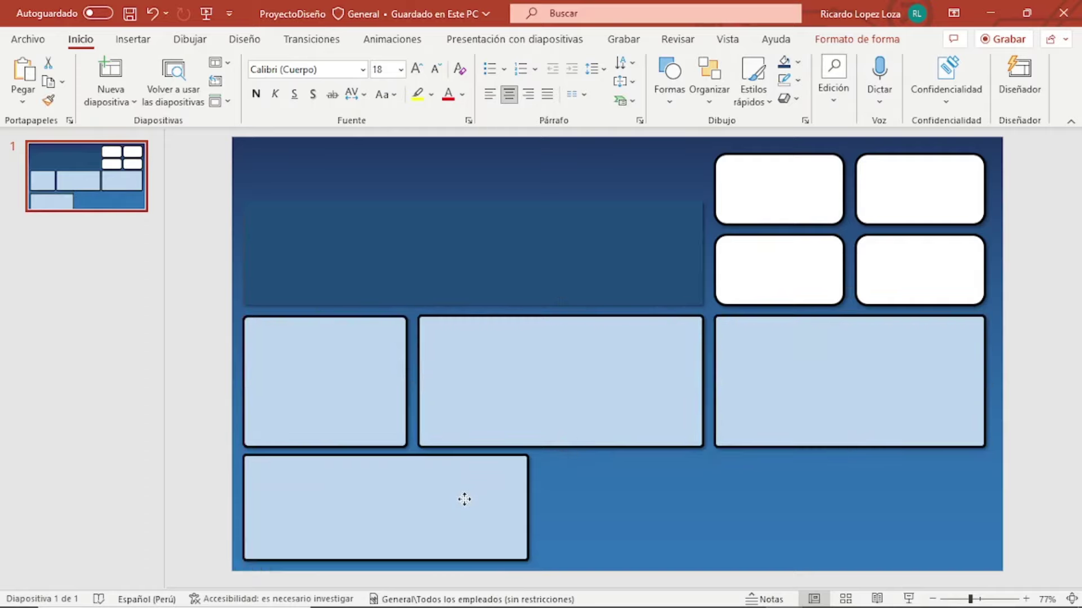
{"action": "left_click_drag", "start_coordinate": [528, 508], "coordinate": [984, 514]}
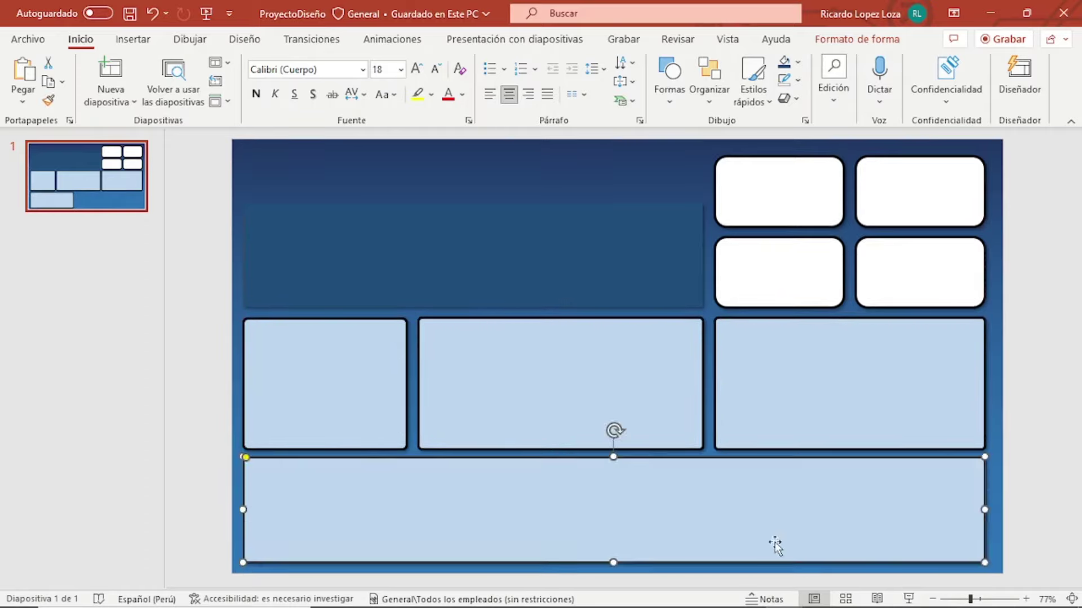
{"action": "left_click_drag", "start_coordinate": [615, 561], "coordinate": [614, 562]}
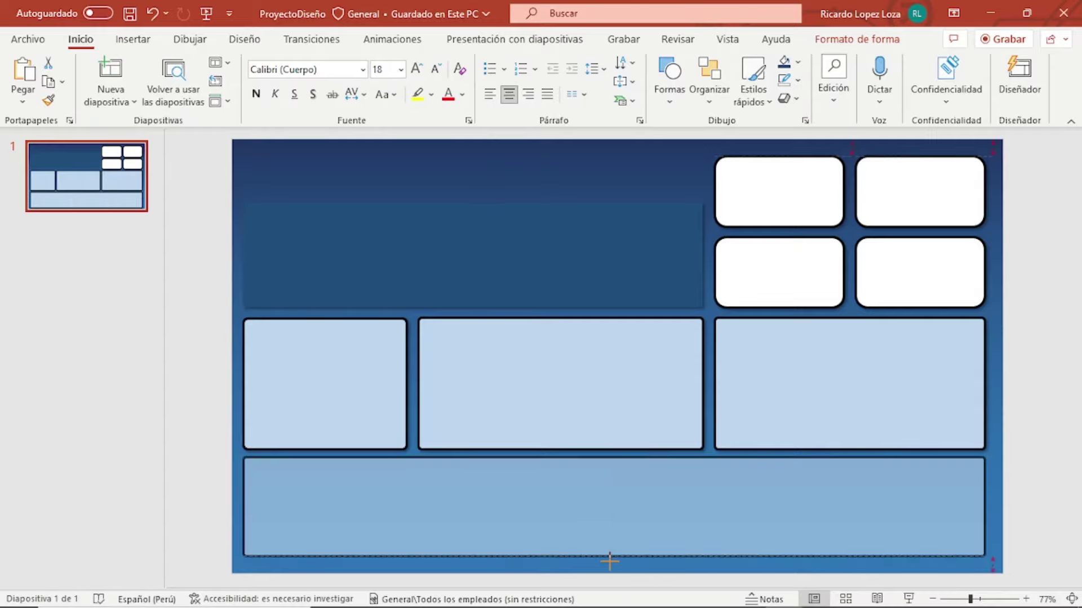
{"action": "left_click_drag", "start_coordinate": [613, 565], "coordinate": [612, 566]}
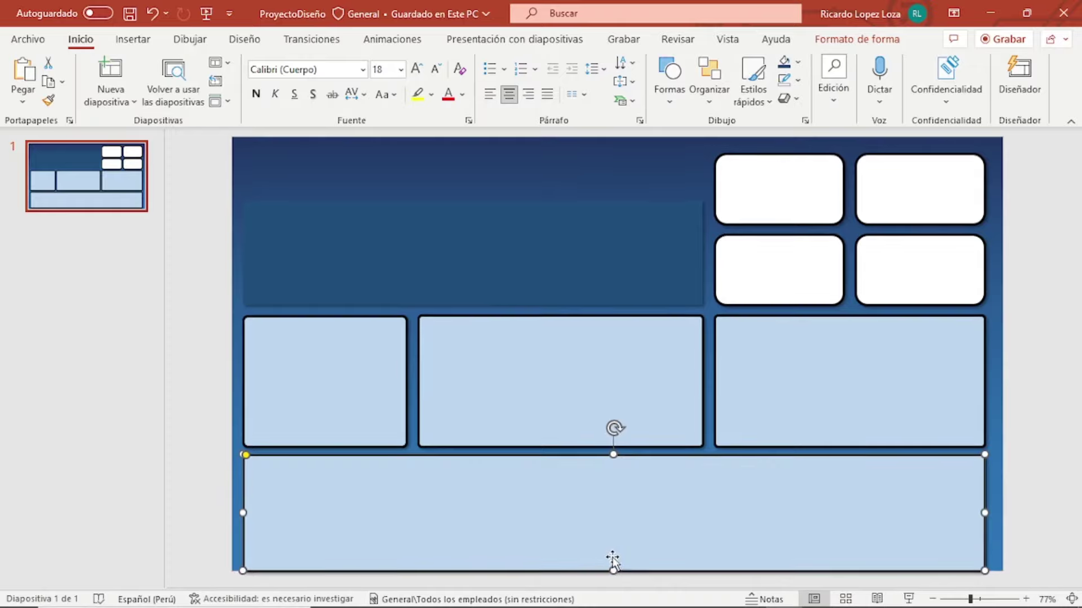
Select the four white card boxes and undo the previous change
{"action": "left_click", "coordinate": [597, 282]}
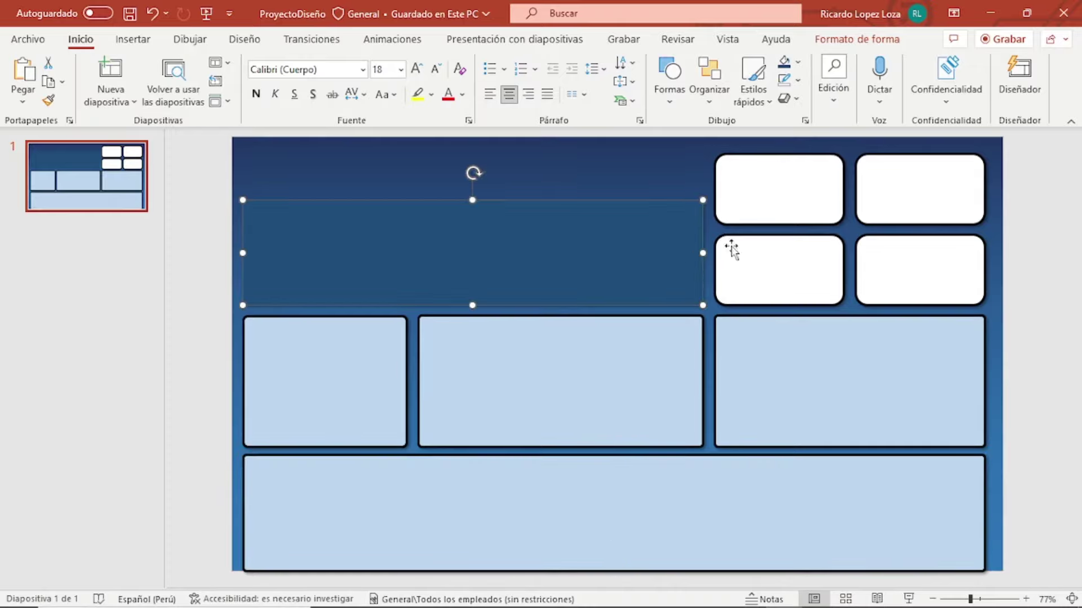
{"action": "left_click", "coordinate": [785, 194]}
{"action": "left_click", "coordinate": [909, 202], "text": "shift"}
{"action": "left_click", "coordinate": [825, 278], "text": "shift"}
{"action": "left_click", "coordinate": [933, 291], "text": "shift"}
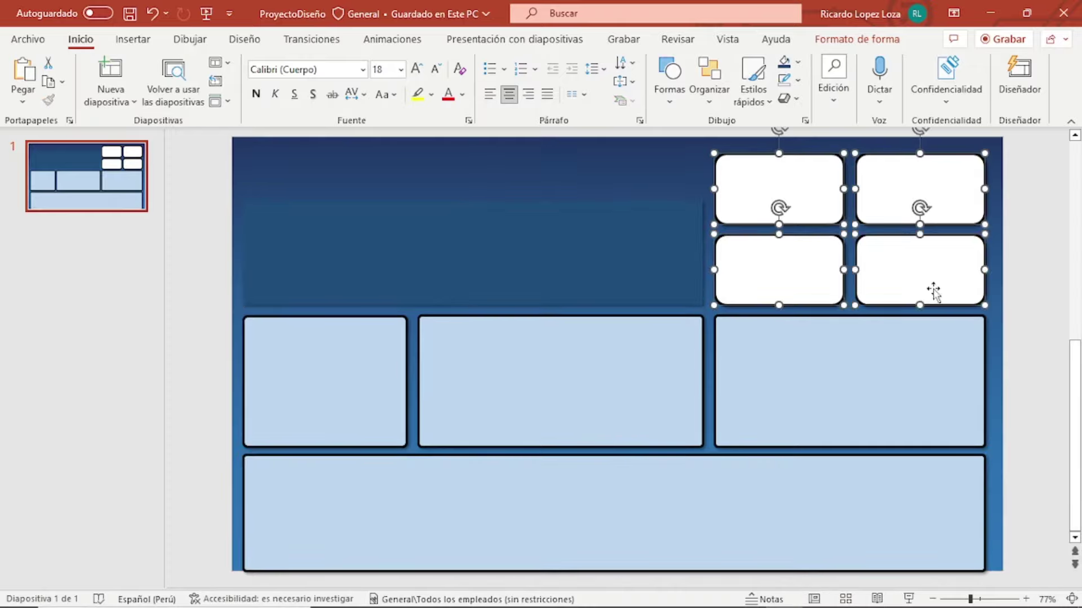
{"action": "key", "text": "ctrl+z"}
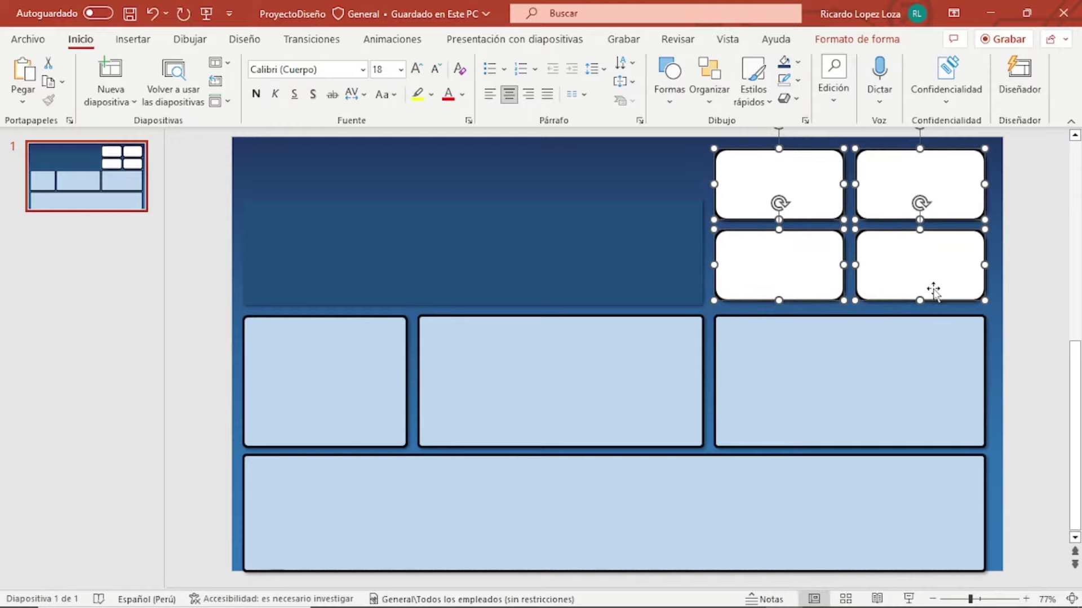
Nudge the three row panels and the wide bottom panel up two steps each
{"action": "left_click", "coordinate": [564, 285]}
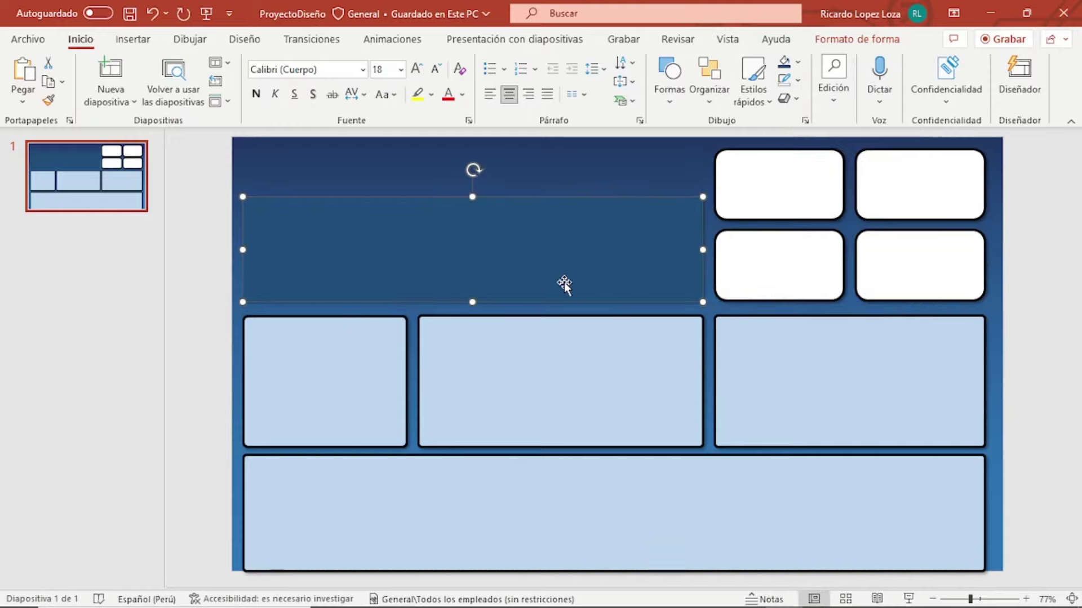
{"action": "left_click", "coordinate": [347, 382]}
{"action": "left_click", "coordinate": [585, 395], "text": "shift"}
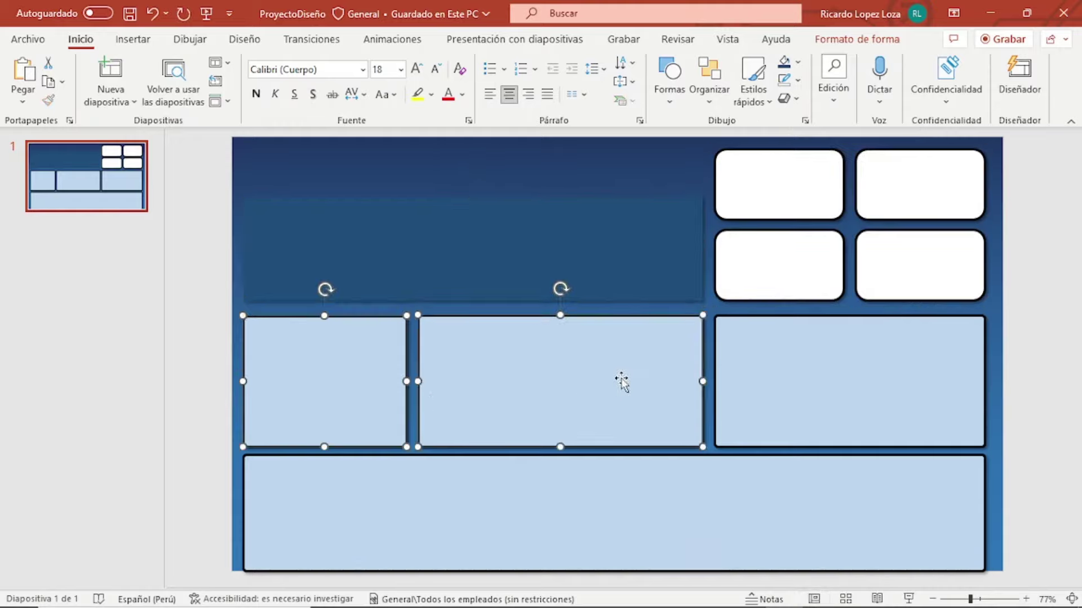
{"action": "left_click", "coordinate": [792, 394], "text": "shift"}
{"action": "key", "text": "Up"}
{"action": "key", "text": "Up"}
{"action": "key", "text": "Up"}
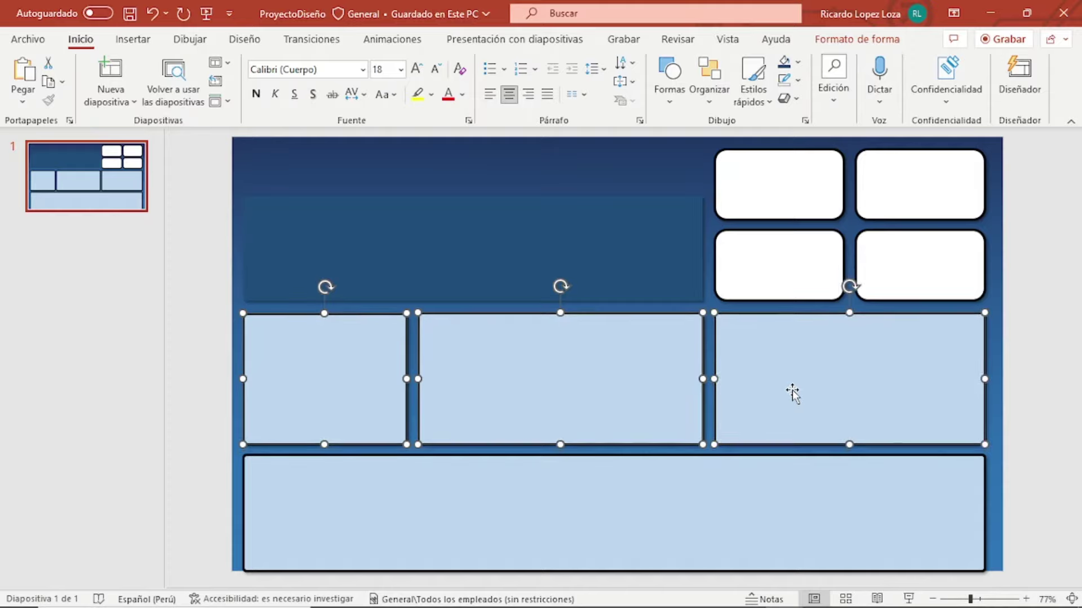
{"action": "key", "text": "Up"}
{"action": "key", "text": "Up"}
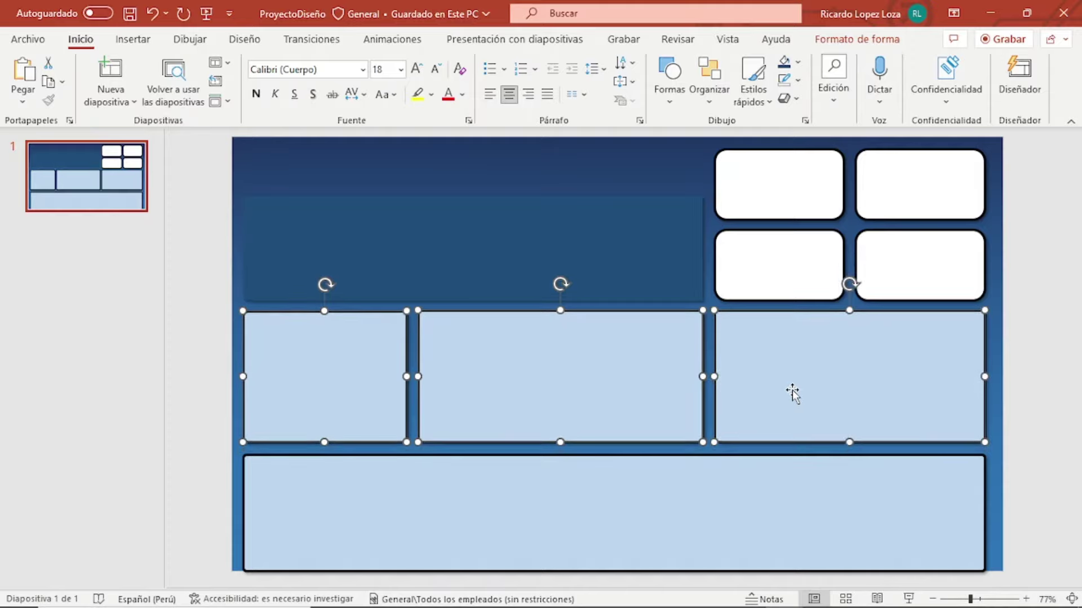
{"action": "left_click", "coordinate": [674, 523]}
{"action": "key", "text": "Up"}
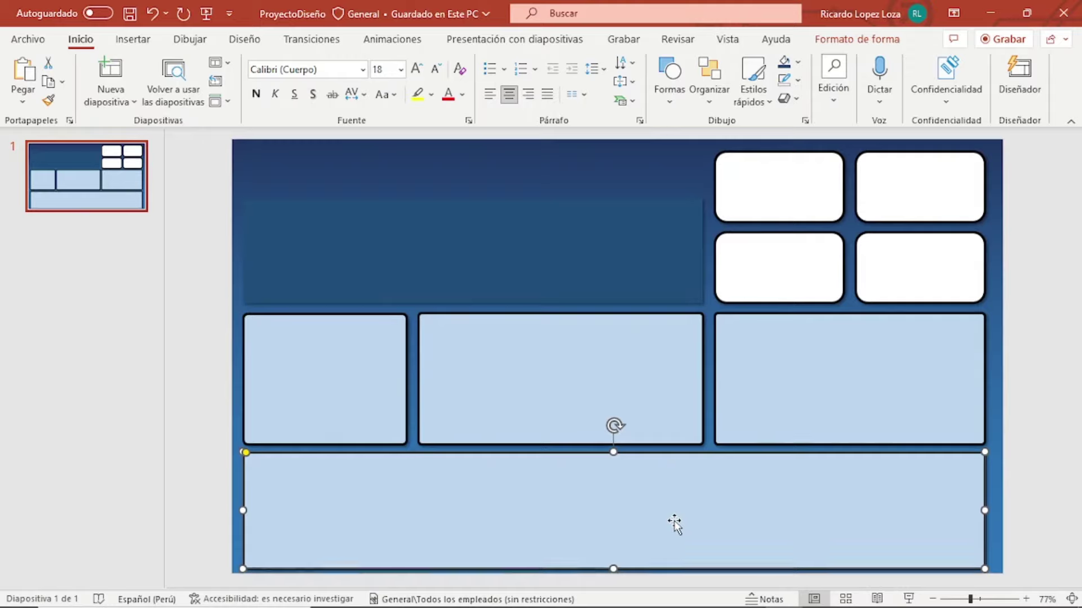
{"action": "key", "text": "Up"}
{"action": "key", "text": "Up"}
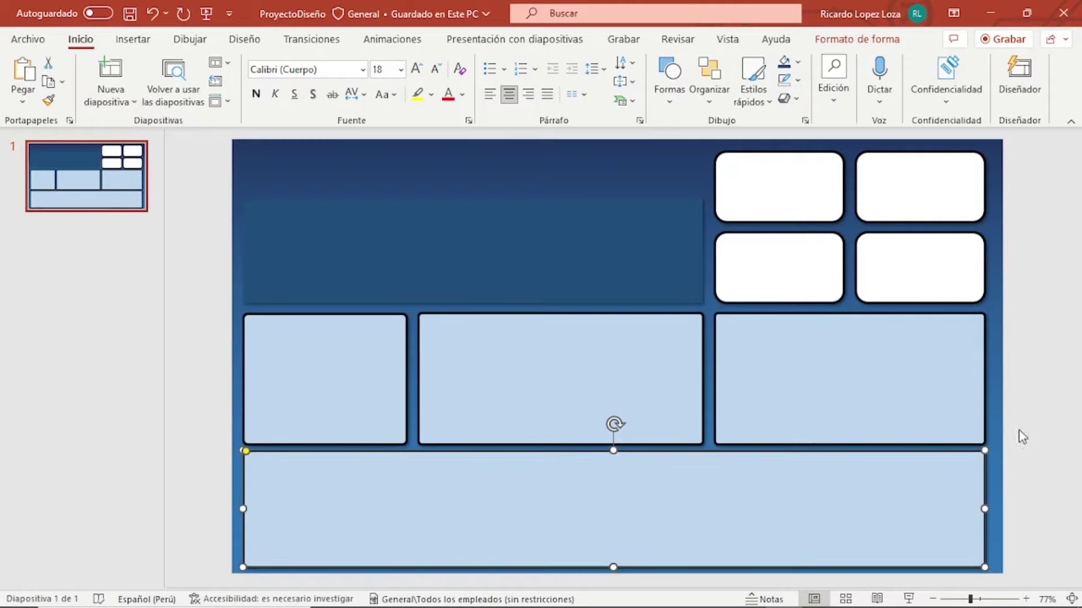
{"action": "left_click", "coordinate": [996, 400]}
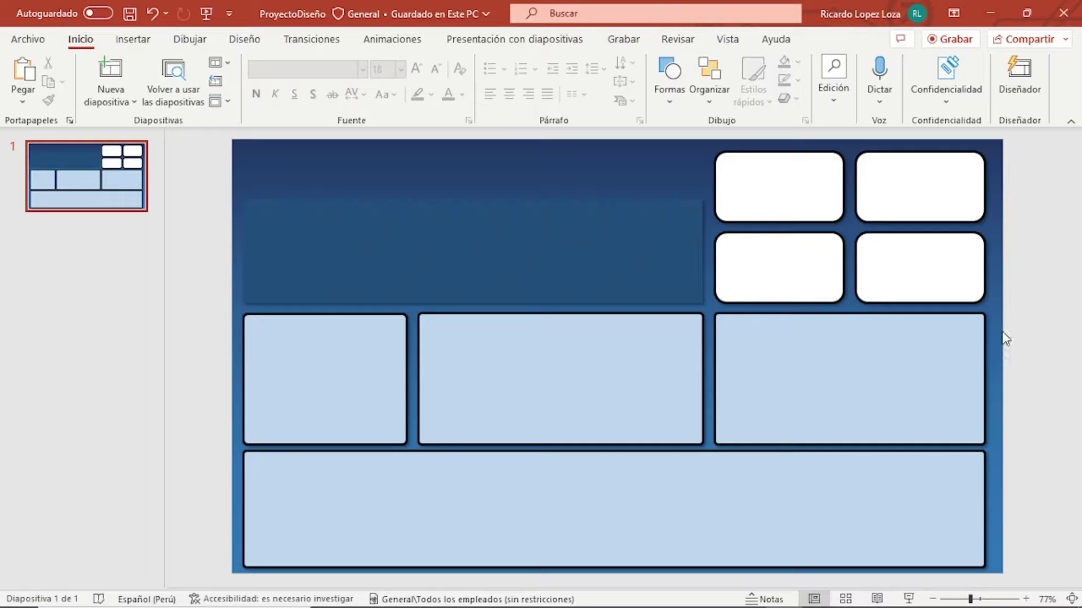
Top-align the three light-blue row panels and distribute them horizontally
{"action": "left_click", "coordinate": [380, 366]}
{"action": "left_click", "coordinate": [560, 379]}
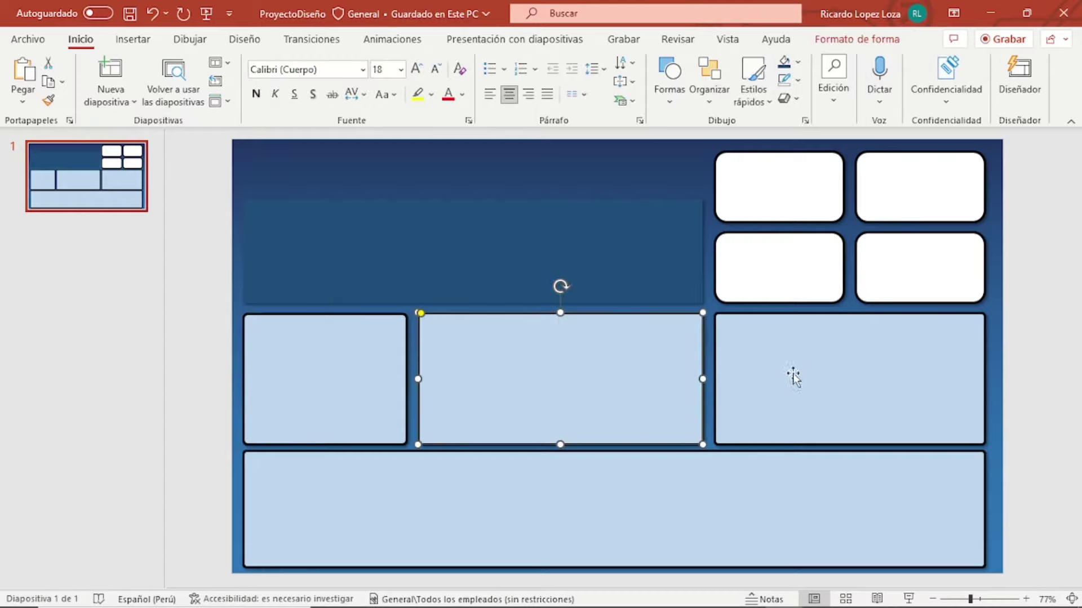
{"action": "left_click", "coordinate": [792, 376], "text": "shift"}
{"action": "left_click", "coordinate": [355, 379], "text": "shift"}
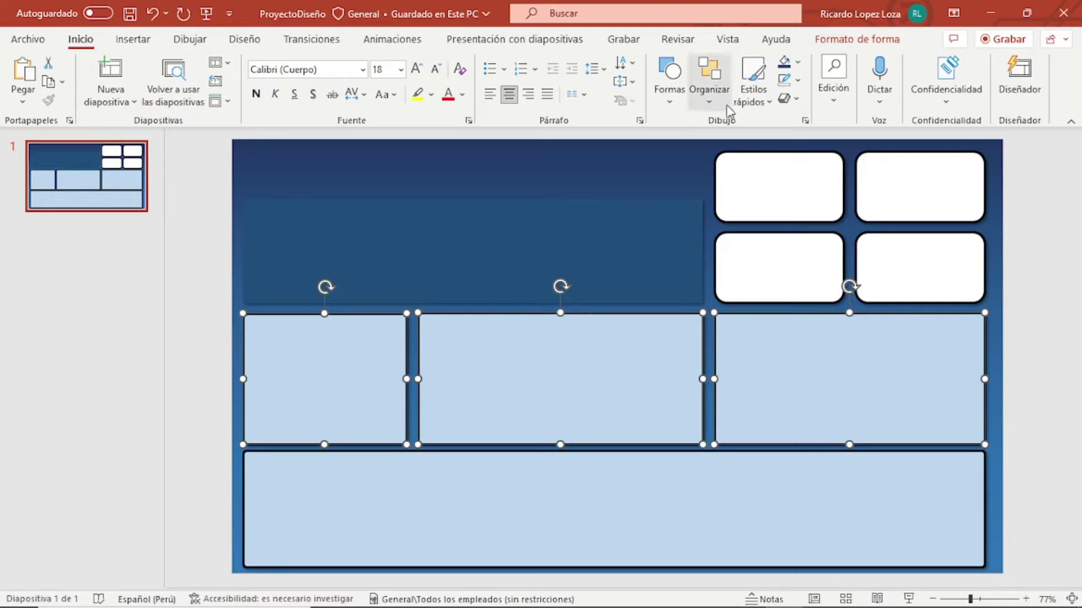
{"action": "left_click", "coordinate": [886, 45]}
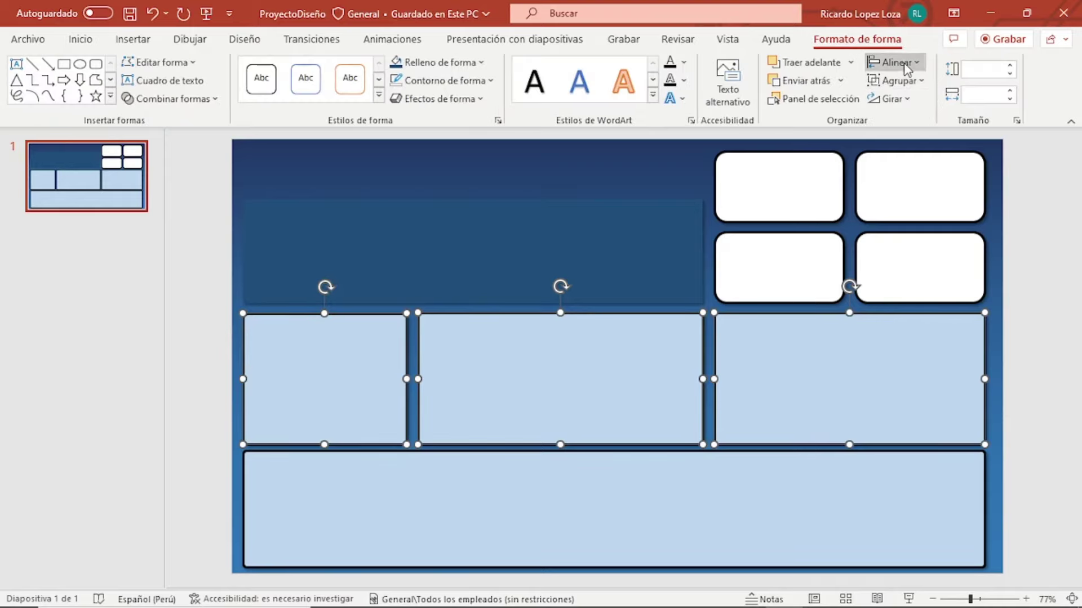
{"action": "left_click", "coordinate": [896, 62]}
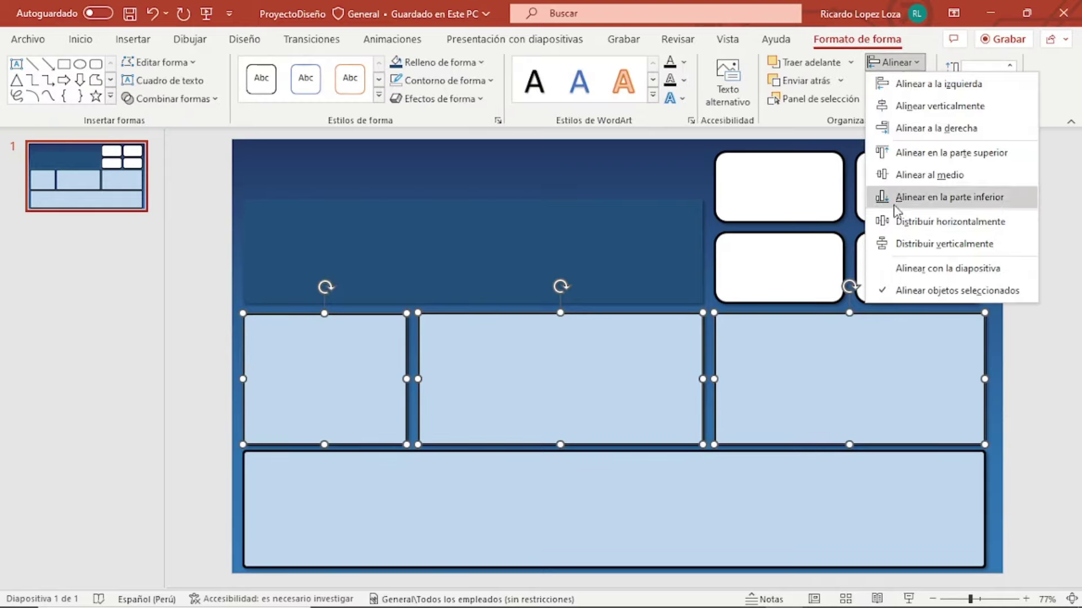
{"action": "left_click", "coordinate": [965, 160]}
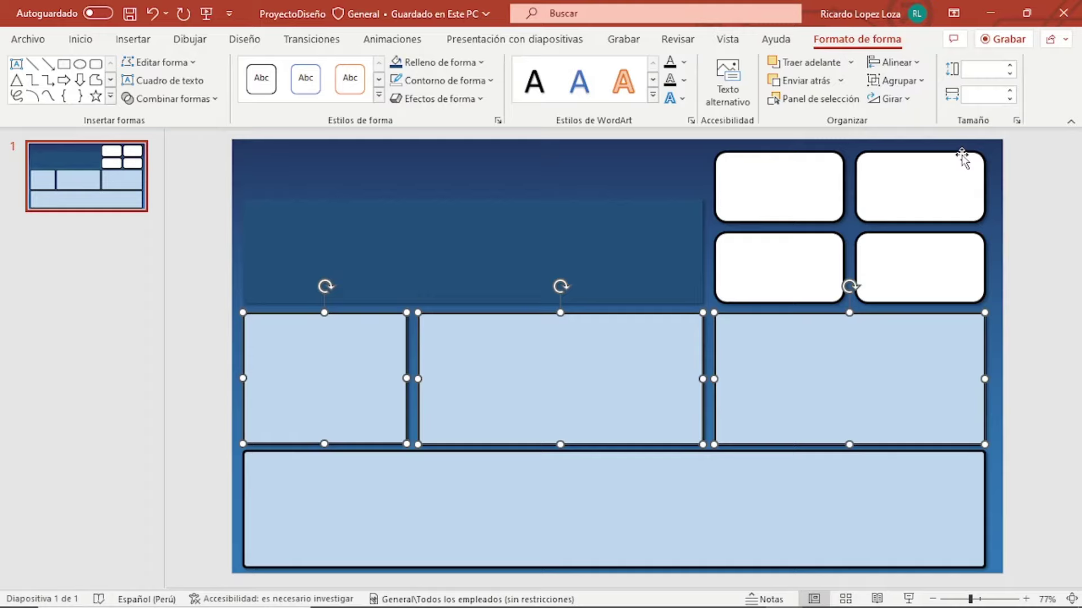
{"action": "left_click", "coordinate": [899, 62]}
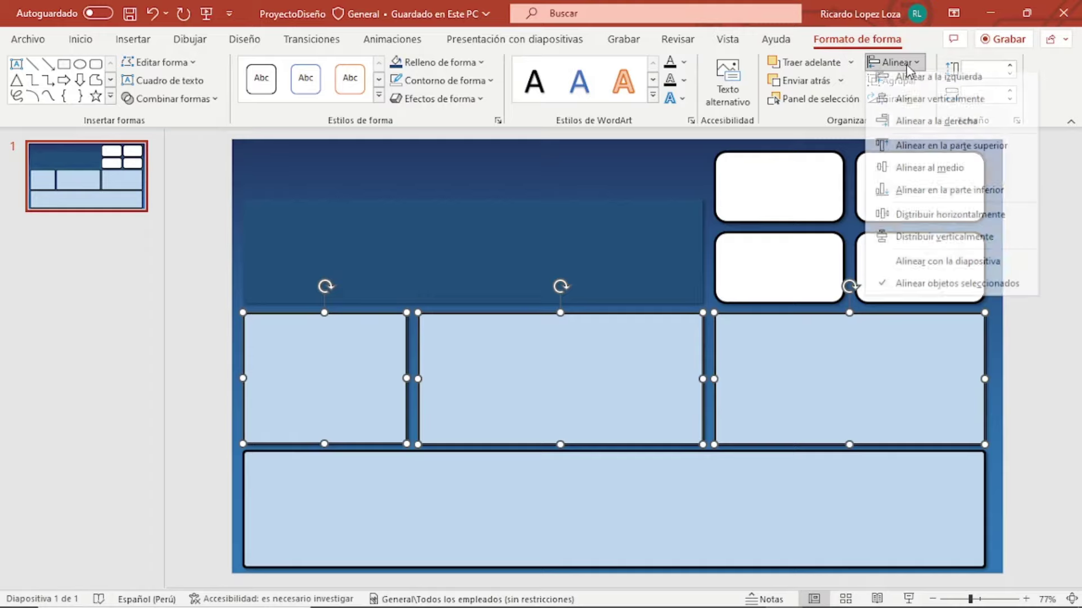
{"action": "left_click", "coordinate": [958, 224]}
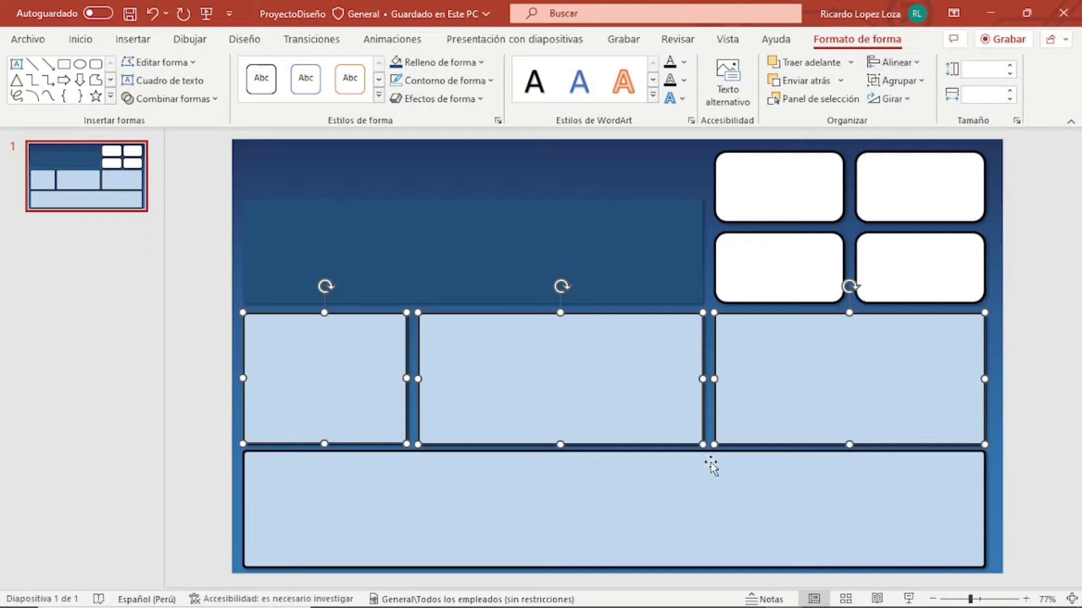
{"action": "left_click", "coordinate": [1004, 313]}
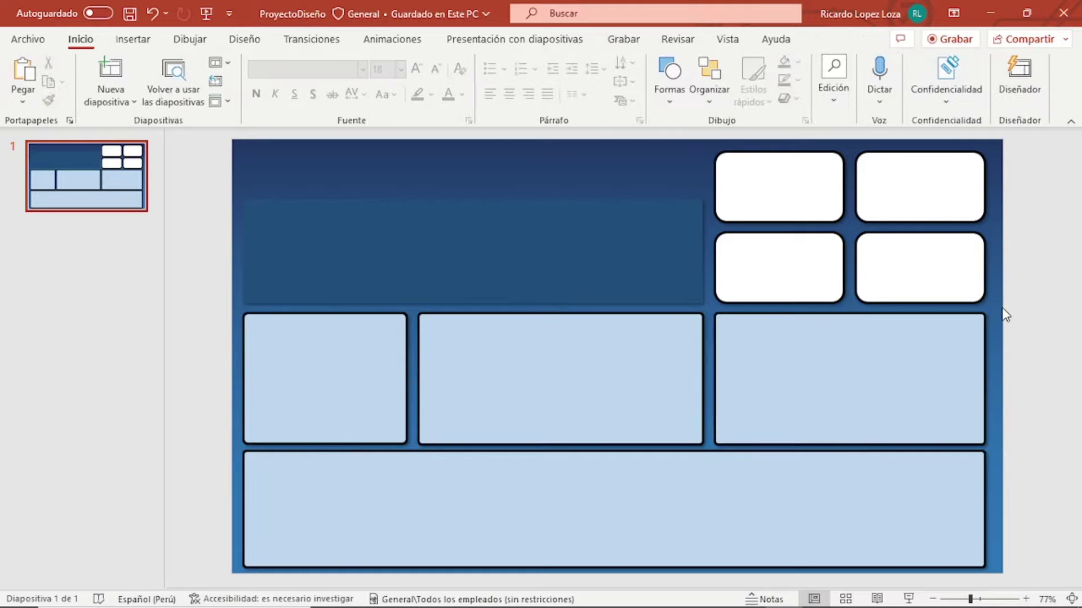
Save the presentation as PNG images in the DASHBOARD folder, exporting all slides
{"action": "left_click", "coordinate": [48, 46]}
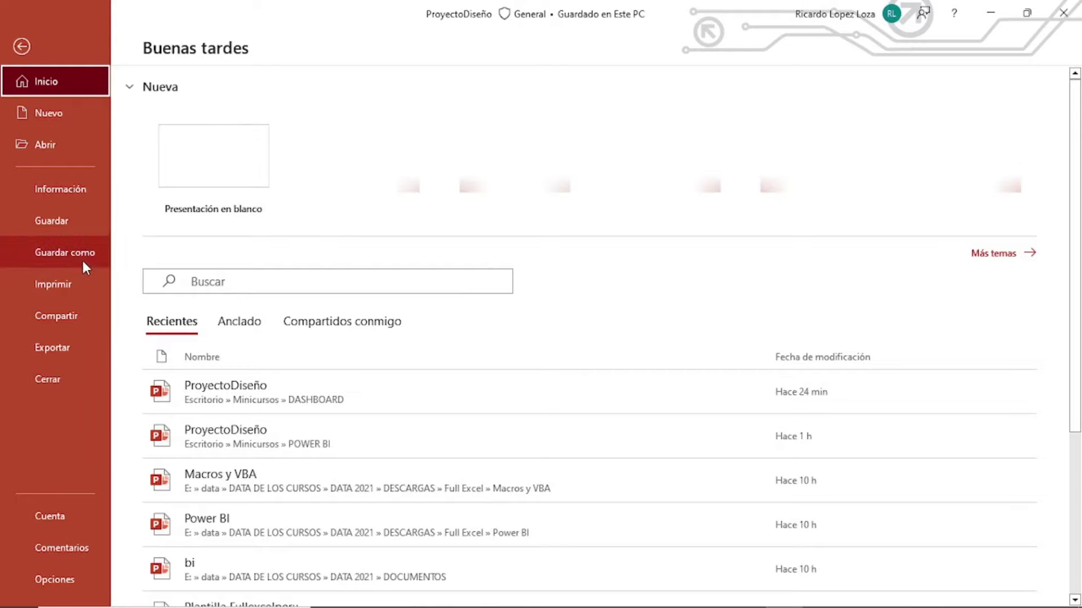
{"action": "left_click", "coordinate": [83, 261]}
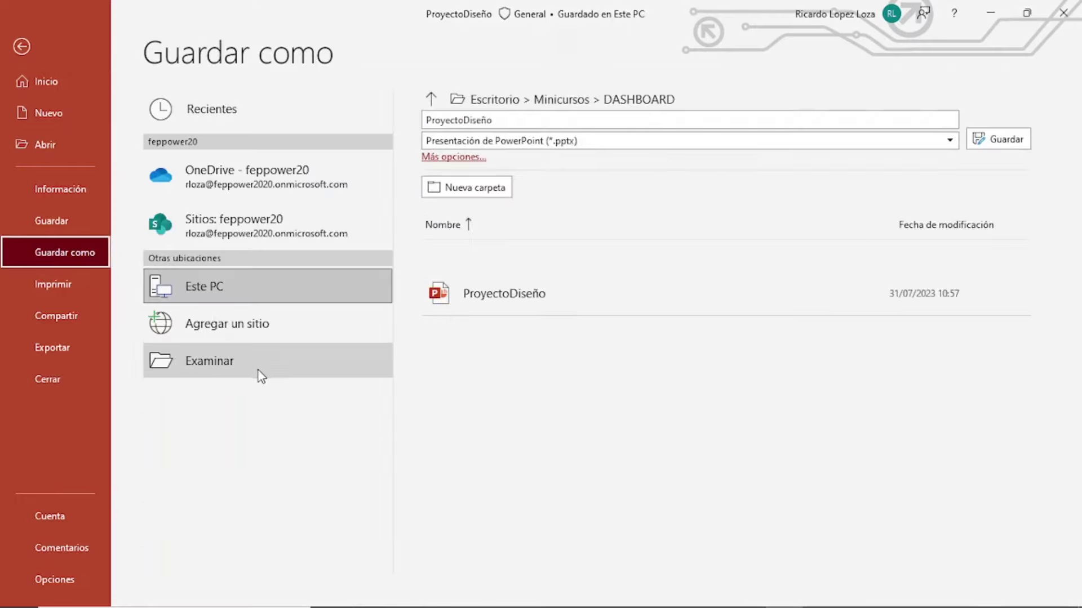
{"action": "left_click", "coordinate": [261, 375]}
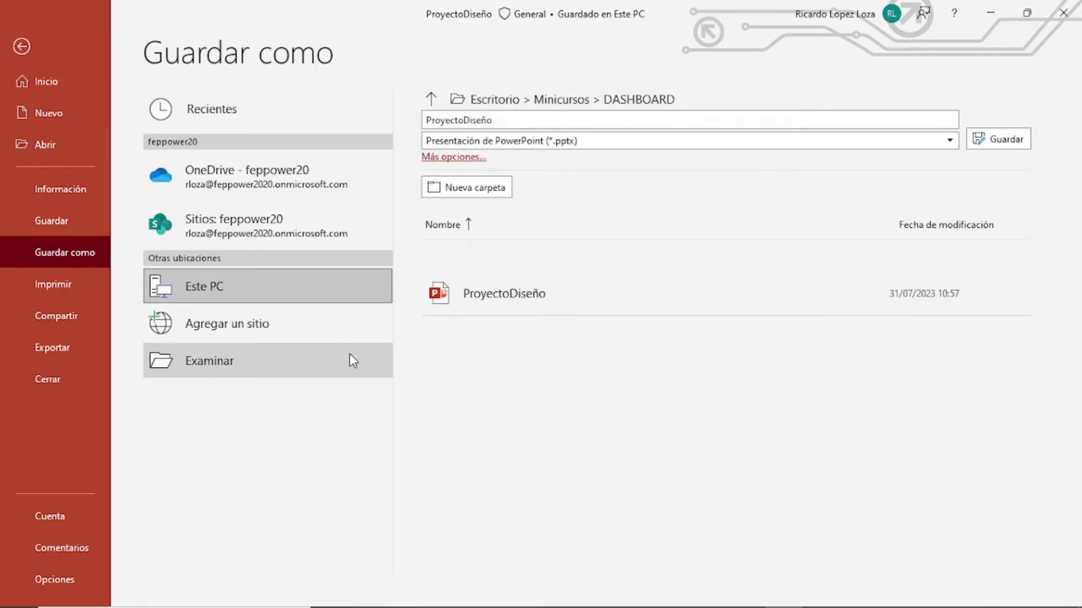
{"action": "left_click", "coordinate": [337, 326]}
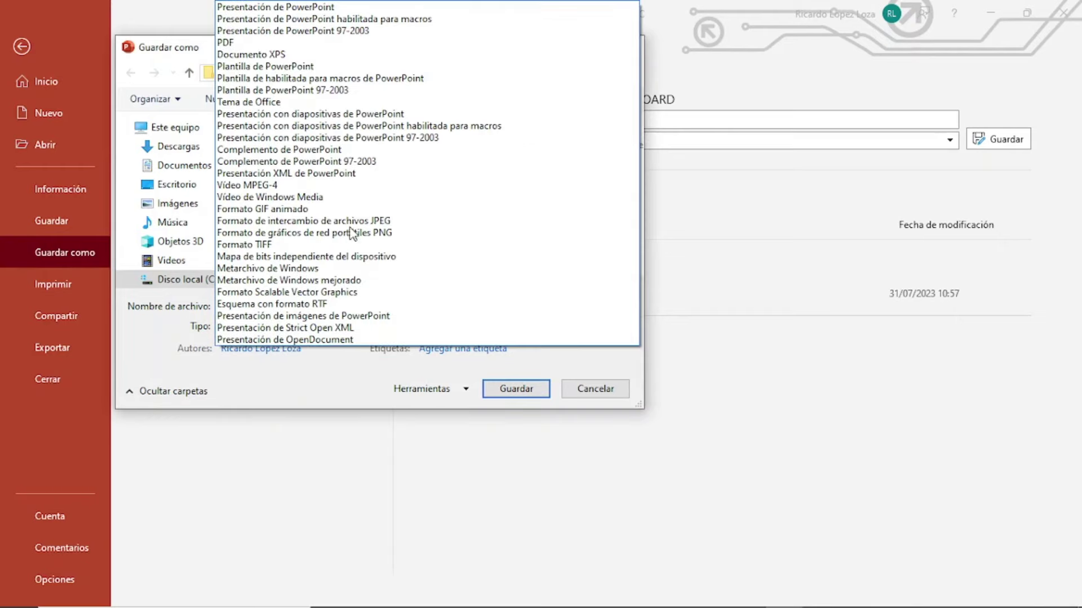
{"action": "left_click", "coordinate": [399, 235]}
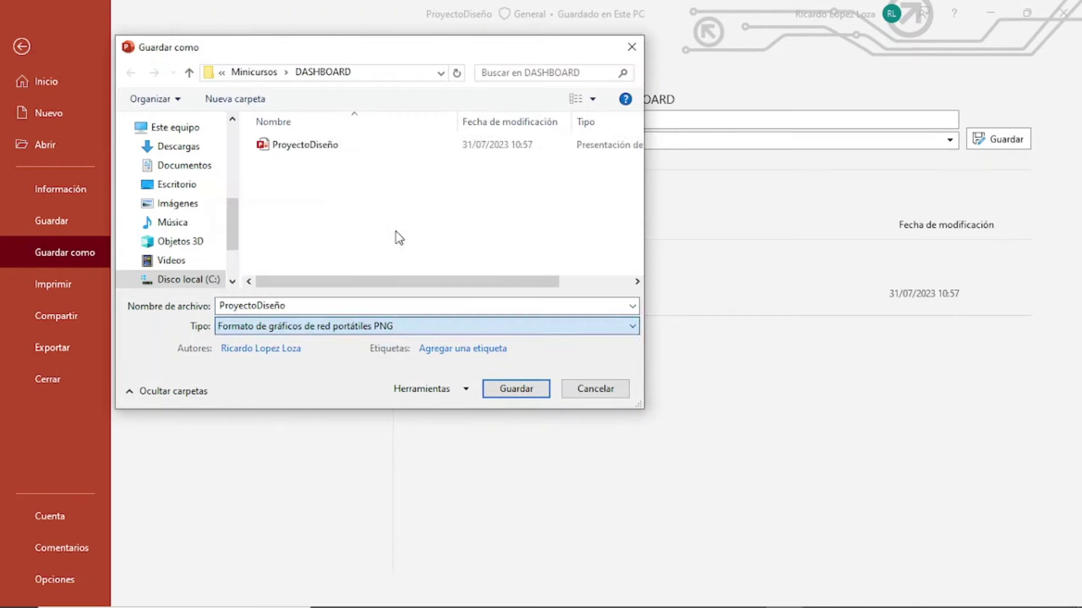
{"action": "left_click", "coordinate": [293, 304]}
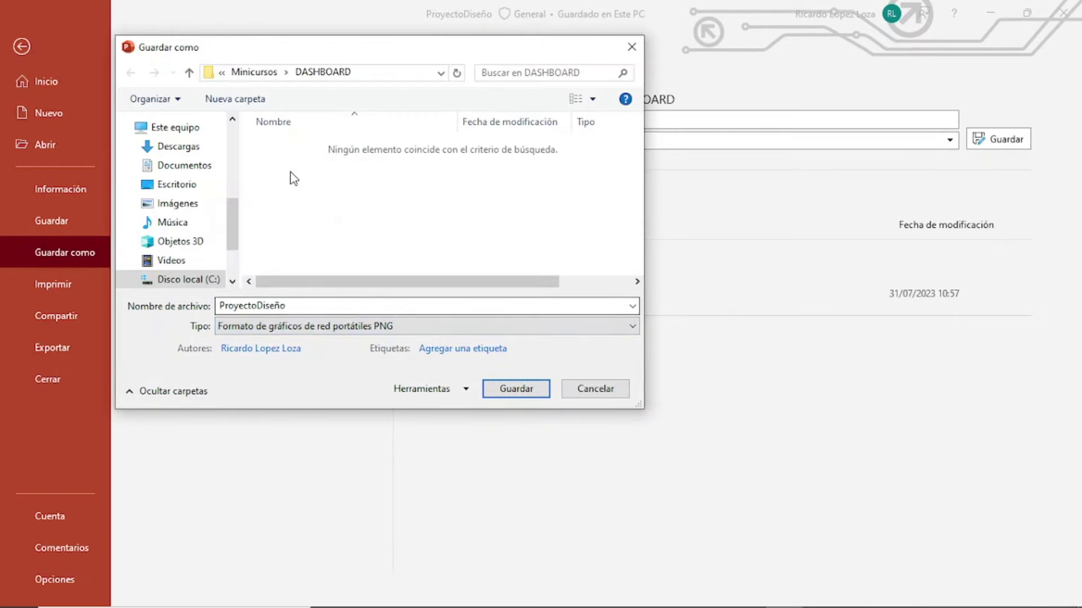
{"action": "left_click", "coordinate": [513, 387]}
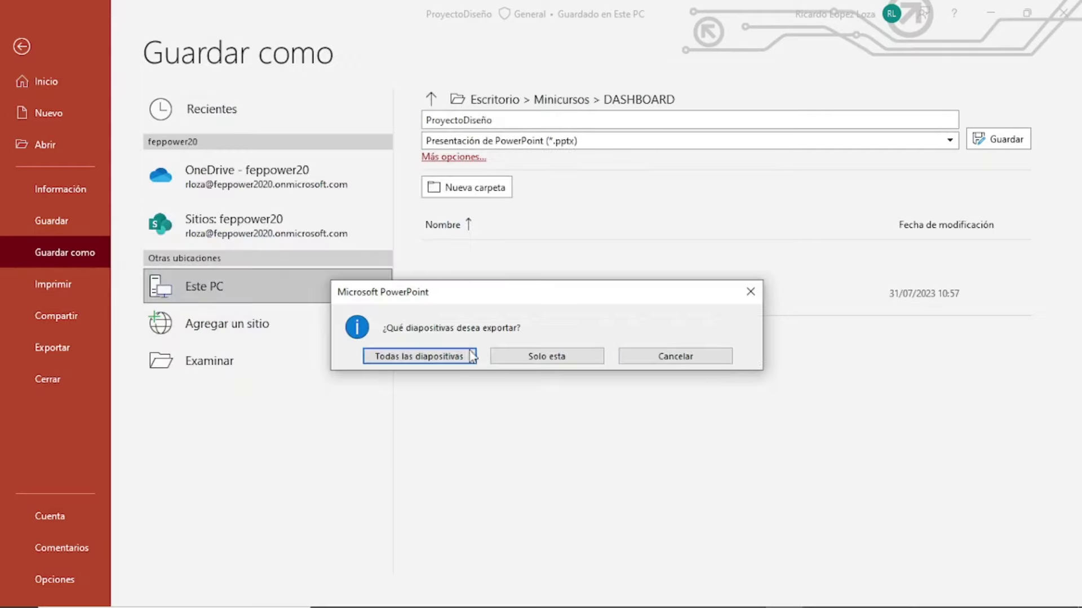
{"action": "left_click", "coordinate": [544, 357]}
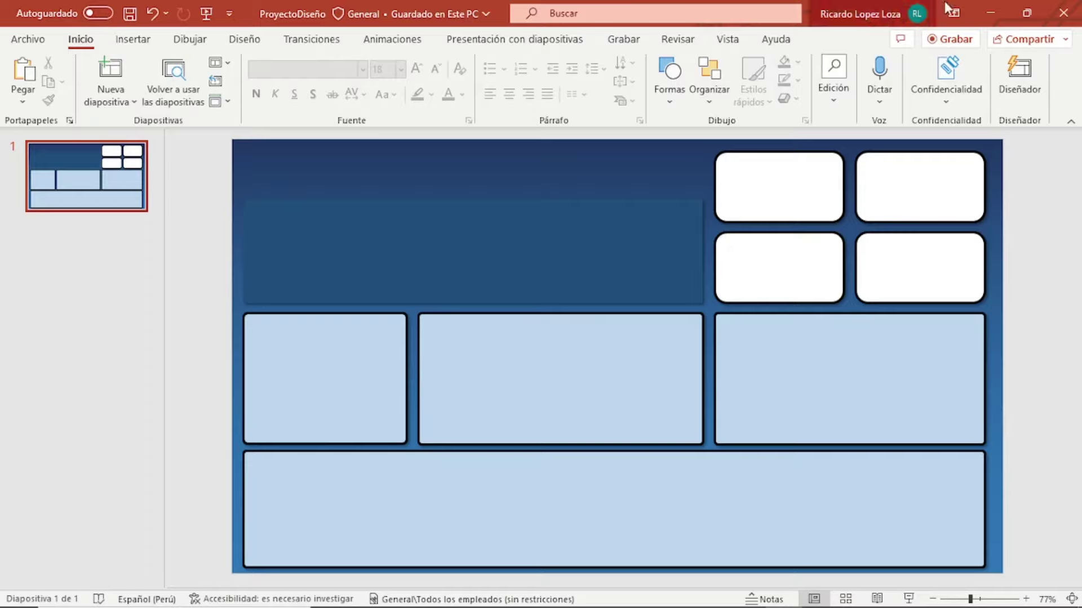
Close PowerPoint, dismissing the save prompt, and add a new blank sheet to the Excel workbook
{"action": "left_click", "coordinate": [1063, 20]}
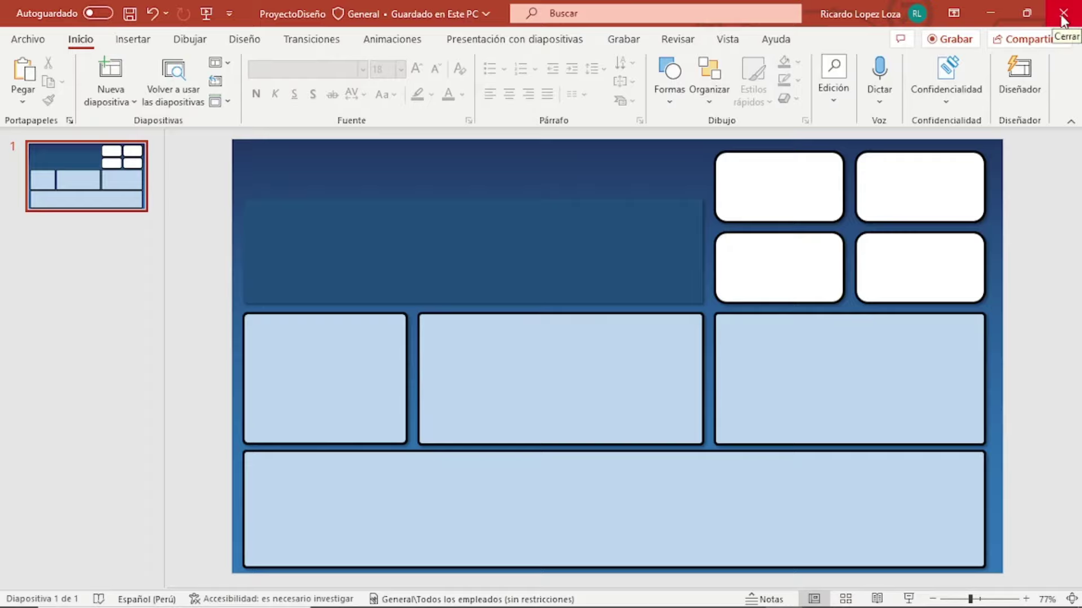
{"action": "left_click", "coordinate": [517, 355]}
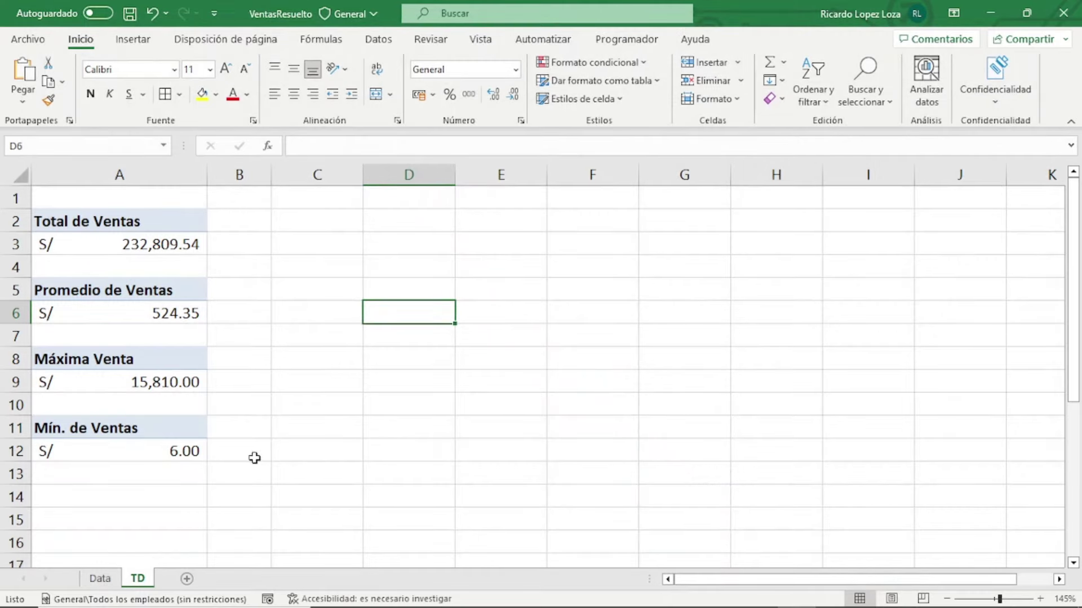
{"action": "left_click", "coordinate": [187, 579]}
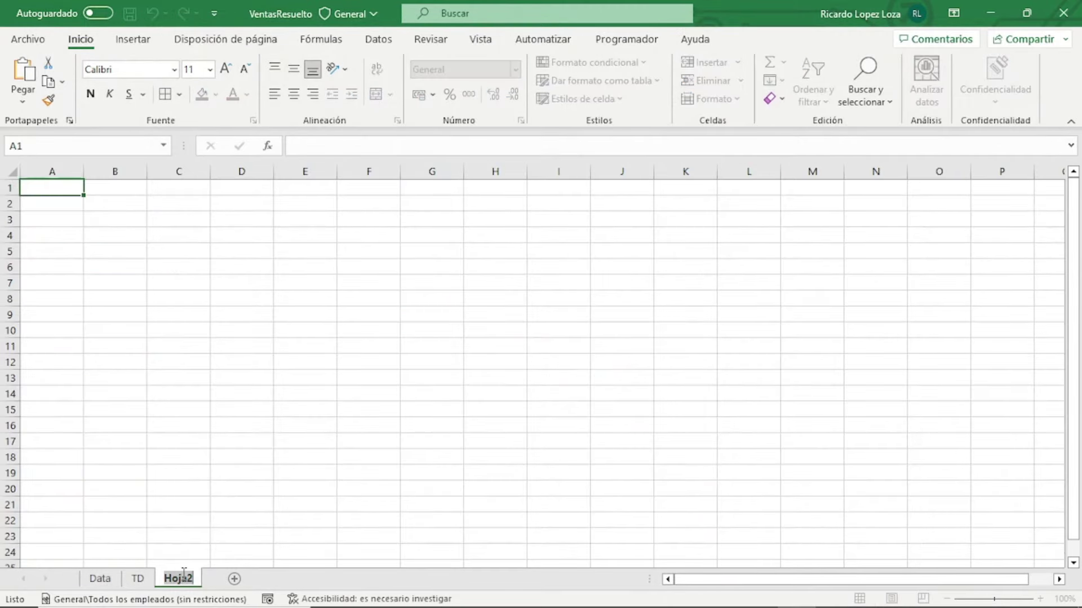
Type 'Dashboard' as the new sheet tab's name, then select cell A2
{"action": "type", "text": "D"}
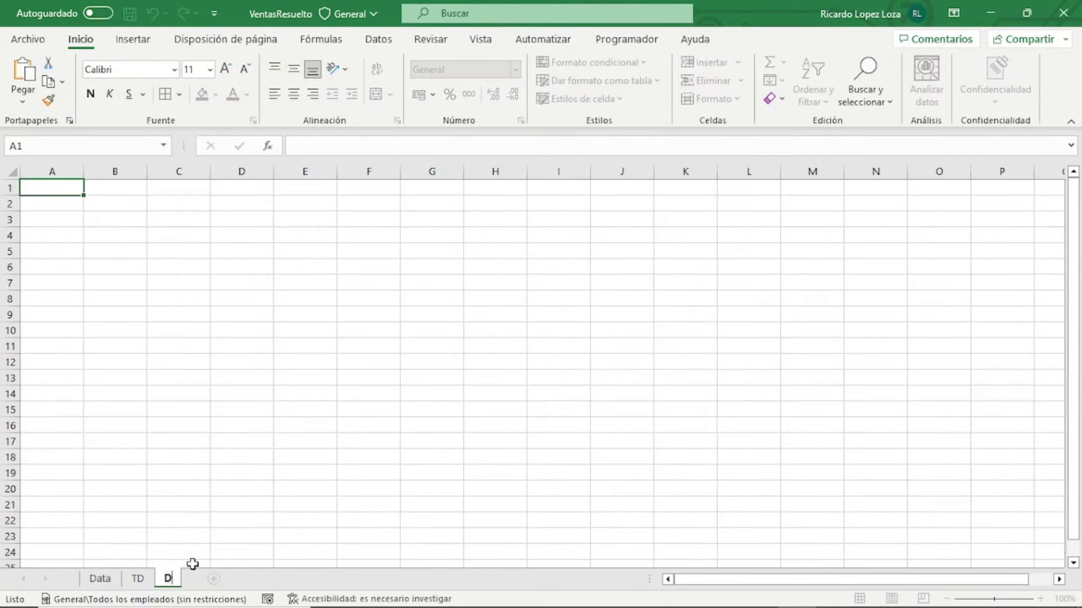
{"action": "type", "text": "ashboard"}
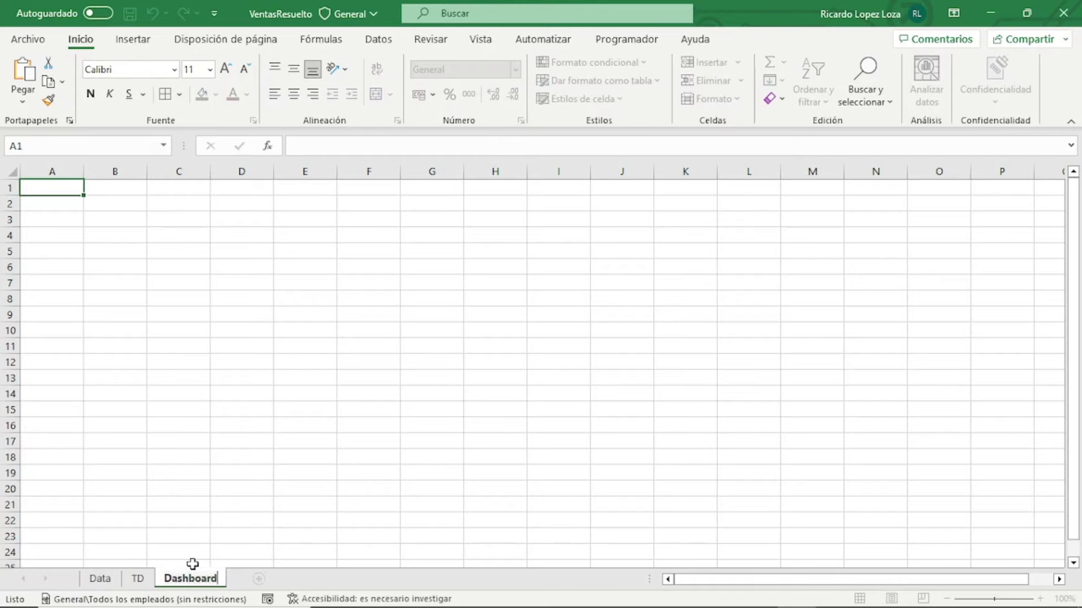
{"action": "key", "text": "Return"}
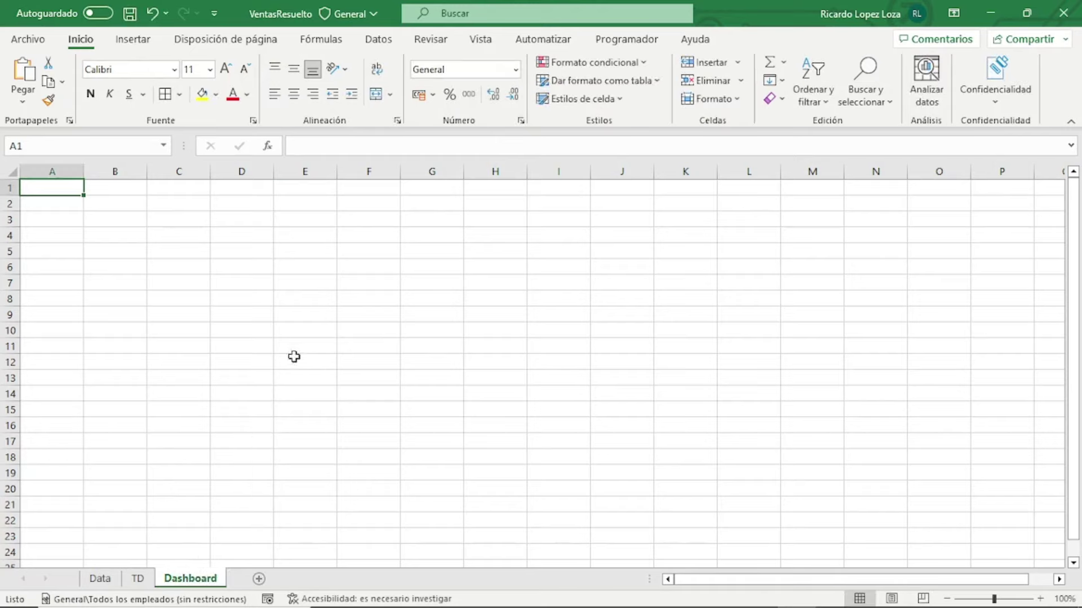
{"action": "left_click", "coordinate": [294, 357]}
{"action": "left_click", "coordinate": [65, 202]}
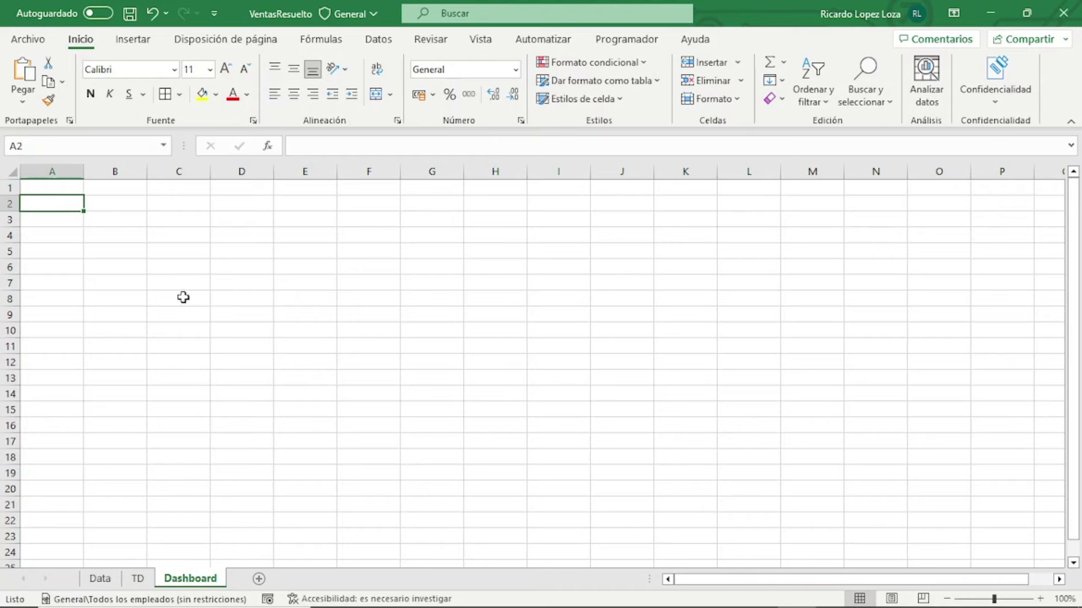
Insert the ProyectoDiseño image from Escritorio > Minicursos > DASHBOARD onto the Dashboard sheet
{"action": "left_click", "coordinate": [133, 39]}
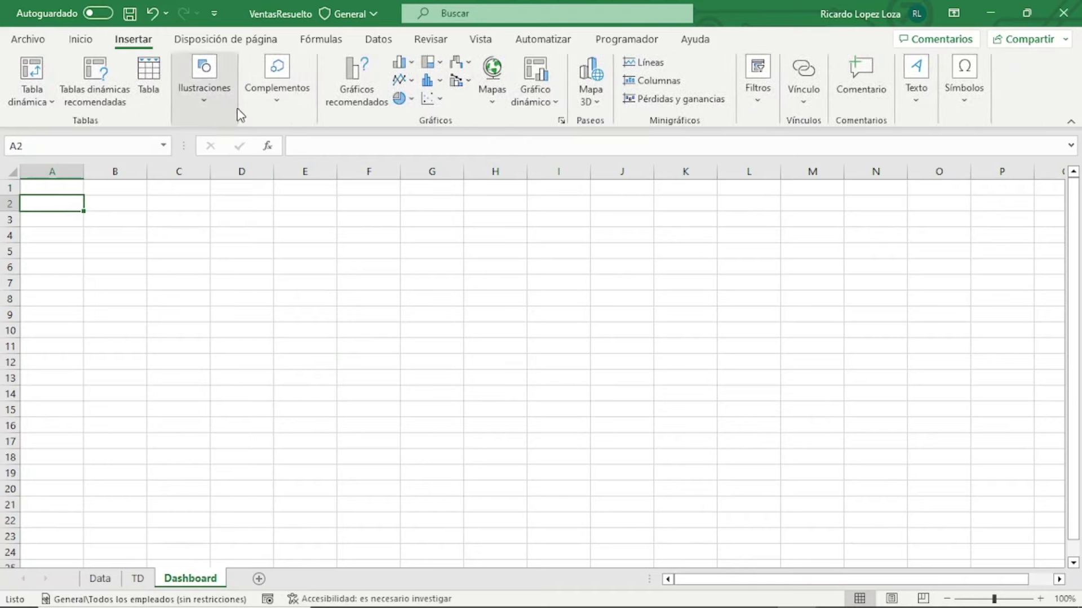
{"action": "left_click", "coordinate": [210, 105]}
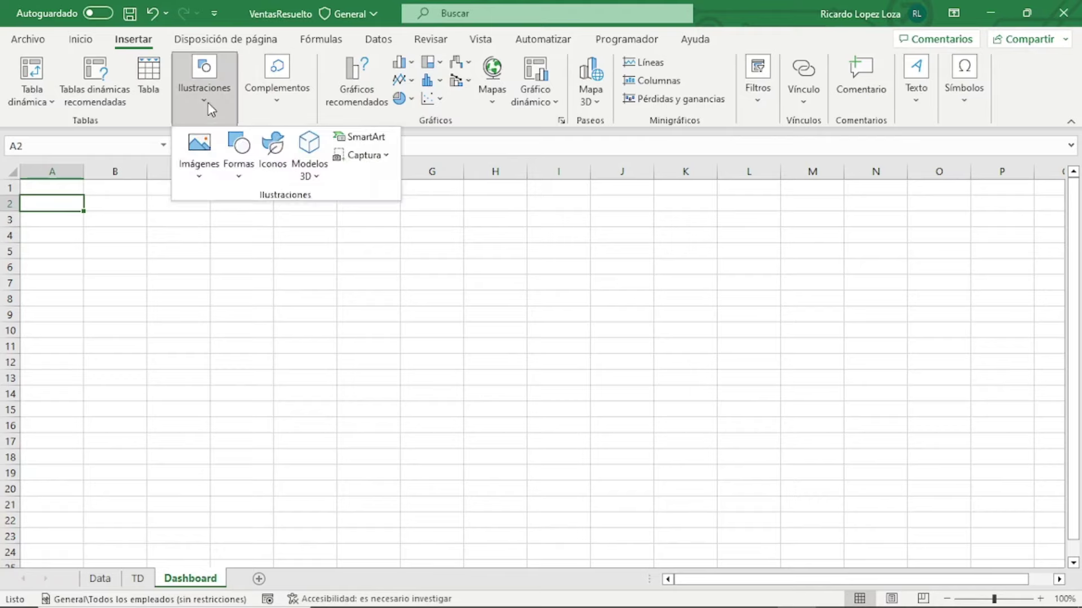
{"action": "left_click", "coordinate": [201, 174]}
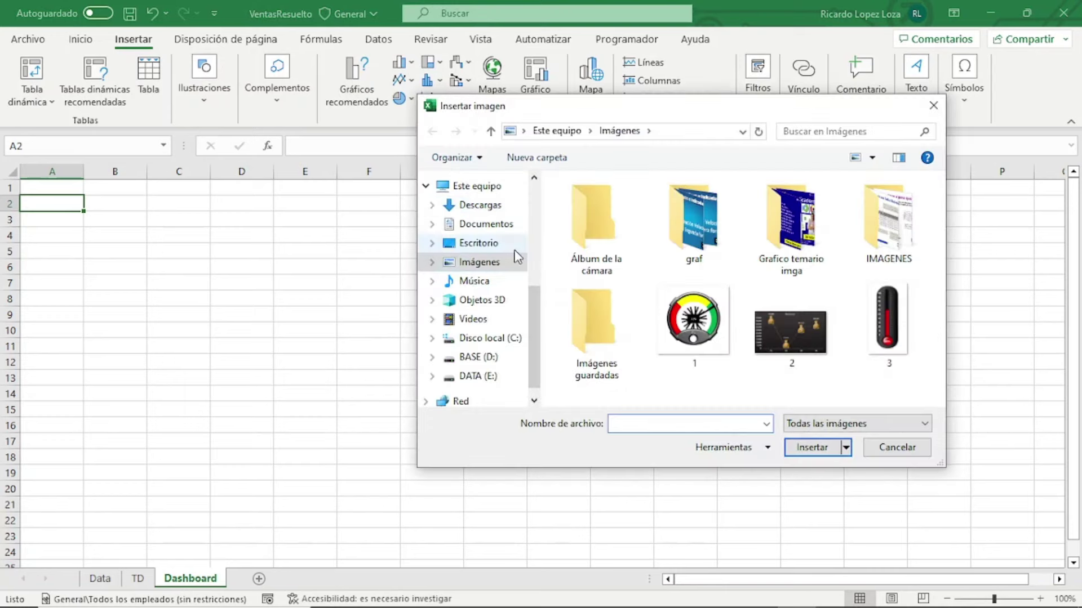
{"action": "left_click", "coordinate": [479, 243]}
{"action": "double_click", "coordinate": [633, 210]}
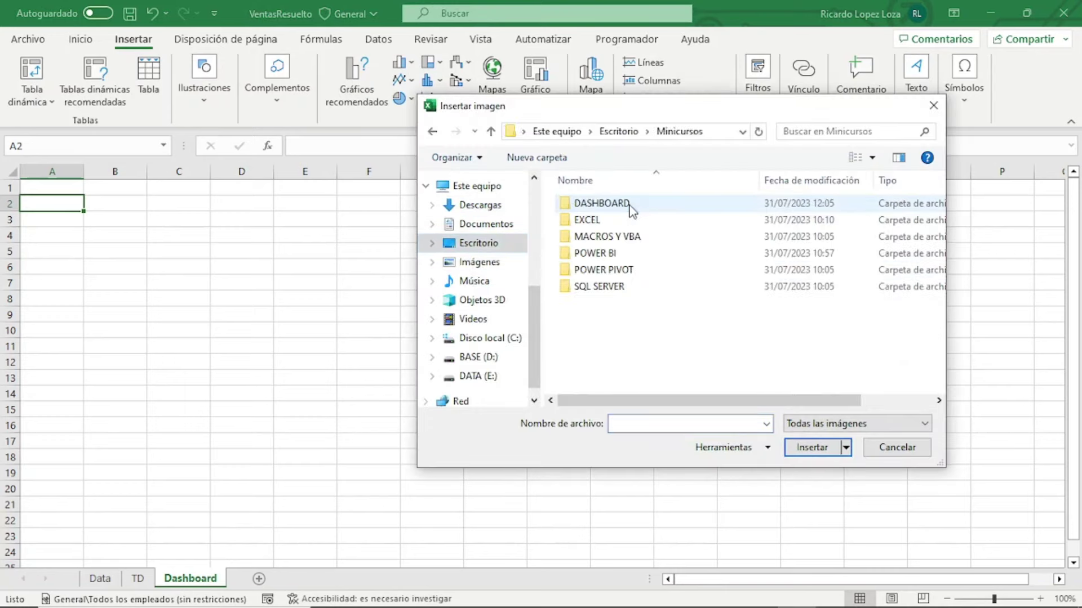
{"action": "double_click", "coordinate": [633, 205]}
{"action": "double_click", "coordinate": [614, 236]}
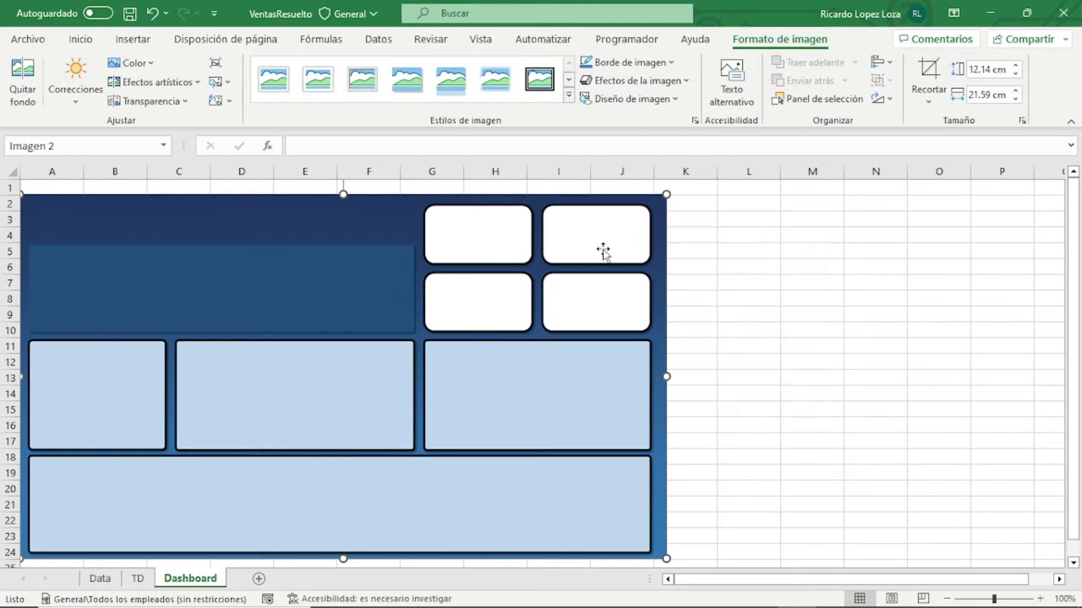
Move the dashboard image up to row 1 and enlarge it to cover columns A–O and rows 1–34
{"action": "left_click_drag", "start_coordinate": [603, 251], "coordinate": [417, 283]}
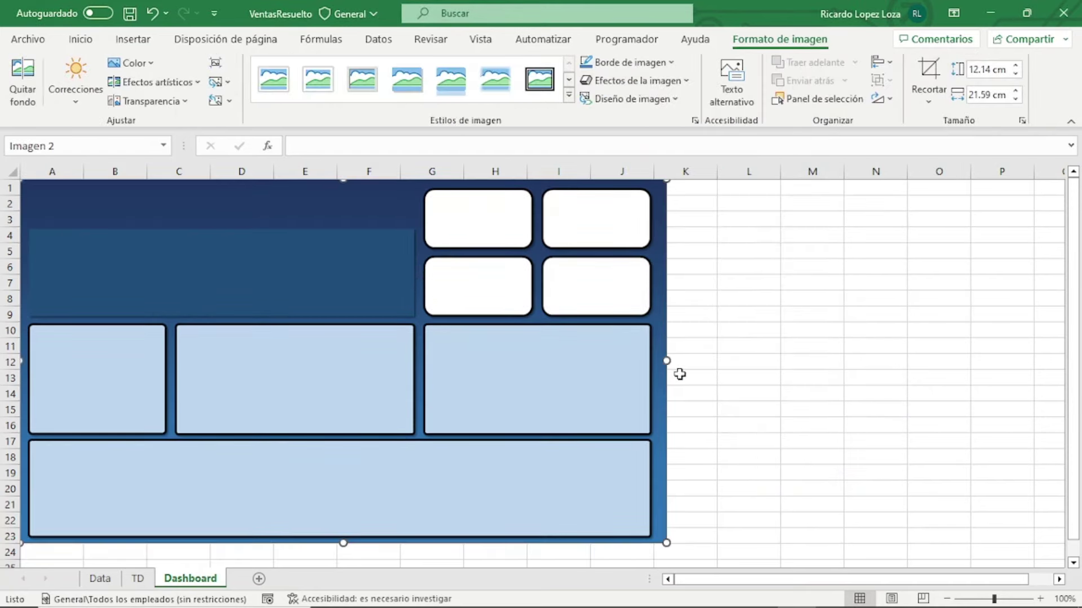
{"action": "scroll", "coordinate": [689, 352], "scroll_direction": "down", "scroll_amount": 1}
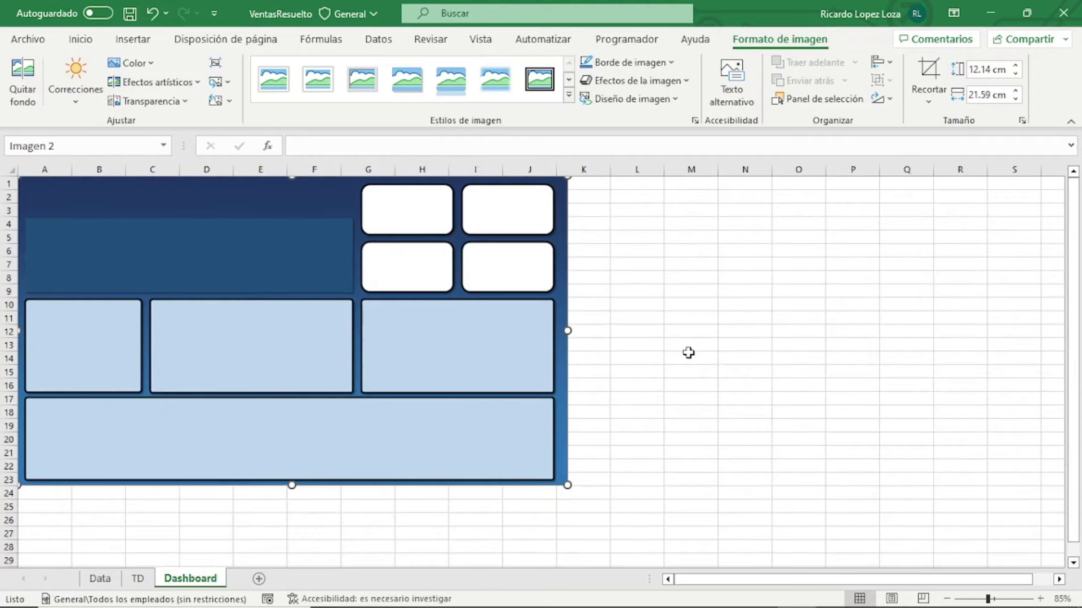
{"action": "scroll", "coordinate": [689, 353], "scroll_direction": "down", "scroll_amount": 1, "text": "ctrl"}
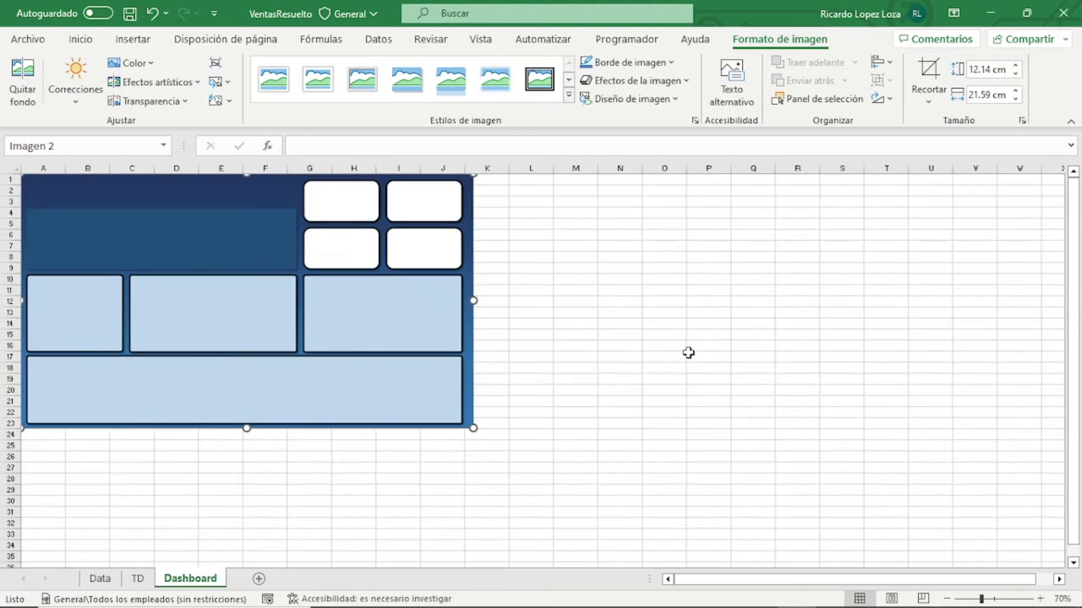
{"action": "left_click_drag", "start_coordinate": [475, 430], "coordinate": [686, 507]}
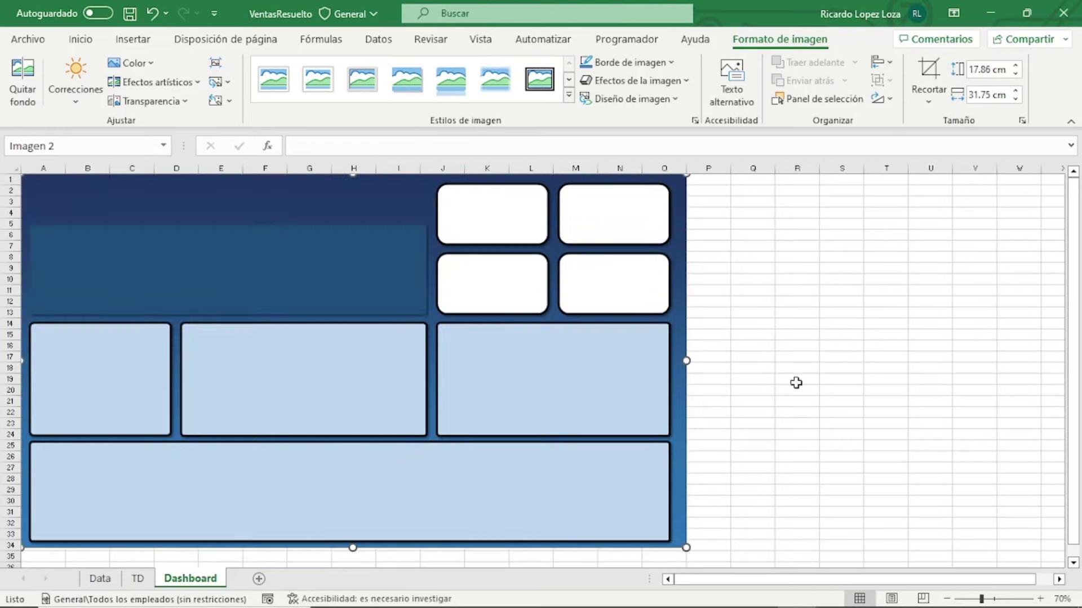
{"action": "left_click", "coordinate": [797, 379]}
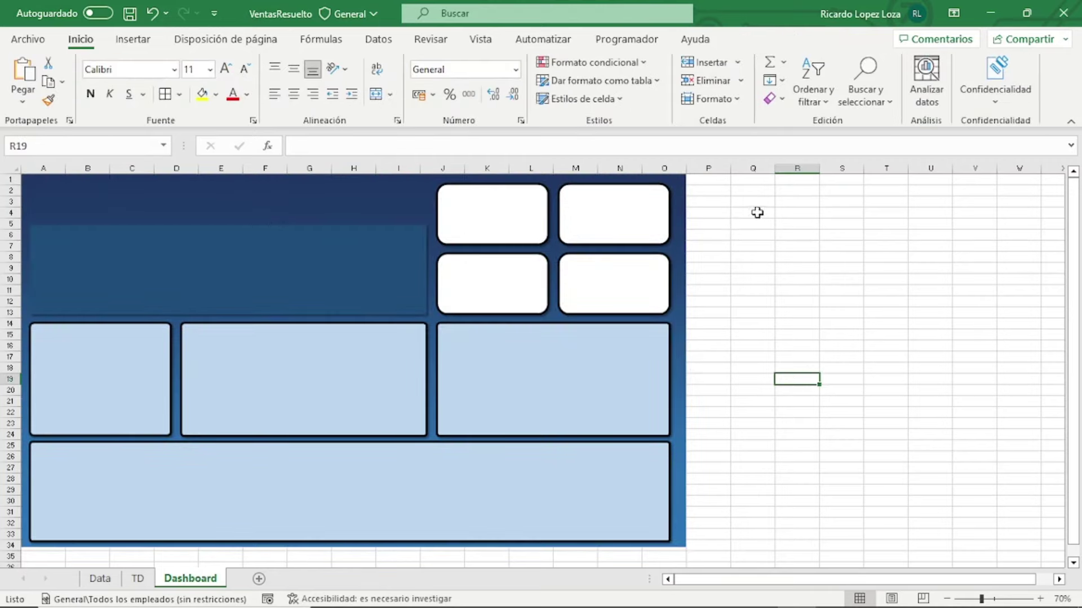
Turn off Líneas de cuadrícula, Encabezados and Barra de fórmulas so only the dashboard image shows
{"action": "left_click", "coordinate": [481, 40]}
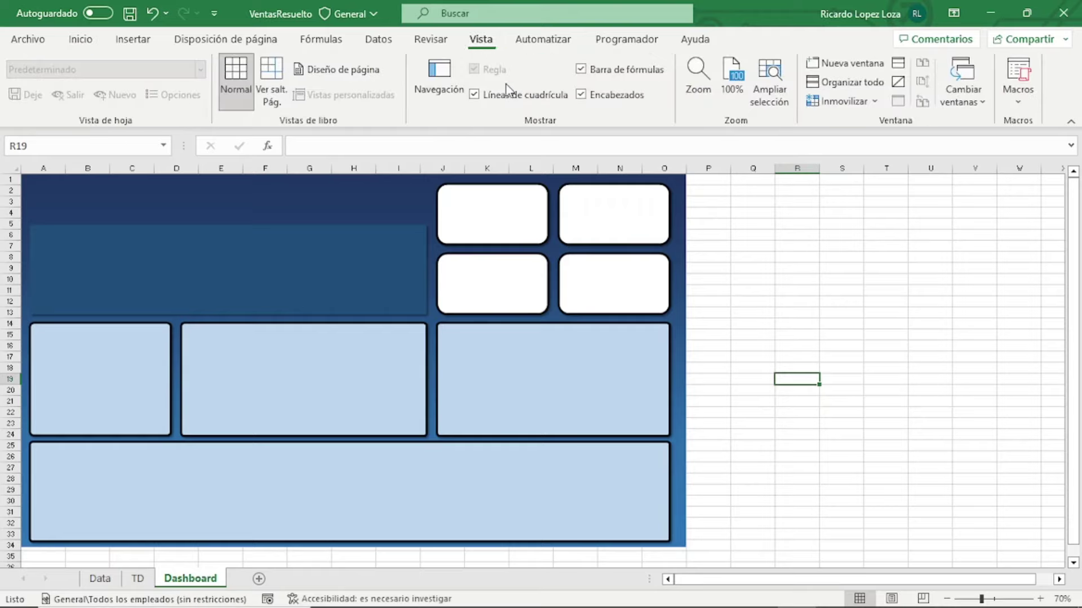
{"action": "left_click", "coordinate": [539, 100]}
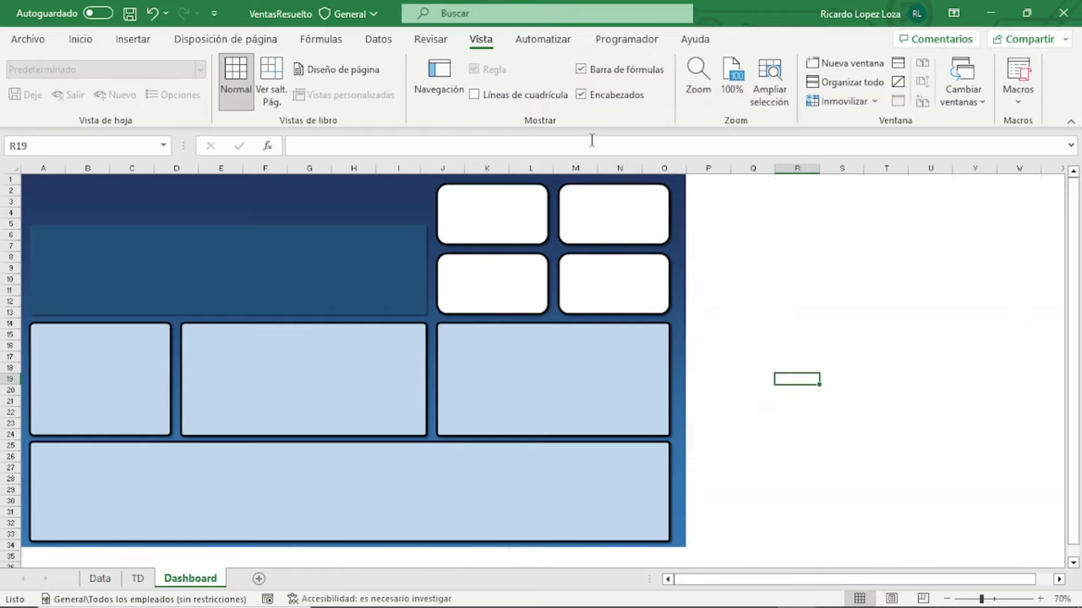
{"action": "left_click", "coordinate": [867, 279]}
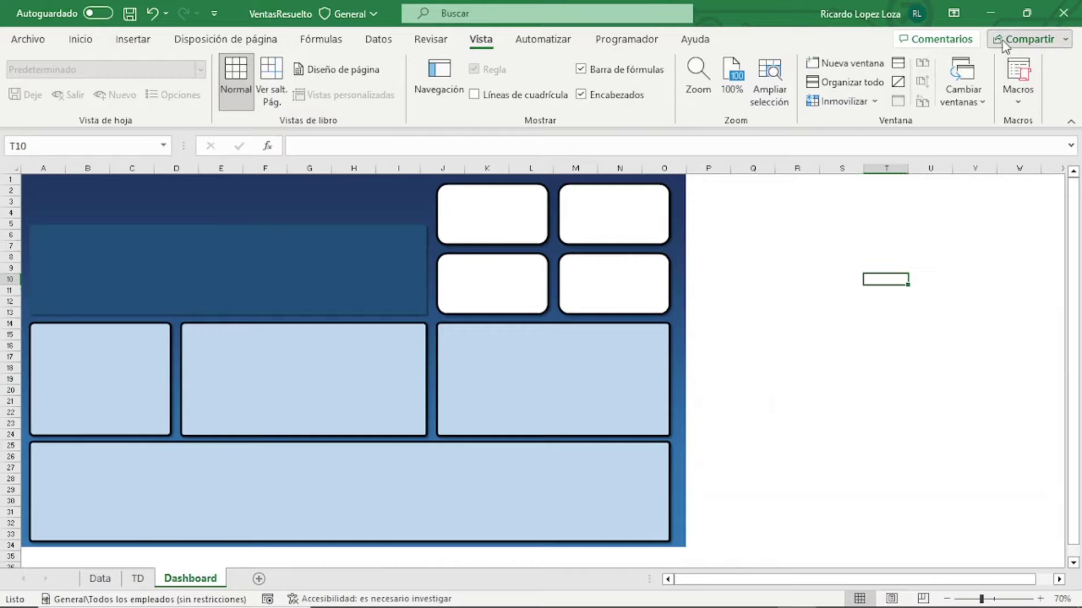
{"action": "left_click", "coordinate": [594, 96]}
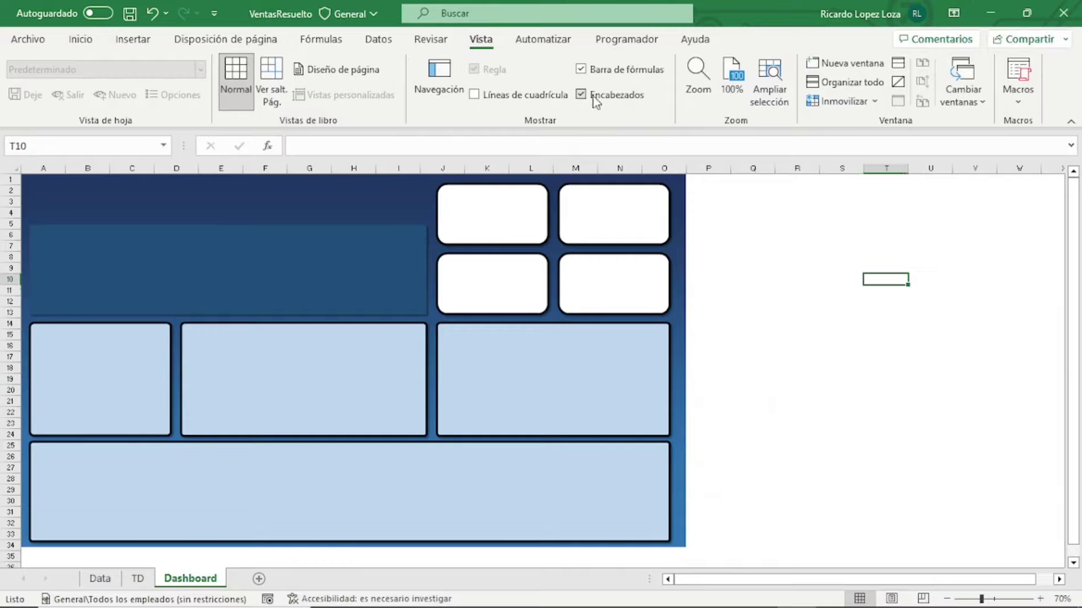
{"action": "left_click", "coordinate": [620, 69]}
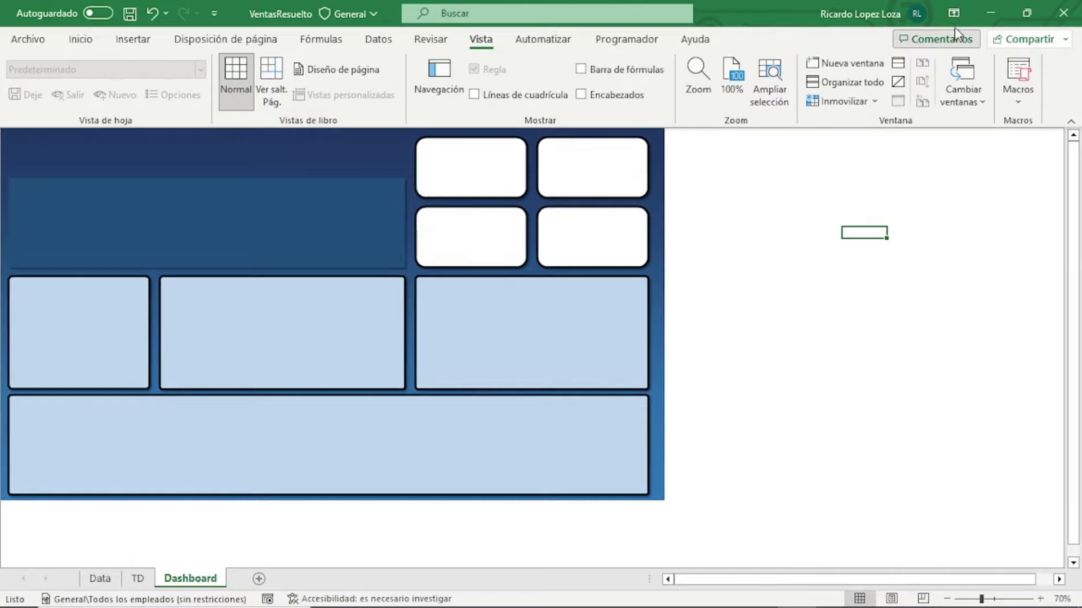
Auto-hide the ribbon to preview the dashboard sheet full screen
{"action": "left_click", "coordinate": [954, 13]}
{"action": "left_click", "coordinate": [930, 56]}
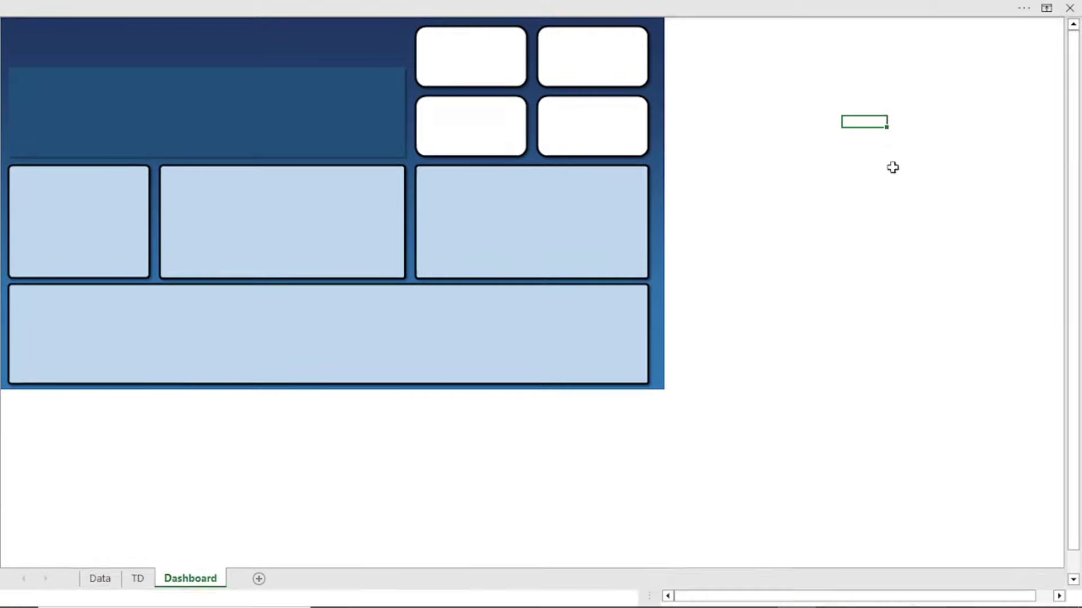
{"action": "scroll", "coordinate": [706, 406], "scroll_direction": "up", "scroll_amount": 1, "text": "ctrl"}
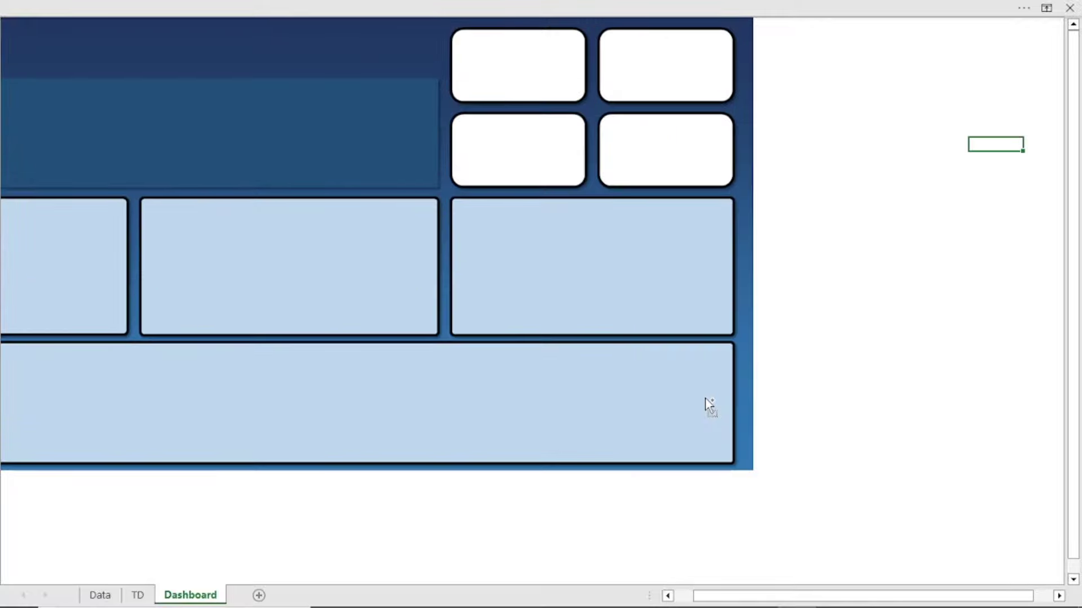
{"action": "scroll", "coordinate": [705, 398], "scroll_direction": "up", "scroll_amount": 1, "text": "ctrl"}
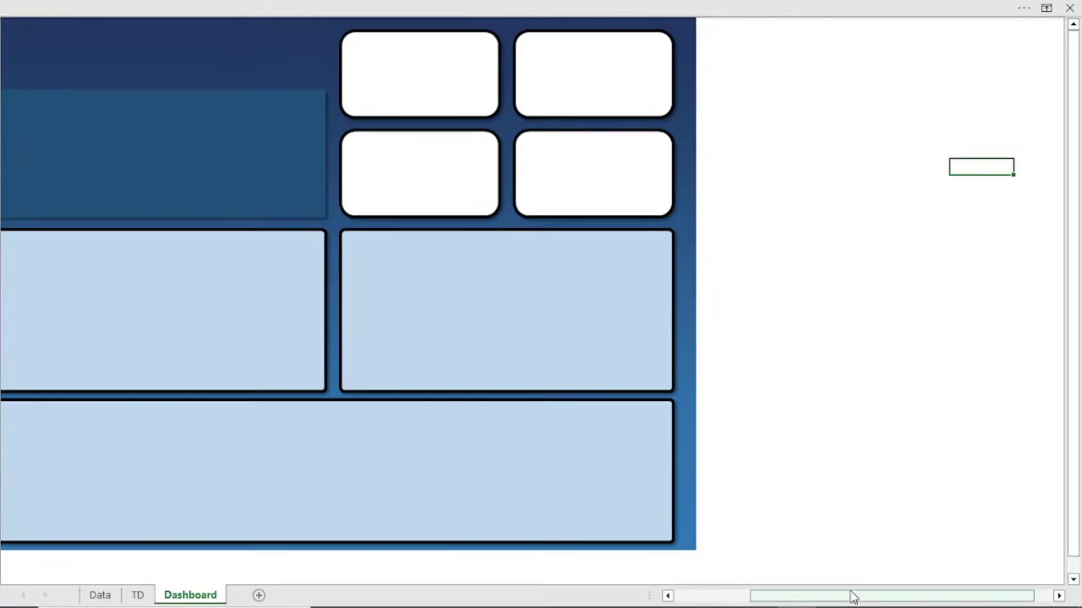
{"action": "left_click_drag", "start_coordinate": [850, 594], "coordinate": [774, 594]}
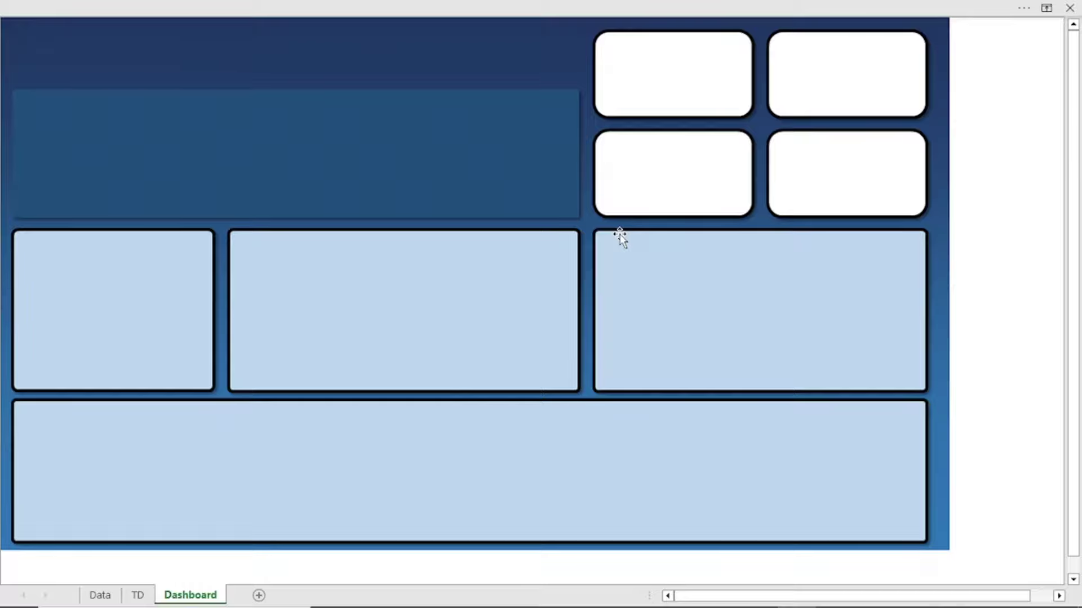
Nudge the background picture slightly right and restore the full ribbon with tabs and commands
{"action": "left_click", "coordinate": [410, 159]}
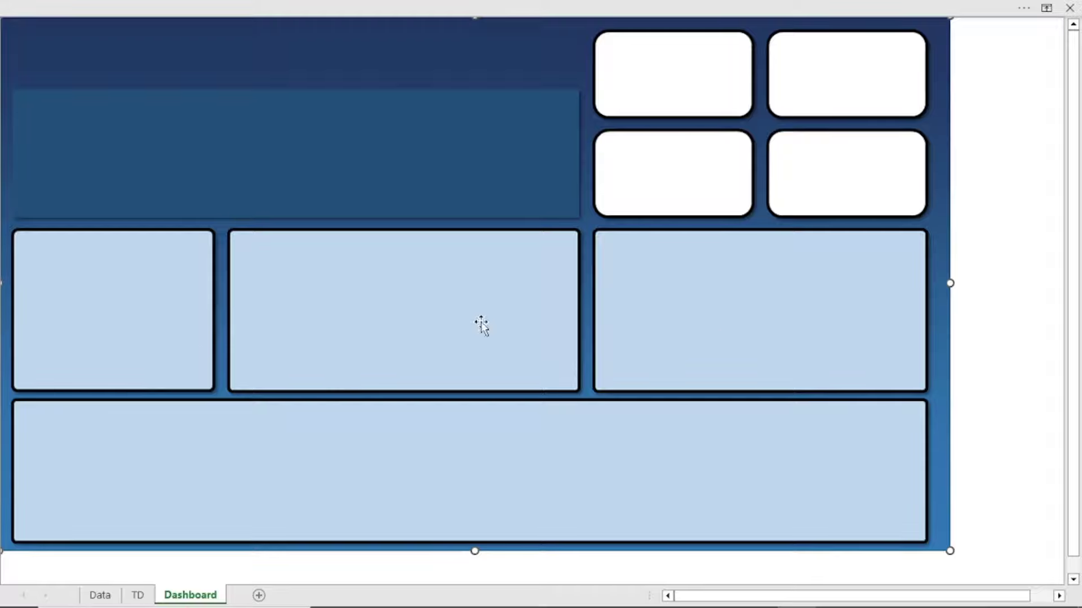
{"action": "key", "text": "Right"}
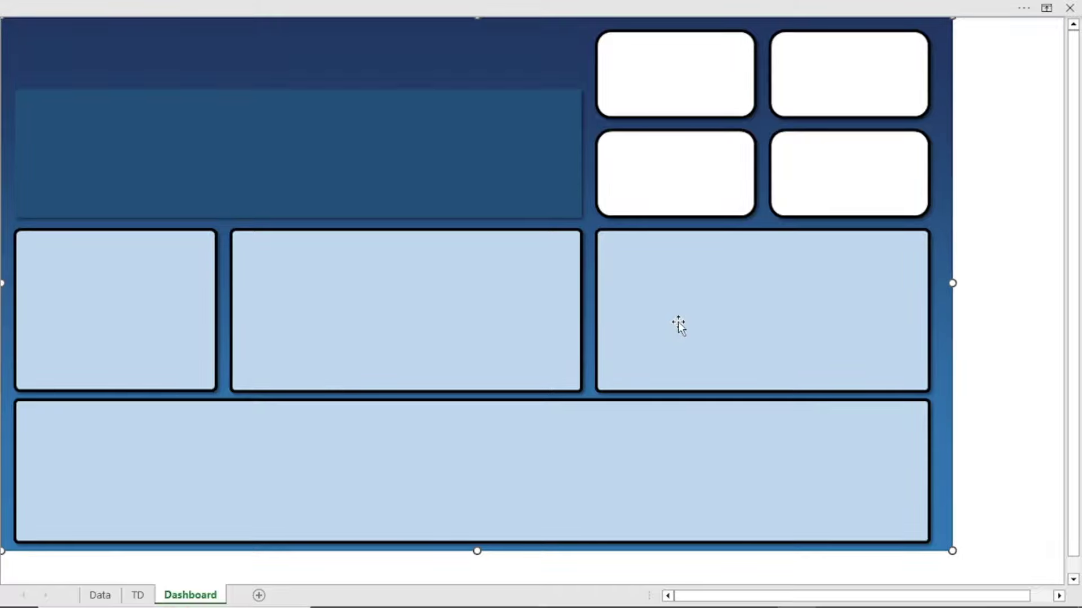
{"action": "left_click", "coordinate": [1046, 7]}
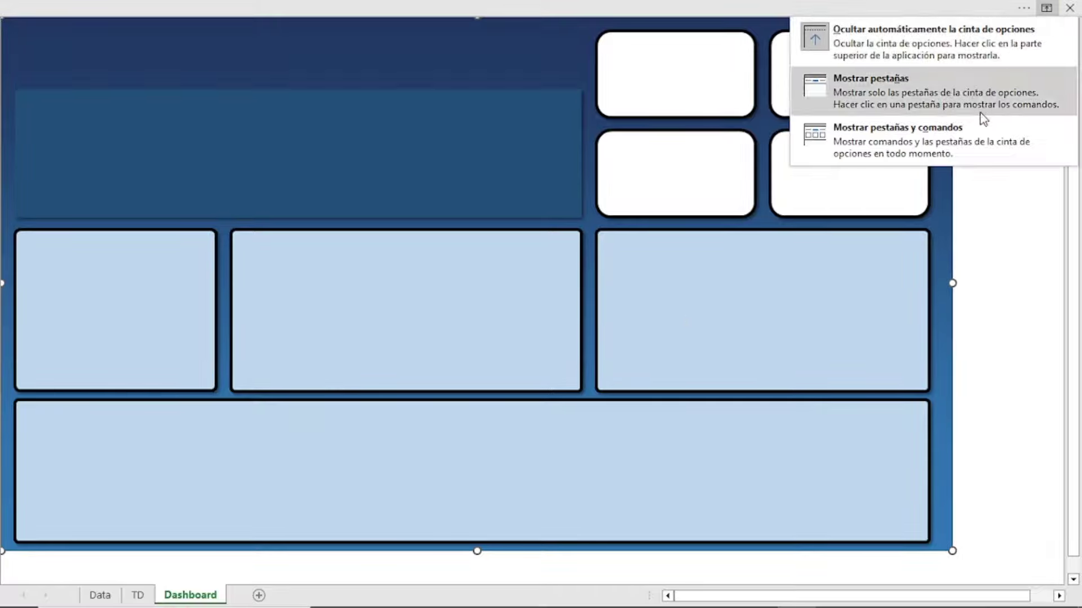
{"action": "left_click", "coordinate": [907, 131]}
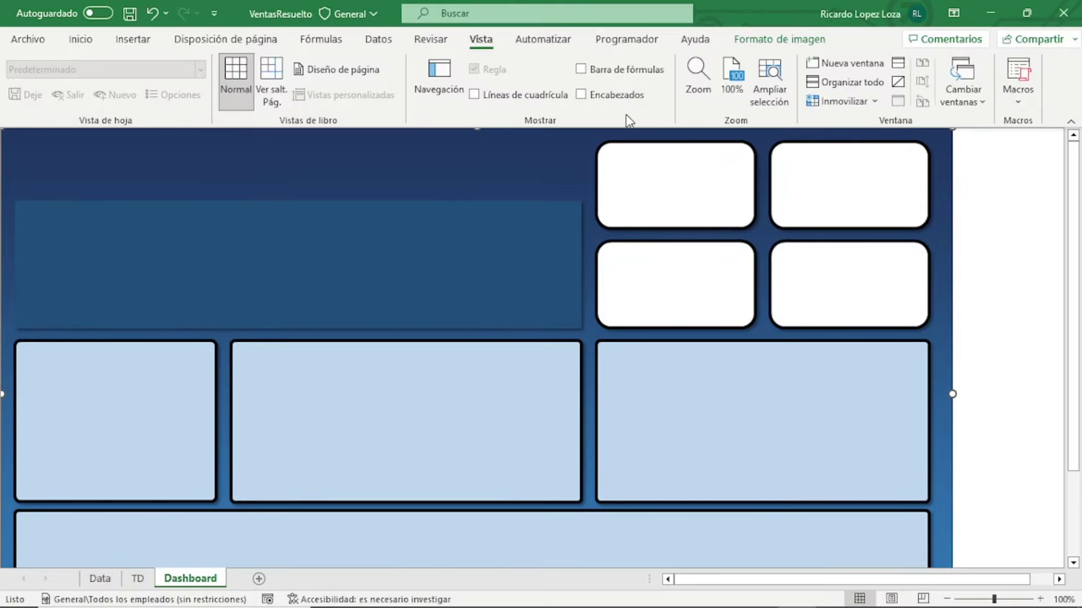
Turn Encabezados, Barra de fórmulas and Líneas de cuadrícula back on, deselect the picture, and go to the TD sheet
{"action": "left_click", "coordinate": [581, 94]}
{"action": "left_click", "coordinate": [581, 68]}
{"action": "left_click", "coordinate": [474, 94]}
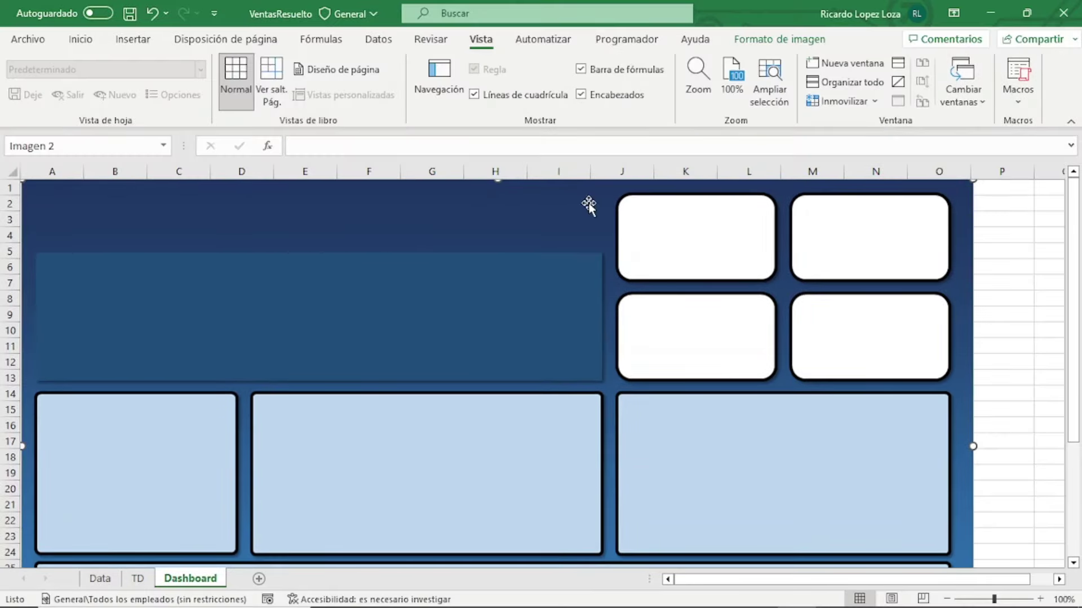
{"action": "scroll", "coordinate": [826, 251], "scroll_direction": "down", "scroll_amount": 1}
{"action": "scroll", "coordinate": [823, 245], "scroll_direction": "down", "scroll_amount": 1}
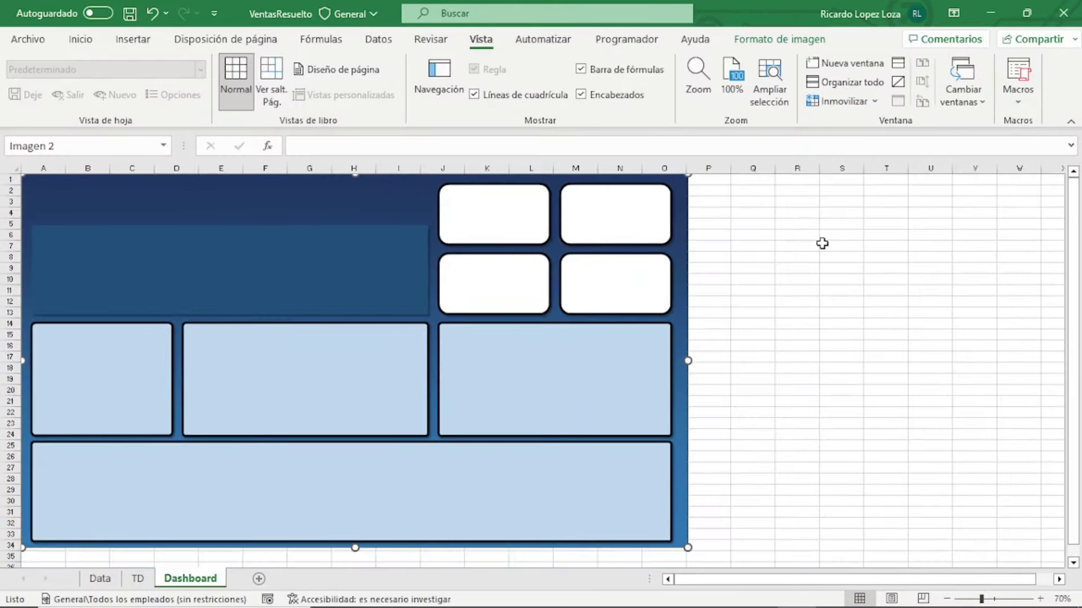
{"action": "left_click", "coordinate": [788, 289]}
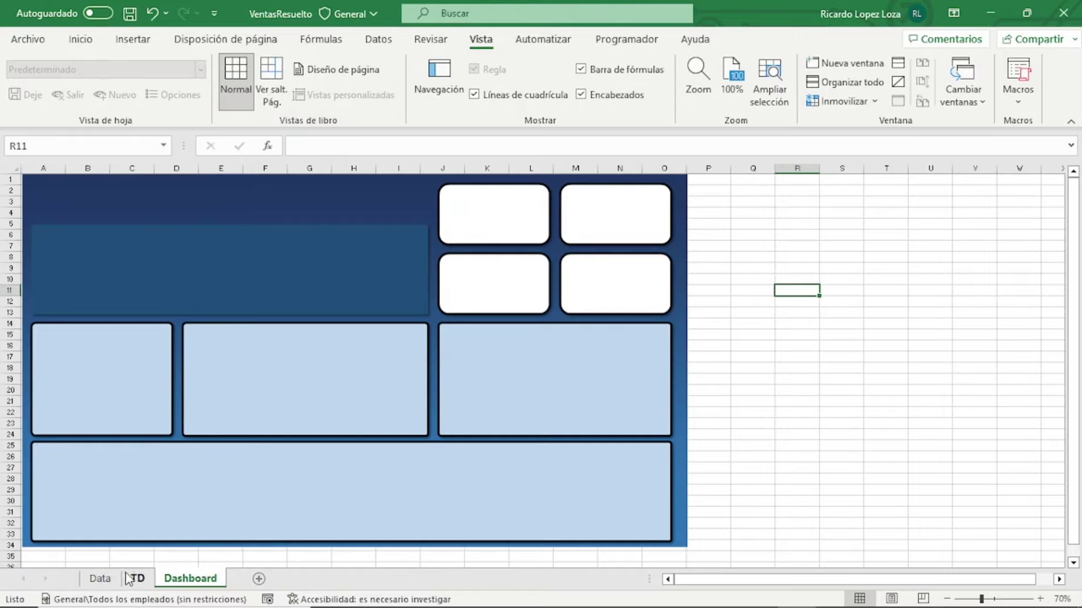
{"action": "left_click", "coordinate": [138, 579]}
Select cell E3 on the TD sheet and pick Cuadro de texto from Insertar > Texto
{"action": "left_click", "coordinate": [298, 327]}
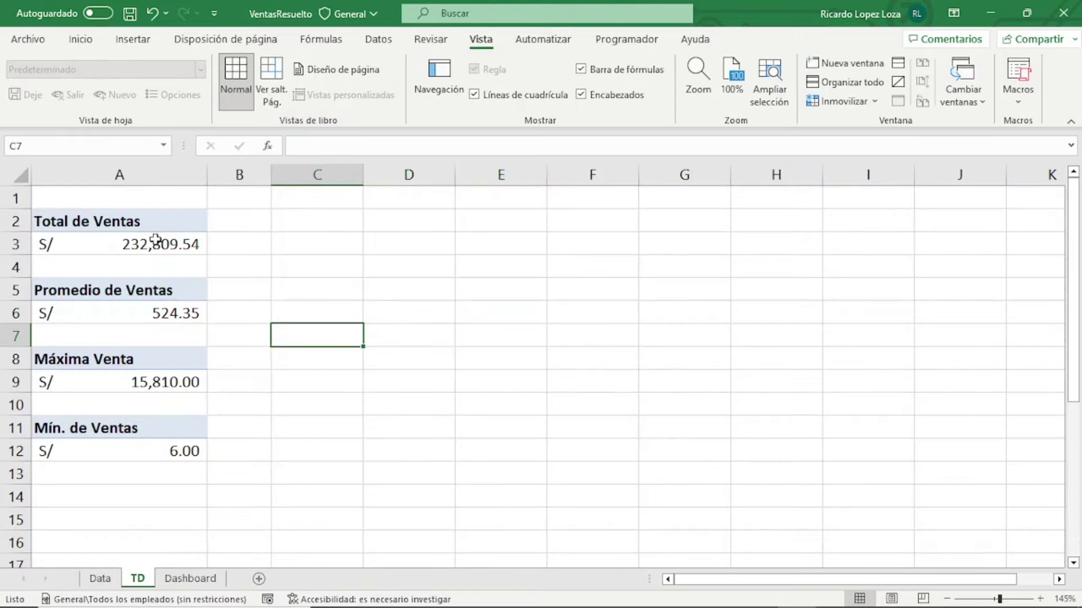
{"action": "left_click", "coordinate": [490, 241]}
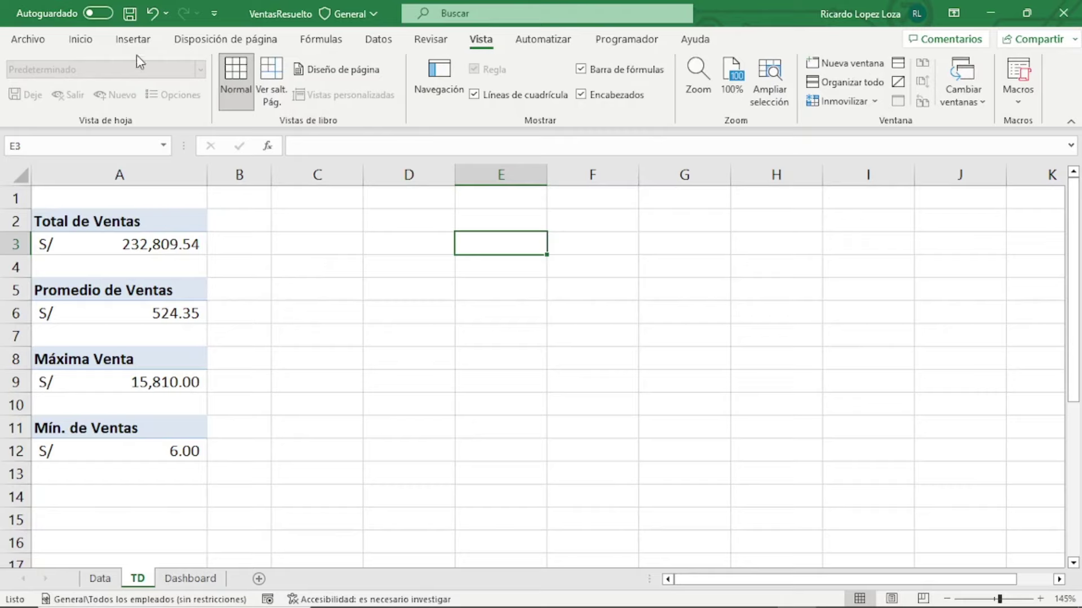
{"action": "left_click", "coordinate": [133, 40]}
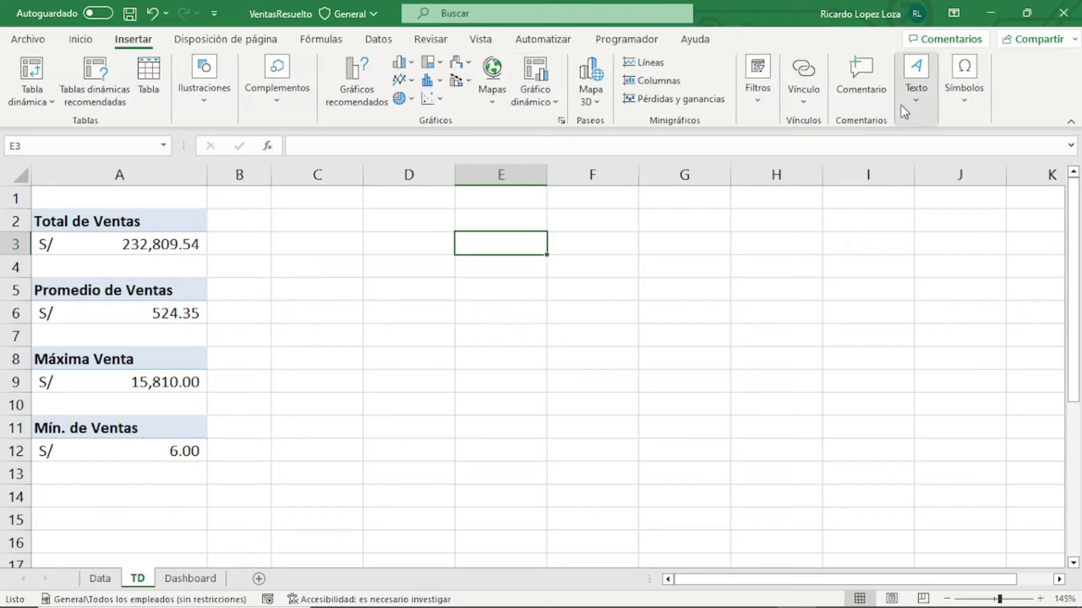
{"action": "left_click", "coordinate": [915, 90]}
{"action": "left_click", "coordinate": [900, 149]}
Draw a text box over D2:F6 and link it with =A3 to Total de Ventas, retrying after an error
{"action": "left_click_drag", "start_coordinate": [322, 221], "coordinate": [529, 303]}
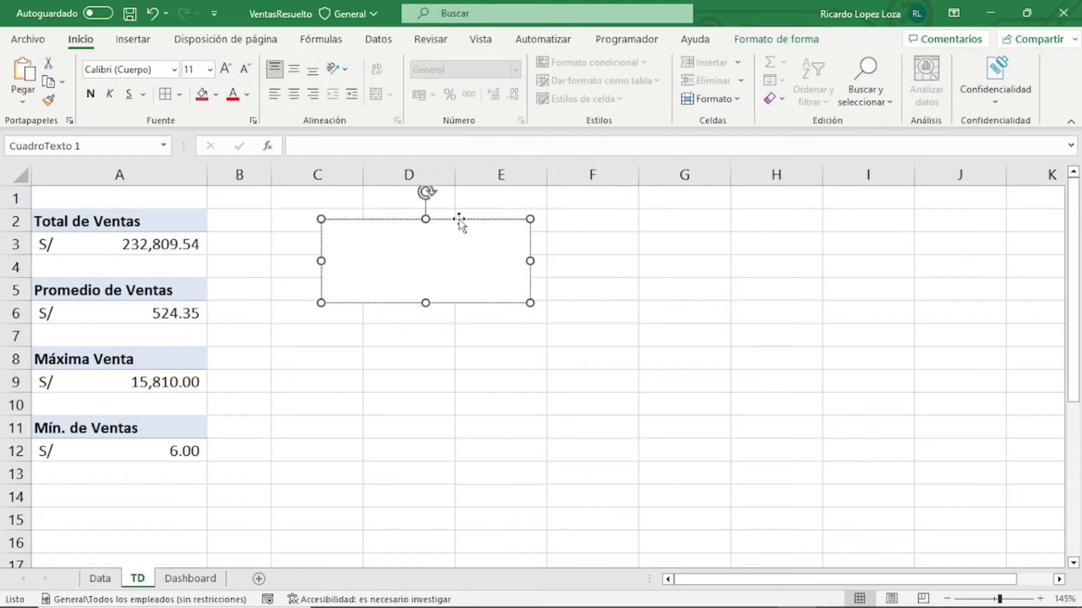
{"action": "left_click_drag", "start_coordinate": [459, 220], "coordinate": [530, 229]}
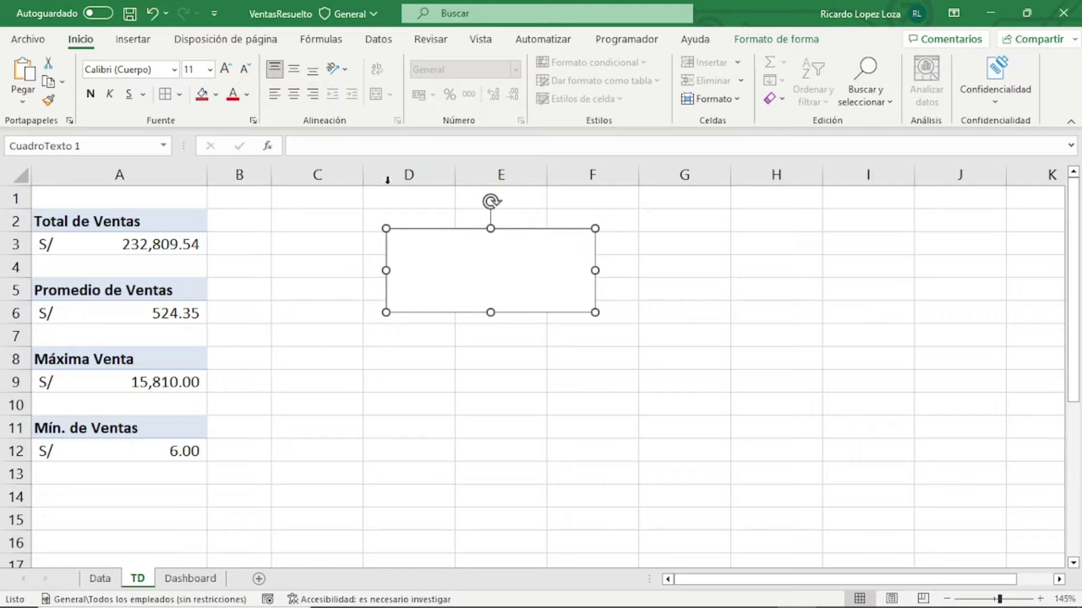
{"action": "left_click", "coordinate": [349, 146]}
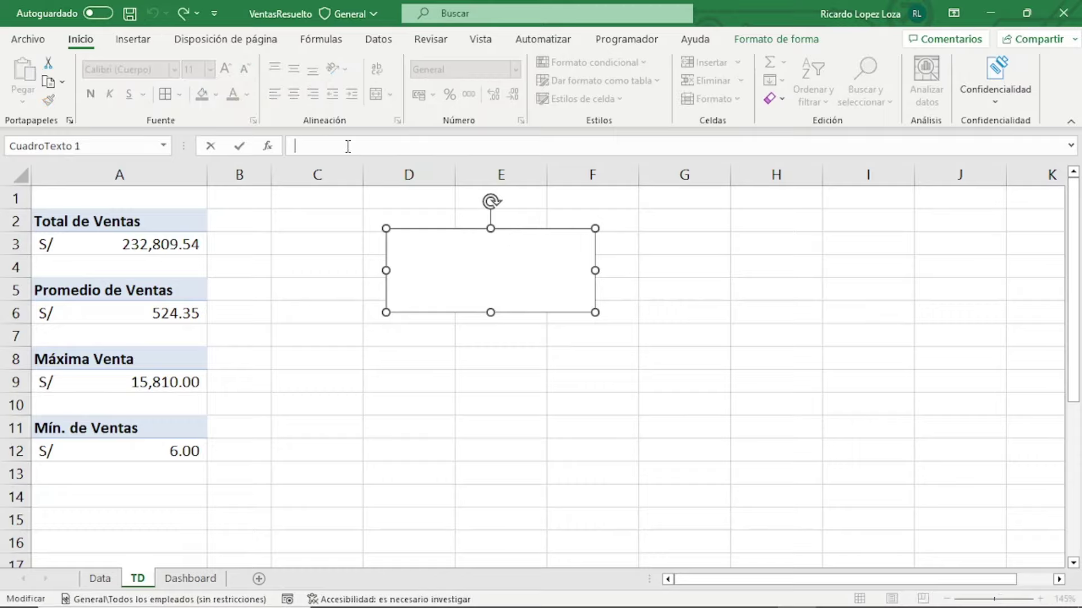
{"action": "type", "text": "="}
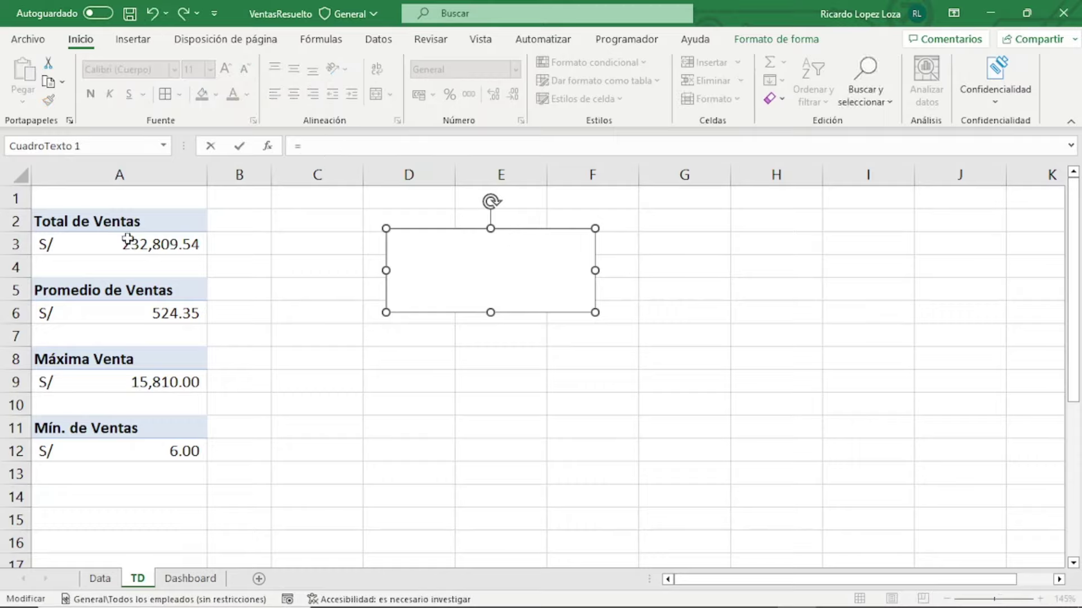
{"action": "left_click", "coordinate": [162, 243]}
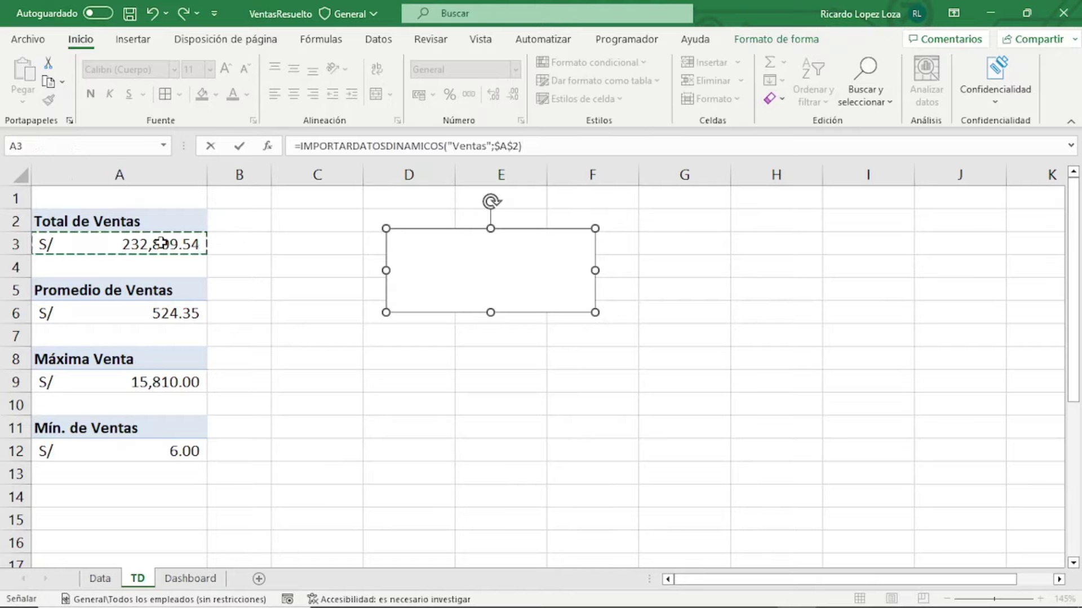
{"action": "key", "text": "Return"}
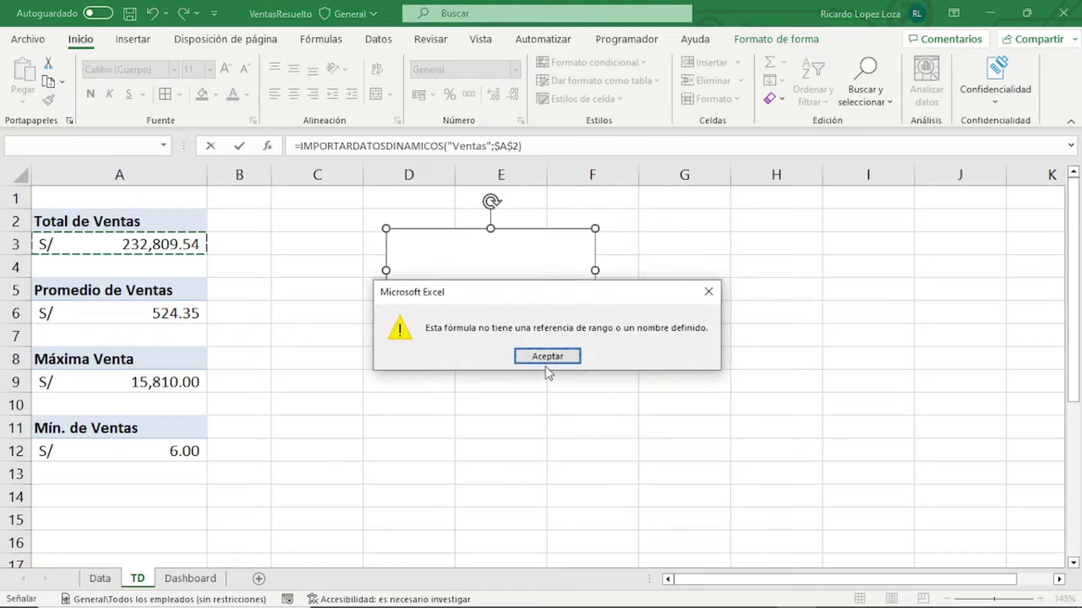
{"action": "left_click", "coordinate": [547, 364]}
{"action": "left_click_drag", "start_coordinate": [545, 146], "coordinate": [289, 141]}
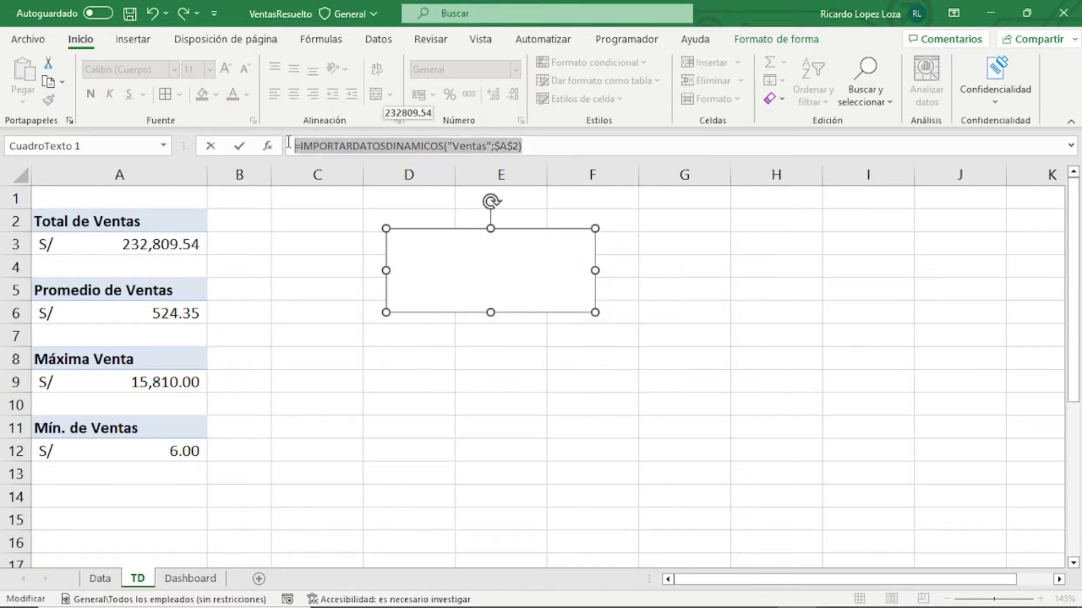
{"action": "type", "text": "=TD!$A$3"}
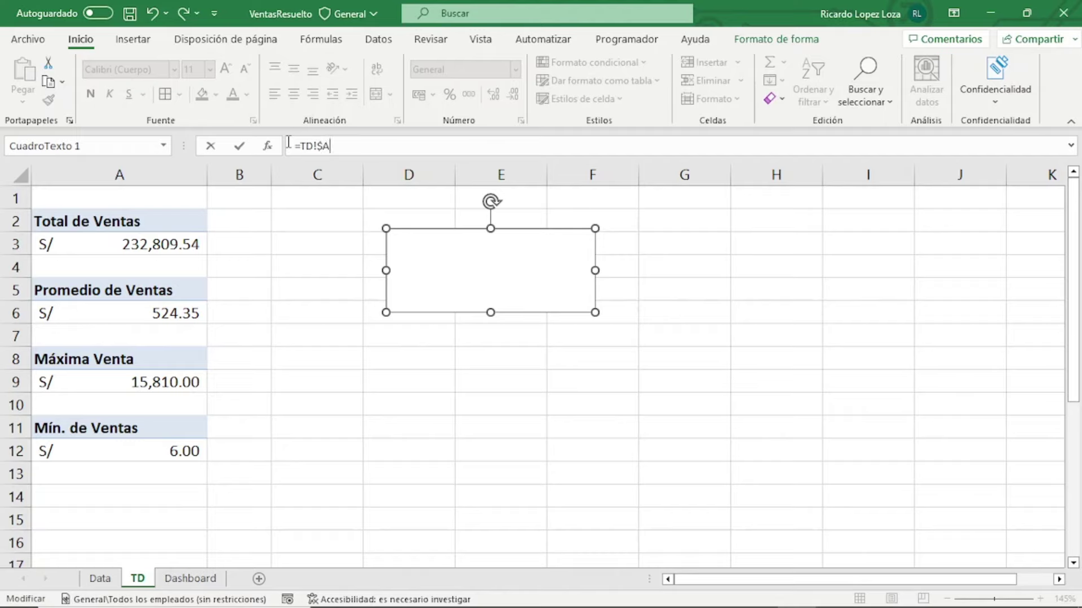
{"action": "type", "text": "$3"}
Link the text box to total sales in =TD!$A$3 and centre its amount vertically and horizontally
{"action": "key", "text": "Return"}
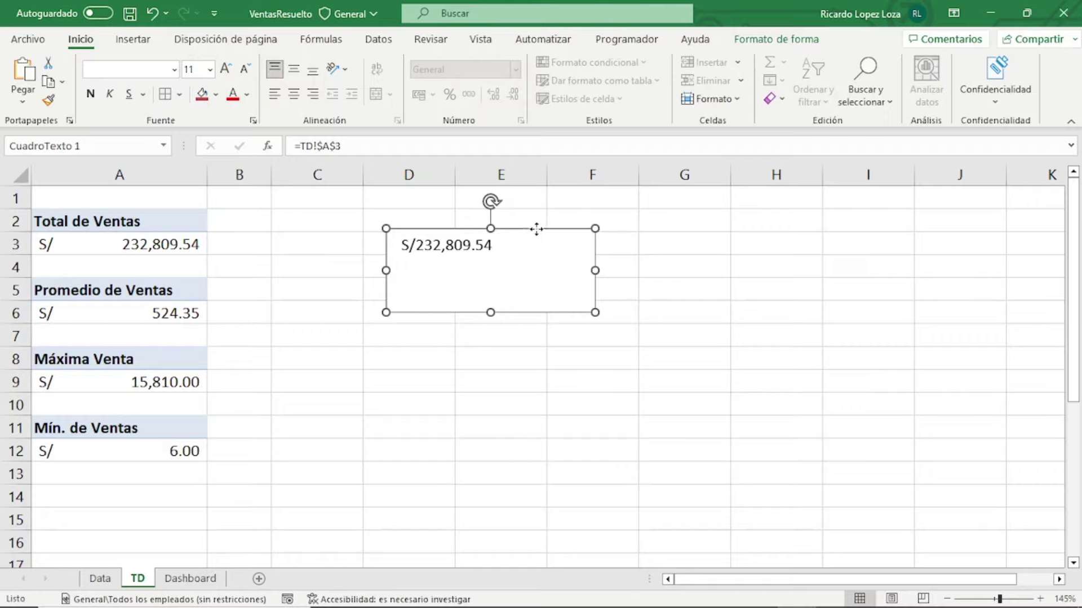
{"action": "left_click_drag", "start_coordinate": [536, 229], "coordinate": [494, 229]}
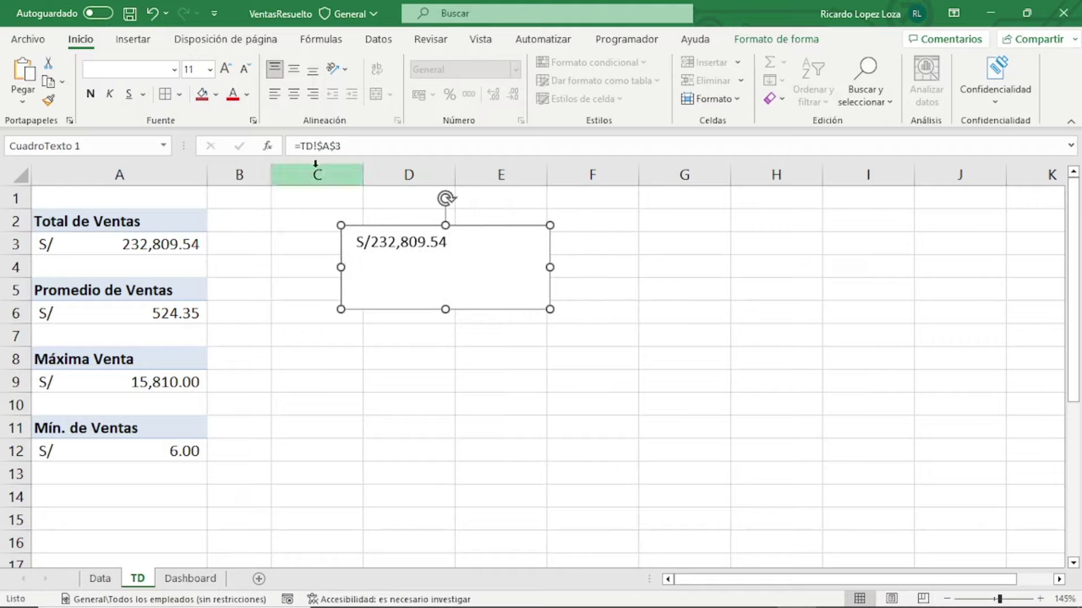
{"action": "left_click", "coordinate": [294, 71]}
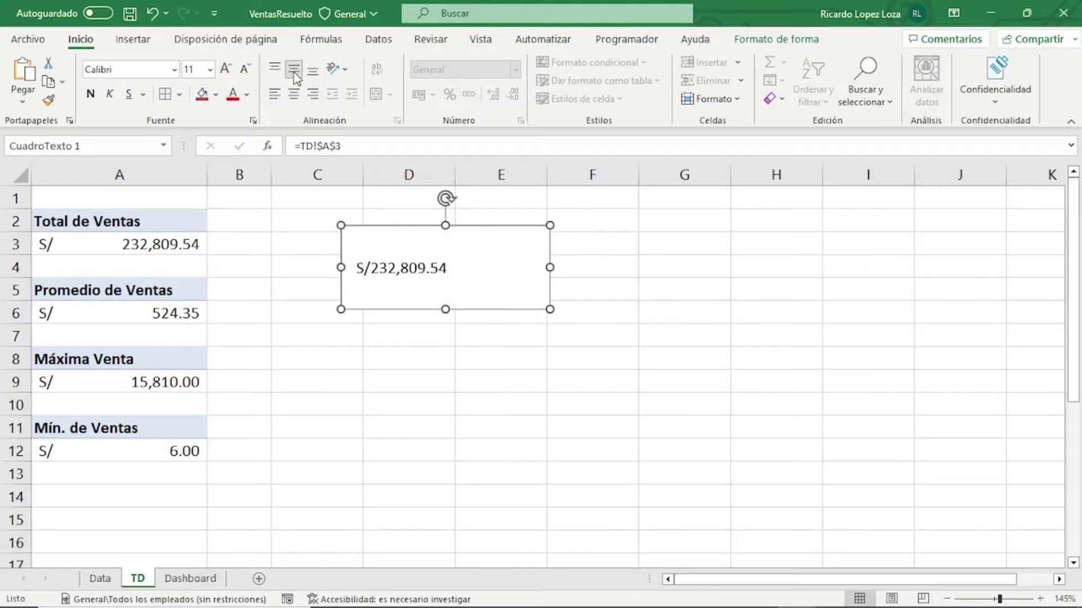
{"action": "left_click", "coordinate": [295, 95]}
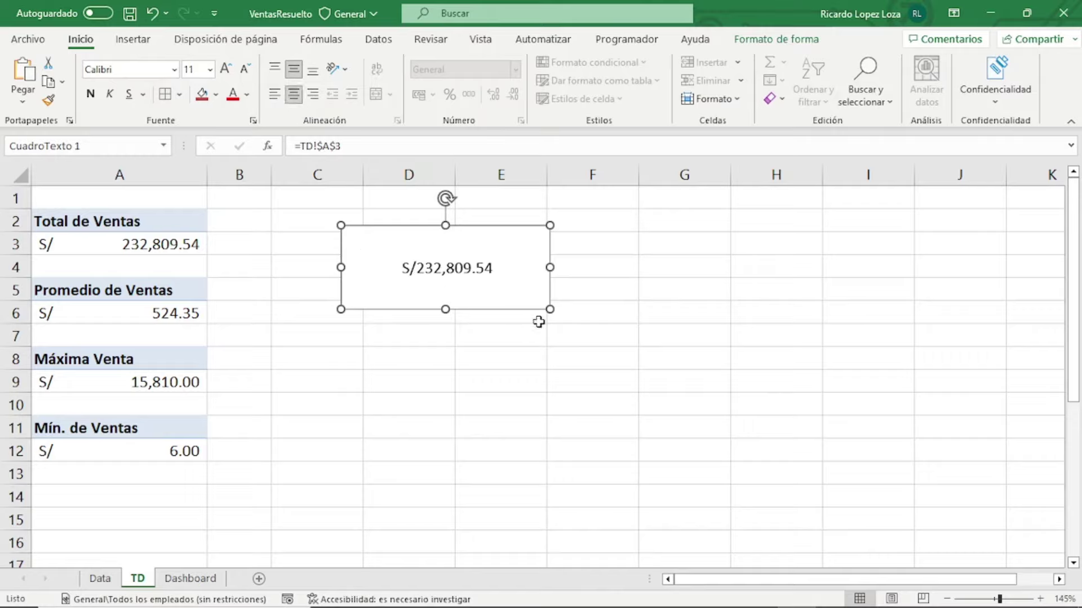
{"action": "mouse_move", "coordinate": [533, 310]}
{"action": "left_mouse_down"}
{"action": "mouse_move", "coordinate": [581, 317]}
{"action": "mouse_move", "coordinate": [560, 309]}
{"action": "left_mouse_up"}
Make the amount bold at 12 pt, position it over columns D–E, and cut it
{"action": "left_click", "coordinate": [91, 95]}
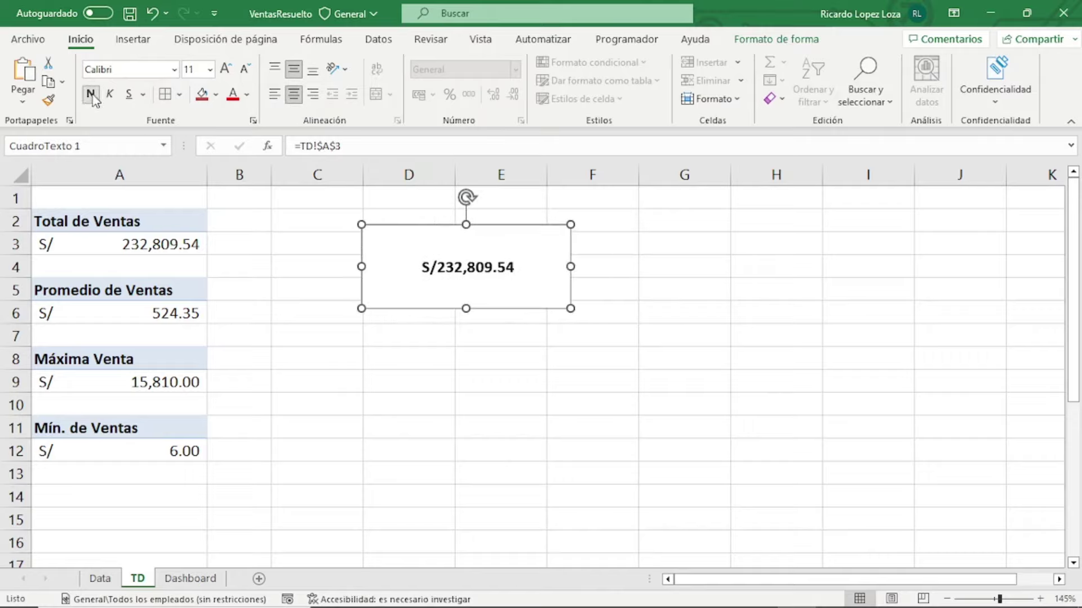
{"action": "left_click", "coordinate": [223, 73]}
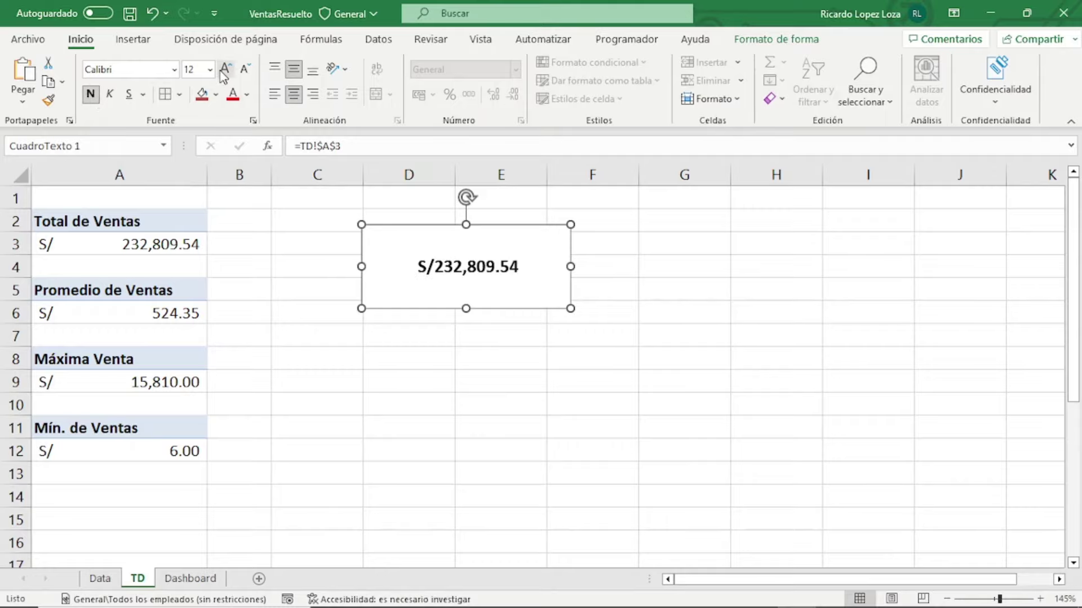
{"action": "left_click_drag", "start_coordinate": [553, 309], "coordinate": [524, 295]}
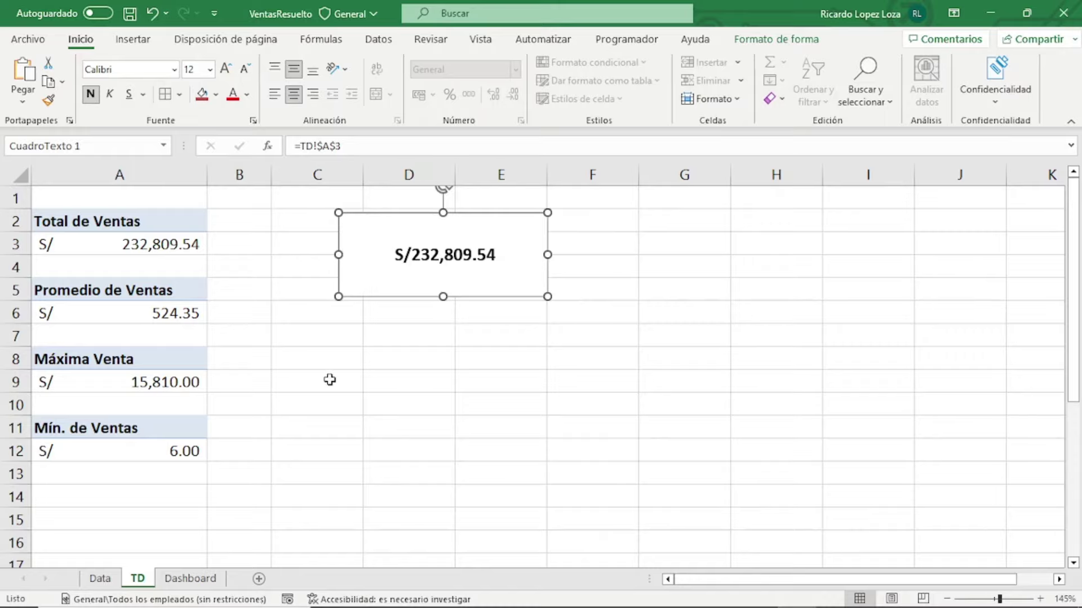
{"action": "left_click_drag", "start_coordinate": [369, 293], "coordinate": [415, 304]}
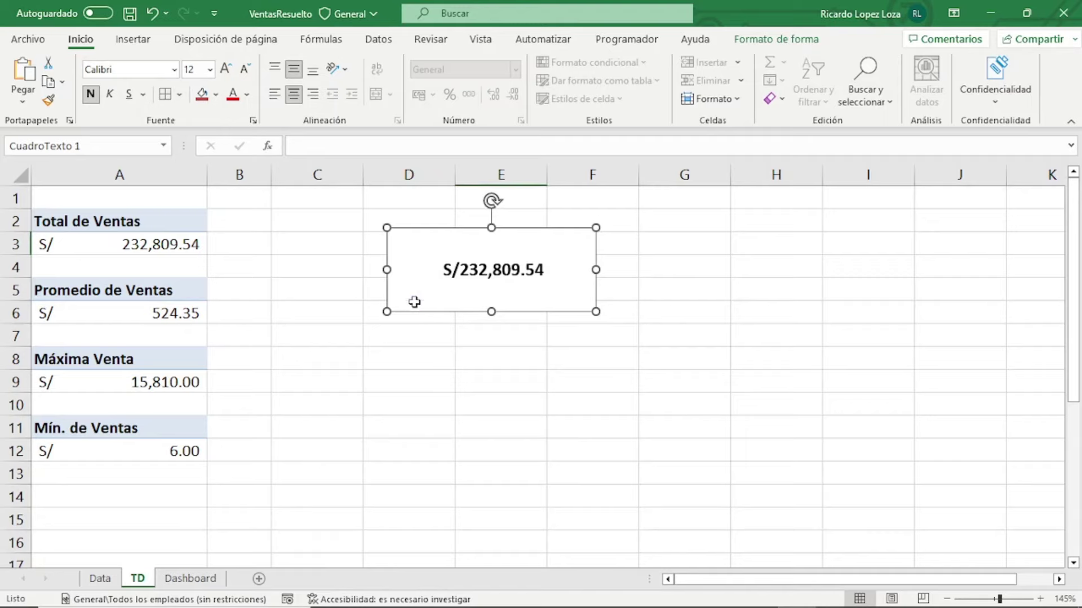
{"action": "key", "text": "ctrl+x"}
Paste the amount text box into the top-left white card on the Dashboard sheet
{"action": "left_click", "coordinate": [200, 574]}
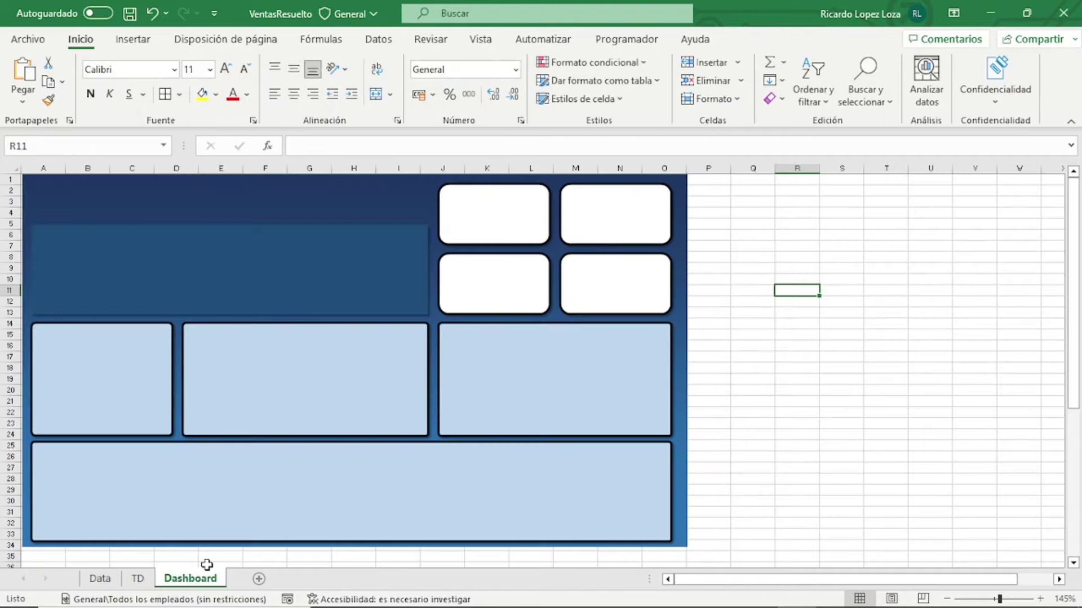
{"action": "left_click", "coordinate": [845, 221]}
{"action": "key", "text": "ctrl+v"}
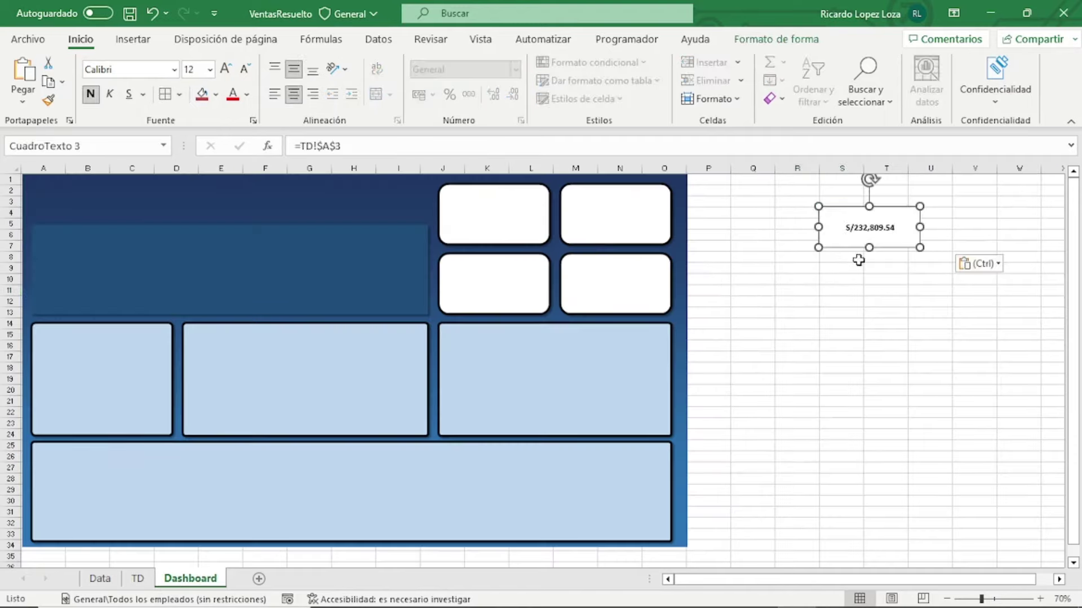
{"action": "left_click_drag", "start_coordinate": [859, 246], "coordinate": [482, 228]}
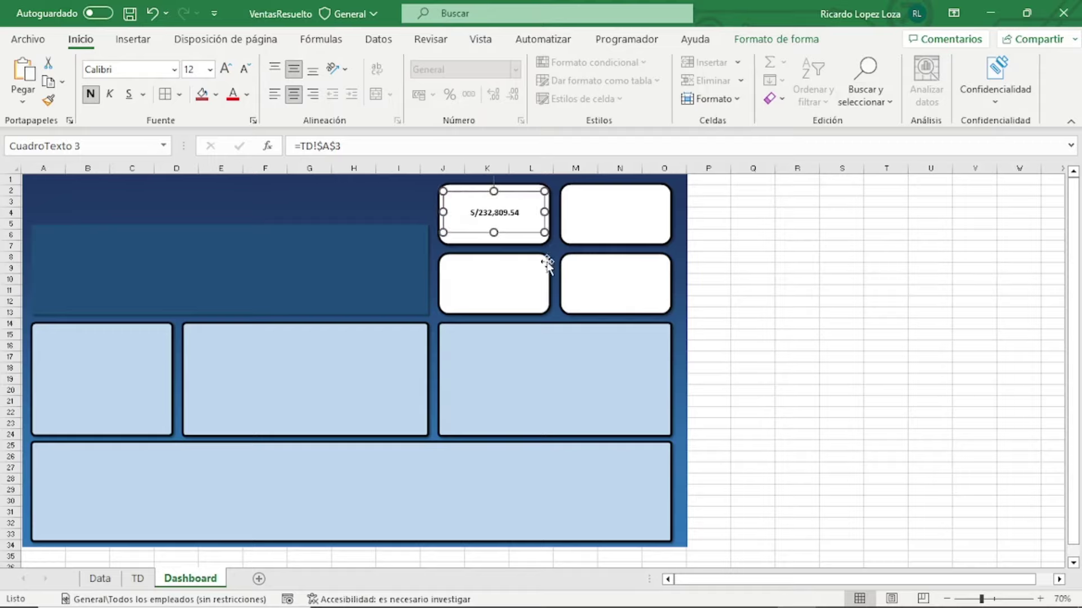
Raise the amount's font size to 18 pt and nudge it down within the card
{"action": "left_click", "coordinate": [1040, 599]}
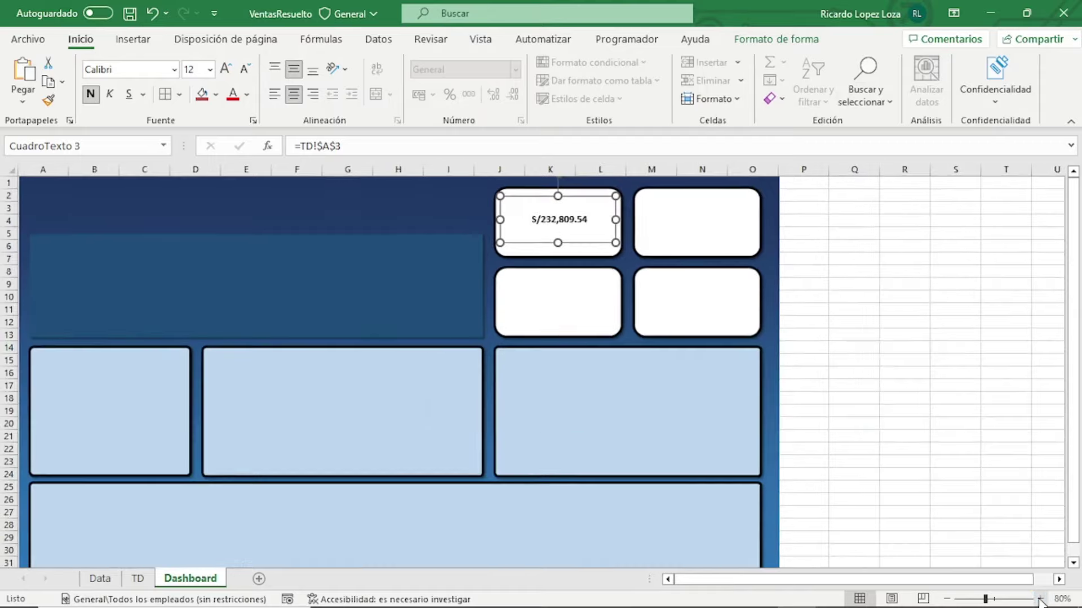
{"action": "left_click", "coordinate": [1040, 600]}
{"action": "left_click", "coordinate": [1039, 599]}
{"action": "left_click", "coordinate": [1040, 600]}
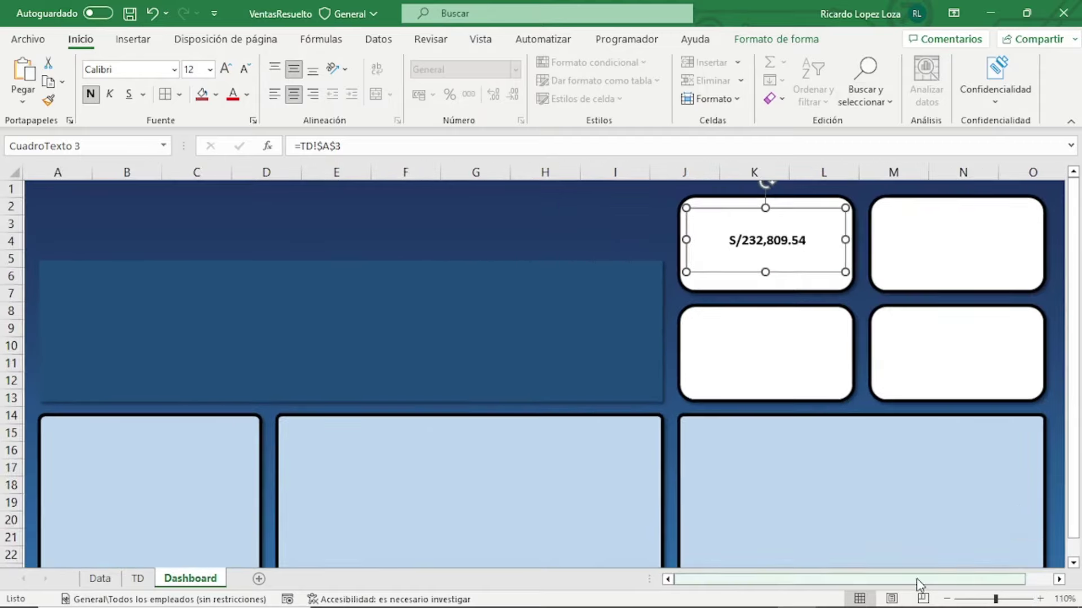
{"action": "left_click_drag", "start_coordinate": [916, 583], "coordinate": [942, 584]}
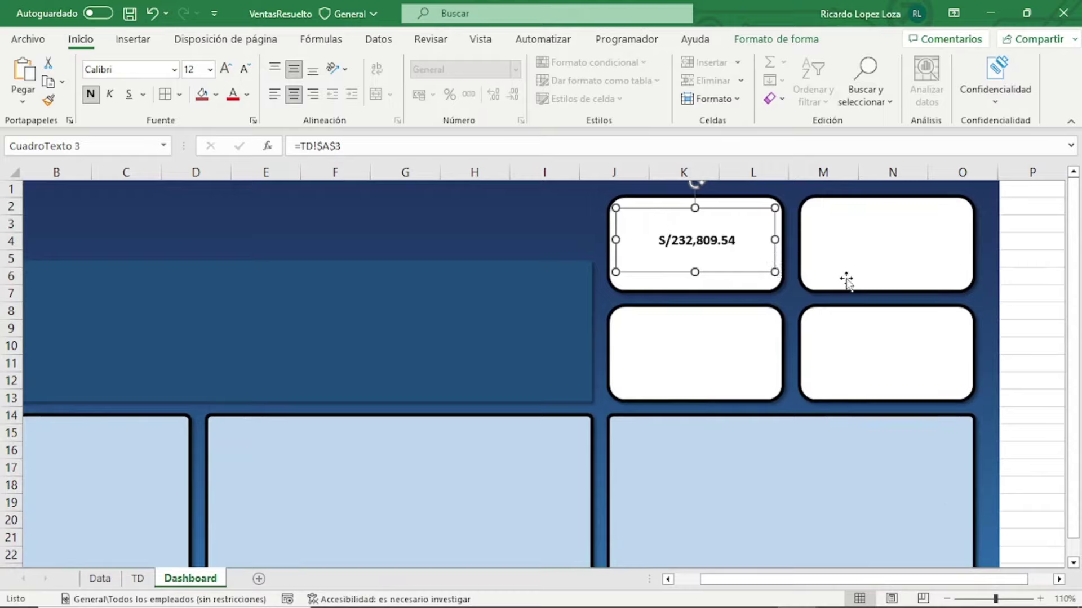
{"action": "left_click", "coordinate": [225, 69]}
{"action": "left_click", "coordinate": [225, 70]}
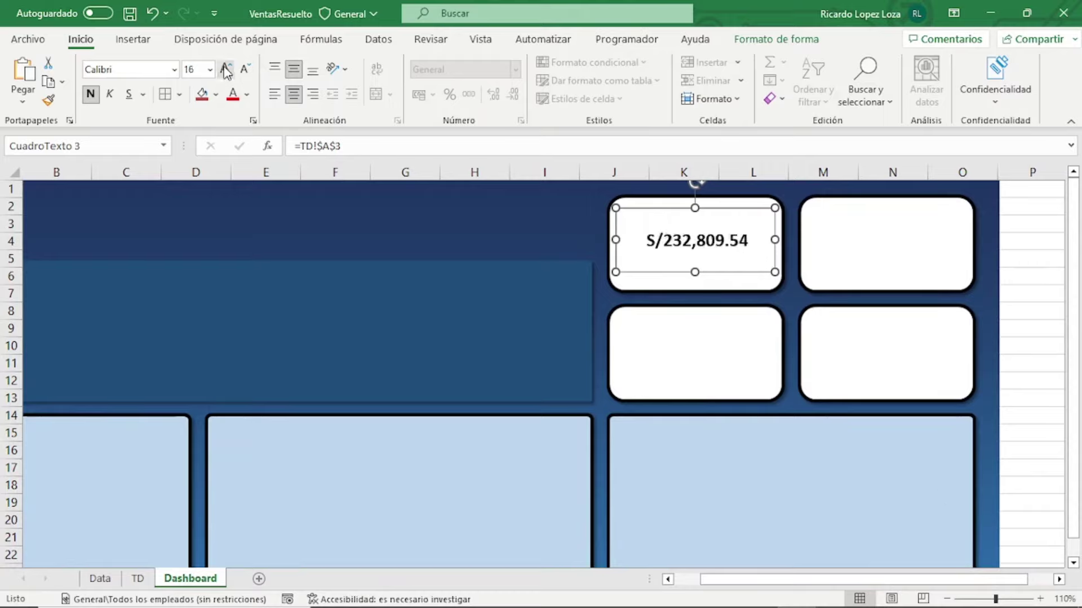
{"action": "left_click", "coordinate": [225, 69]}
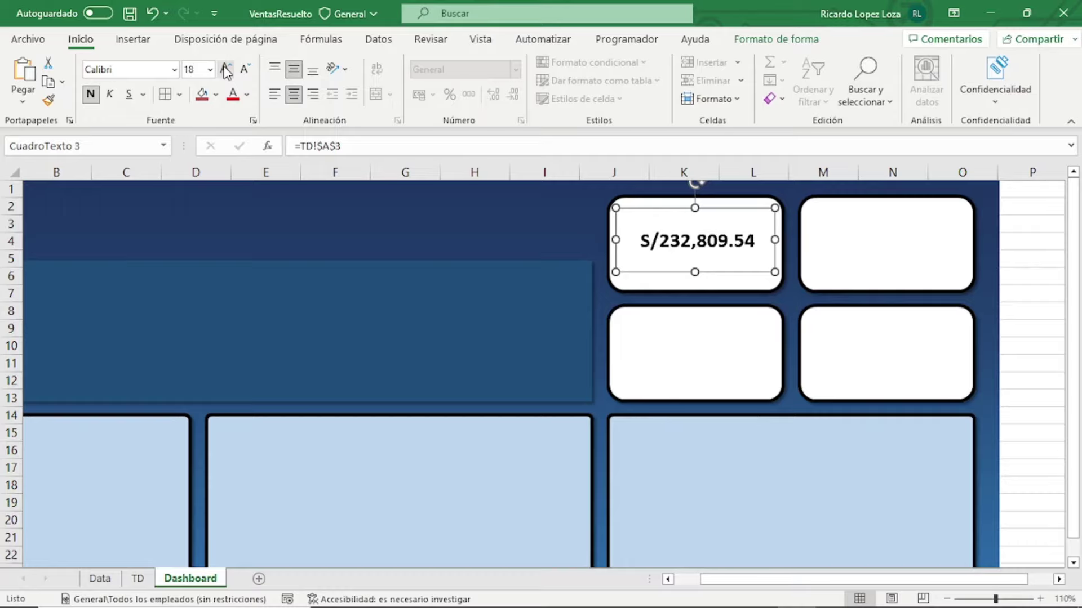
{"action": "left_click_drag", "start_coordinate": [726, 273], "coordinate": [725, 277]}
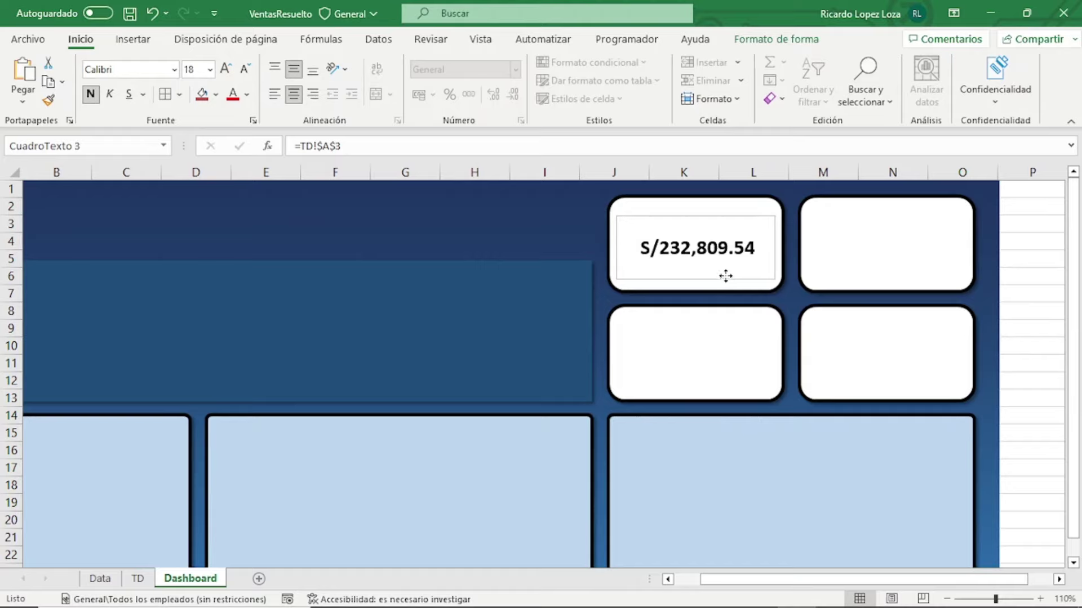
Give the amount text box No Fill and No Outline
{"action": "left_click_drag", "start_coordinate": [725, 277], "coordinate": [725, 278]}
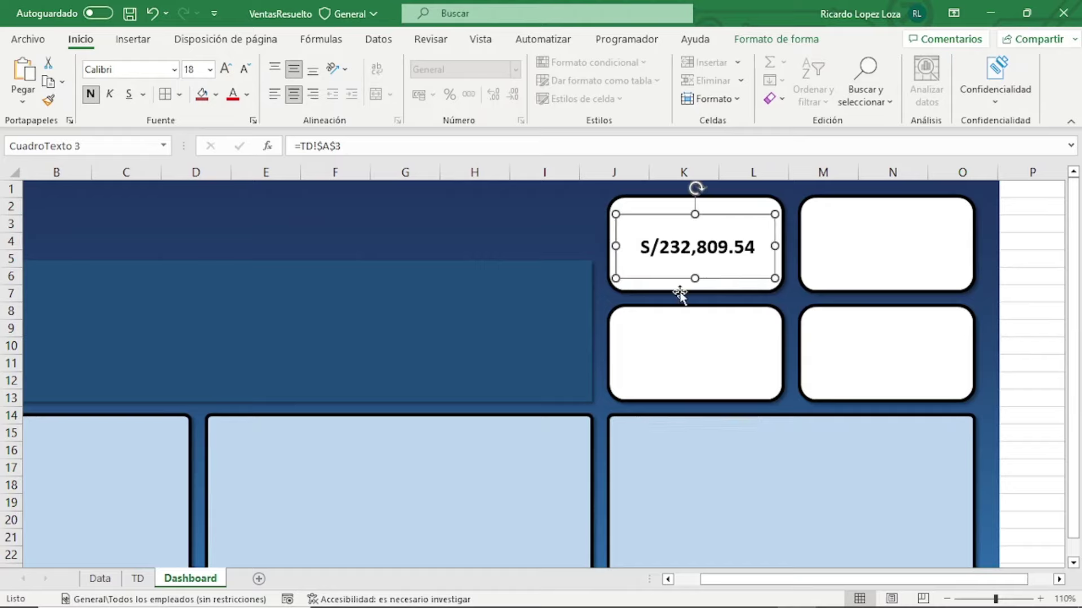
{"action": "left_click", "coordinate": [767, 39]}
{"action": "left_click", "coordinate": [465, 62]}
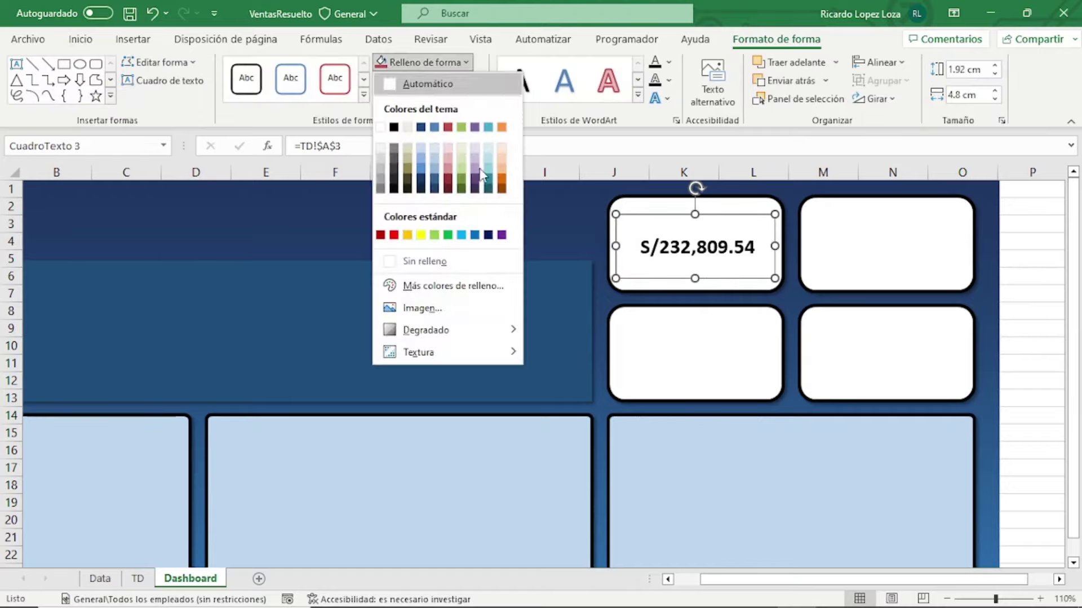
{"action": "left_click", "coordinate": [466, 261]}
{"action": "left_click", "coordinate": [464, 86]}
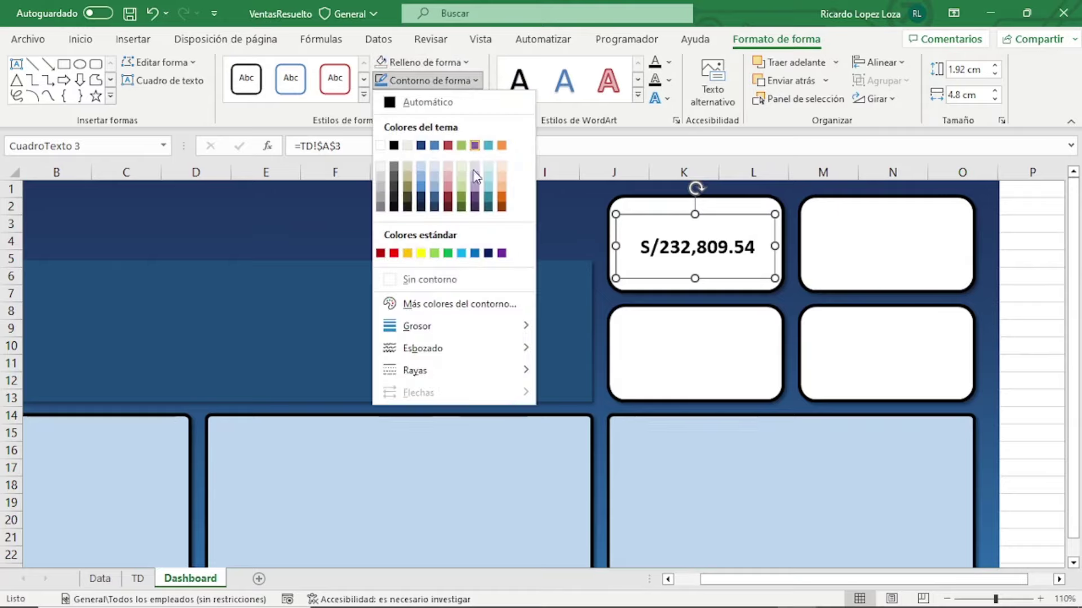
{"action": "left_click", "coordinate": [428, 279]}
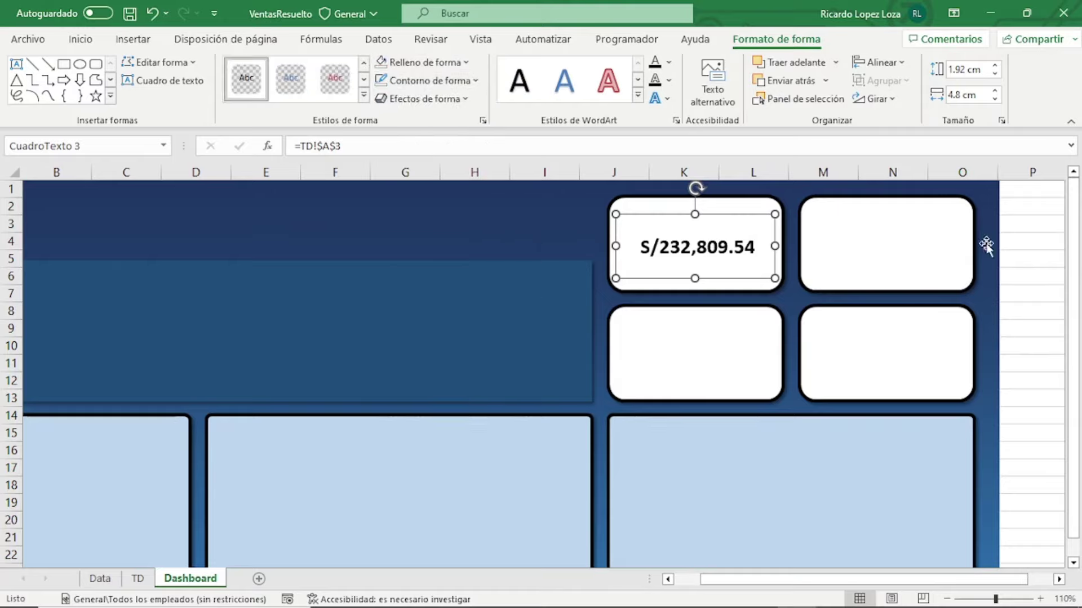
{"action": "left_click", "coordinate": [1022, 225]}
Duplicate the amount box into the top-right card, then both copies into the two lower cards
{"action": "left_click", "coordinate": [675, 239]}
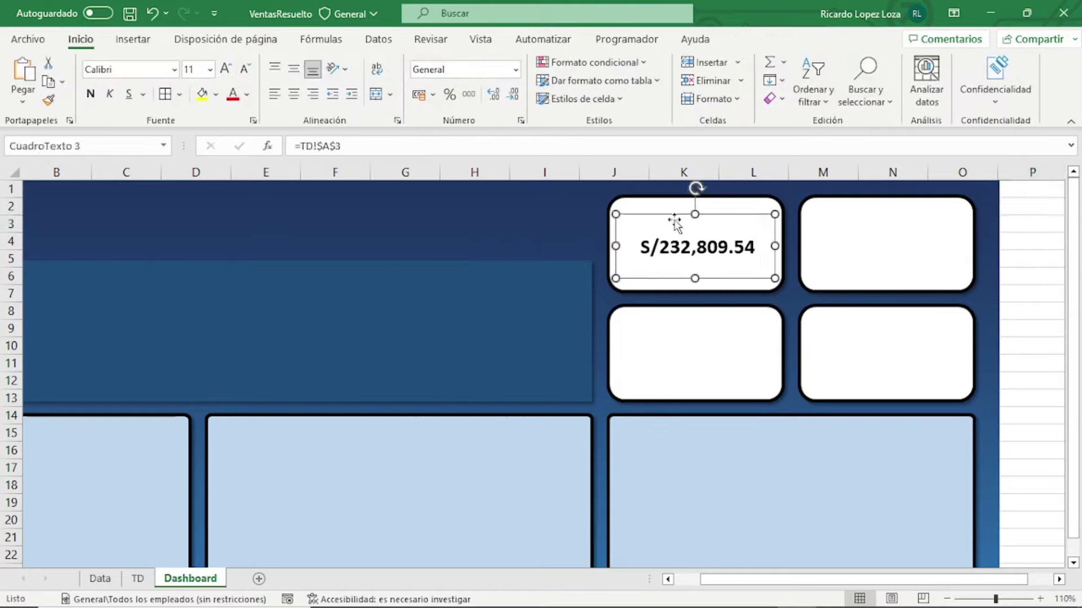
{"action": "key", "text": "ctrl+d"}
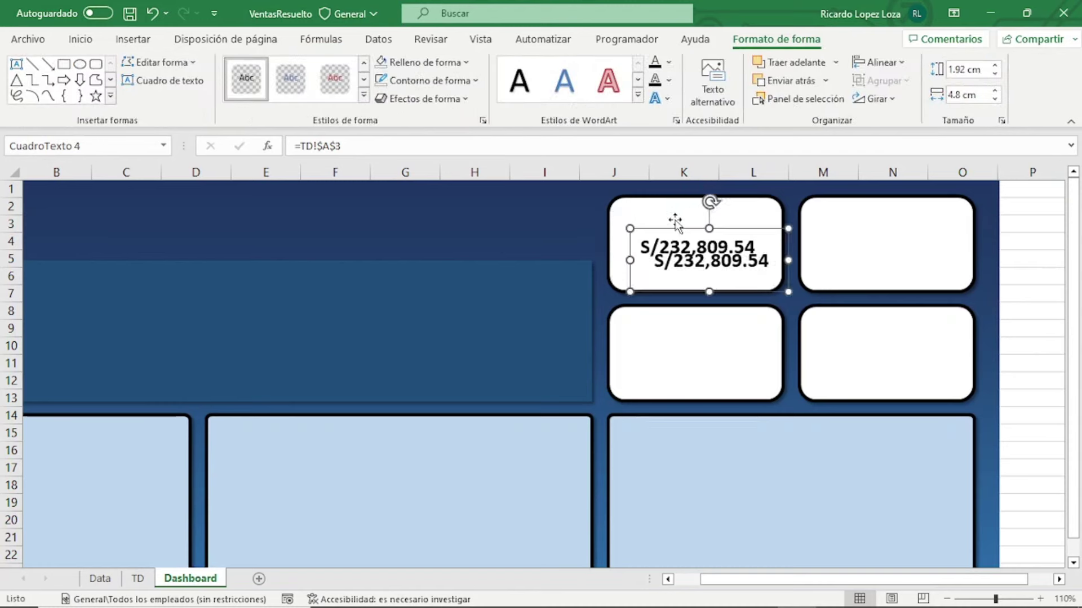
{"action": "left_click_drag", "start_coordinate": [679, 228], "coordinate": [865, 214]}
{"action": "left_click", "coordinate": [732, 246], "text": "shift"}
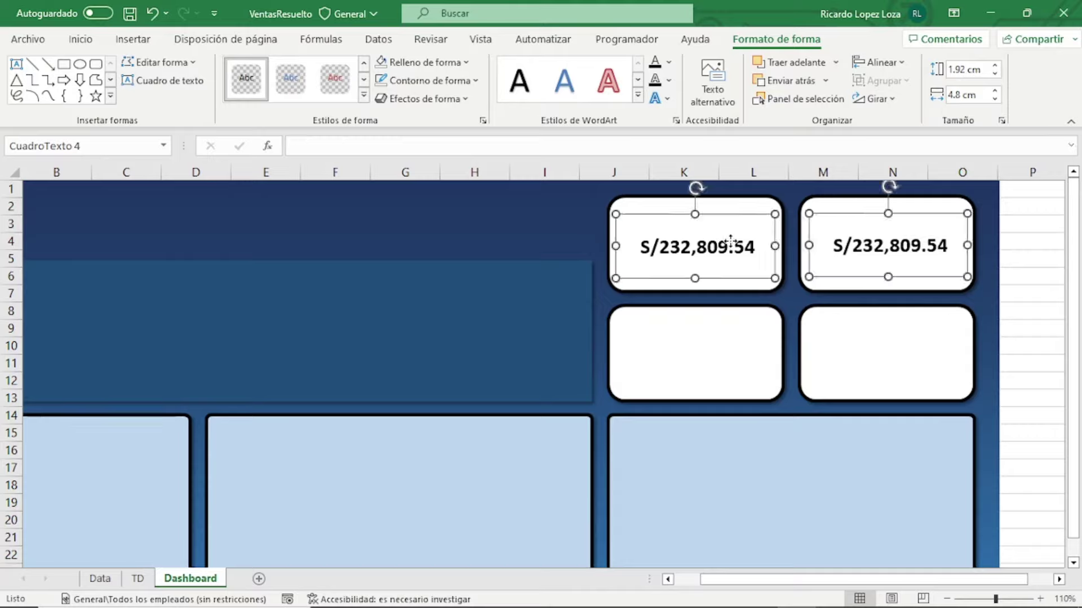
{"action": "key", "text": "ctrl+d"}
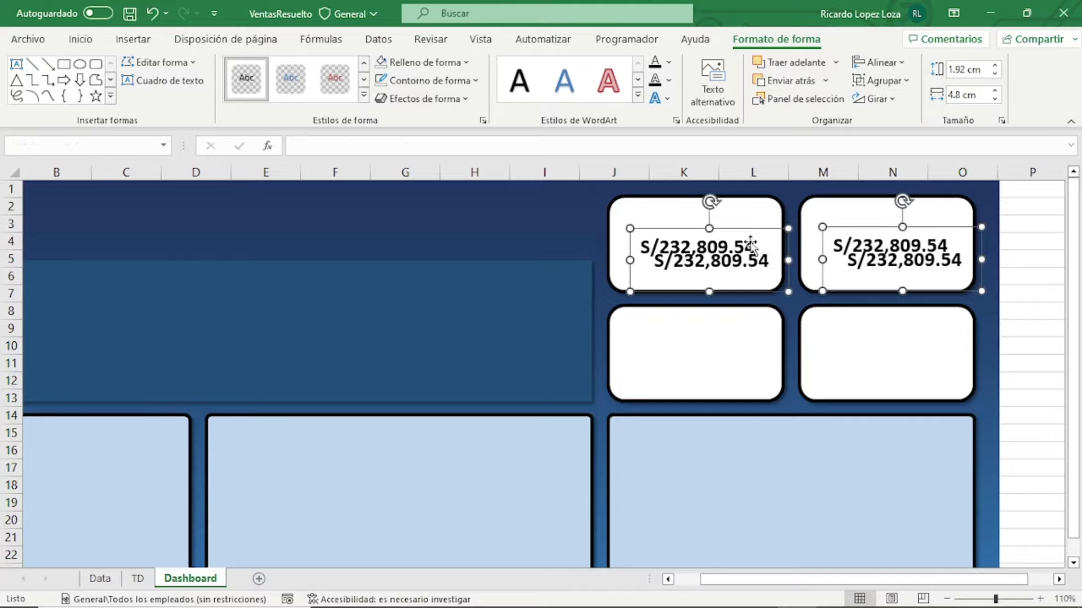
{"action": "left_click_drag", "start_coordinate": [753, 235], "coordinate": [741, 325]}
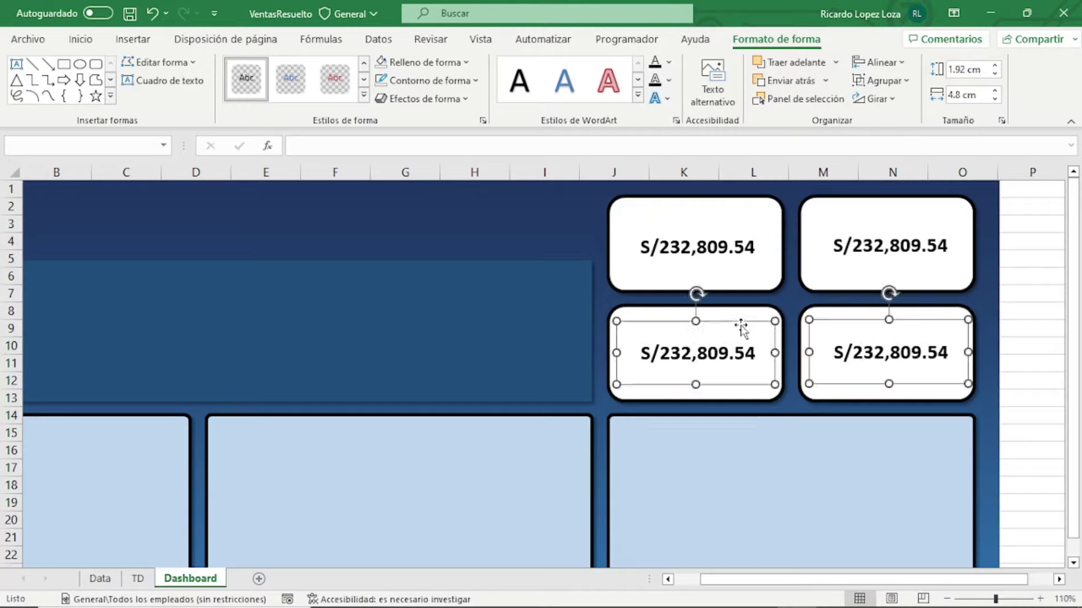
Space the four amount boxes evenly using the alignment options
{"action": "left_click", "coordinate": [727, 263], "text": "ctrl"}
{"action": "left_click", "coordinate": [850, 247], "text": "ctrl"}
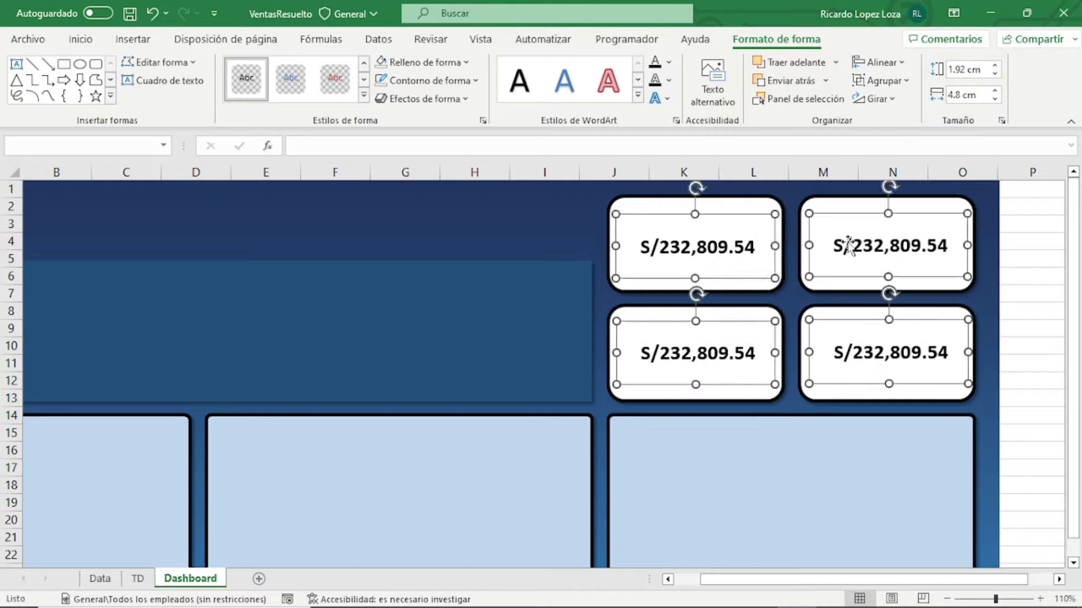
{"action": "left_click", "coordinate": [879, 62]}
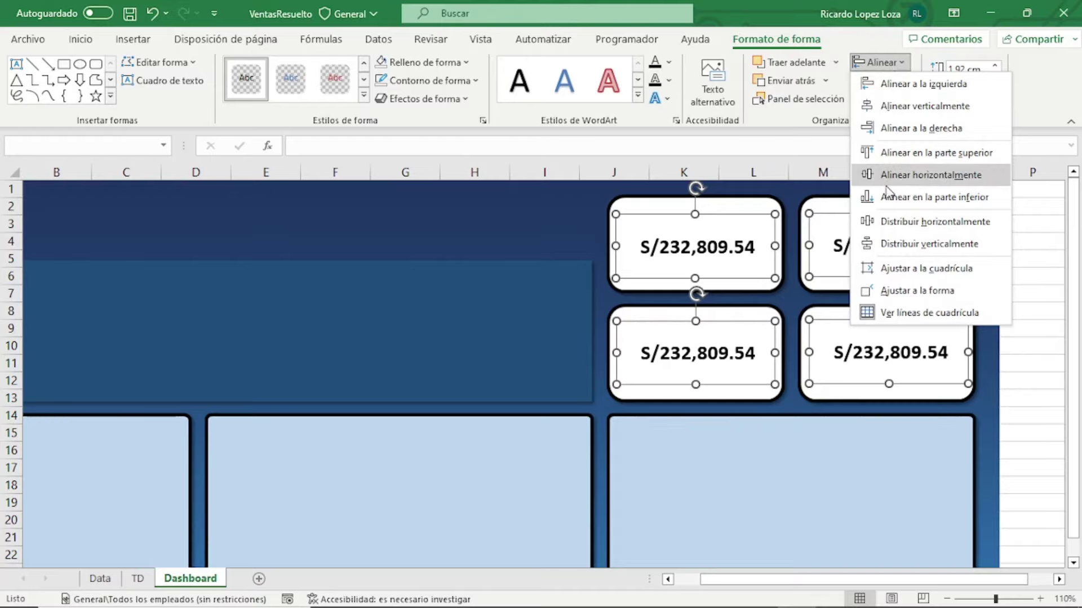
{"action": "left_click", "coordinate": [901, 245]}
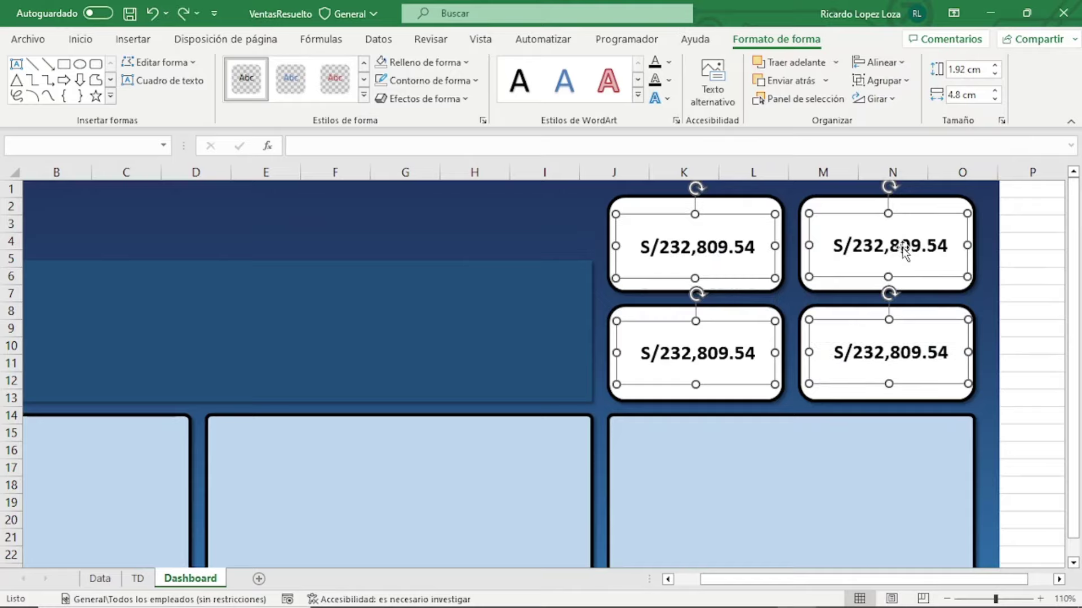
{"action": "left_click", "coordinate": [1032, 259]}
Top-align the lower-left and lower-right value boxes
{"action": "left_click", "coordinate": [731, 363]}
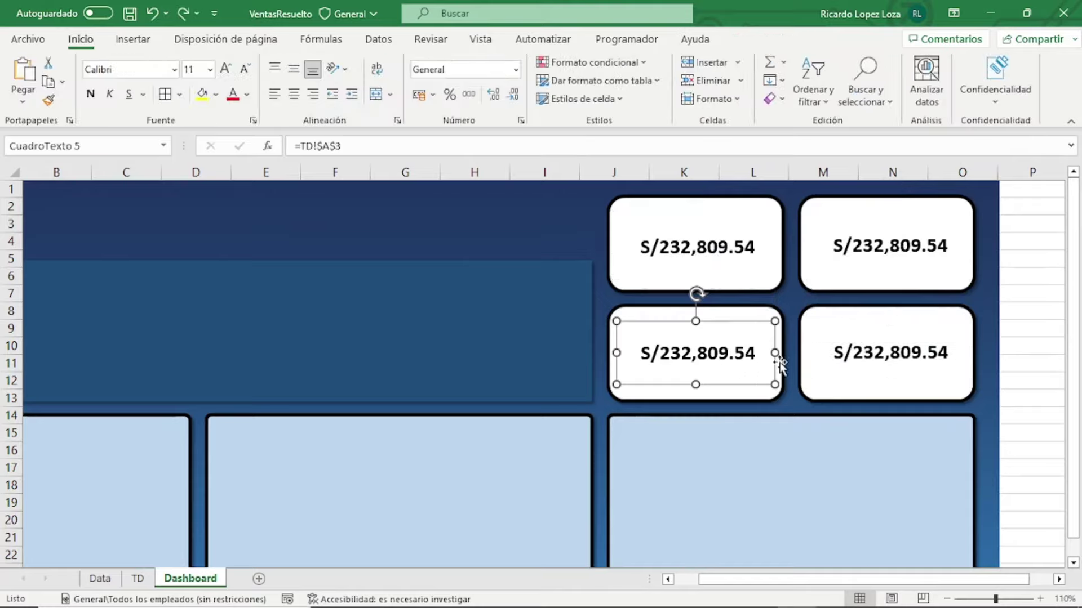
{"action": "left_click", "coordinate": [857, 352], "text": "shift"}
{"action": "left_click", "coordinate": [879, 62]}
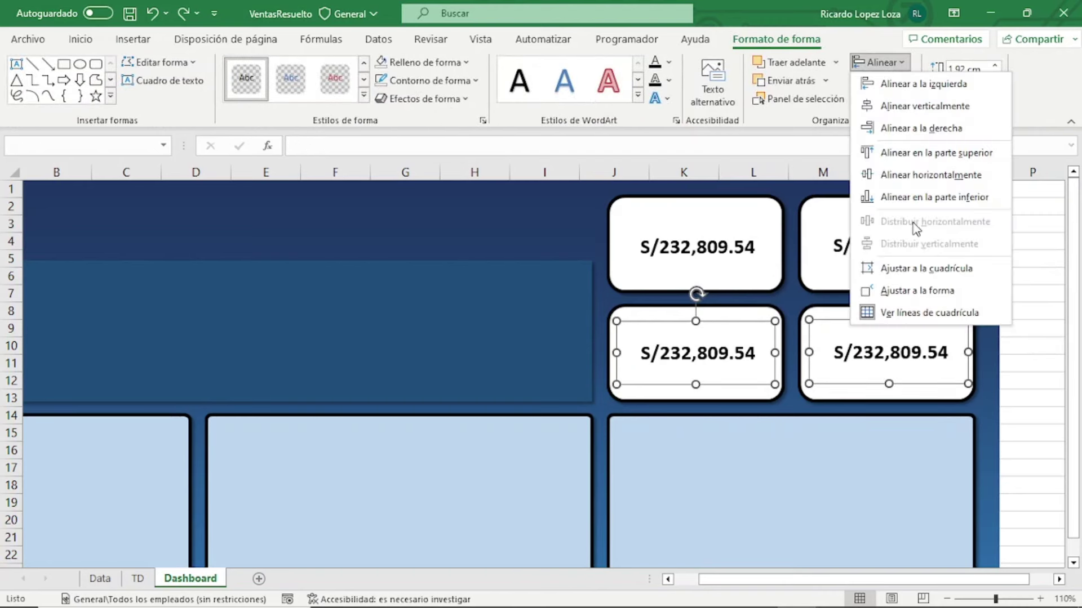
{"action": "left_click", "coordinate": [919, 162]}
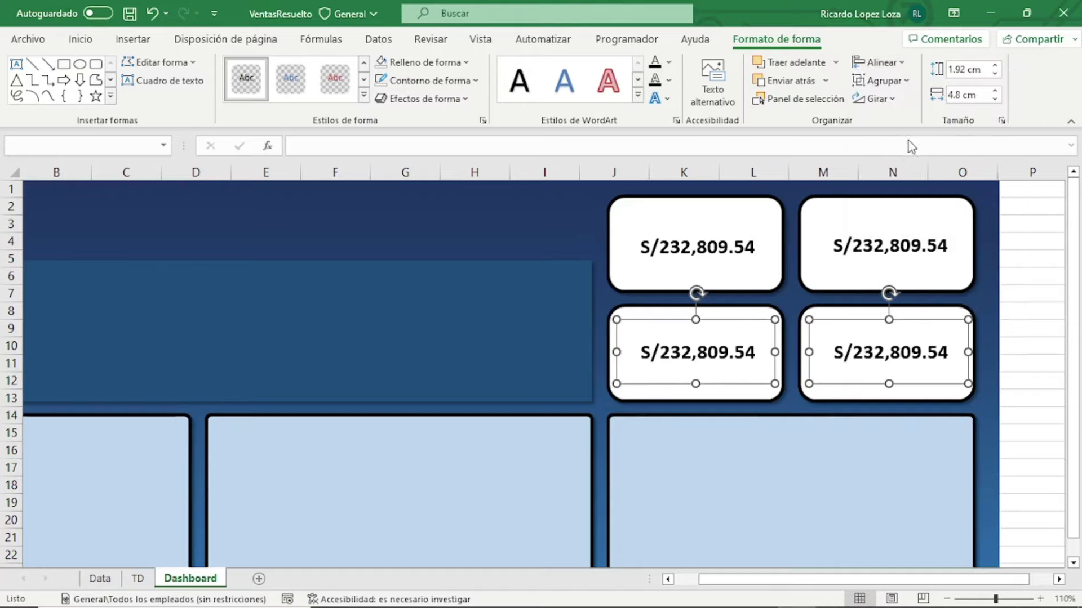
{"action": "left_click", "coordinate": [882, 62]}
{"action": "left_click", "coordinate": [887, 66]}
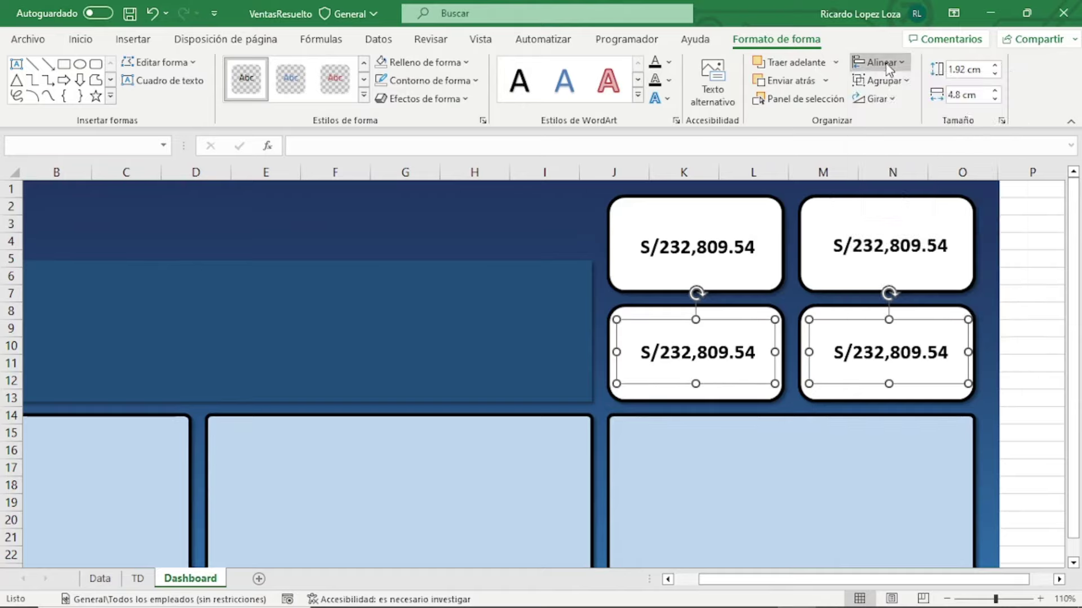
{"action": "left_click", "coordinate": [1003, 279]}
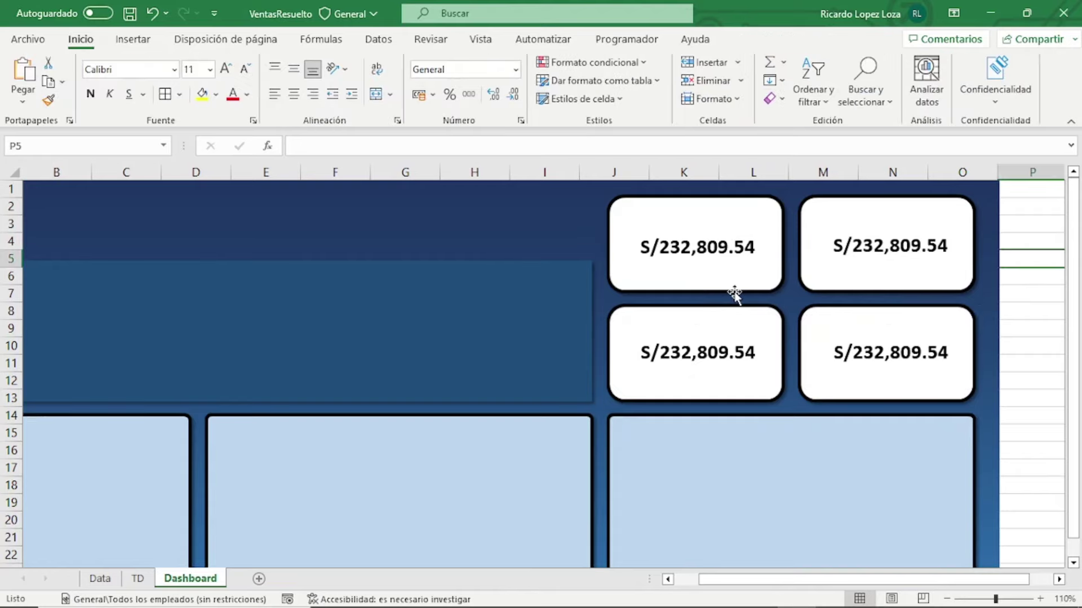
{"action": "left_click", "coordinate": [737, 268]}
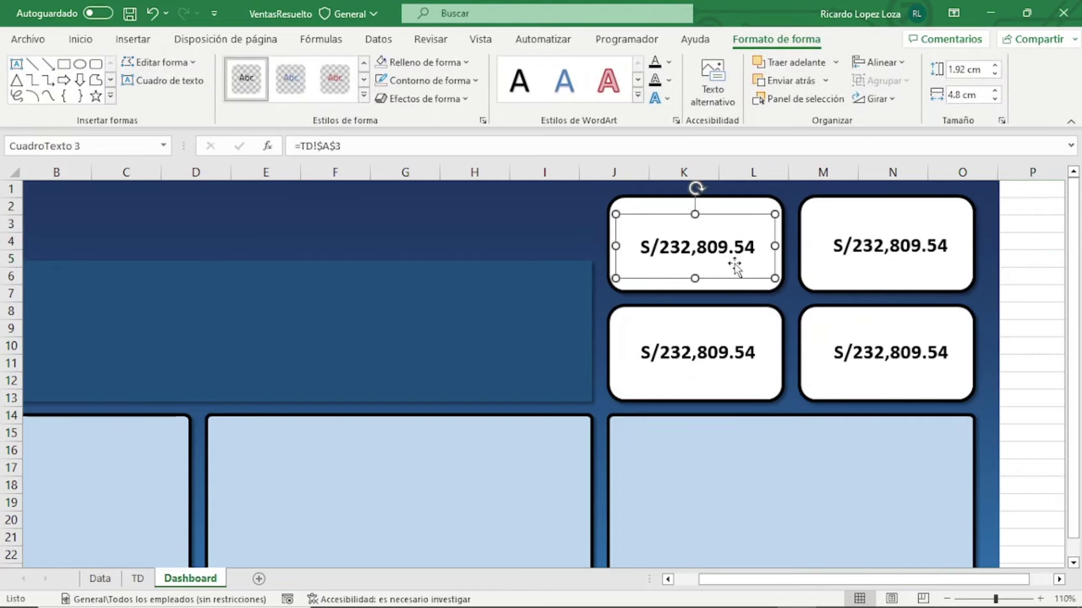
Link the top-right value box to average sales in =TD!$A$6
{"action": "left_click", "coordinate": [862, 259]}
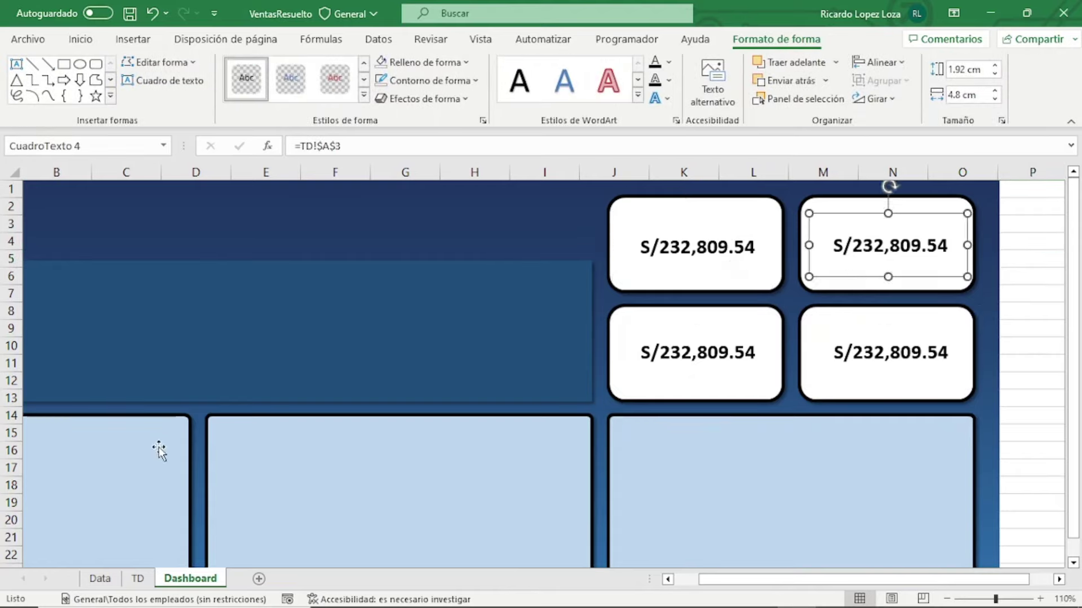
{"action": "left_click", "coordinate": [136, 580]}
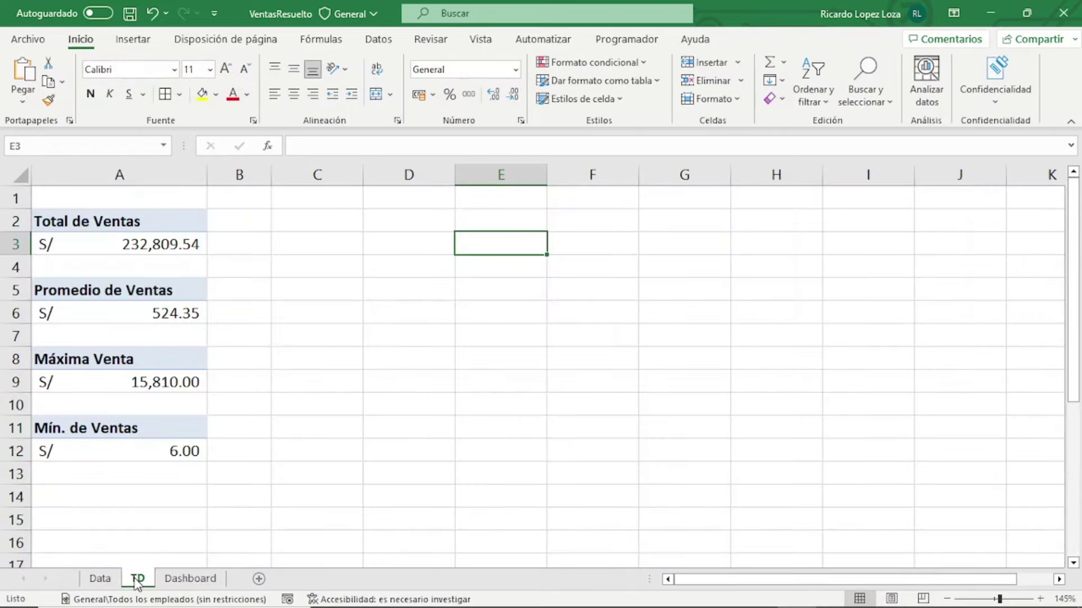
{"action": "left_click", "coordinate": [171, 580]}
{"action": "left_click", "coordinate": [837, 259]}
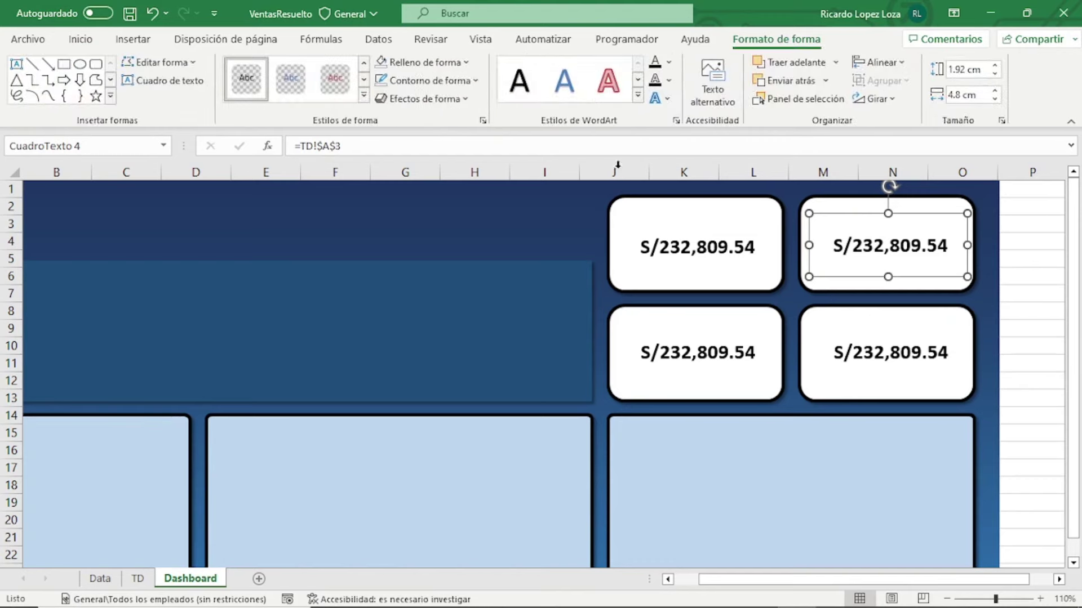
{"action": "left_click", "coordinate": [349, 147]}
{"action": "key", "text": "BackSpace"}
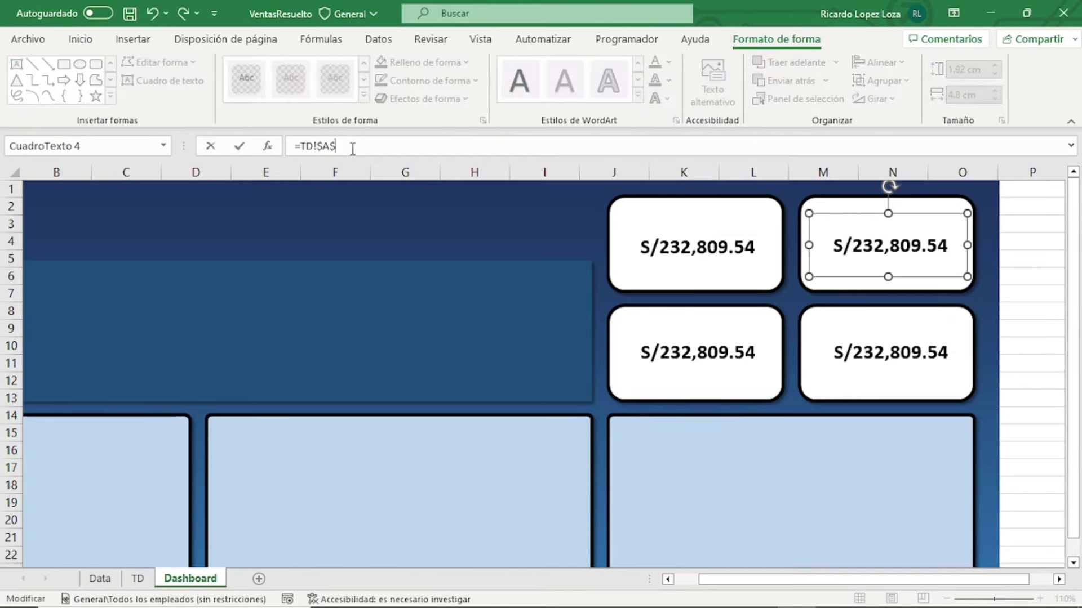
{"action": "type", "text": "6"}
{"action": "key", "text": "Return"}
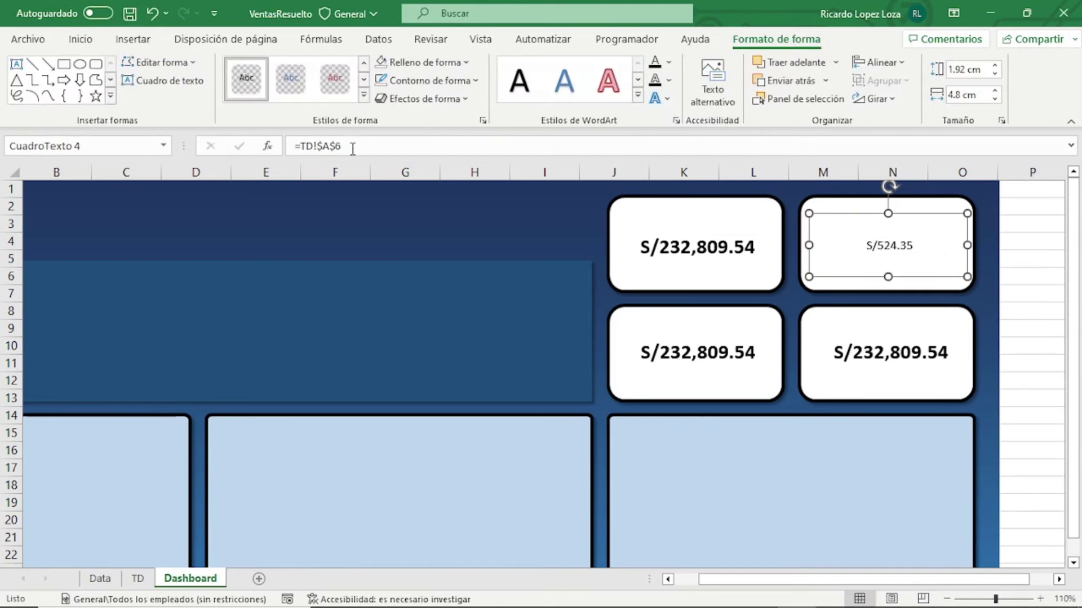
Link the lower-left value box to maximum sales in =TD!$A$9
{"action": "left_click", "coordinate": [692, 360]}
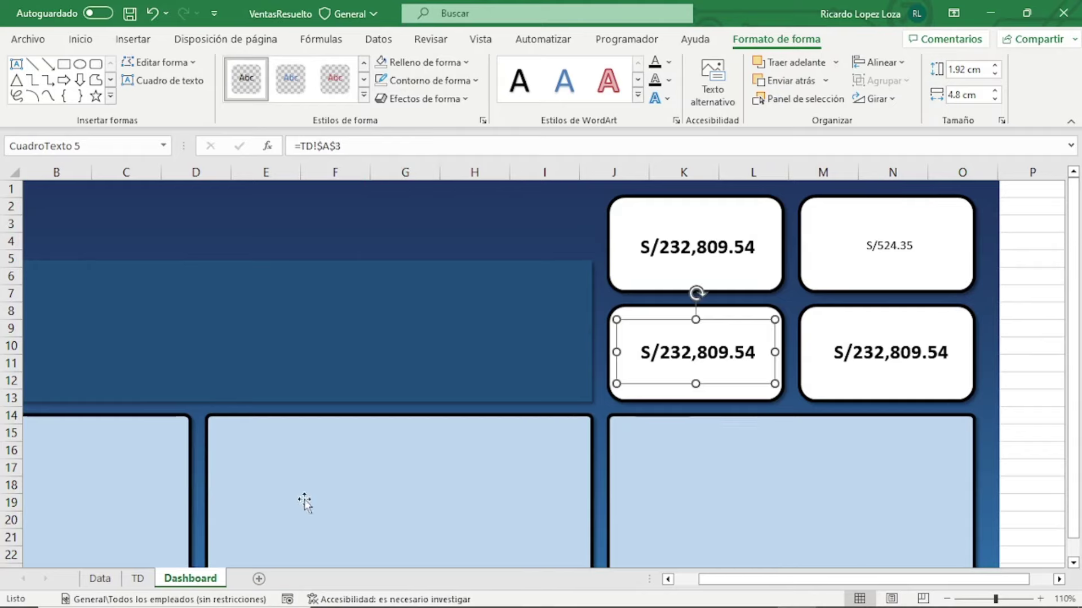
{"action": "left_click", "coordinate": [137, 578]}
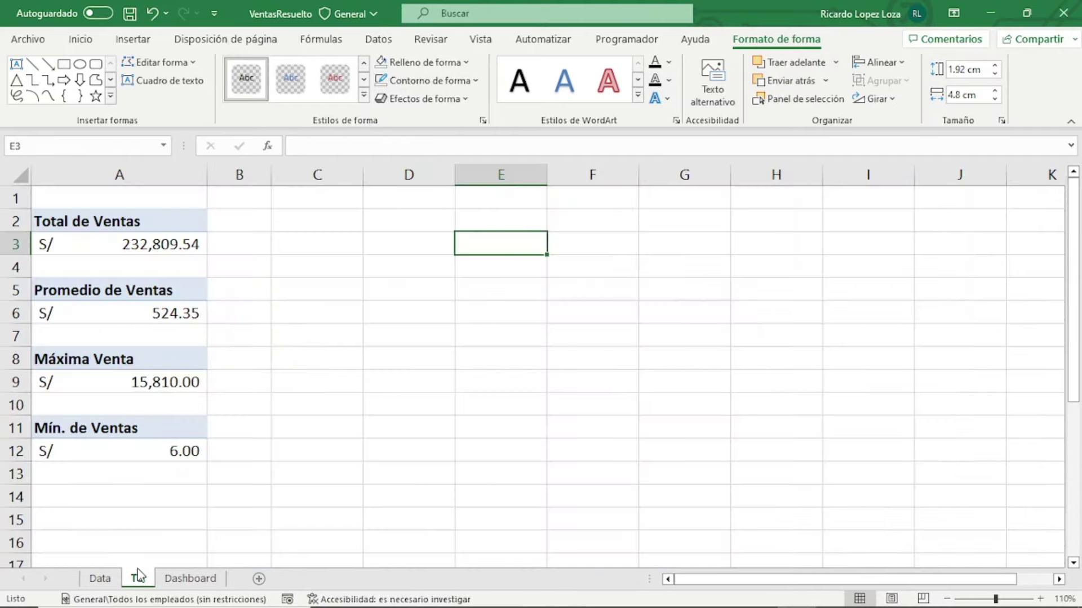
{"action": "left_click", "coordinate": [162, 384]}
{"action": "left_click", "coordinate": [217, 576]}
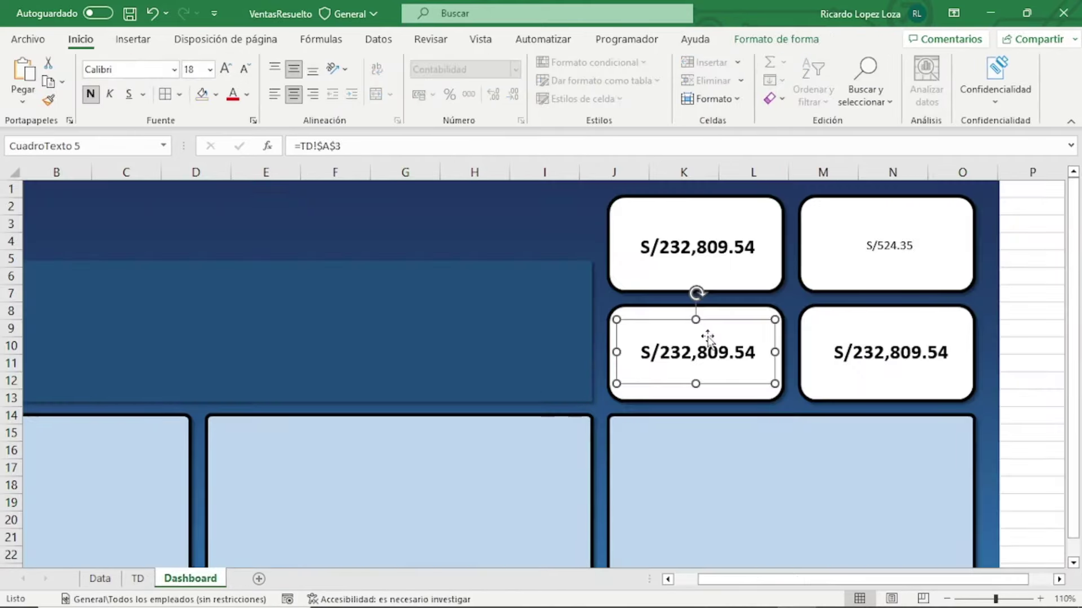
{"action": "left_click", "coordinate": [364, 145]}
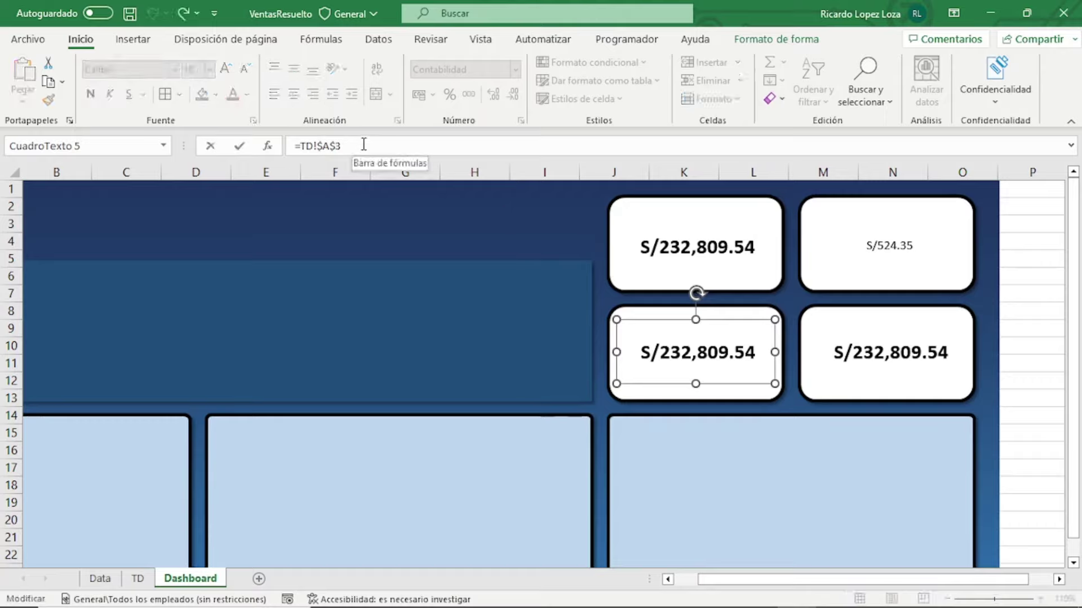
{"action": "key", "text": "BackSpace"}
{"action": "type", "text": "9"}
{"action": "key", "text": "Return"}
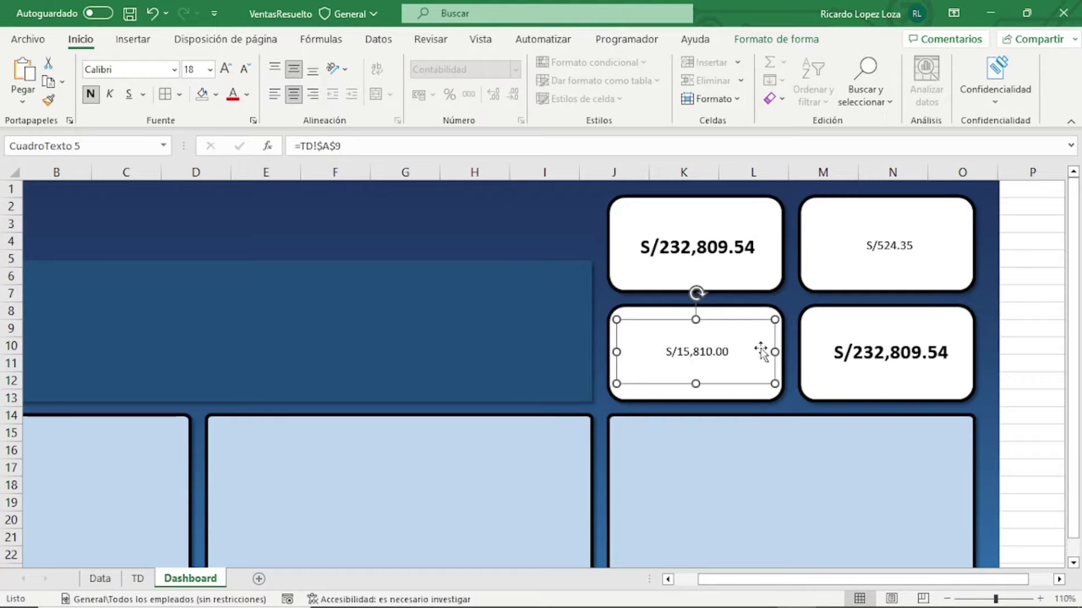
Link the lower-right value box to minimum sales in =TD!$A$12
{"action": "left_click", "coordinate": [848, 360]}
{"action": "left_click", "coordinate": [138, 579]}
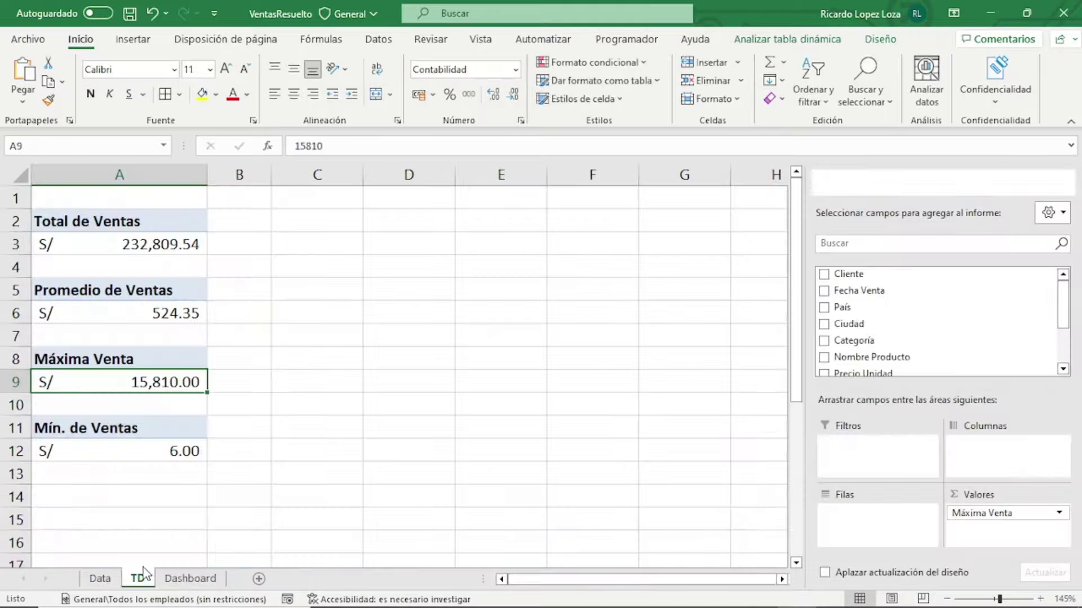
{"action": "left_click", "coordinate": [141, 448]}
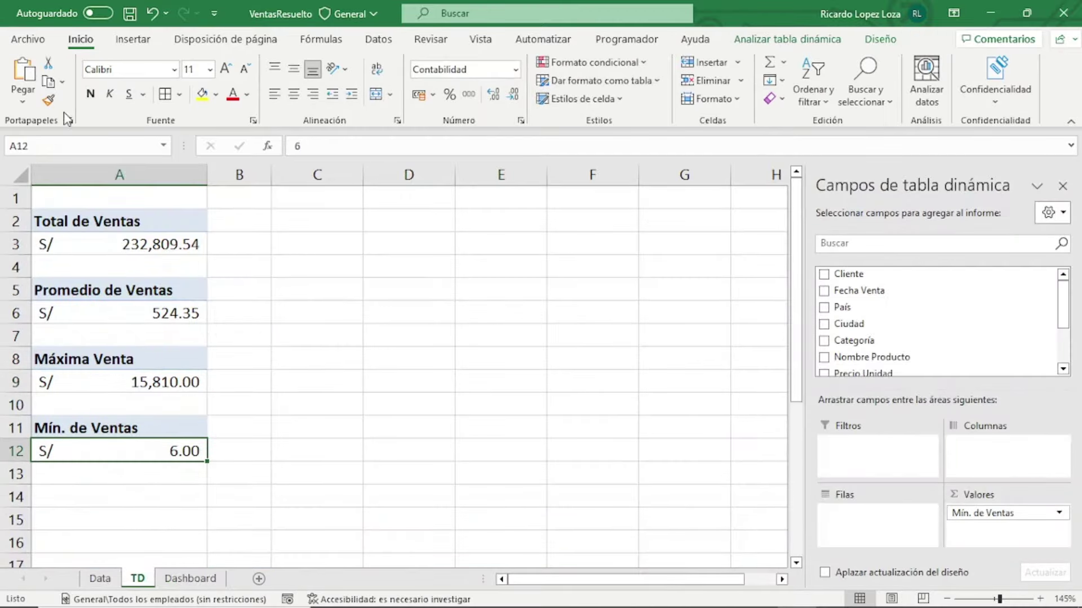
{"action": "left_click", "coordinate": [190, 579]}
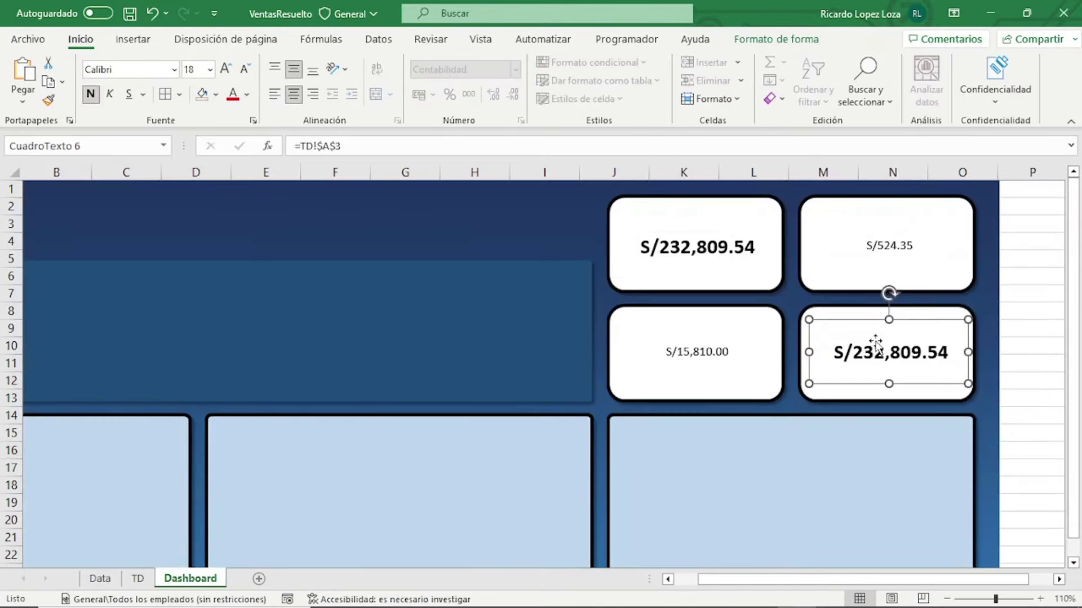
{"action": "left_click", "coordinate": [380, 148]}
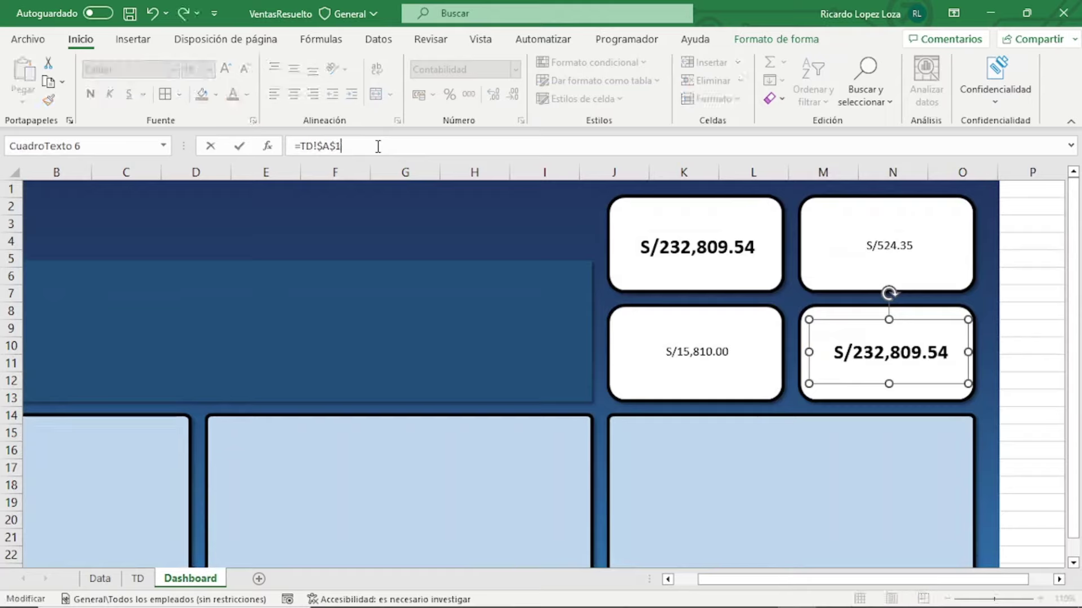
{"action": "key", "text": "BackSpace"}
{"action": "type", "text": "12"}
{"action": "key", "text": "Return"}
Copy the S/232,809.54 box's bold large format to the S/524.35, S/15,810.00 and S/6.00 boxes
{"action": "left_click", "coordinate": [625, 266]}
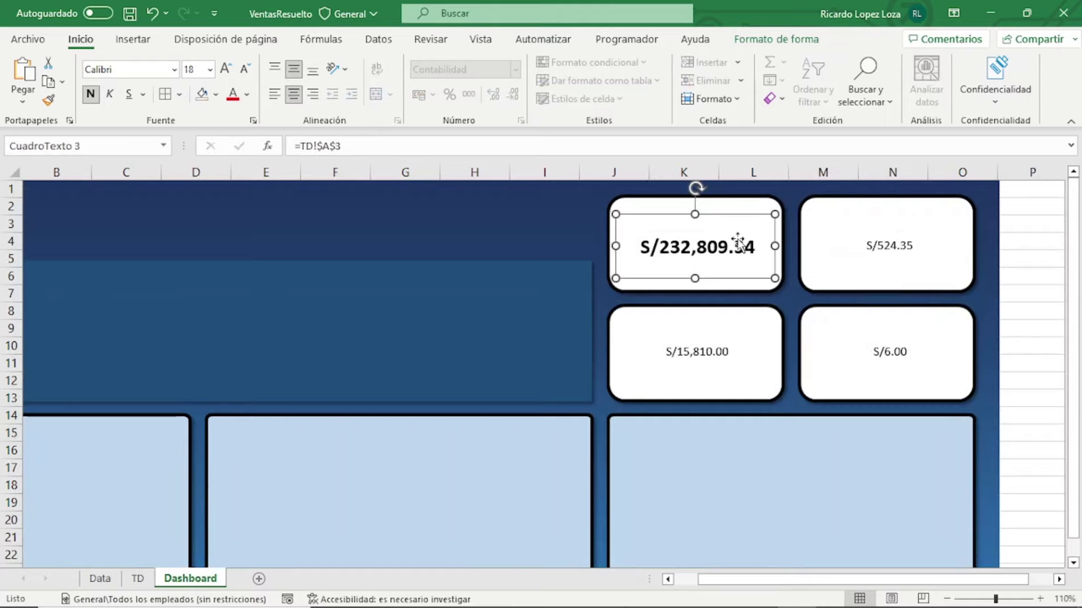
{"action": "left_click", "coordinate": [49, 101]}
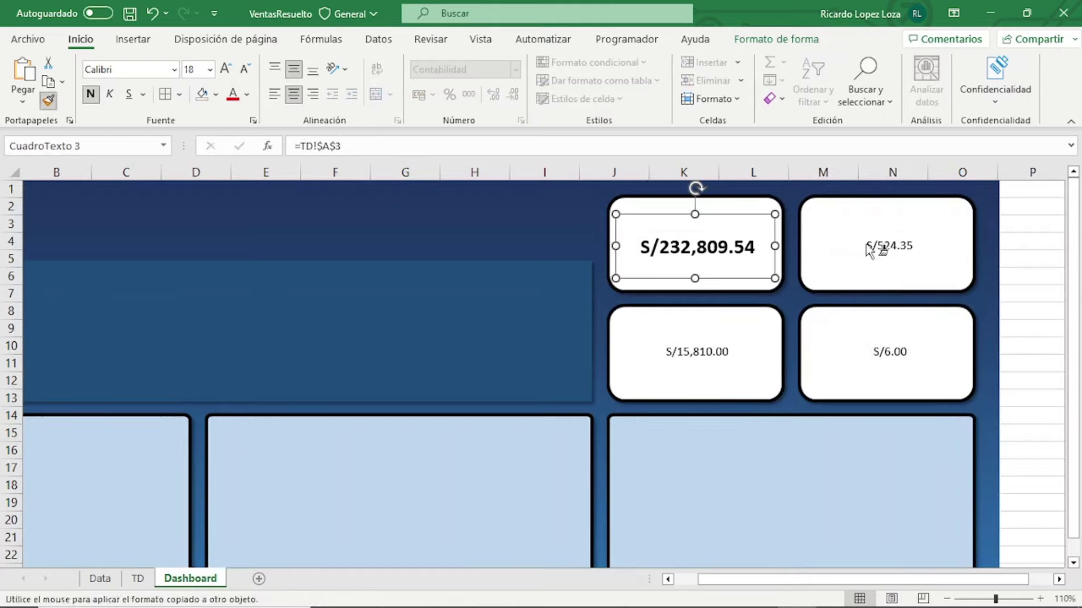
{"action": "left_click", "coordinate": [876, 247]}
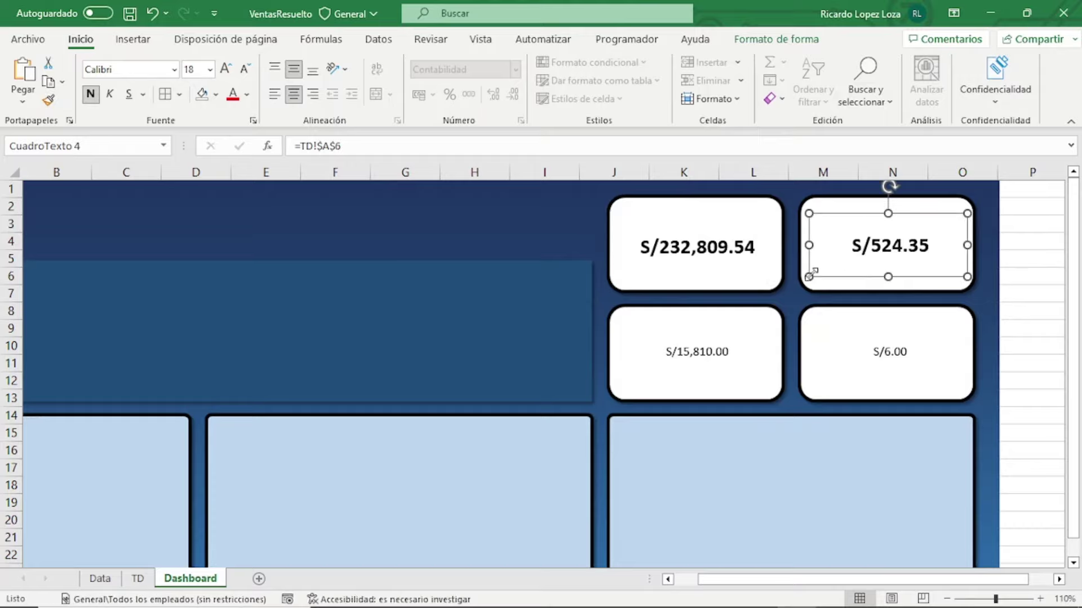
{"action": "left_click", "coordinate": [49, 101]}
{"action": "left_click", "coordinate": [690, 352]}
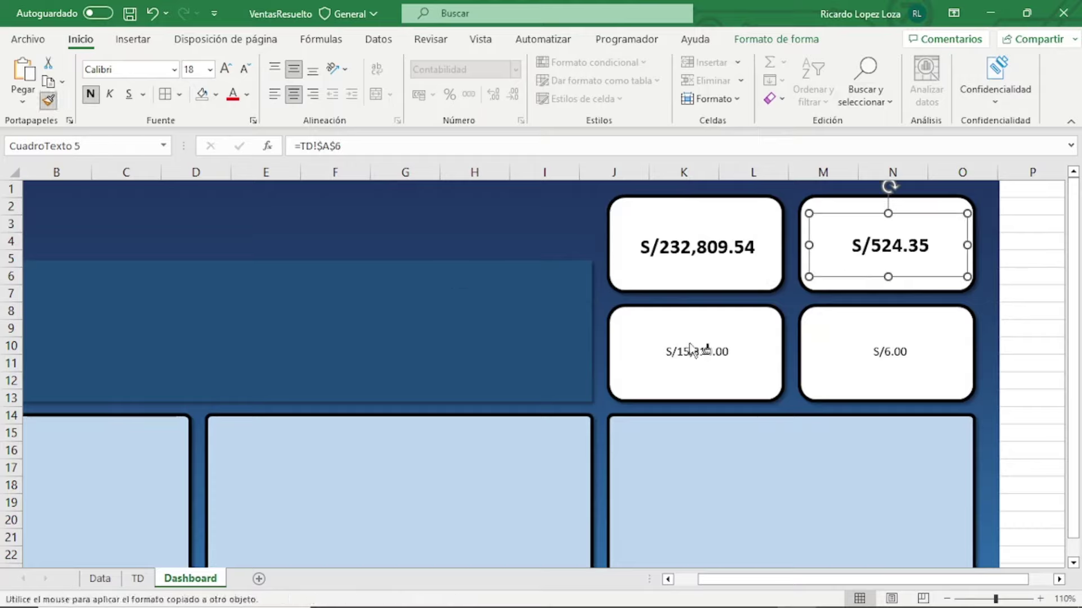
{"action": "left_click", "coordinate": [48, 102]}
{"action": "left_click", "coordinate": [896, 349]}
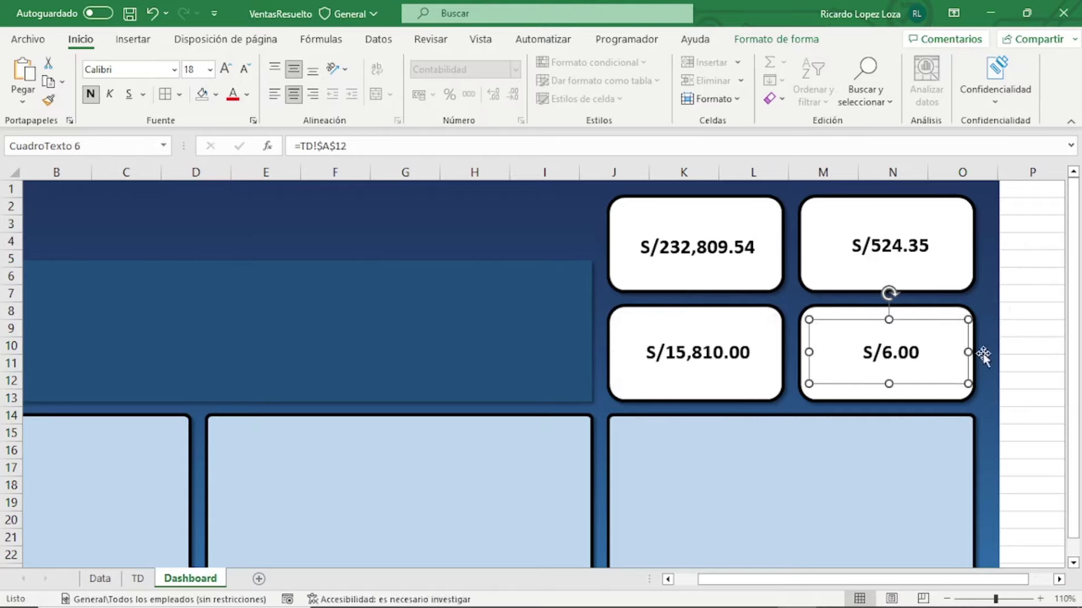
{"action": "left_click", "coordinate": [1031, 259]}
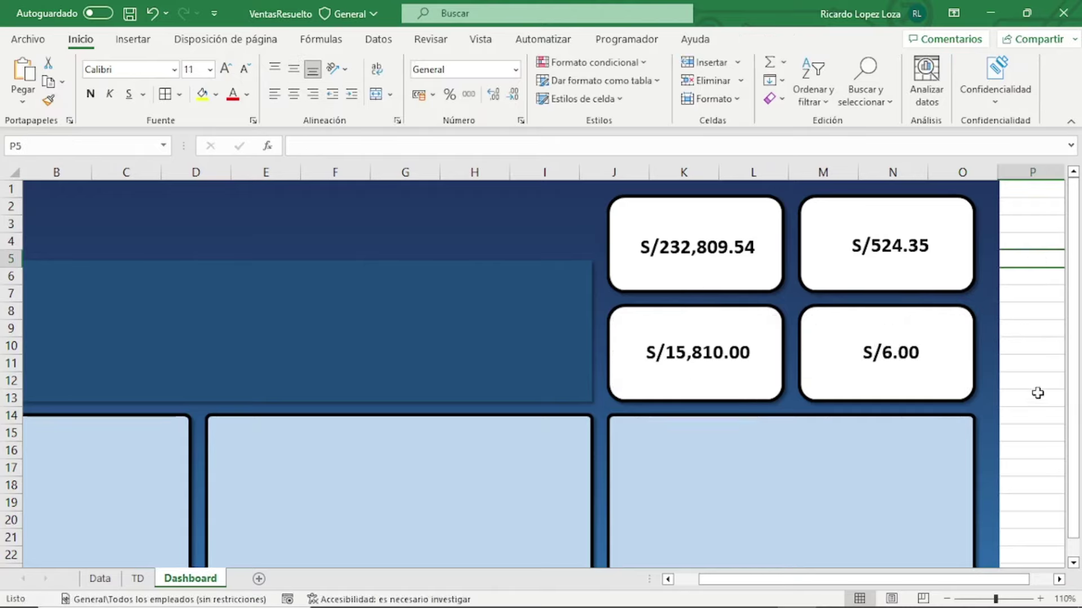
Insert a 'Total de Ventas' text box and place it under the total sales value
{"action": "left_click", "coordinate": [133, 39]}
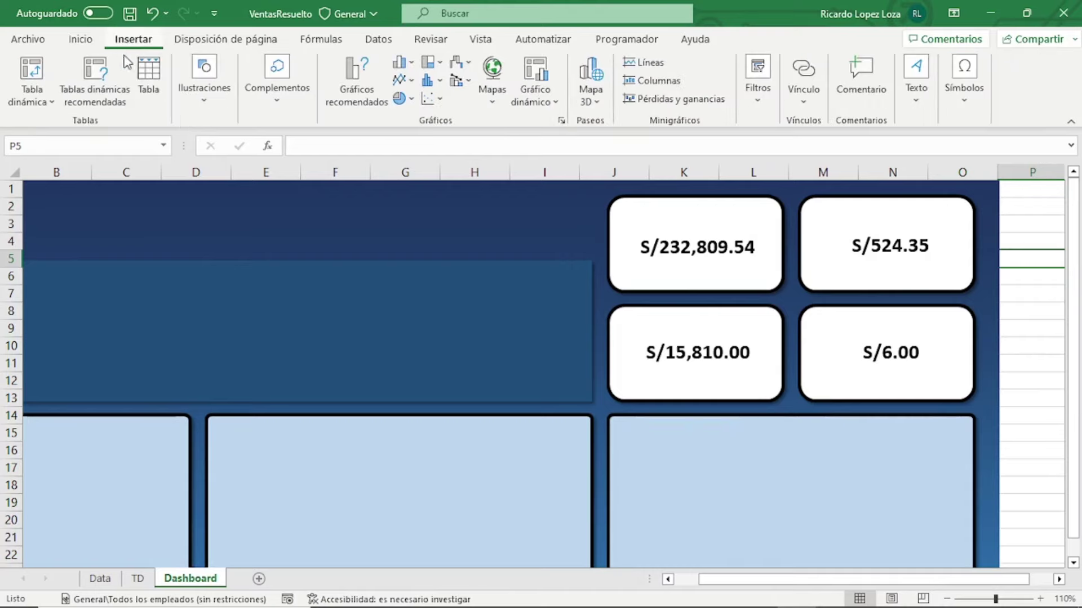
{"action": "left_click", "coordinate": [915, 101]}
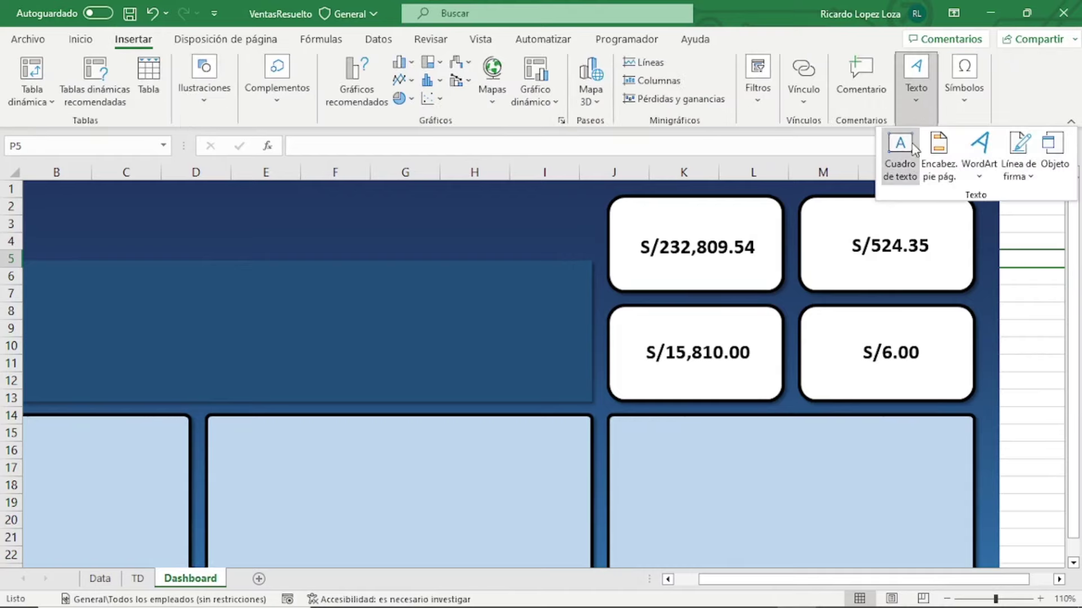
{"action": "left_click", "coordinate": [900, 164]}
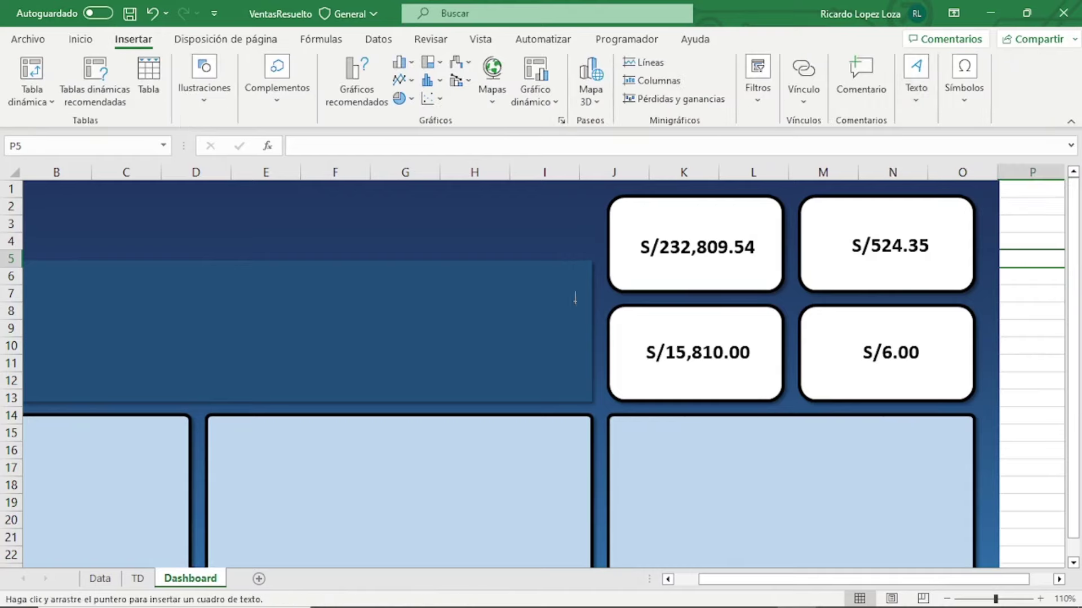
{"action": "left_click", "coordinate": [517, 305]}
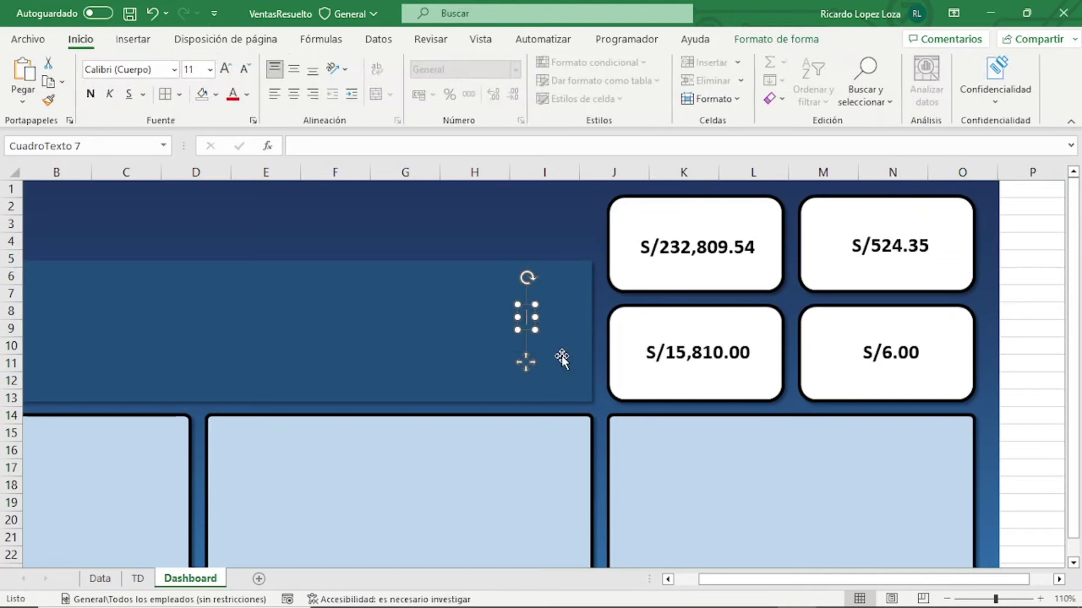
{"action": "type", "text": "D"}
{"action": "type", "text": "Total d"}
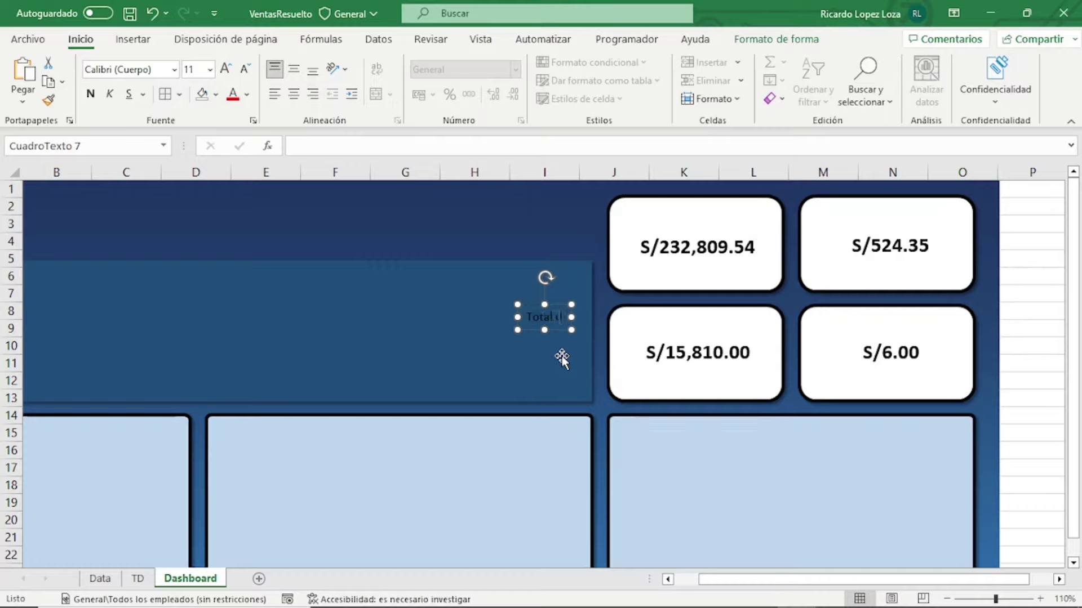
{"action": "type", "text": "e Ventas"}
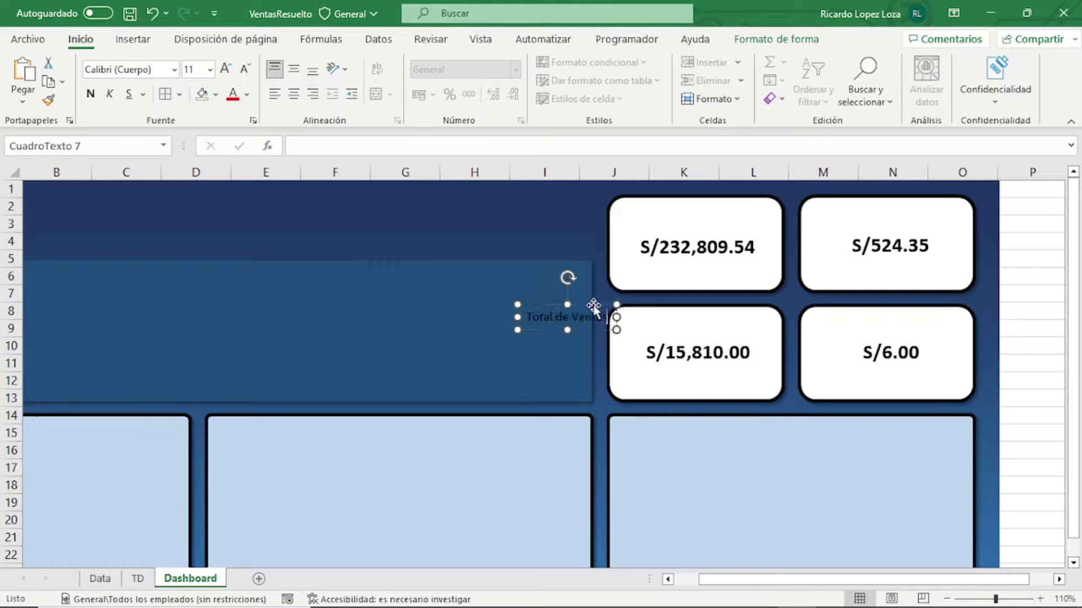
{"action": "left_click_drag", "start_coordinate": [594, 305], "coordinate": [727, 256]}
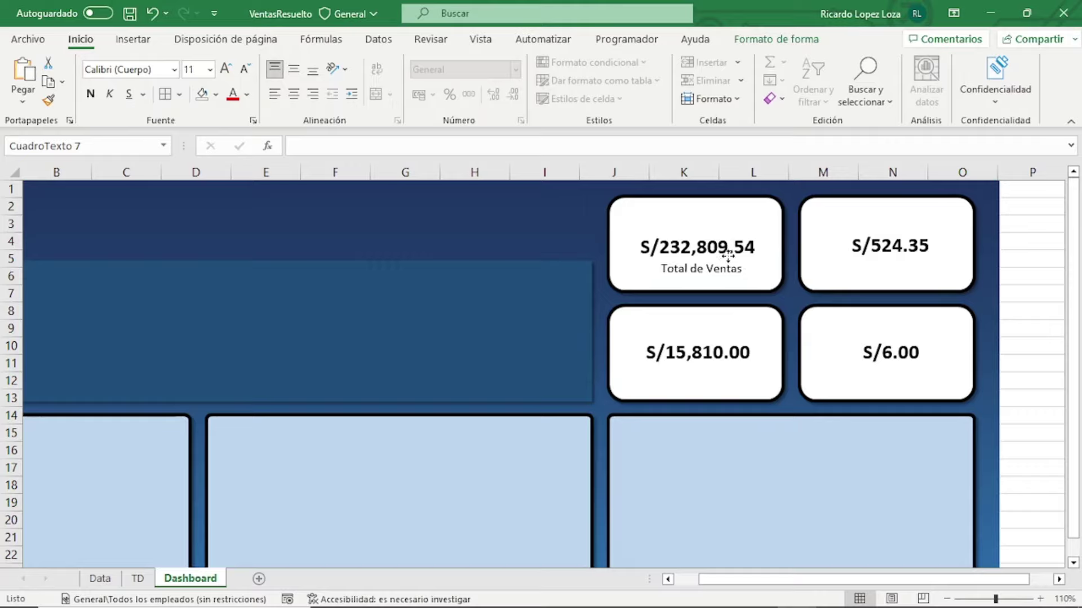
Make the Total de Ventas caption bold and dark teal, then duplicate it
{"action": "left_click", "coordinate": [90, 94]}
{"action": "left_click", "coordinate": [247, 94]}
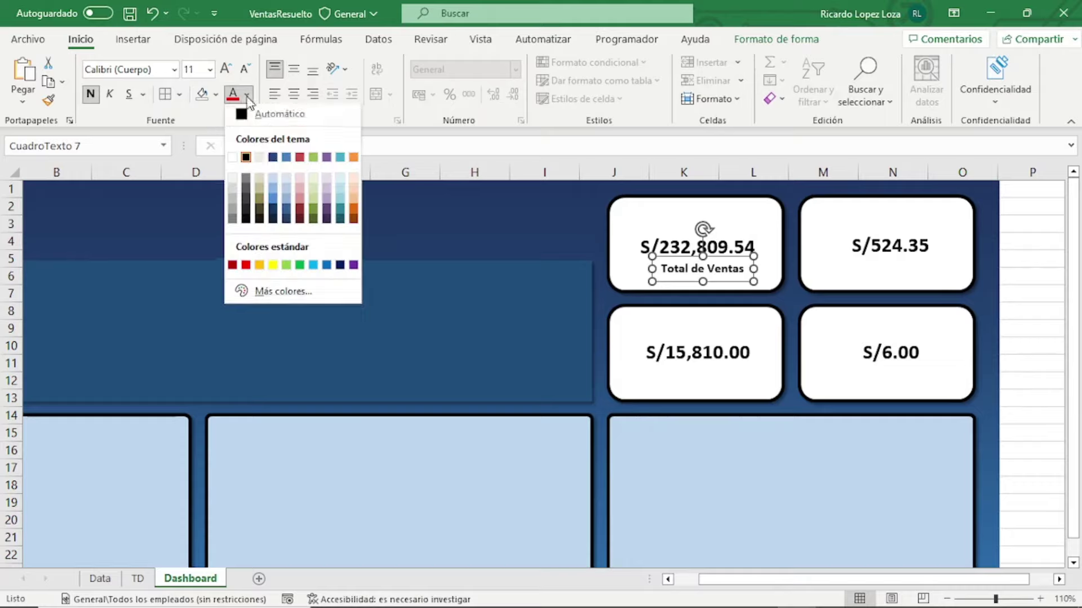
{"action": "left_click", "coordinate": [341, 224]}
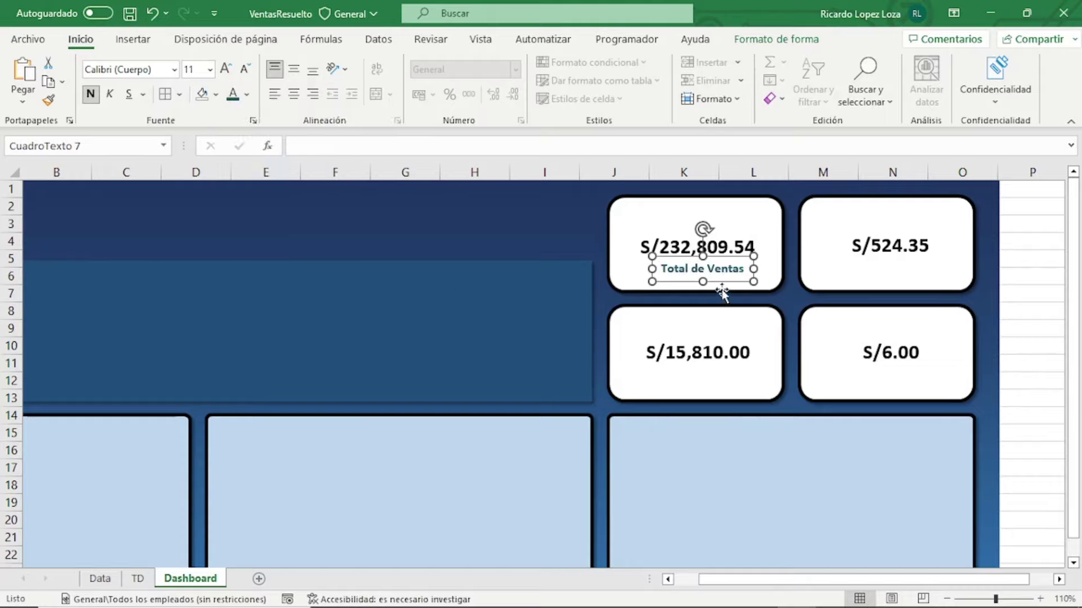
{"action": "key", "text": "ctrl+d"}
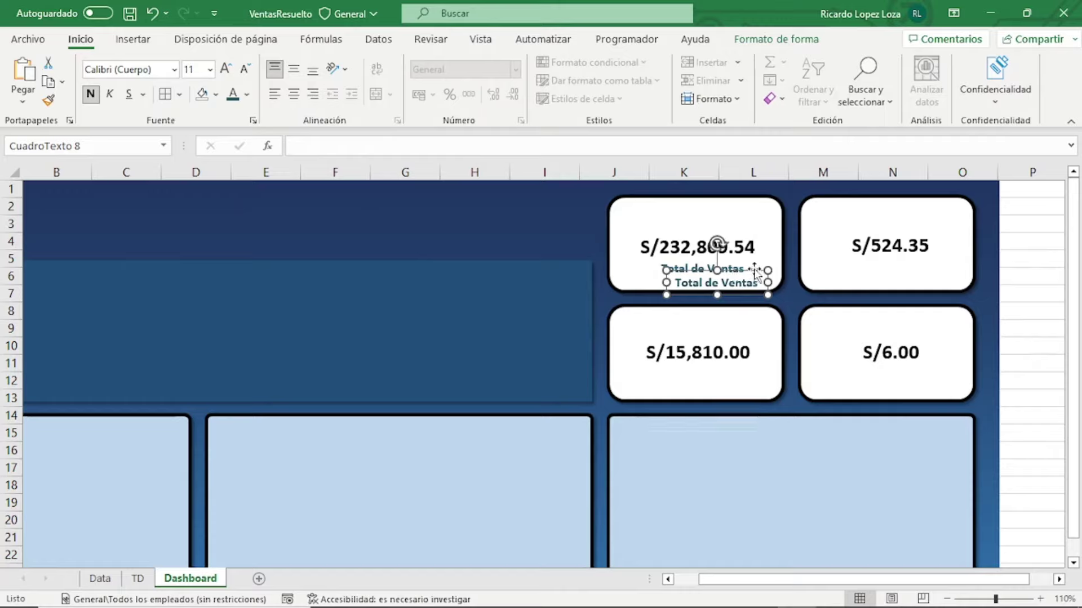
Turn the caption copy into a 10 pt 'Promedio de Ventas' label centred under S/524.35
{"action": "left_click_drag", "start_coordinate": [755, 270], "coordinate": [933, 253]}
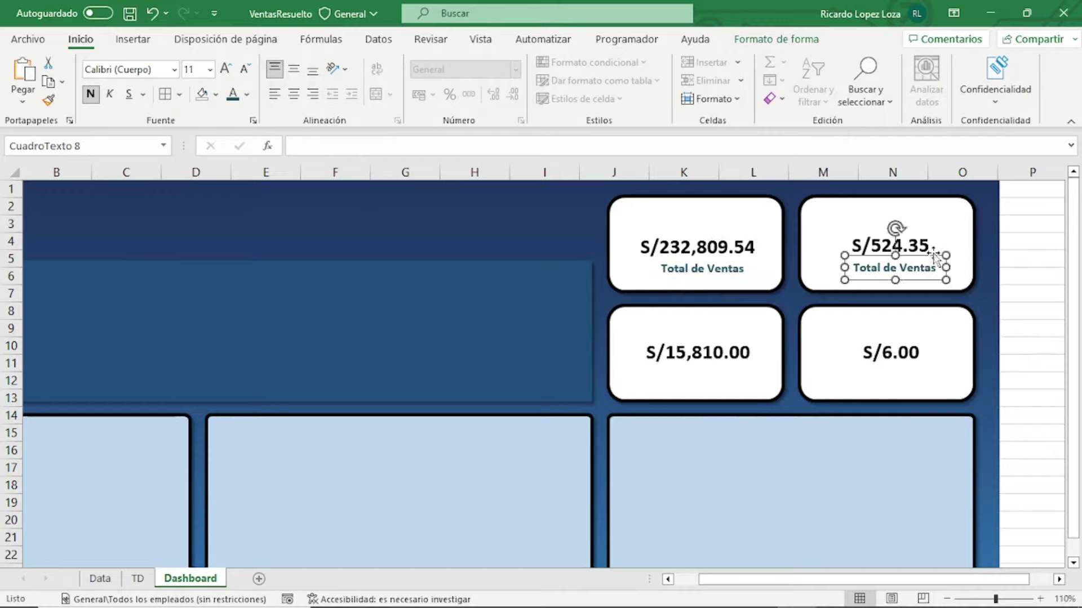
{"action": "triple_click", "coordinate": [920, 267]}
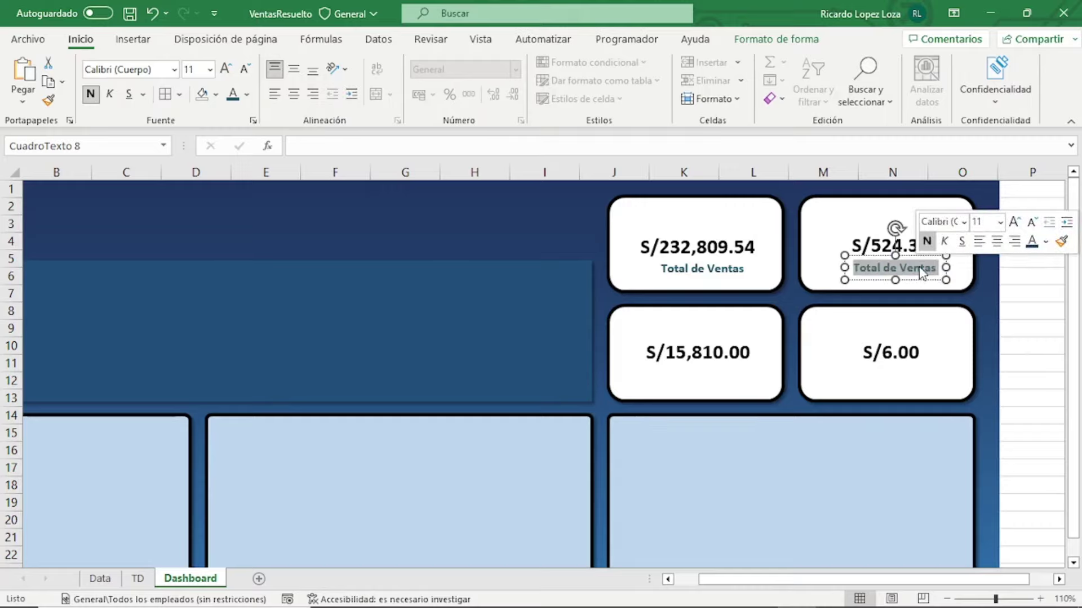
{"action": "type", "text": "Promed"}
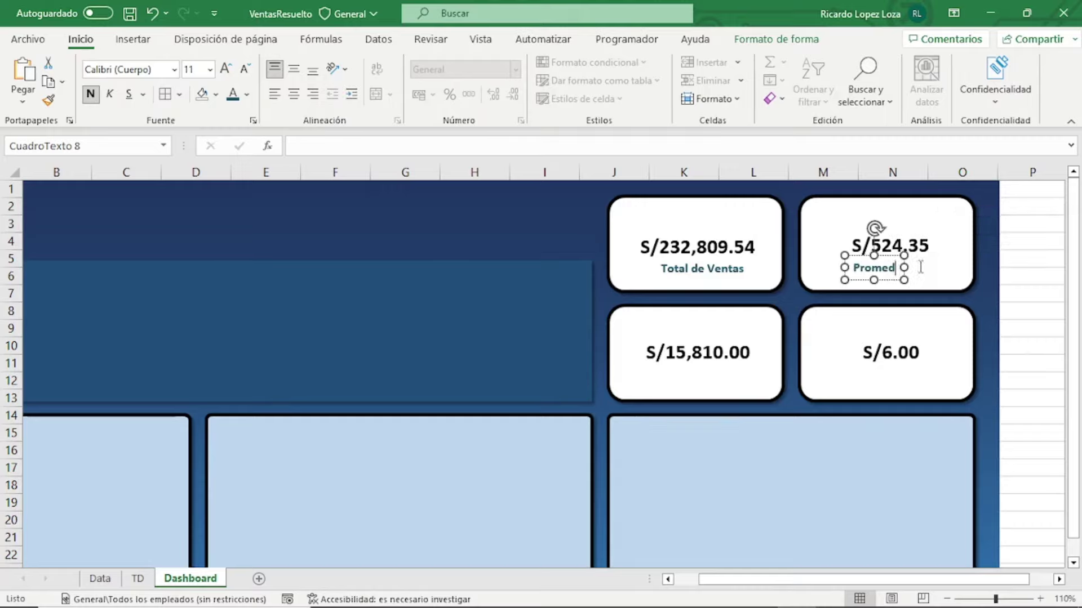
{"action": "type", "text": "io de Venta"}
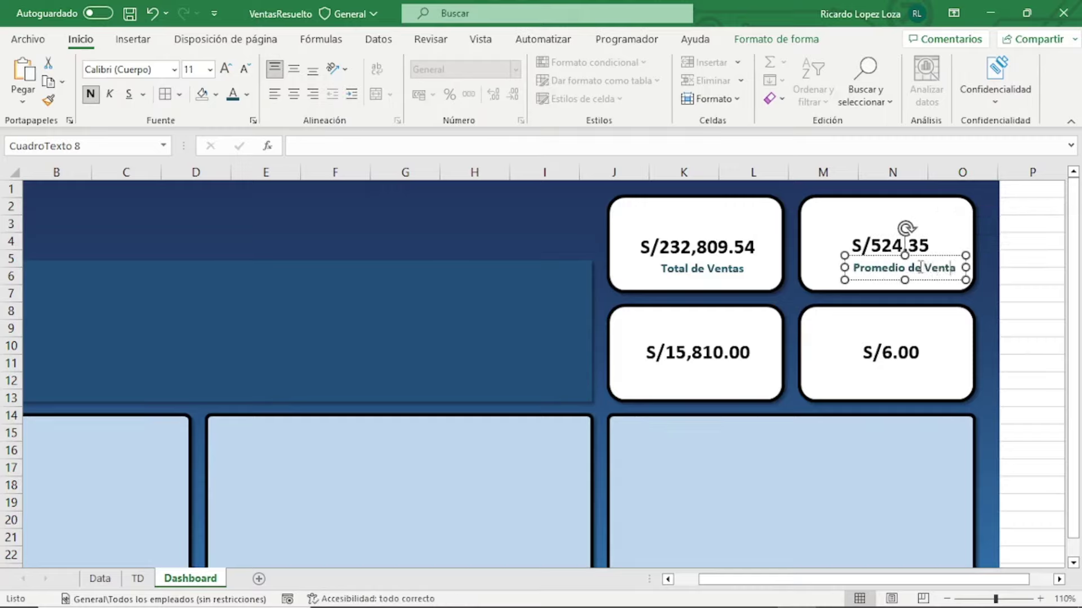
{"action": "type", "text": "s"}
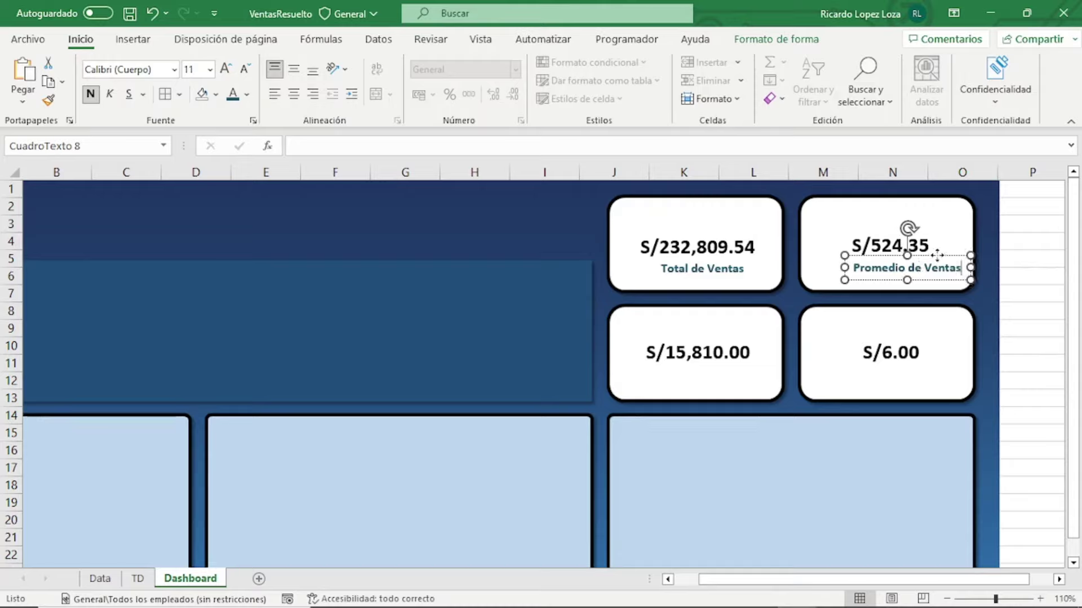
{"action": "left_click", "coordinate": [246, 71]}
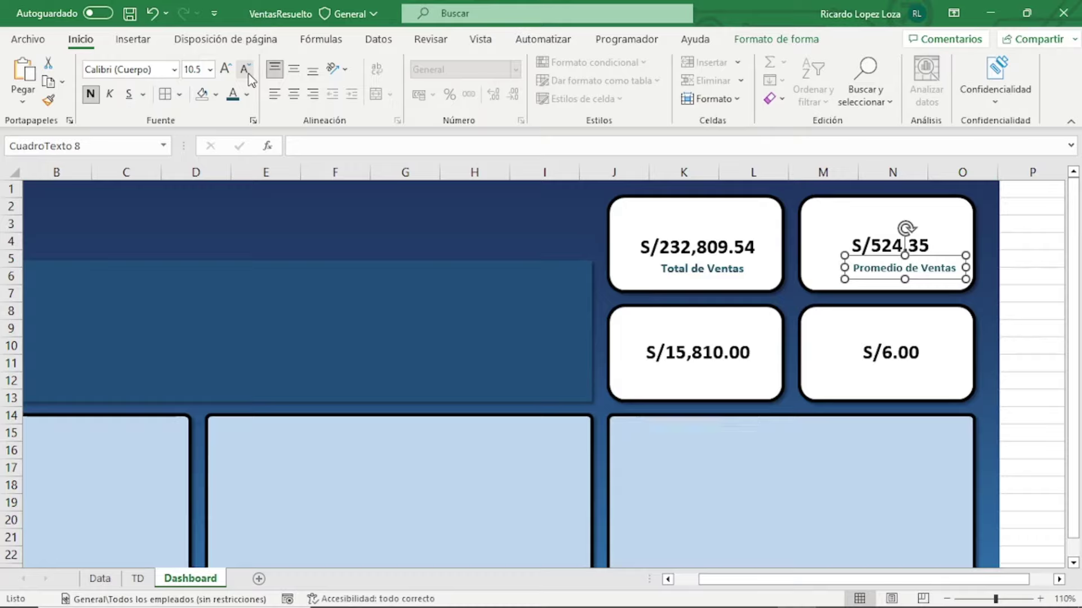
{"action": "left_click", "coordinate": [247, 70]}
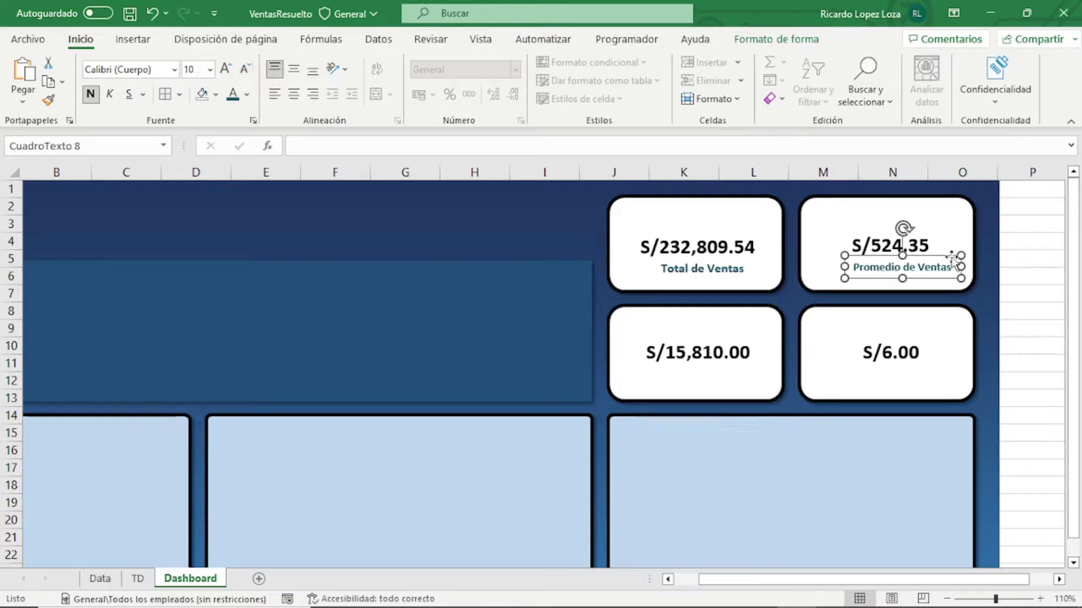
{"action": "left_click_drag", "start_coordinate": [948, 255], "coordinate": [942, 254]}
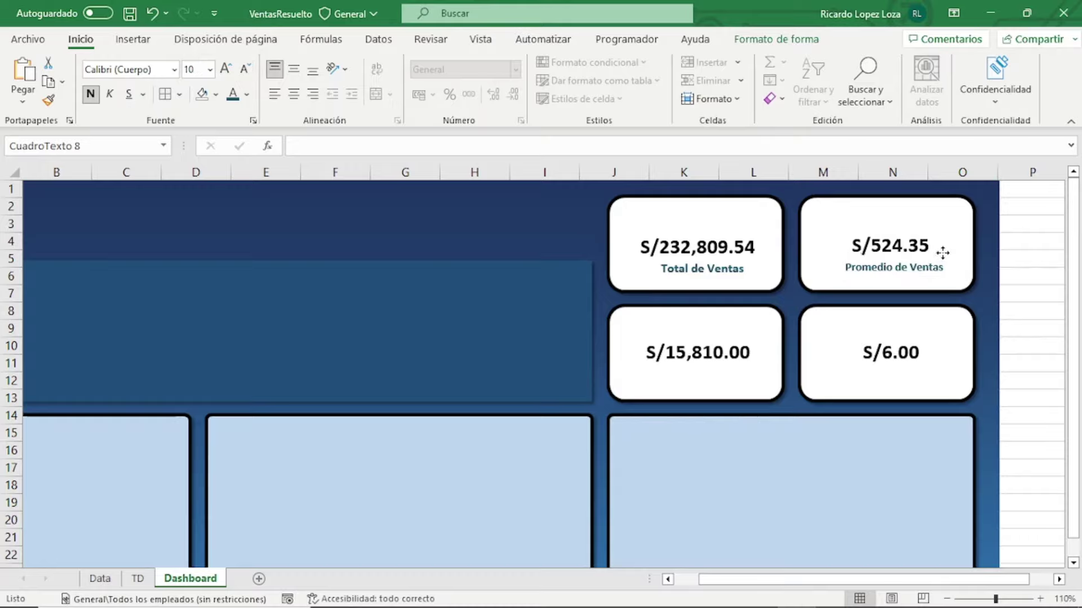
{"action": "key", "text": "Up"}
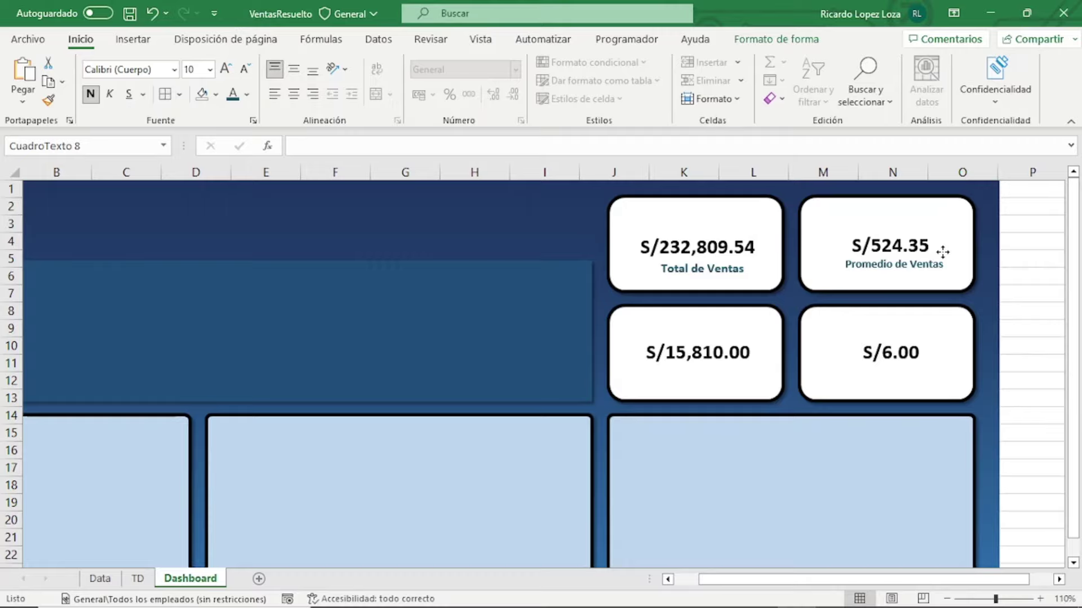
{"action": "left_click_drag", "start_coordinate": [942, 253], "coordinate": [942, 257]}
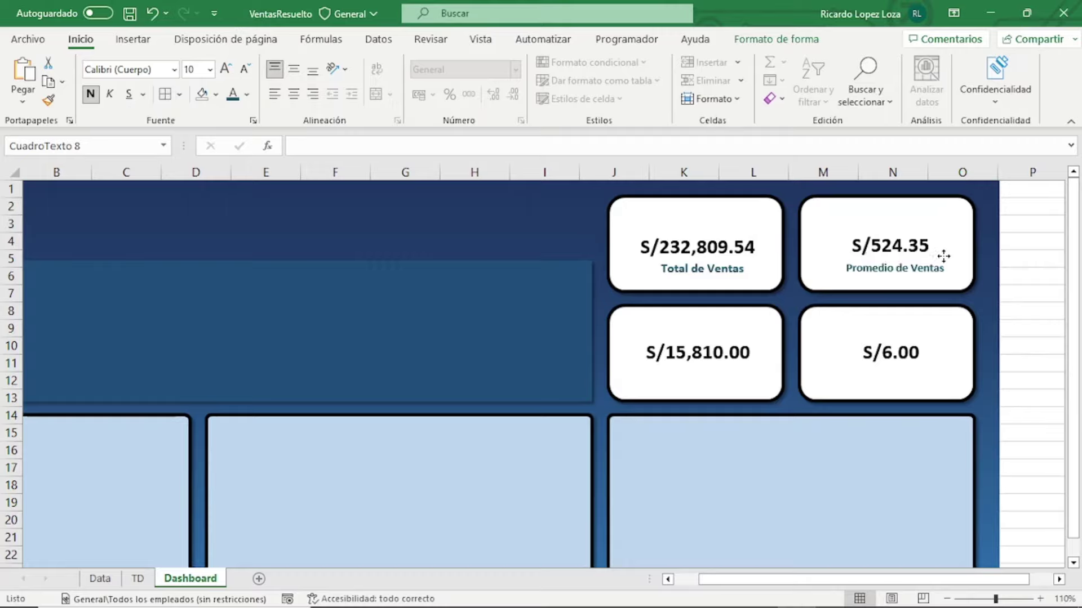
{"action": "left_click", "coordinate": [943, 257]}
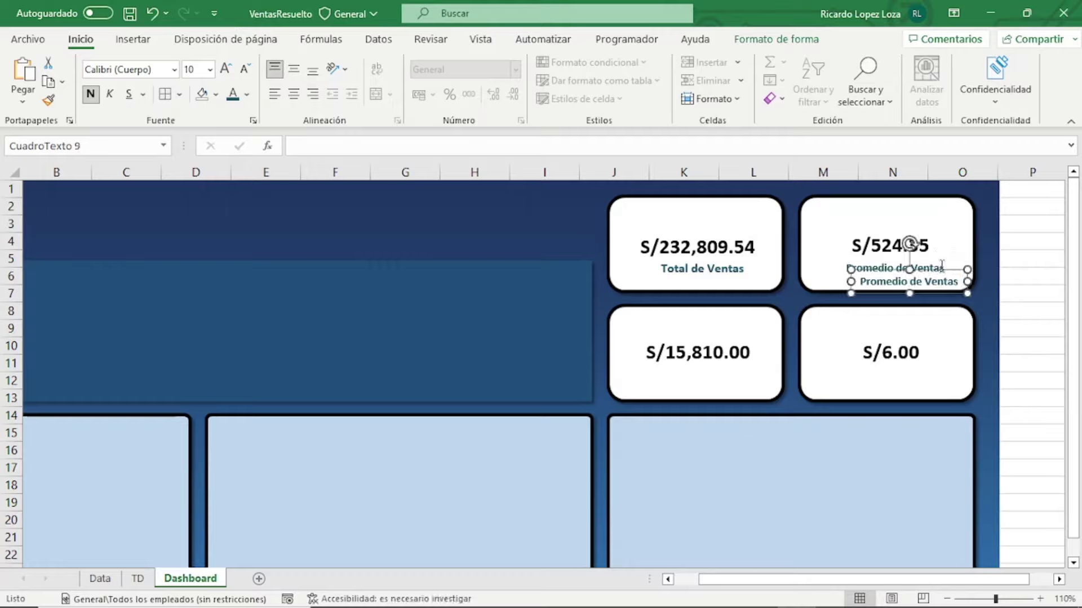
Copy the caption into a lower card and retype it as 'Minima Ventas'
{"action": "mouse_move", "coordinate": [942, 267]}
{"action": "left_mouse_down"}
{"action": "mouse_move", "coordinate": [921, 368]}
{"action": "mouse_move", "coordinate": [935, 362]}
{"action": "left_mouse_up"}
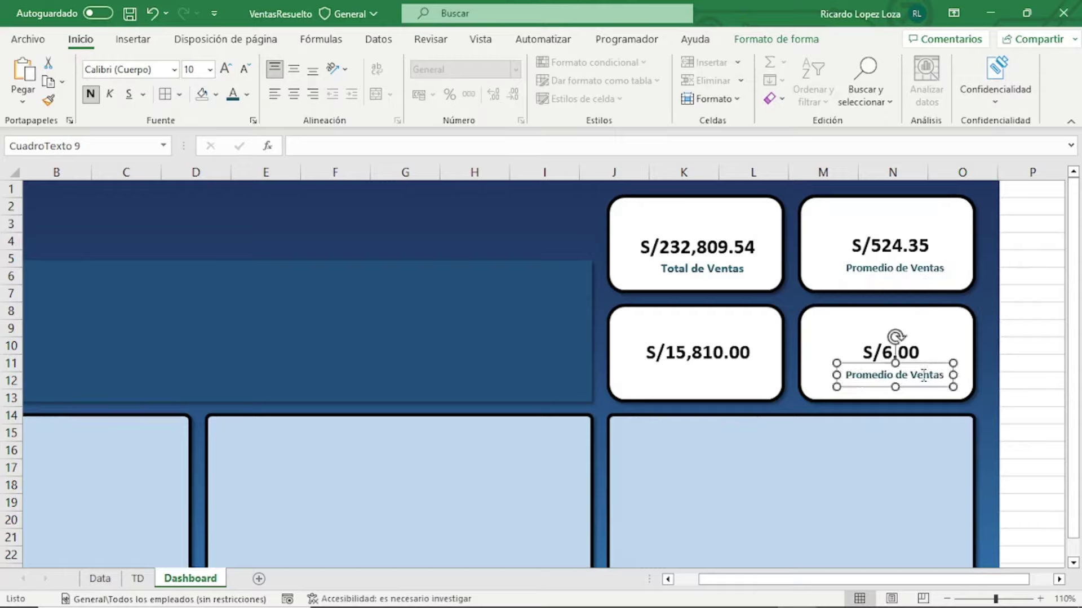
{"action": "triple_click", "coordinate": [926, 376]}
{"action": "type", "text": "M"}
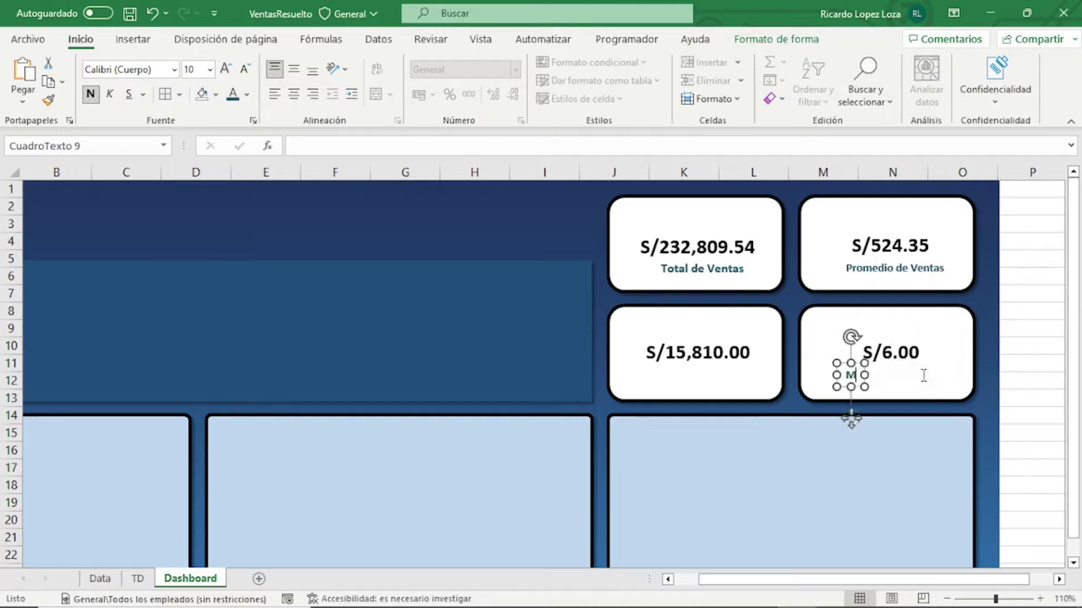
{"action": "type", "text": "ini"}
{"action": "type", "text": "ma"}
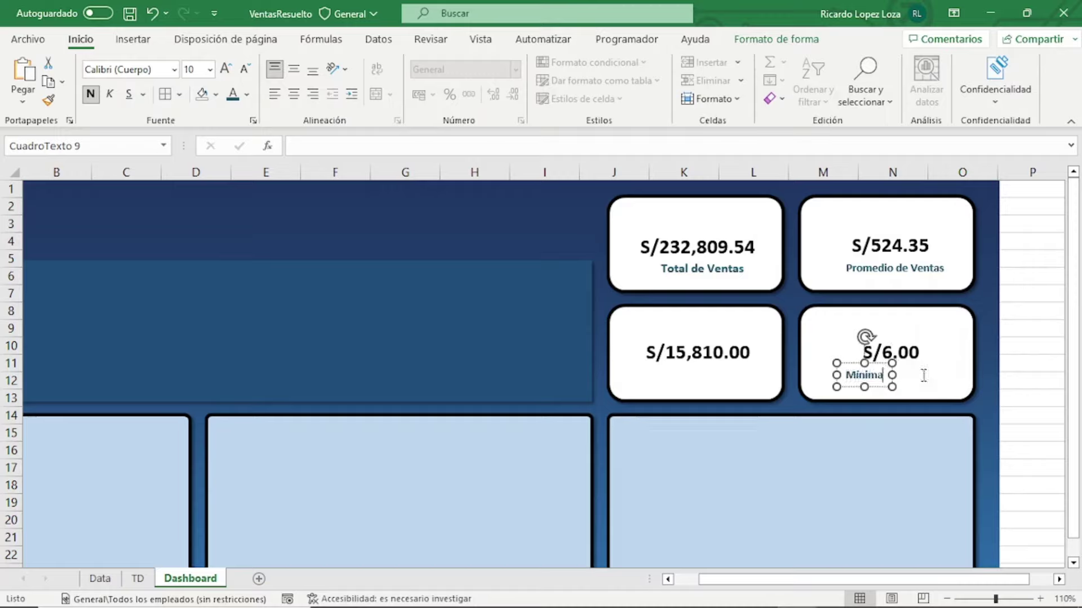
{"action": "type", "text": " Ventas"}
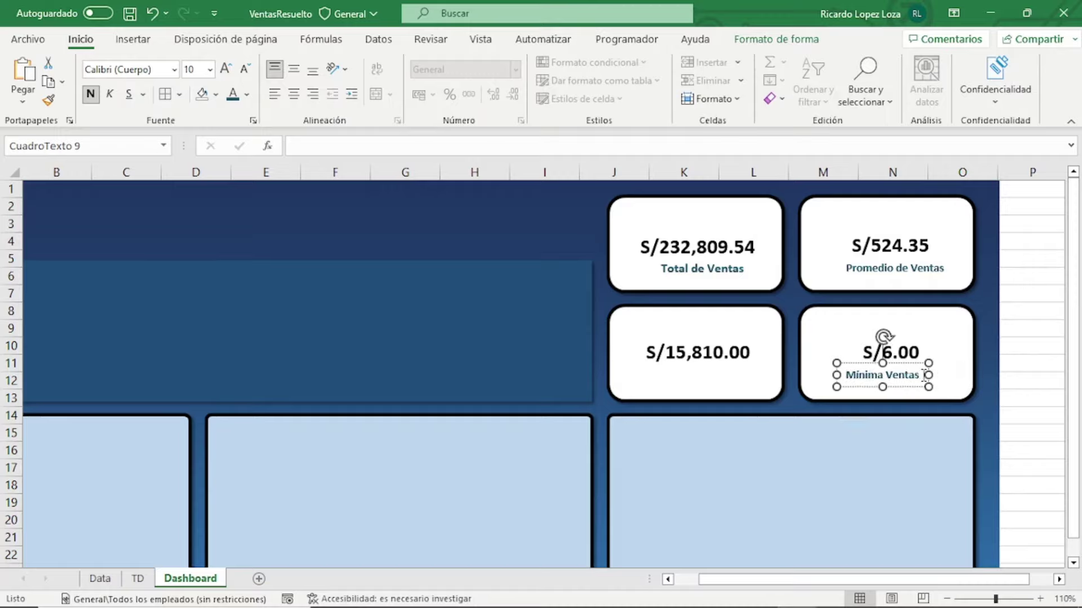
{"action": "left_click", "coordinate": [933, 367]}
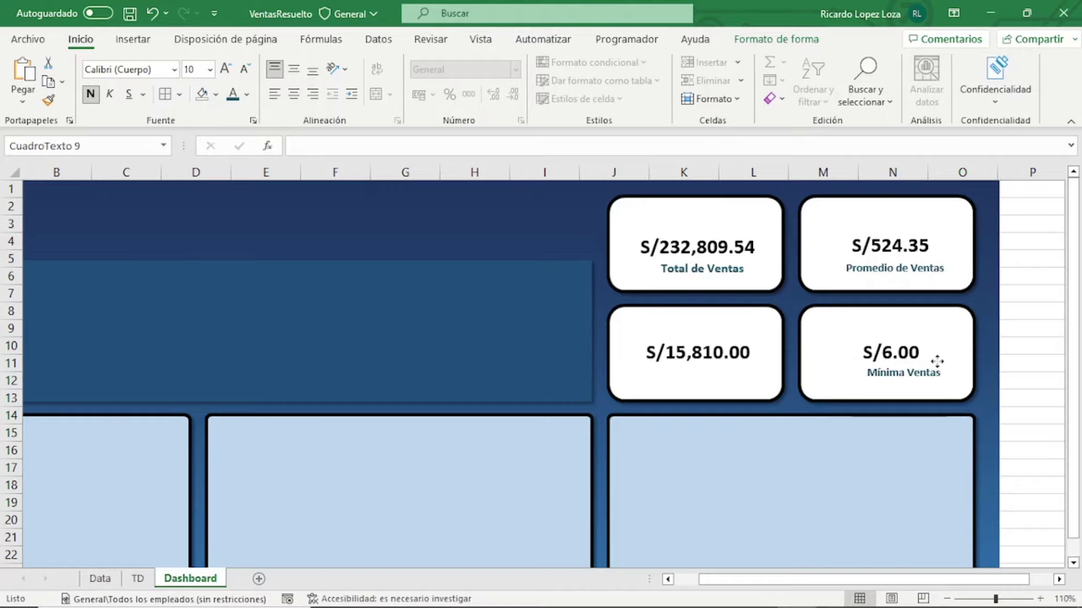
{"action": "left_click_drag", "start_coordinate": [931, 364], "coordinate": [929, 366]}
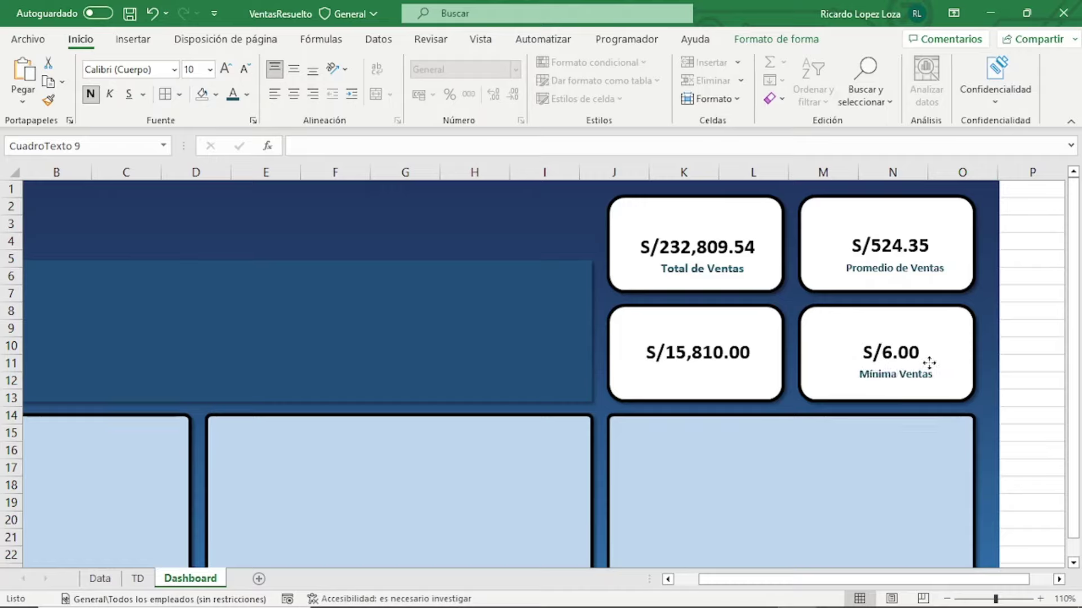
{"action": "left_click_drag", "start_coordinate": [929, 366], "coordinate": [690, 363]}
Duplicate it as 'Máxima Venta' under S/15,810.00 and trim the other to 'Mínima Venta'
{"action": "key", "text": "ctrl+d"}
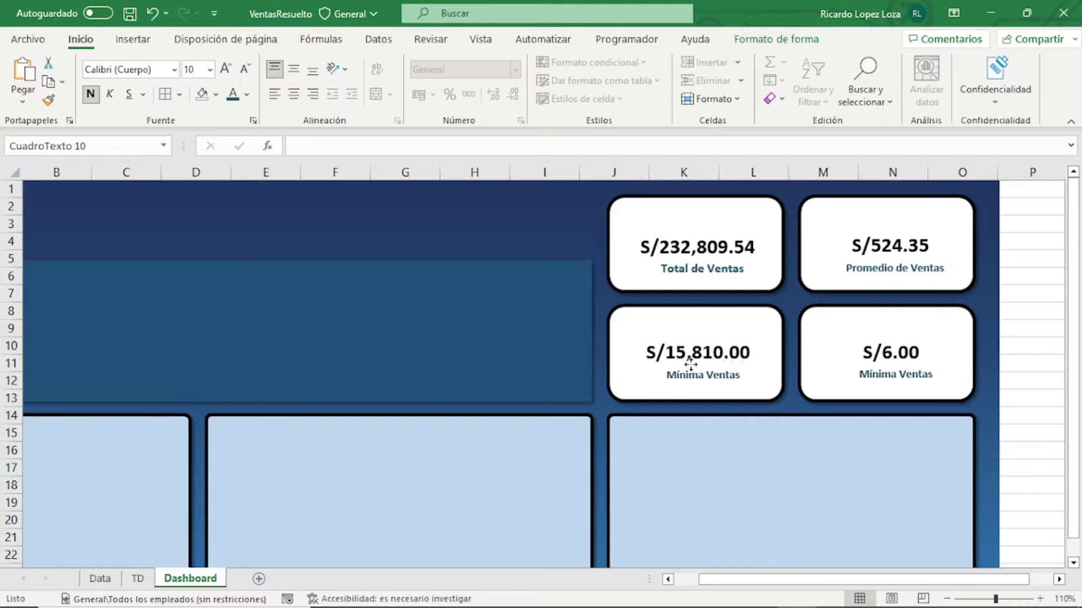
{"action": "left_click", "coordinate": [677, 375]}
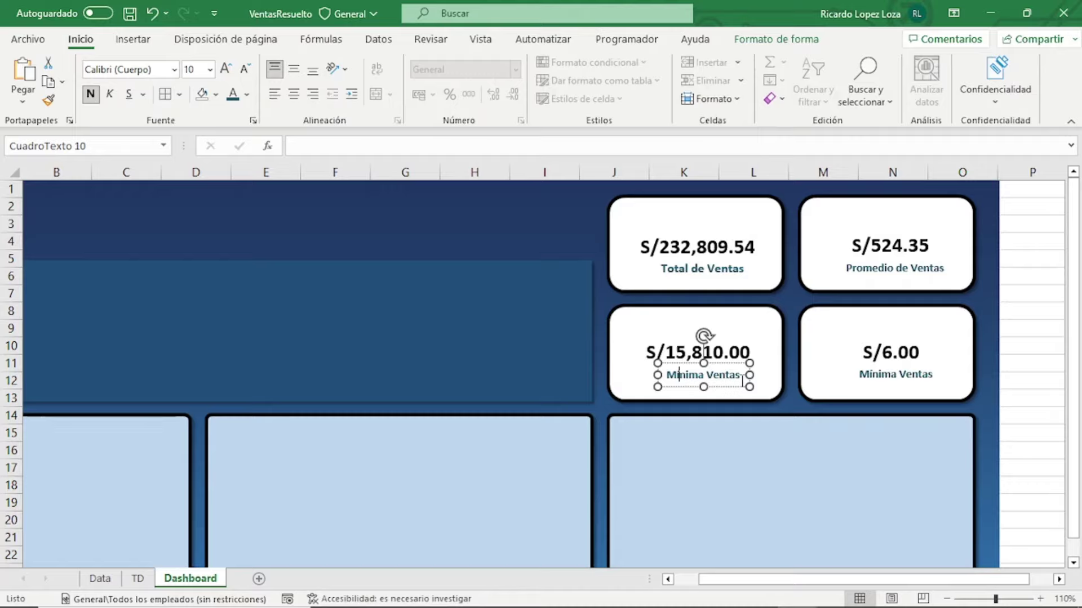
{"action": "type", "text": "á"}
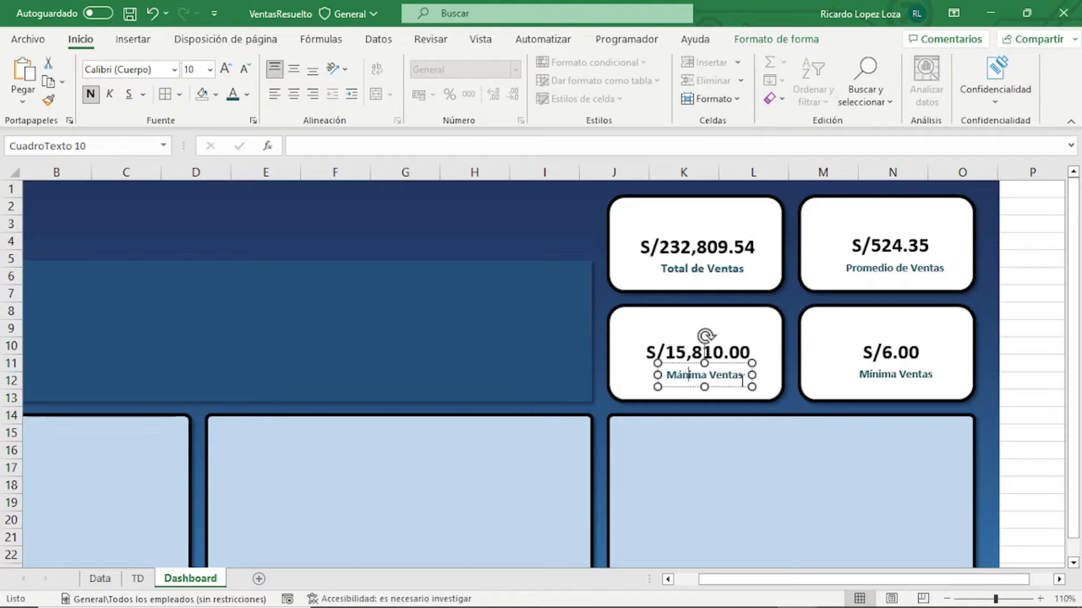
{"action": "key", "text": "Delete"}
{"action": "type", "text": "x"}
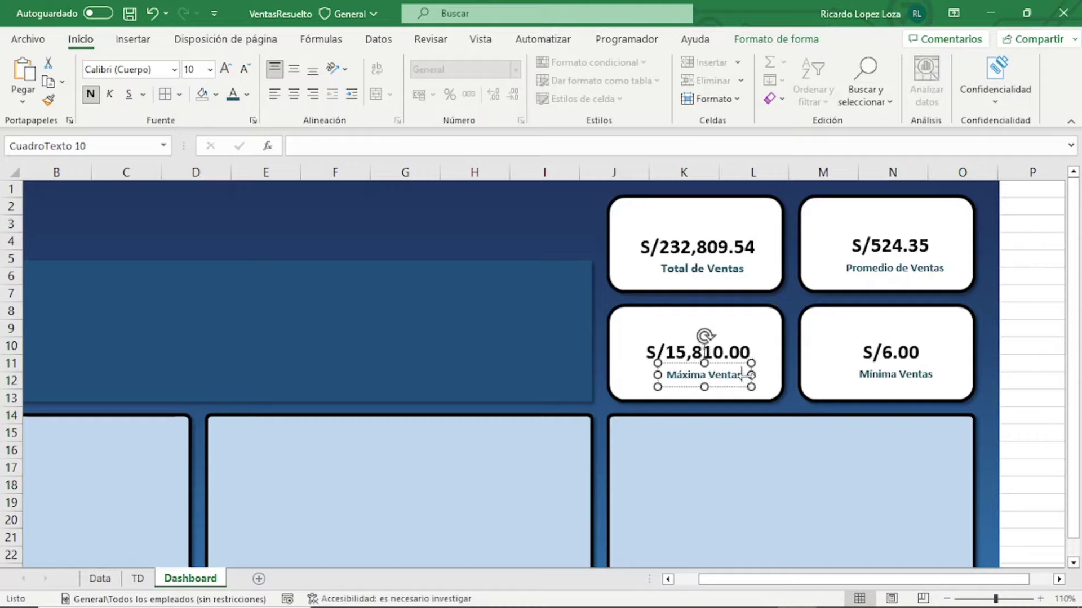
{"action": "key", "text": "BackSpace"}
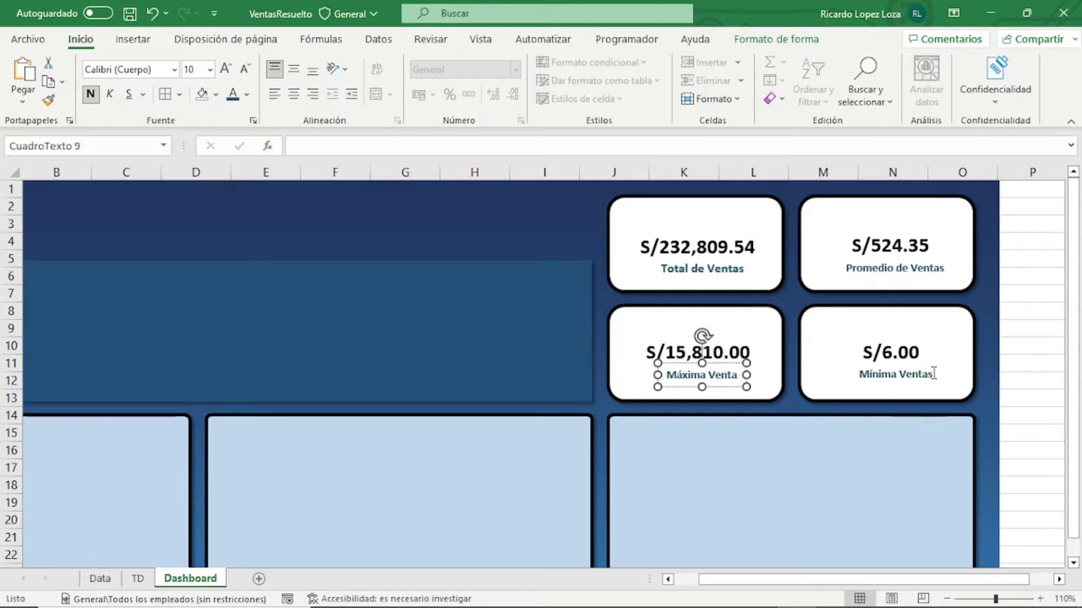
{"action": "left_click", "coordinate": [934, 375]}
{"action": "key", "text": "BackSpace"}
{"action": "left_click", "coordinate": [1014, 332]}
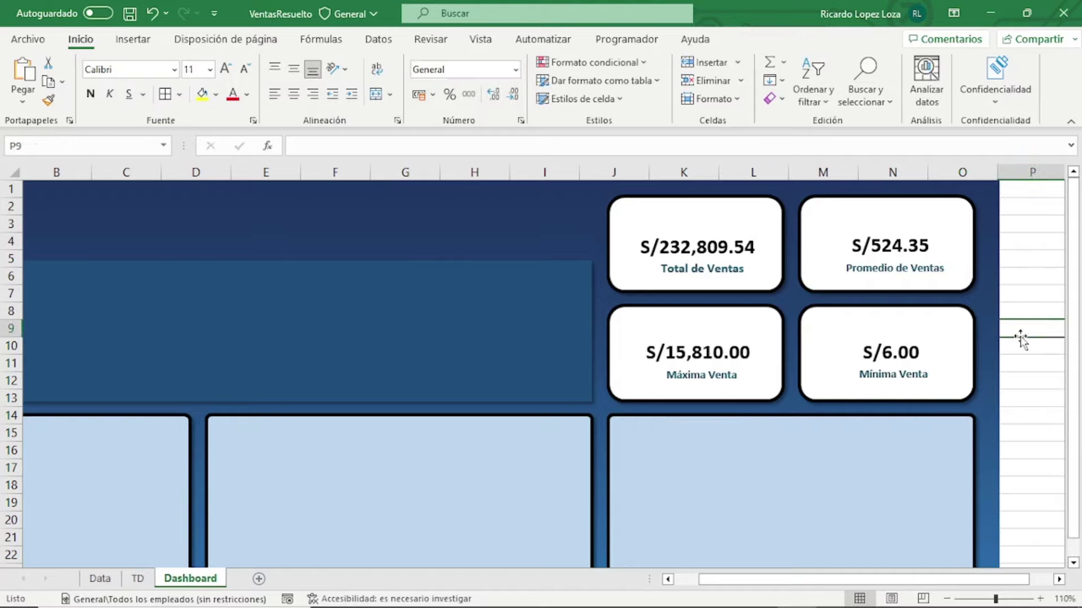
Nudge the Total de Ventas value box up slightly on the dashboard
{"action": "left_click", "coordinate": [720, 246]}
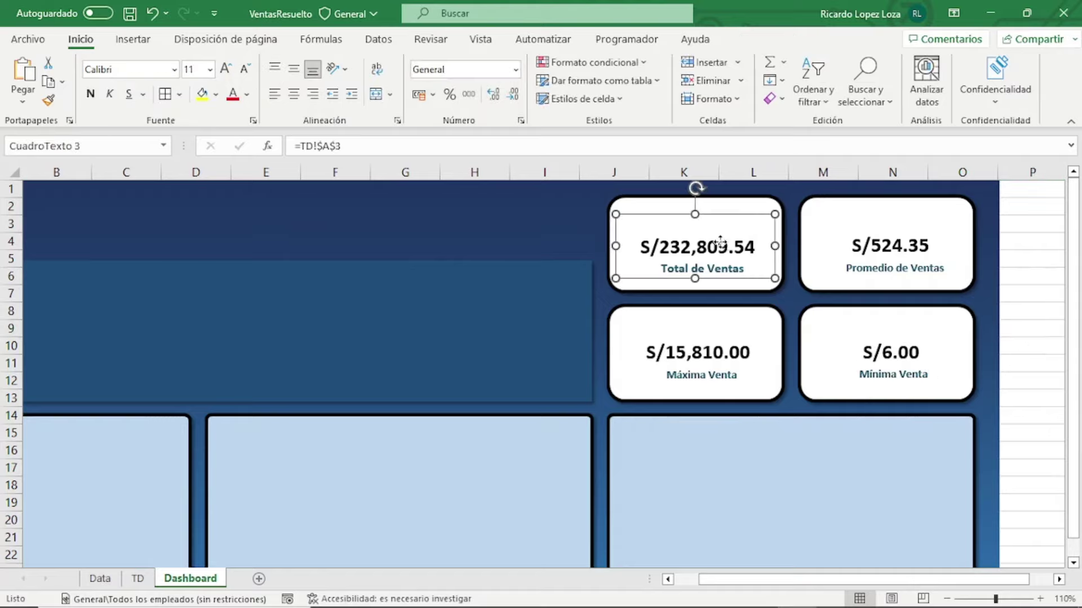
{"action": "key", "text": "Up"}
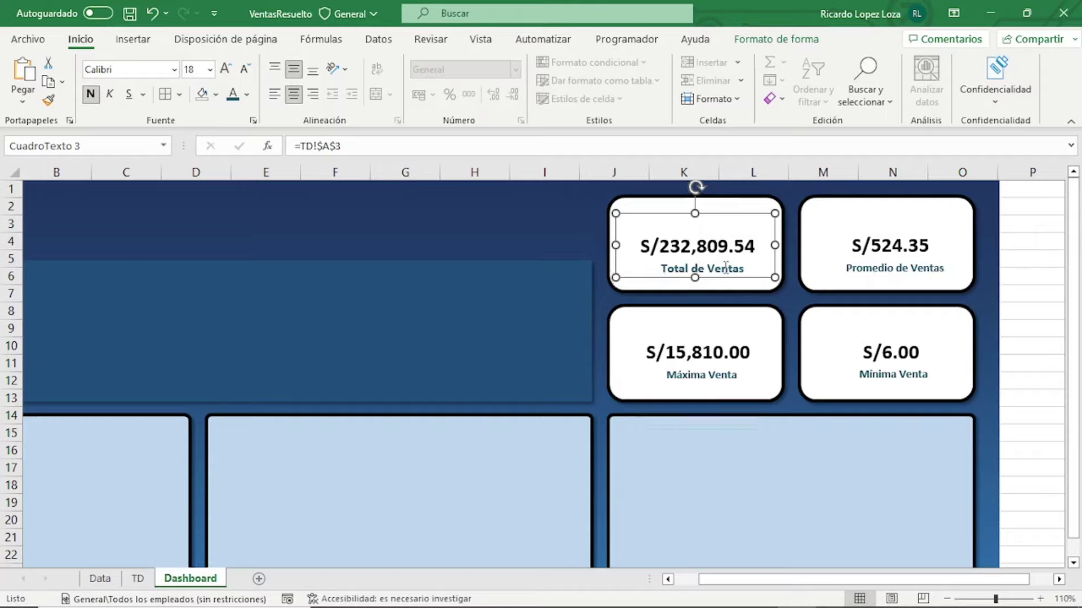
{"action": "left_click", "coordinate": [891, 239]}
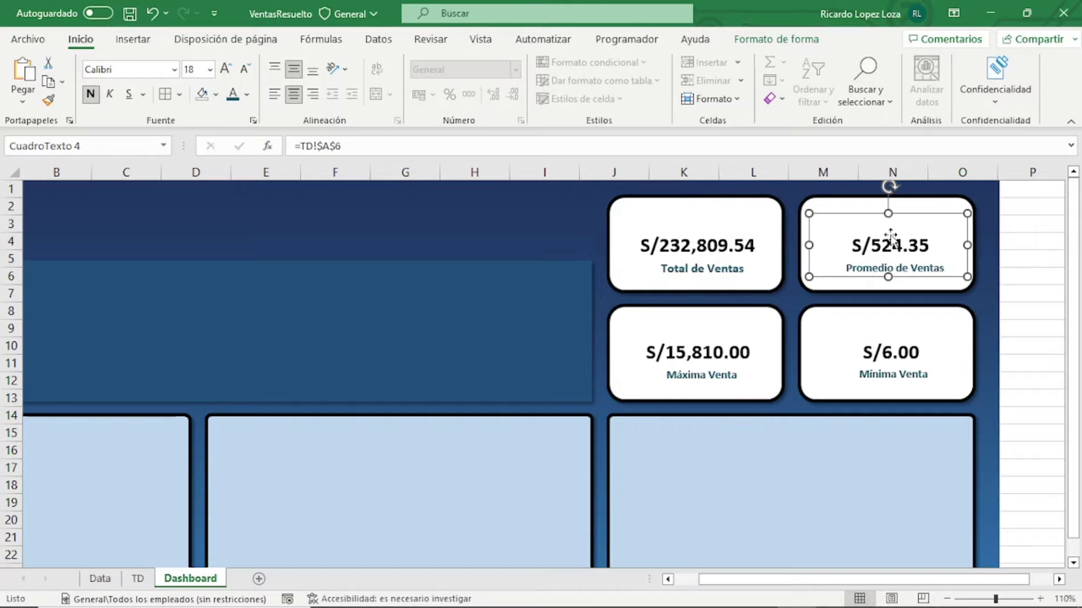
{"action": "left_click", "coordinate": [1032, 309]}
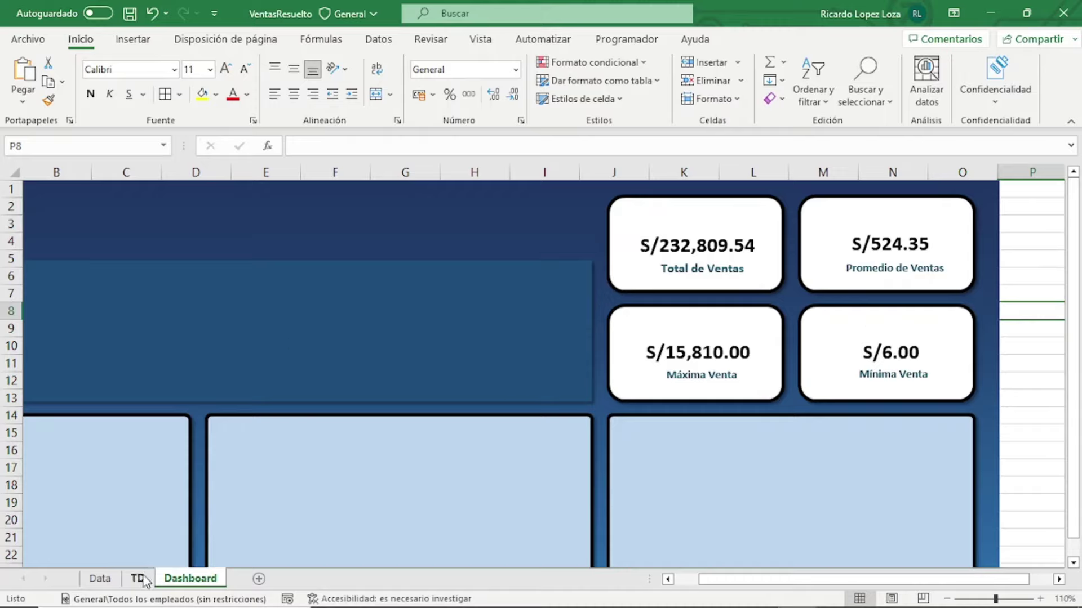
{"action": "scroll", "coordinate": [254, 439], "scroll_direction": "down", "scroll_amount": 2}
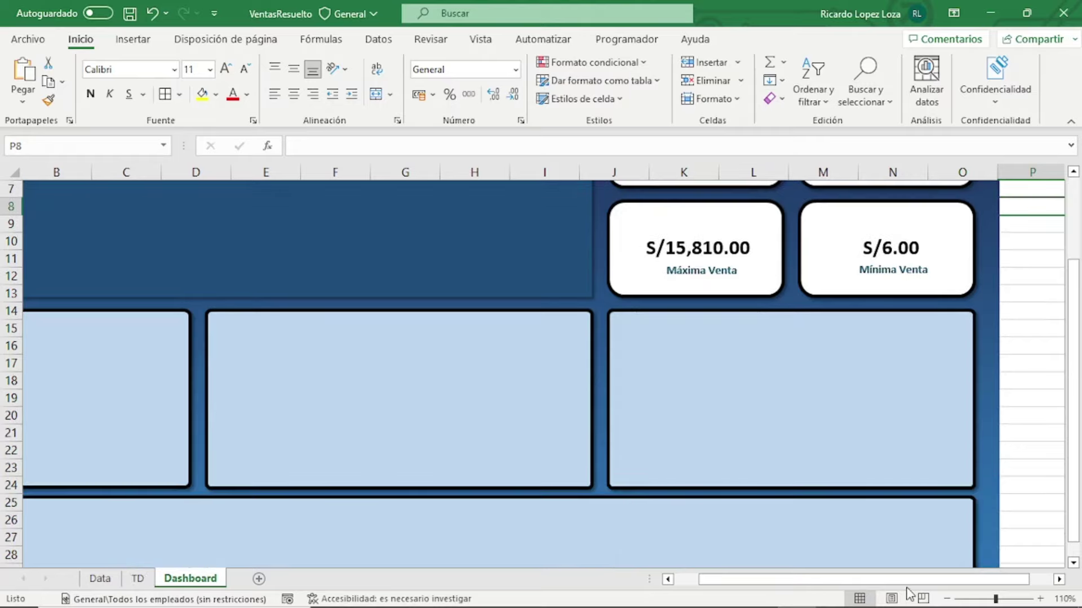
{"action": "left_click_drag", "start_coordinate": [908, 580], "coordinate": [727, 580]}
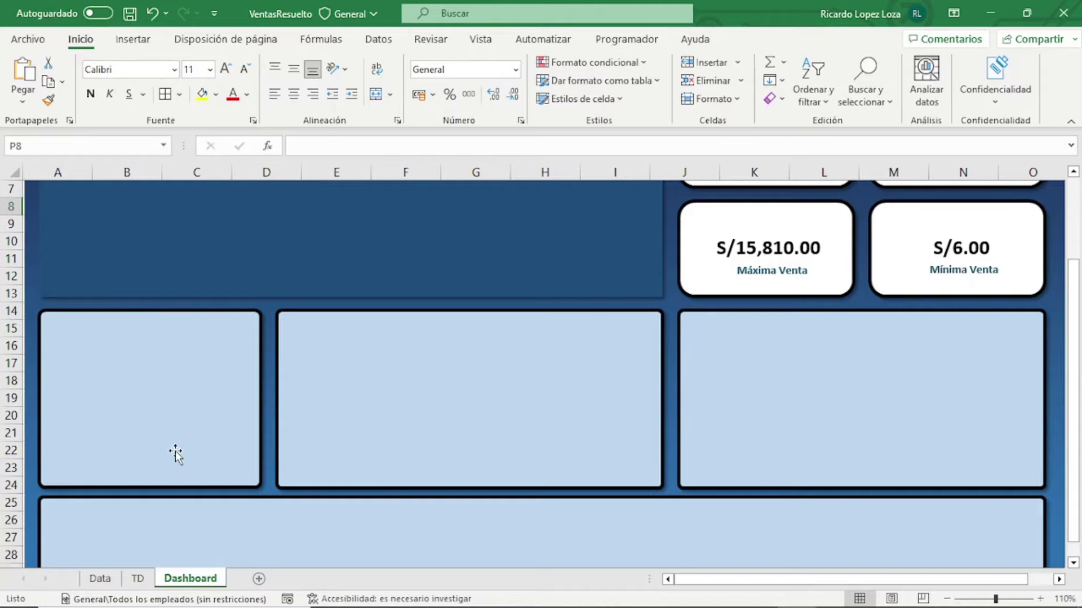
On the TD sheet, narrow column C to about 7.29 width
{"action": "left_click", "coordinate": [137, 579]}
{"action": "left_click", "coordinate": [338, 223]}
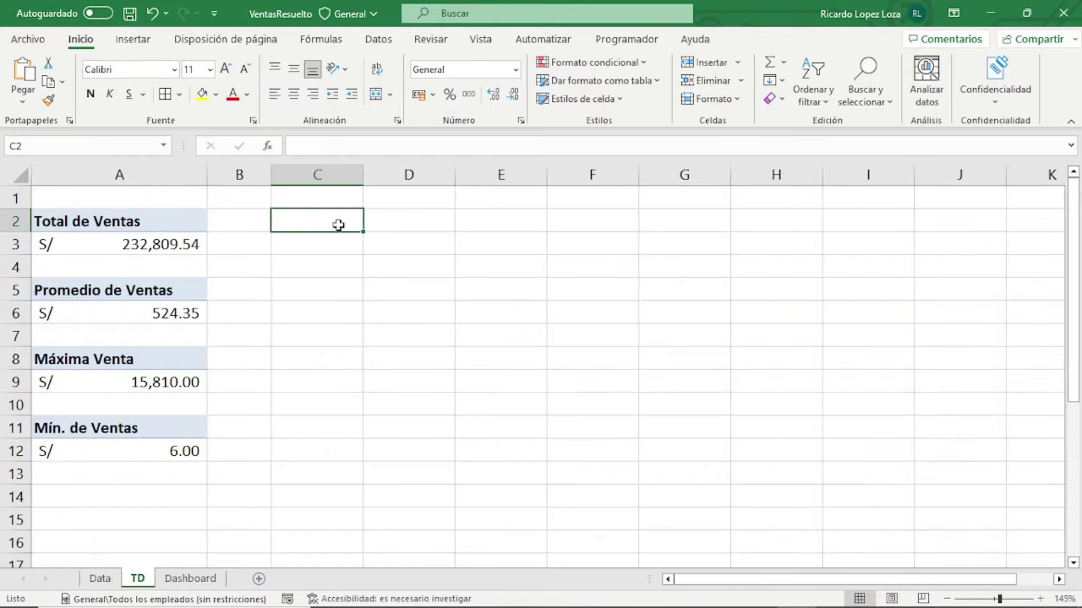
{"action": "left_click", "coordinate": [397, 220]}
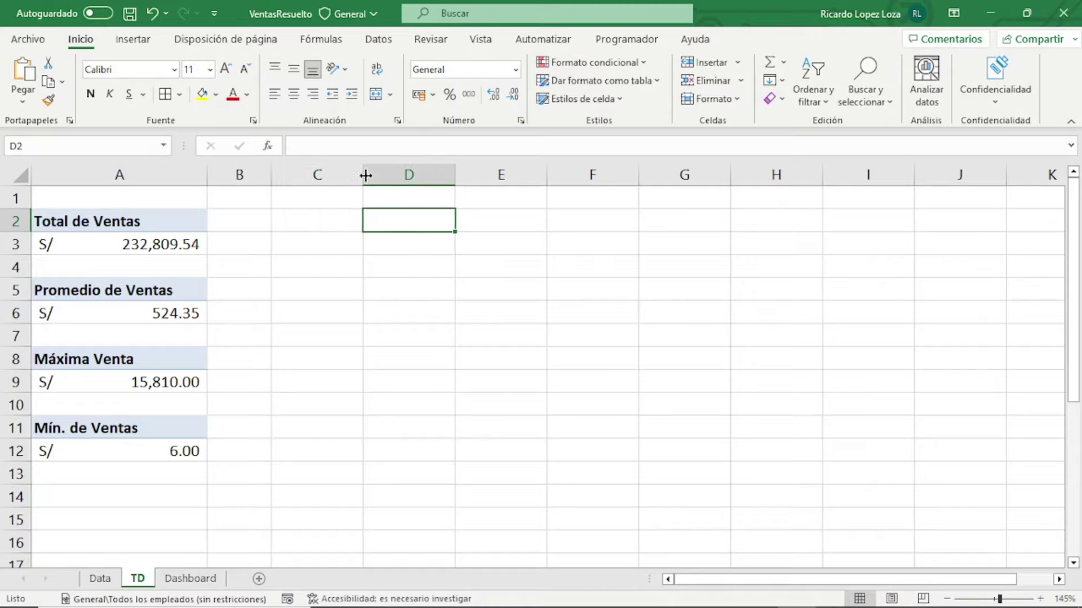
{"action": "left_click_drag", "start_coordinate": [367, 176], "coordinate": [239, 180]}
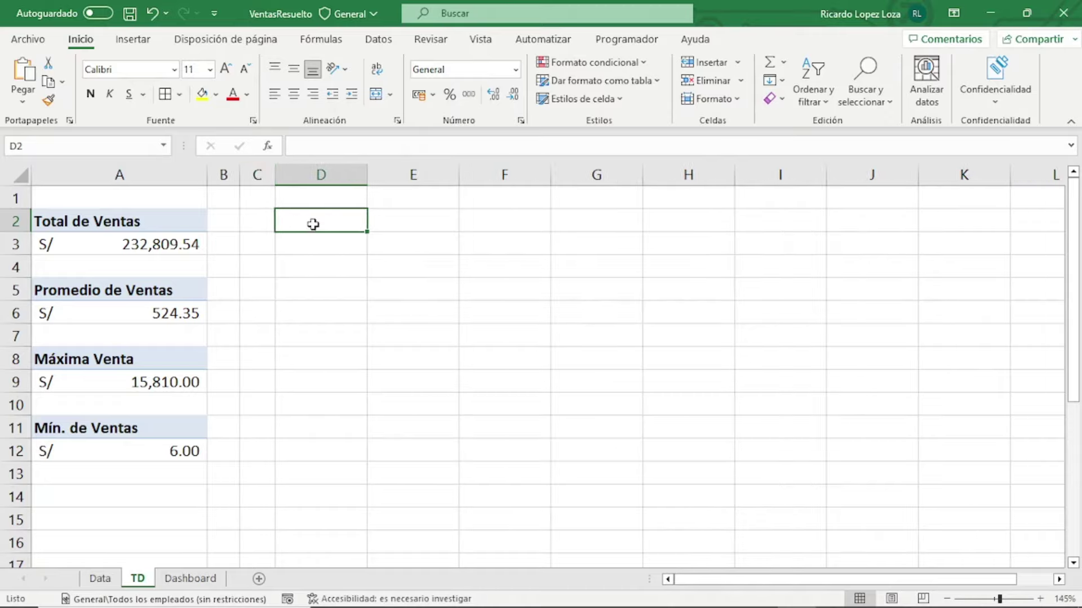
Create a pivot table from the sales table with Categoría in rows and Ventas in values
{"action": "left_click", "coordinate": [132, 39]}
{"action": "left_click", "coordinate": [41, 107]}
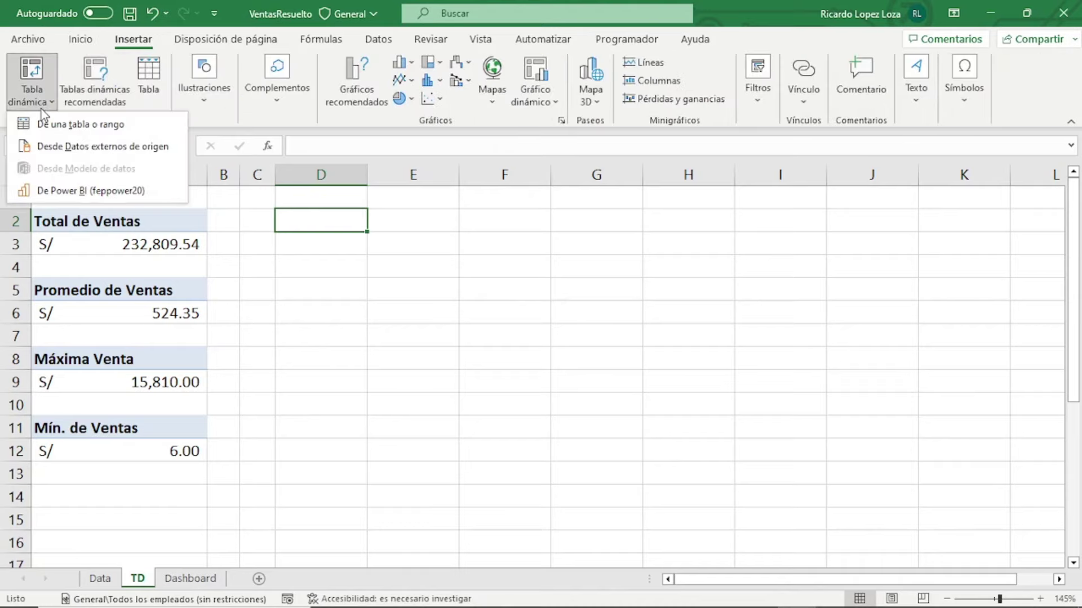
{"action": "left_click", "coordinate": [57, 124]}
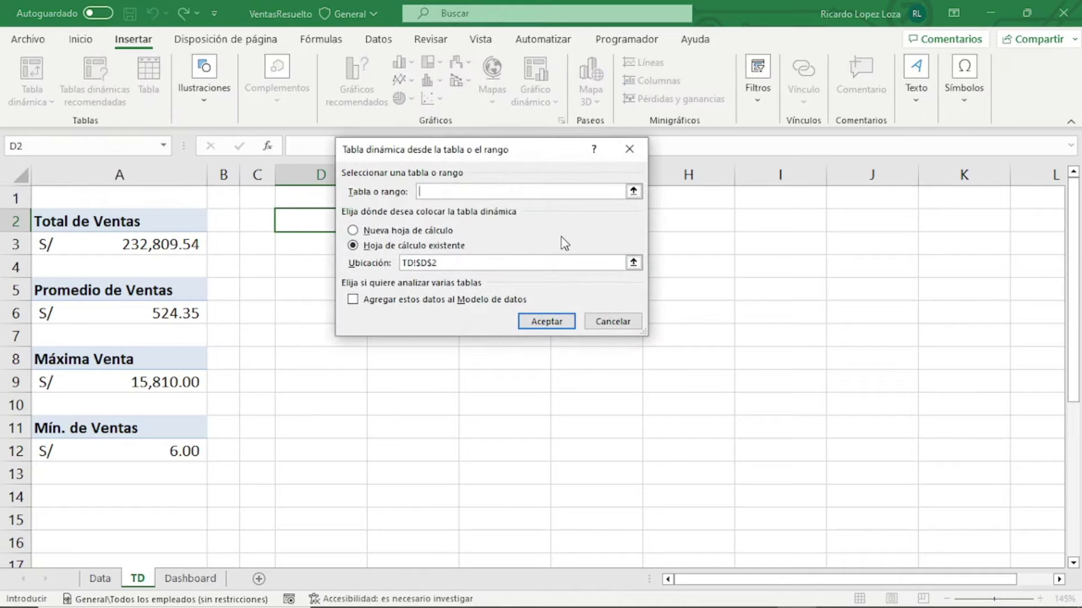
{"action": "type", "text": "bdventas"}
{"action": "key", "text": "Return"}
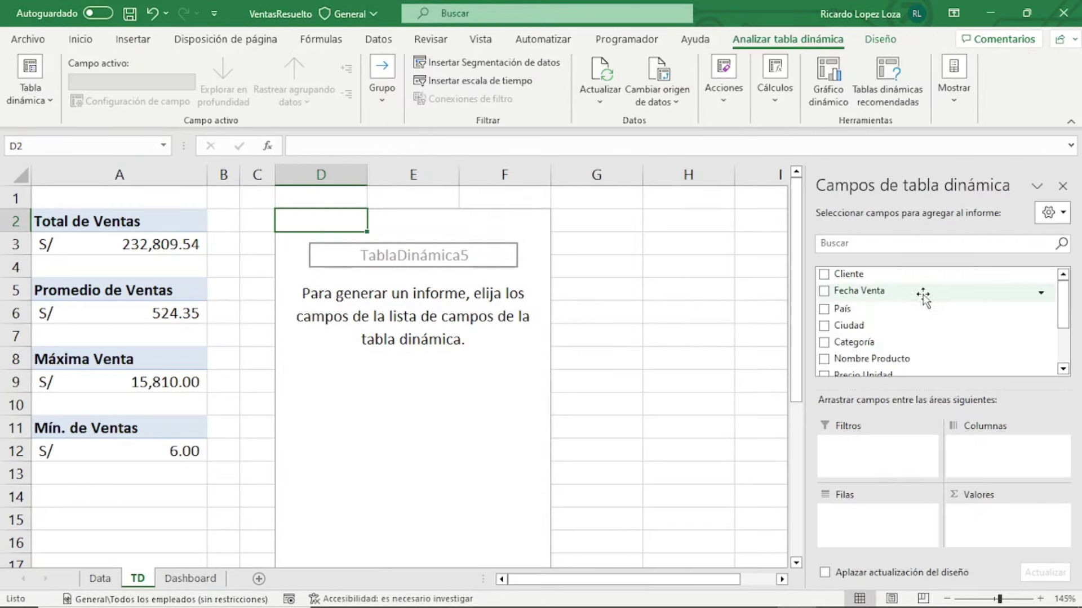
{"action": "mouse_move", "coordinate": [879, 340]}
{"action": "left_mouse_down"}
{"action": "mouse_move", "coordinate": [890, 399]}
{"action": "mouse_move", "coordinate": [882, 516]}
{"action": "left_mouse_up"}
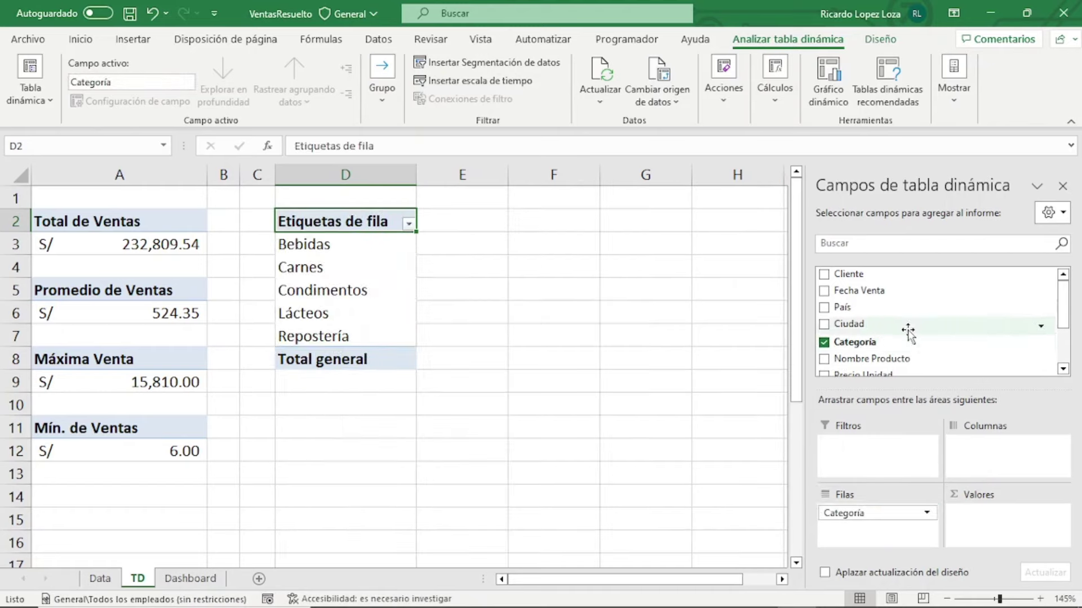
{"action": "scroll", "coordinate": [910, 332], "scroll_direction": "down", "scroll_amount": 3}
{"action": "left_click_drag", "start_coordinate": [879, 332], "coordinate": [985, 522]}
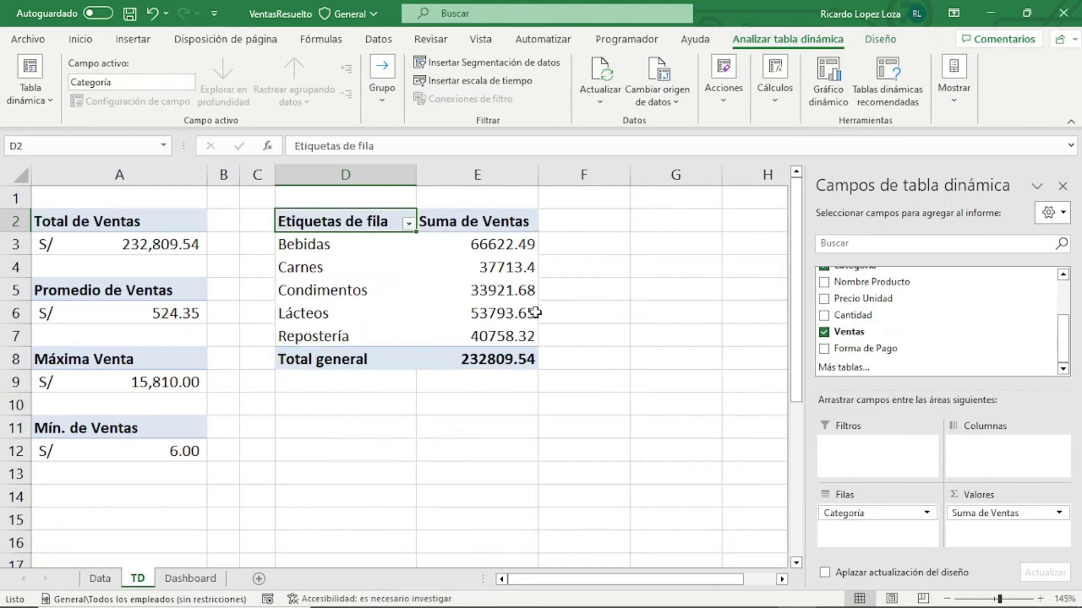
Format the summed Ventas values as S/ accounting amounts
{"action": "left_click", "coordinate": [486, 247]}
{"action": "right_click", "coordinate": [488, 247]}
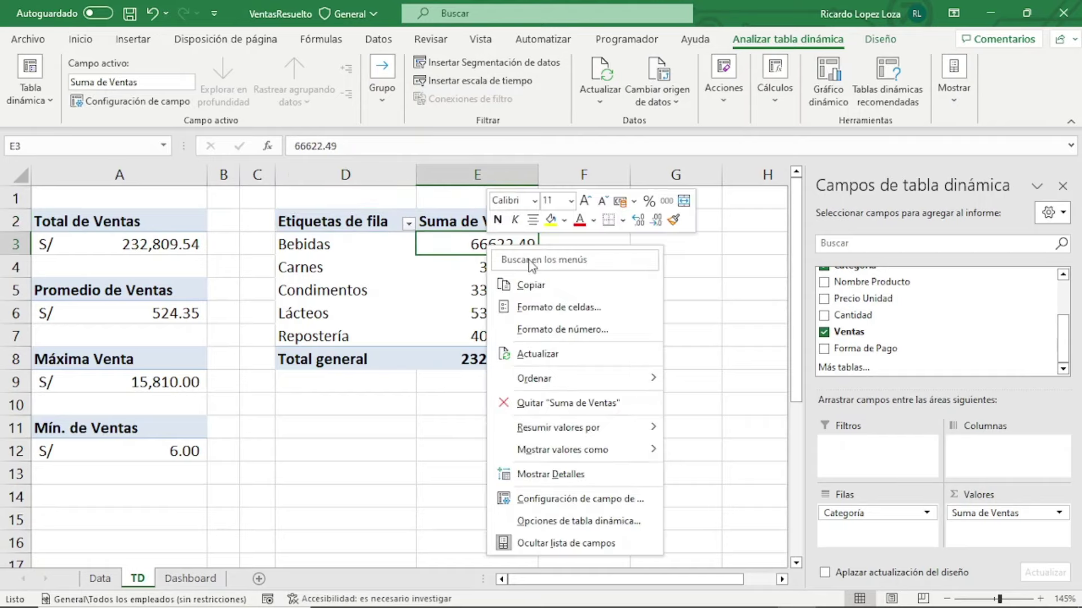
{"action": "left_click", "coordinate": [591, 333]}
{"action": "left_click", "coordinate": [417, 232]}
{"action": "left_click", "coordinate": [698, 495]}
Switch the pivot table to tabular report layout and hide the field list
{"action": "left_click", "coordinate": [880, 39]}
{"action": "left_click", "coordinate": [135, 91]}
{"action": "left_click", "coordinate": [271, 208]}
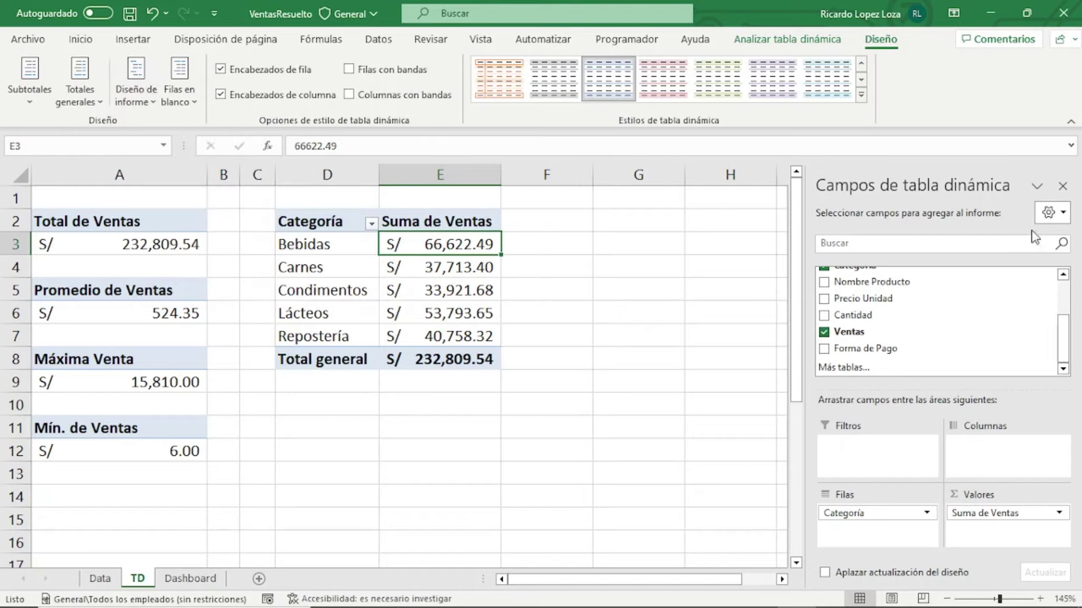
{"action": "left_click", "coordinate": [1062, 186]}
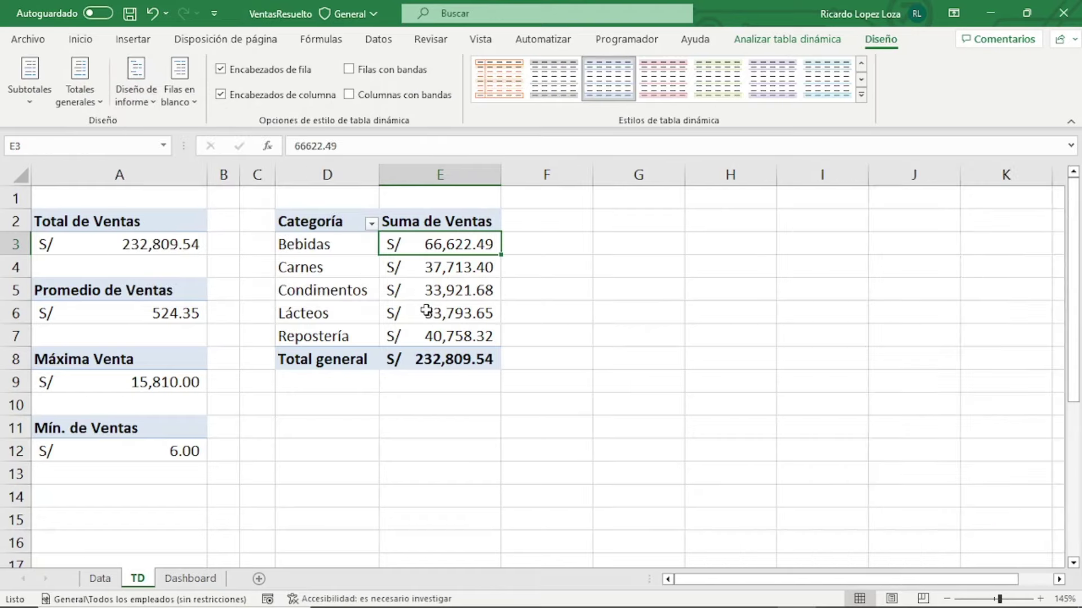
{"action": "left_click", "coordinate": [788, 39]}
{"action": "left_click", "coordinate": [31, 91]}
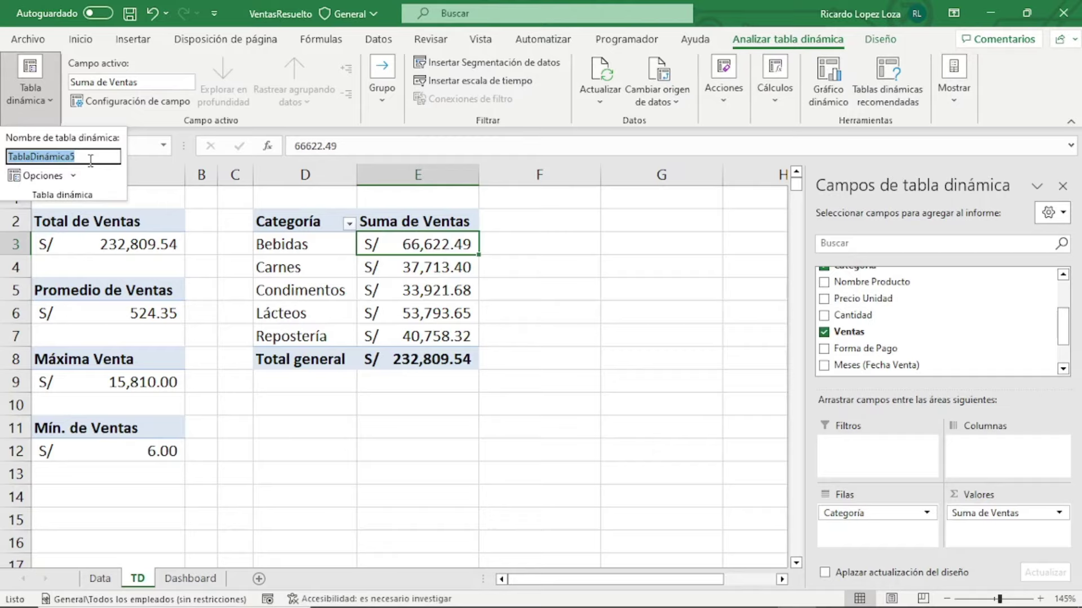
Replace the pivot table name TablaDinámica5 with TDCategorias
{"action": "type", "text": "TD"}
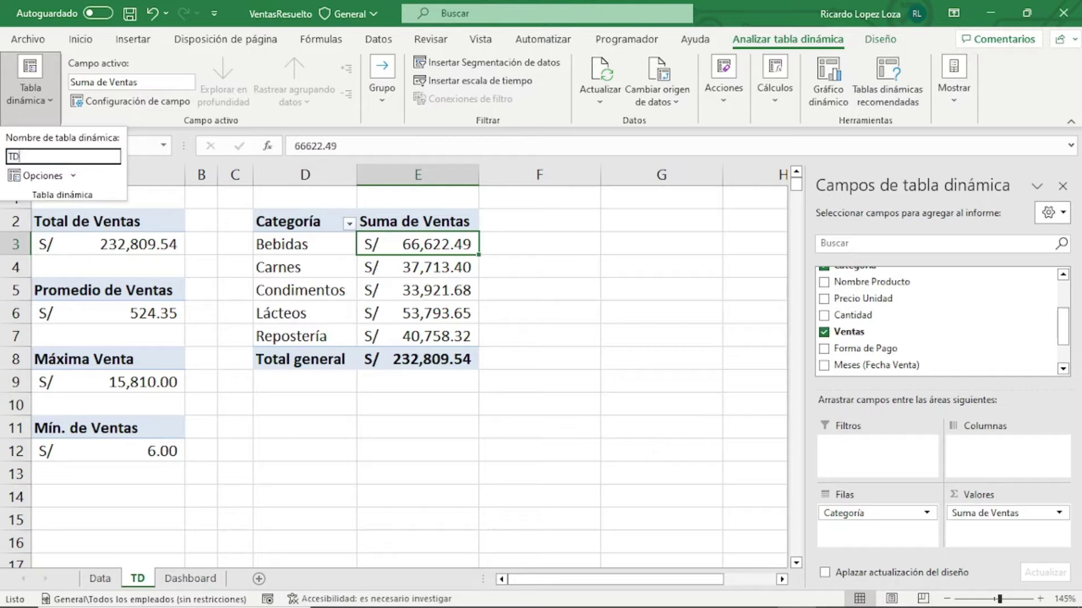
{"action": "type", "text": "Cate"}
{"action": "type", "text": "gorias"}
{"action": "key", "text": "Return"}
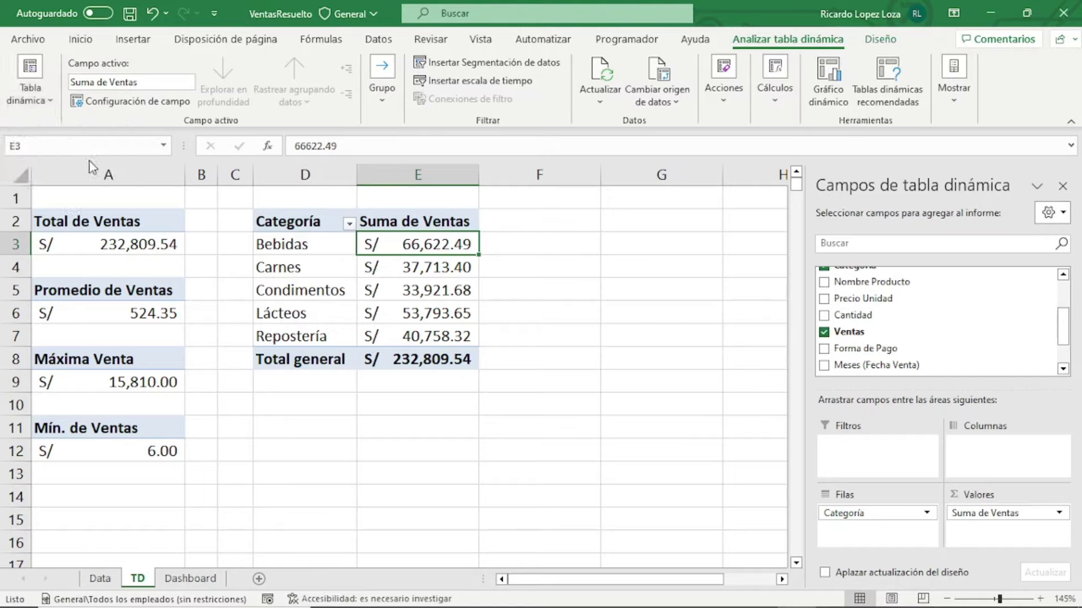
{"action": "left_click", "coordinate": [413, 296]}
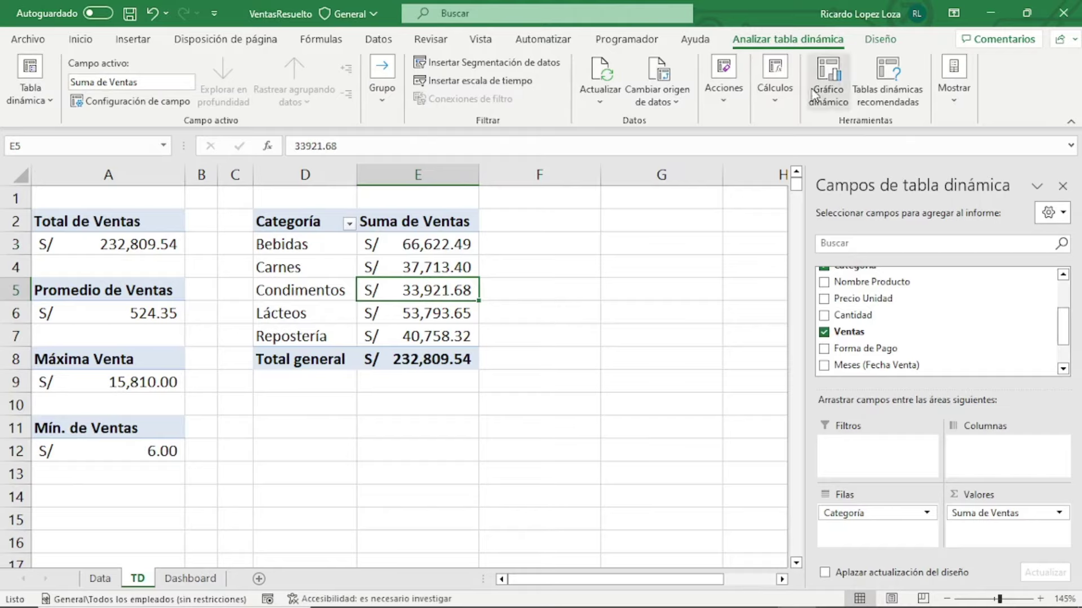
Insert a pie pivot chart and move it to the right of the pivot table
{"action": "left_click", "coordinate": [844, 106]}
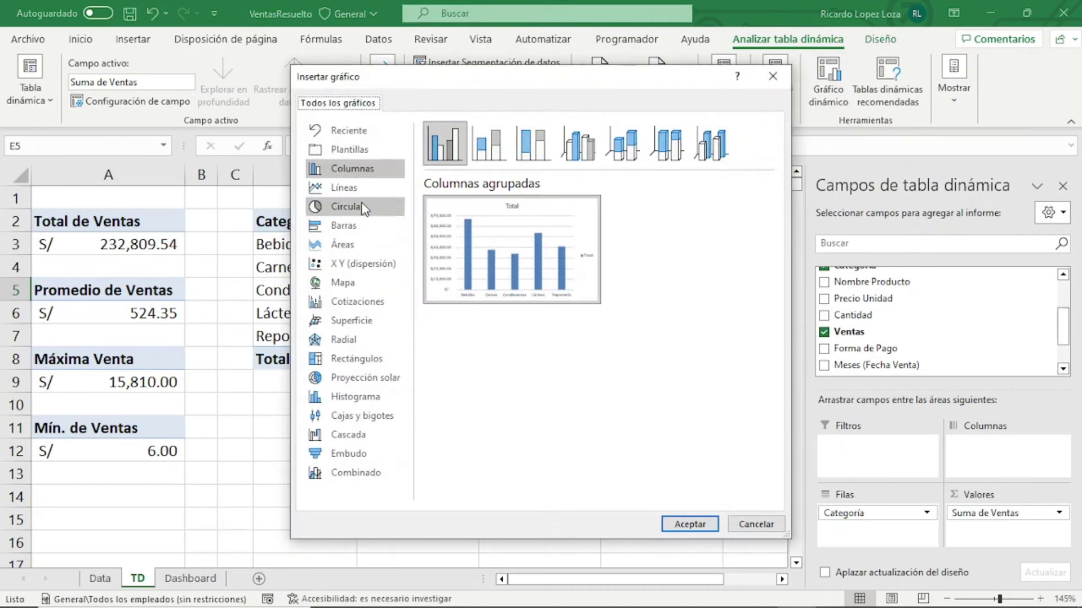
{"action": "left_click", "coordinate": [364, 208]}
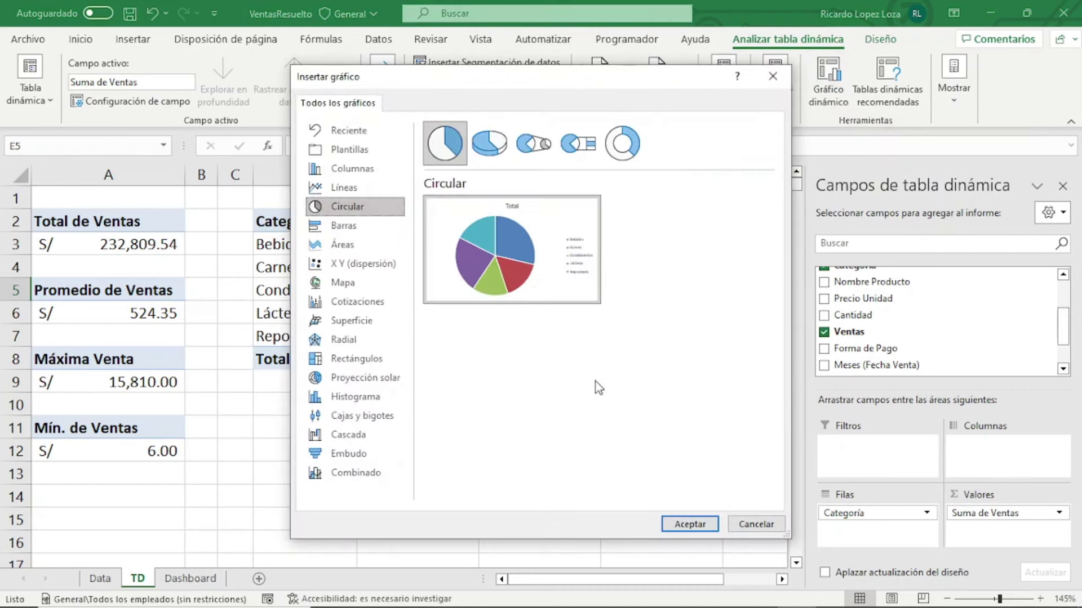
{"action": "double_click", "coordinate": [515, 255]}
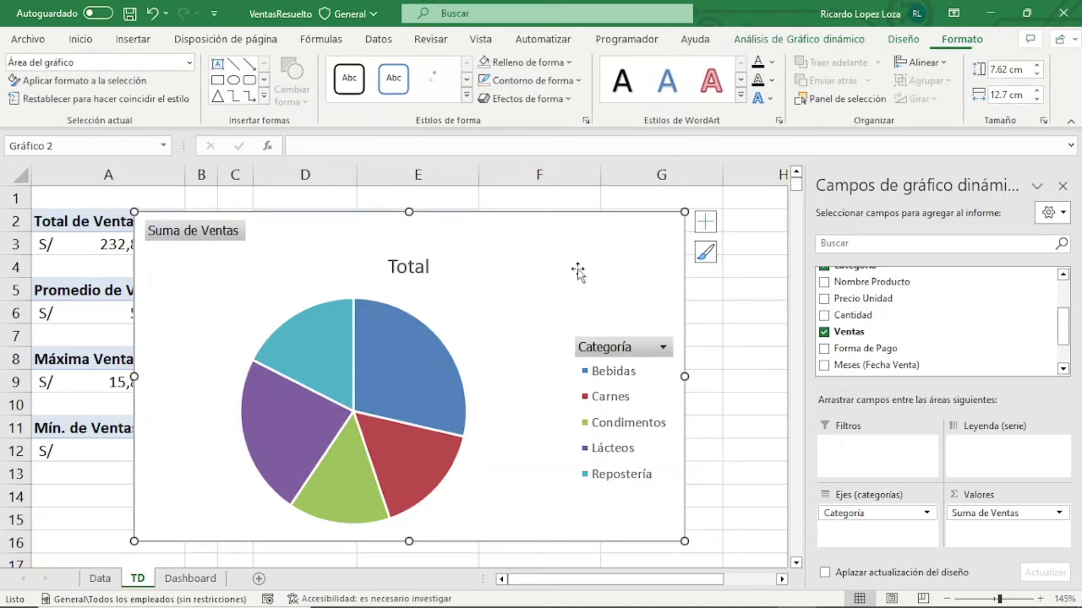
{"action": "left_click_drag", "start_coordinate": [570, 212], "coordinate": [641, 190]}
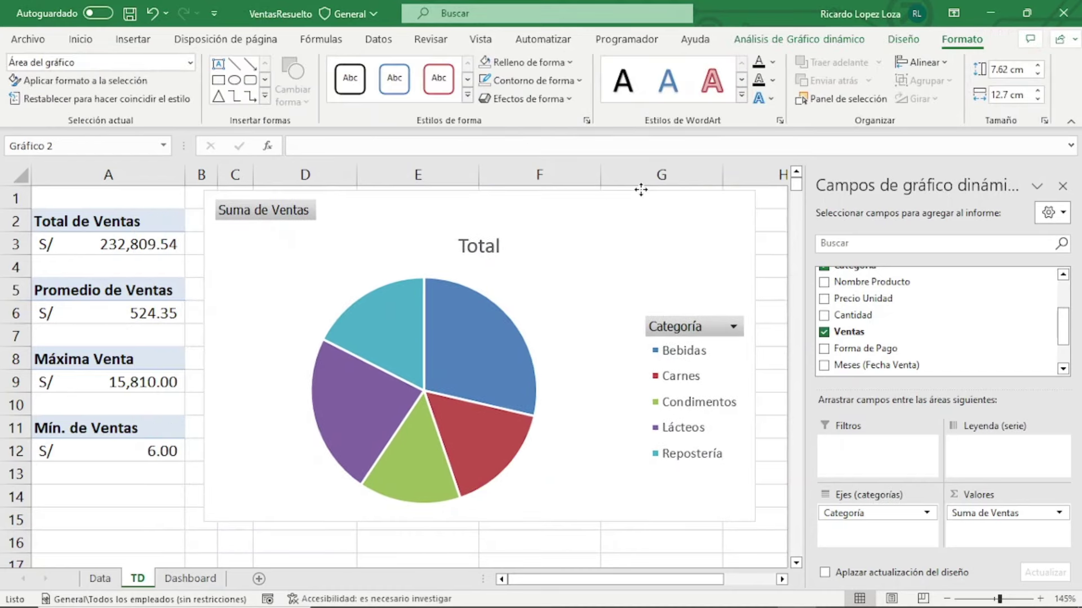
{"action": "left_click", "coordinate": [1064, 187]}
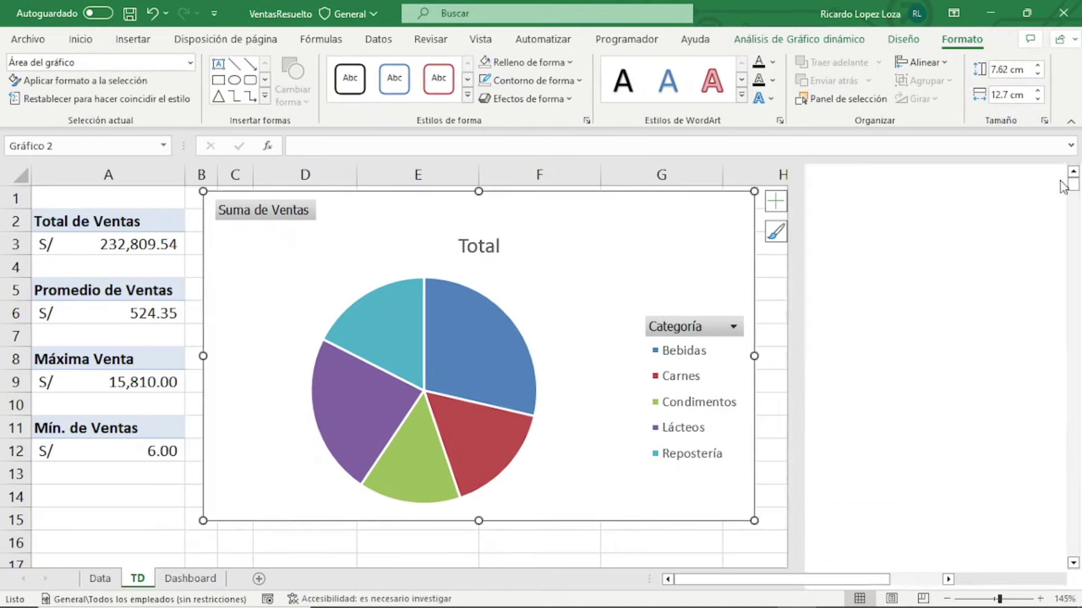
{"action": "mouse_move", "coordinate": [366, 198]}
{"action": "left_mouse_down"}
{"action": "mouse_move", "coordinate": [637, 213]}
{"action": "mouse_move", "coordinate": [647, 194]}
{"action": "left_mouse_up"}
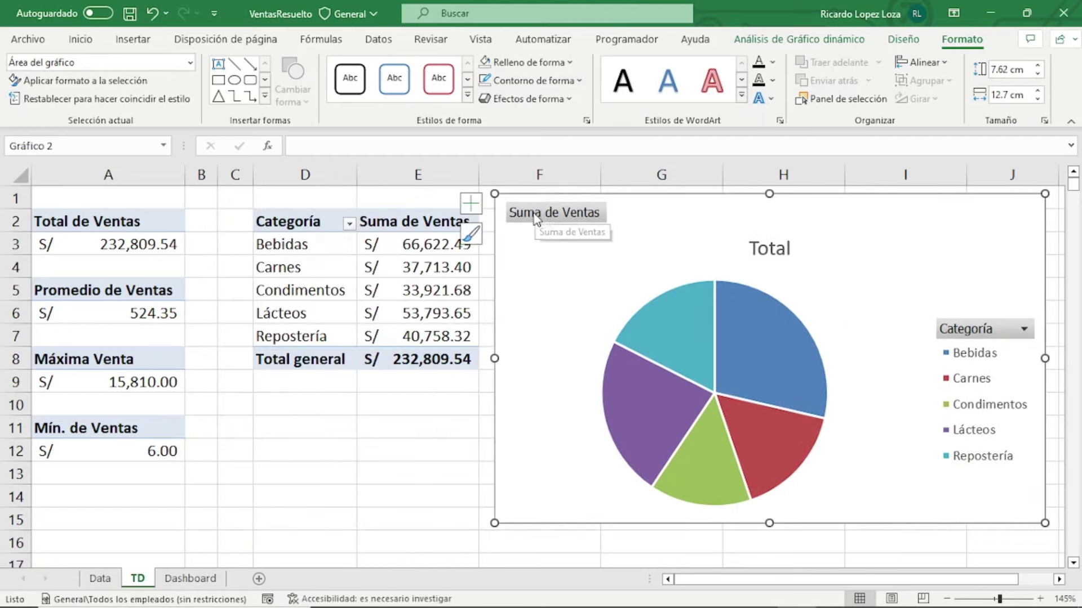
Hide the field buttons on the pie pivot chart
{"action": "left_click", "coordinate": [822, 42]}
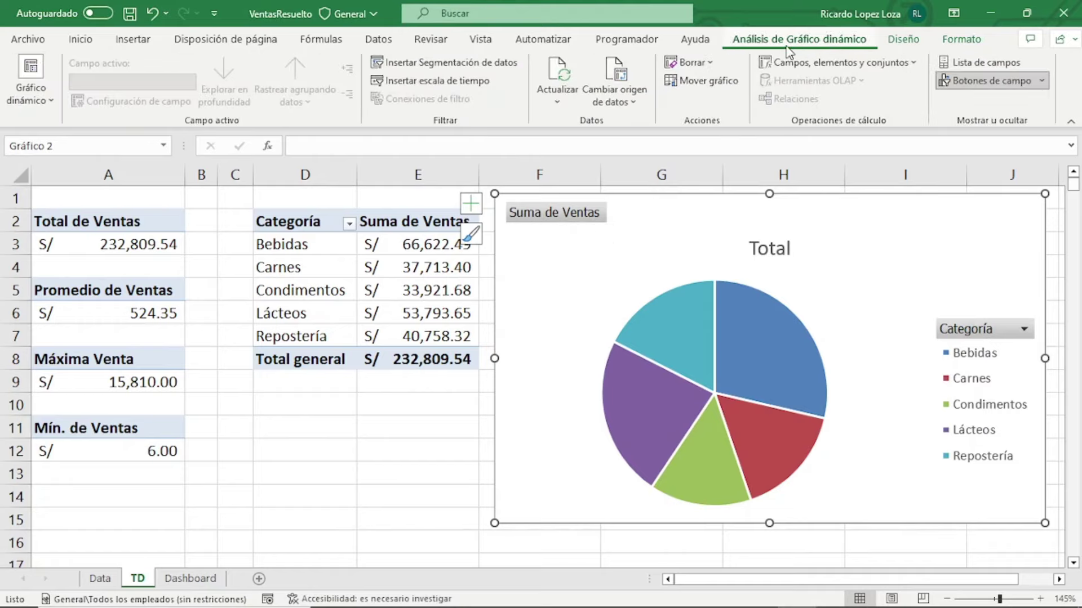
{"action": "left_click", "coordinate": [973, 81]}
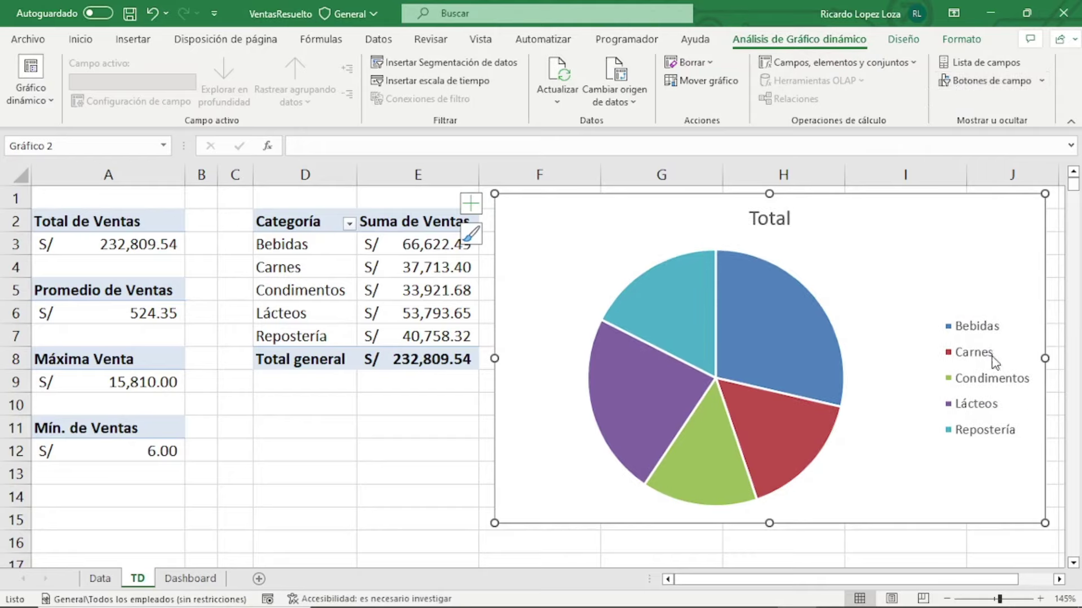
{"action": "left_click_drag", "start_coordinate": [851, 577], "coordinate": [882, 578]}
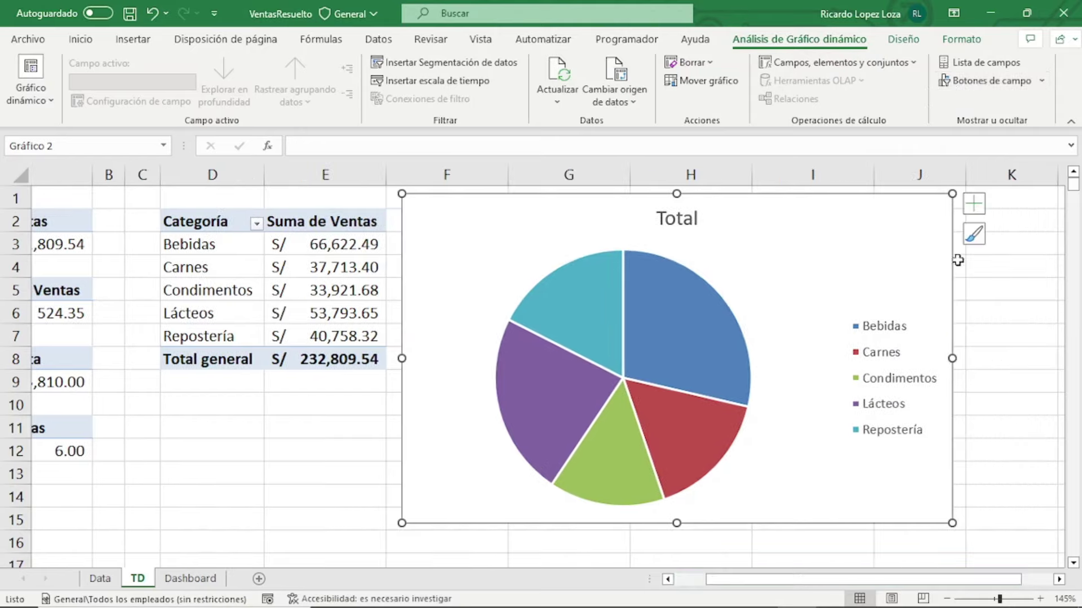
{"action": "left_click", "coordinate": [971, 210]}
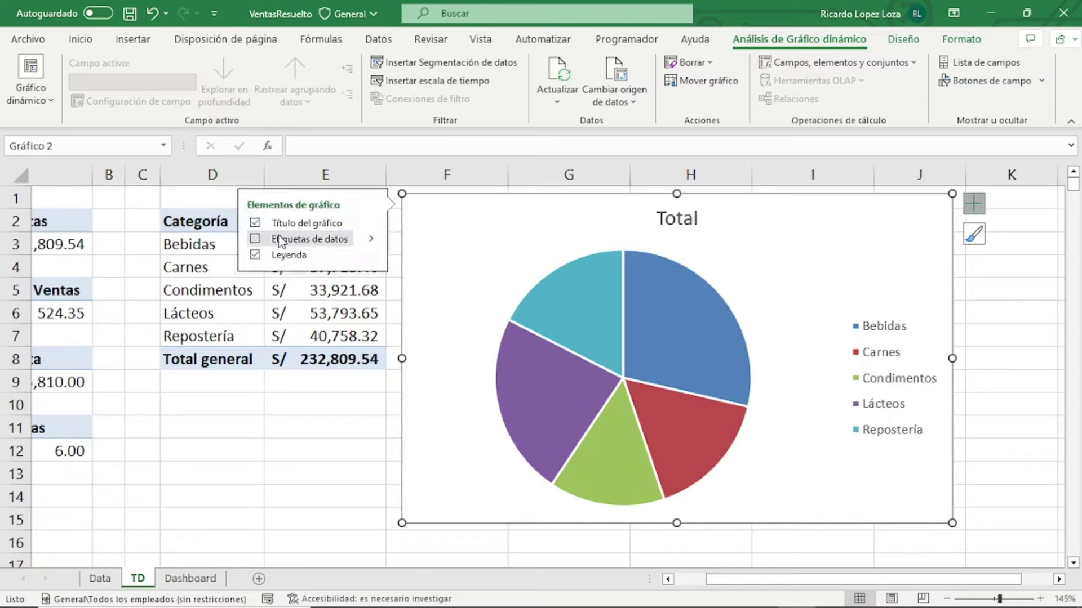
Remove the chart title and legend and add data labels to the slices
{"action": "left_click", "coordinate": [264, 224]}
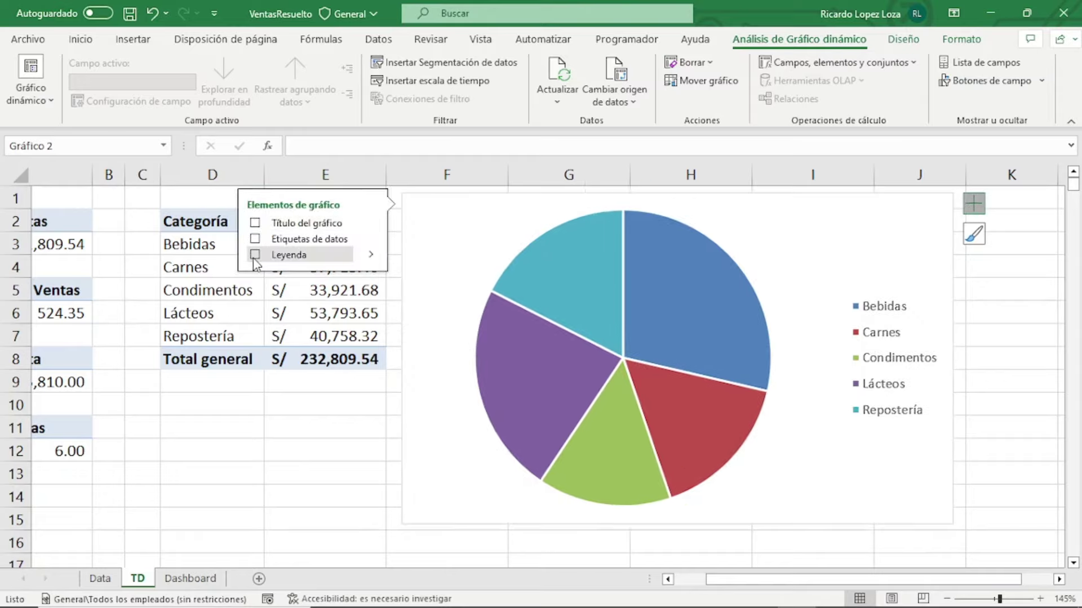
{"action": "left_click", "coordinate": [289, 256]}
{"action": "left_click", "coordinate": [309, 241]}
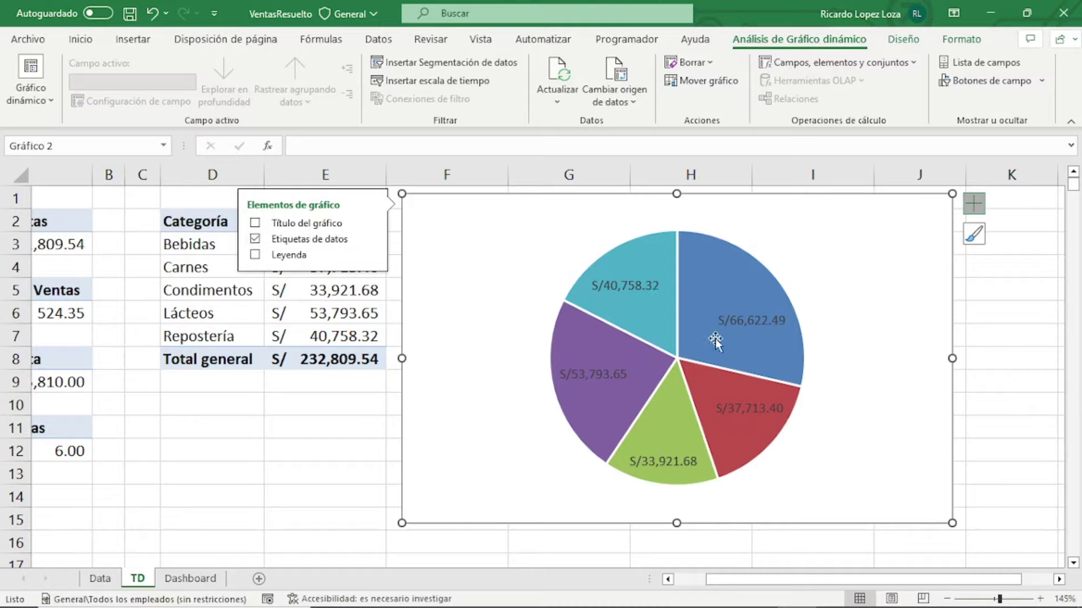
Make the slice labels show category name and percentage instead of the sales value
{"action": "left_click", "coordinate": [621, 286]}
{"action": "right_click", "coordinate": [621, 286]}
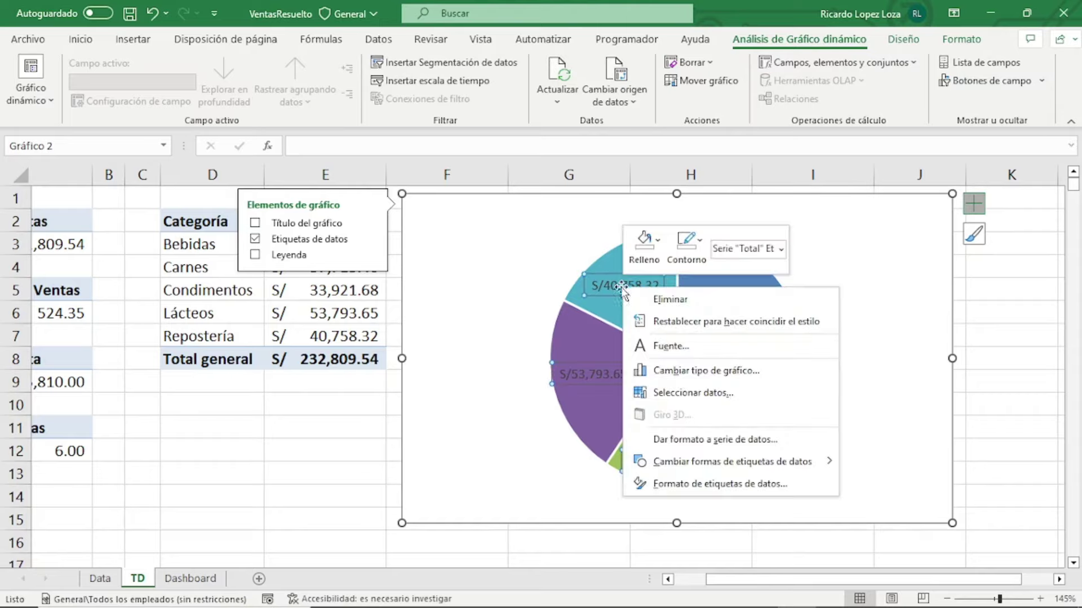
{"action": "left_click", "coordinate": [705, 484]}
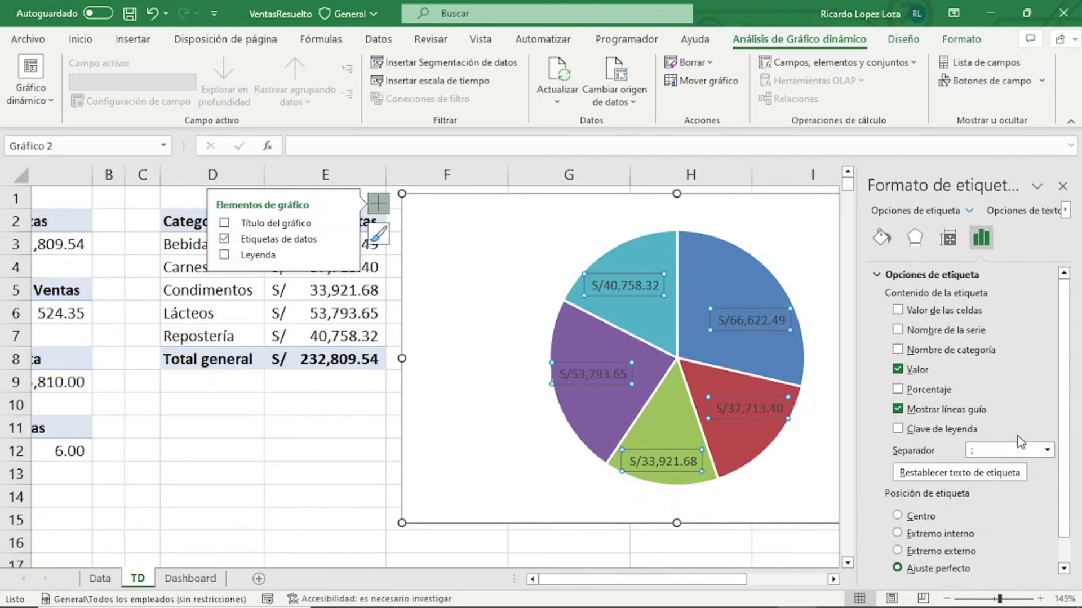
{"action": "left_click", "coordinate": [898, 389]}
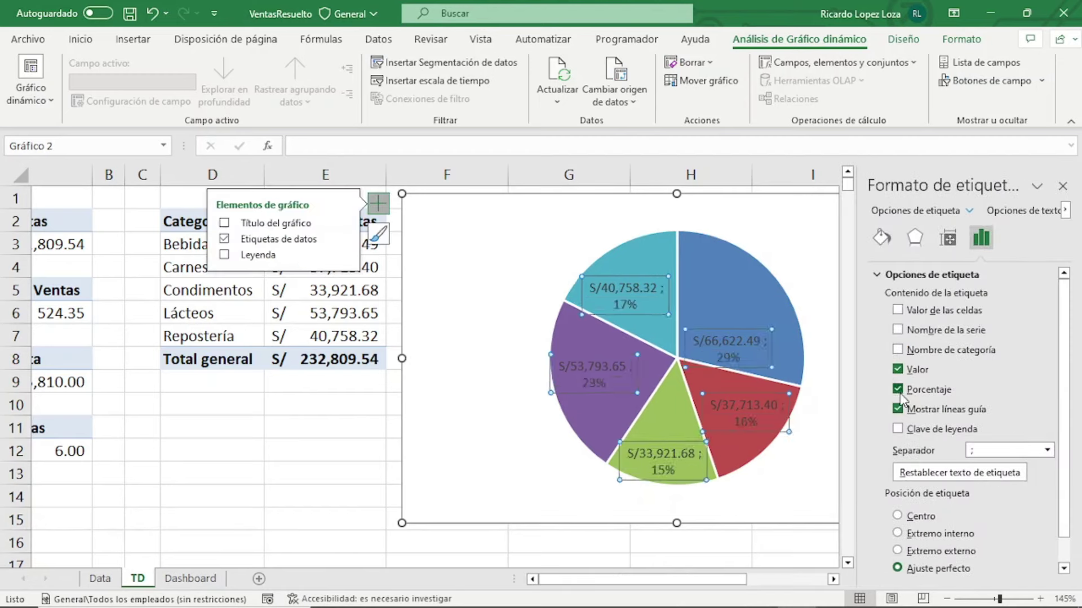
{"action": "left_click", "coordinate": [897, 369]}
{"action": "left_click", "coordinate": [898, 352]}
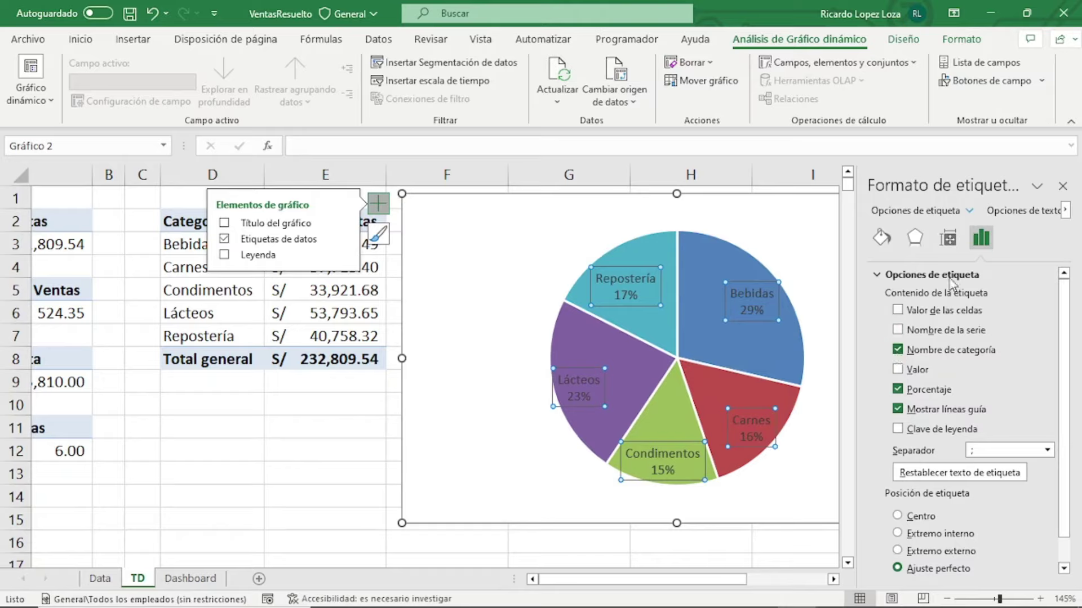
{"action": "left_click", "coordinate": [1062, 188]}
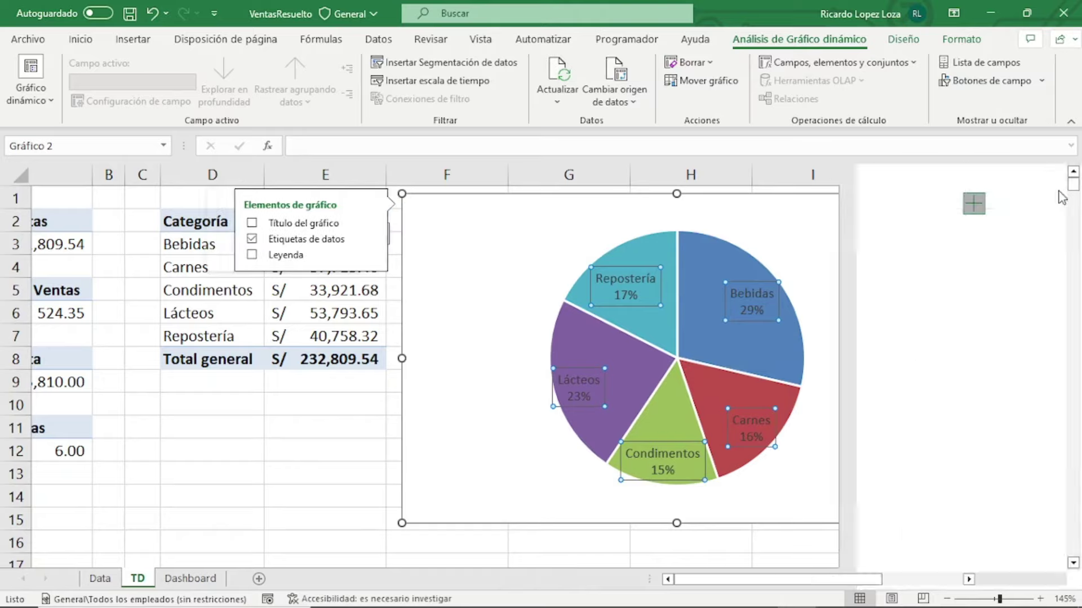
Undo and redo the last label change so the category names stay on the labels
{"action": "left_click", "coordinate": [972, 202]}
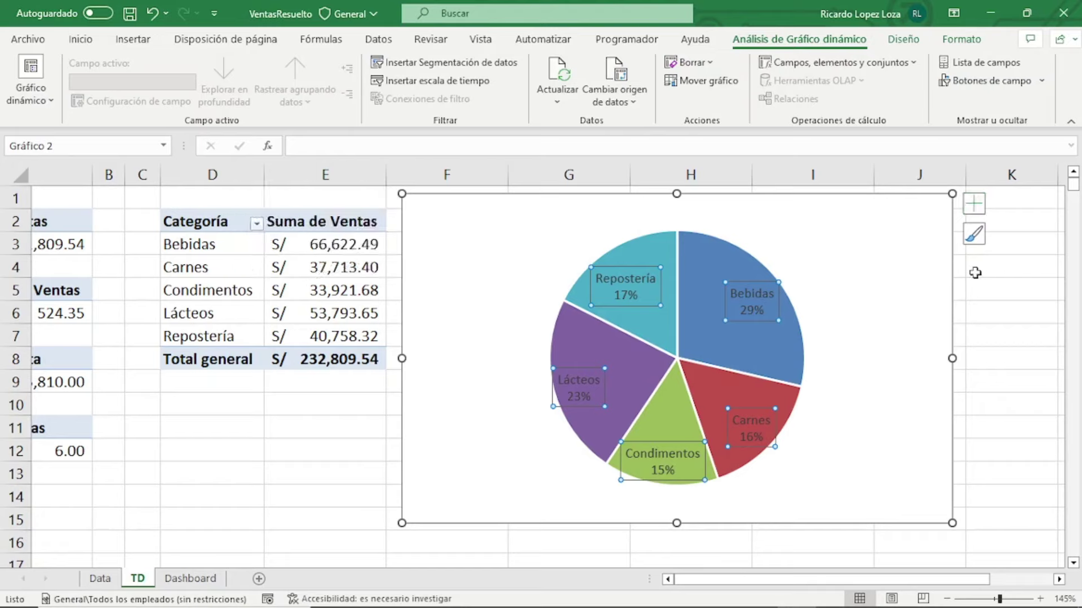
{"action": "left_click", "coordinate": [989, 338]}
{"action": "left_click", "coordinate": [545, 201]}
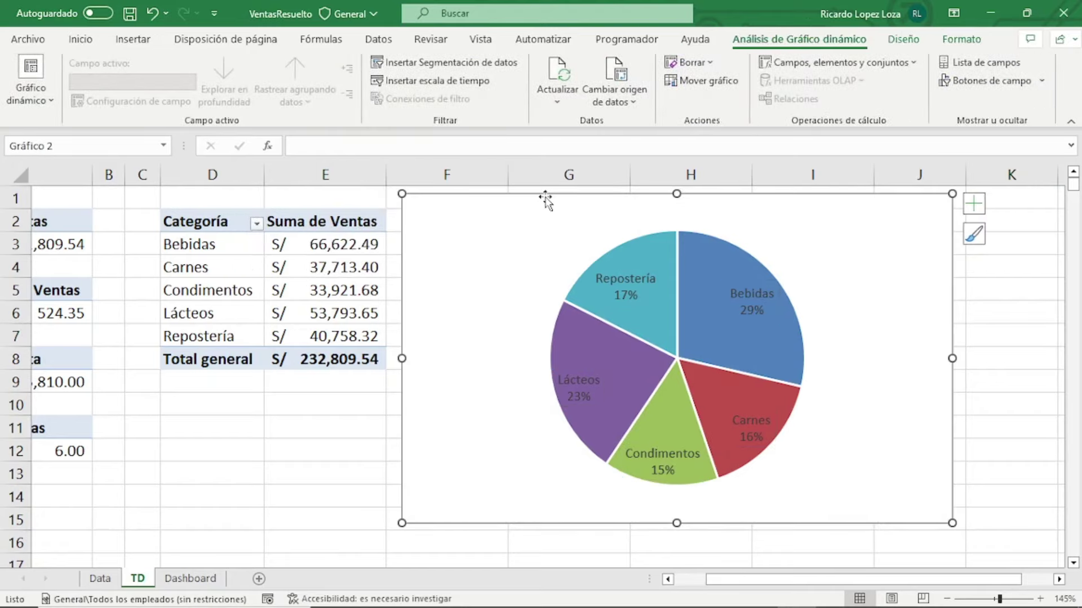
{"action": "key", "text": "ctrl+z"}
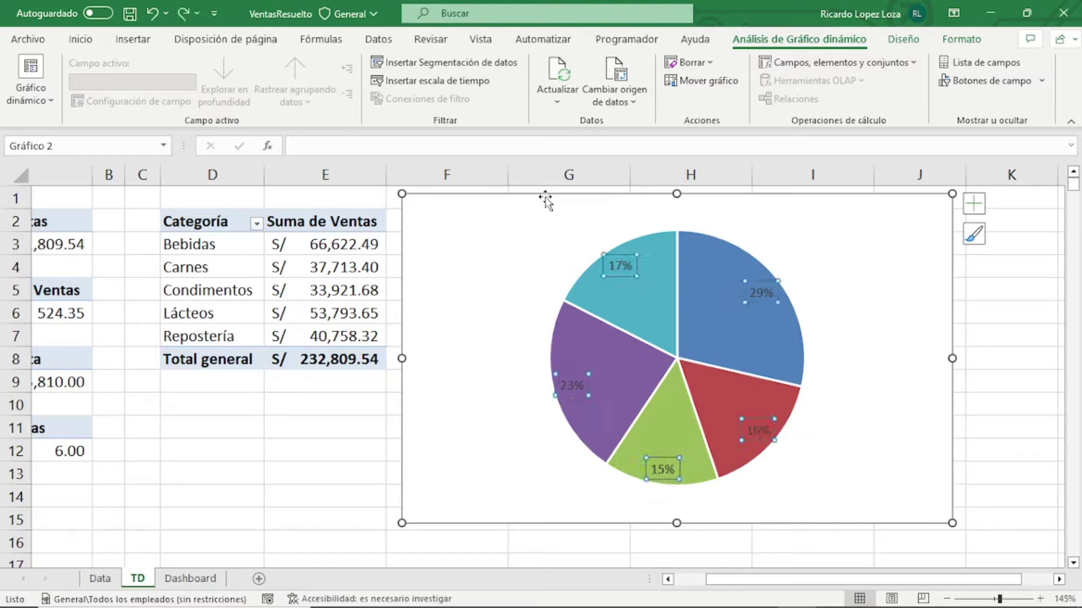
{"action": "key", "text": "ctrl+y"}
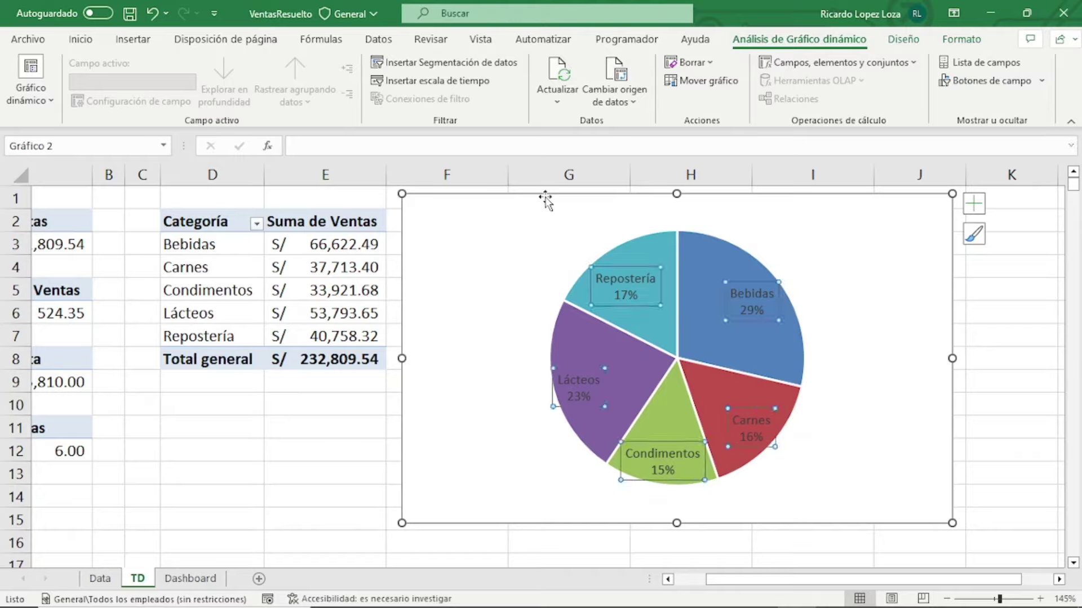
{"action": "left_click", "coordinate": [551, 205]}
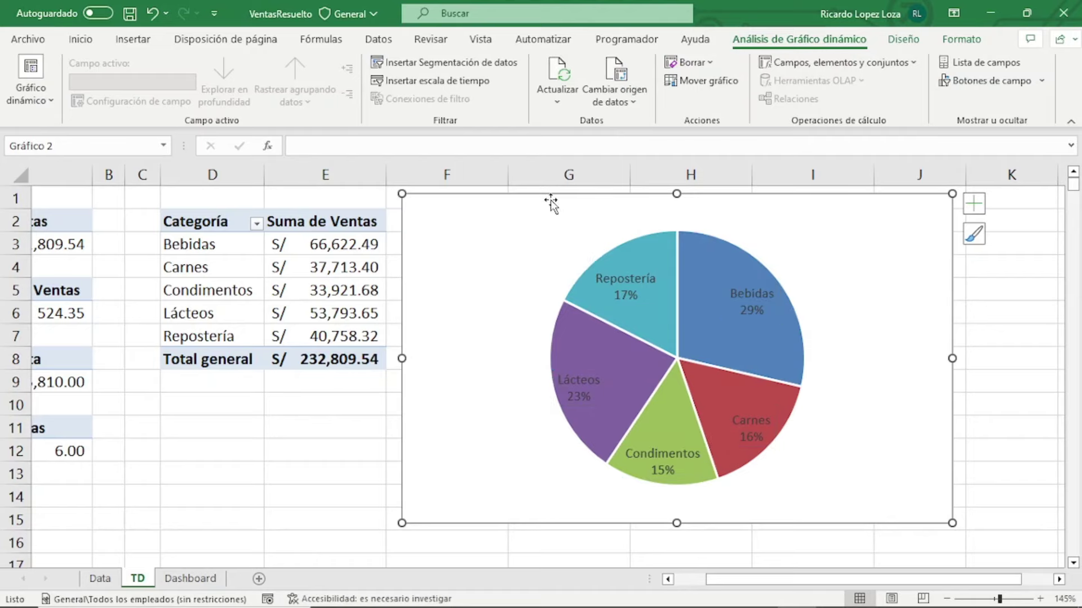
Cut the pie chart from the TD sheet and paste it on the Dashboard sheet
{"action": "key", "text": "Delete"}
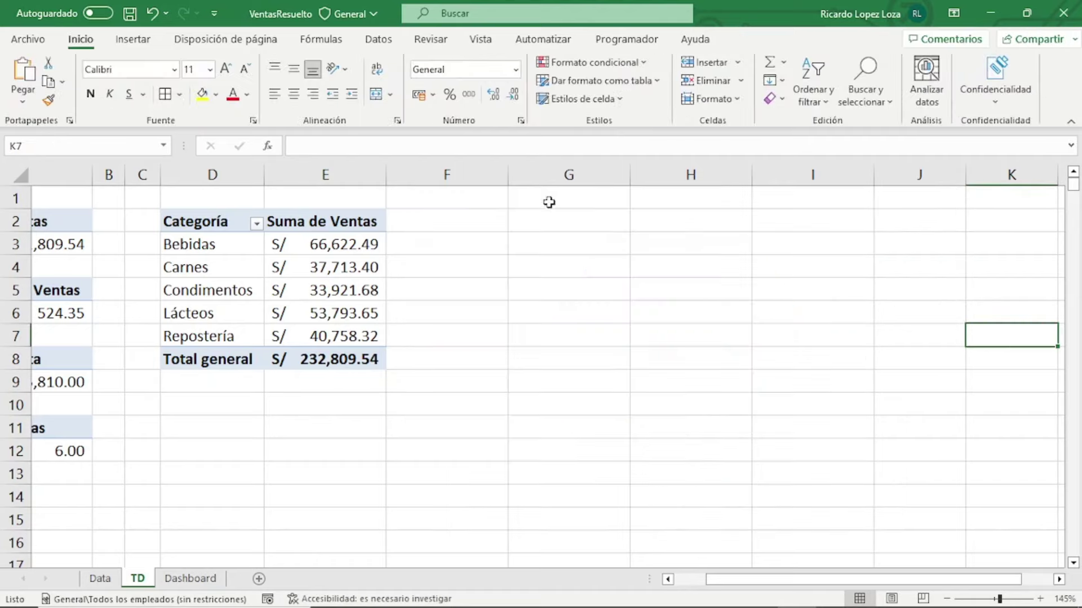
{"action": "left_click", "coordinate": [191, 578]}
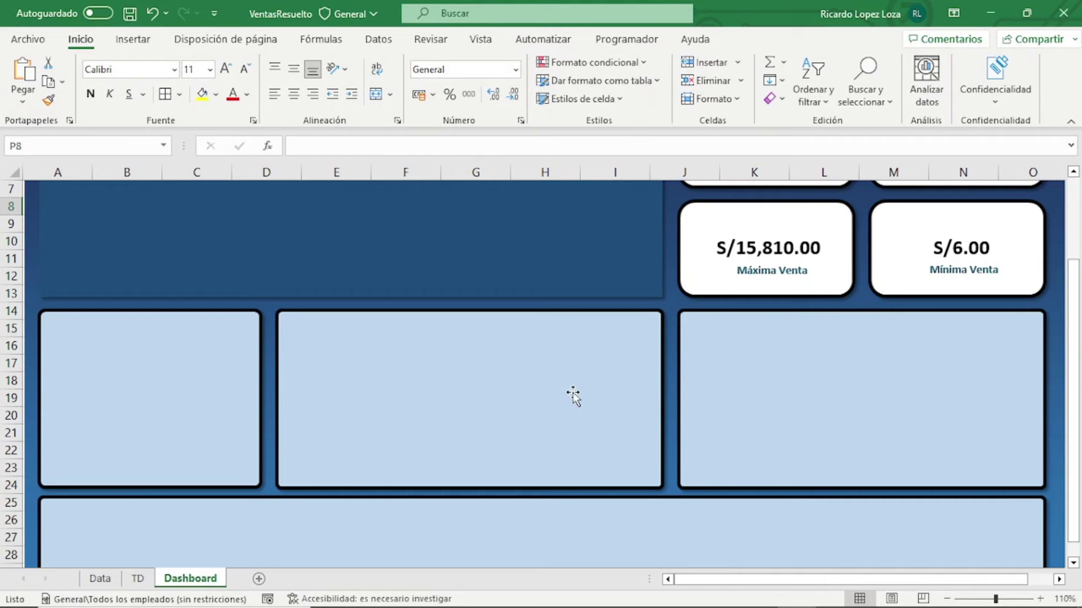
{"action": "scroll", "coordinate": [573, 395], "scroll_direction": "down", "scroll_amount": 3}
{"action": "scroll", "coordinate": [573, 393], "scroll_direction": "down", "scroll_amount": 3}
{"action": "left_click", "coordinate": [598, 269]}
{"action": "left_click", "coordinate": [628, 288]}
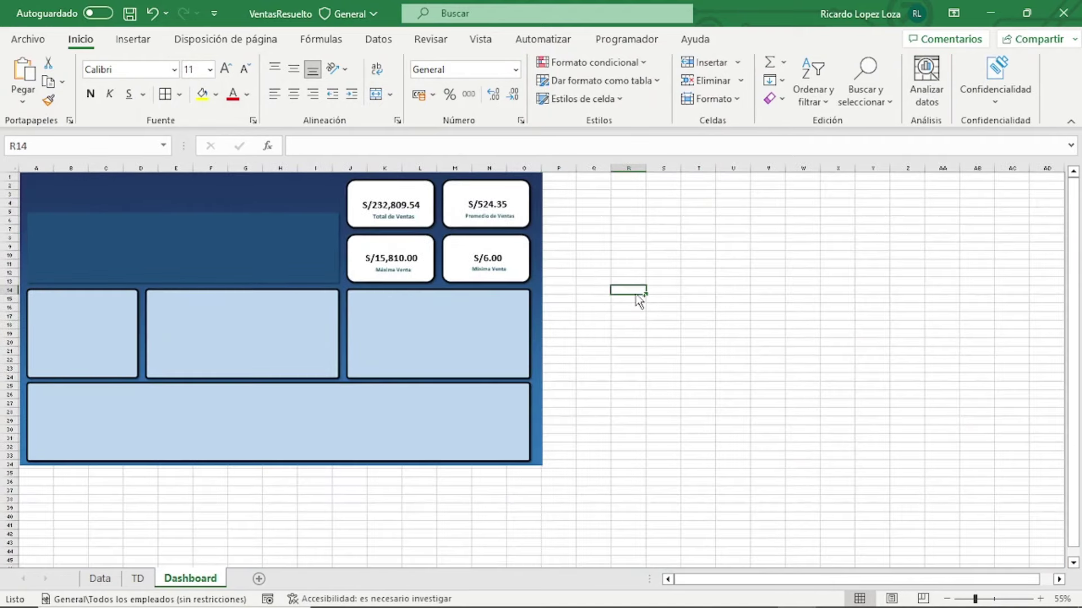
{"action": "key", "text": "ctrl+v"}
Place the chart on the lower-left Dashboard panel and resize it to fit inside
{"action": "left_click_drag", "start_coordinate": [654, 293], "coordinate": [71, 292]}
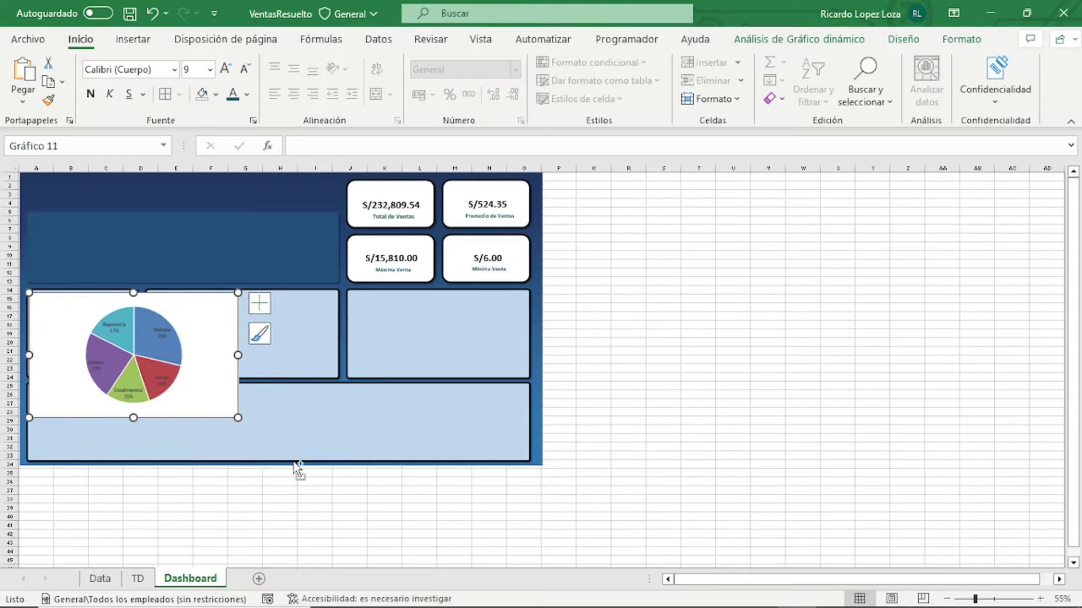
{"action": "scroll", "coordinate": [294, 462], "scroll_direction": "up", "scroll_amount": 2, "text": "ctrl"}
{"action": "scroll", "coordinate": [293, 459], "scroll_direction": "up", "scroll_amount": 2, "text": "ctrl"}
{"action": "scroll", "coordinate": [293, 460], "scroll_direction": "up", "scroll_amount": 2, "text": "ctrl"}
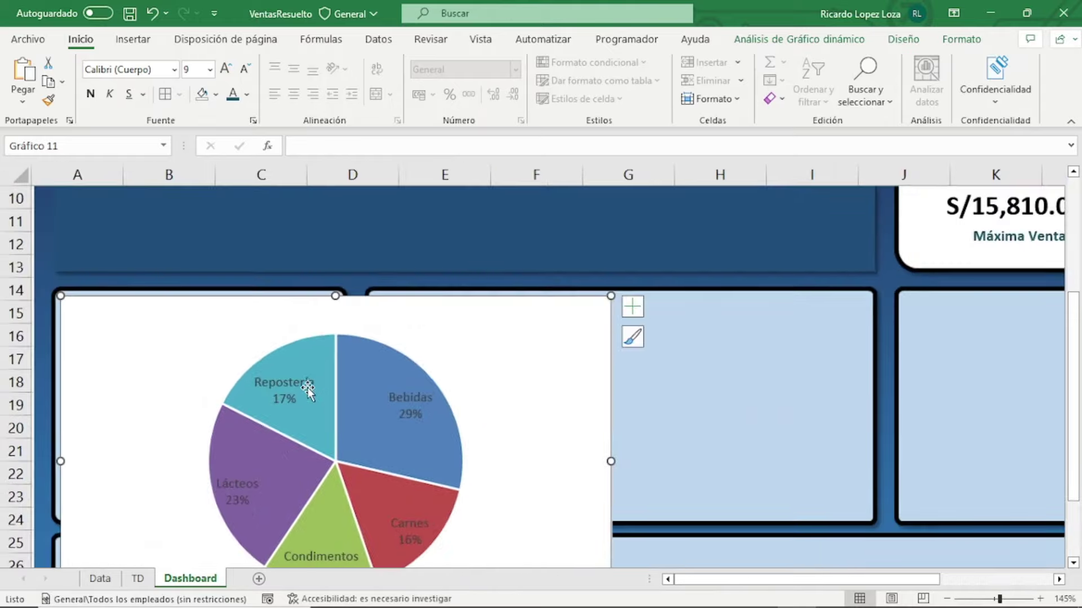
{"action": "scroll", "coordinate": [308, 390], "scroll_direction": "down", "scroll_amount": 1}
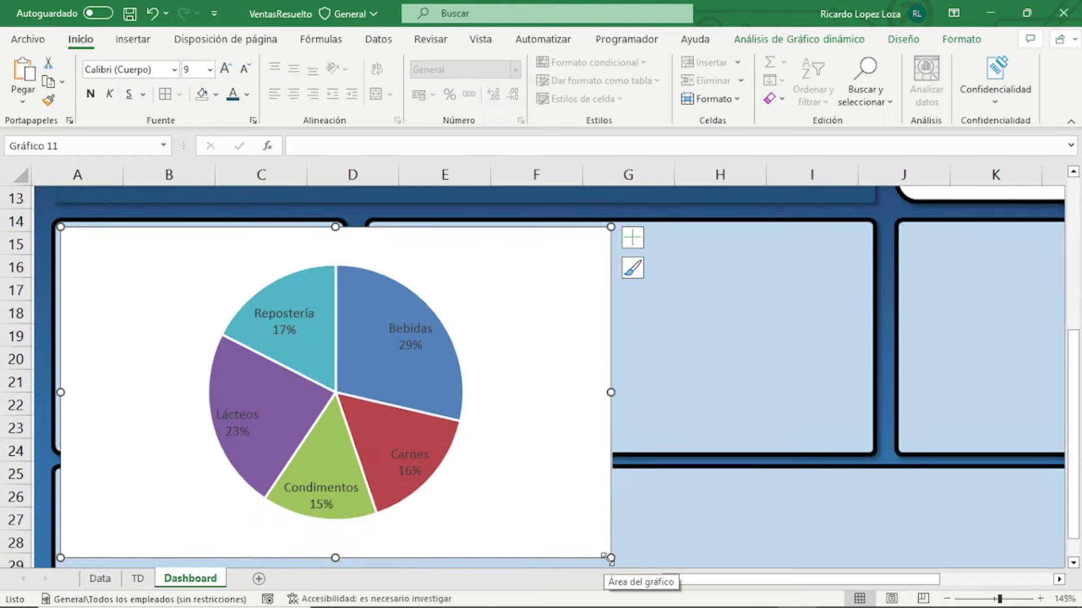
{"action": "mouse_move", "coordinate": [611, 557]}
{"action": "left_mouse_down"}
{"action": "mouse_move", "coordinate": [334, 433]}
{"action": "mouse_move", "coordinate": [337, 449]}
{"action": "left_mouse_up"}
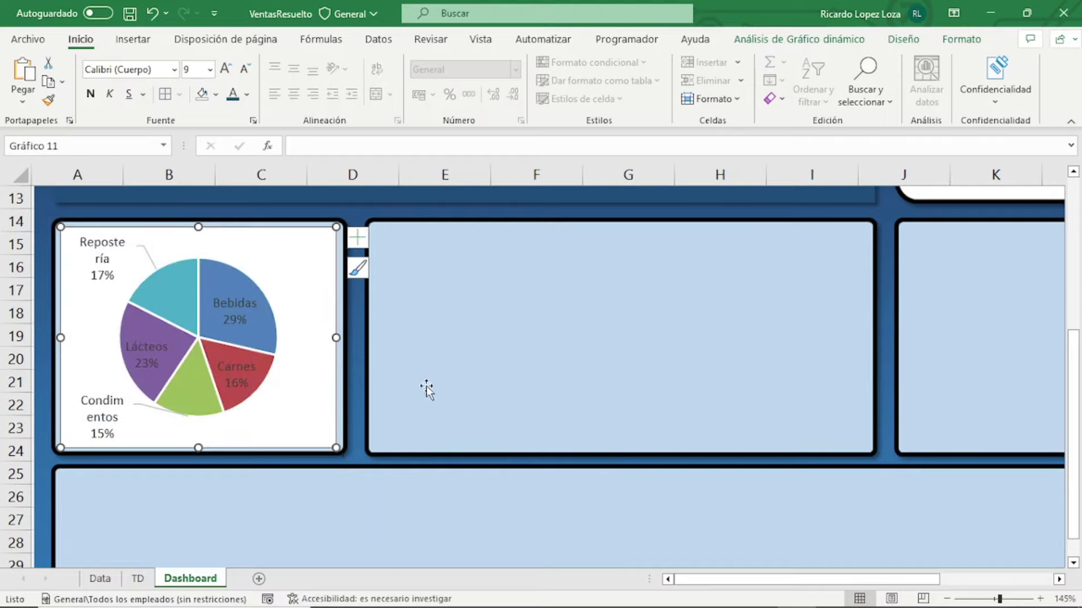
Add a chart title to the pie chart and reduce its font size twice
{"action": "left_click", "coordinate": [758, 586]}
{"action": "scroll", "coordinate": [199, 318], "scroll_direction": "up", "scroll_amount": 1, "text": "ctrl"}
{"action": "scroll", "coordinate": [199, 316], "scroll_direction": "up", "scroll_amount": 1, "text": "ctrl"}
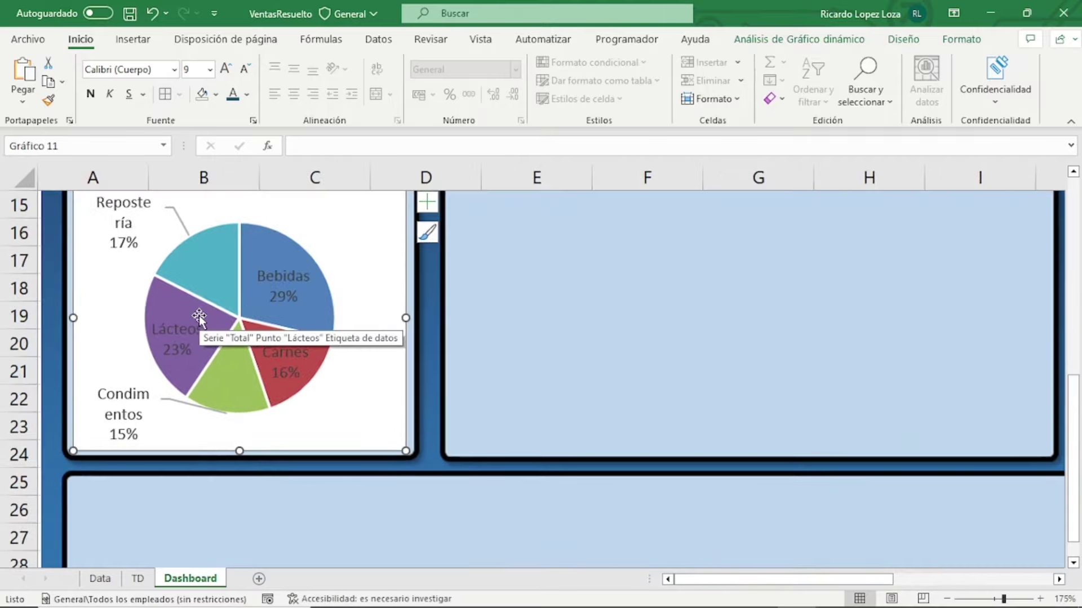
{"action": "scroll", "coordinate": [199, 316], "scroll_direction": "up", "scroll_amount": 1, "text": "ctrl"}
{"action": "scroll", "coordinate": [308, 382], "scroll_direction": "up", "scroll_amount": 2}
{"action": "scroll", "coordinate": [321, 381], "scroll_direction": "down", "scroll_amount": 1}
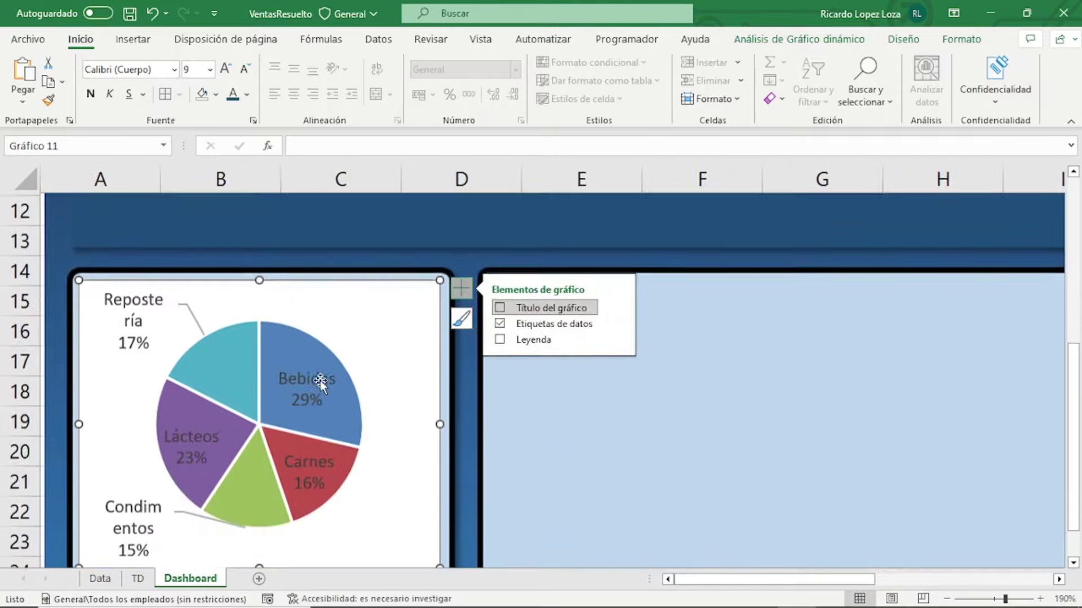
{"action": "left_click", "coordinate": [500, 308]}
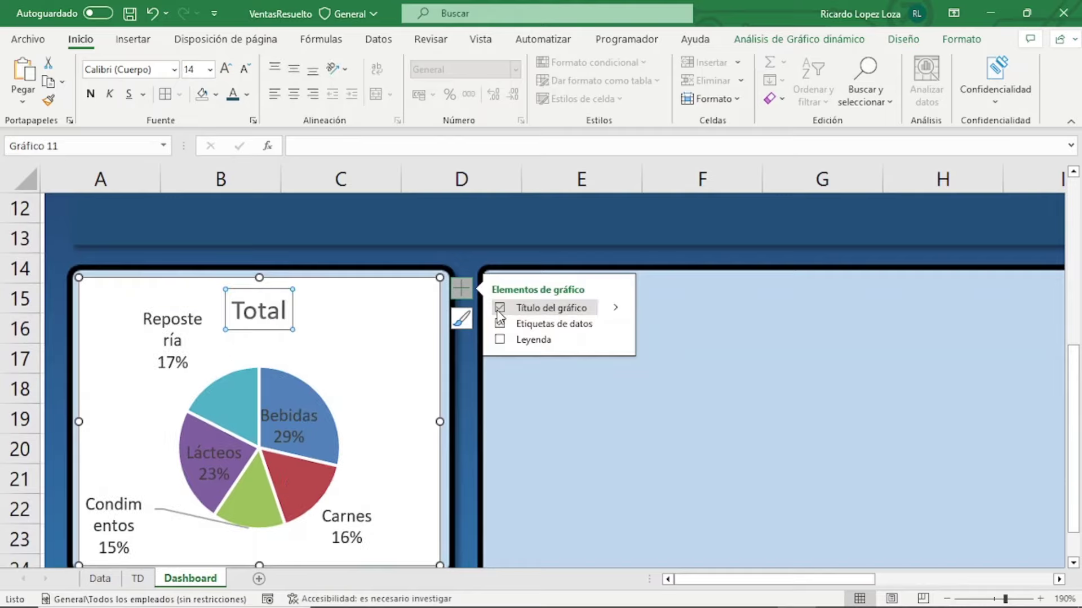
{"action": "left_click", "coordinate": [244, 70]}
{"action": "left_click", "coordinate": [244, 70]}
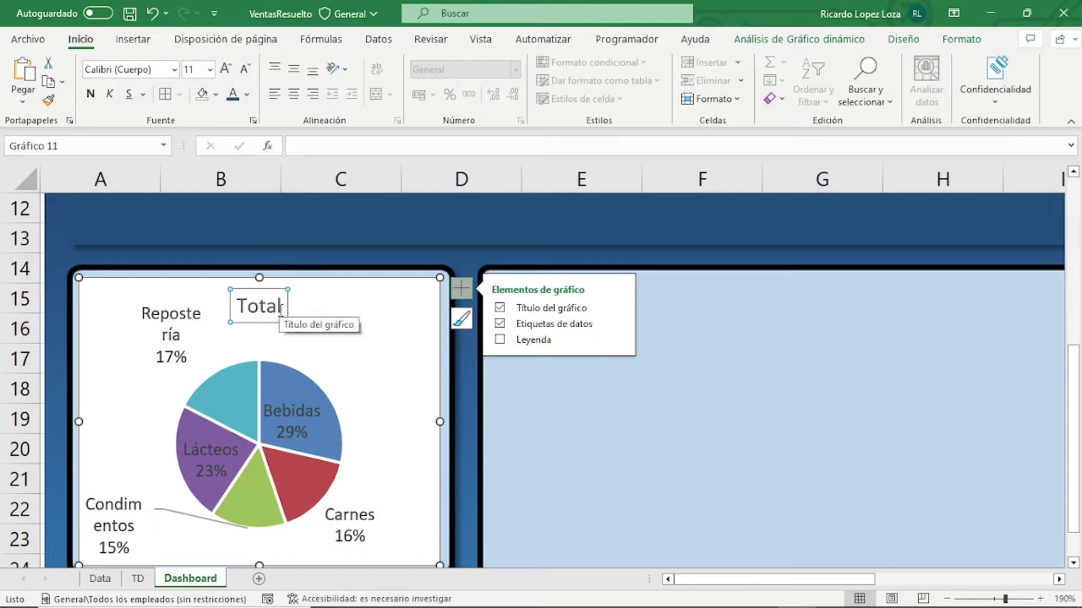
Change the title text to 'Porcentaje de ventas por categoria'
{"action": "double_click", "coordinate": [281, 314]}
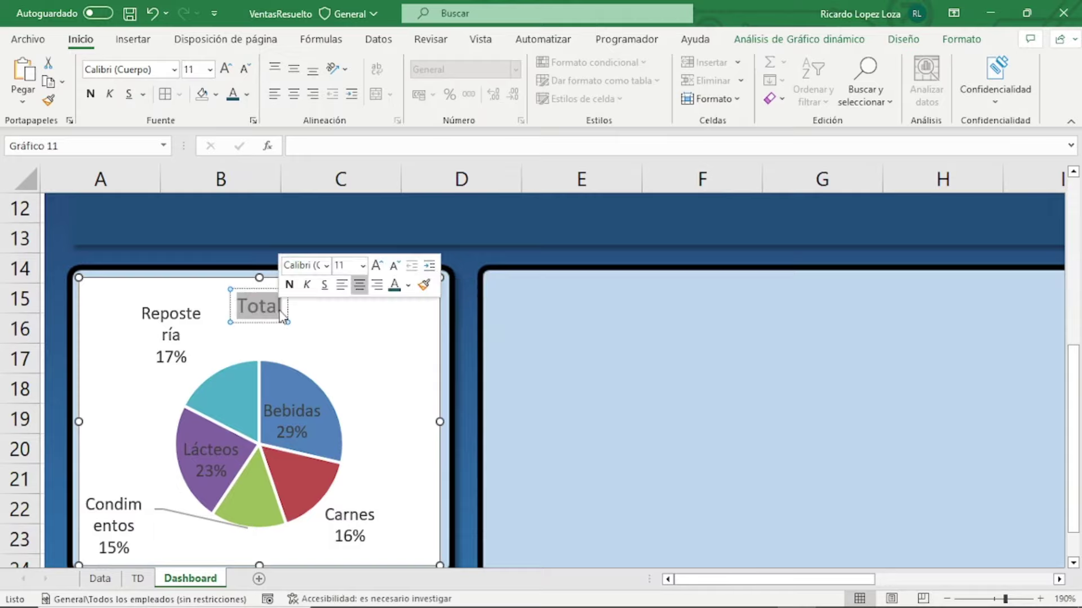
{"action": "type", "text": "Pro"}
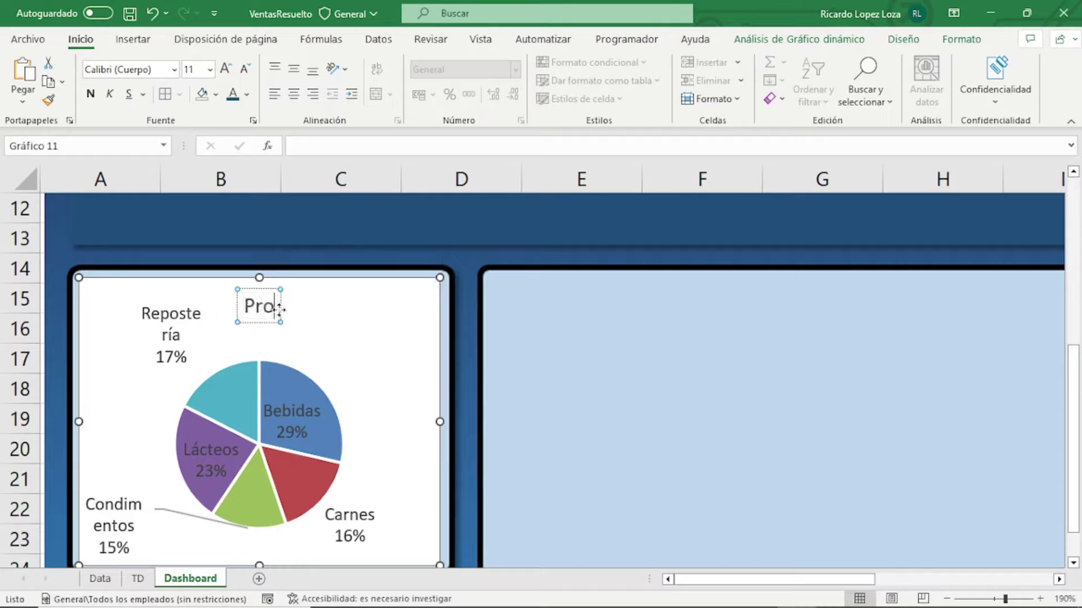
{"action": "type", "text": "c"}
{"action": "key", "text": "BackSpace"}
{"action": "key", "text": "BackSpace"}
{"action": "key", "text": "BackSpace"}
{"action": "type", "text": "orcent"}
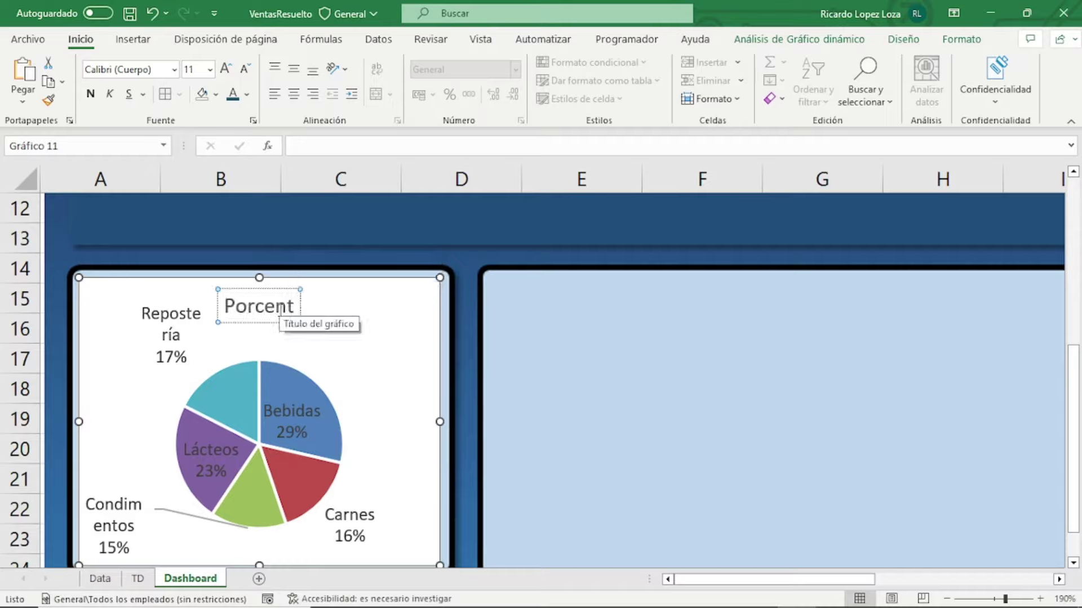
{"action": "type", "text": "aje de v"}
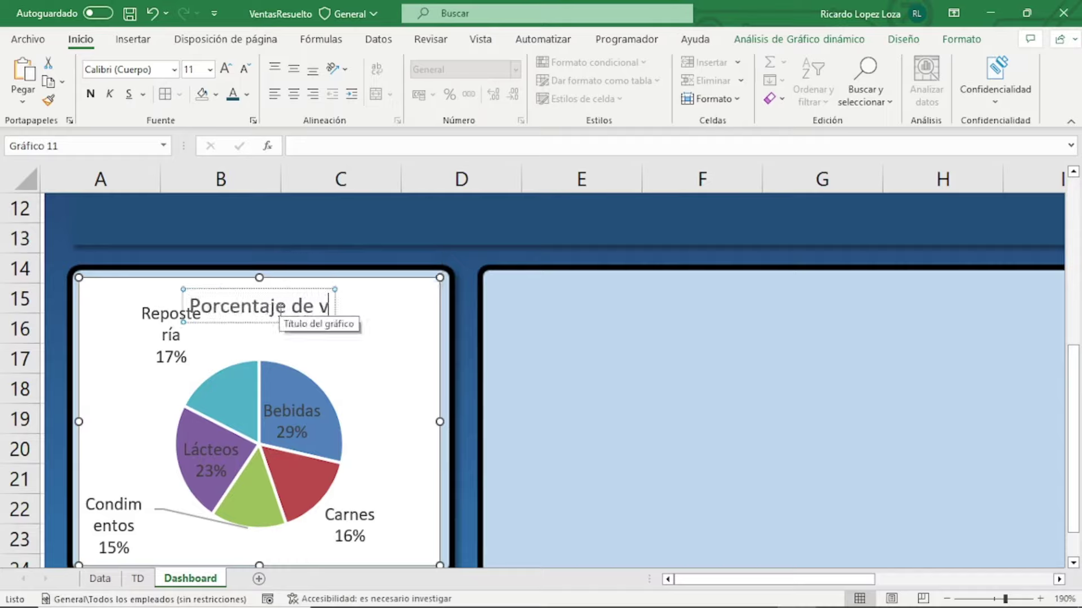
{"action": "type", "text": "entas por"}
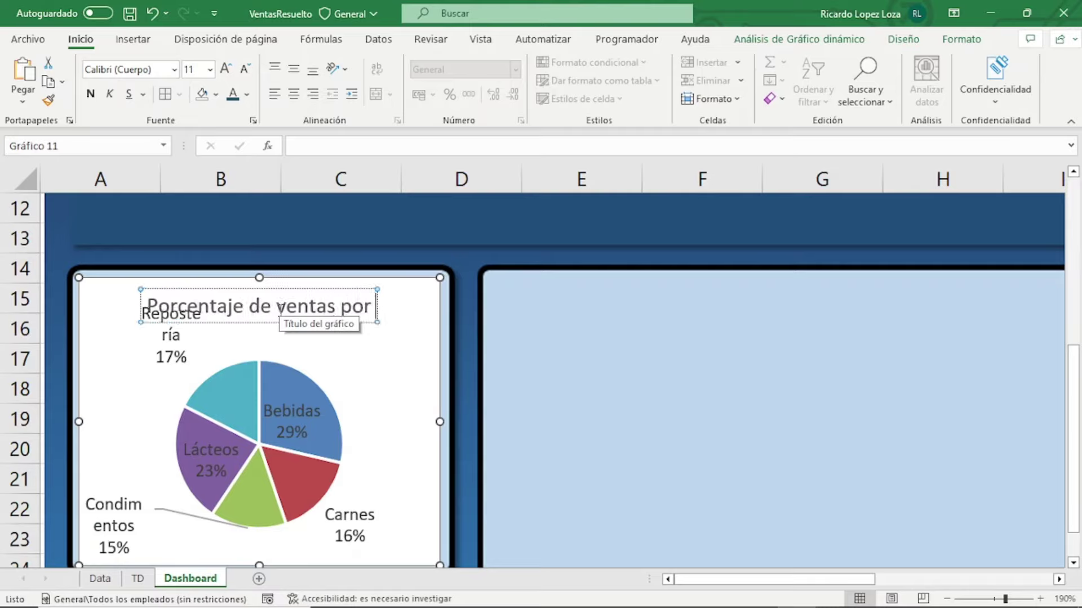
{"action": "type", "text": " categ"}
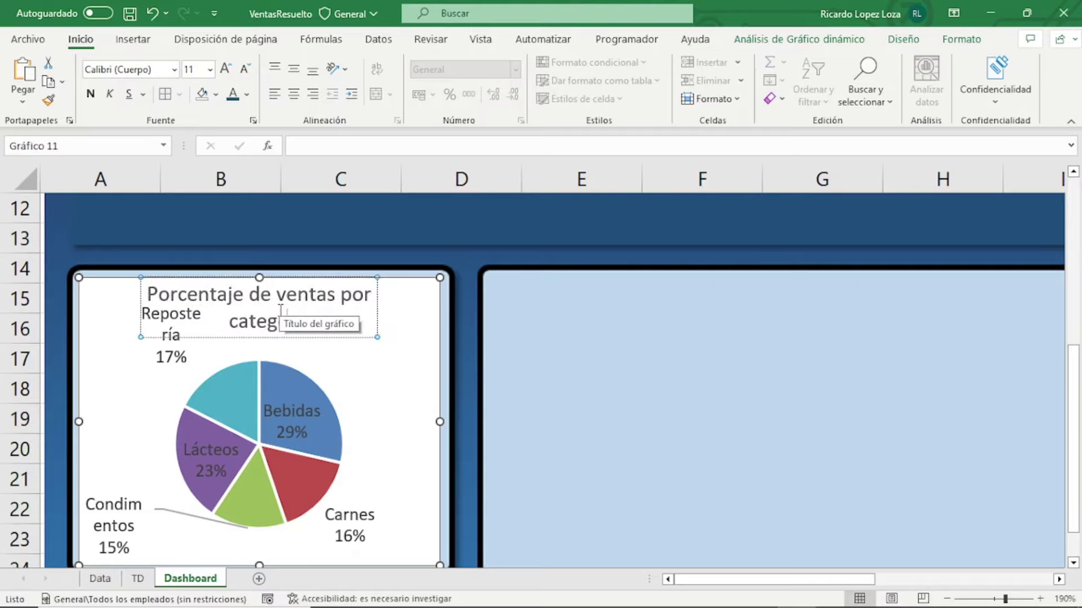
{"action": "type", "text": "oria"}
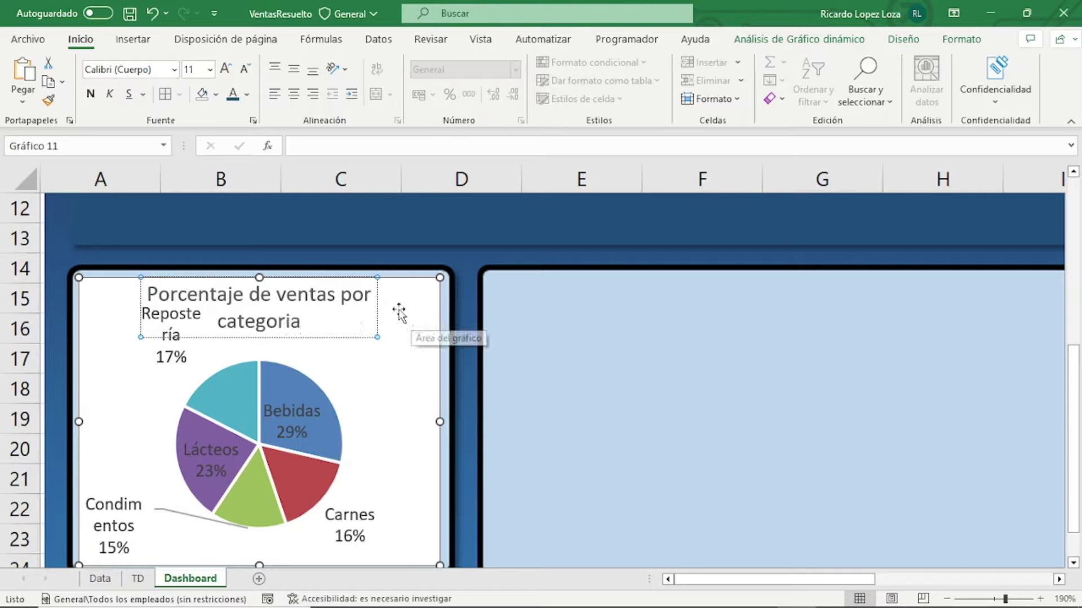
{"action": "left_click", "coordinate": [378, 304]}
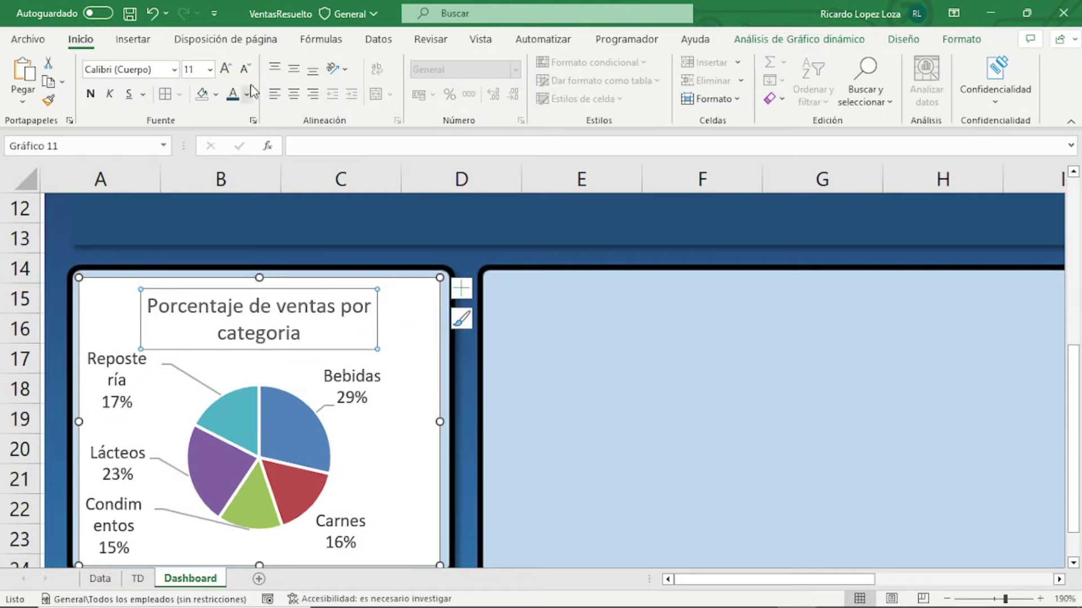
Make the chart title smaller, bold and dark blue
{"action": "left_click", "coordinate": [245, 68]}
{"action": "left_click", "coordinate": [246, 69]}
{"action": "left_click", "coordinate": [246, 70]}
{"action": "left_click", "coordinate": [247, 69]}
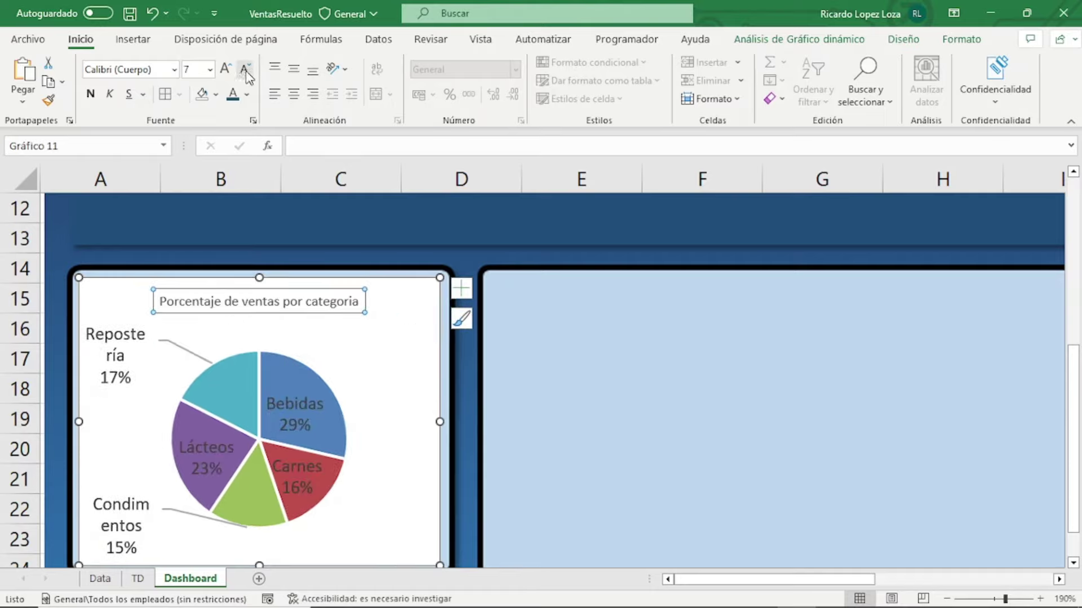
{"action": "left_click", "coordinate": [90, 94]}
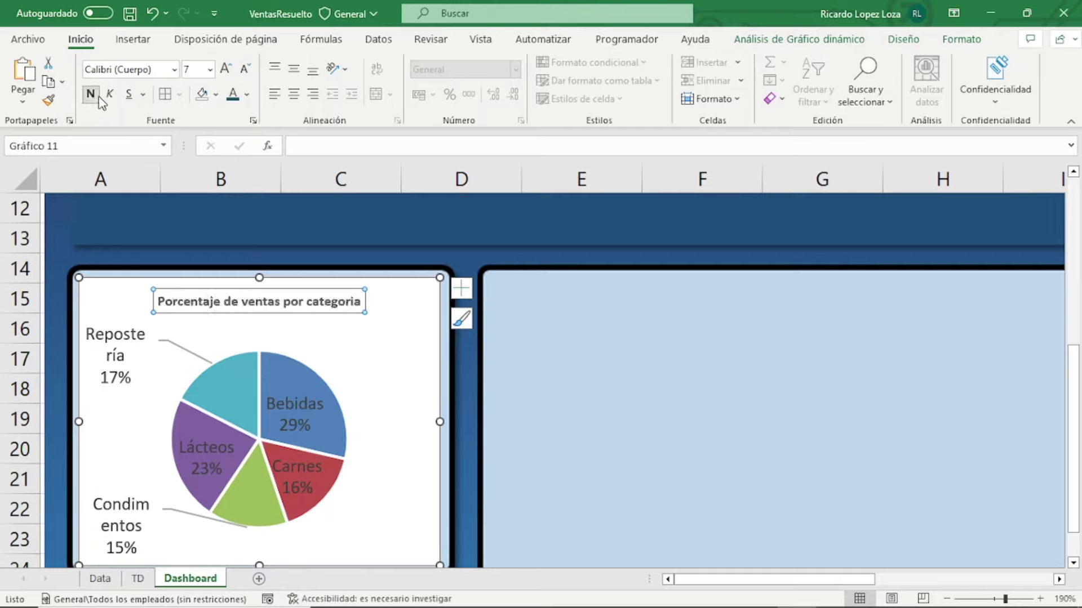
{"action": "left_click", "coordinate": [247, 95]}
{"action": "left_click", "coordinate": [272, 160]}
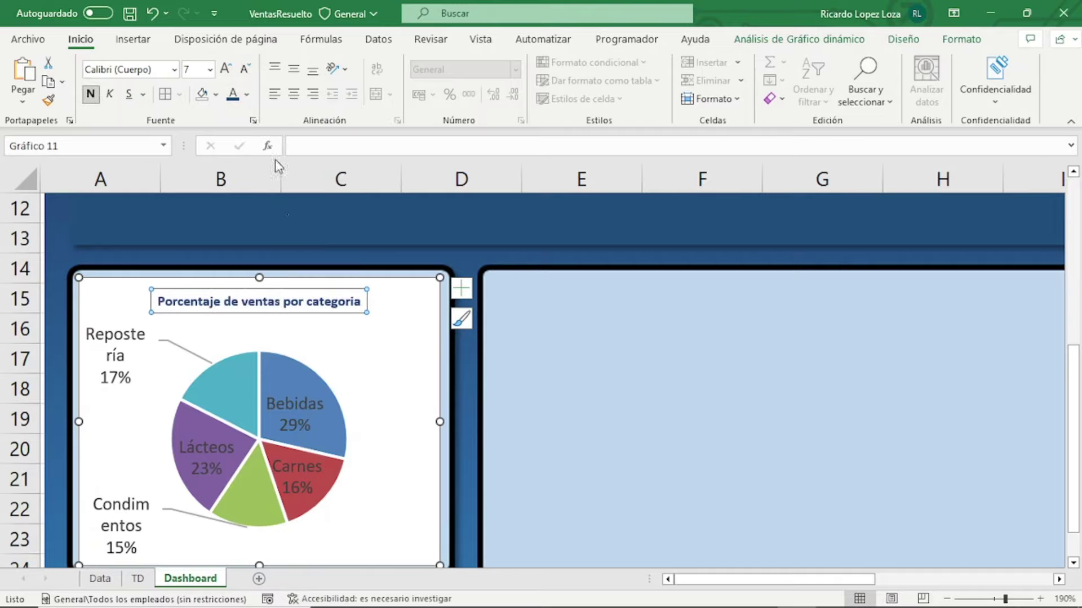
Shrink the data labels to 6 pt bold so they sit inside the slices
{"action": "left_click", "coordinate": [128, 341]}
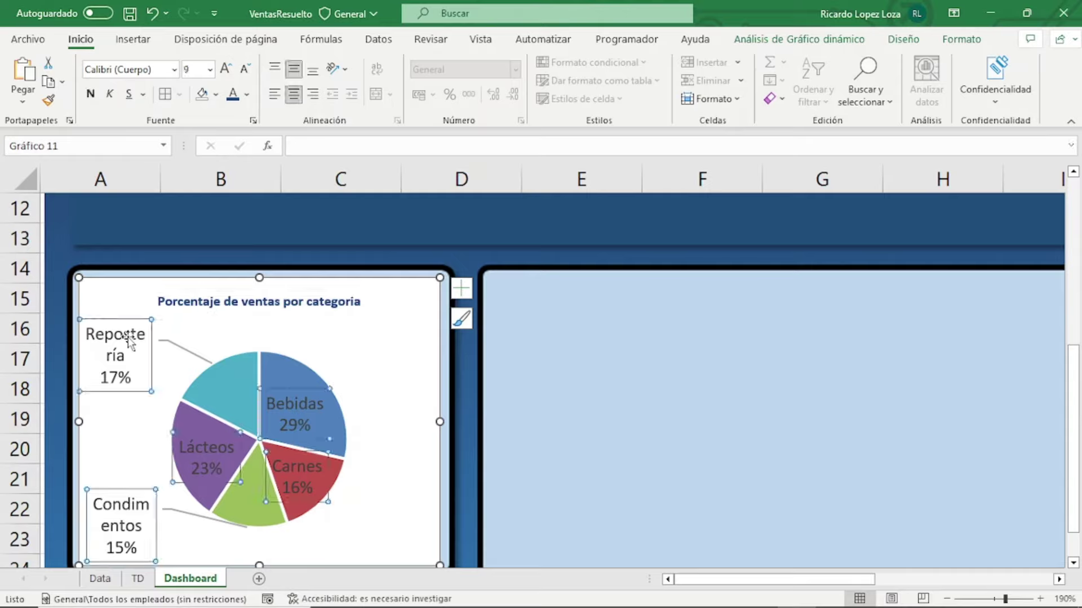
{"action": "left_click", "coordinate": [246, 71]}
{"action": "left_click", "coordinate": [246, 71]}
{"action": "left_click", "coordinate": [246, 71]}
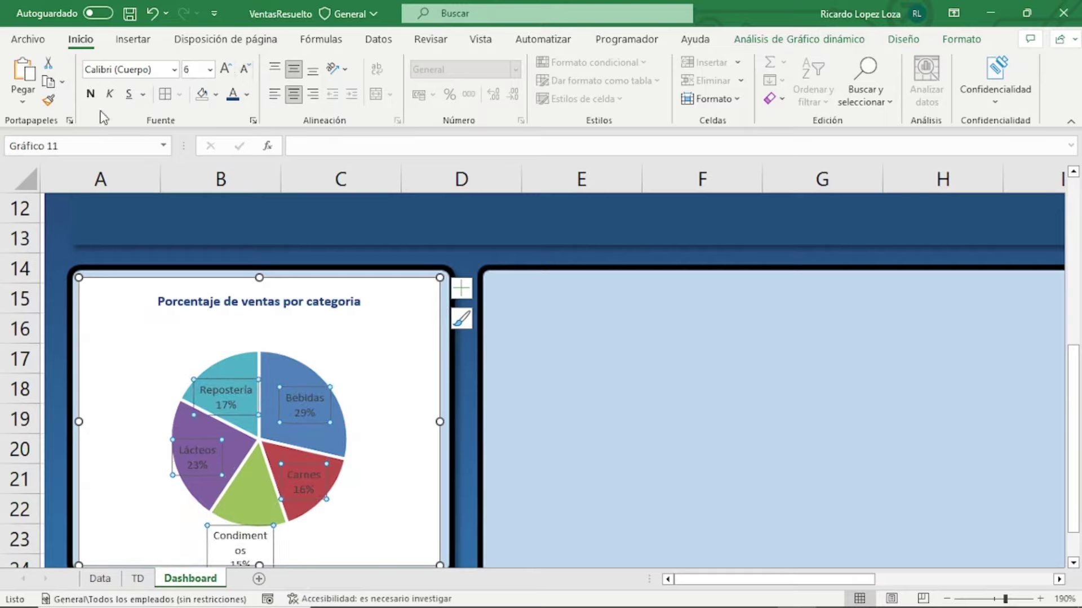
{"action": "left_click", "coordinate": [90, 94]}
{"action": "scroll", "coordinate": [399, 359], "scroll_direction": "down", "scroll_amount": 1}
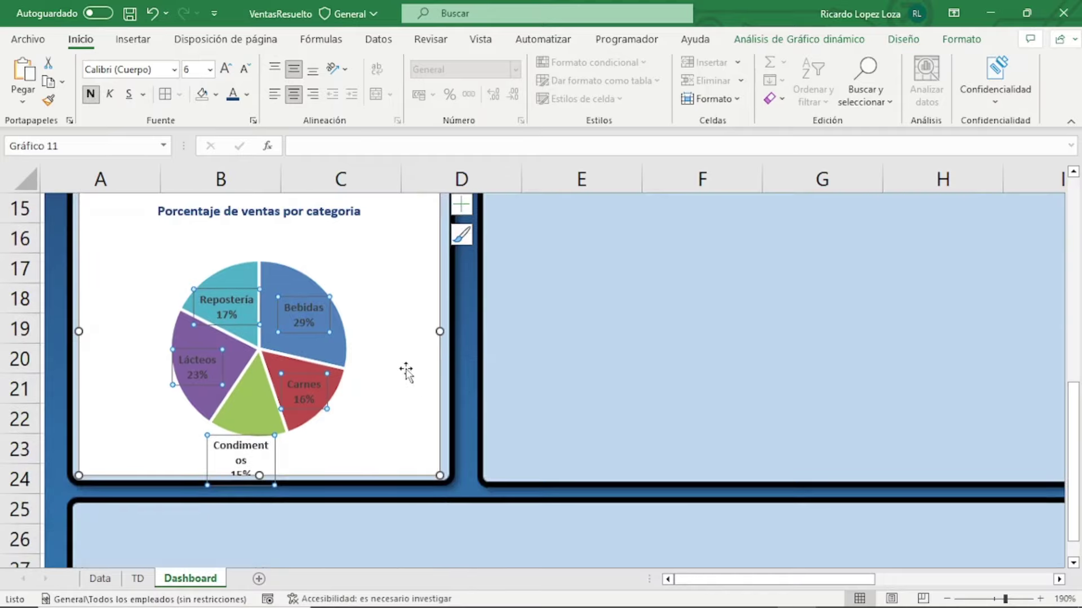
{"action": "left_click", "coordinate": [371, 315]}
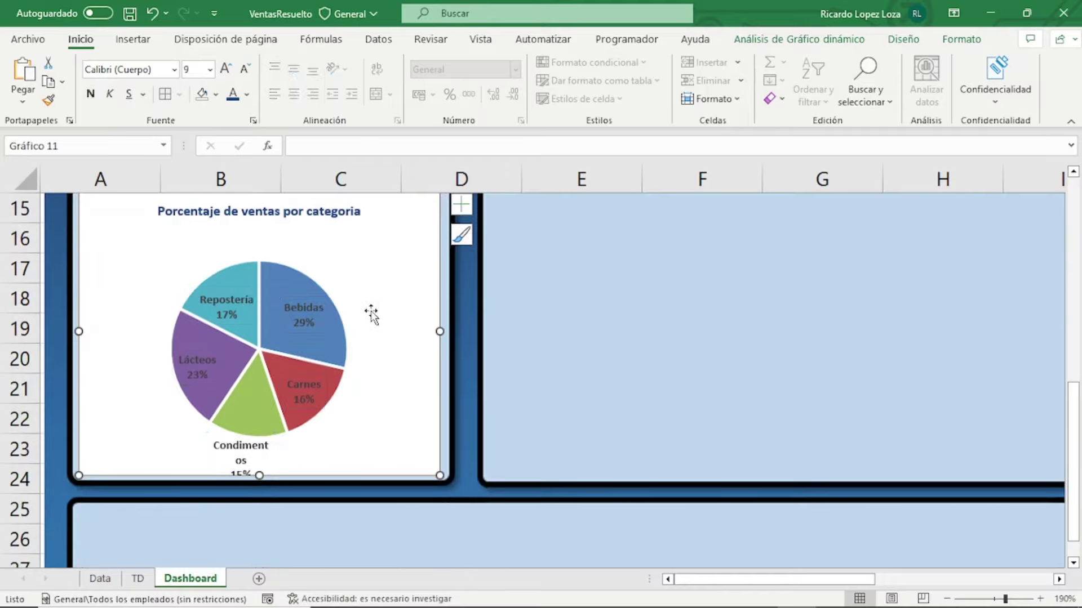
{"action": "left_click", "coordinate": [345, 325]}
{"action": "left_click", "coordinate": [374, 321]}
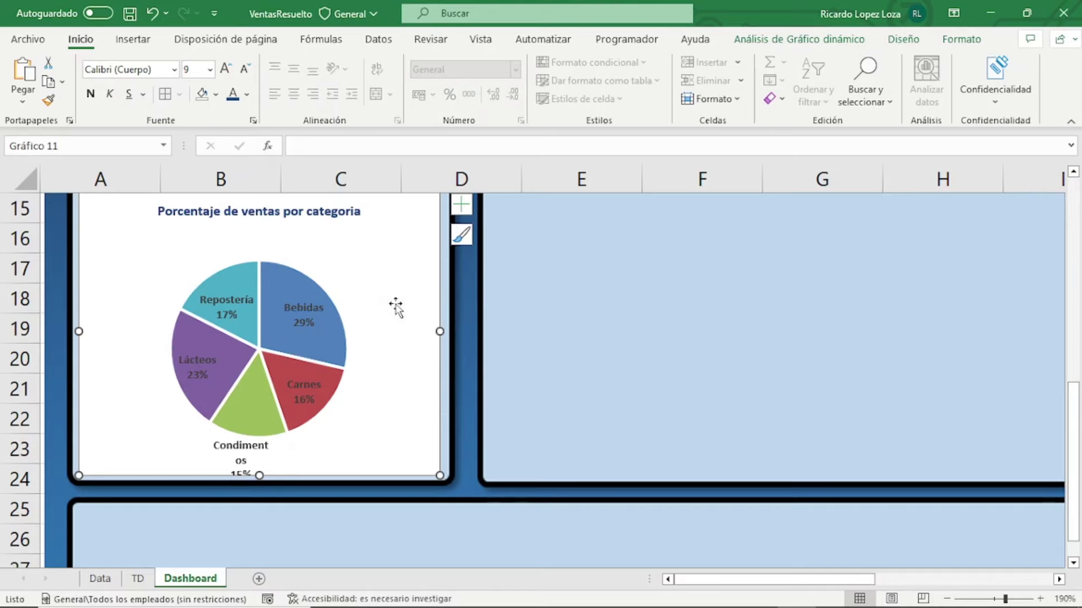
Enlarge the pie's plot area so the pie fills more of the chart
{"action": "left_click_drag", "start_coordinate": [254, 252], "coordinate": [251, 252]}
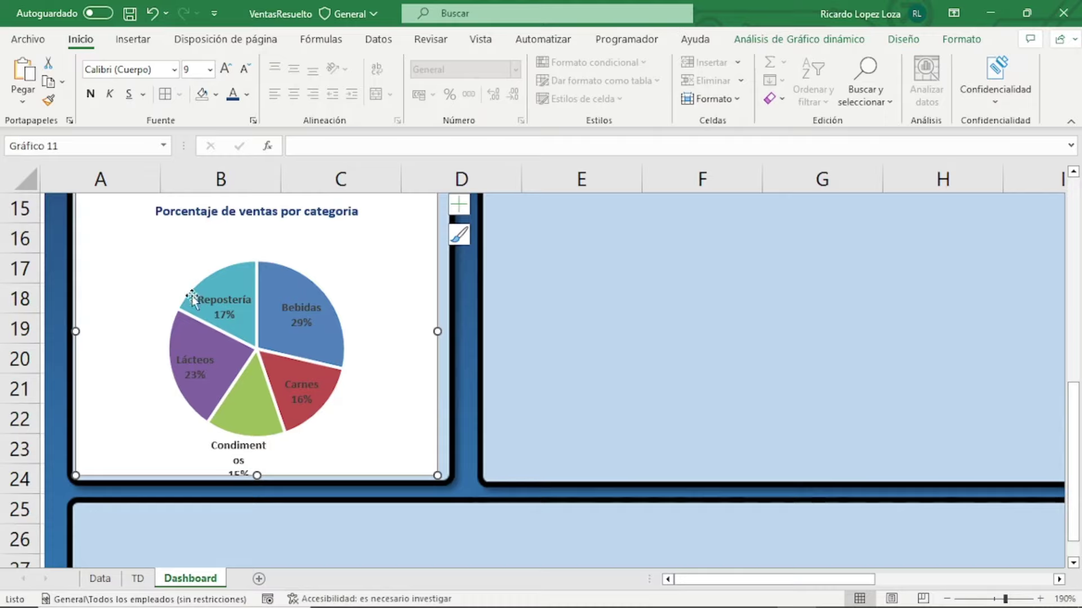
{"action": "left_click", "coordinate": [187, 274]}
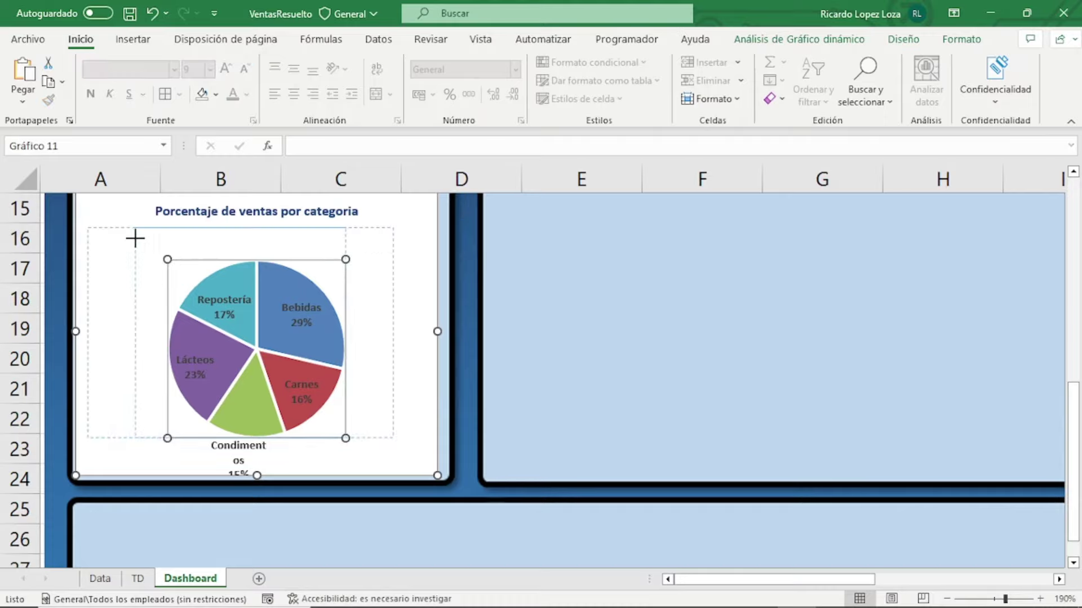
{"action": "left_click_drag", "start_coordinate": [164, 255], "coordinate": [135, 228]}
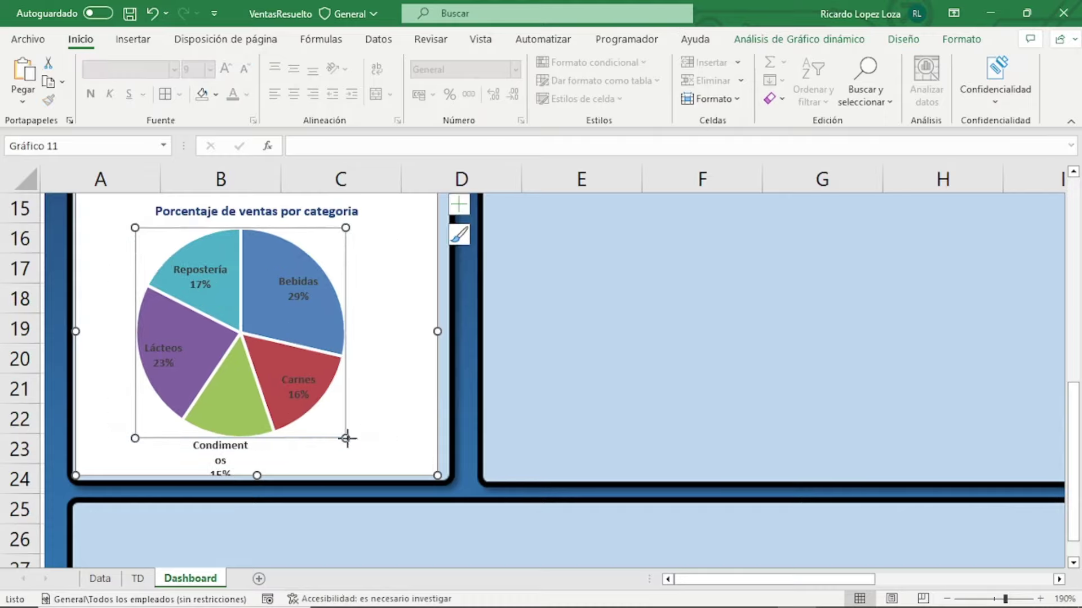
{"action": "left_click_drag", "start_coordinate": [345, 438], "coordinate": [376, 454]}
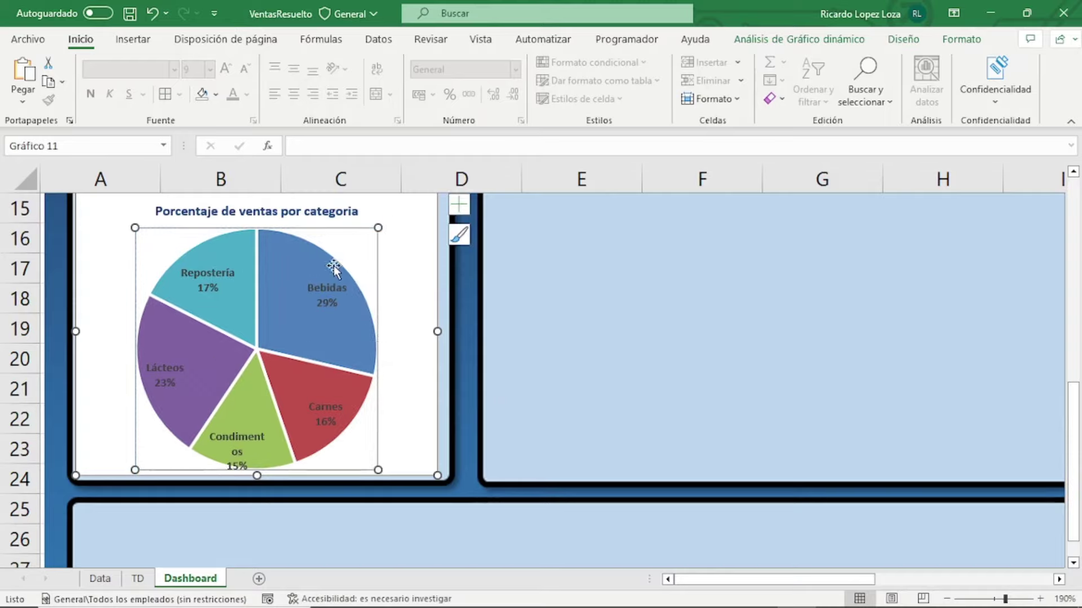
{"action": "left_click", "coordinate": [622, 369]}
Reduce the data label font to 5 pt so 'Condimentos 15%' fits on one line
{"action": "scroll", "coordinate": [597, 375], "scroll_direction": "up", "scroll_amount": 2}
{"action": "left_click", "coordinate": [329, 394]}
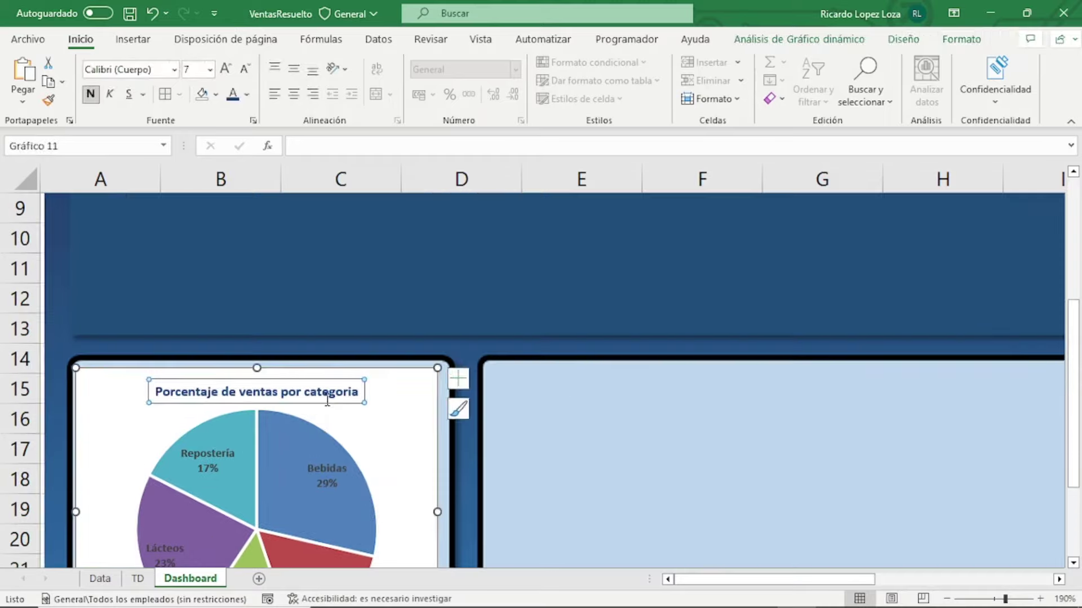
{"action": "left_click", "coordinate": [333, 377]}
{"action": "left_click", "coordinate": [333, 376]}
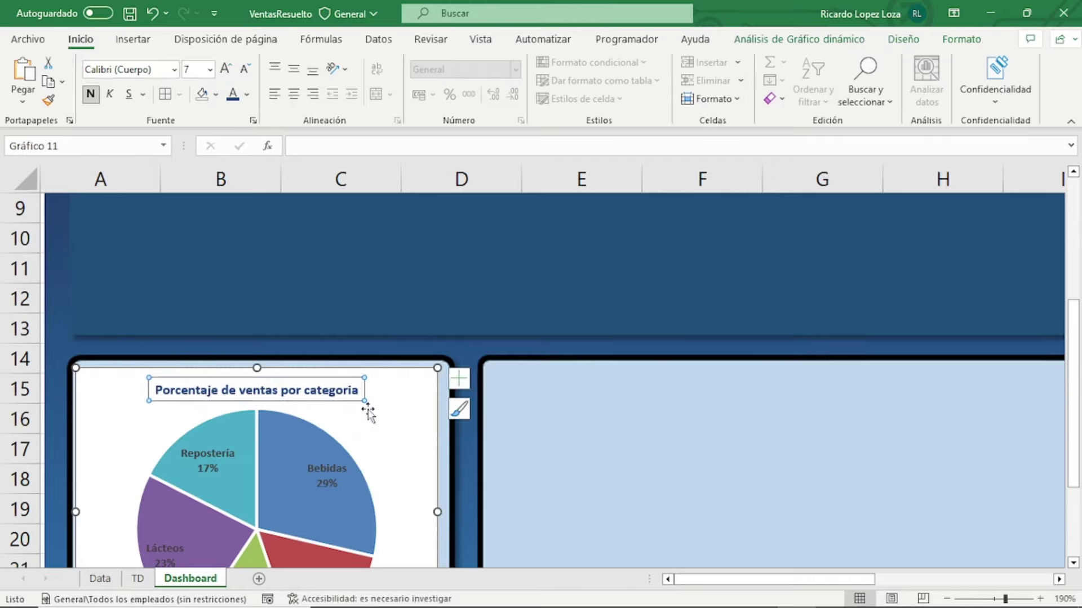
{"action": "scroll", "coordinate": [566, 439], "scroll_direction": "down", "scroll_amount": 1}
{"action": "left_click", "coordinate": [327, 390]}
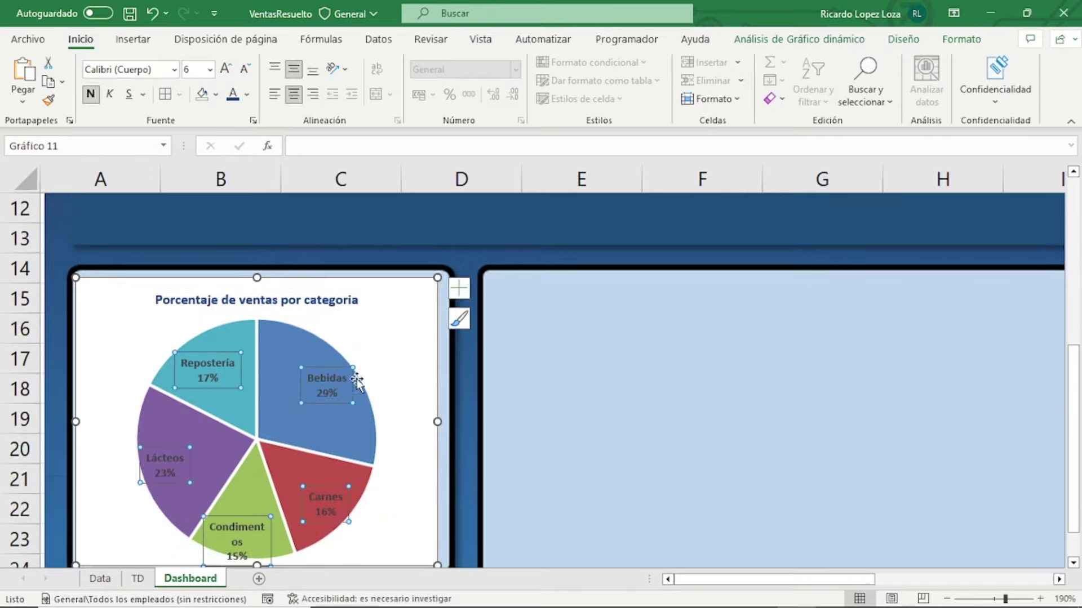
{"action": "left_click", "coordinate": [245, 71]}
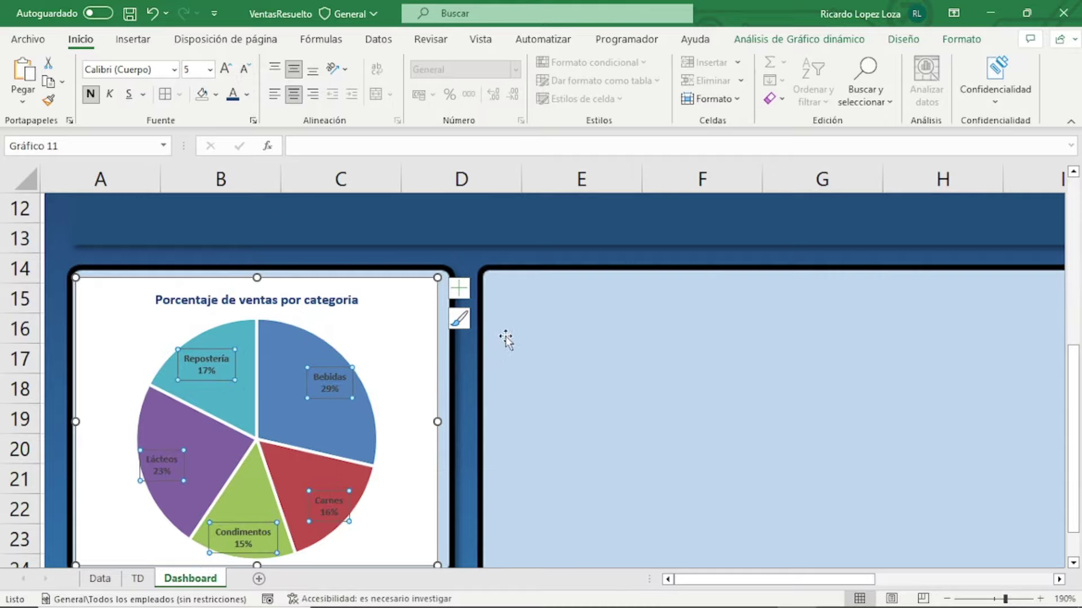
{"action": "scroll", "coordinate": [505, 337], "scroll_direction": "down", "scroll_amount": 1}
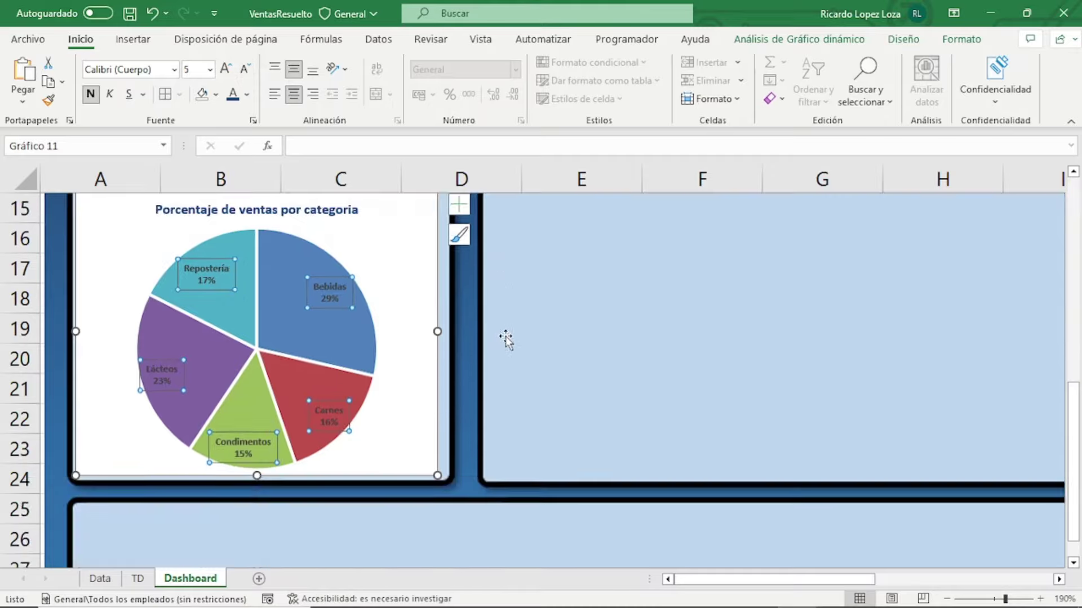
Browse the Shape Fill and Shape Outline options on the Format tab without changing anything
{"action": "left_click", "coordinate": [961, 39]}
{"action": "left_click", "coordinate": [527, 62]}
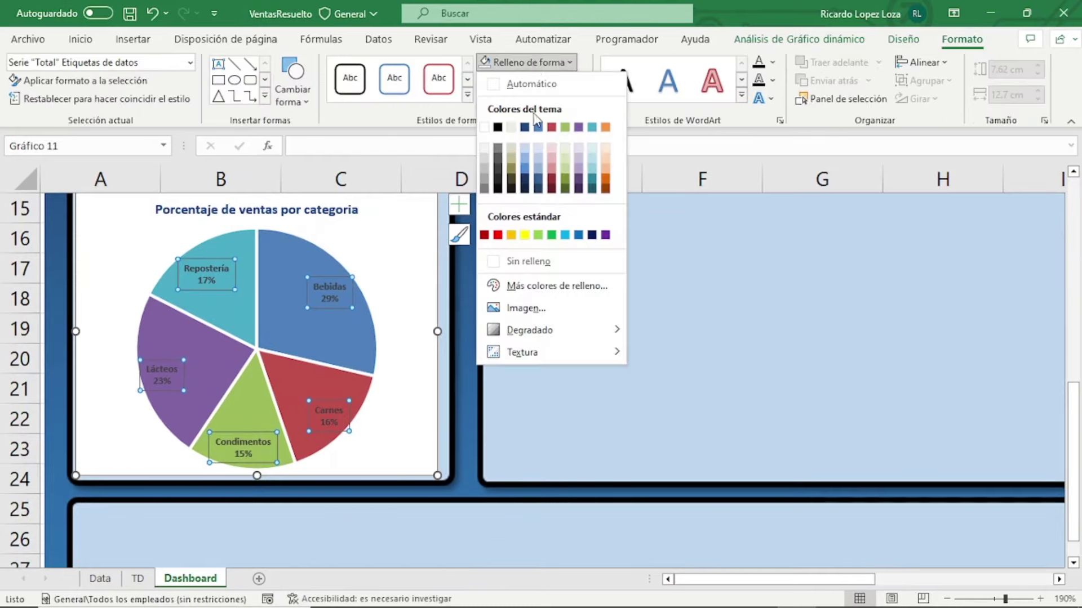
{"action": "left_click", "coordinate": [528, 261]}
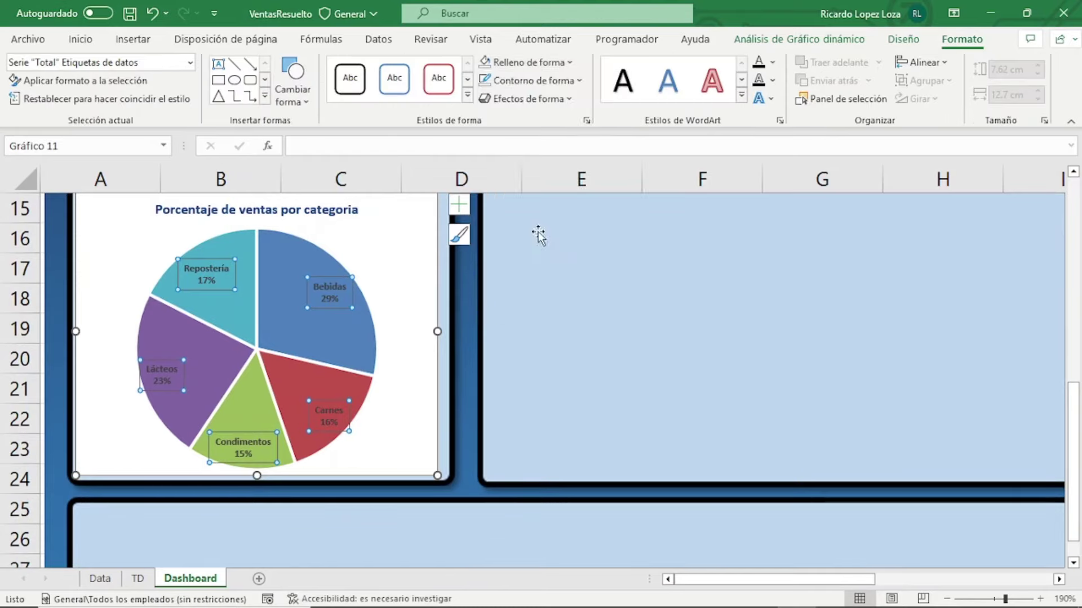
{"action": "left_click", "coordinate": [532, 80]}
{"action": "left_click", "coordinate": [543, 280]}
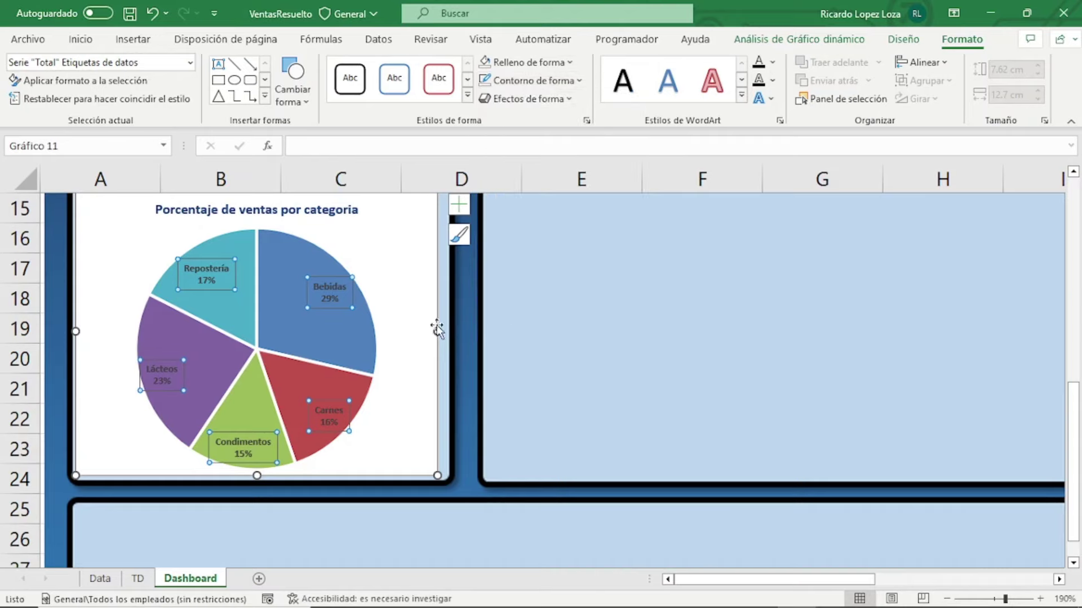
Set the chart area to No Fill and No Outline
{"action": "left_click", "coordinate": [434, 369]}
{"action": "left_click", "coordinate": [533, 63]}
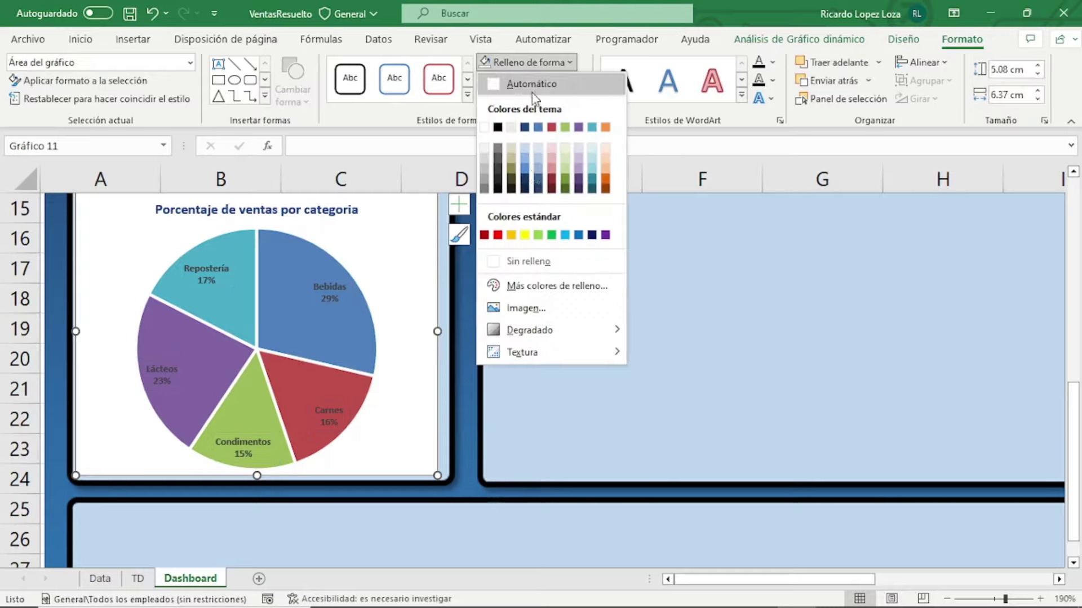
{"action": "left_click", "coordinate": [524, 260]}
{"action": "left_click", "coordinate": [519, 82]}
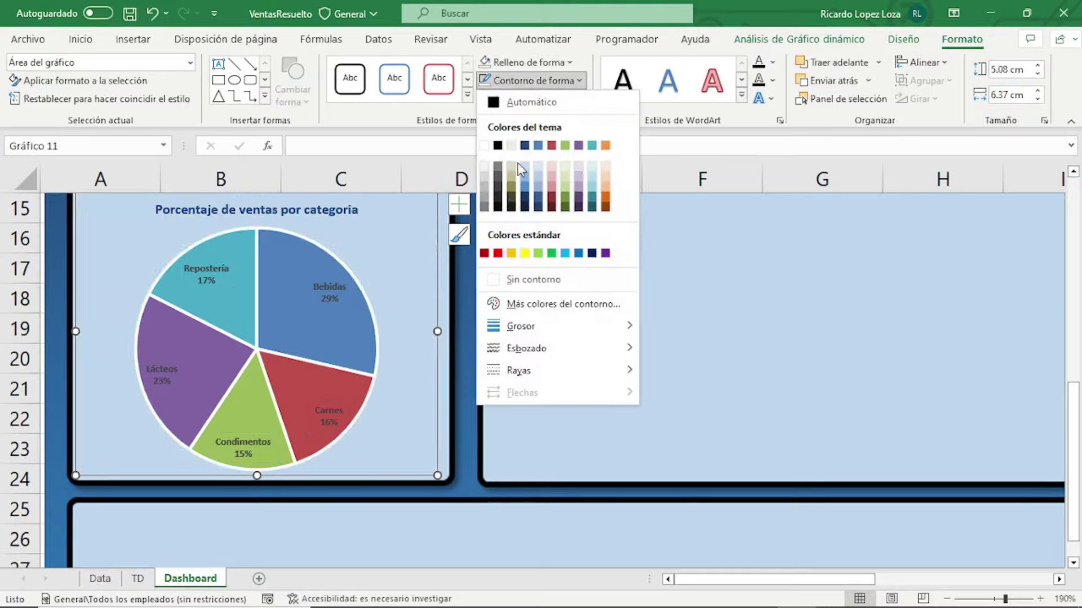
{"action": "left_click", "coordinate": [525, 278]}
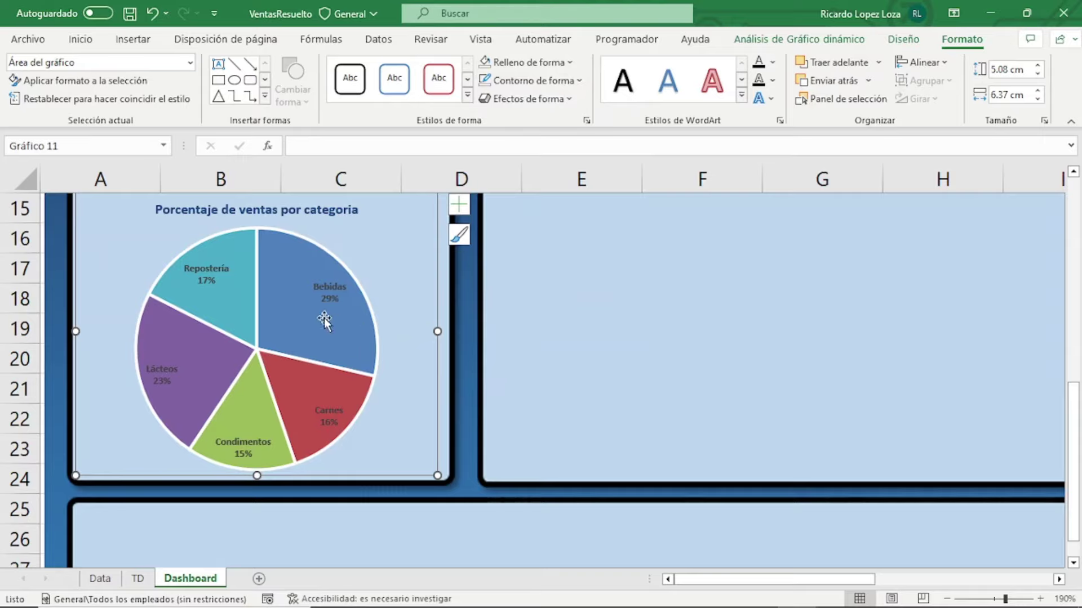
{"action": "left_click", "coordinate": [329, 298]}
{"action": "left_click", "coordinate": [422, 359]}
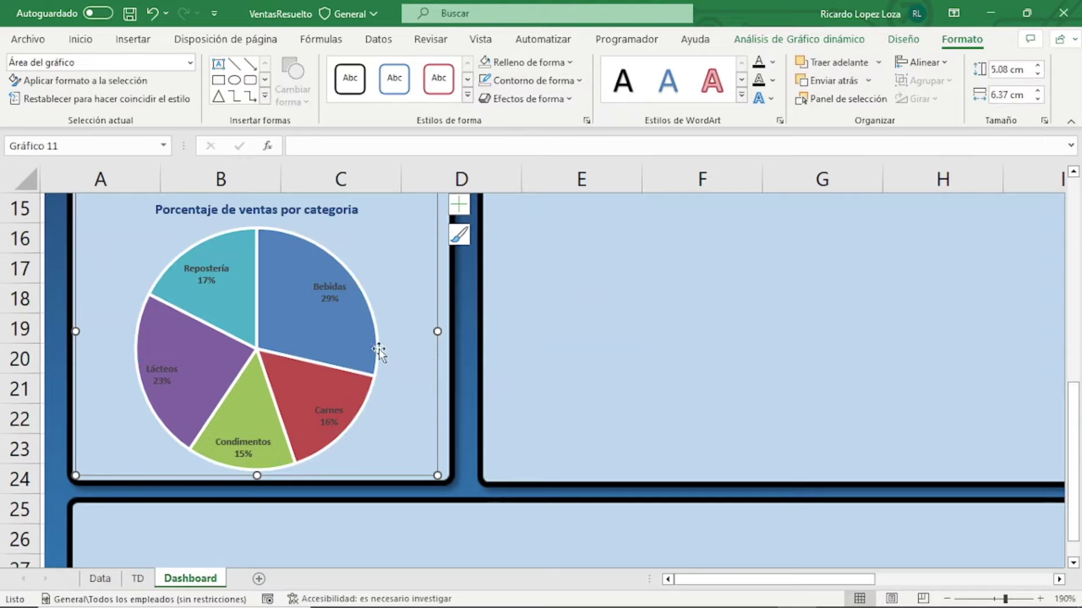
{"action": "left_click", "coordinate": [907, 45]}
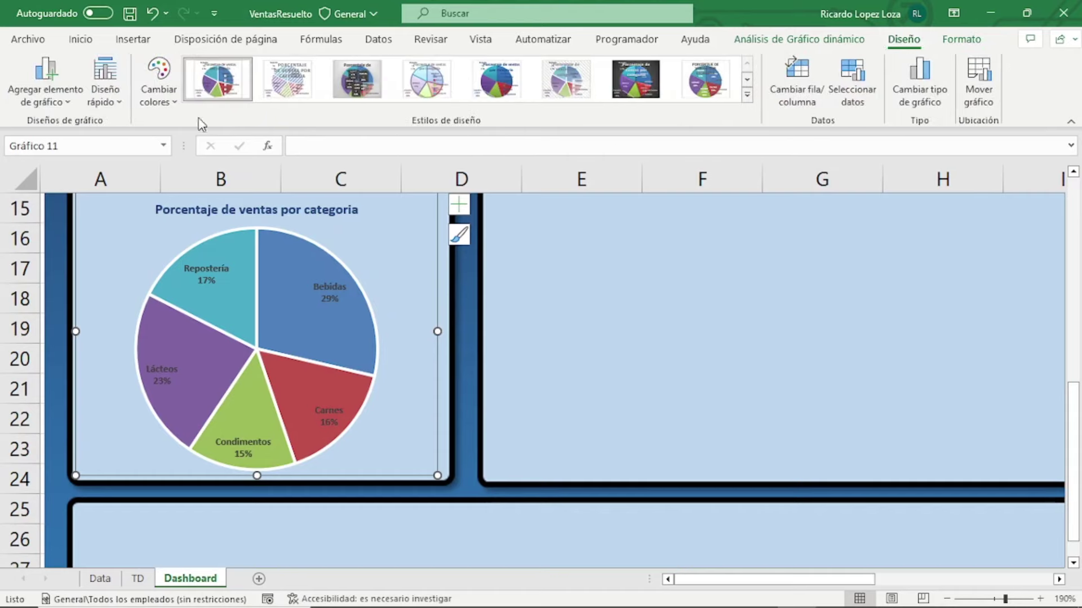
Apply the Monochromatic Palette 1 blue colours to the pie slices
{"action": "left_click", "coordinate": [165, 107]}
{"action": "scroll", "coordinate": [228, 338], "scroll_direction": "down", "scroll_amount": 3}
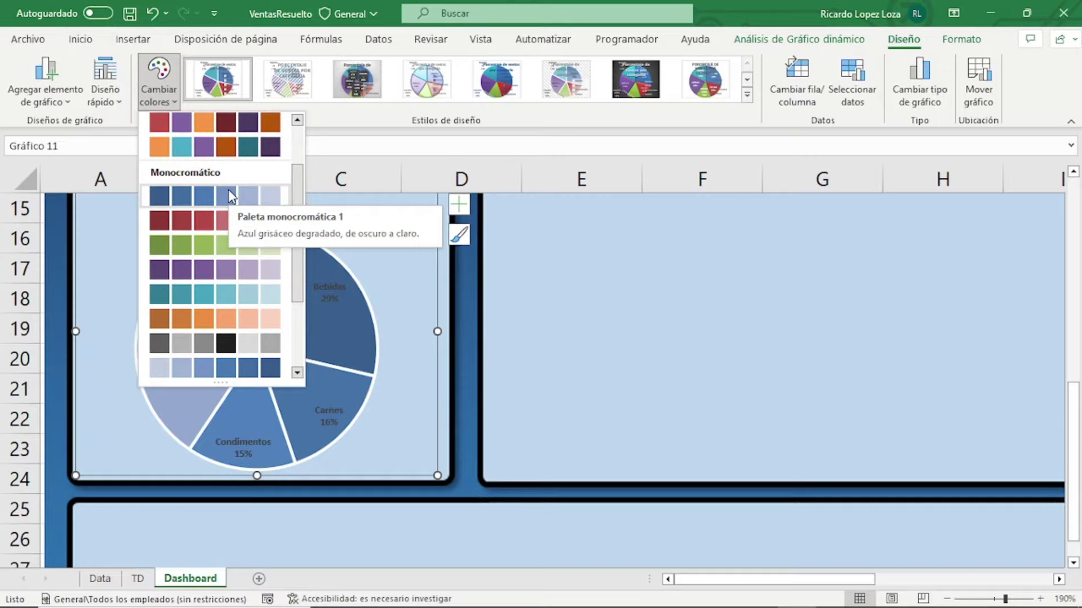
{"action": "left_click", "coordinate": [231, 198]}
Make the data labels white, keeping their font at 5 pt
{"action": "left_click", "coordinate": [327, 287]}
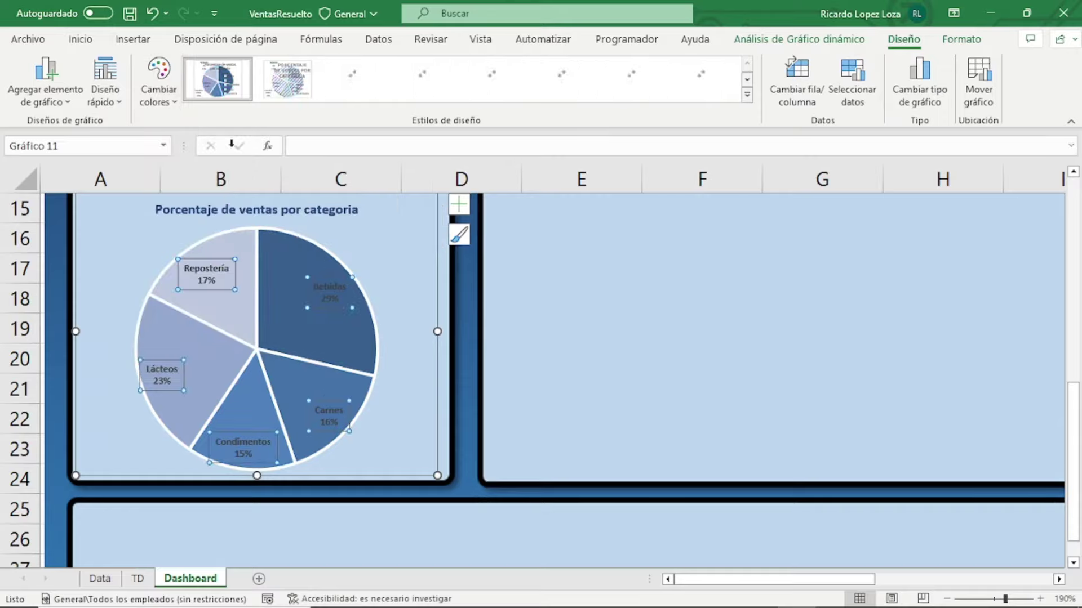
{"action": "left_click", "coordinate": [80, 39]}
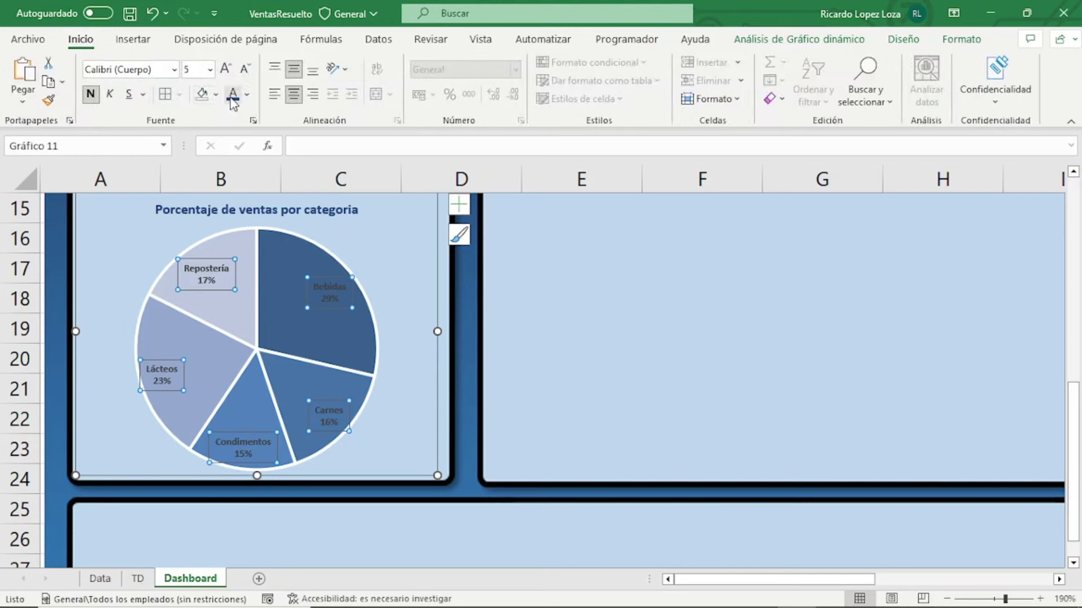
{"action": "left_click", "coordinate": [247, 95]}
{"action": "left_click", "coordinate": [232, 160]}
{"action": "left_click", "coordinate": [225, 70]}
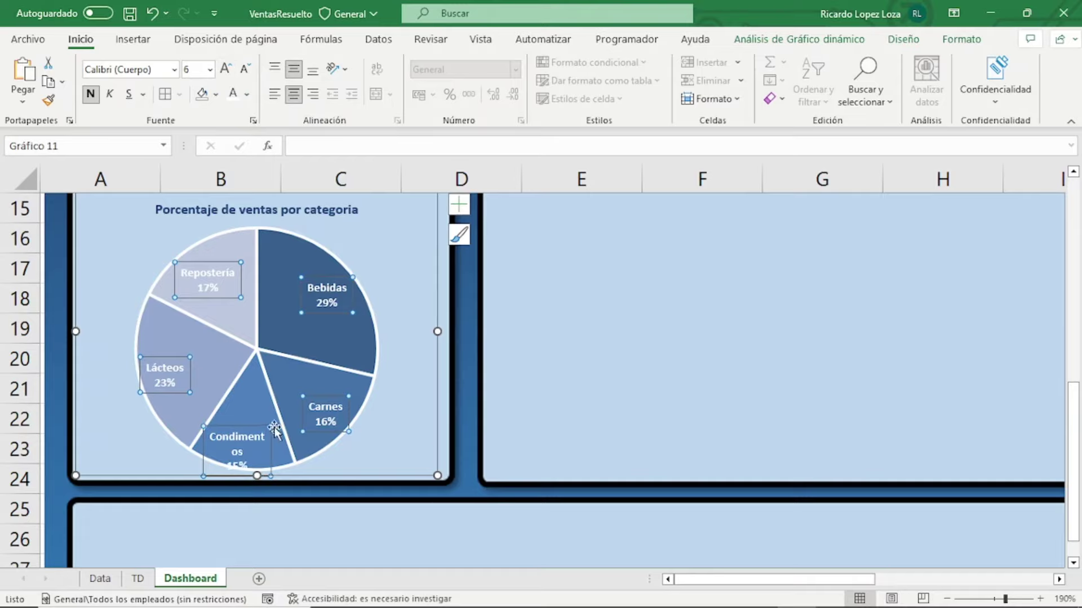
{"action": "mouse_move", "coordinate": [271, 443]}
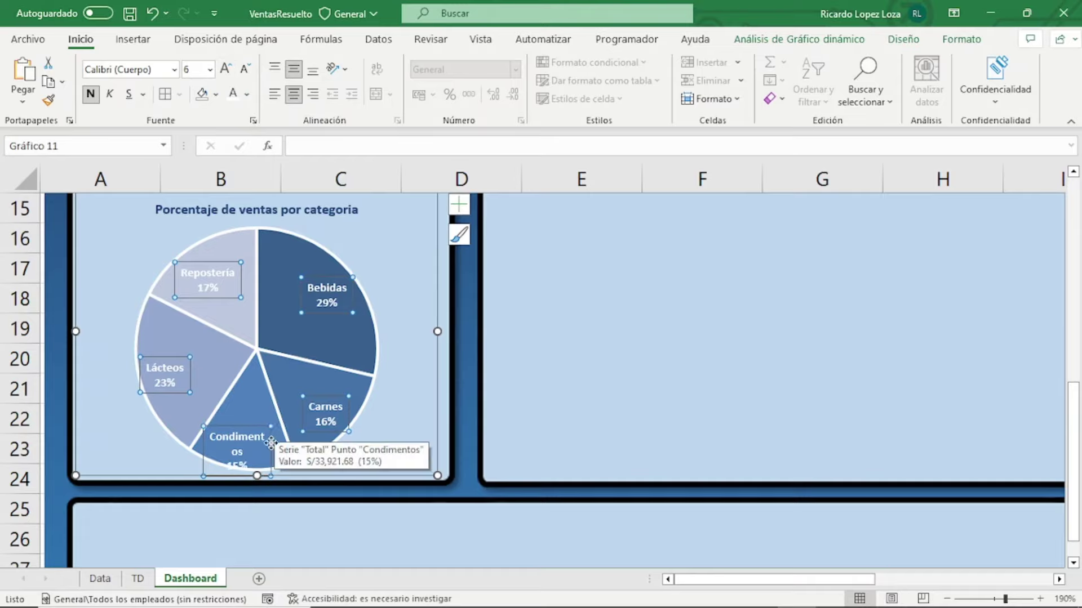
{"action": "left_click", "coordinate": [243, 70]}
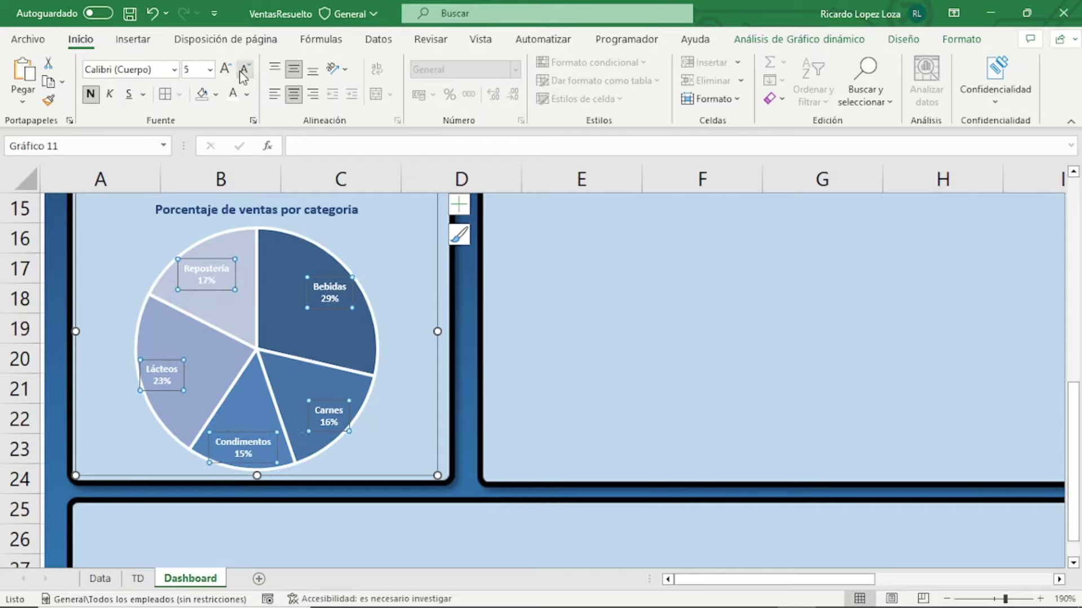
{"action": "left_click", "coordinate": [713, 322]}
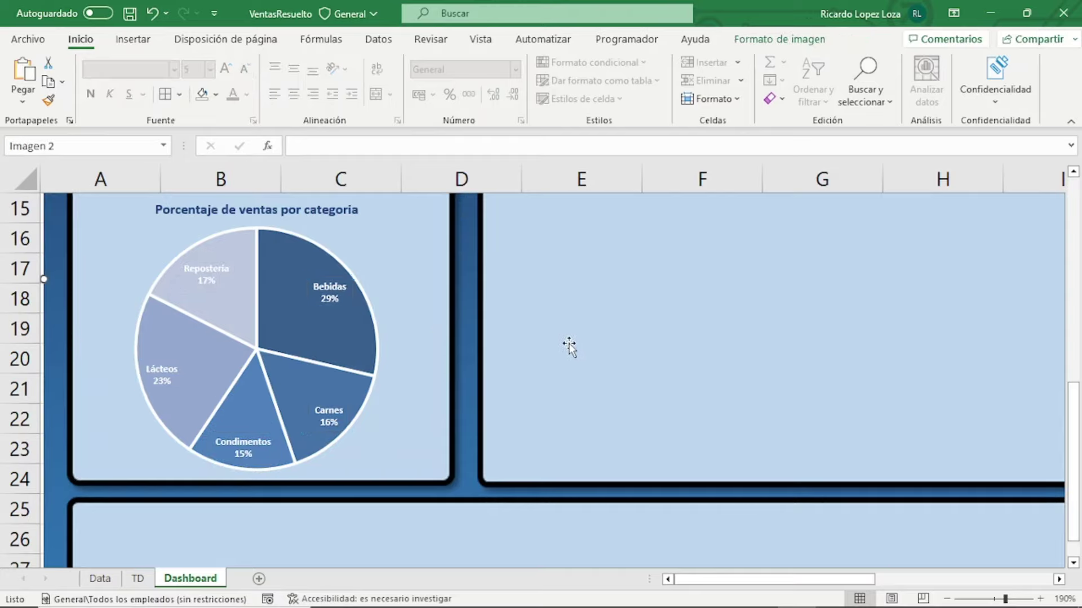
Review the finished dashboard pie chart, then return to the TD sheet's category sales pivot table
{"action": "scroll", "coordinate": [570, 342], "scroll_direction": "down", "scroll_amount": 2}
{"action": "scroll", "coordinate": [570, 343], "scroll_direction": "down", "scroll_amount": 1}
{"action": "scroll", "coordinate": [570, 341], "scroll_direction": "down", "scroll_amount": 1}
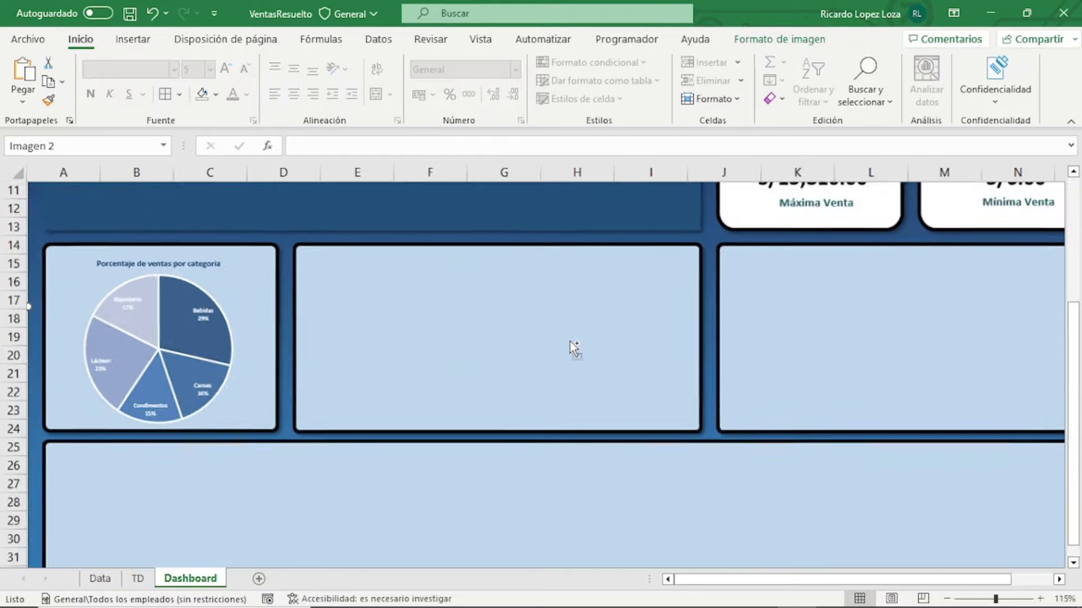
{"action": "scroll", "coordinate": [570, 341], "scroll_direction": "down", "scroll_amount": 1}
{"action": "scroll", "coordinate": [570, 340], "scroll_direction": "down", "scroll_amount": 1}
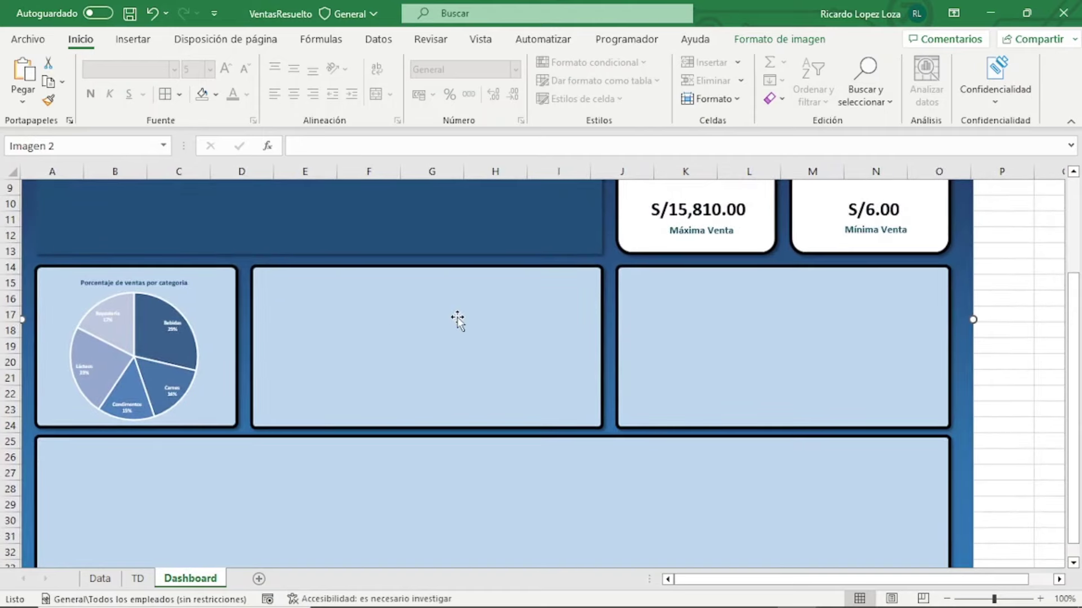
{"action": "scroll", "coordinate": [458, 319], "scroll_direction": "up", "scroll_amount": 1}
{"action": "scroll", "coordinate": [342, 271], "scroll_direction": "up", "scroll_amount": 2}
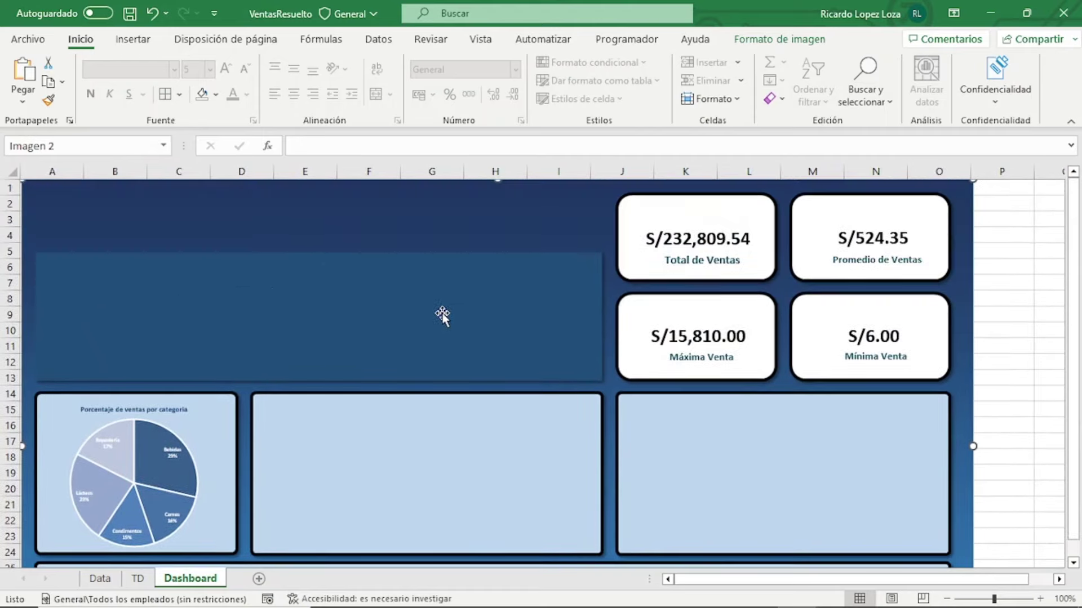
{"action": "scroll", "coordinate": [259, 312], "scroll_direction": "down", "scroll_amount": 2}
{"action": "scroll", "coordinate": [259, 310], "scroll_direction": "down", "scroll_amount": 1}
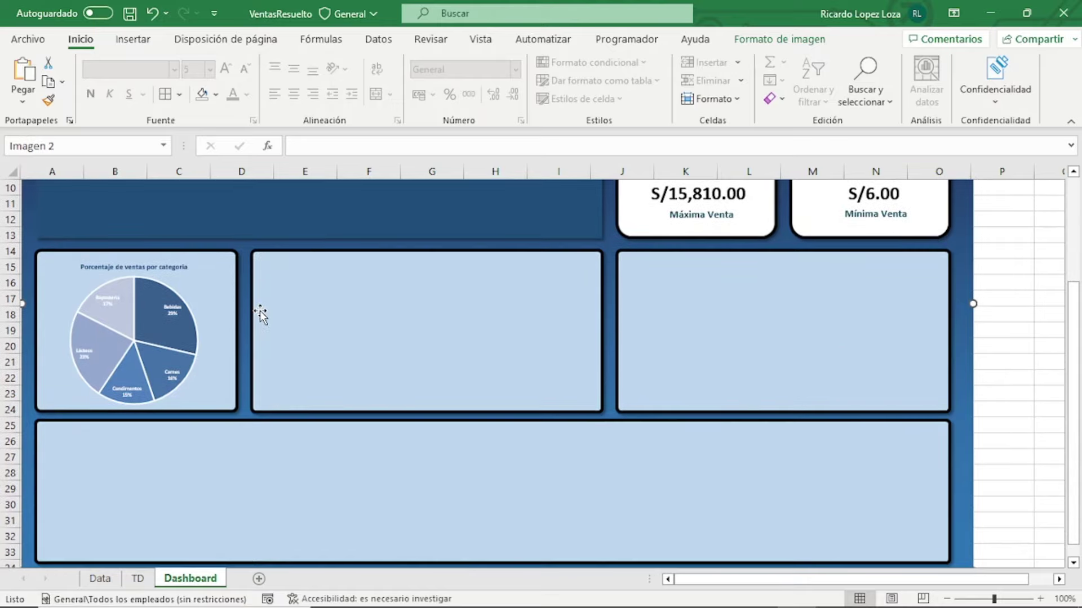
{"action": "left_click", "coordinate": [148, 579]}
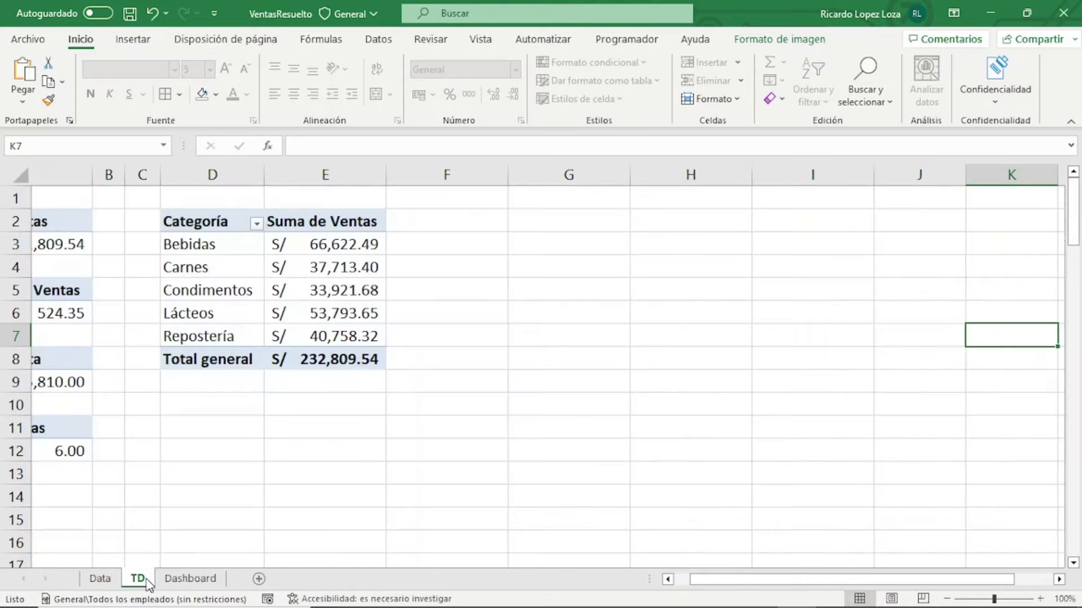
Insert Meses (Fecha Venta) and Años (Fecha Venta) slicers for the category pivot table
{"action": "left_click", "coordinate": [441, 401]}
{"action": "left_click", "coordinate": [353, 248]}
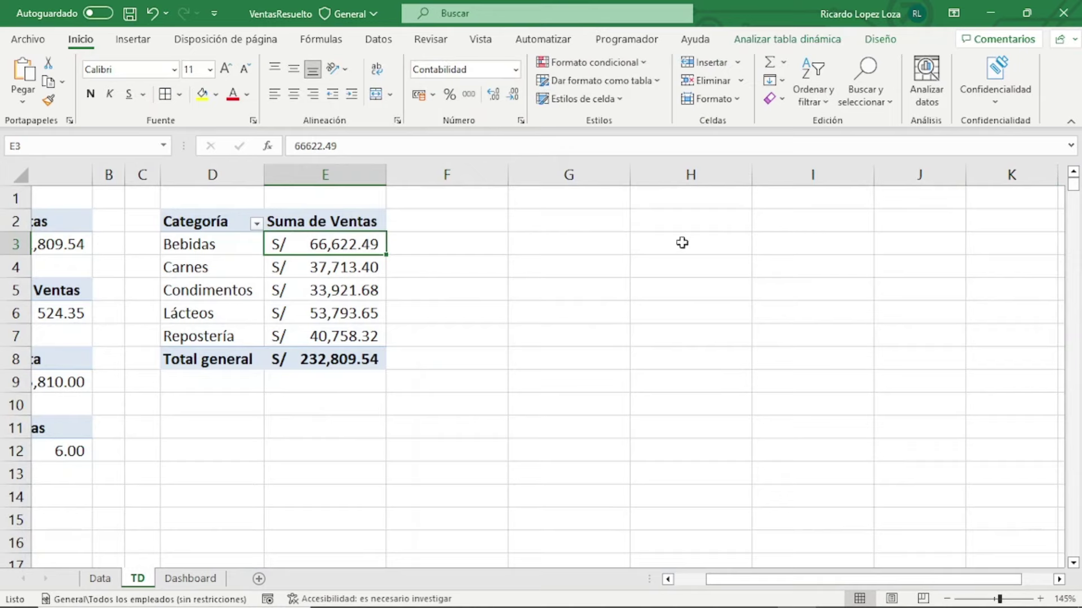
{"action": "left_click", "coordinate": [780, 46]}
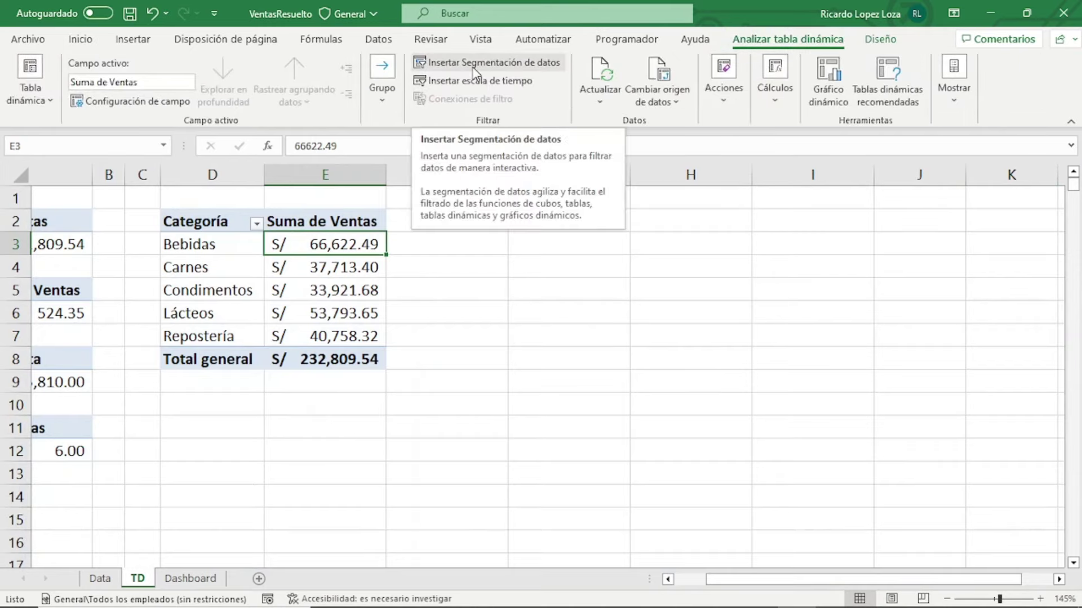
{"action": "left_click", "coordinate": [511, 71]}
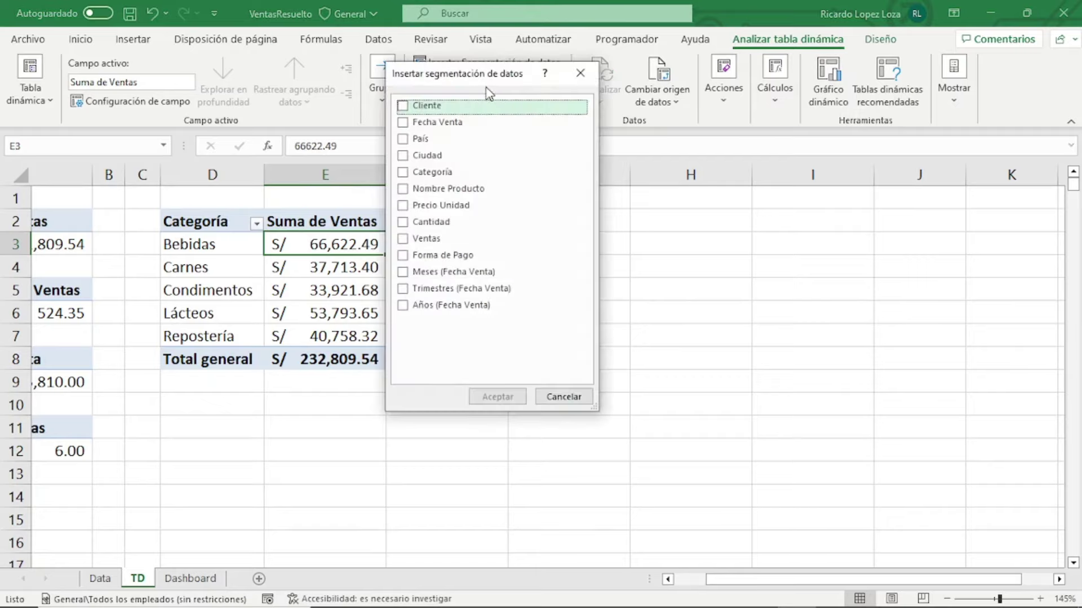
{"action": "mouse_move", "coordinate": [488, 88]}
{"action": "left_mouse_down"}
{"action": "mouse_move", "coordinate": [528, 109]}
{"action": "mouse_move", "coordinate": [756, 142]}
{"action": "left_mouse_up"}
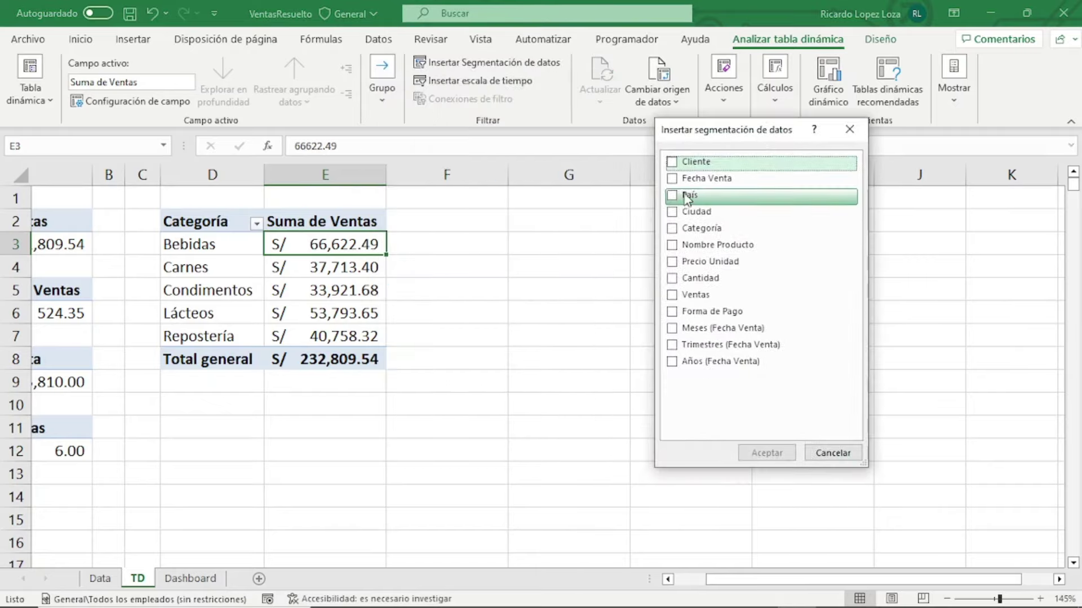
{"action": "left_click", "coordinate": [673, 365]}
{"action": "left_click", "coordinate": [707, 332]}
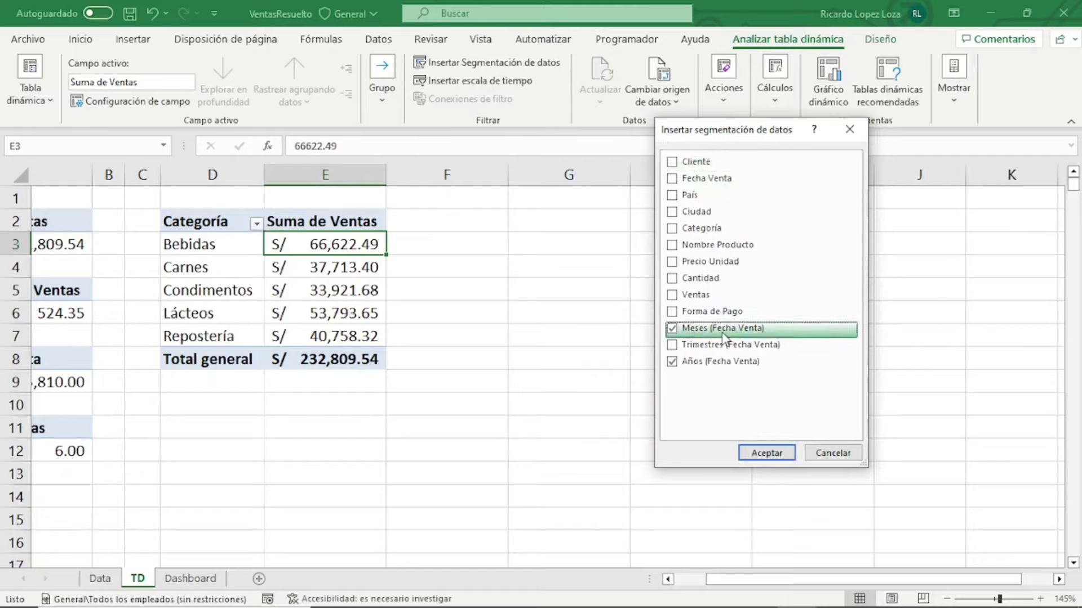
{"action": "left_click", "coordinate": [761, 454]}
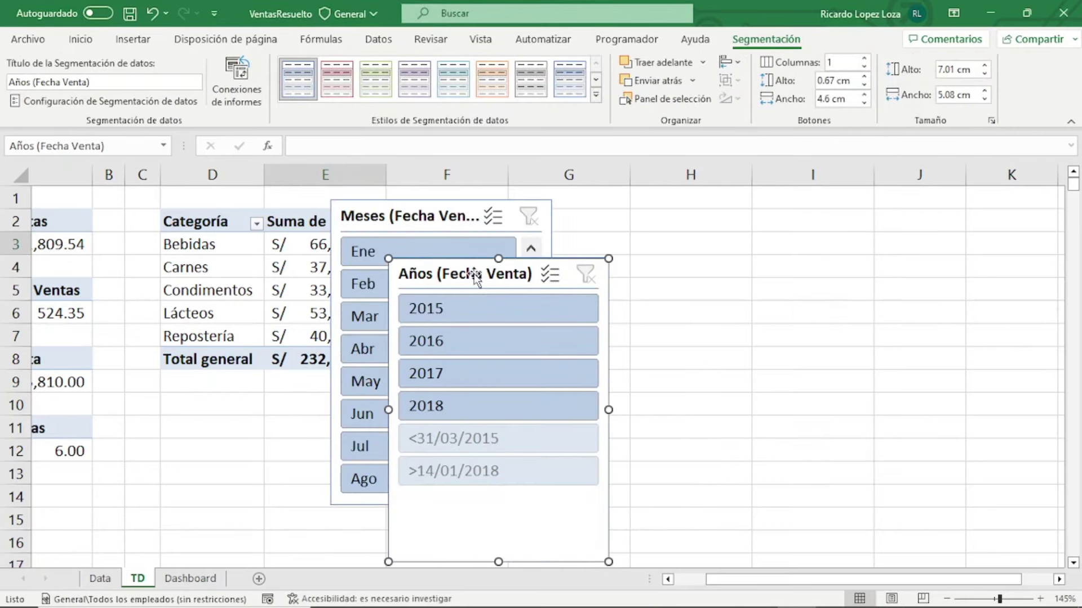
Arrange the year and month slicers side by side to the right of the pivot table
{"action": "mouse_move", "coordinate": [475, 276]}
{"action": "left_mouse_down"}
{"action": "mouse_move", "coordinate": [760, 261]}
{"action": "mouse_move", "coordinate": [729, 236]}
{"action": "left_mouse_up"}
{"action": "left_click_drag", "start_coordinate": [435, 215], "coordinate": [515, 216]}
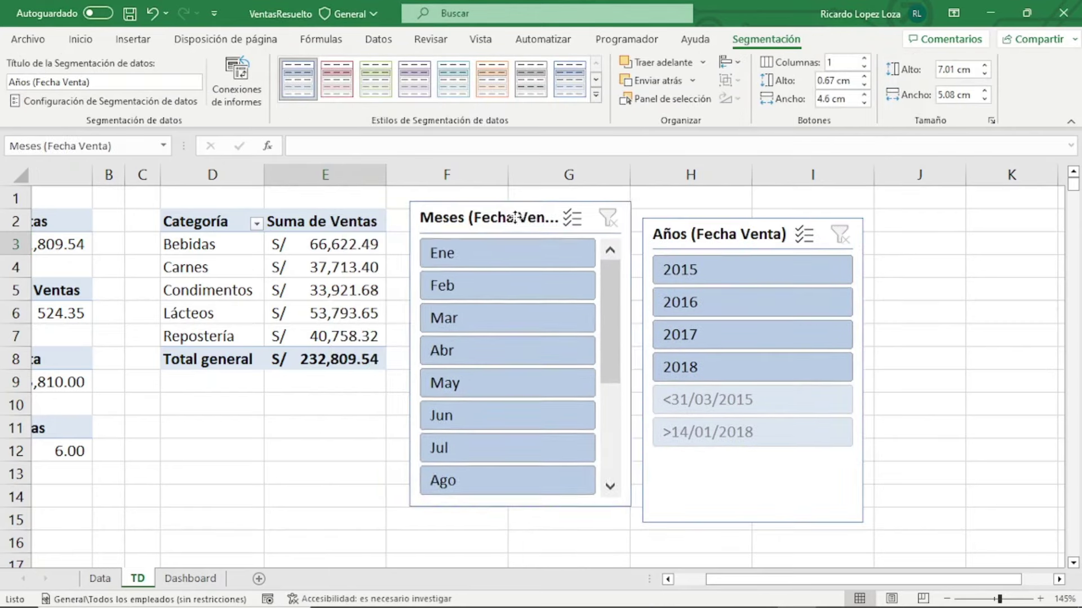
{"action": "left_click", "coordinate": [918, 431]}
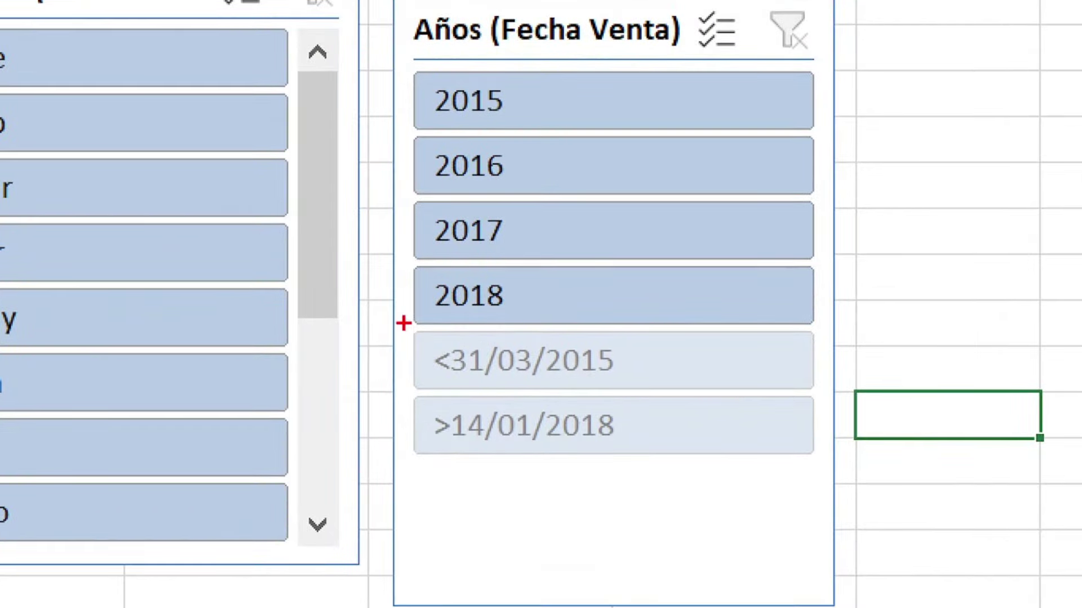
{"action": "left_click_drag", "start_coordinate": [404, 323], "coordinate": [832, 478]}
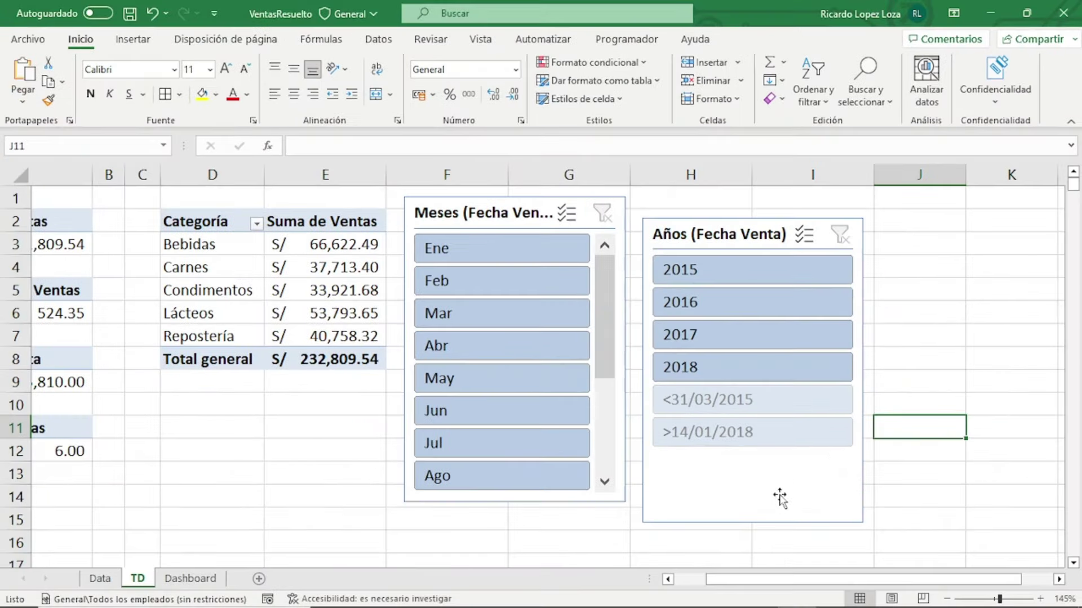
{"action": "left_click", "coordinate": [759, 510]}
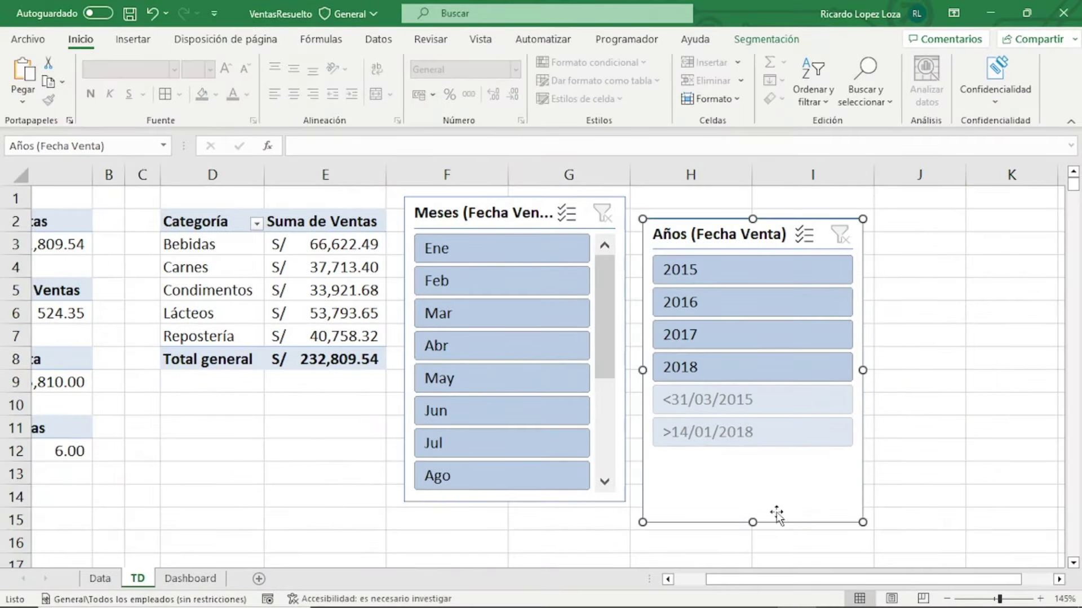
{"action": "left_click_drag", "start_coordinate": [776, 514], "coordinate": [791, 503]}
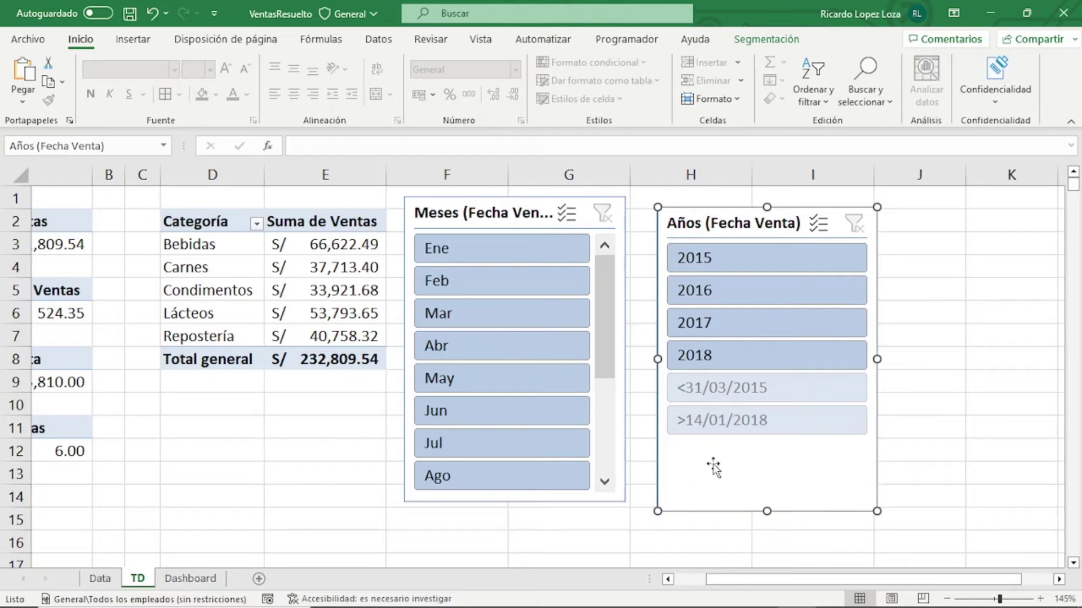
Set the year slicer to hide items that contain no data
{"action": "right_click", "coordinate": [740, 464]}
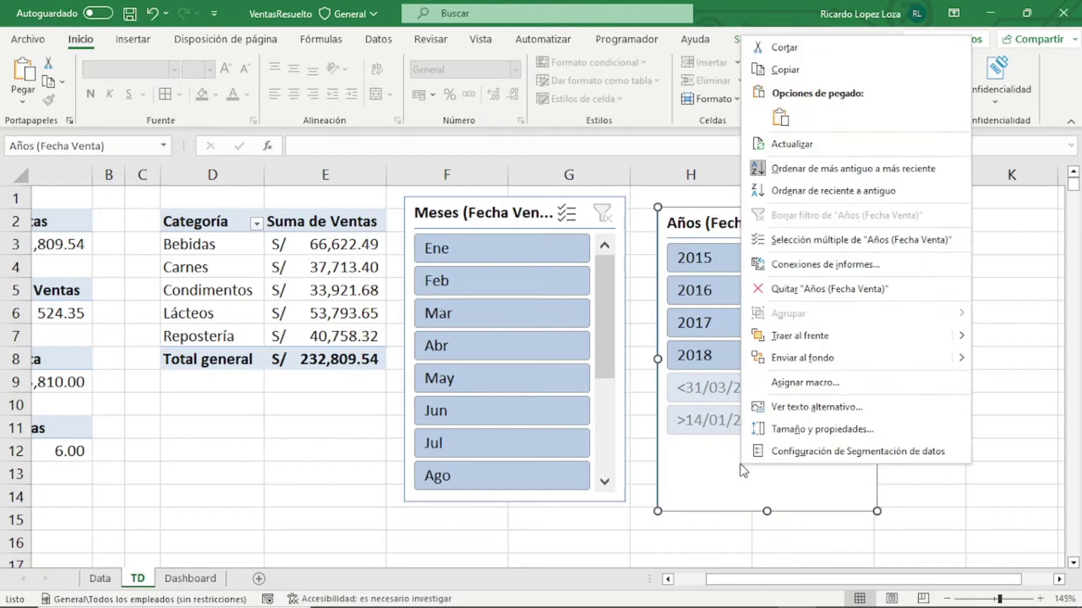
{"action": "left_click", "coordinate": [845, 453]}
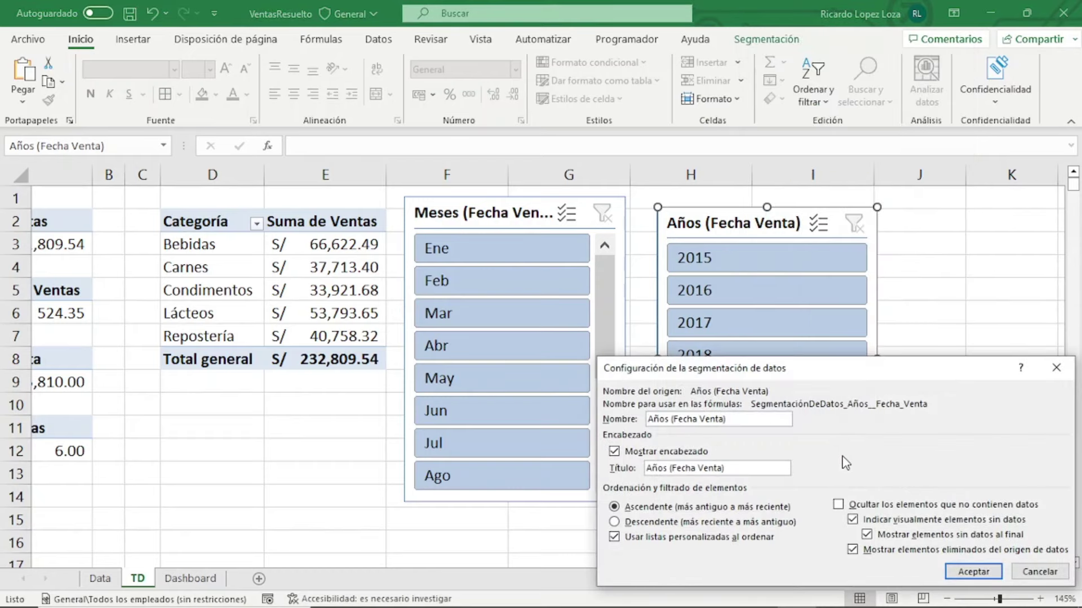
{"action": "left_click_drag", "start_coordinate": [841, 372], "coordinate": [418, 198]}
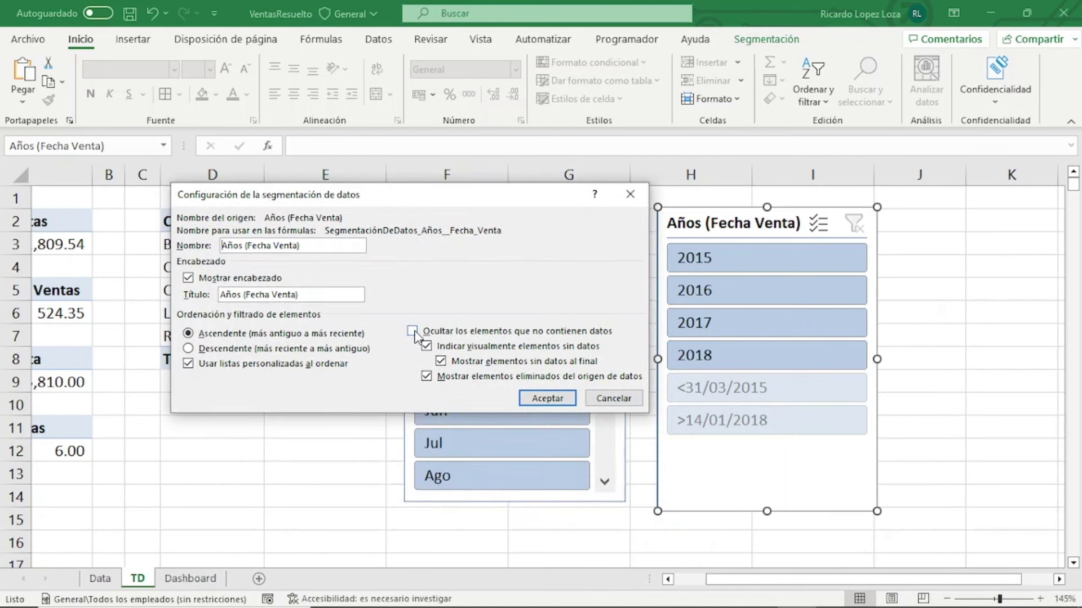
{"action": "left_click", "coordinate": [412, 330]}
{"action": "left_click", "coordinate": [547, 399]}
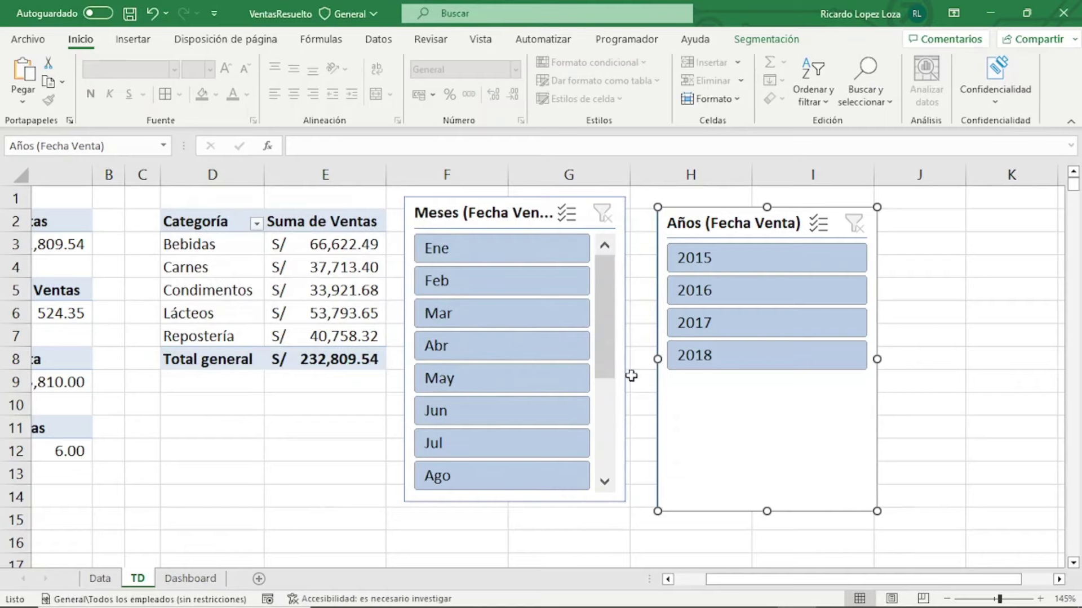
Apply the same hide-items-without-data setting to the month slicer
{"action": "left_click", "coordinate": [458, 213]}
{"action": "right_click", "coordinate": [458, 213]}
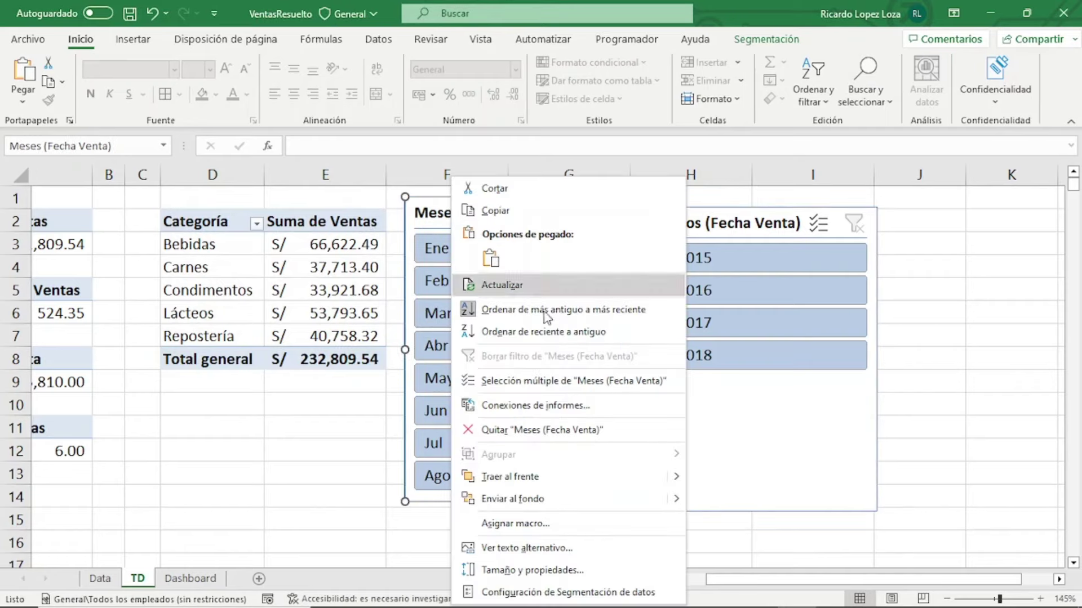
{"action": "left_click", "coordinate": [604, 592]}
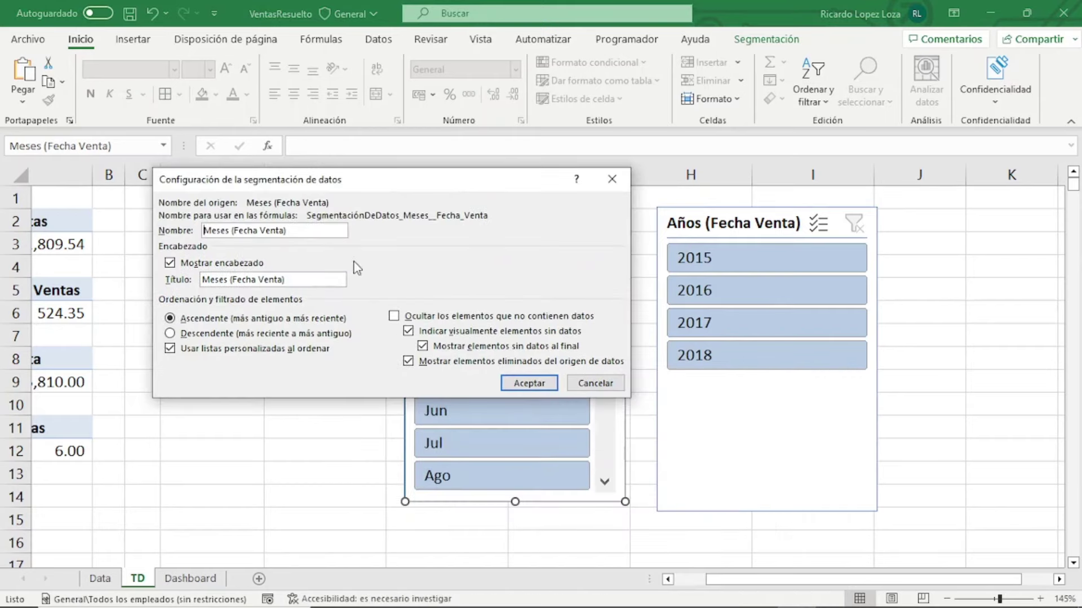
{"action": "left_click", "coordinate": [453, 318]}
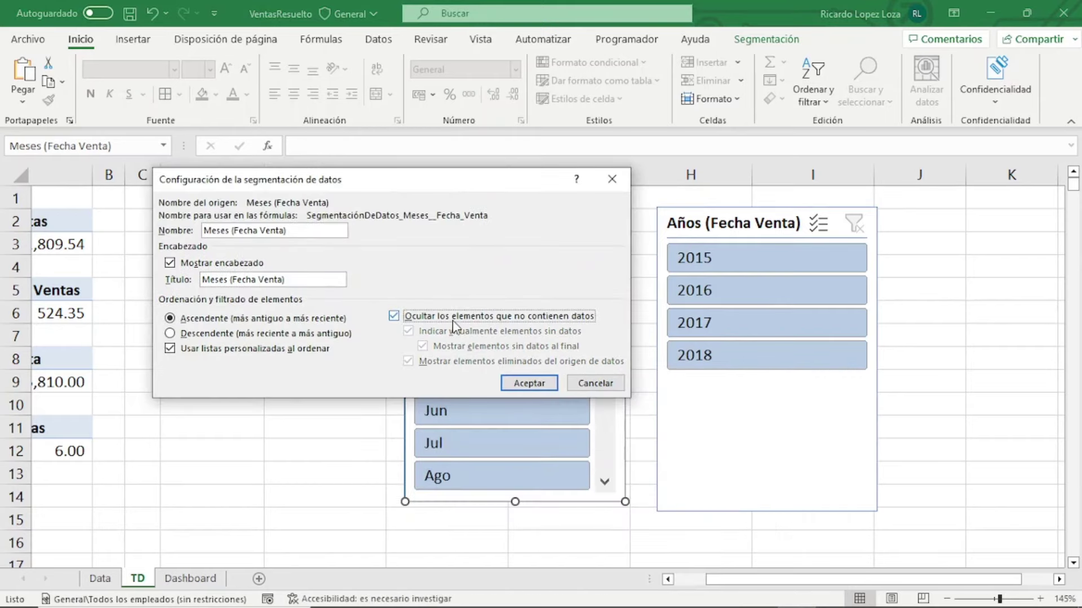
{"action": "left_click", "coordinate": [514, 388]}
{"action": "left_click", "coordinate": [750, 436]}
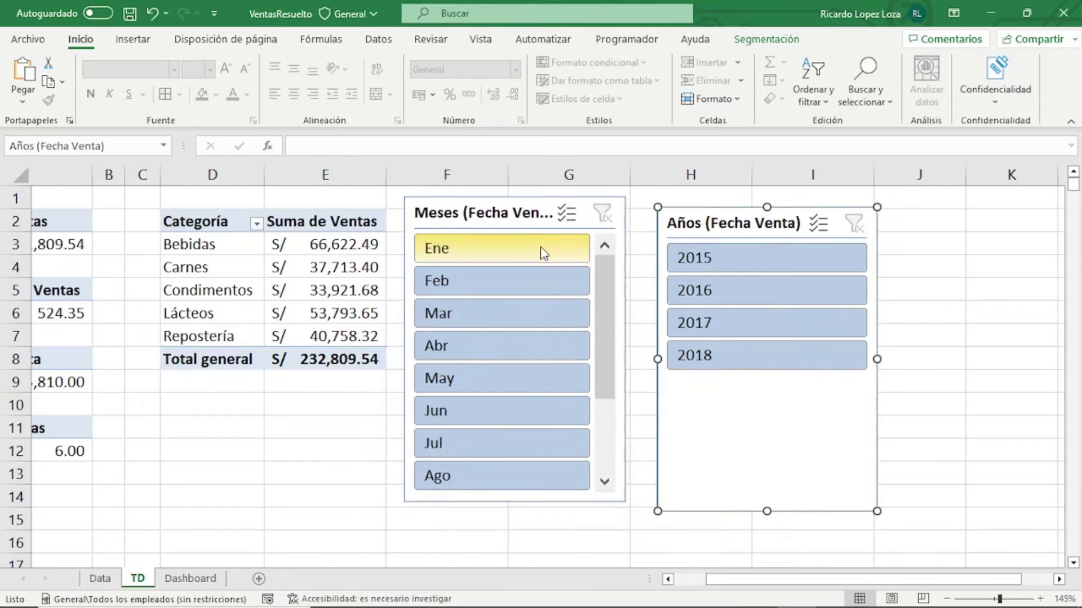
{"action": "left_click_drag", "start_coordinate": [505, 219], "coordinate": [510, 222]}
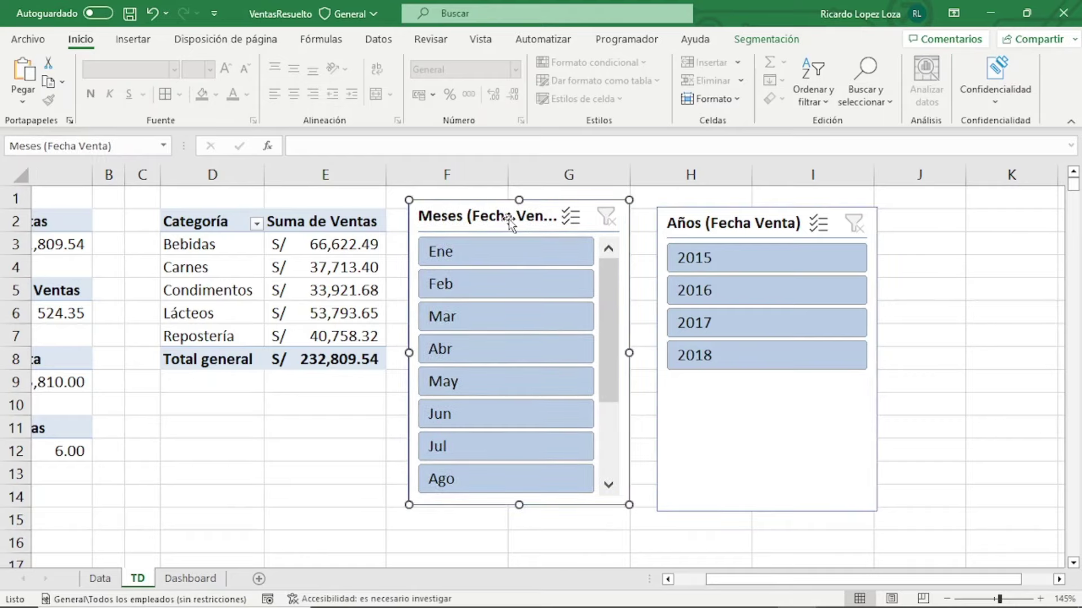
{"action": "left_click", "coordinate": [694, 265]}
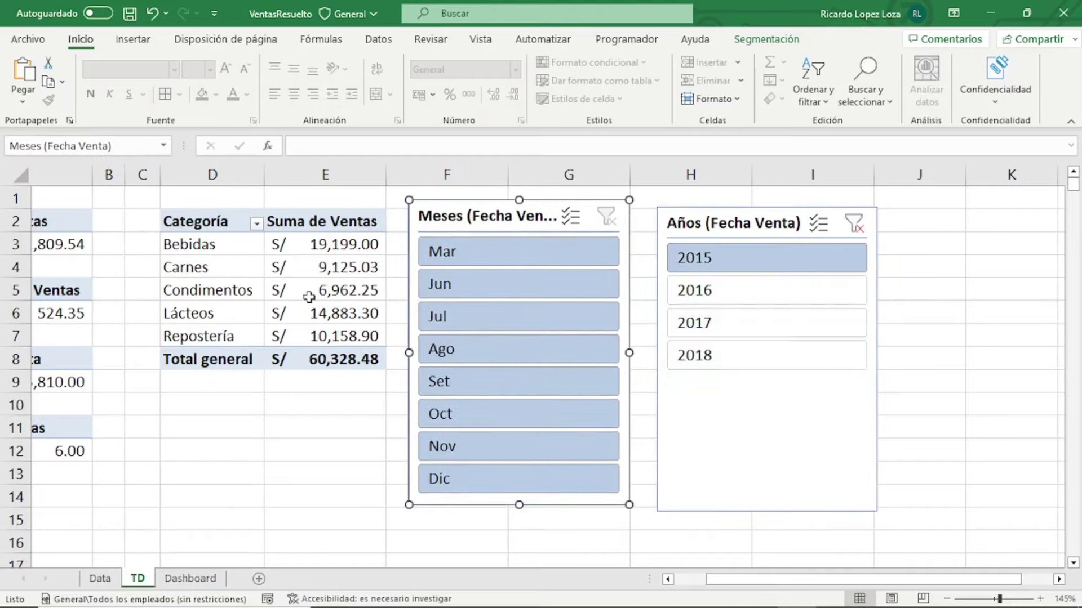
{"action": "left_click", "coordinate": [694, 296]}
{"action": "left_click", "coordinate": [699, 322]}
{"action": "left_click", "coordinate": [698, 353]}
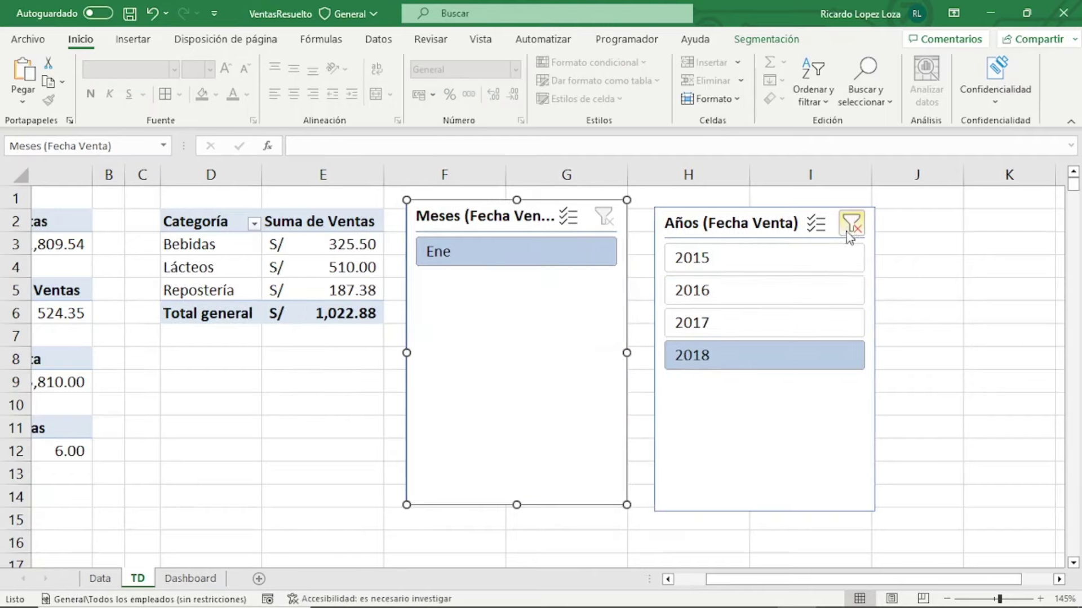
{"action": "left_click", "coordinate": [851, 223]}
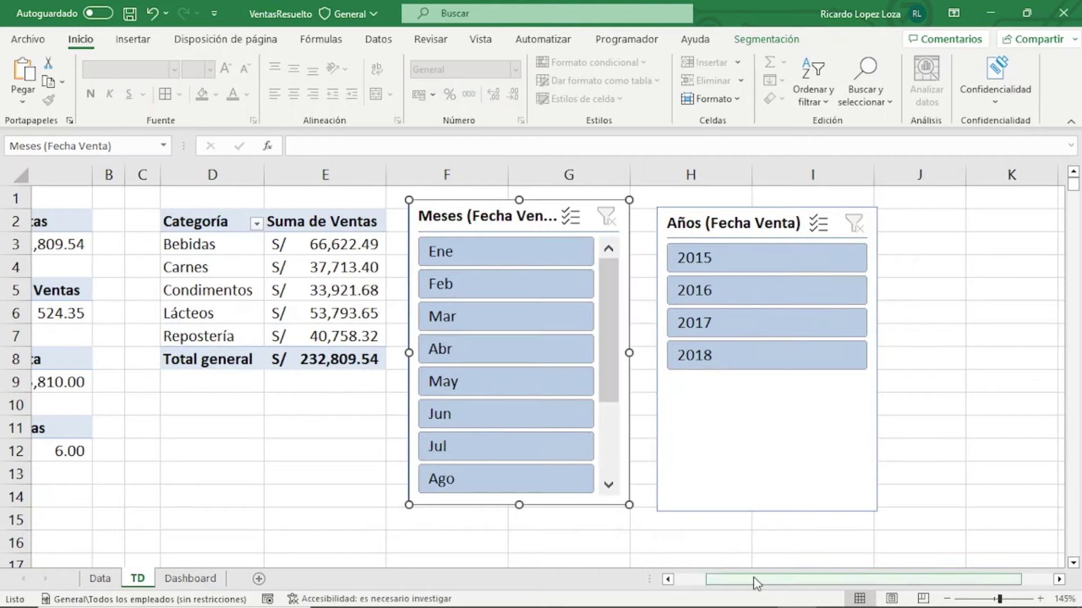
{"action": "left_click_drag", "start_coordinate": [755, 579], "coordinate": [719, 578]}
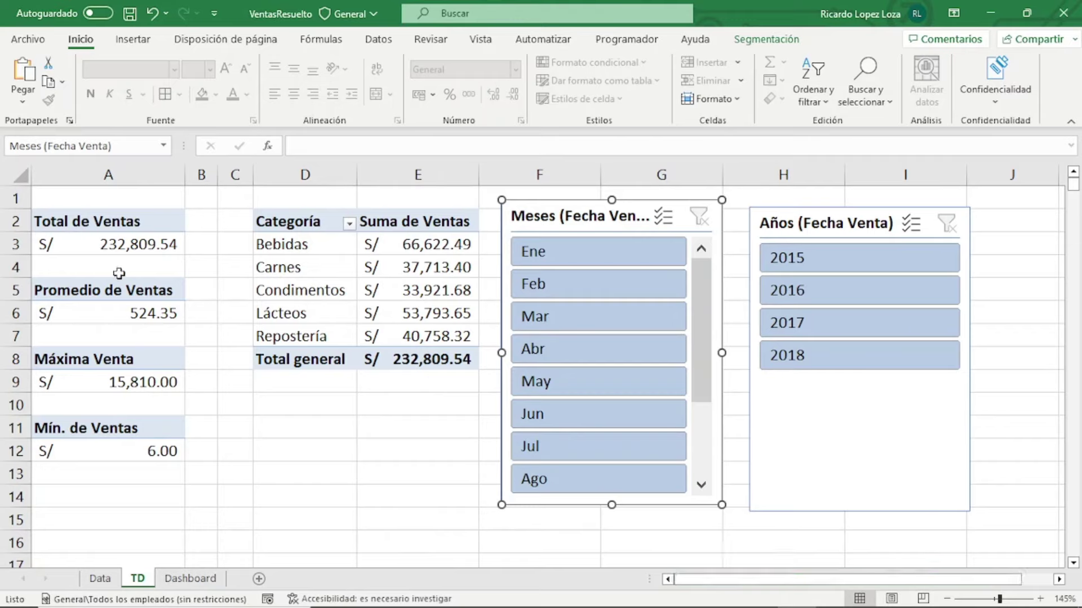
{"action": "left_click", "coordinate": [809, 263]}
{"action": "left_click", "coordinate": [813, 292]}
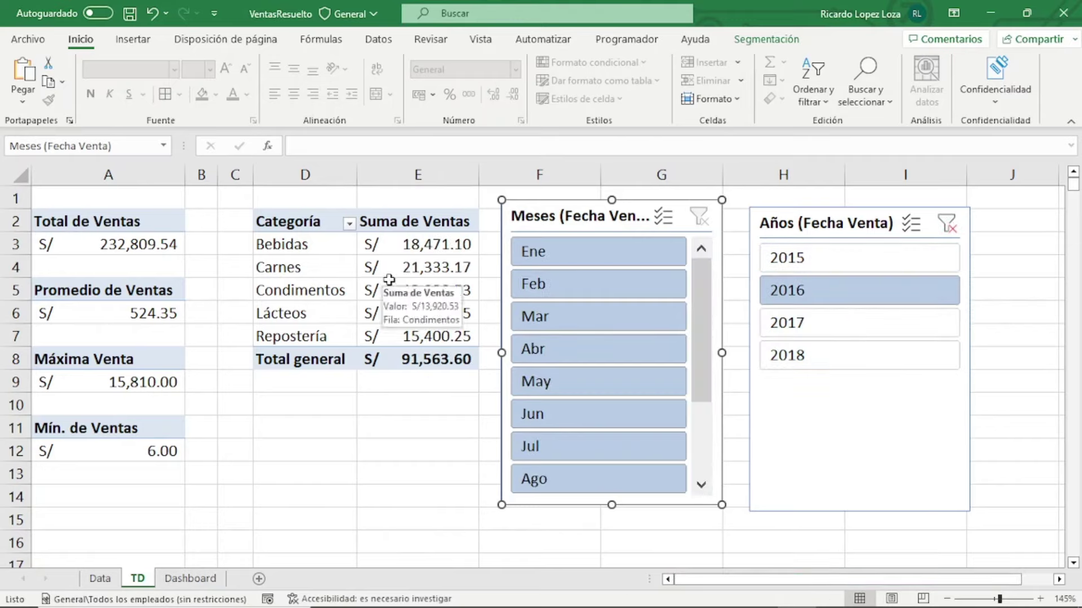
{"action": "left_click", "coordinate": [410, 266]}
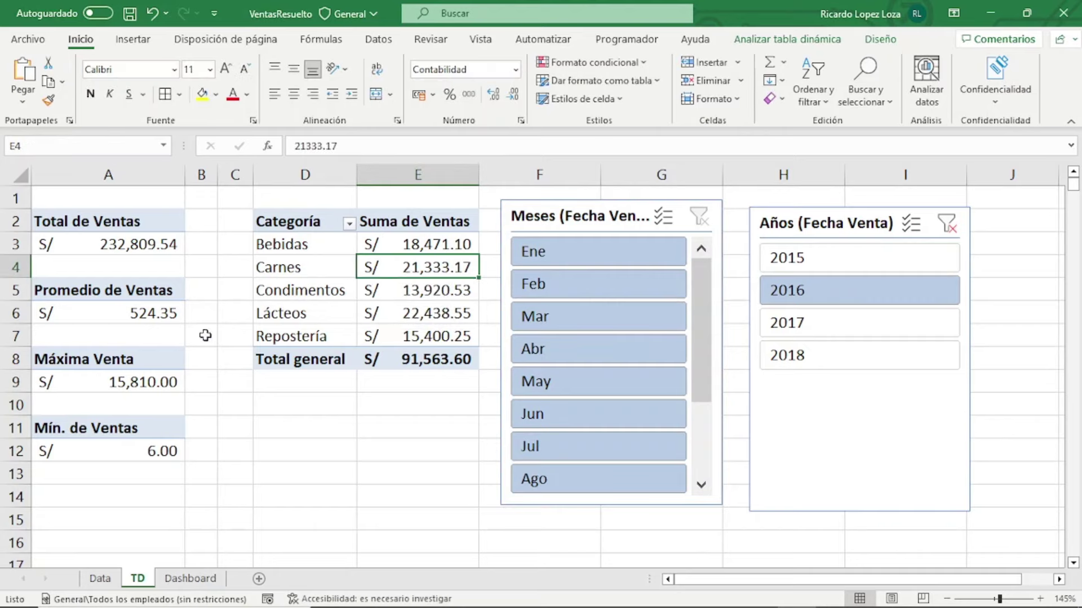
{"action": "left_click", "coordinate": [947, 225]}
{"action": "left_click", "coordinate": [824, 228]}
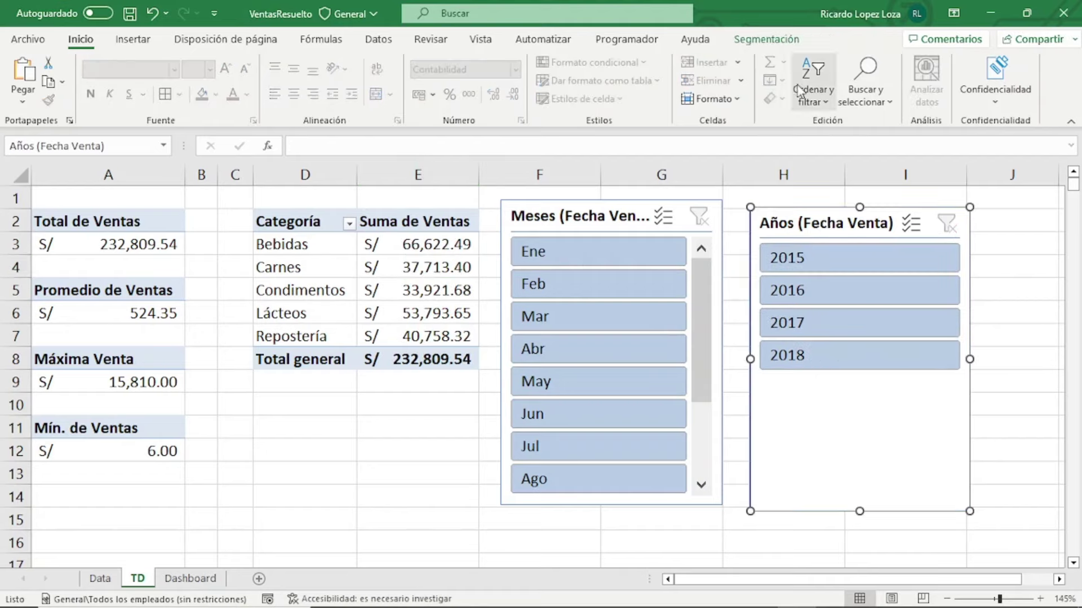
{"action": "left_click", "coordinate": [759, 45]}
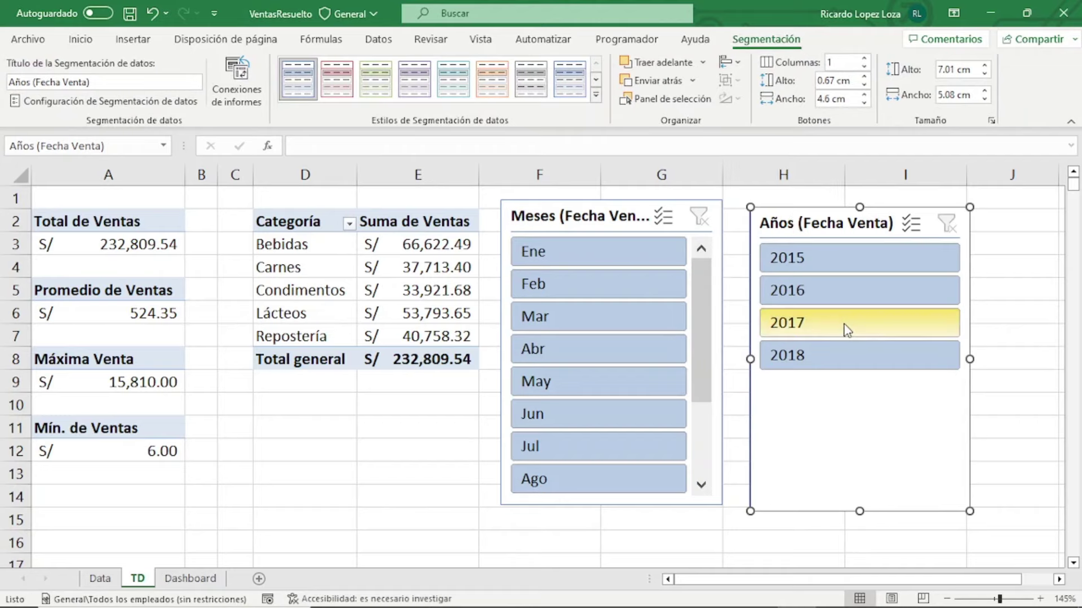
Connect the year slicer to TDTarjetaVentas, TDTarjetaPromedio, TDTarjetaMin and TDTarjetaMax
{"action": "left_click", "coordinate": [241, 101]}
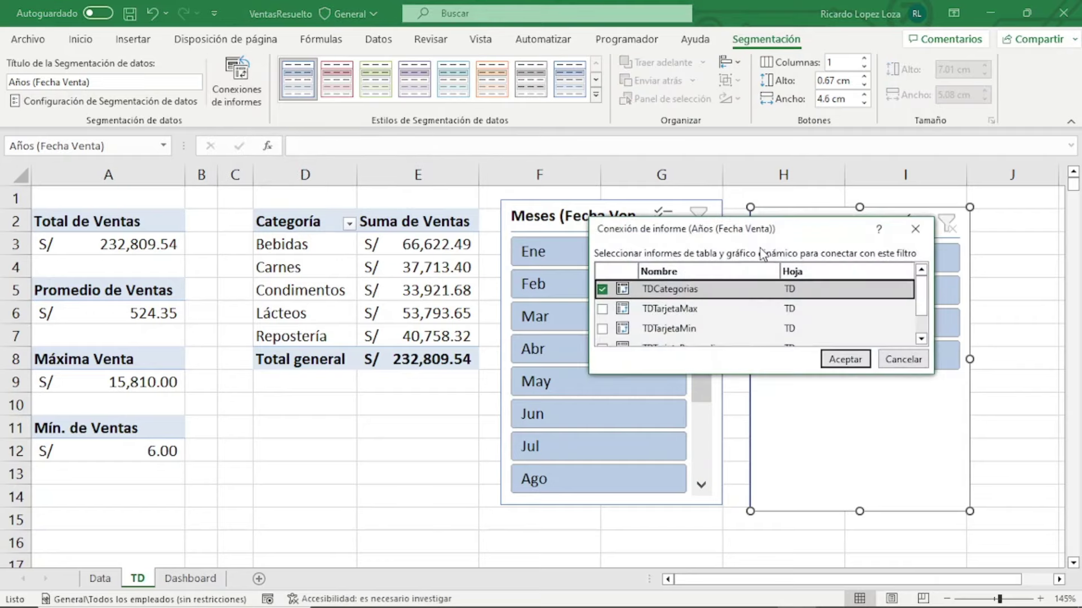
{"action": "left_click_drag", "start_coordinate": [759, 234], "coordinate": [452, 129]}
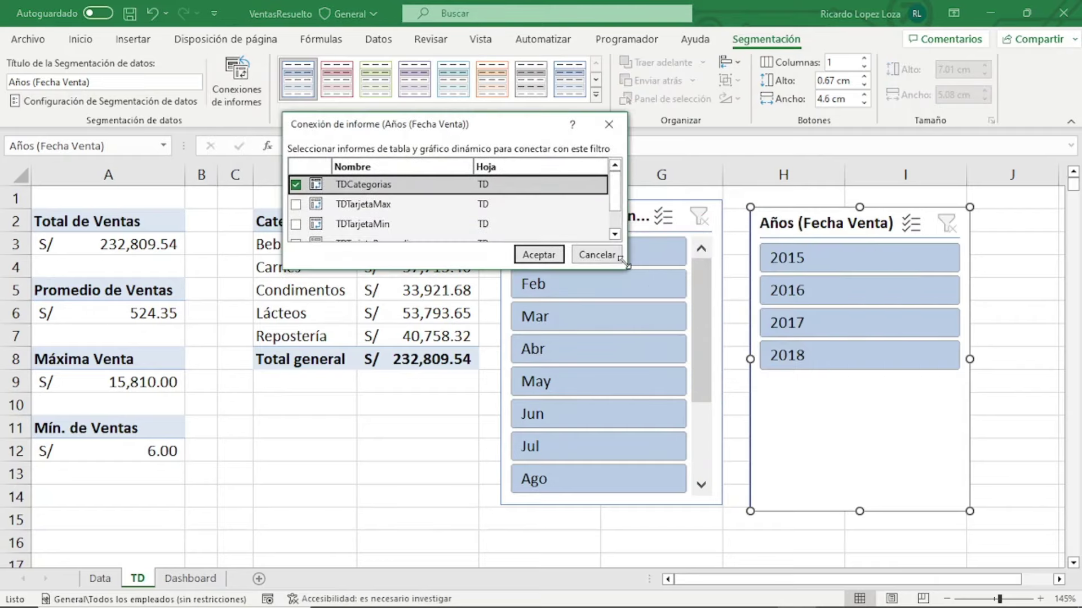
{"action": "left_click_drag", "start_coordinate": [623, 261], "coordinate": [638, 403]}
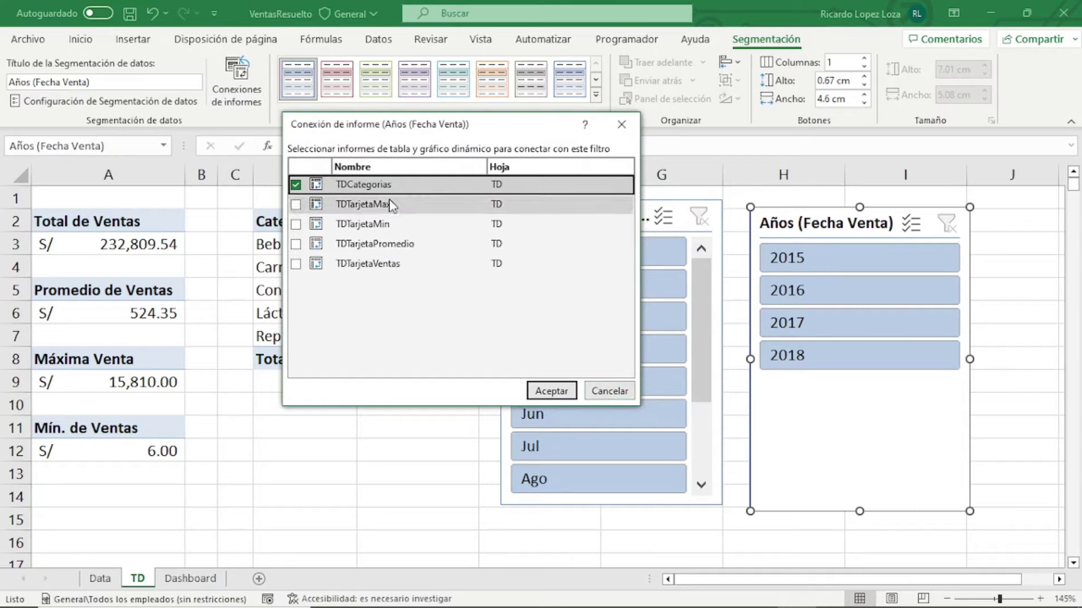
{"action": "left_click", "coordinate": [295, 265]}
{"action": "left_click", "coordinate": [295, 244]}
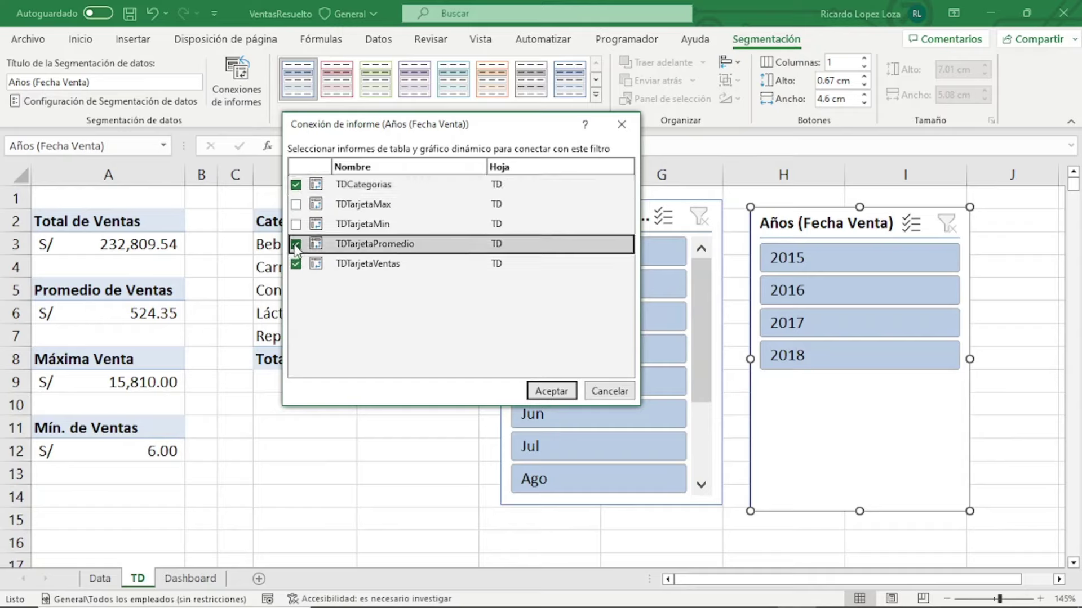
{"action": "left_click", "coordinate": [295, 224]}
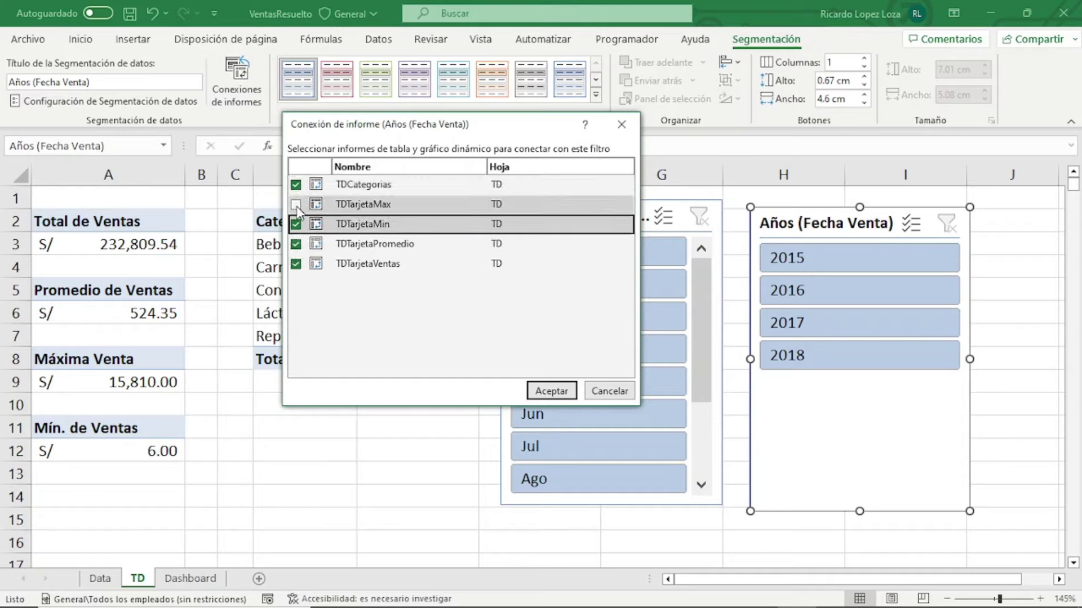
{"action": "left_click", "coordinate": [295, 204]}
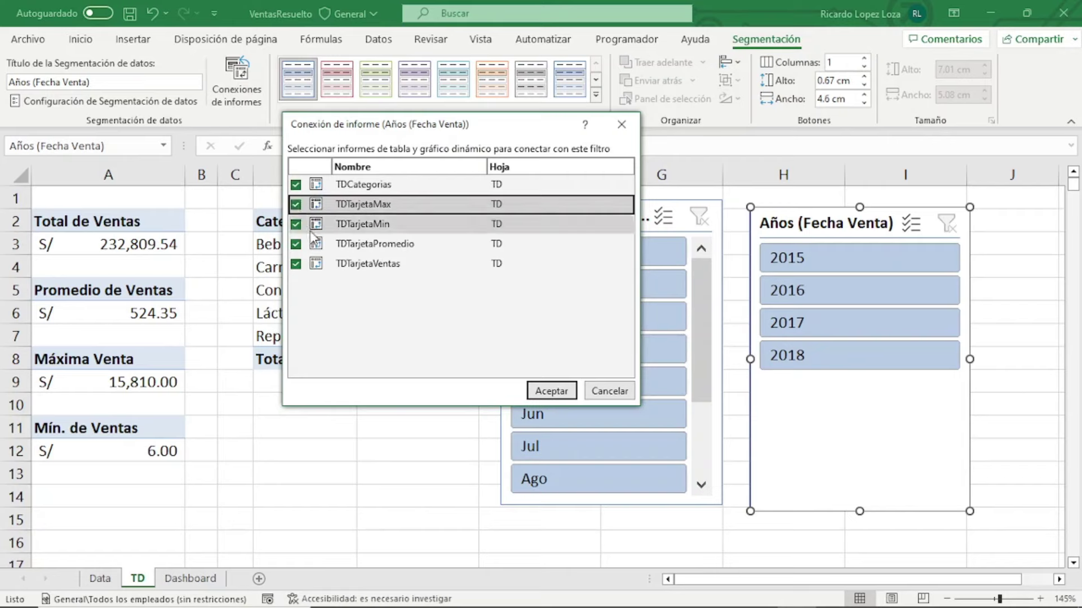
{"action": "left_click", "coordinate": [551, 391]}
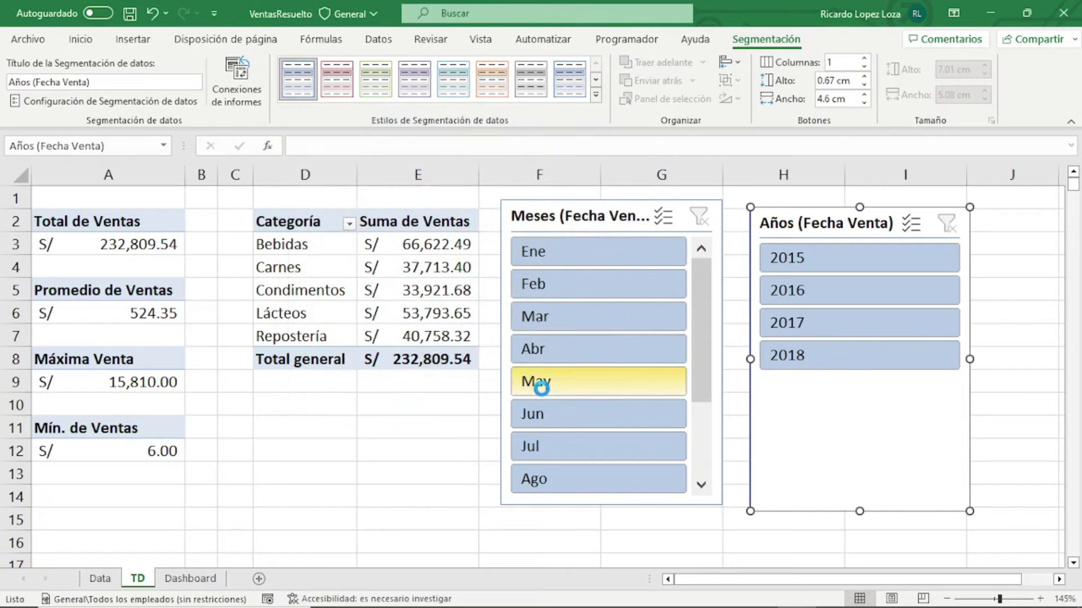
Connect the month slicer to the same four TDTarjeta pivot tables
{"action": "left_click", "coordinate": [566, 212]}
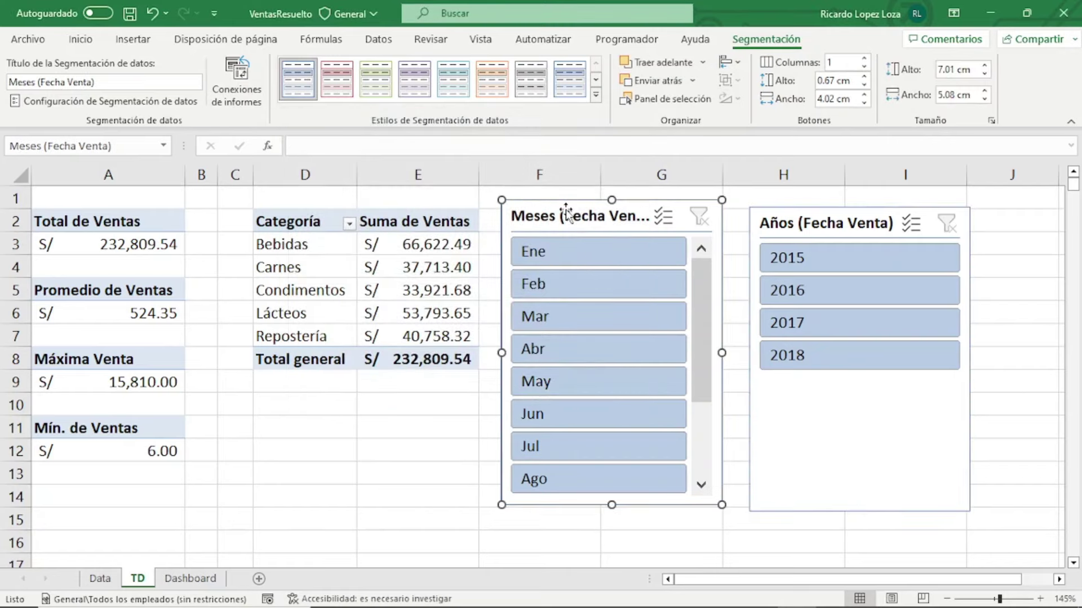
{"action": "left_click", "coordinate": [236, 95]}
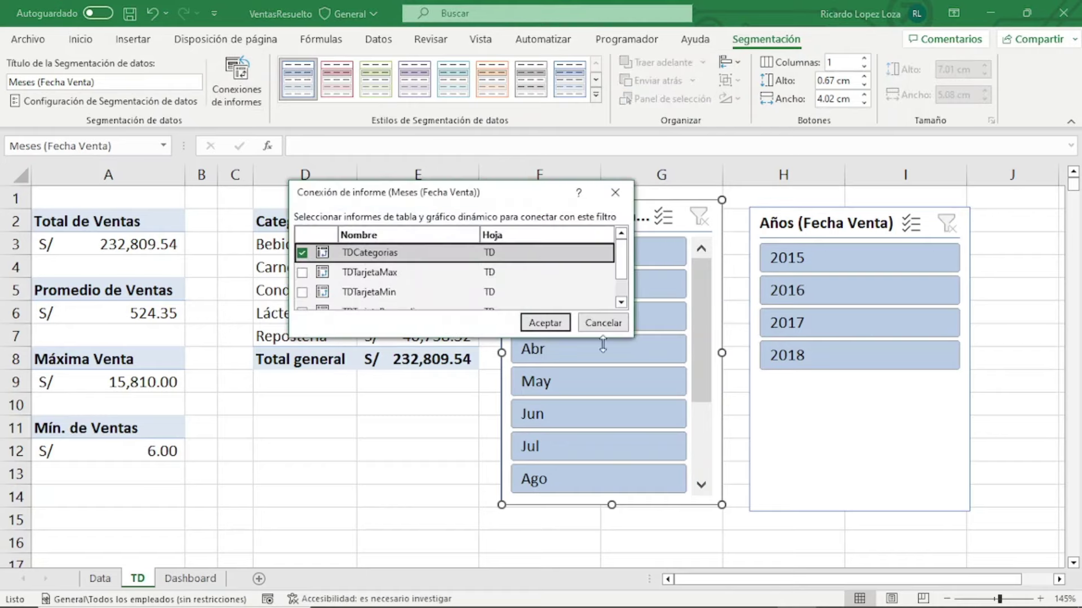
{"action": "left_click_drag", "start_coordinate": [631, 343], "coordinate": [630, 448]}
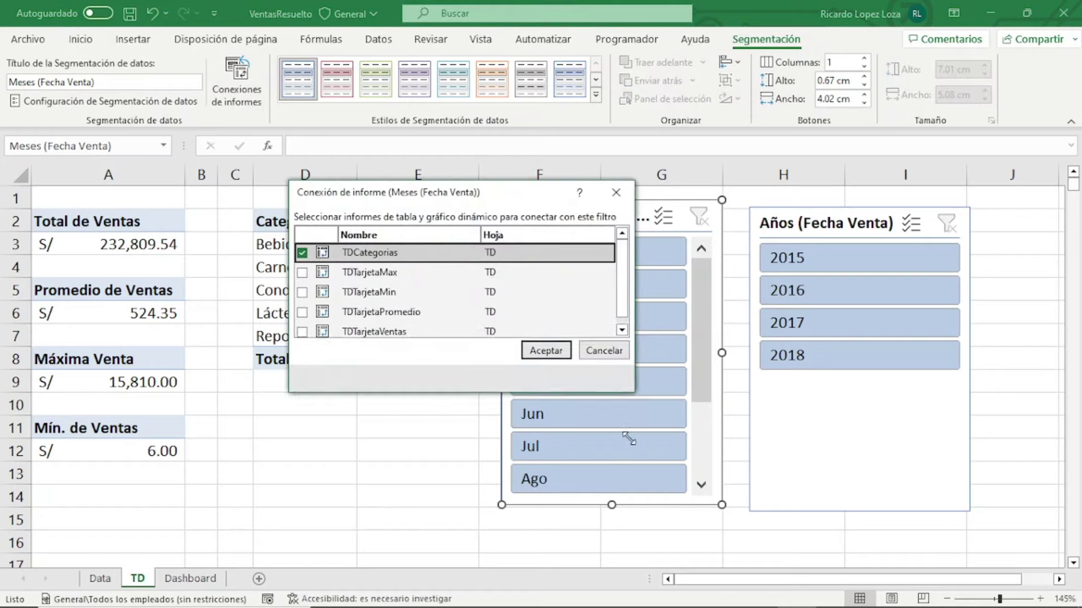
{"action": "left_click", "coordinate": [302, 331]}
{"action": "left_click", "coordinate": [302, 311]}
{"action": "left_click", "coordinate": [302, 292]}
{"action": "left_click", "coordinate": [302, 272]}
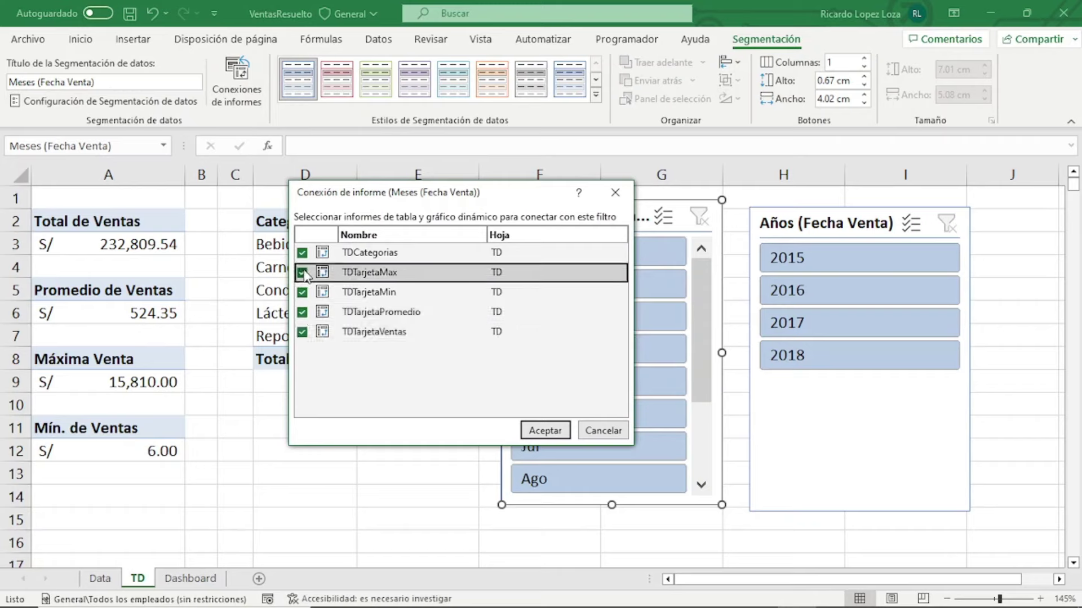
{"action": "left_click", "coordinate": [562, 444]}
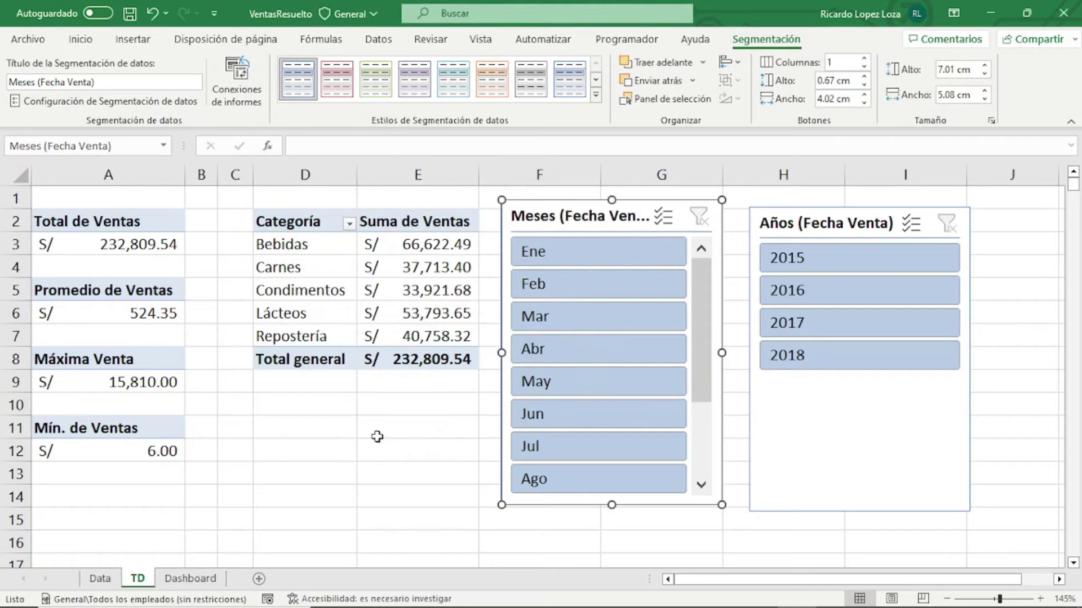
Test the year slicer by filtering through 2015, 2016, 2017 and 2018
{"action": "left_click", "coordinate": [831, 262]}
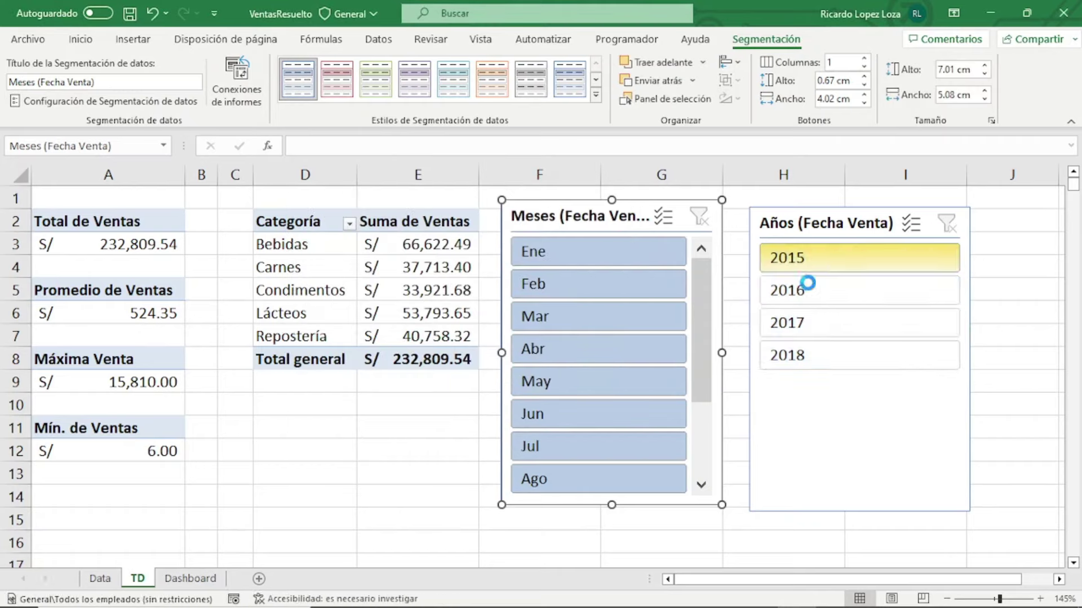
{"action": "left_click", "coordinate": [769, 291]}
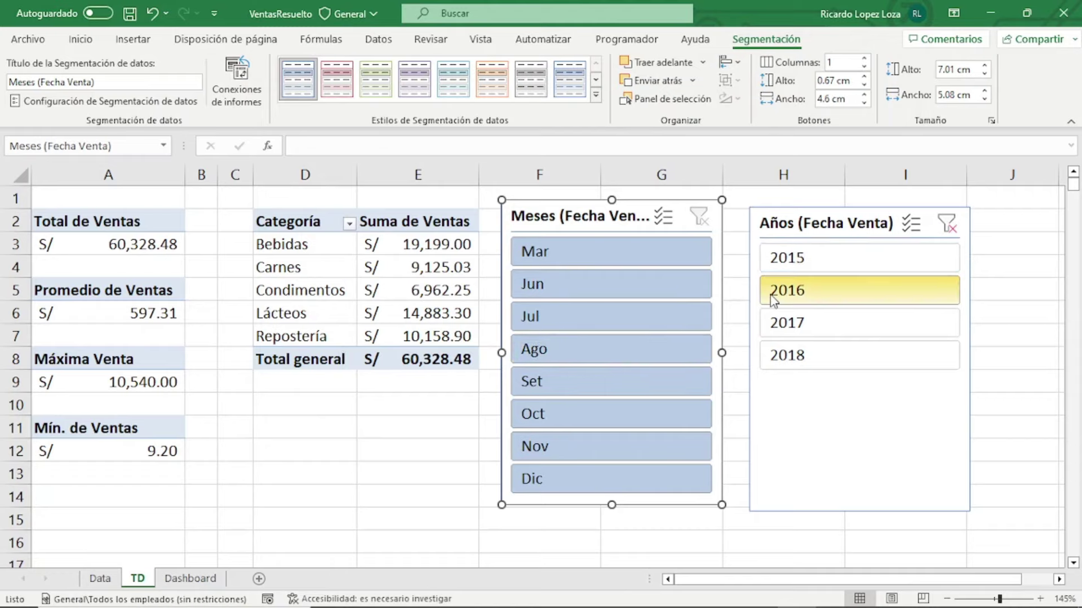
{"action": "left_click", "coordinate": [789, 322]}
{"action": "left_click", "coordinate": [796, 352]}
{"action": "left_click", "coordinate": [801, 325]}
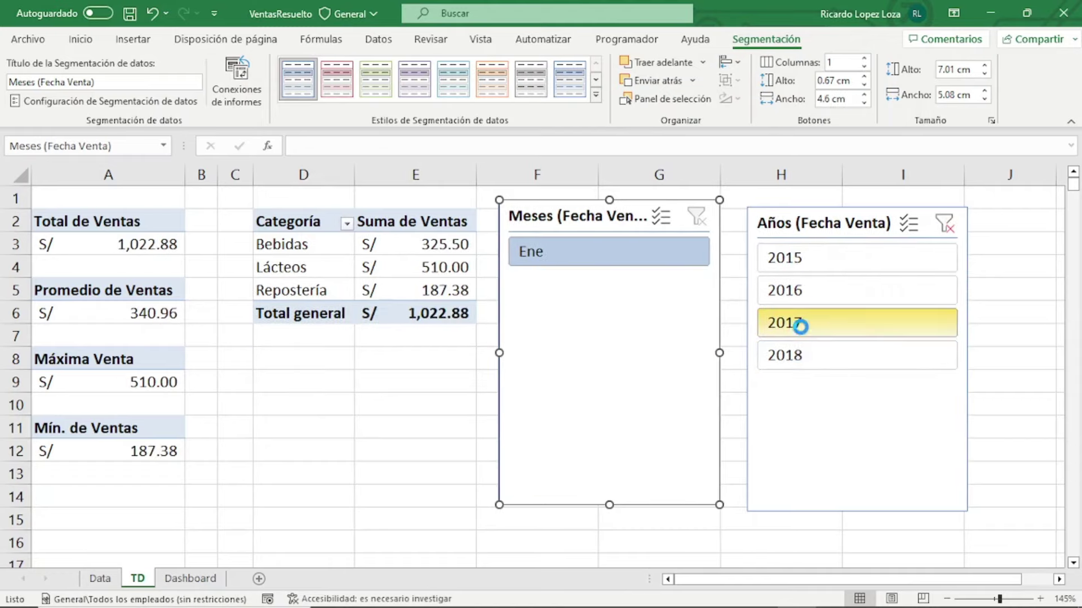
{"action": "left_click", "coordinate": [803, 299]}
{"action": "left_click", "coordinate": [801, 258]}
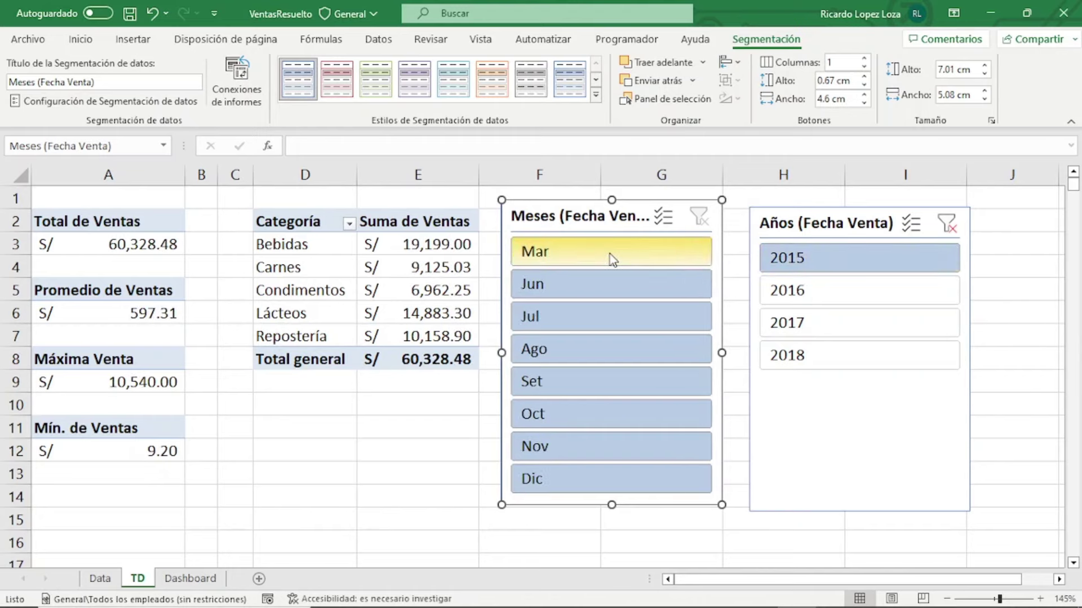
Test the month slicer by filtering Mar, Jun, Jul, Ago and Set
{"action": "left_click", "coordinate": [611, 253]}
{"action": "left_click", "coordinate": [613, 282]}
{"action": "left_click", "coordinate": [618, 320]}
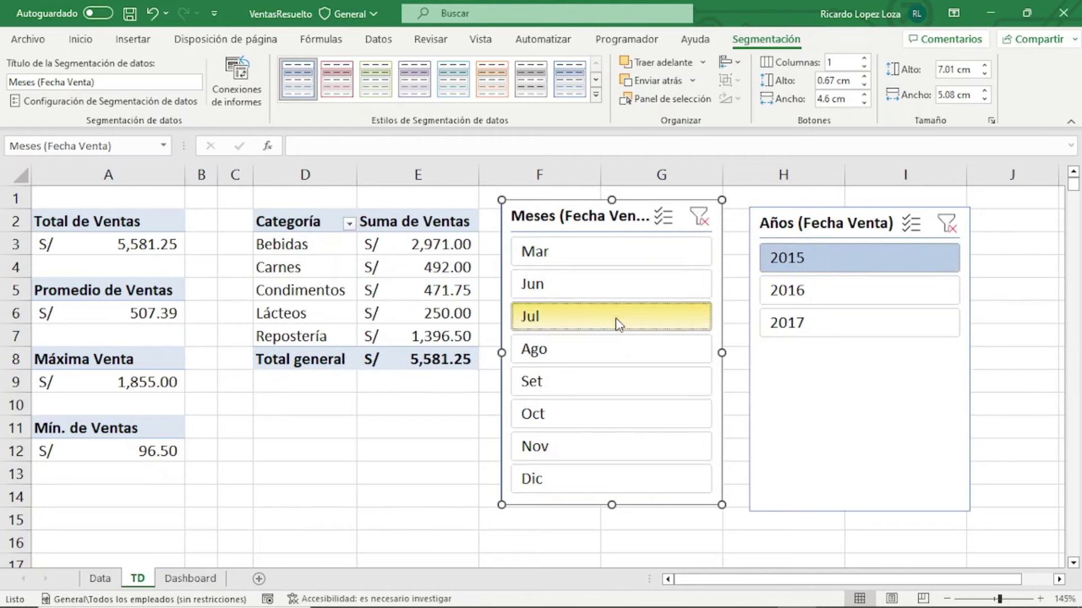
{"action": "left_click", "coordinate": [618, 345]}
{"action": "left_click", "coordinate": [618, 387]}
{"action": "left_click", "coordinate": [620, 282]}
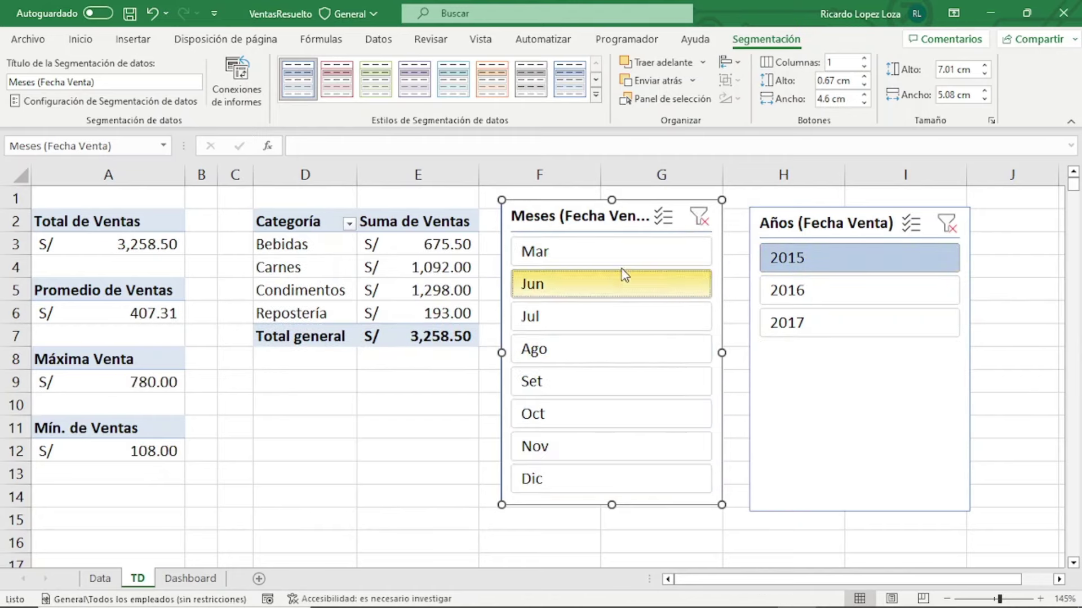
Clear both slicer filters and cut both slicers off the TD sheet
{"action": "left_click", "coordinate": [698, 216]}
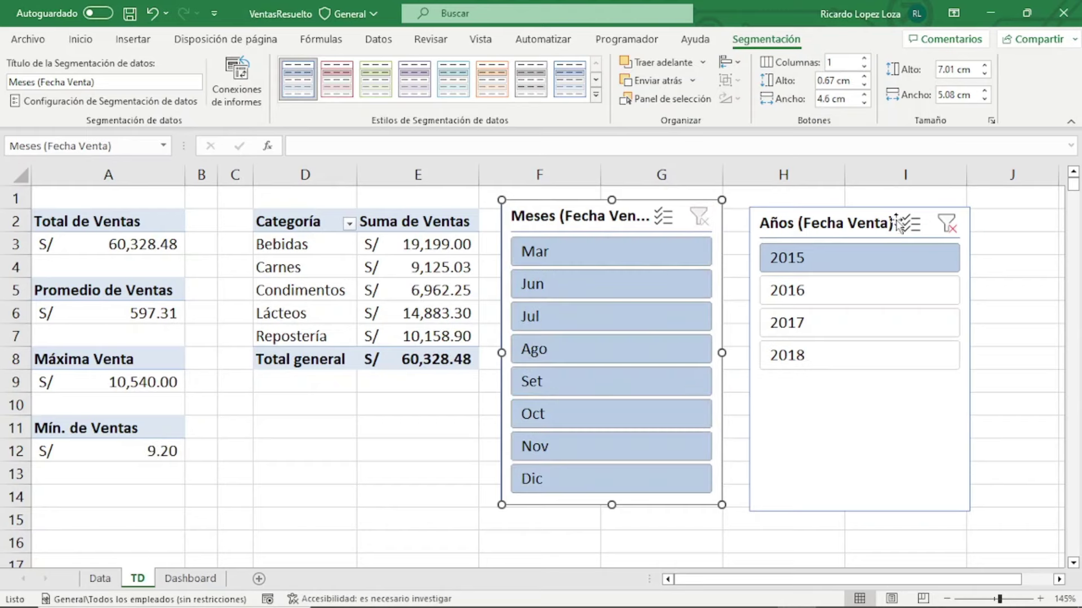
{"action": "left_click", "coordinate": [947, 224]}
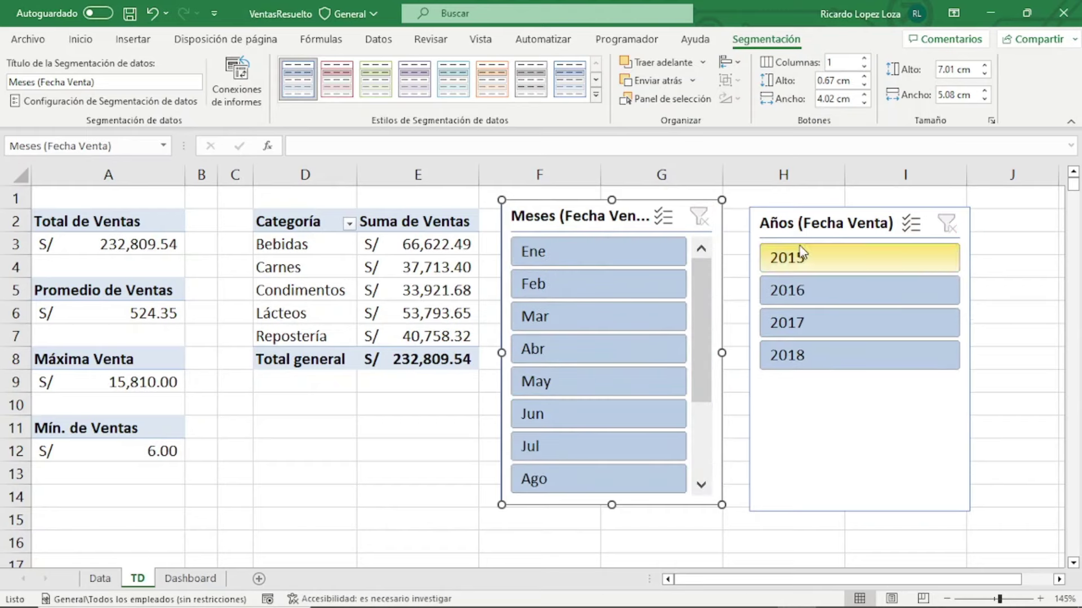
{"action": "left_click", "coordinate": [803, 225], "text": "ctrl"}
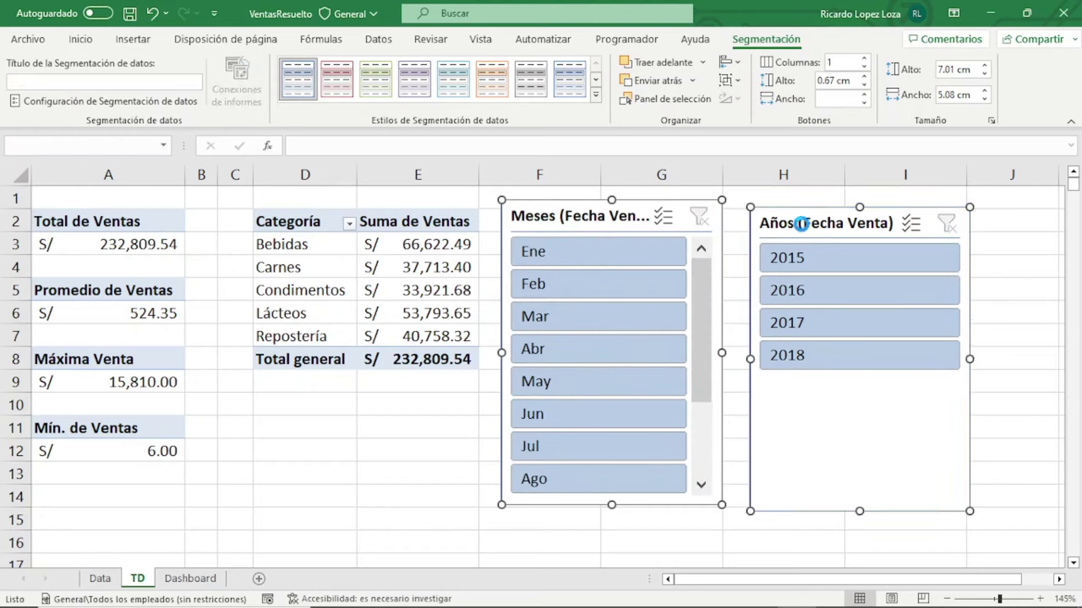
{"action": "key", "text": "Delete"}
Paste the two slicers onto the Dashboard sheet
{"action": "left_click", "coordinate": [190, 578]}
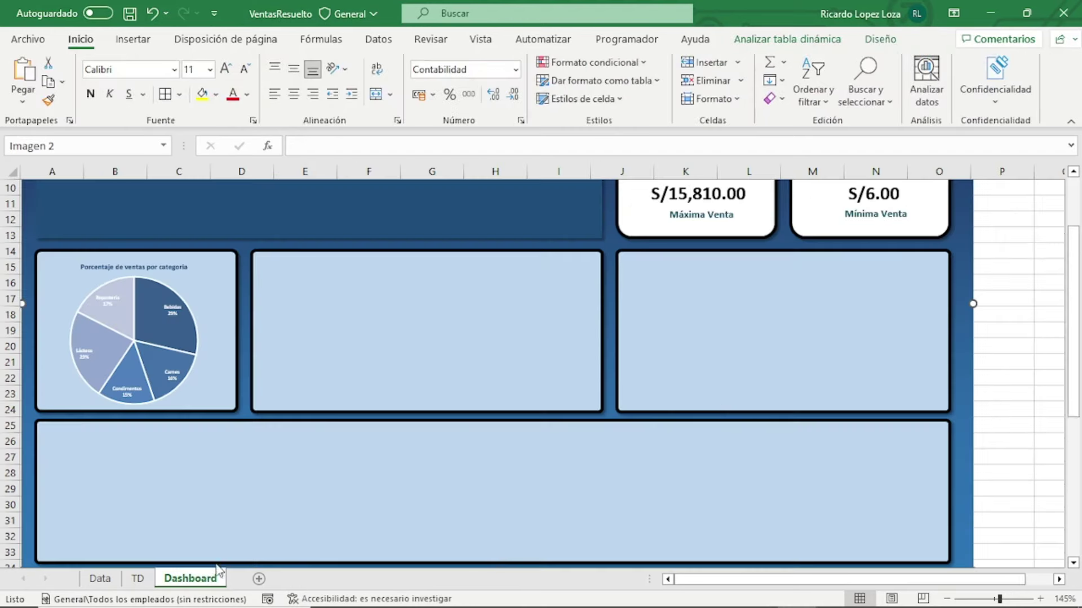
{"action": "scroll", "coordinate": [866, 353], "scroll_direction": "down", "scroll_amount": 2, "text": "ctrl"}
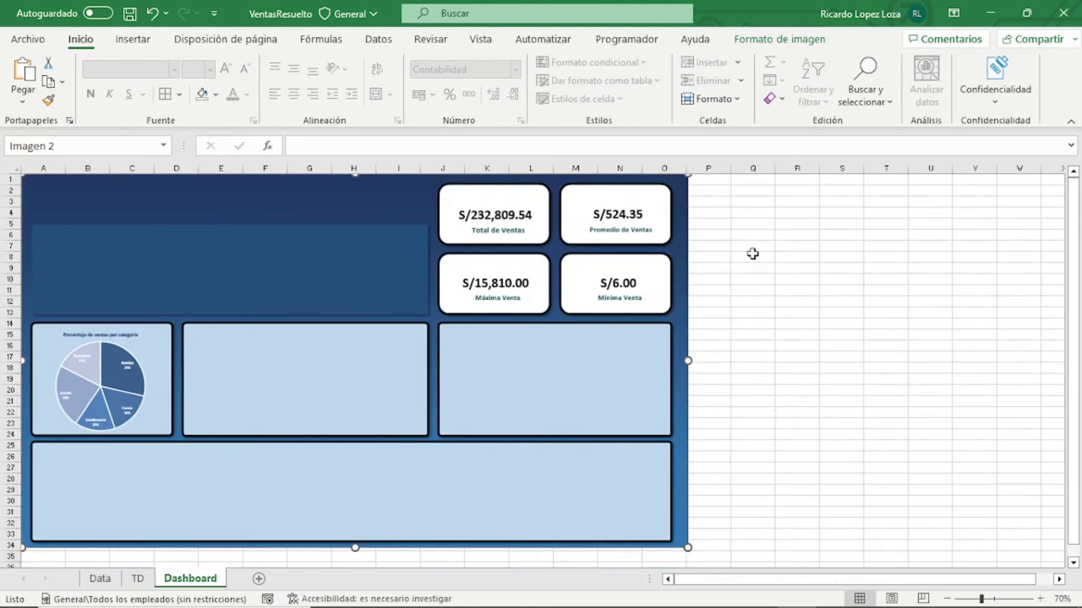
{"action": "left_click", "coordinate": [753, 248]}
{"action": "key", "text": "ctrl+v"}
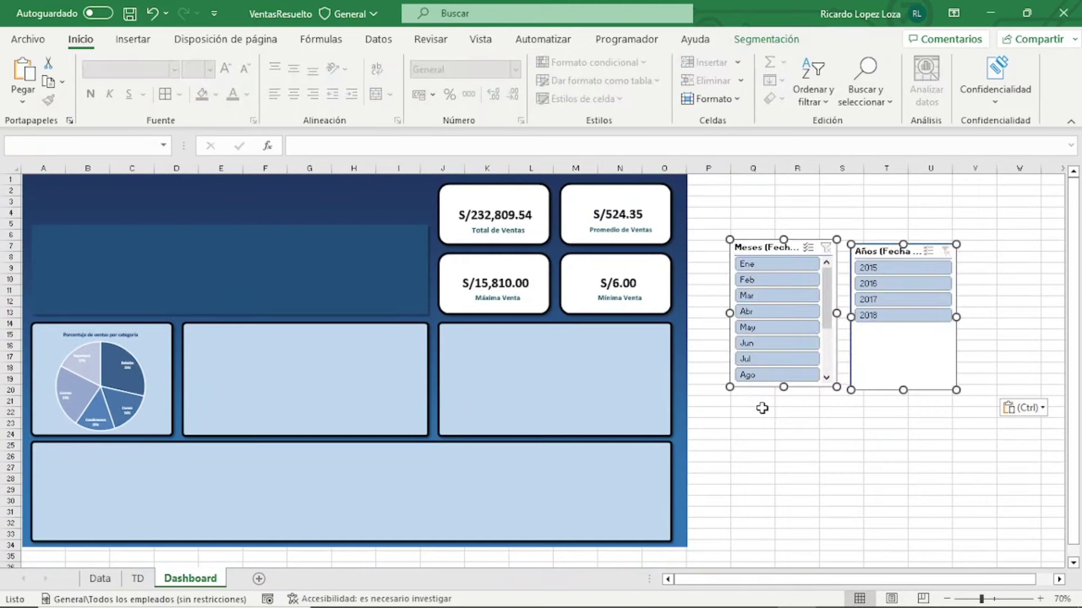
Place the shortened year slicer in the top panel with the month slicer beside it
{"action": "left_click", "coordinate": [852, 452]}
{"action": "mouse_move", "coordinate": [894, 341]}
{"action": "left_mouse_down"}
{"action": "mouse_move", "coordinate": [375, 389]}
{"action": "mouse_move", "coordinate": [240, 343]}
{"action": "mouse_move", "coordinate": [82, 329]}
{"action": "left_mouse_up"}
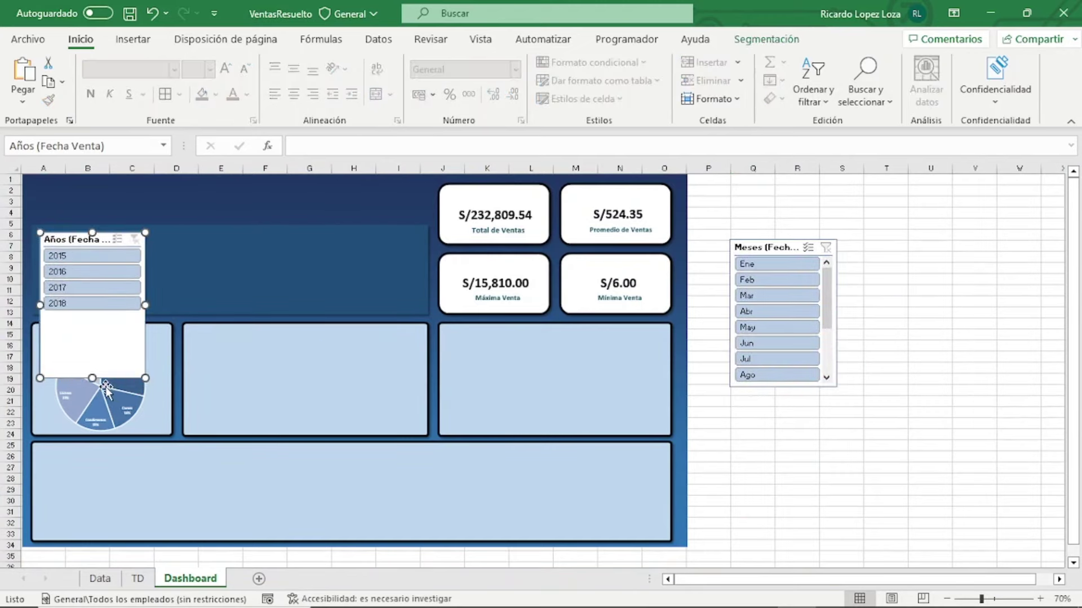
{"action": "left_click_drag", "start_coordinate": [94, 378], "coordinate": [113, 311]}
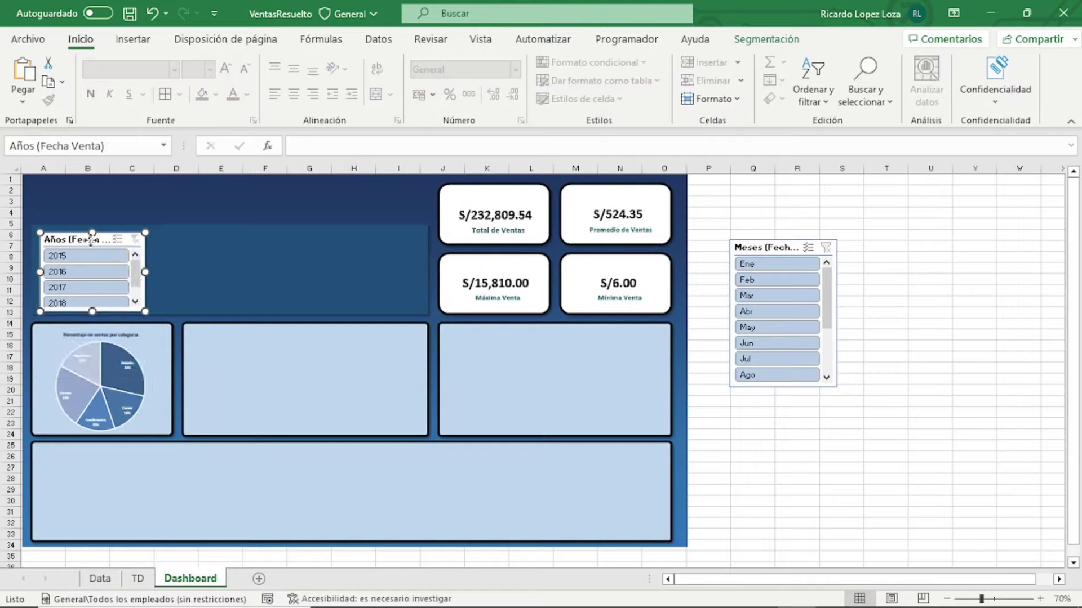
{"action": "left_click_drag", "start_coordinate": [91, 240], "coordinate": [89, 236]}
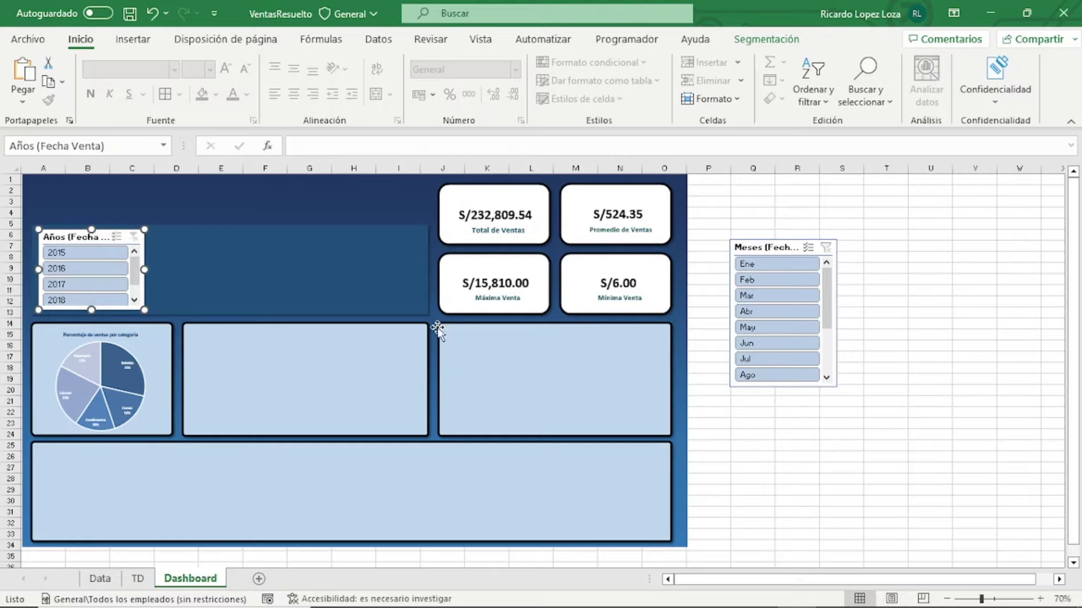
{"action": "mouse_move", "coordinate": [747, 242]}
{"action": "left_mouse_down"}
{"action": "mouse_move", "coordinate": [158, 239]}
{"action": "mouse_move", "coordinate": [170, 232]}
{"action": "left_mouse_up"}
Lay out the month slicer in 2 columns and widen it to about 4.01 × 7.56 cm
{"action": "left_click", "coordinate": [789, 39]}
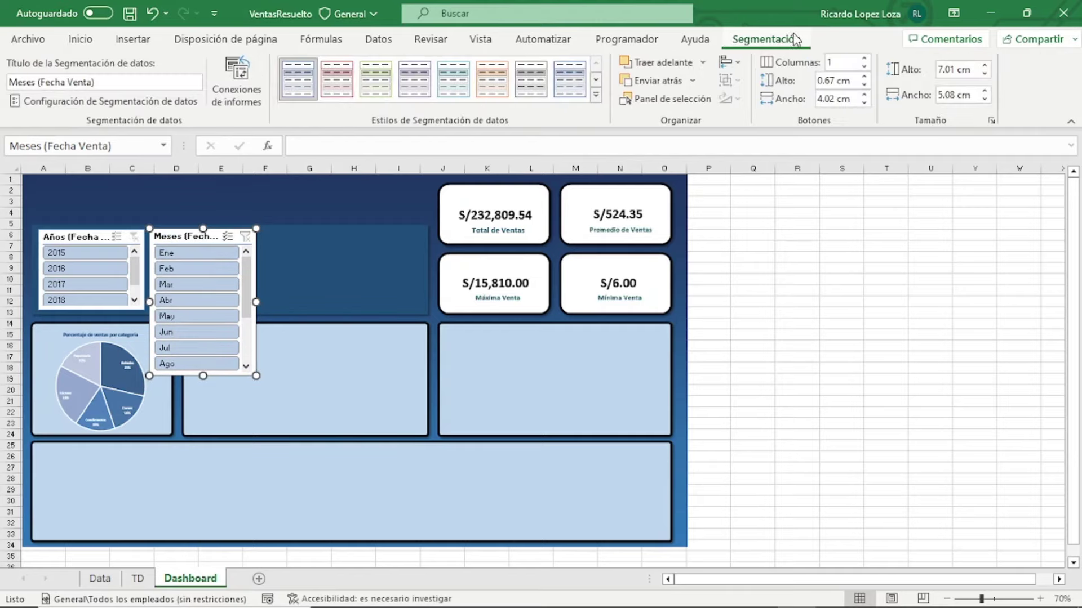
{"action": "left_click", "coordinate": [865, 59]}
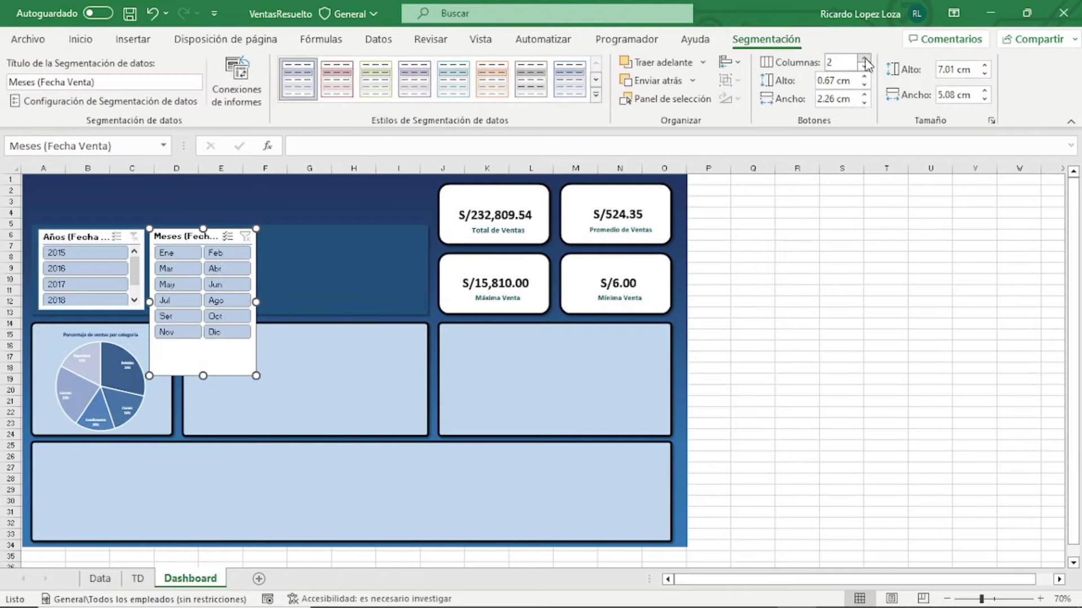
{"action": "left_click_drag", "start_coordinate": [256, 303], "coordinate": [308, 303]}
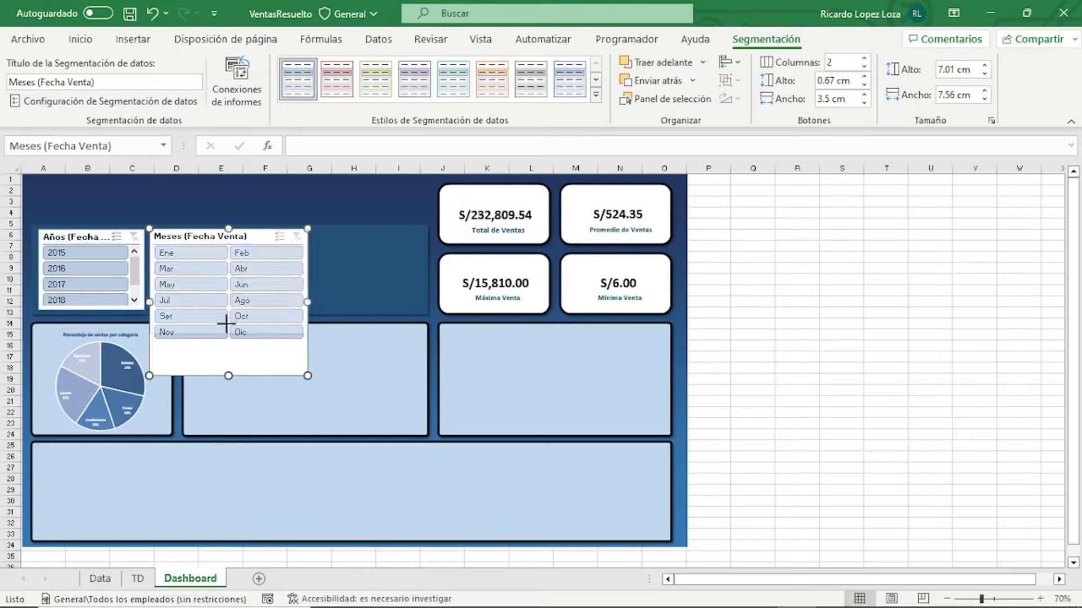
{"action": "left_click_drag", "start_coordinate": [226, 313], "coordinate": [228, 313]}
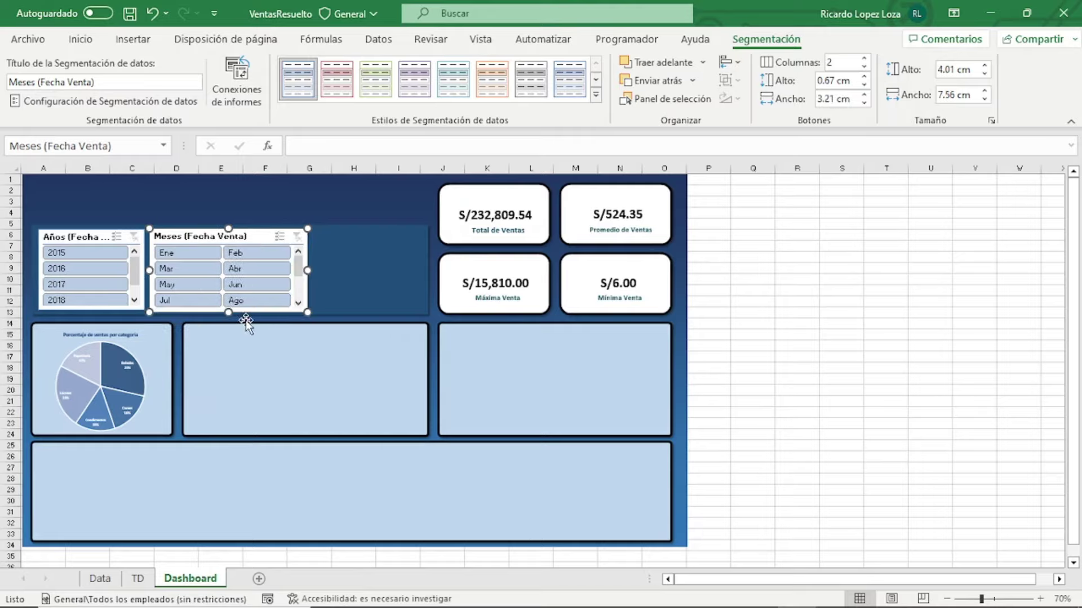
{"action": "left_click", "coordinate": [837, 347]}
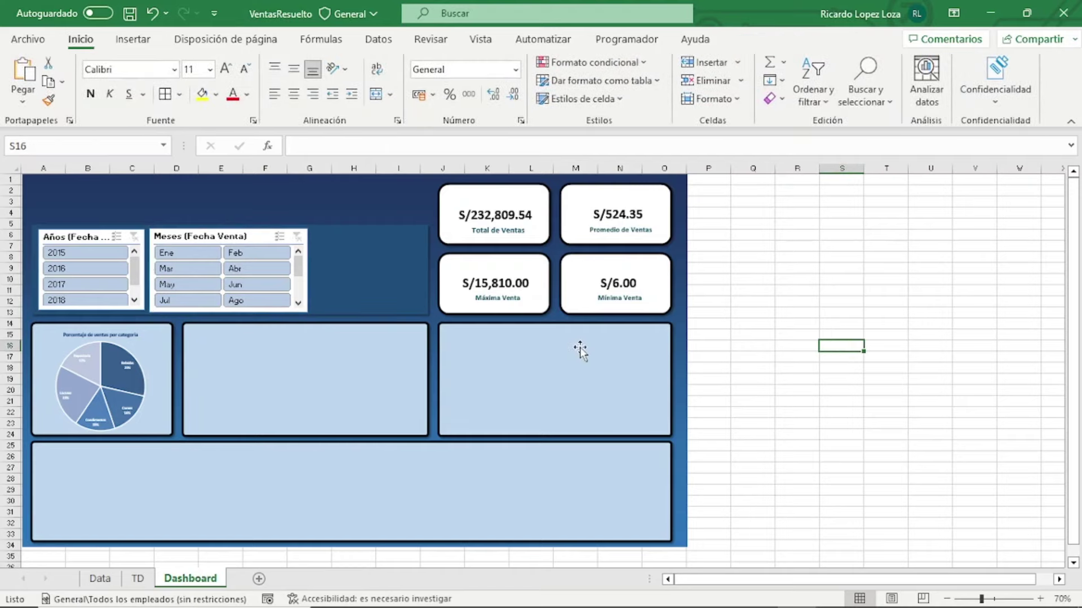
{"action": "left_click", "coordinate": [79, 253]}
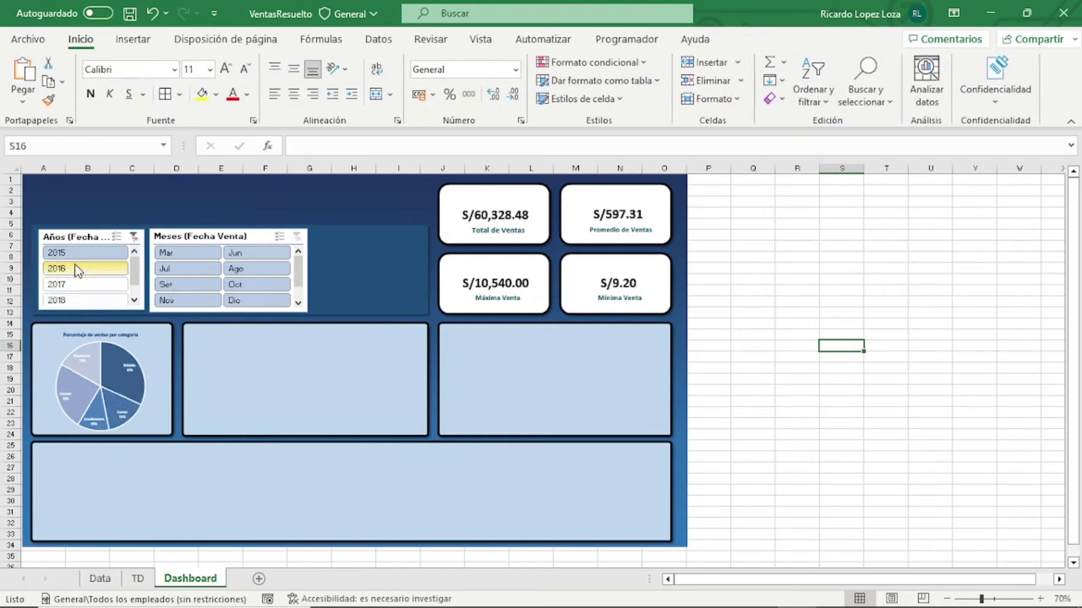
{"action": "left_click", "coordinate": [79, 270]}
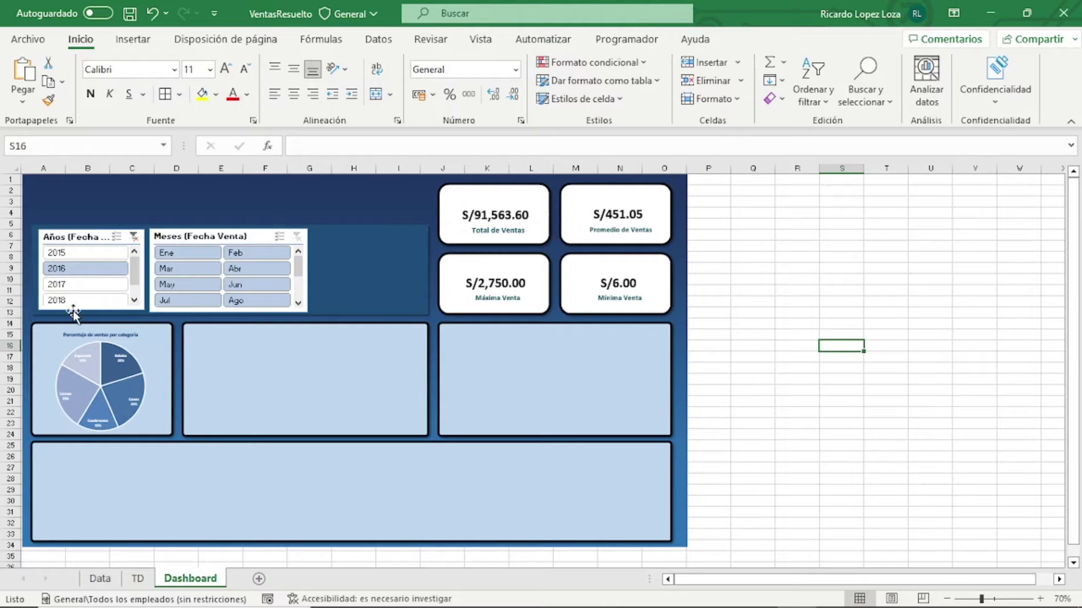
{"action": "left_click", "coordinate": [79, 285]}
{"action": "left_click", "coordinate": [79, 300]}
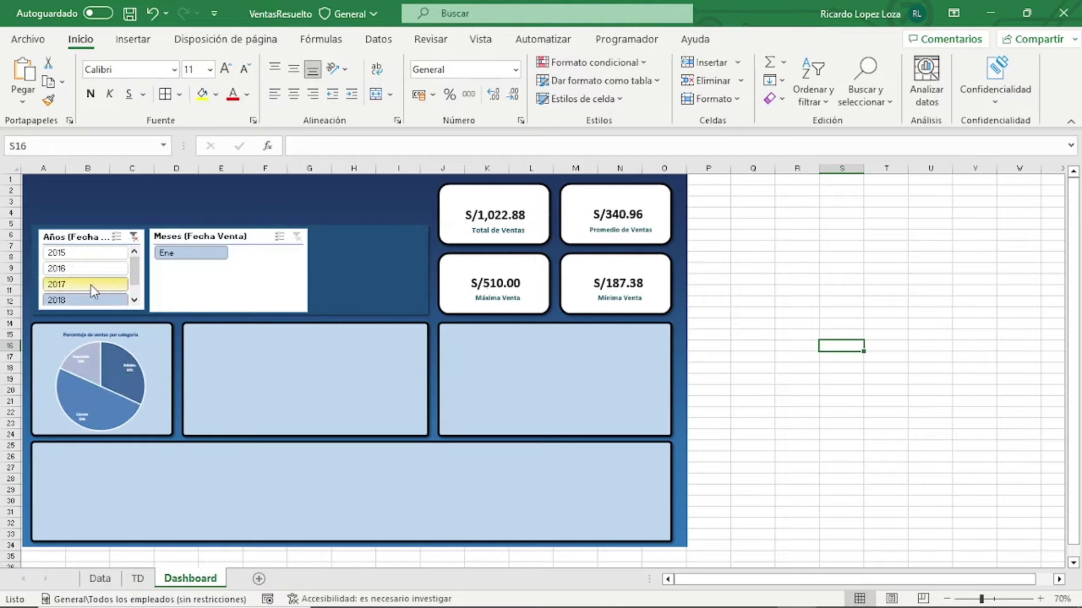
{"action": "left_click", "coordinate": [84, 285]}
{"action": "left_click", "coordinate": [84, 269]}
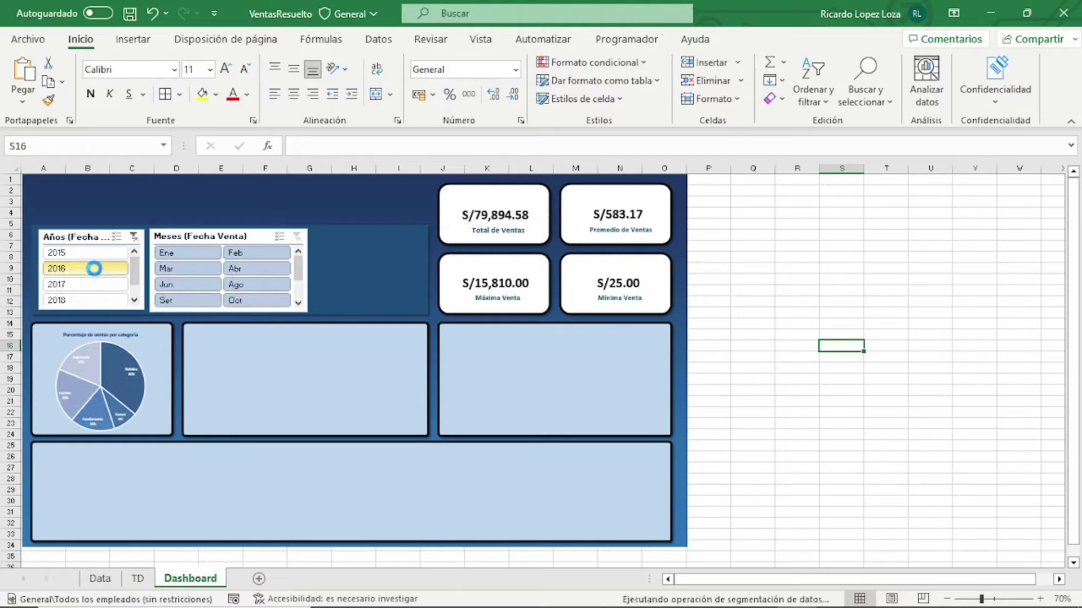
{"action": "left_click", "coordinate": [199, 254]}
{"action": "left_click", "coordinate": [257, 269]}
{"action": "left_click", "coordinate": [207, 270], "text": "ctrl"}
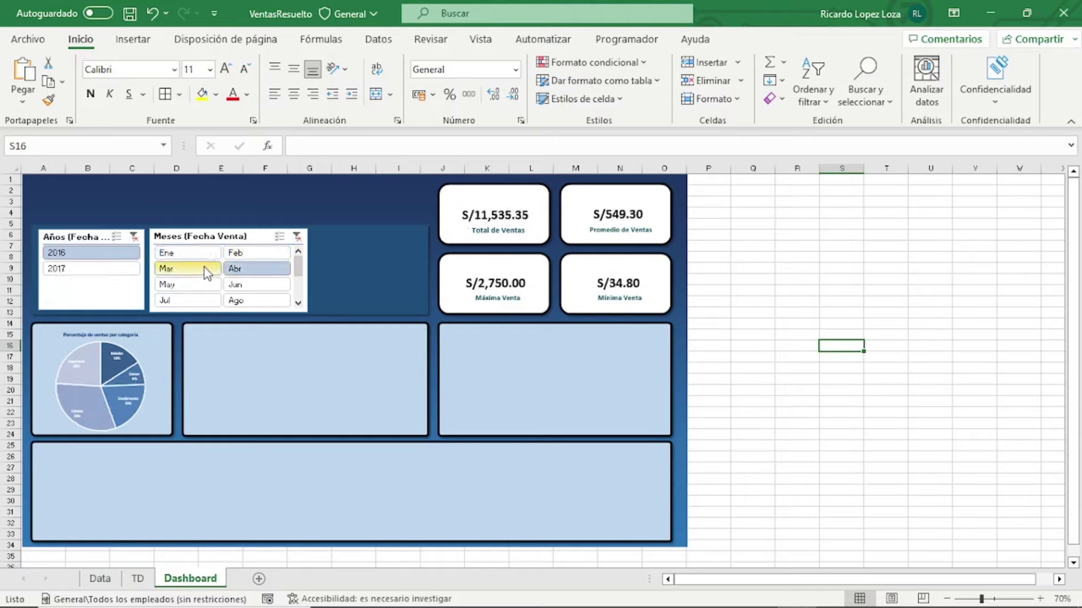
{"action": "left_click", "coordinate": [207, 271]}
{"action": "left_click", "coordinate": [188, 285]}
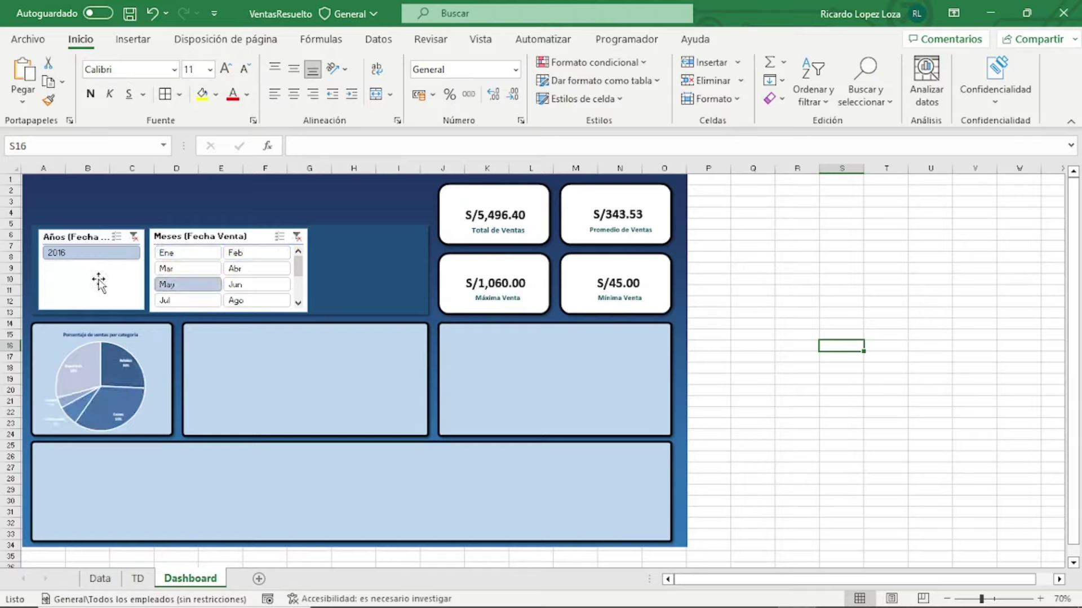
{"action": "left_click", "coordinate": [133, 237]}
{"action": "left_click", "coordinate": [297, 236]}
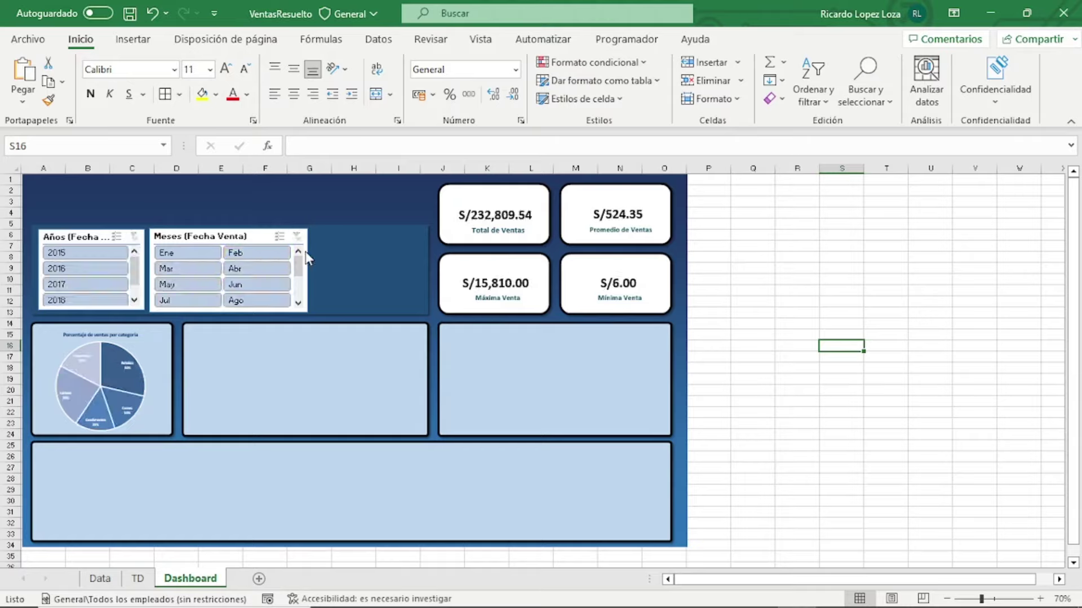
{"action": "left_click", "coordinate": [786, 413]}
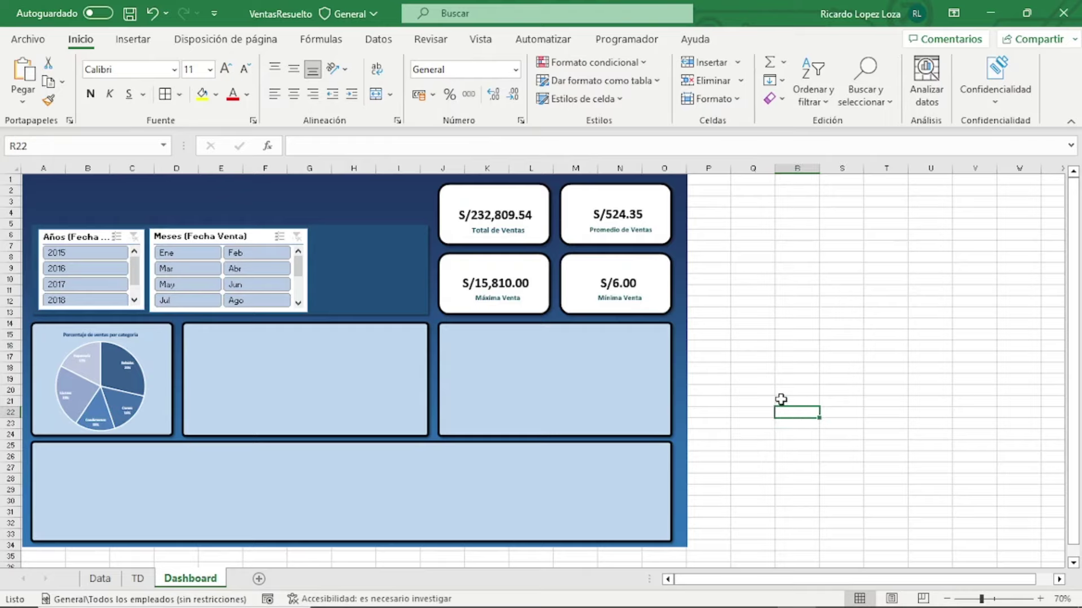
At 115% zoom, enlarge the year slicer to show all four years and fit a narrower month slicer beside it
{"action": "scroll", "coordinate": [781, 400], "scroll_direction": "up", "scroll_amount": 1, "text": "ctrl"}
{"action": "scroll", "coordinate": [783, 403], "scroll_direction": "up", "scroll_amount": 2, "text": "ctrl"}
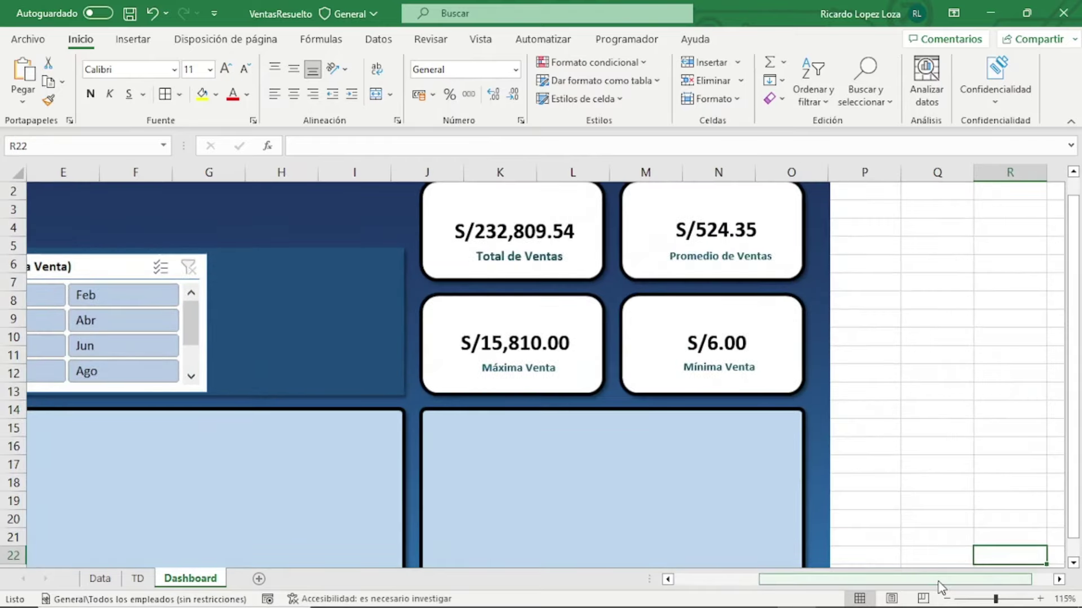
{"action": "left_click_drag", "start_coordinate": [940, 588], "coordinate": [857, 587]}
{"action": "left_click", "coordinate": [165, 269]}
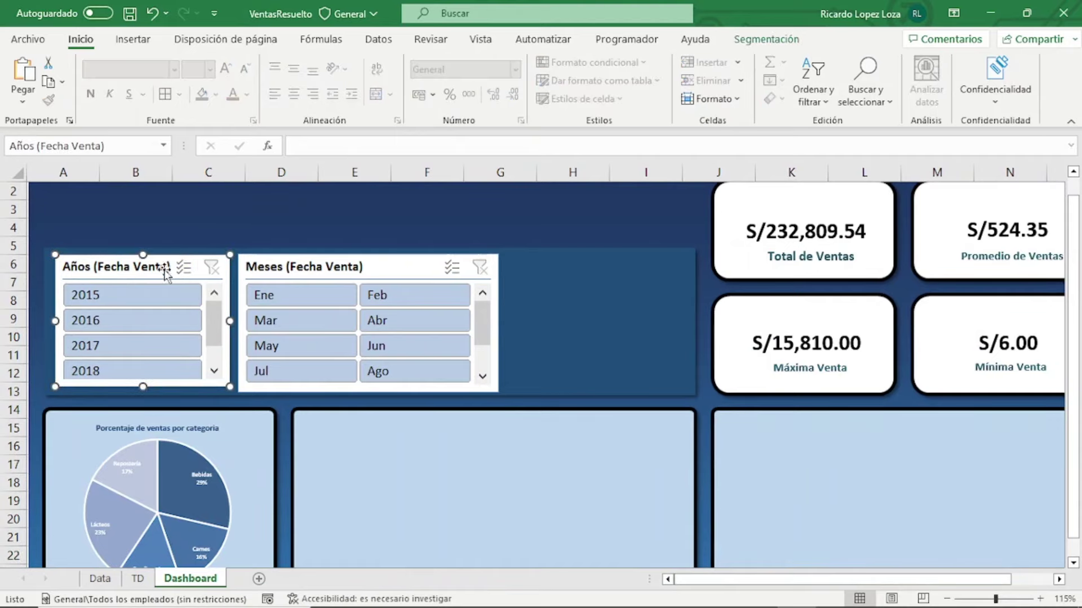
{"action": "left_click_drag", "start_coordinate": [152, 263], "coordinate": [149, 262]}
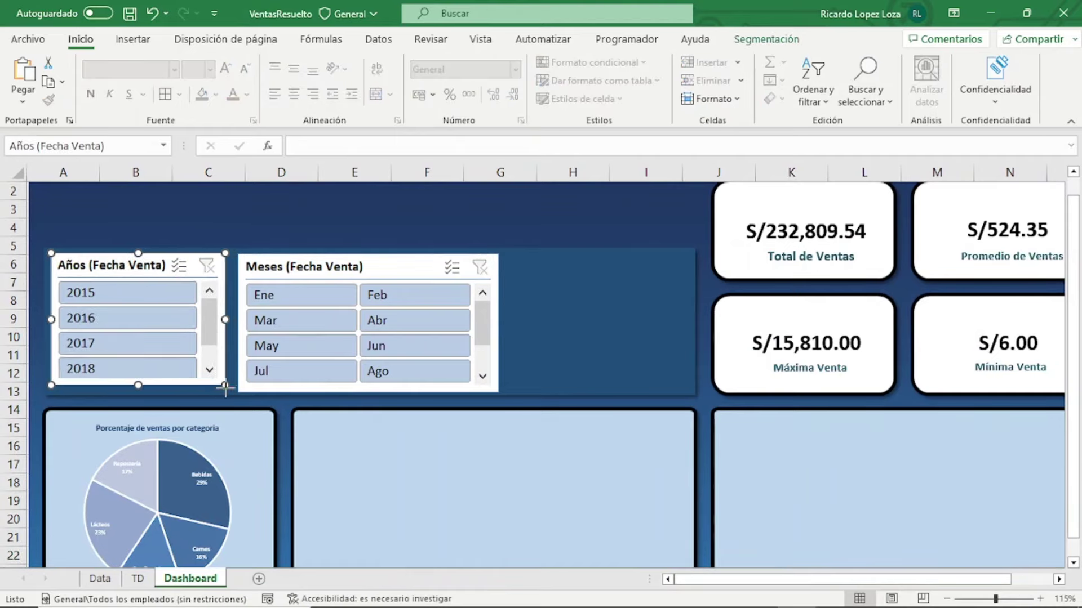
{"action": "left_click_drag", "start_coordinate": [224, 387], "coordinate": [228, 390]}
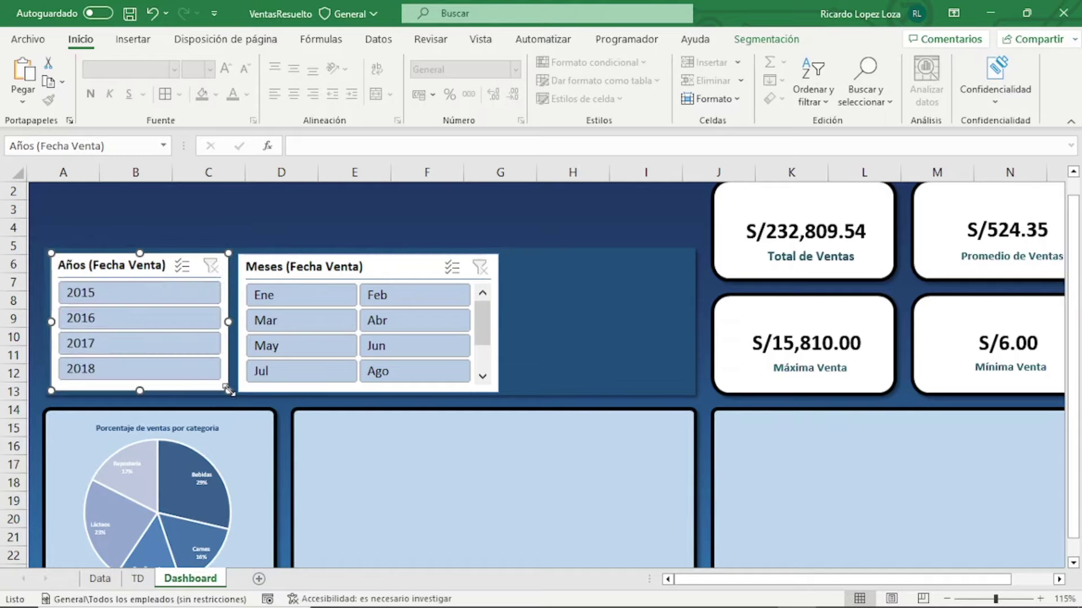
{"action": "left_click_drag", "start_coordinate": [321, 267], "coordinate": [316, 265]}
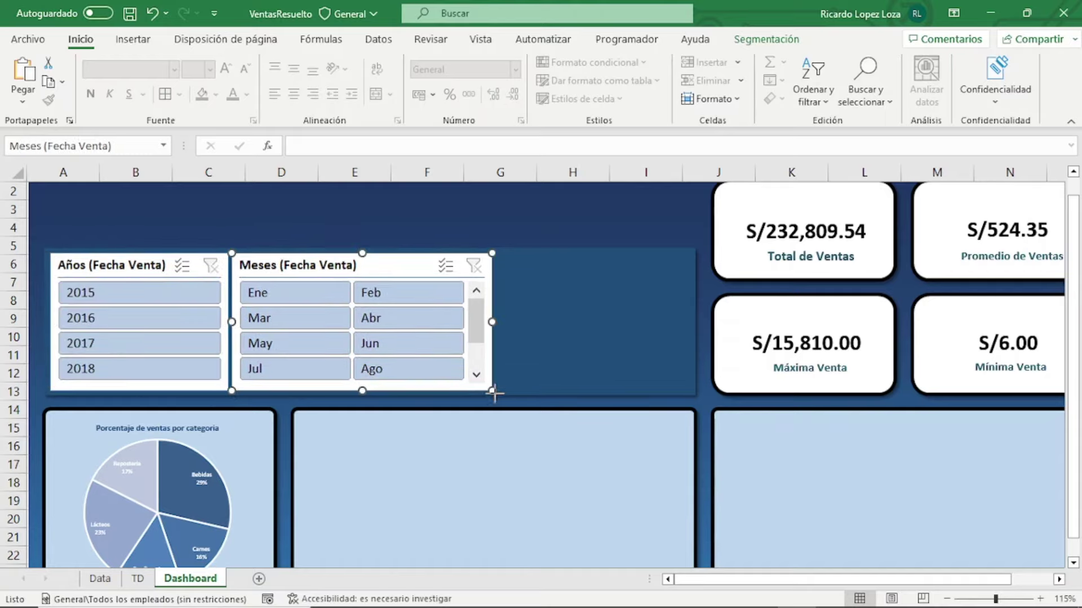
{"action": "left_click_drag", "start_coordinate": [495, 395], "coordinate": [467, 388]}
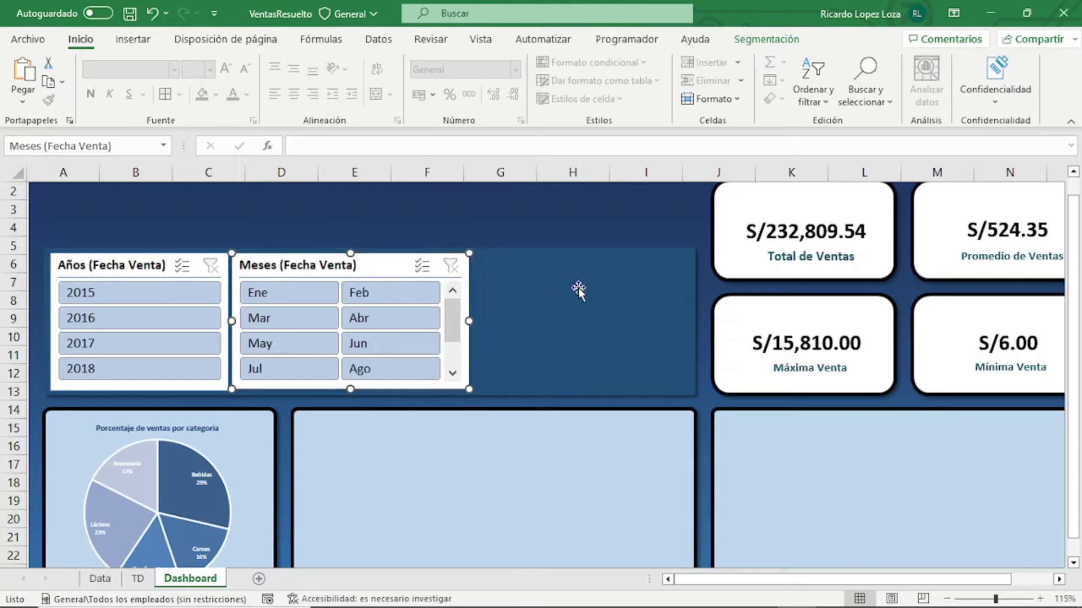
{"action": "left_click", "coordinate": [565, 236]}
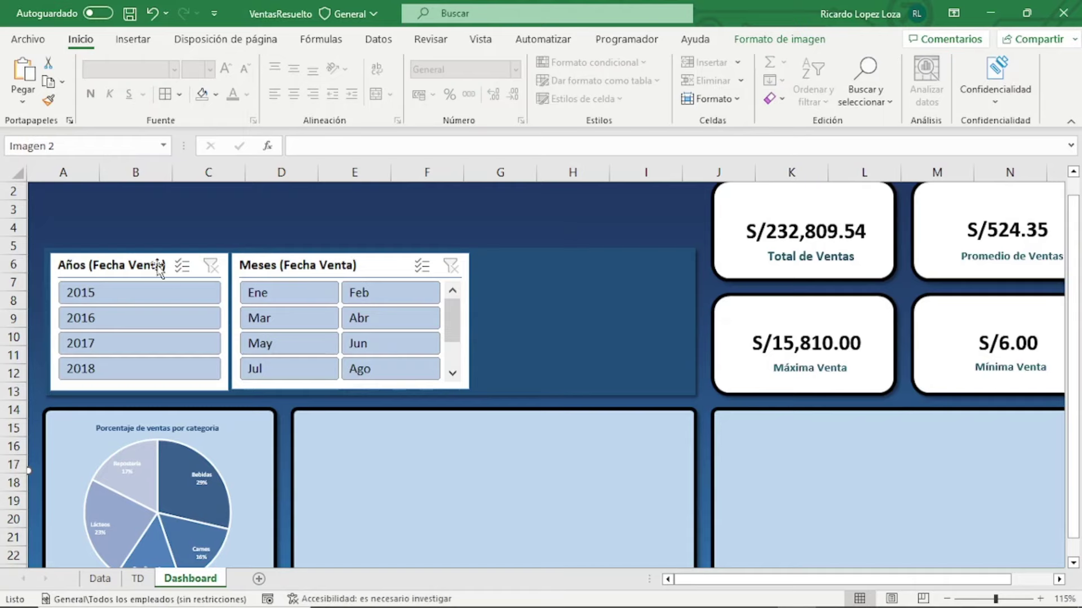
{"action": "left_click", "coordinate": [113, 266]}
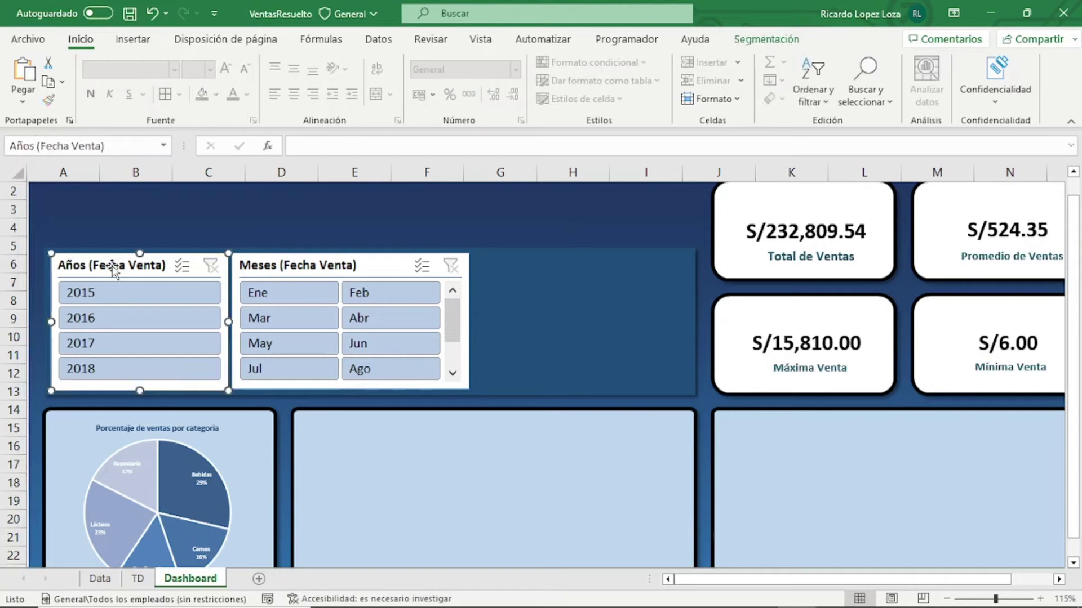
Apply the first Oscuro dark blue slicer style to the year and month slicers
{"action": "left_click", "coordinate": [766, 40]}
{"action": "left_click", "coordinate": [596, 96]}
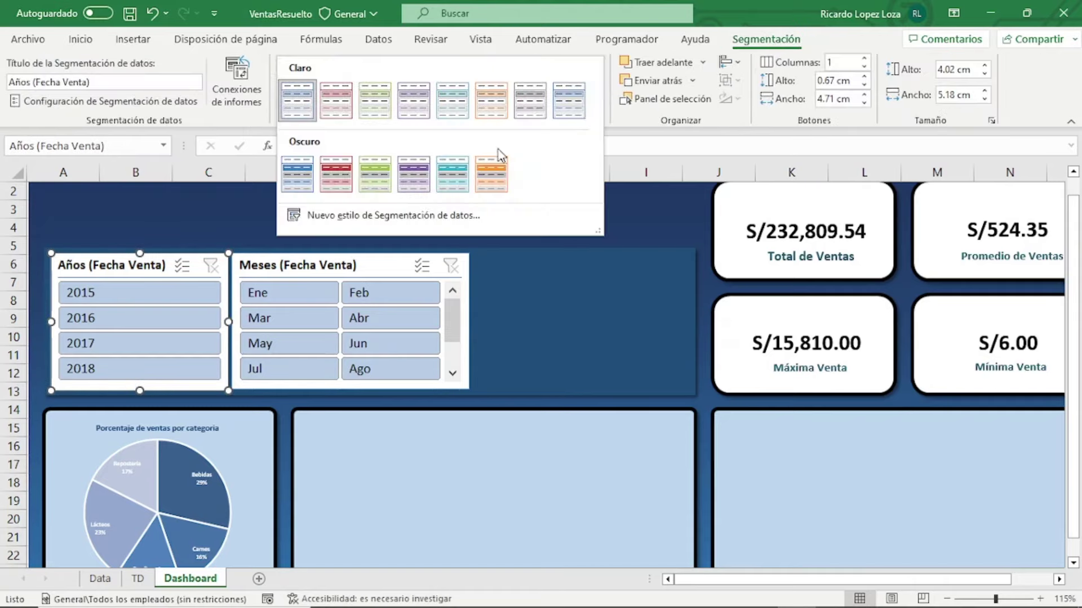
{"action": "left_click", "coordinate": [298, 173]}
{"action": "left_click", "coordinate": [358, 276]}
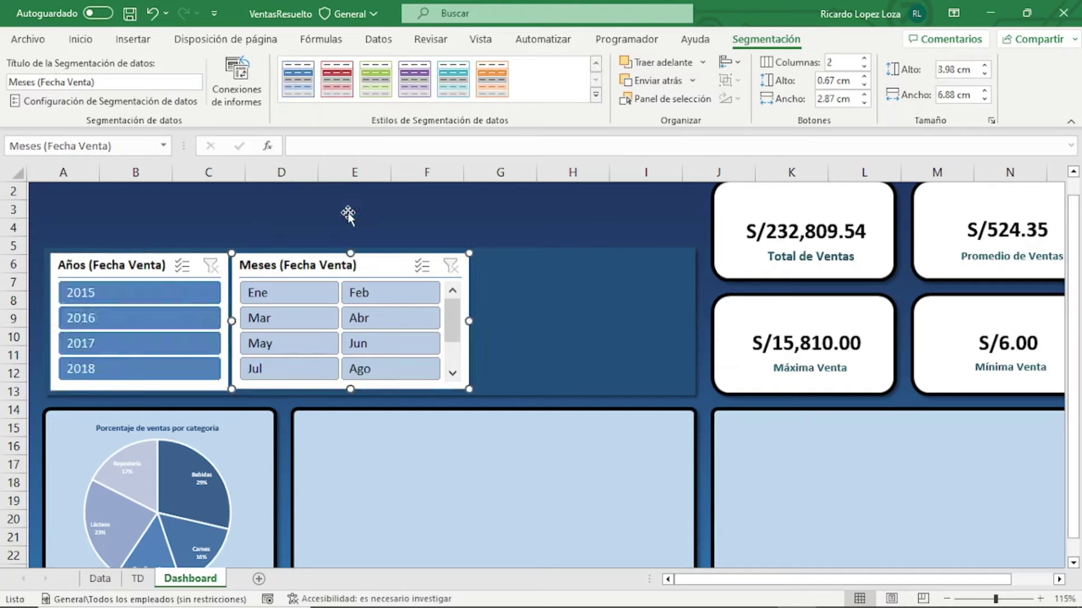
{"action": "left_click", "coordinate": [297, 79]}
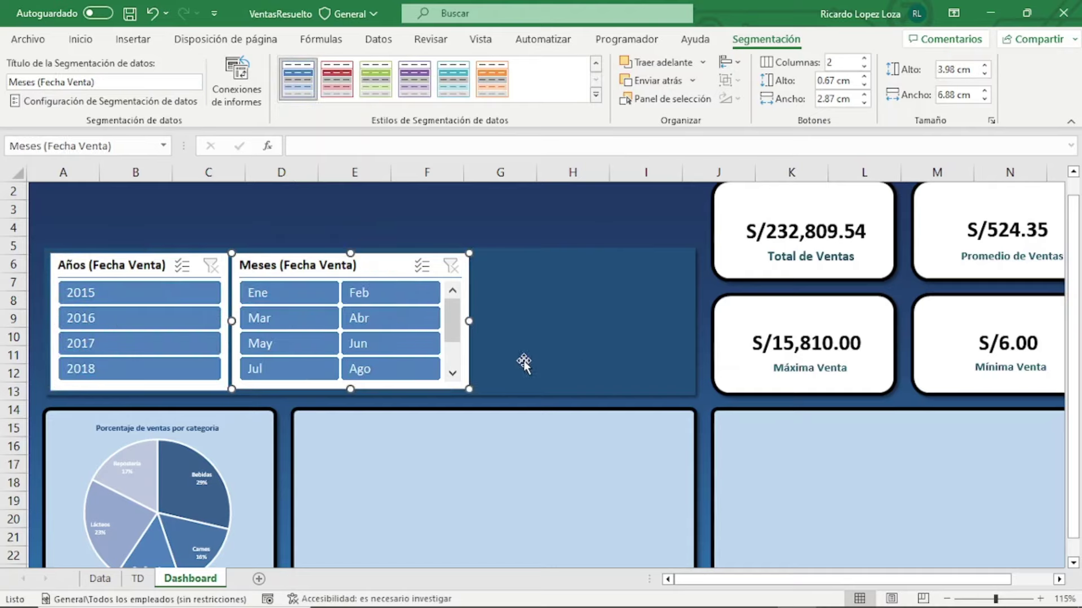
{"action": "left_click", "coordinate": [144, 265]}
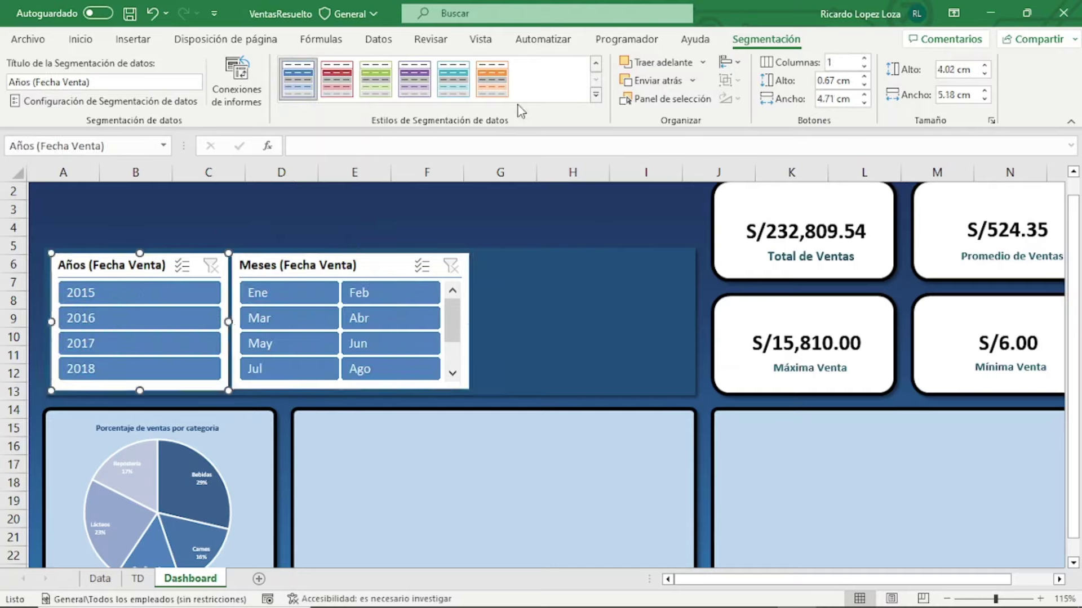
Duplicate the dark blue slicer style as a new style named estiloventas
{"action": "right_click", "coordinate": [300, 87]}
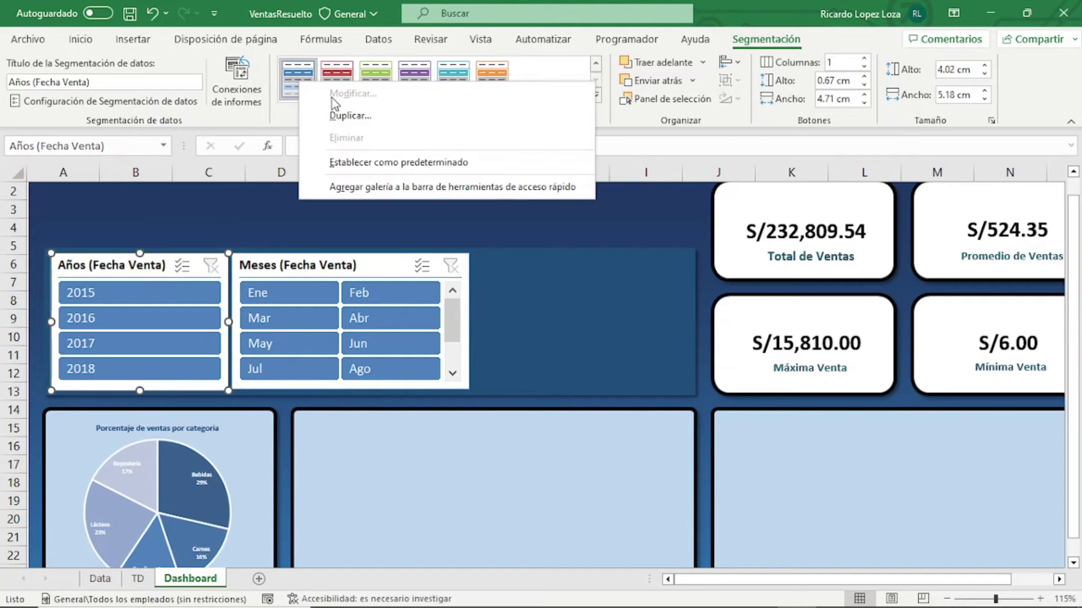
{"action": "left_click", "coordinate": [389, 112]}
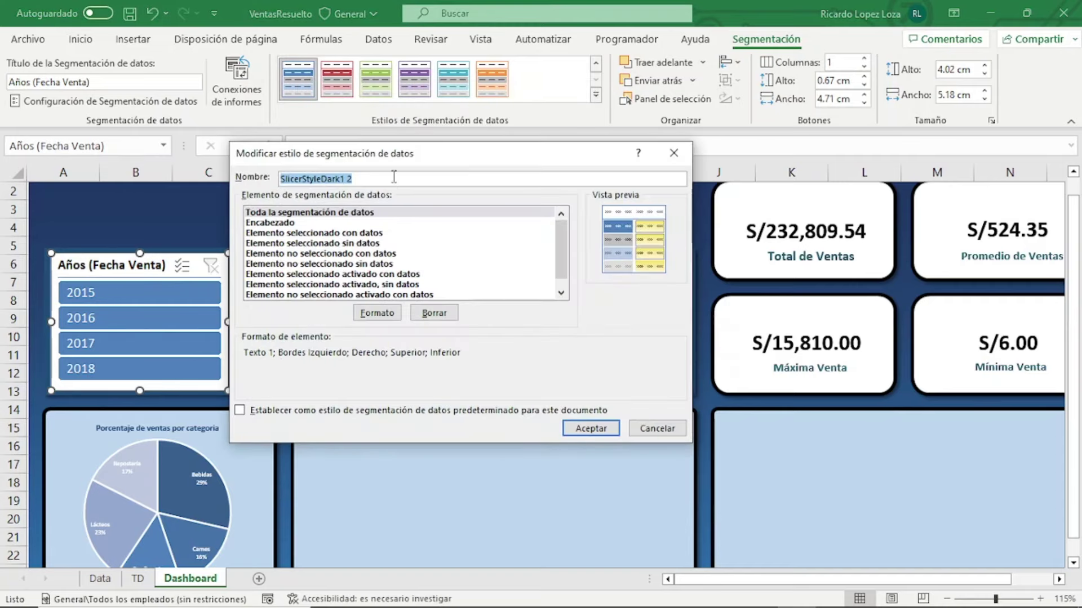
{"action": "type", "text": "estiloventas"}
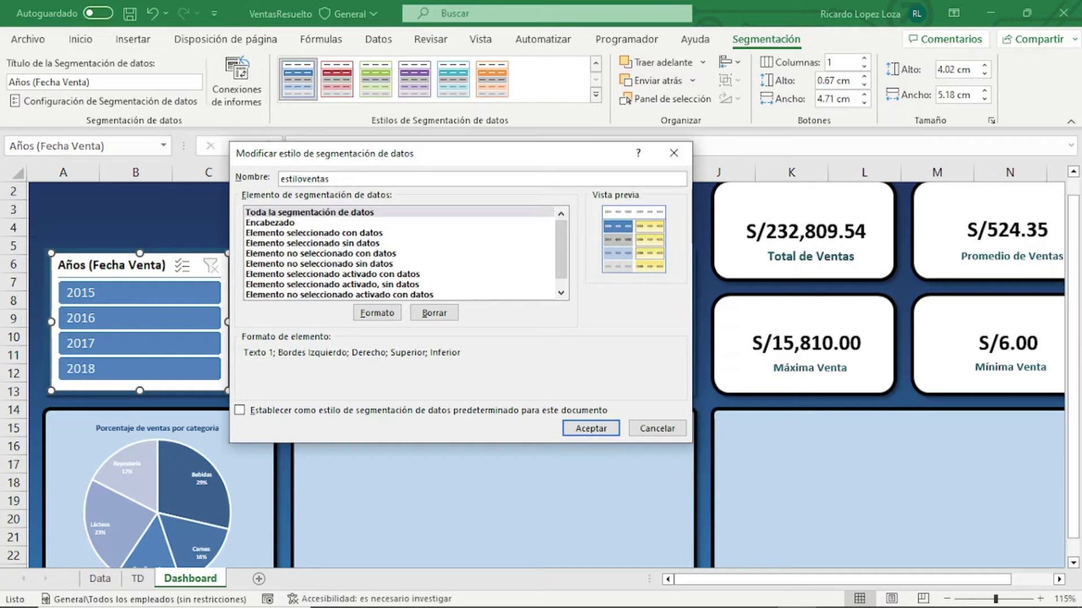
Format estiloventas' whole-slicer element with white font and dark blue fill, and save it
{"action": "left_click", "coordinate": [337, 213]}
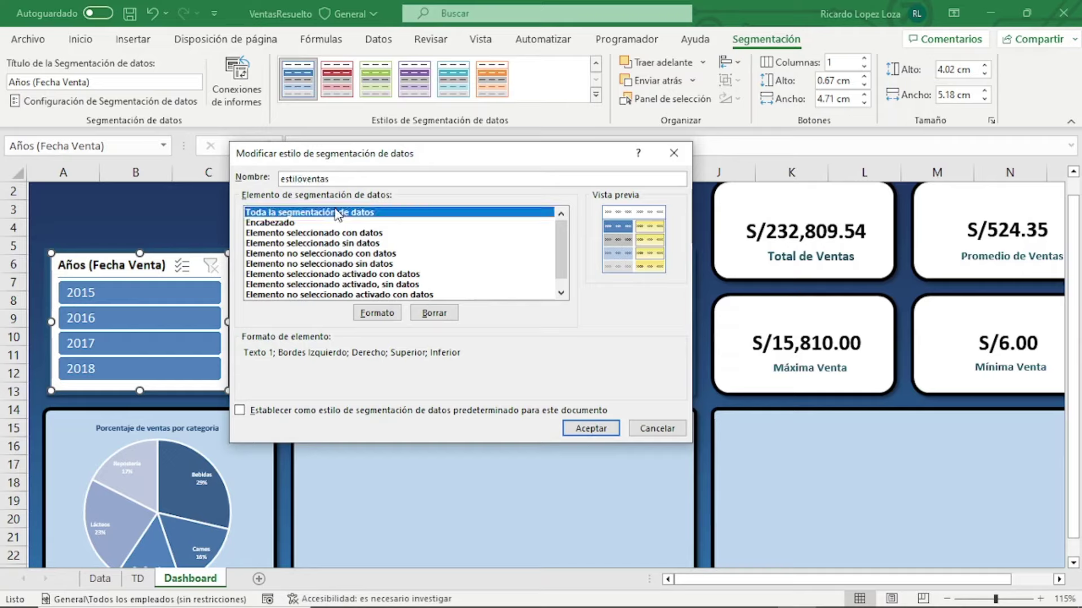
{"action": "left_click", "coordinate": [379, 314]}
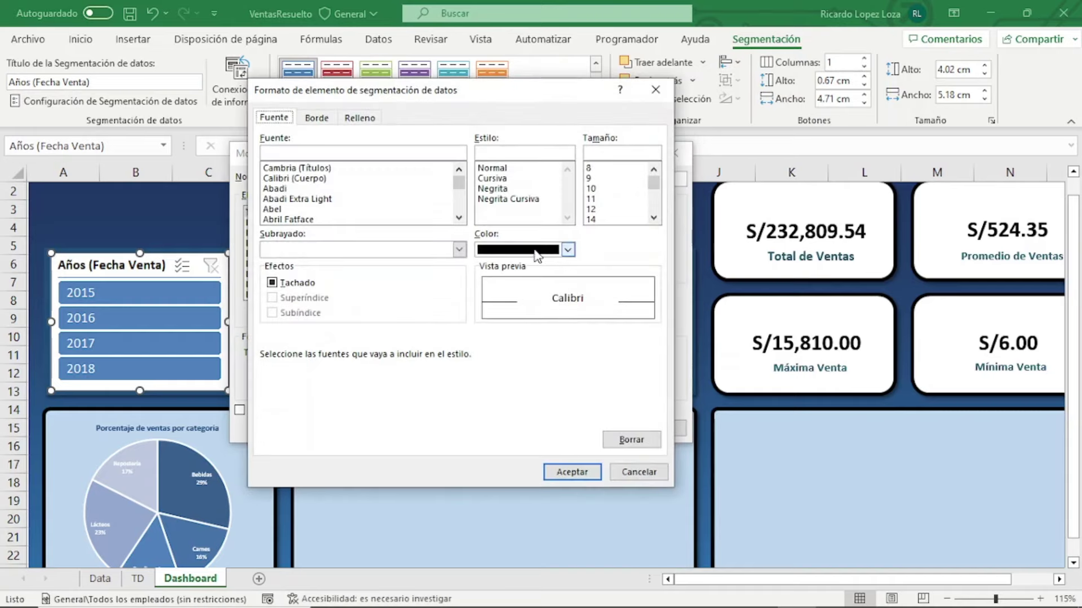
{"action": "left_click", "coordinate": [536, 255]}
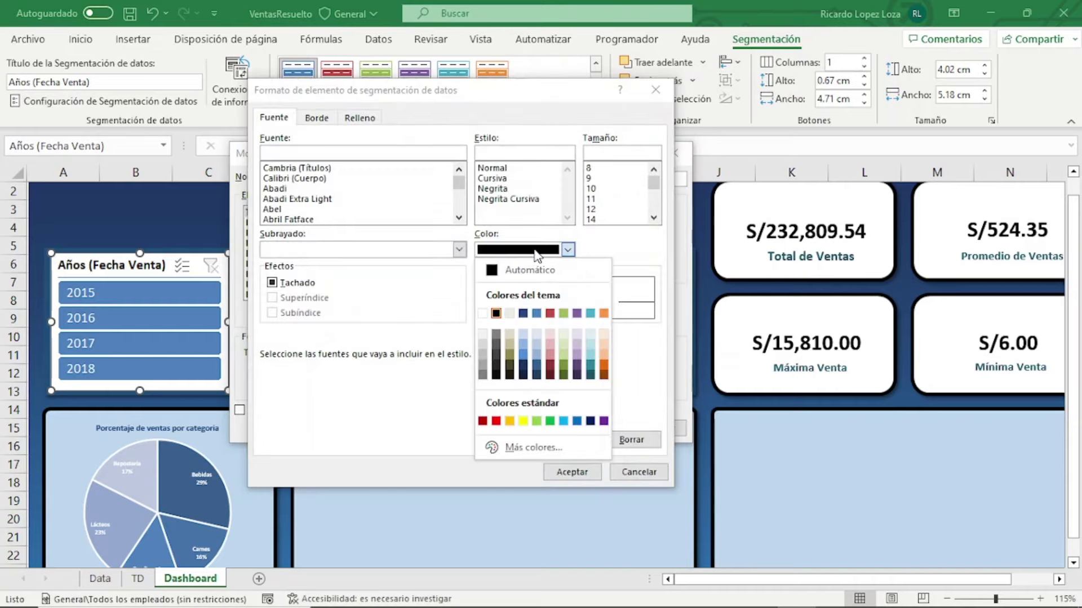
{"action": "left_click", "coordinate": [523, 370]}
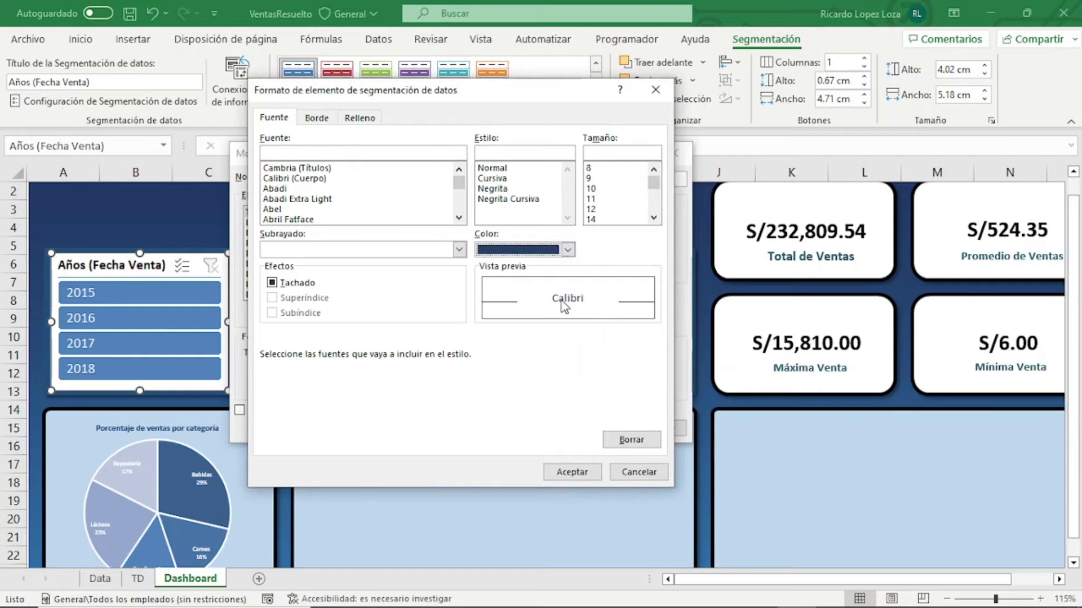
{"action": "left_click", "coordinate": [542, 252]}
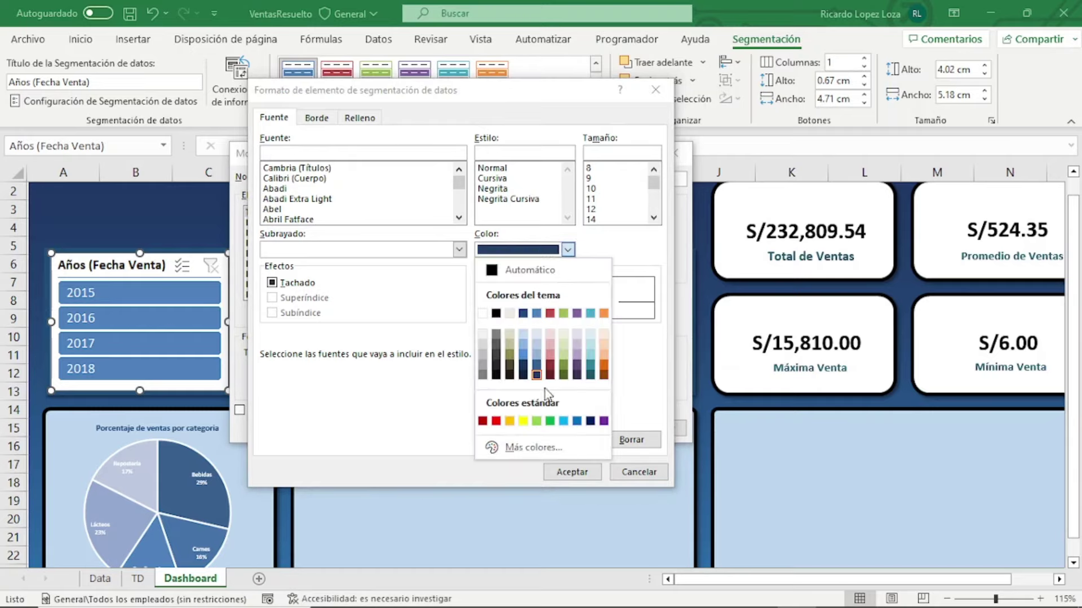
{"action": "left_click", "coordinate": [483, 313]}
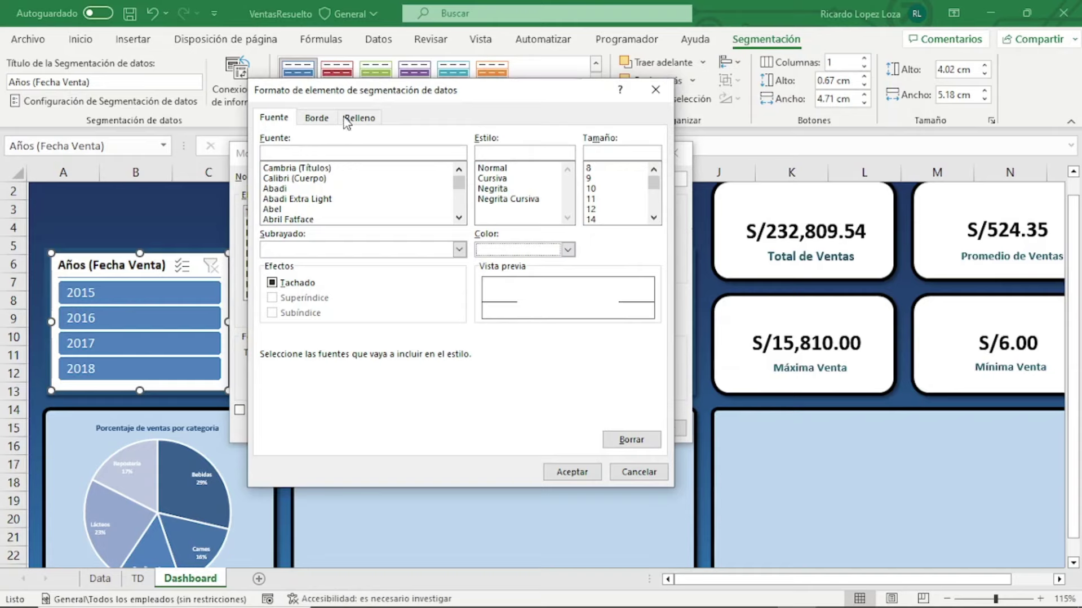
{"action": "left_click", "coordinate": [360, 118]}
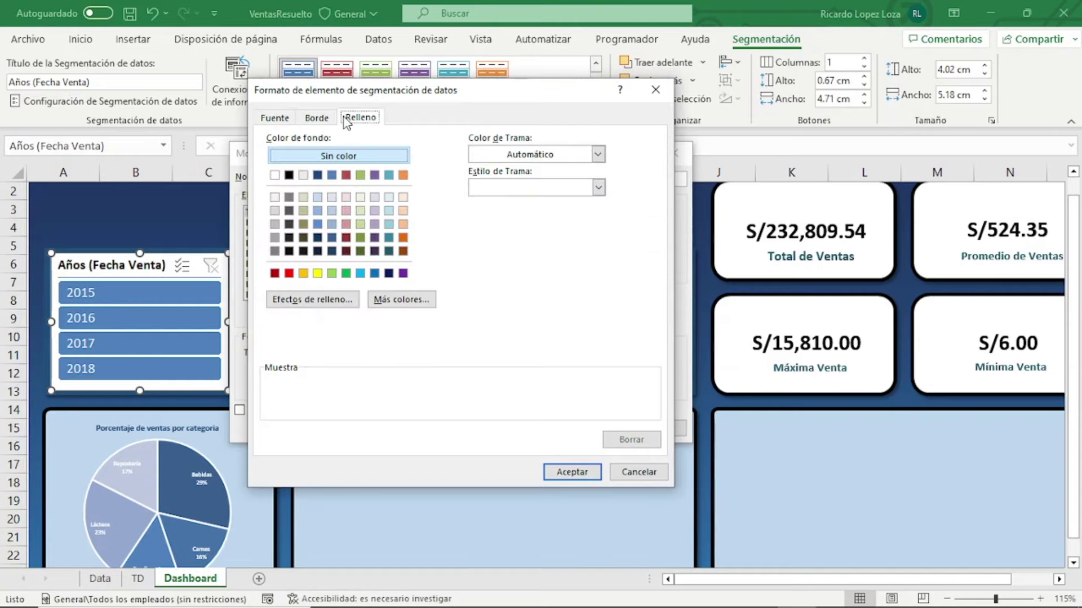
{"action": "left_click", "coordinate": [332, 252]}
{"action": "left_click", "coordinate": [563, 472]}
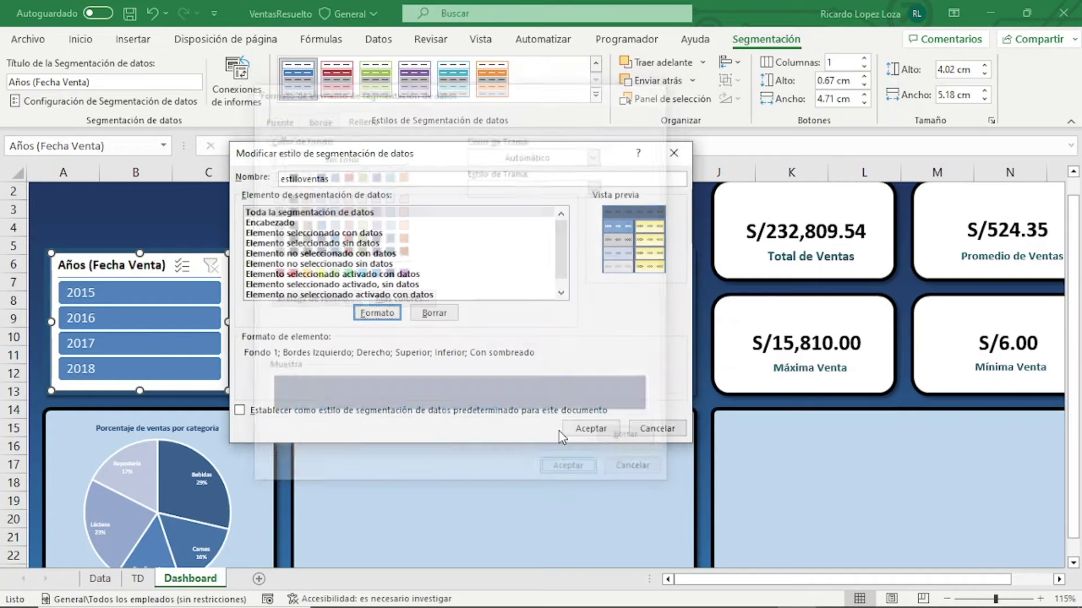
{"action": "left_click", "coordinate": [591, 429]}
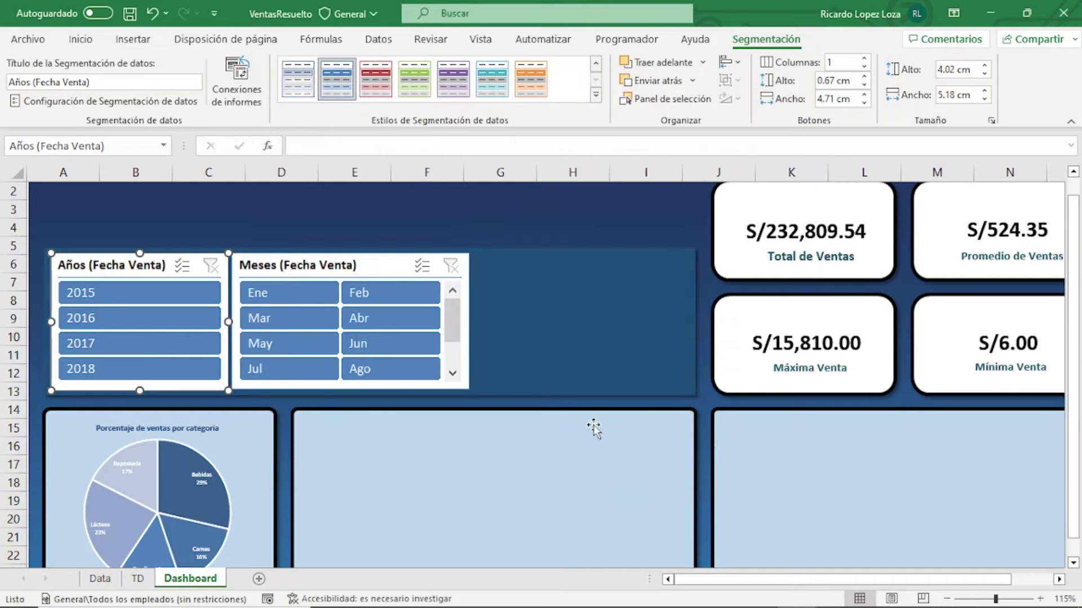
Apply the estiloventas style to both the year and month slicers
{"action": "left_click", "coordinate": [594, 96]}
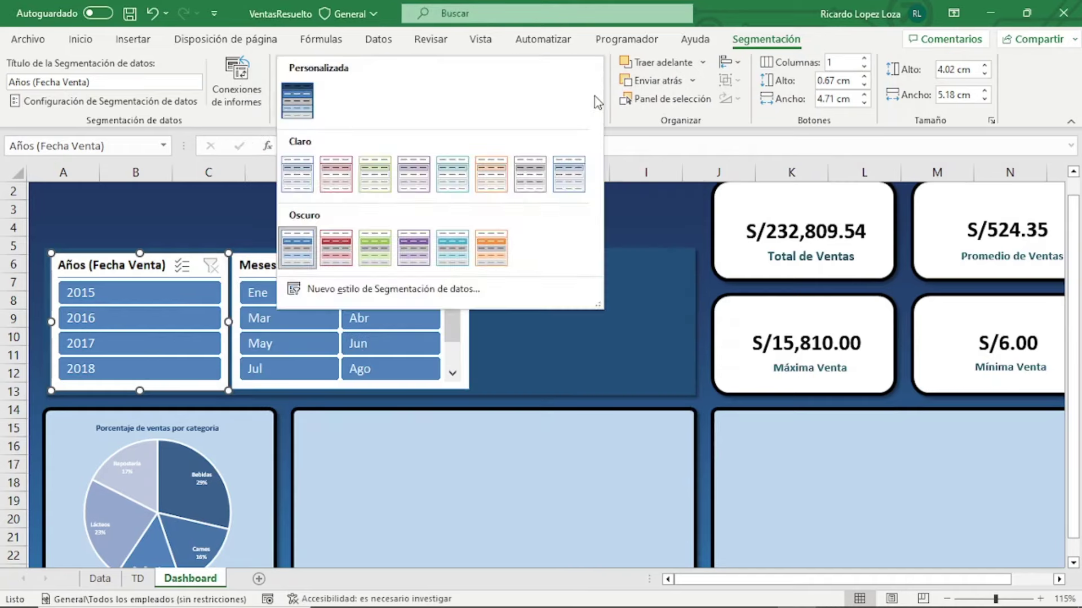
{"action": "left_click", "coordinate": [297, 101]}
{"action": "left_click", "coordinate": [336, 264]}
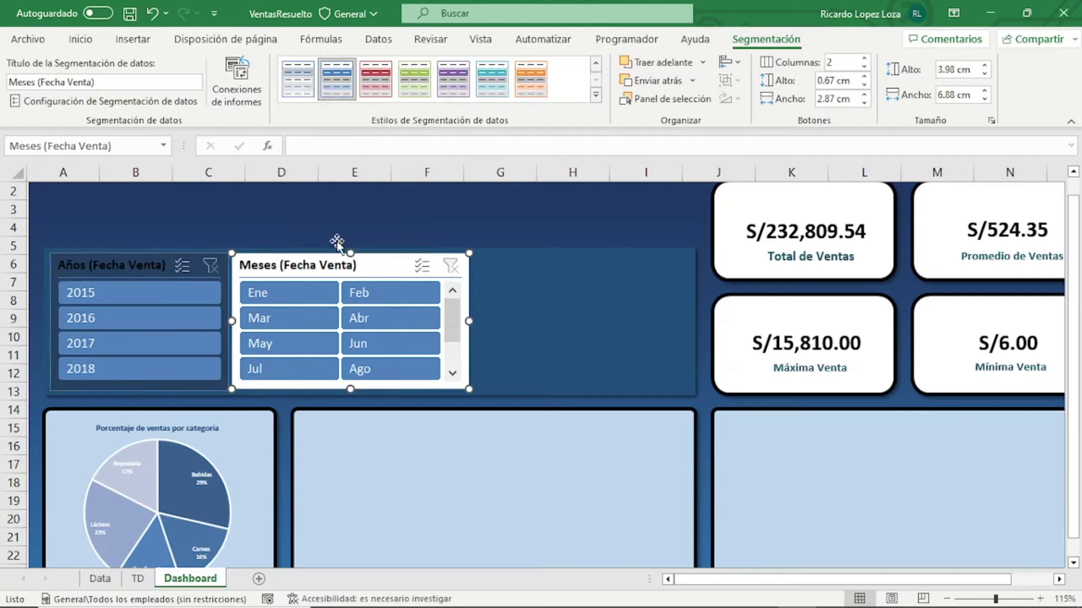
{"action": "left_click", "coordinate": [595, 95]}
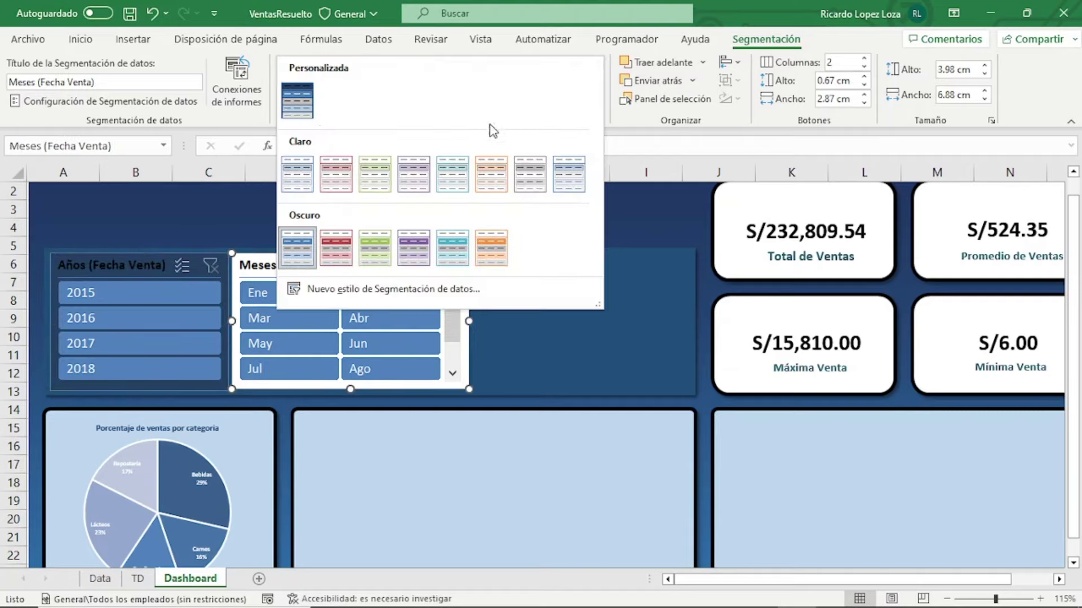
{"action": "left_click", "coordinate": [297, 100]}
{"action": "left_click", "coordinate": [601, 352]}
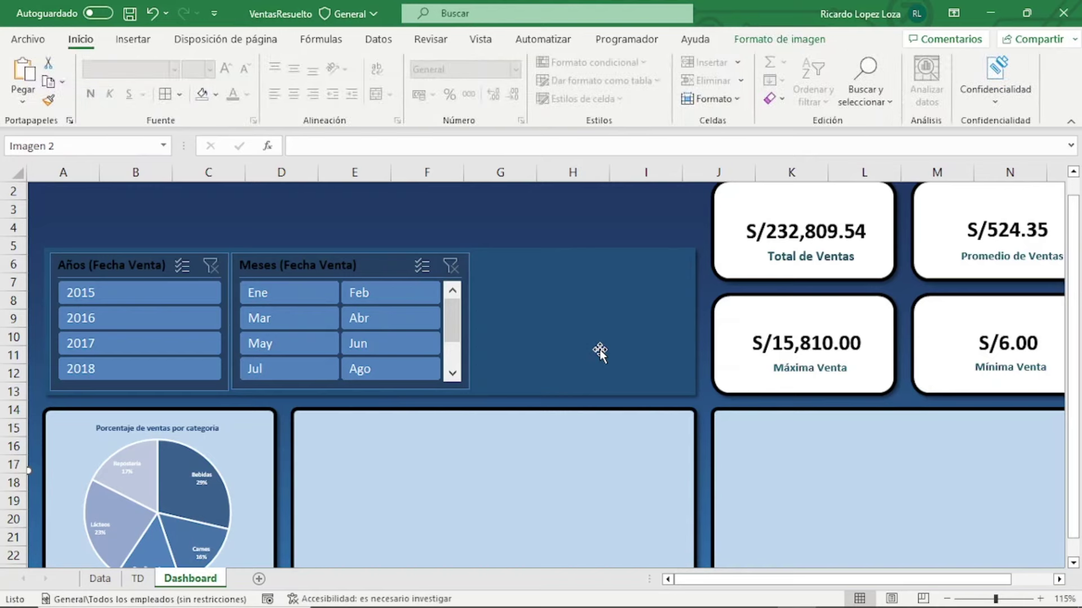
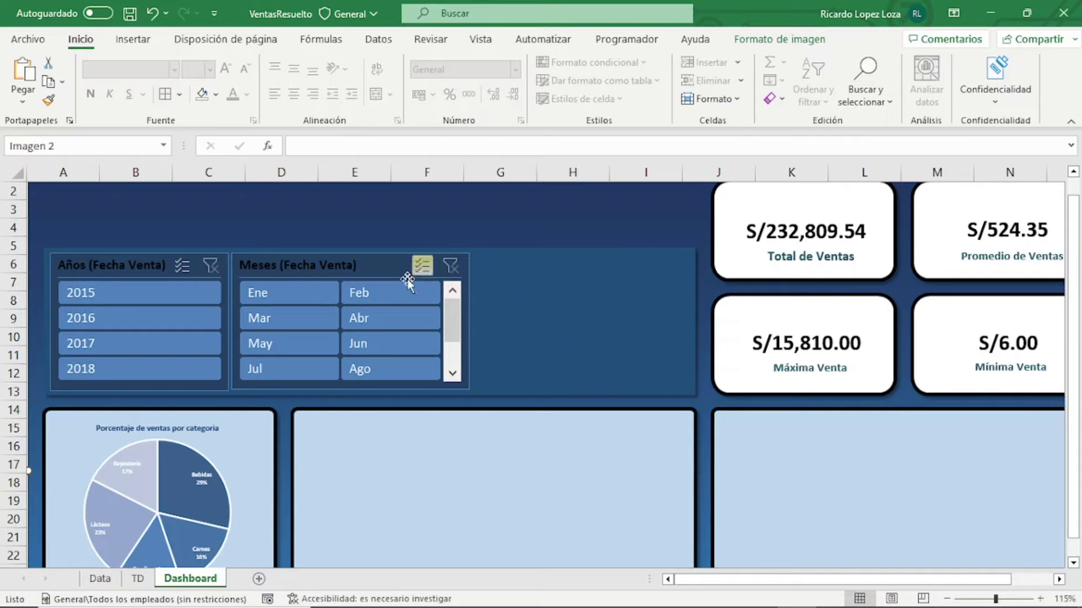
In the estiloventas slicer style, give the header element a light-coloured outline border
{"action": "left_click", "coordinate": [343, 264]}
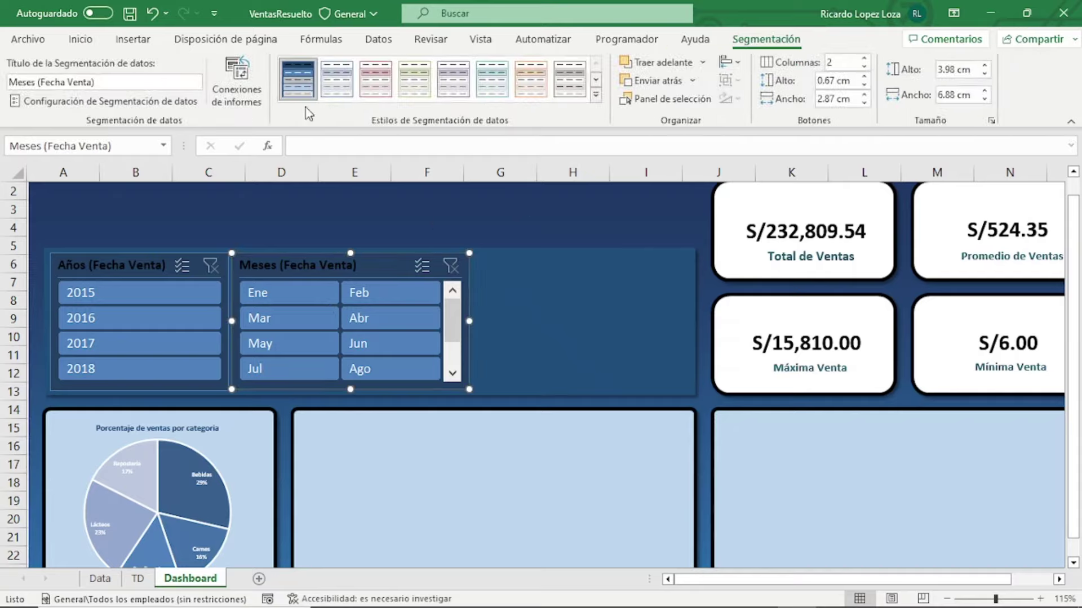
{"action": "right_click", "coordinate": [297, 85]}
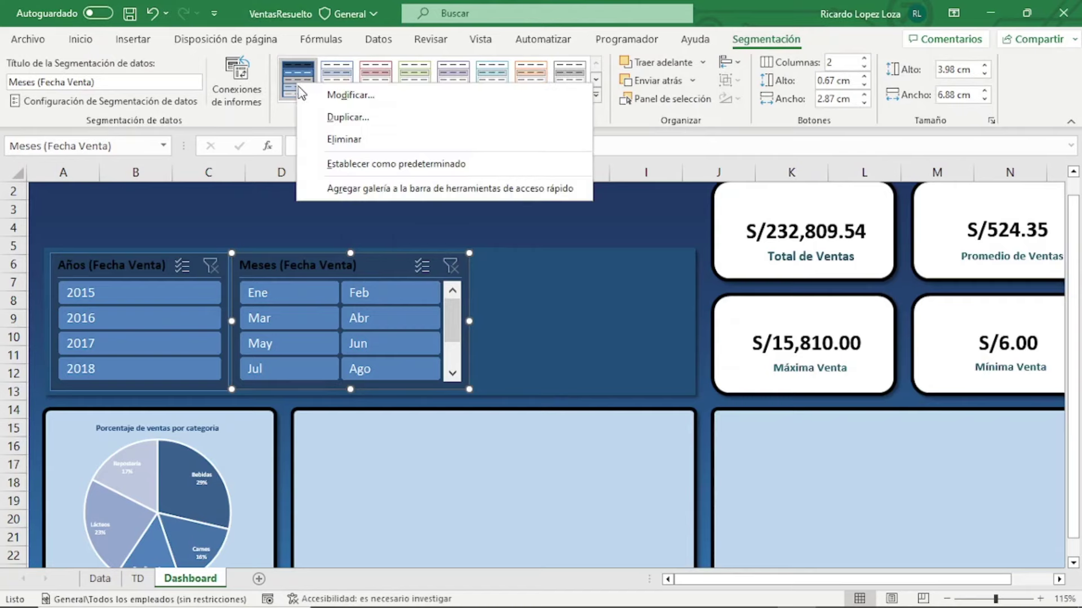
{"action": "left_click", "coordinate": [407, 96]}
{"action": "left_click", "coordinate": [276, 223]}
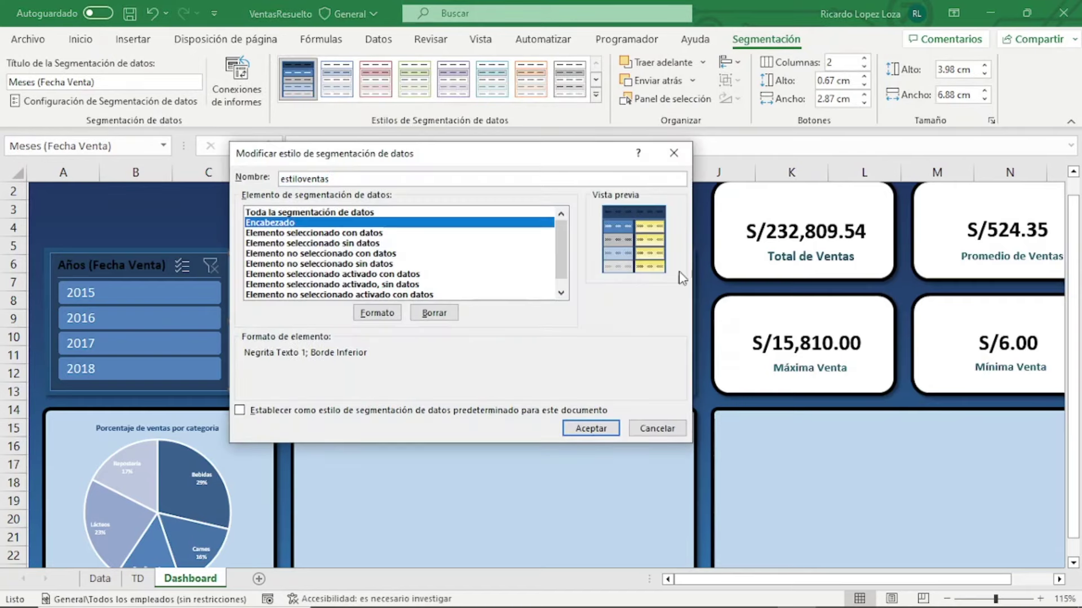
{"action": "left_click", "coordinate": [376, 313]}
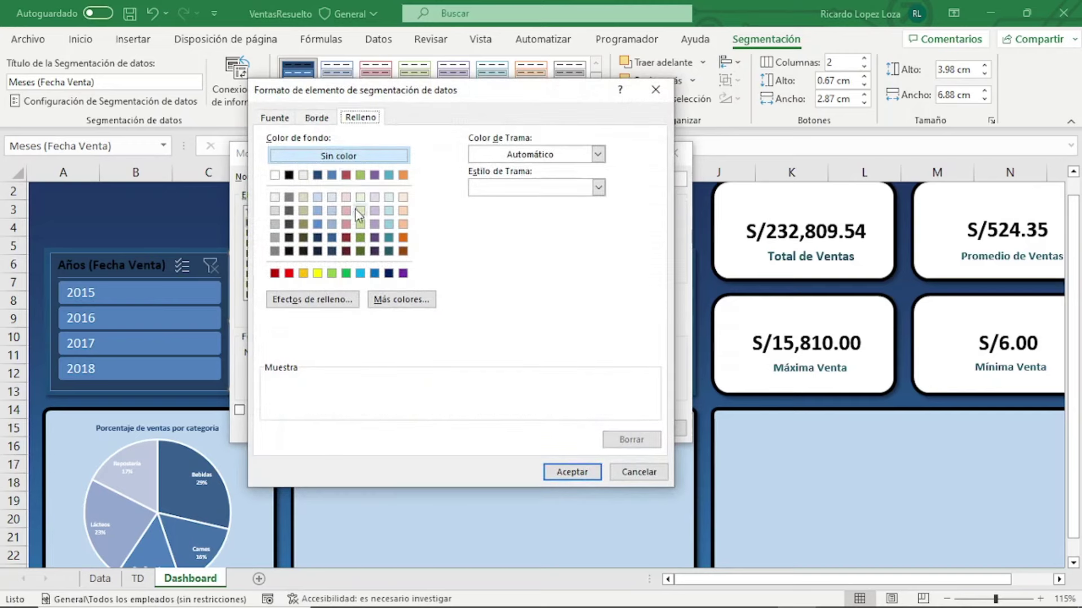
{"action": "left_click", "coordinate": [311, 122]}
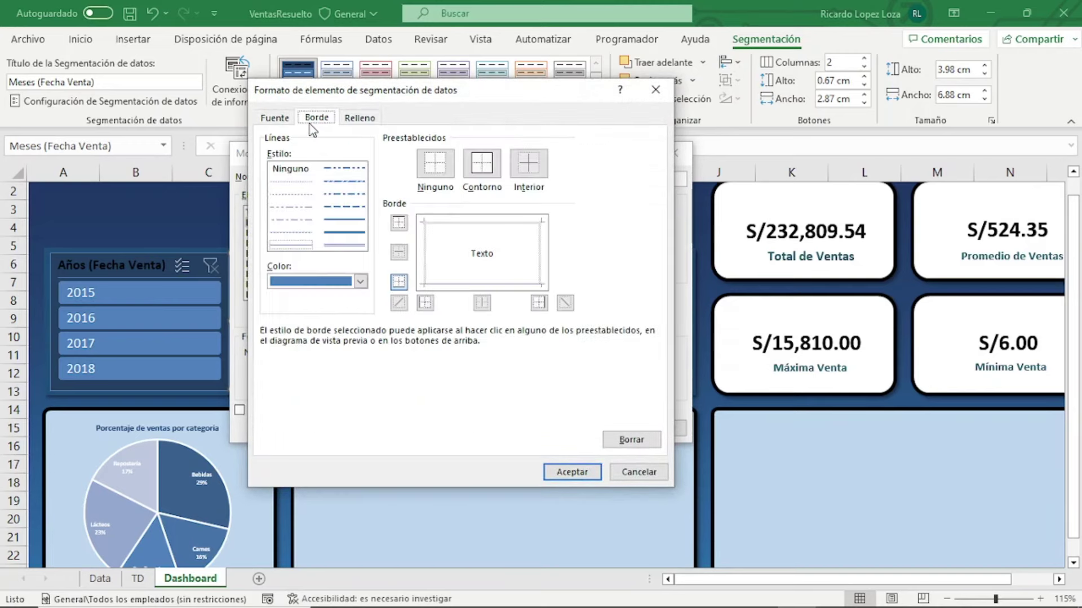
{"action": "left_click", "coordinate": [359, 281]}
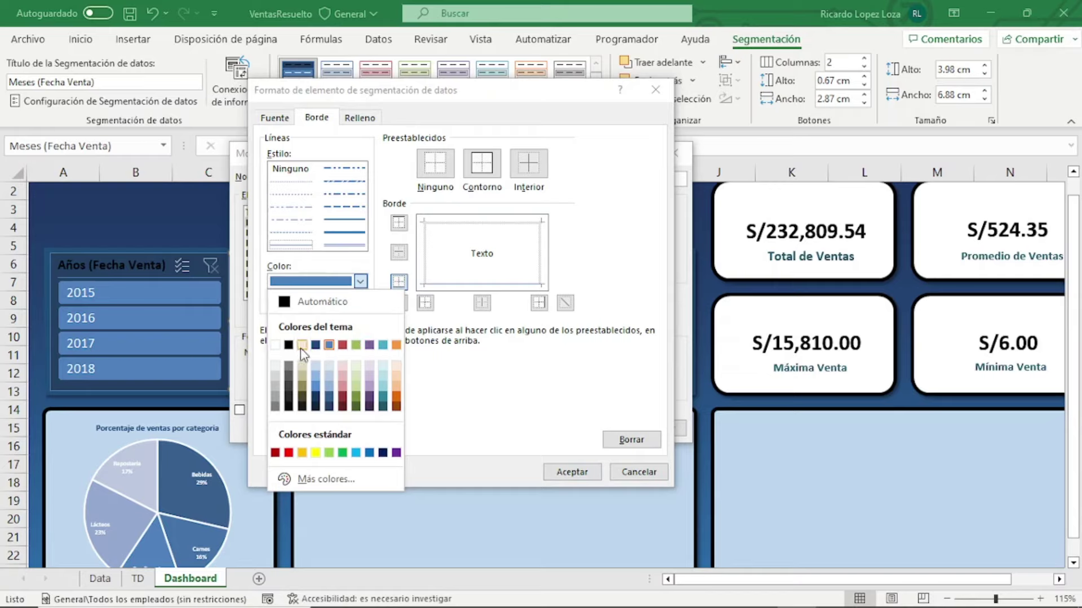
{"action": "left_click", "coordinate": [278, 370]}
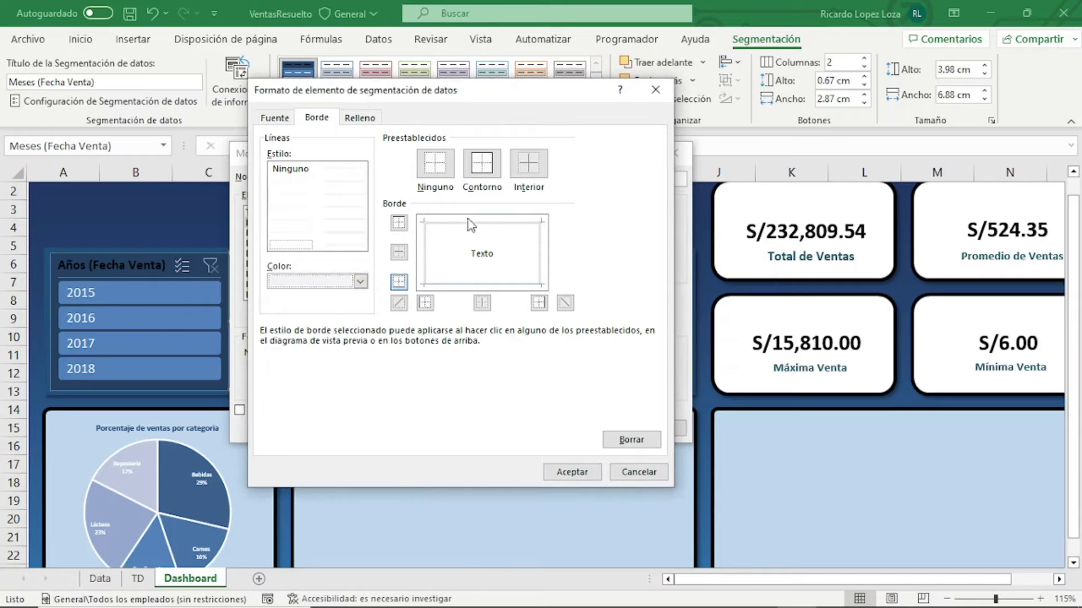
{"action": "left_click", "coordinate": [482, 168]}
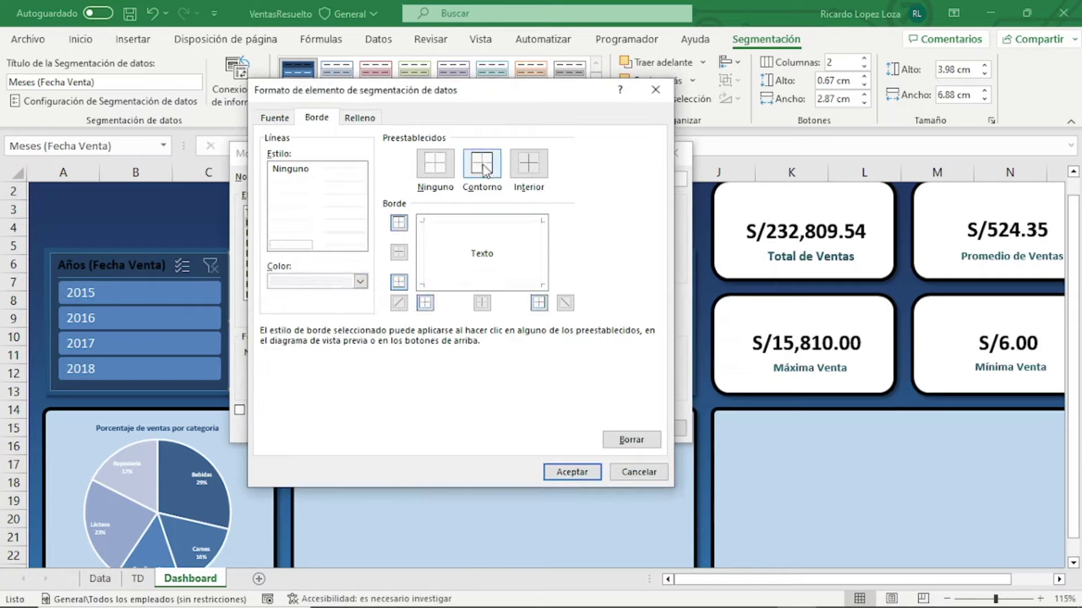
Make the header font bold italic in dark navy and save the modified estiloventas style
{"action": "left_click", "coordinate": [356, 119]}
{"action": "left_click", "coordinate": [267, 119]}
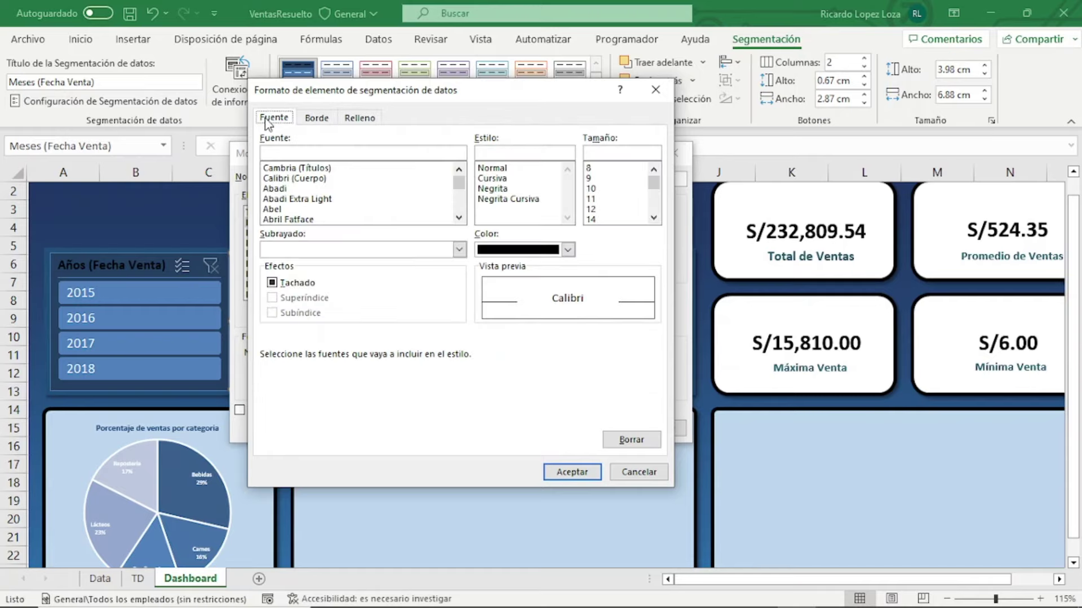
{"action": "left_click", "coordinate": [488, 199]}
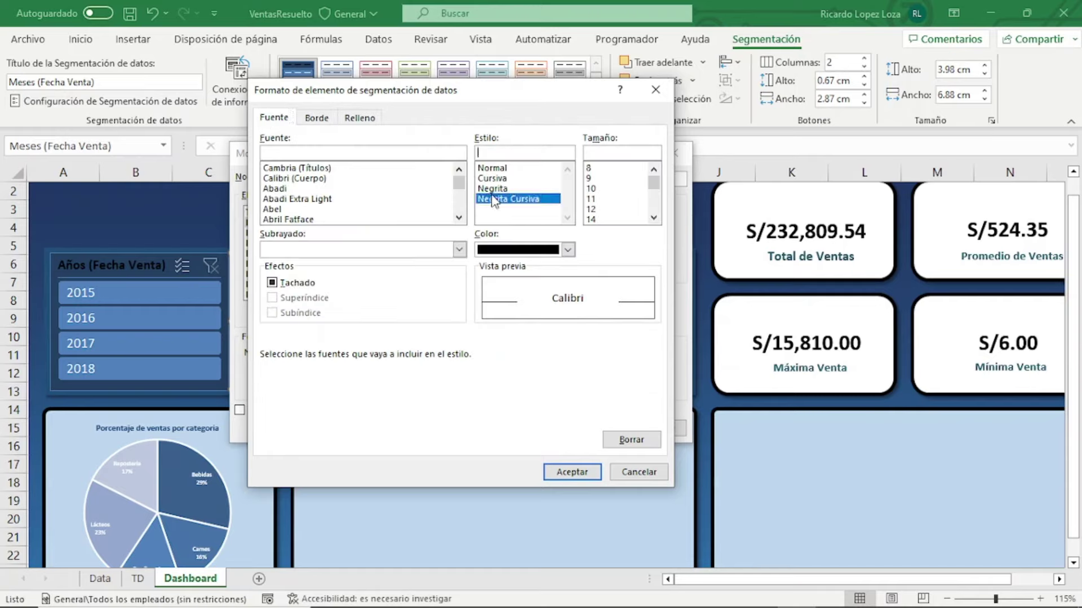
{"action": "left_click", "coordinate": [567, 249]}
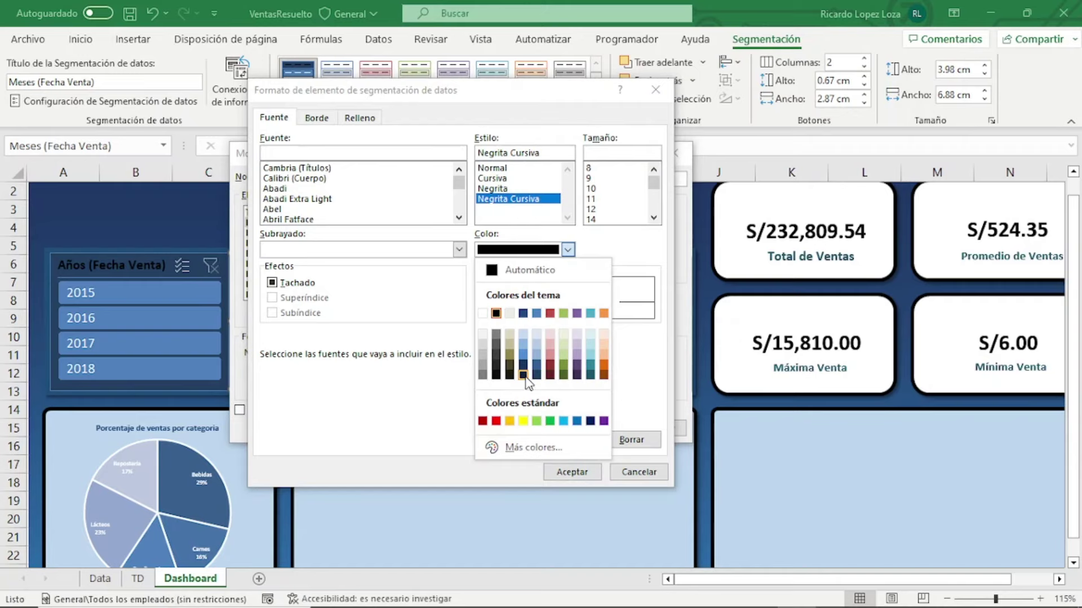
{"action": "left_click", "coordinate": [523, 376]}
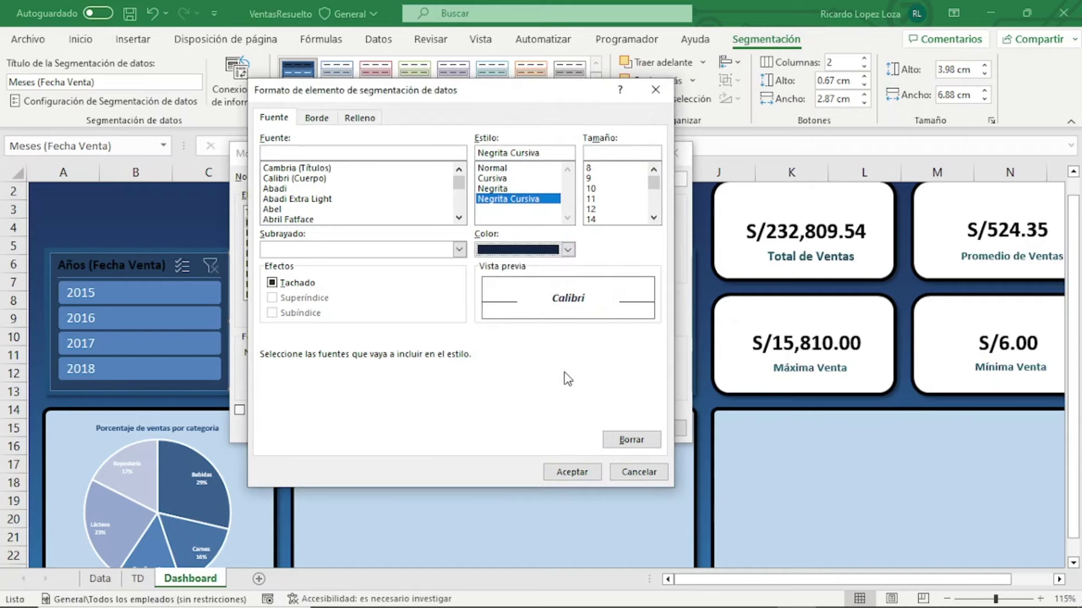
{"action": "left_click", "coordinate": [562, 471]}
{"action": "left_click", "coordinate": [602, 432]}
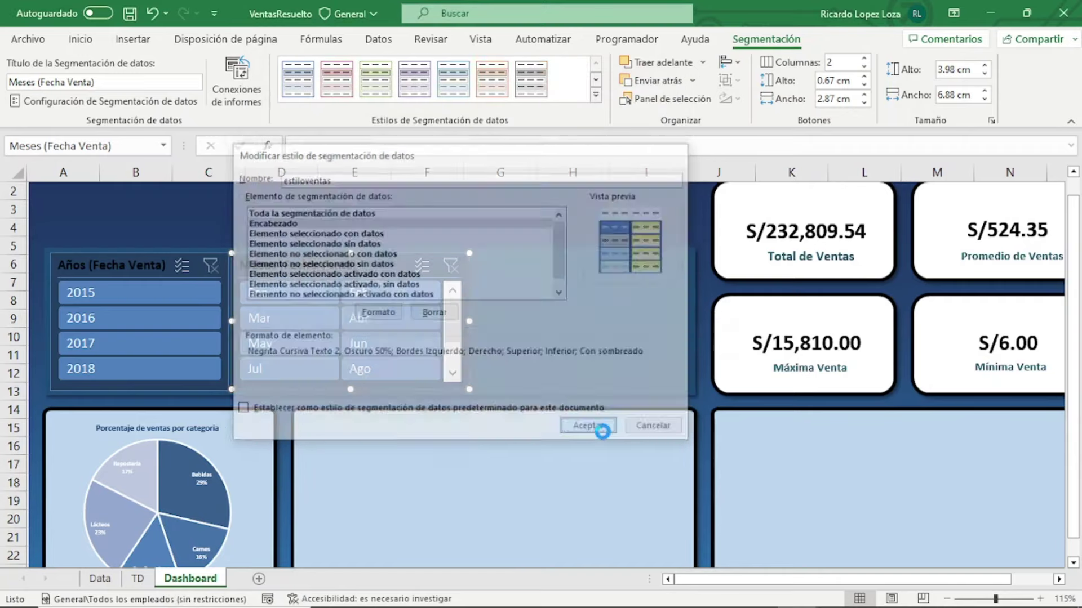
{"action": "left_click", "coordinate": [552, 337]}
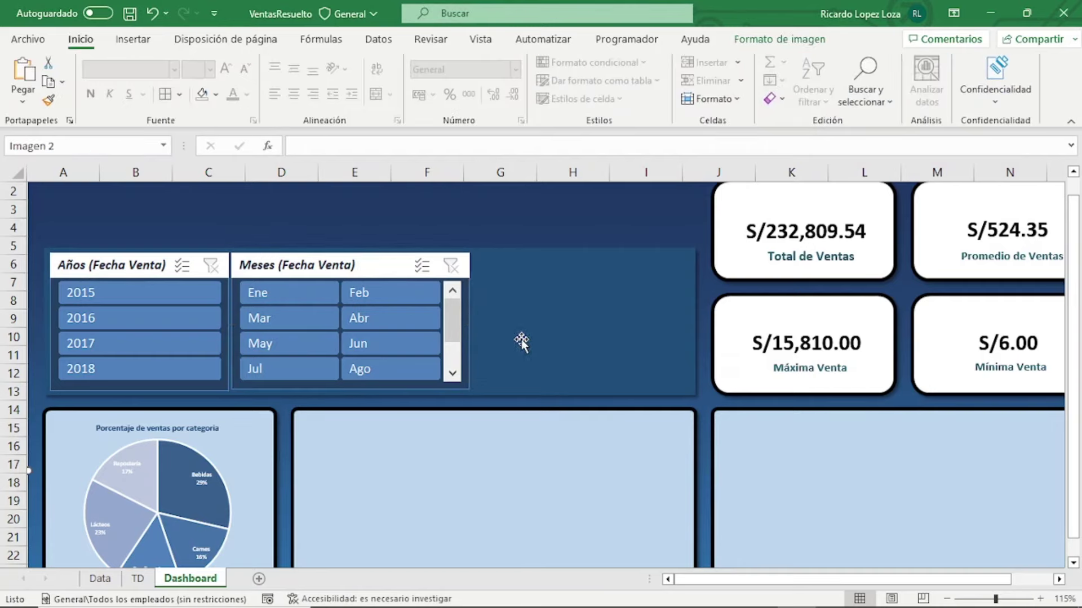
Filter the dashboard to March and a couple of other months, then clear the Meses filter
{"action": "left_click", "coordinate": [282, 313]}
{"action": "left_click", "coordinate": [365, 317]}
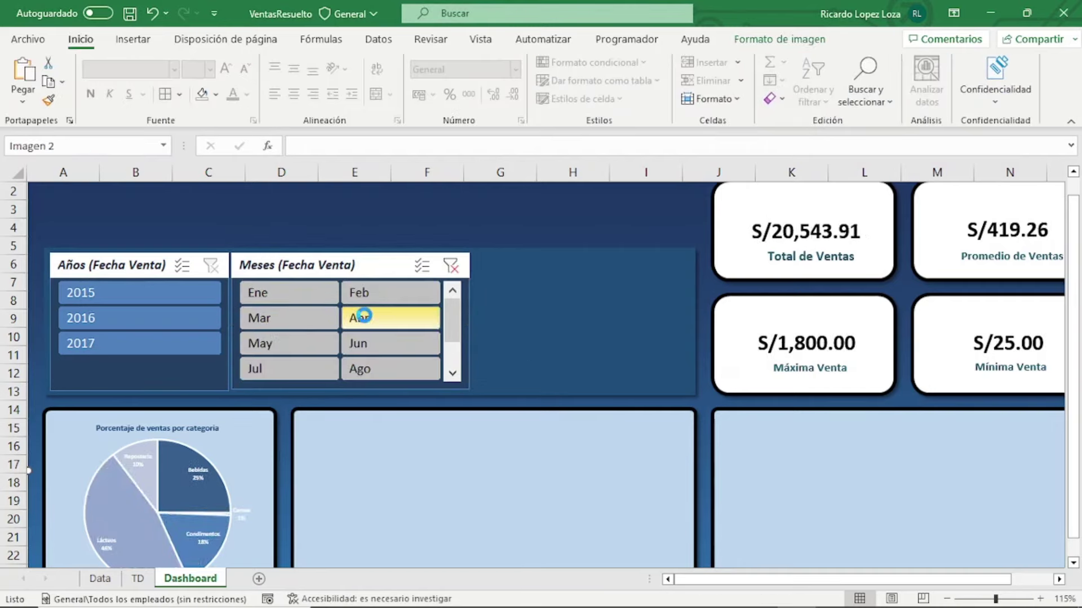
{"action": "left_click", "coordinate": [366, 293]}
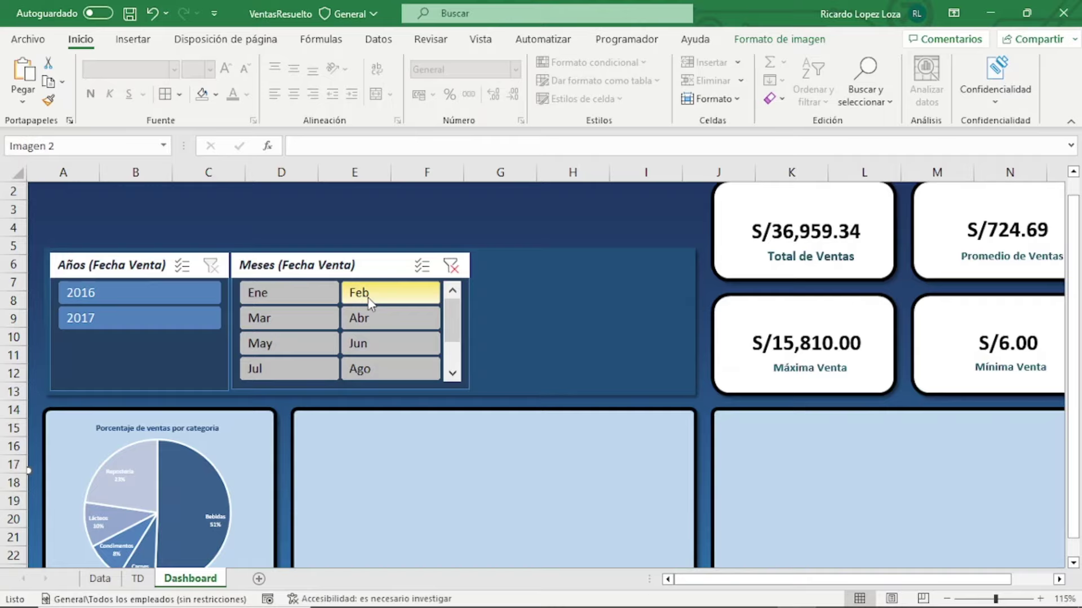
{"action": "left_click", "coordinate": [451, 265]}
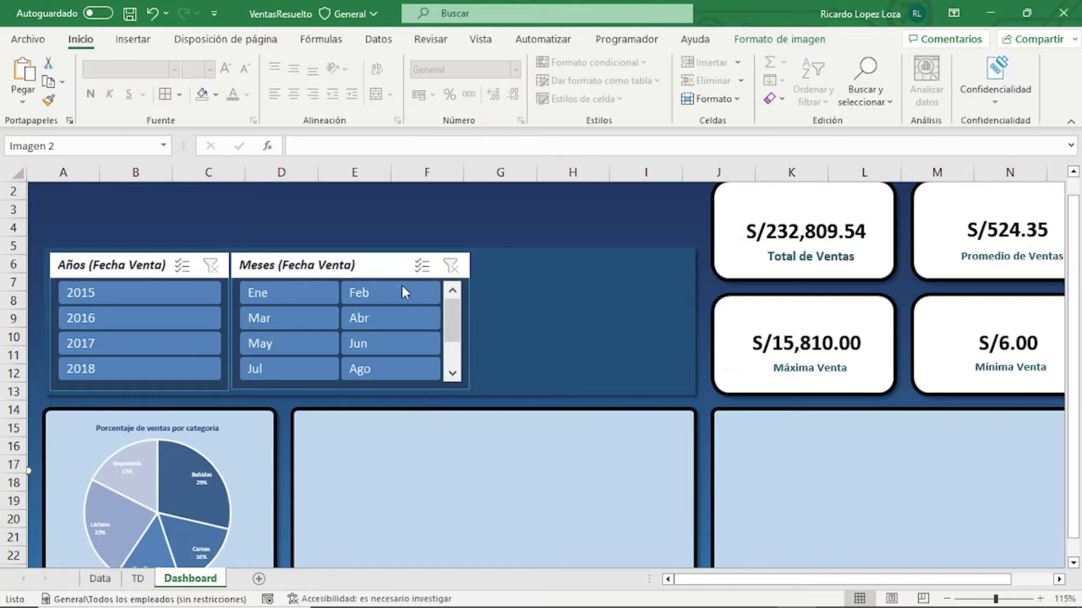
Filter to 2016, try single months, clear the Meses filter, and reselect the Meses slicer
{"action": "left_click", "coordinate": [158, 318]}
{"action": "left_click", "coordinate": [324, 319]}
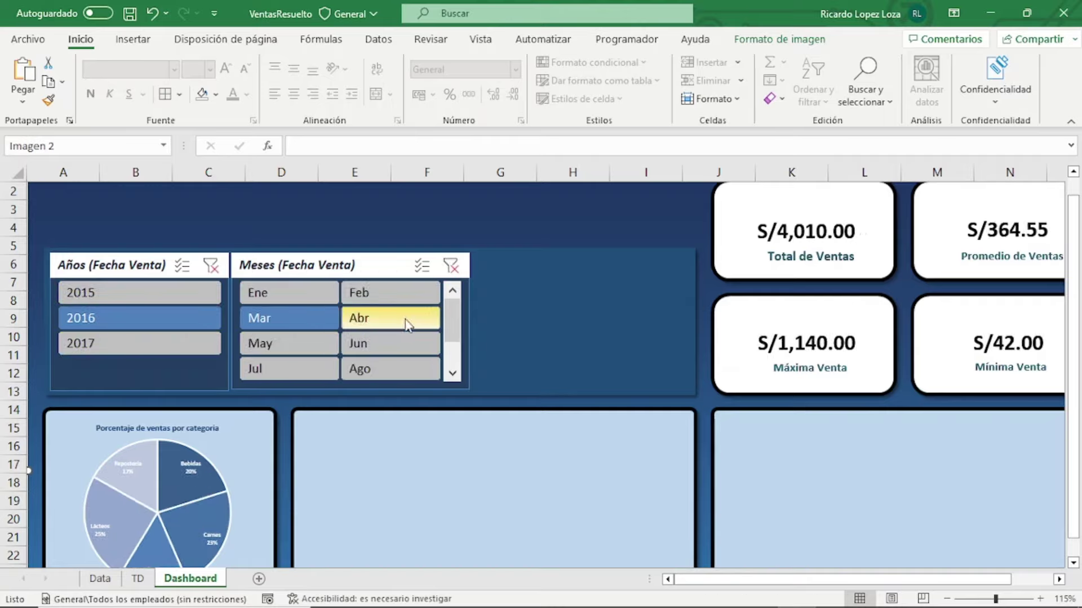
{"action": "left_click", "coordinate": [397, 317]}
{"action": "left_click", "coordinate": [396, 345]}
{"action": "left_click", "coordinate": [451, 267]}
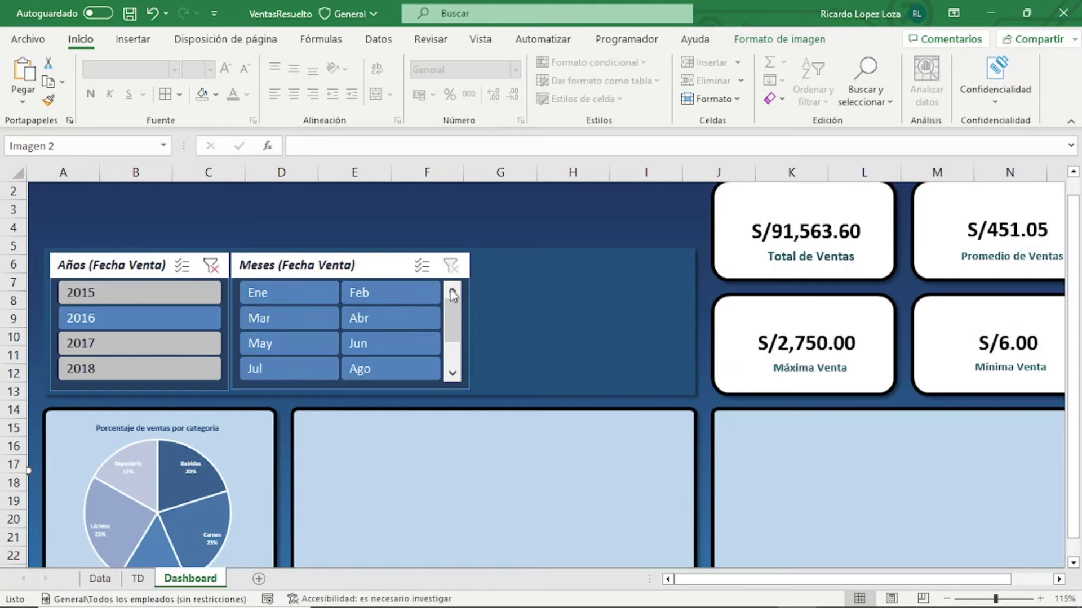
{"action": "left_click", "coordinate": [791, 42]}
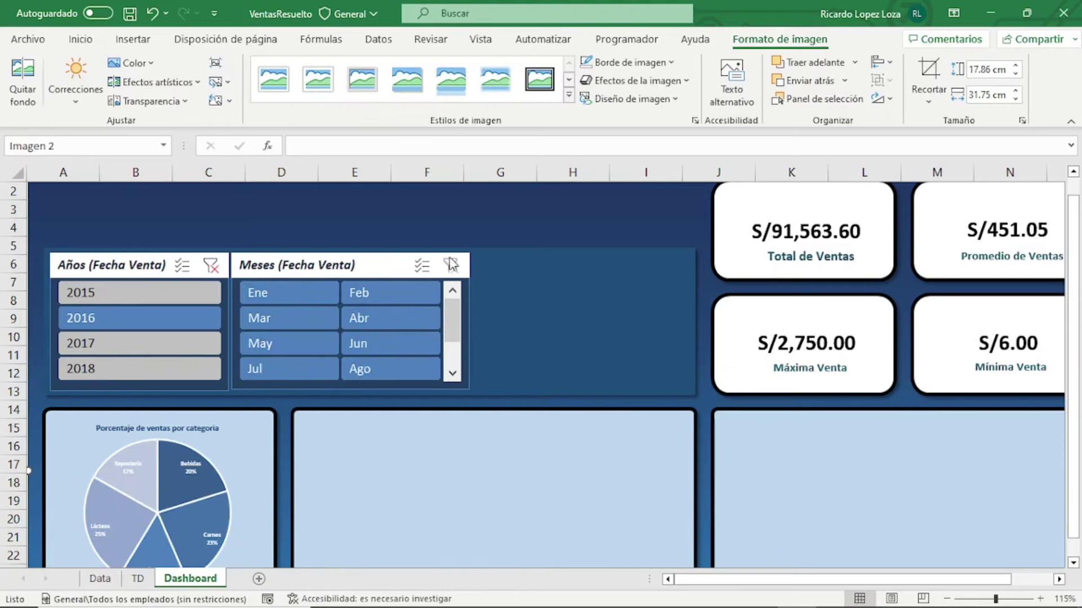
{"action": "left_click", "coordinate": [366, 265]}
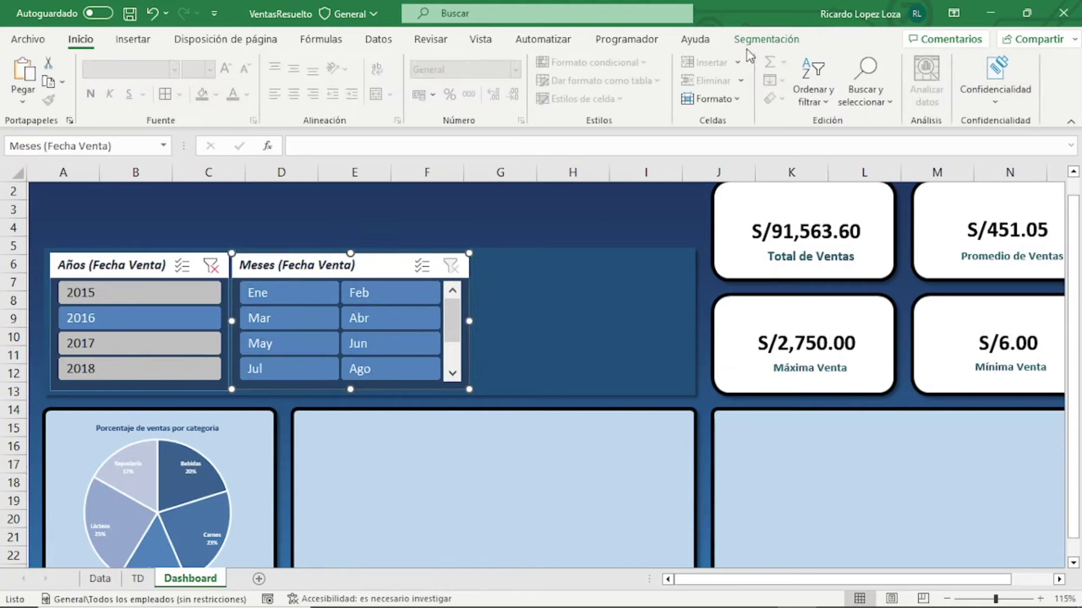
{"action": "left_click", "coordinate": [767, 39]}
Reopen the estiloventas style editor and pick its whole-slicer element
{"action": "left_click", "coordinate": [595, 96]}
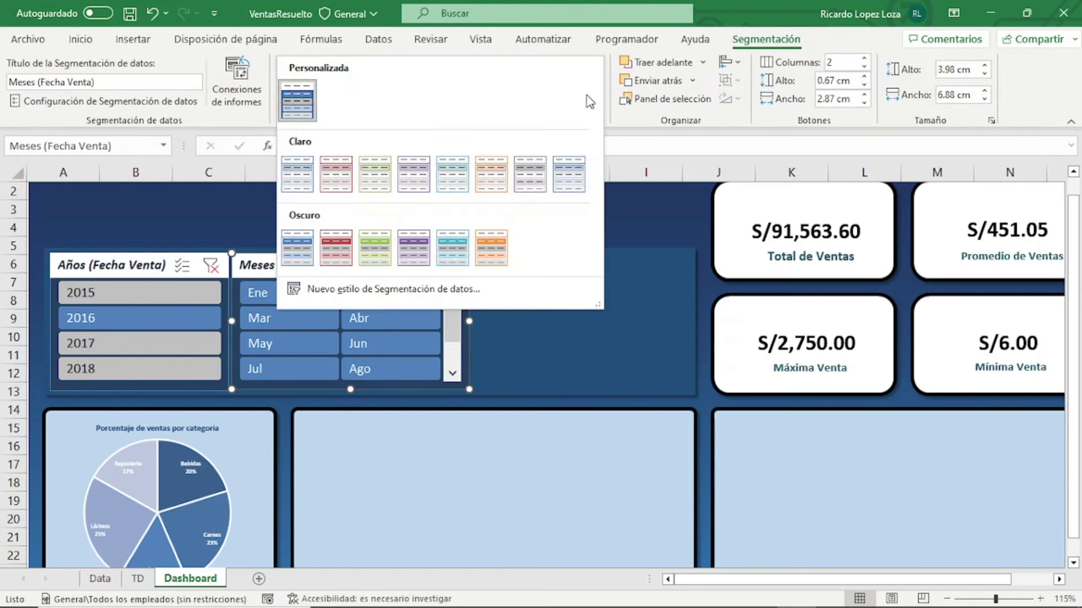
{"action": "right_click", "coordinate": [288, 104]}
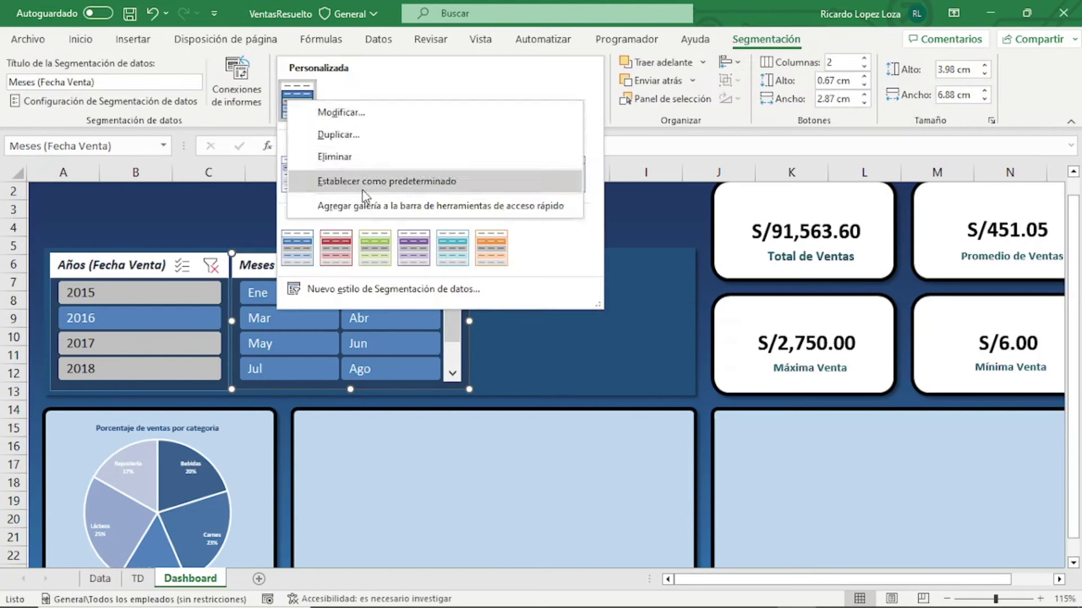
{"action": "key", "text": "Escape"}
{"action": "key", "text": "Escape"}
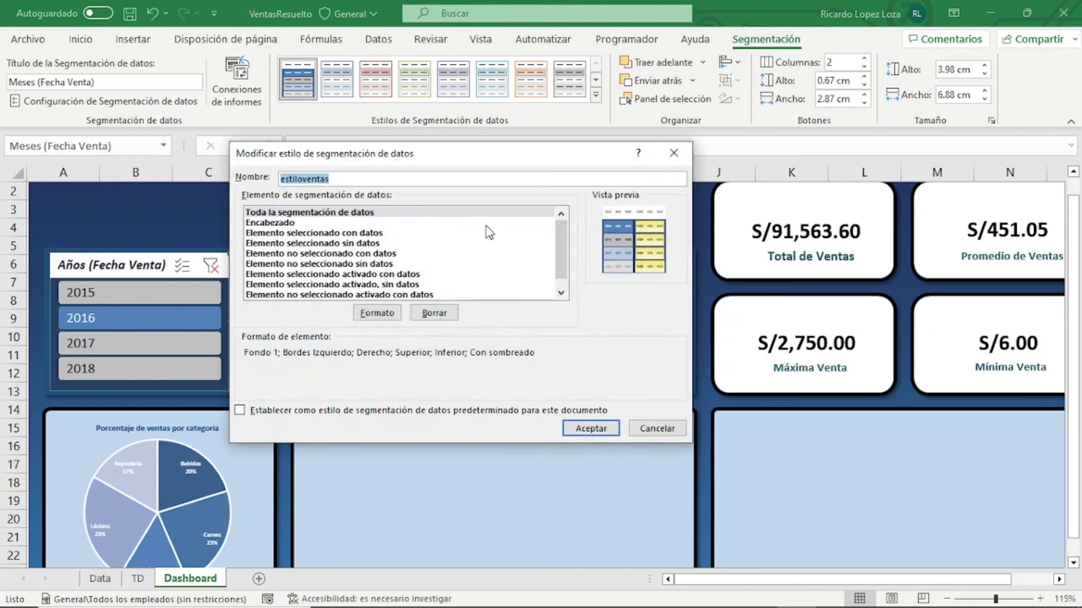
{"action": "left_click_drag", "start_coordinate": [382, 145], "coordinate": [583, 96]}
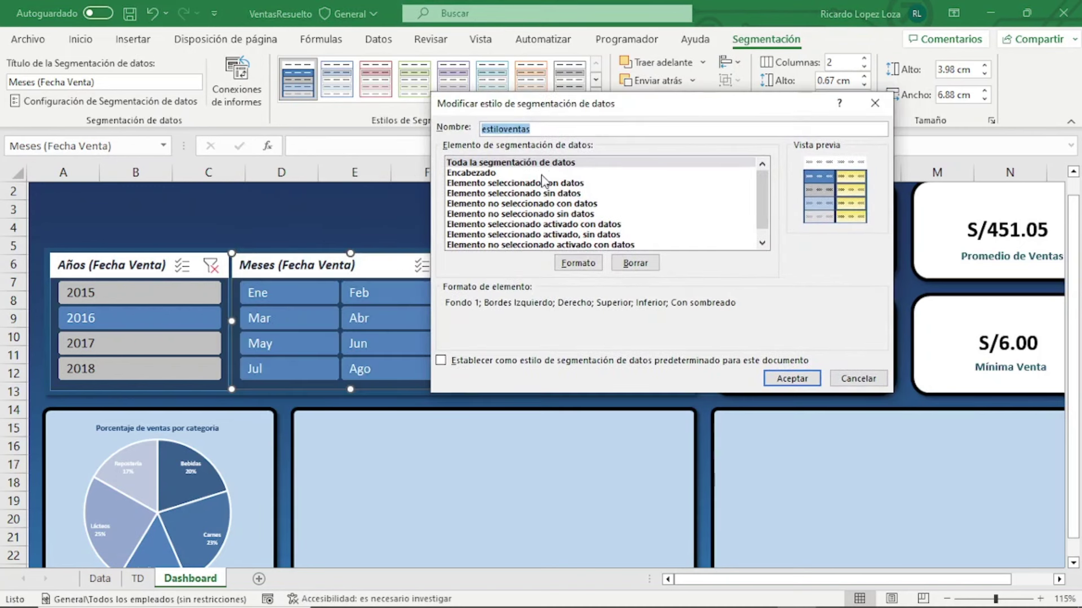
{"action": "left_click", "coordinate": [535, 185]}
{"action": "left_click", "coordinate": [521, 174]}
{"action": "left_click", "coordinate": [525, 161]}
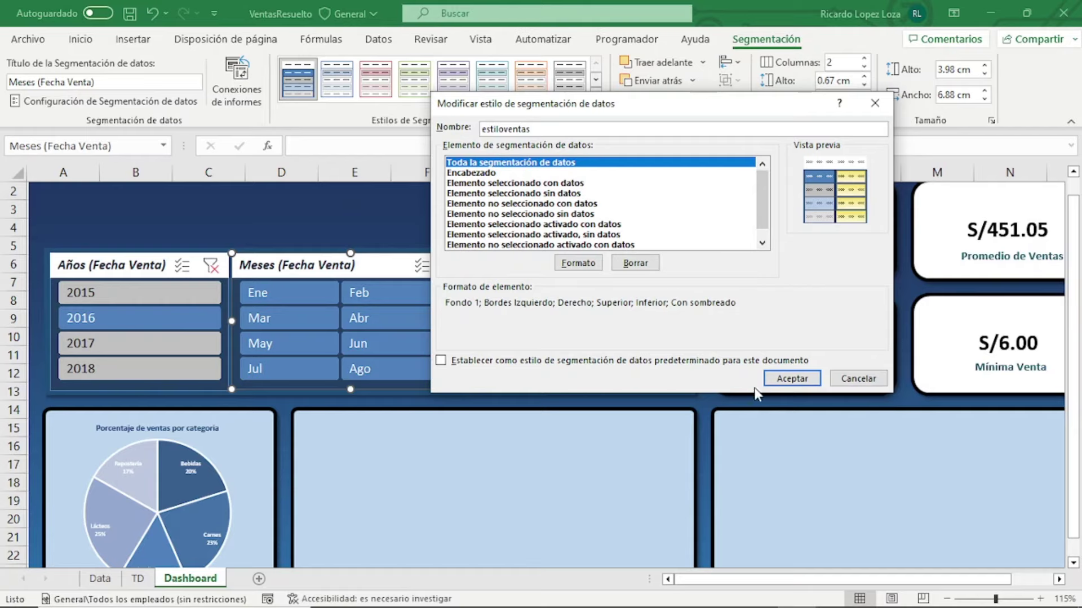
Give the whole slicer a dark navy background fill and save the style
{"action": "left_click", "coordinate": [589, 263]}
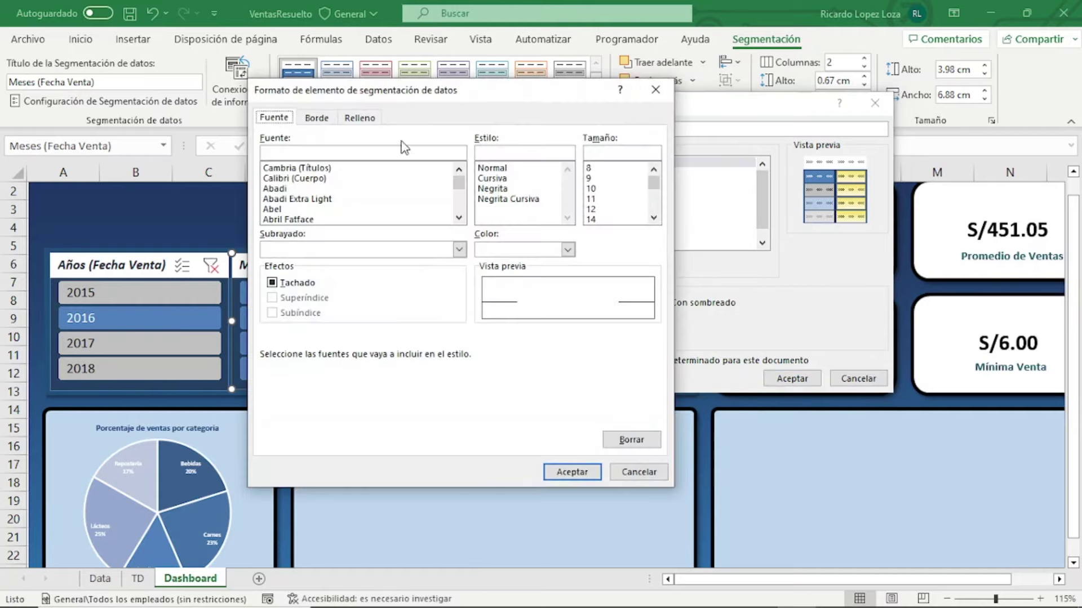
{"action": "left_click", "coordinate": [361, 118]}
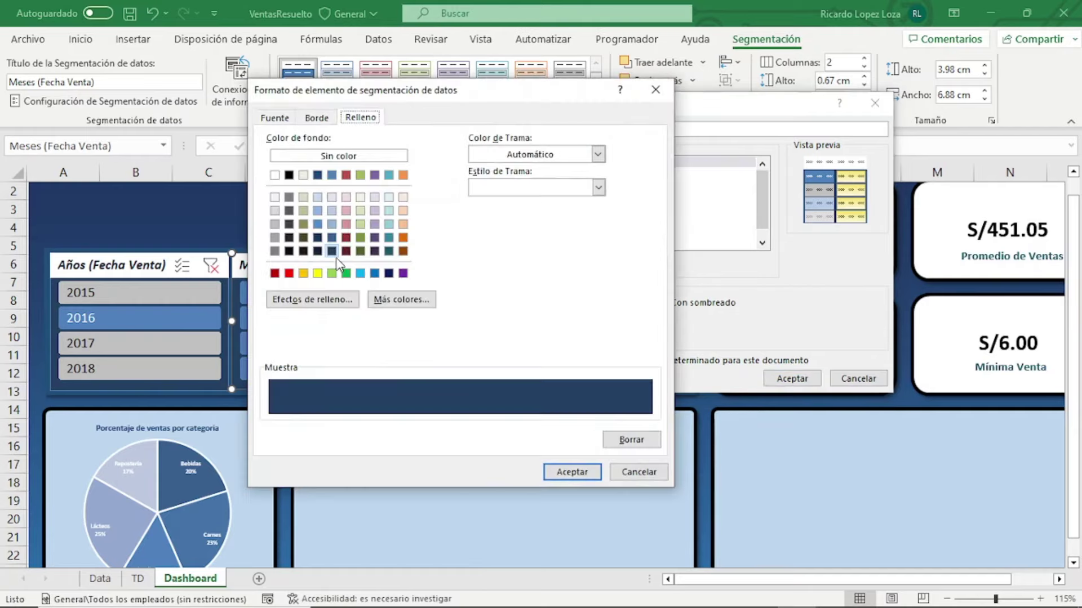
{"action": "left_click", "coordinate": [318, 251]}
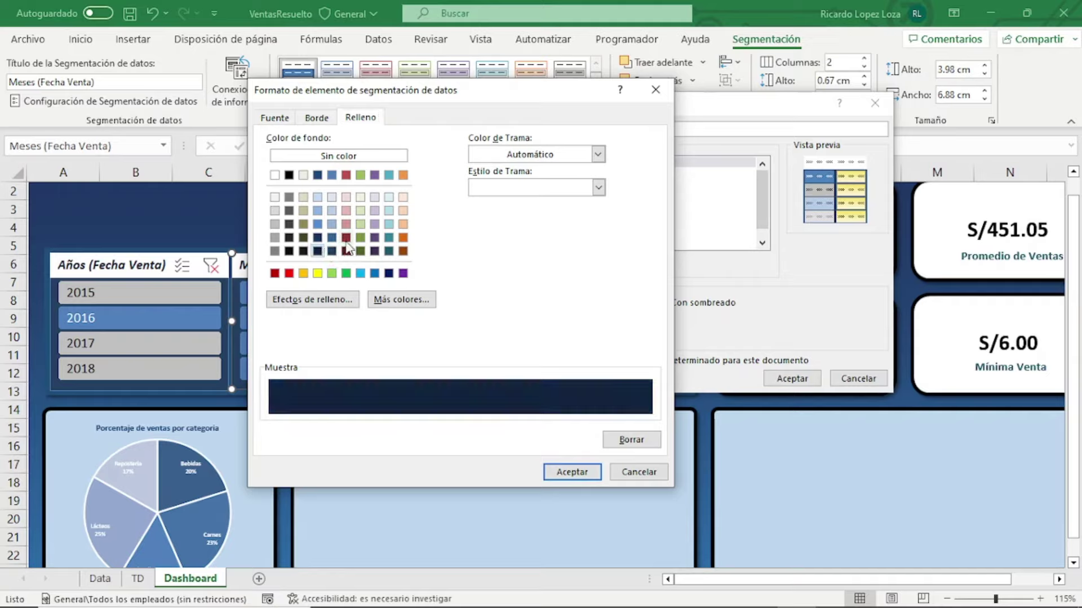
{"action": "left_click", "coordinate": [388, 274]}
{"action": "left_click", "coordinate": [332, 252]}
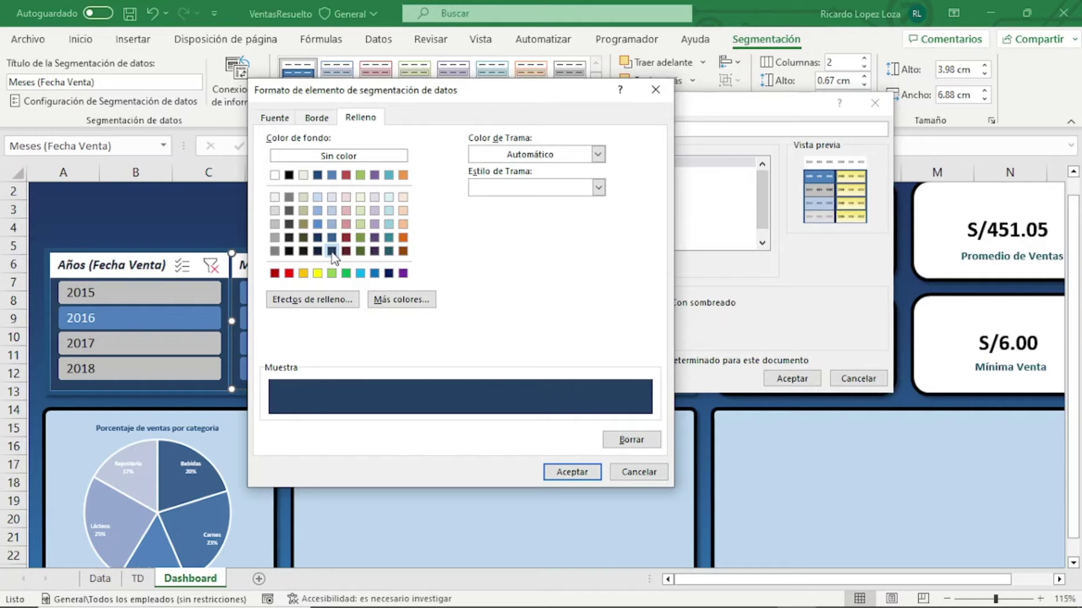
{"action": "left_click", "coordinate": [564, 471]}
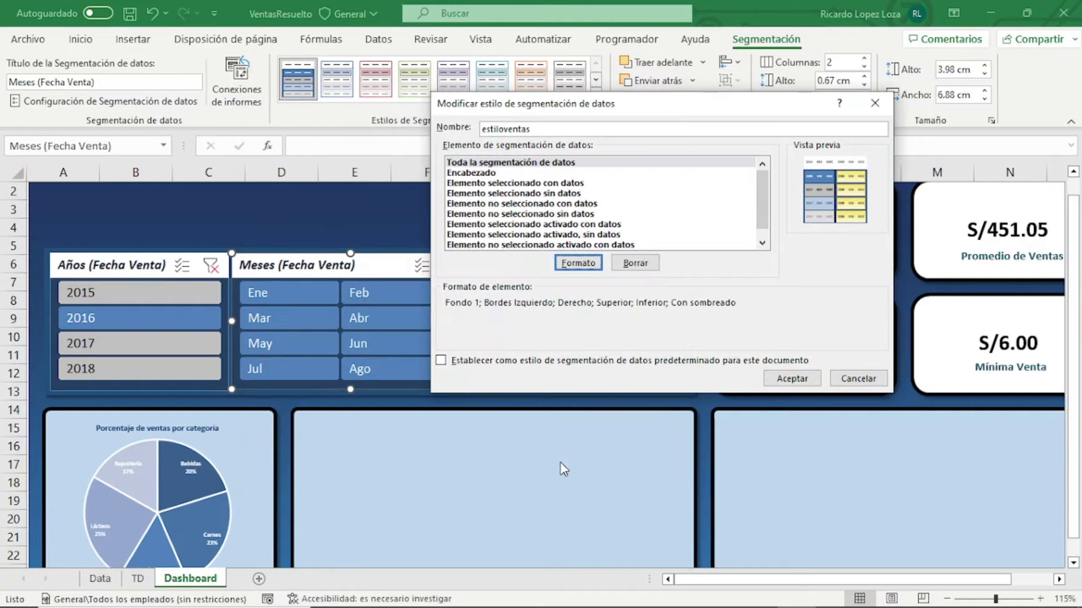
{"action": "left_click", "coordinate": [790, 378]}
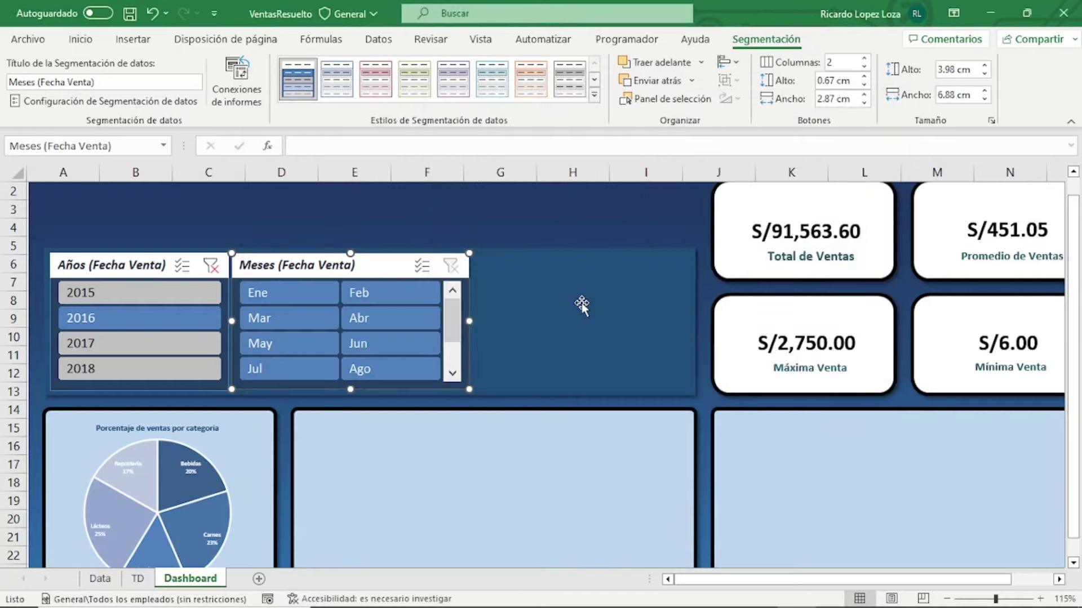
Scroll around the Dashboard sheet and zoom out to 55% to see the full layout
{"action": "left_click", "coordinate": [557, 244]}
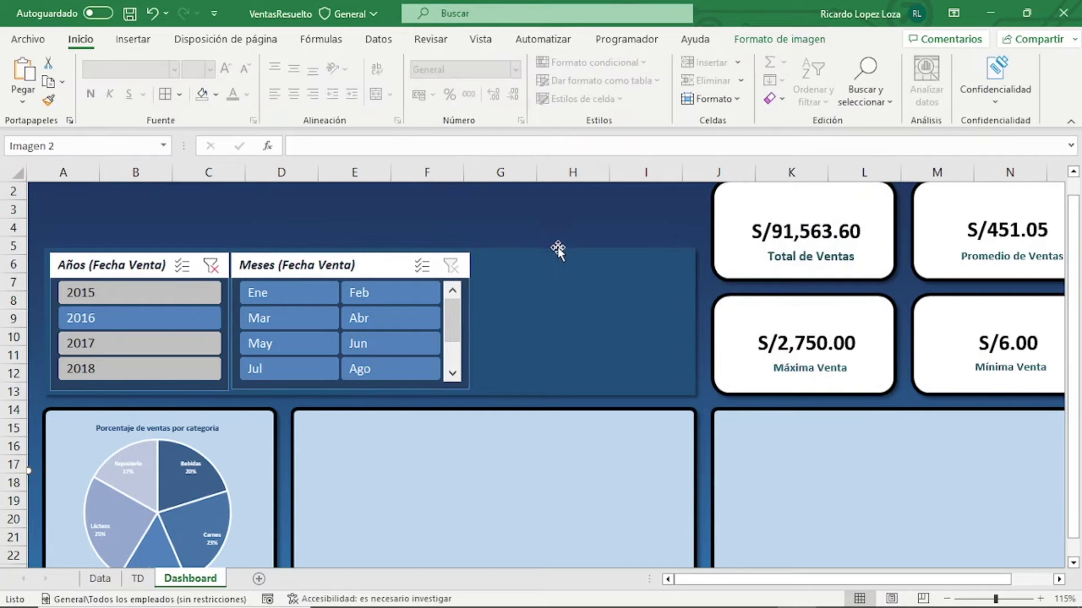
{"action": "scroll", "coordinate": [567, 266], "scroll_direction": "down", "scroll_amount": 2}
{"action": "scroll", "coordinate": [567, 266], "scroll_direction": "down", "scroll_amount": 2}
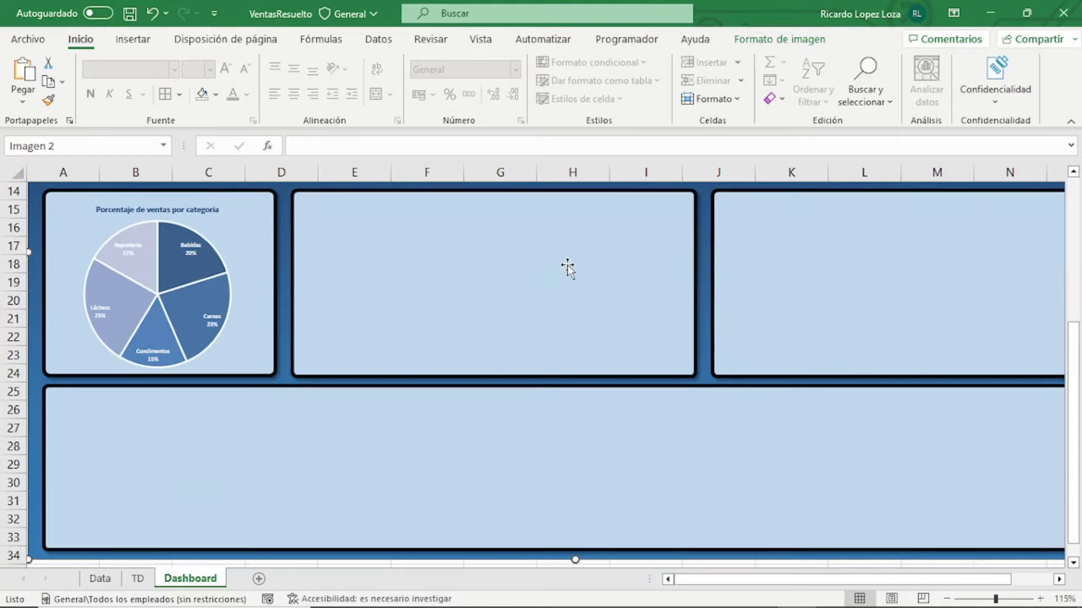
{"action": "scroll", "coordinate": [567, 264], "scroll_direction": "up", "scroll_amount": 3}
{"action": "scroll", "coordinate": [567, 265], "scroll_direction": "up", "scroll_amount": 2}
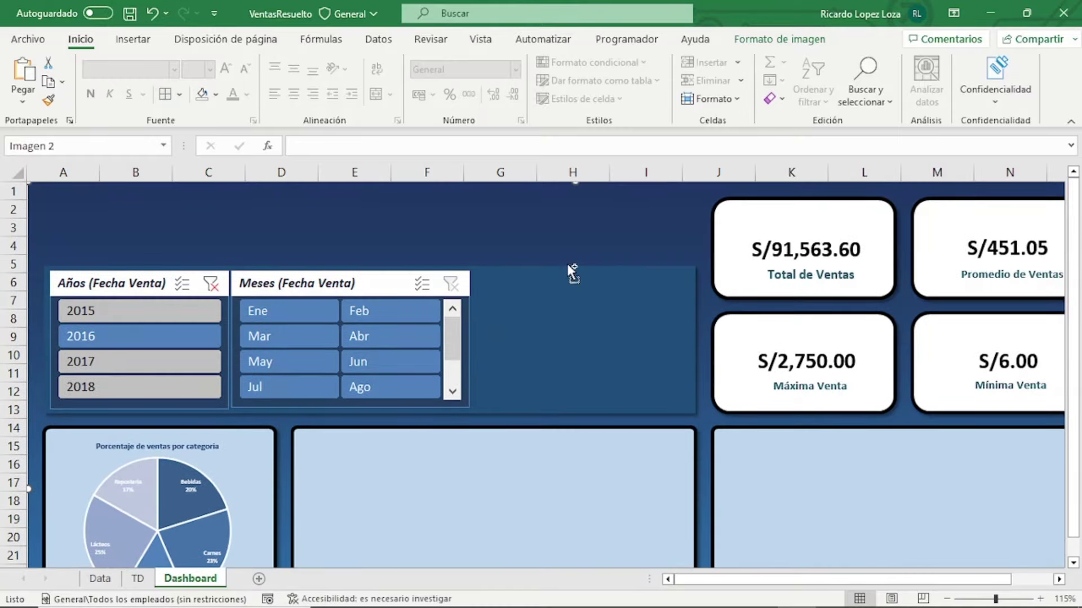
{"action": "scroll", "coordinate": [567, 264], "scroll_direction": "down", "scroll_amount": 2, "text": "ctrl"}
{"action": "scroll", "coordinate": [567, 264], "scroll_direction": "down", "scroll_amount": 1, "text": "ctrl"}
{"action": "scroll", "coordinate": [567, 264], "scroll_direction": "down", "scroll_amount": 1, "text": "ctrl"}
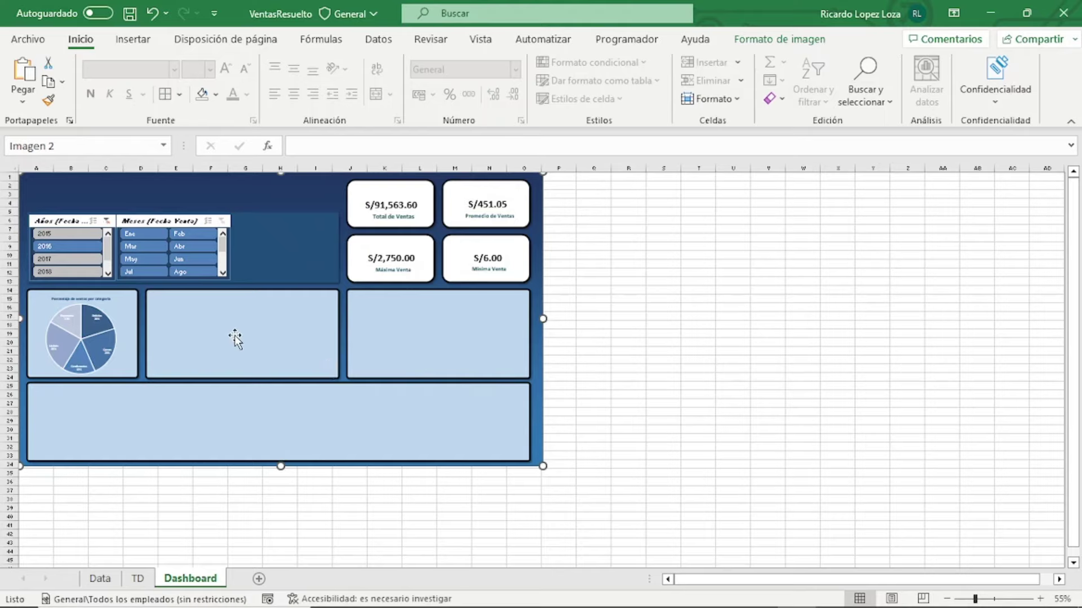
{"action": "left_click", "coordinate": [697, 404]}
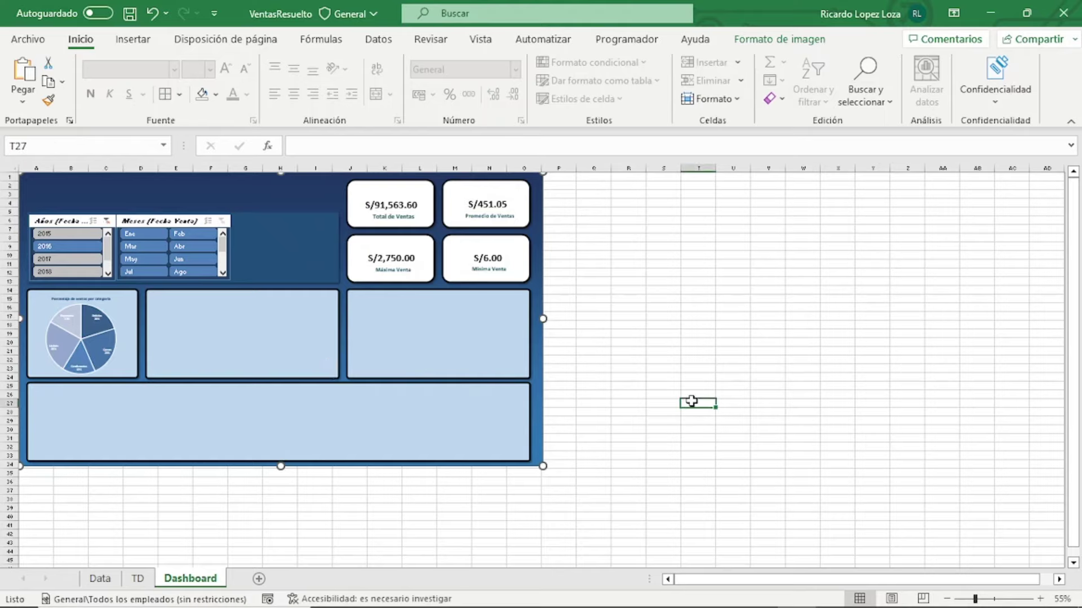
On the TD sheet, narrow column F and create a pivot table at G2 from bdventas
{"action": "left_click", "coordinate": [133, 580]}
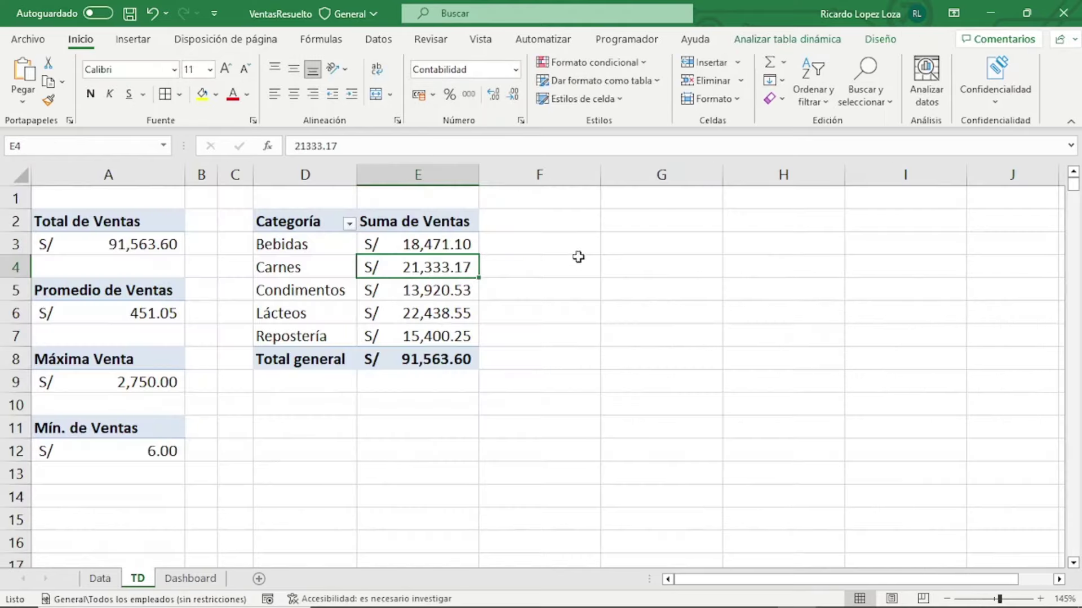
{"action": "left_click", "coordinate": [601, 228]}
{"action": "left_click_drag", "start_coordinate": [601, 174], "coordinate": [527, 175]}
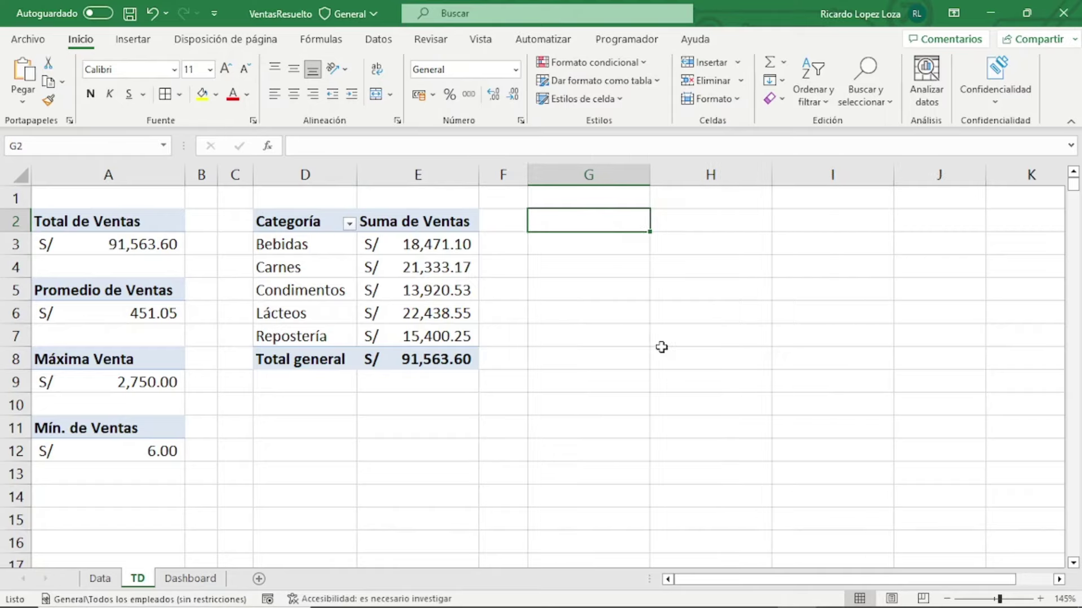
{"action": "scroll", "coordinate": [661, 347], "scroll_direction": "down", "scroll_amount": 1, "text": "ctrl"}
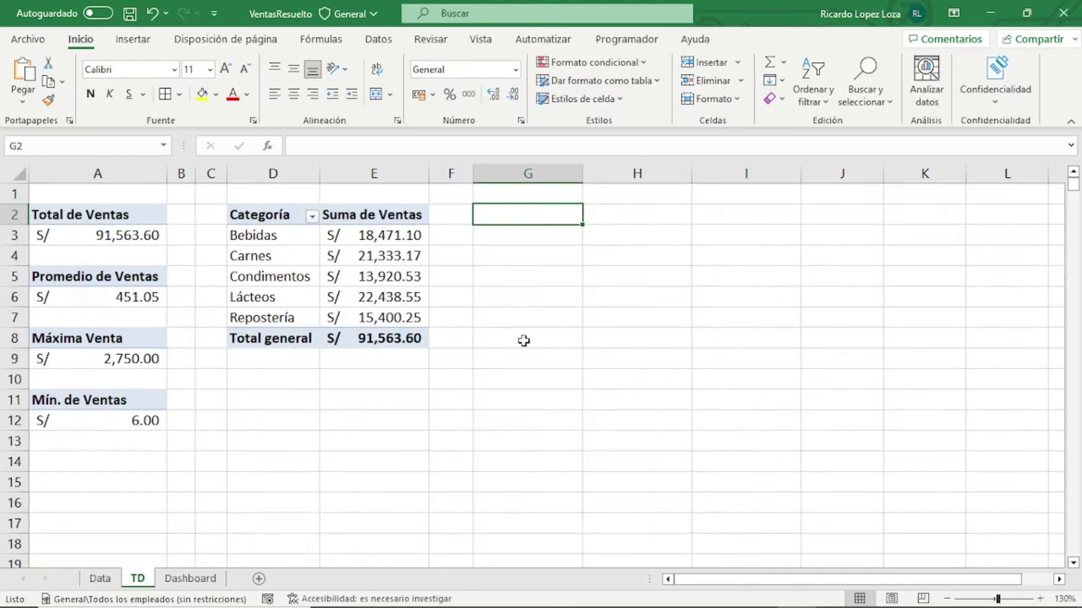
{"action": "left_click", "coordinate": [133, 39]}
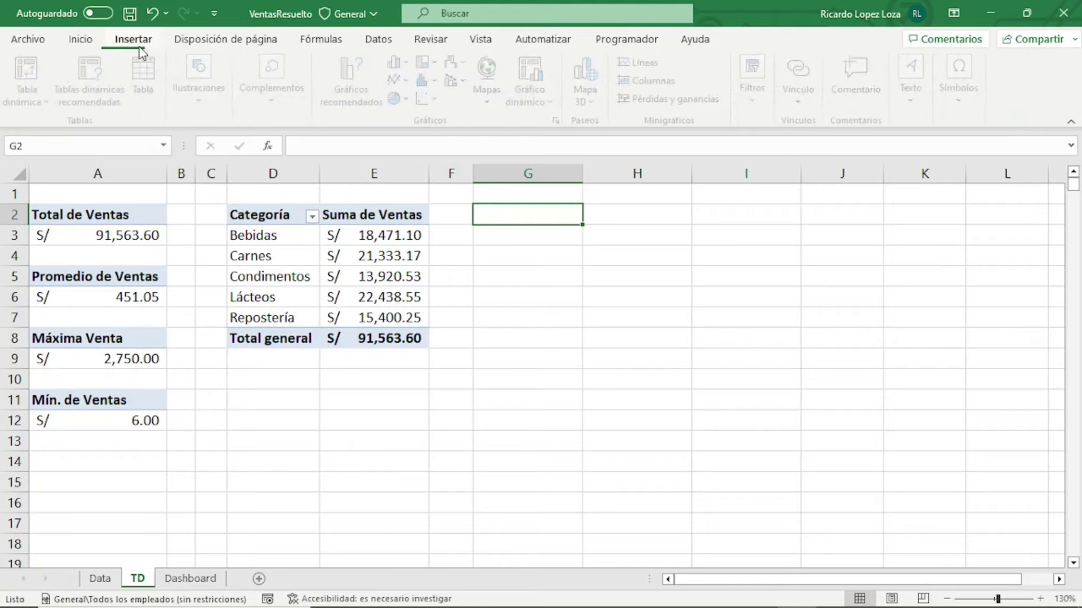
{"action": "left_click", "coordinate": [45, 103]}
{"action": "left_click", "coordinate": [85, 124]}
{"action": "type", "text": "bdventa"}
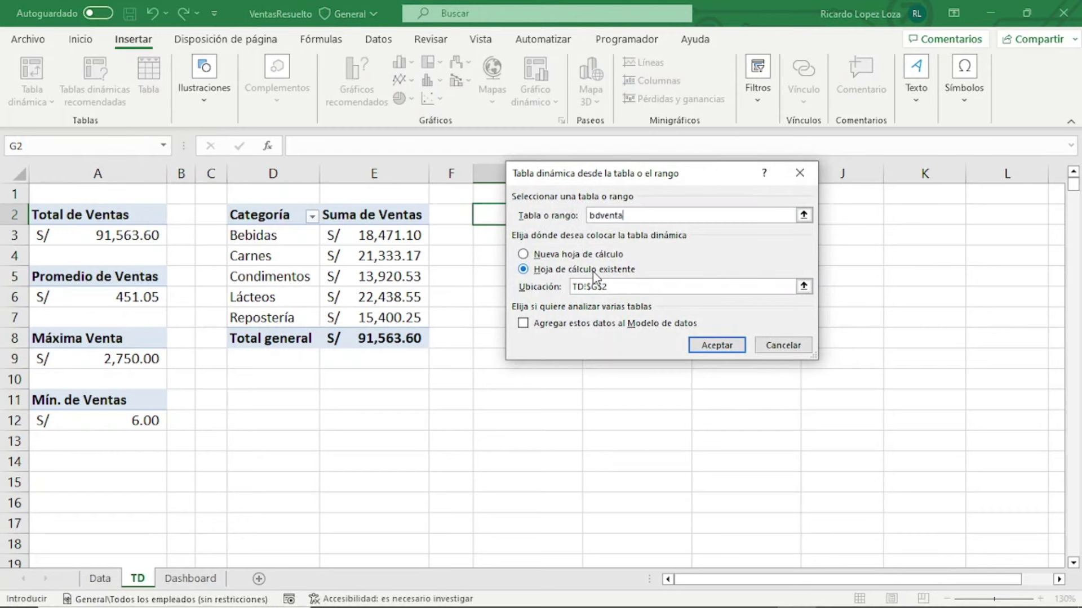
{"action": "key", "text": "Return"}
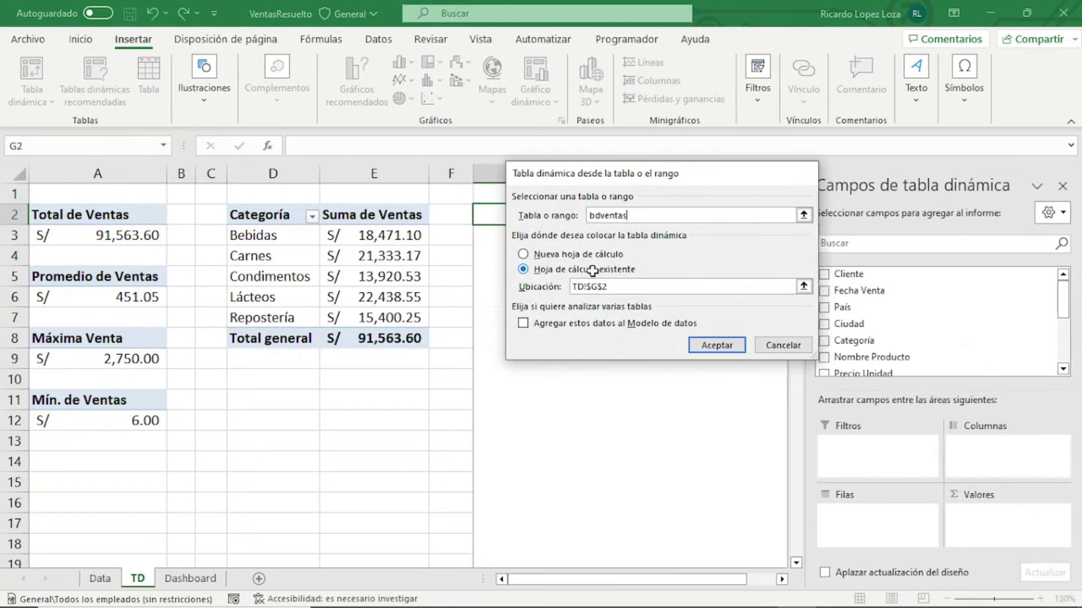
Put Meses (Fecha Venta) in rows and Ventas in values, formatted as S/ accounting
{"action": "scroll", "coordinate": [908, 333], "scroll_direction": "down", "scroll_amount": 5}
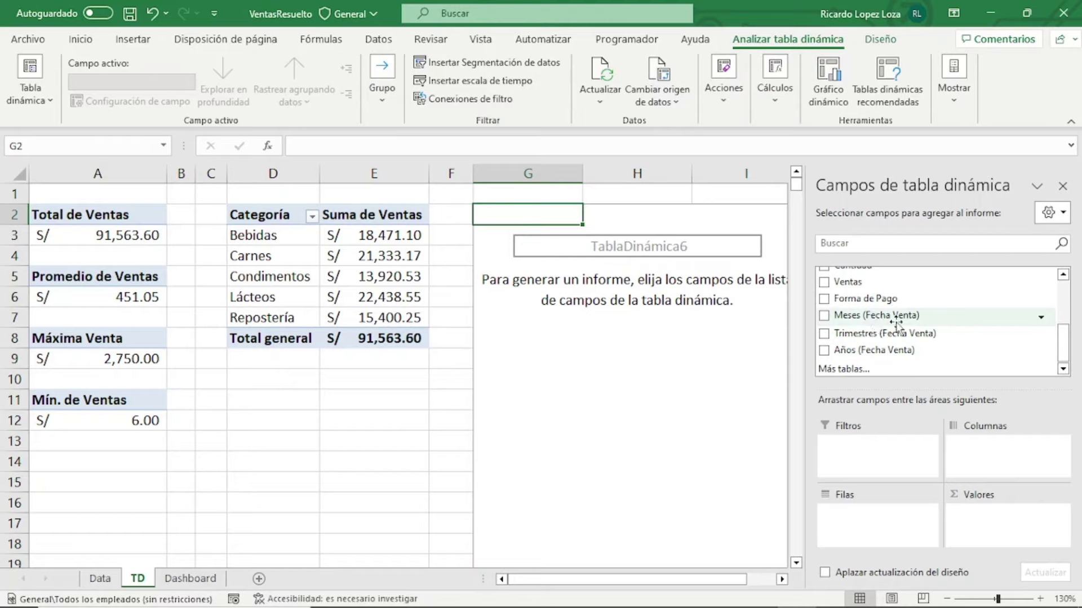
{"action": "left_click_drag", "start_coordinate": [896, 317], "coordinate": [872, 527]}
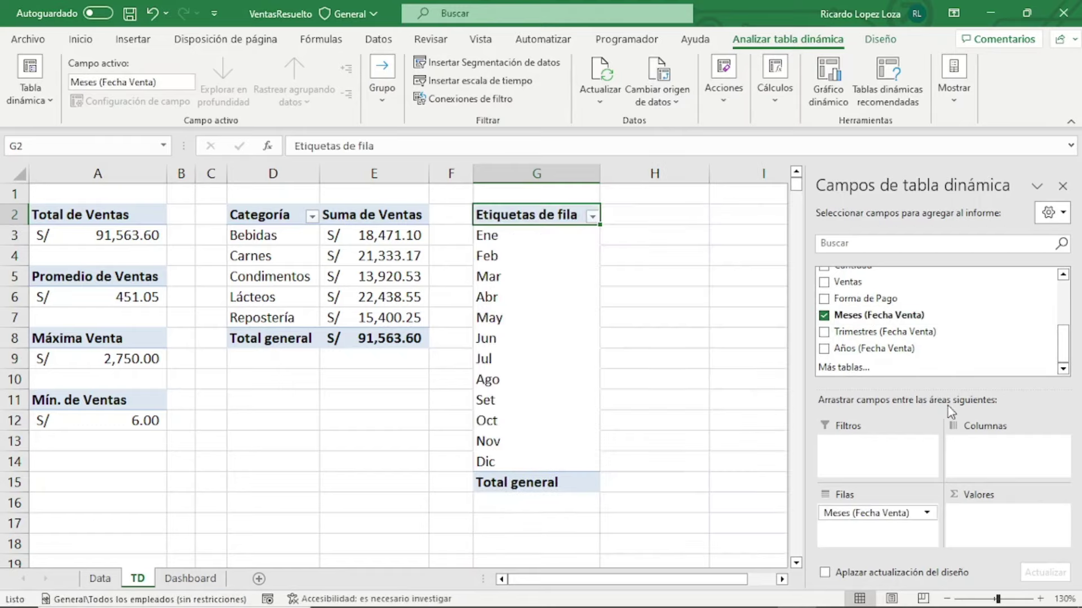
{"action": "left_click_drag", "start_coordinate": [848, 281], "coordinate": [986, 526]}
{"action": "right_click", "coordinate": [667, 237]}
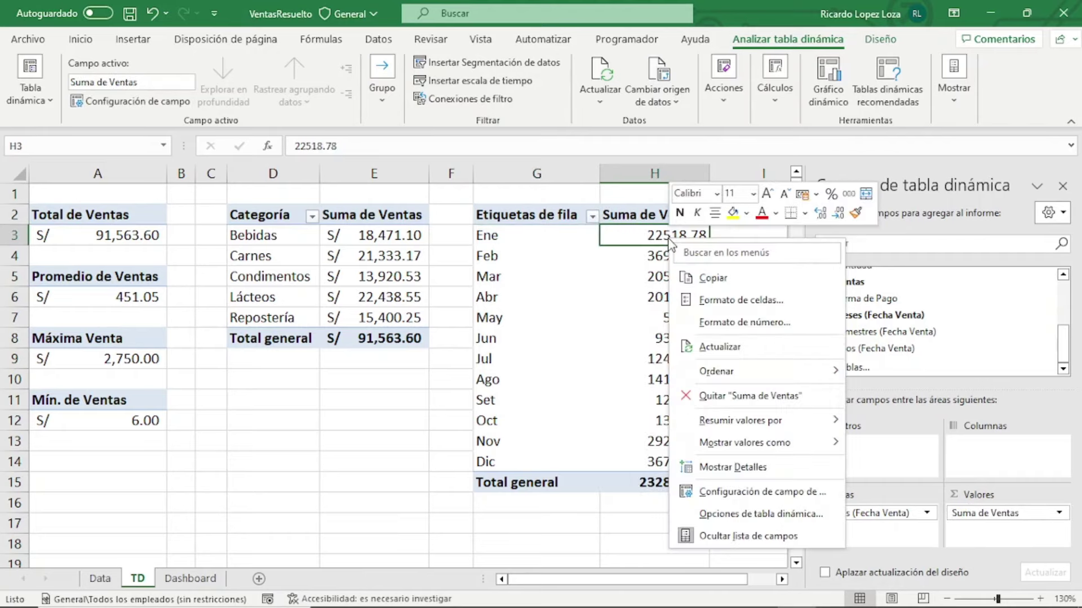
{"action": "left_click", "coordinate": [744, 322]}
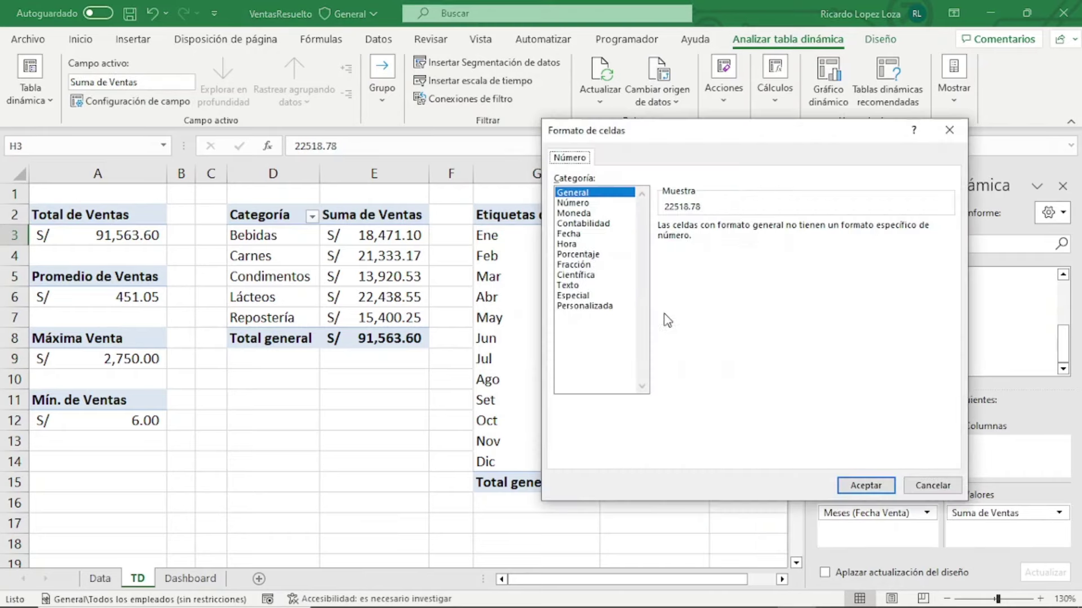
{"action": "left_click", "coordinate": [603, 224]}
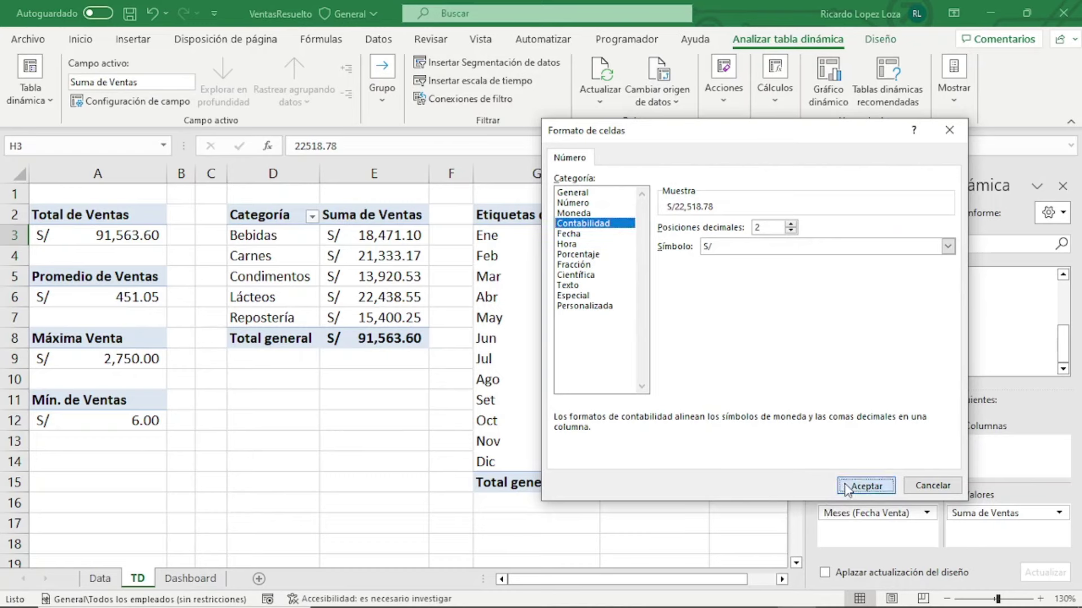
{"action": "left_click", "coordinate": [864, 486]}
{"action": "left_click", "coordinate": [1063, 186]}
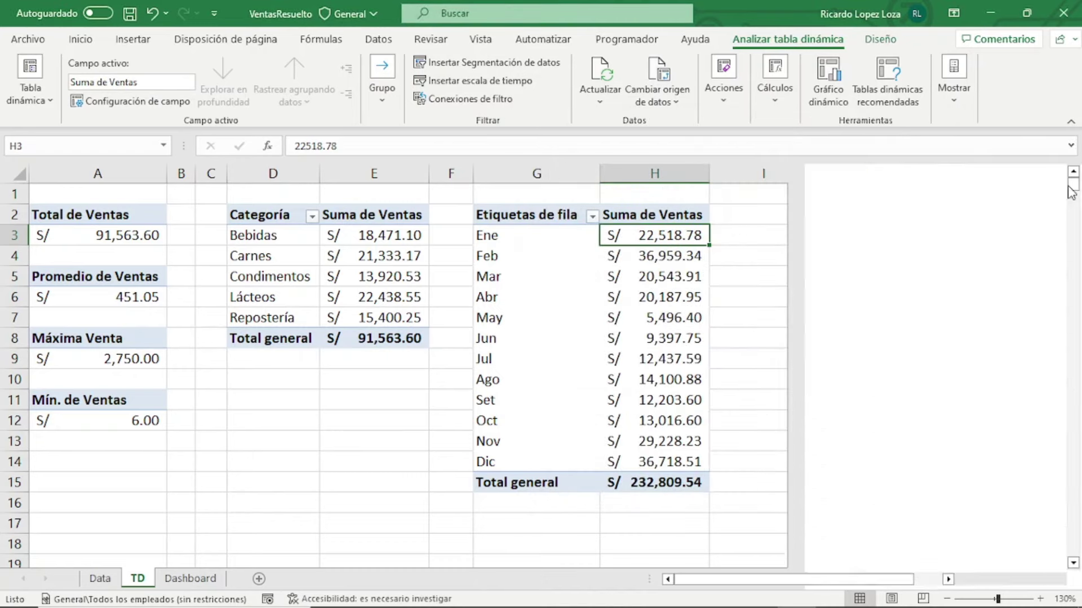
Rename the pivot table from TablaDinámica6 to TDMeses
{"action": "scroll", "coordinate": [736, 368], "scroll_direction": "down", "scroll_amount": 3}
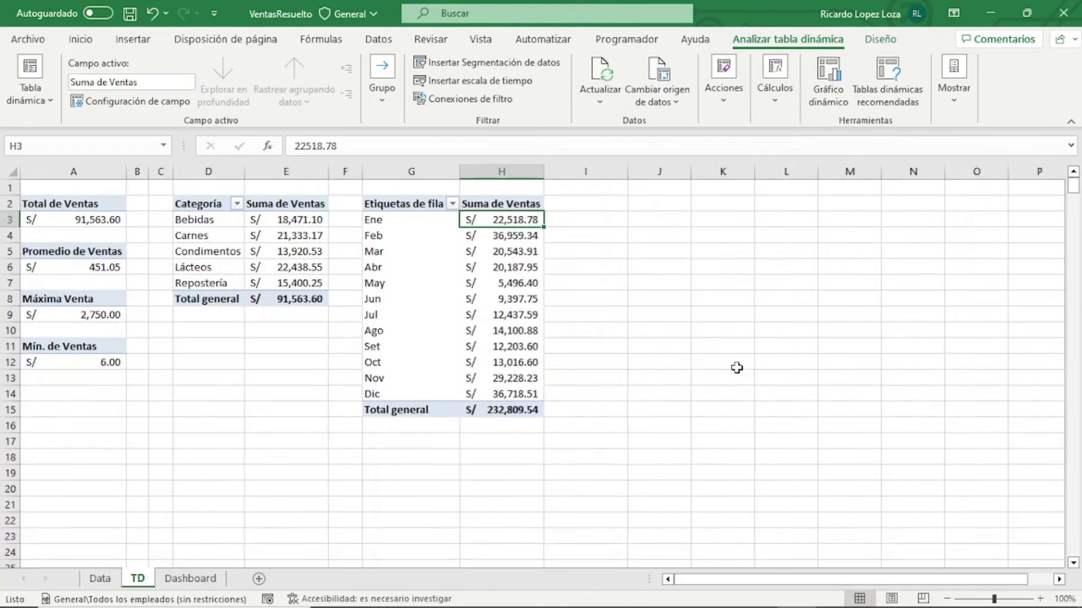
{"action": "left_click", "coordinate": [498, 268]}
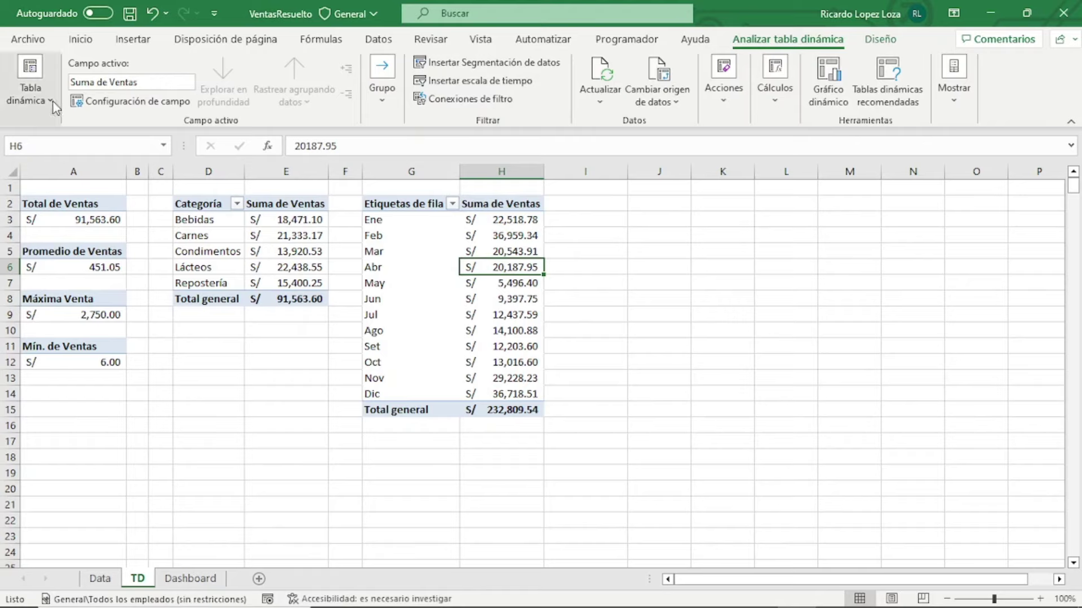
{"action": "left_click", "coordinate": [29, 90]}
{"action": "double_click", "coordinate": [78, 159]}
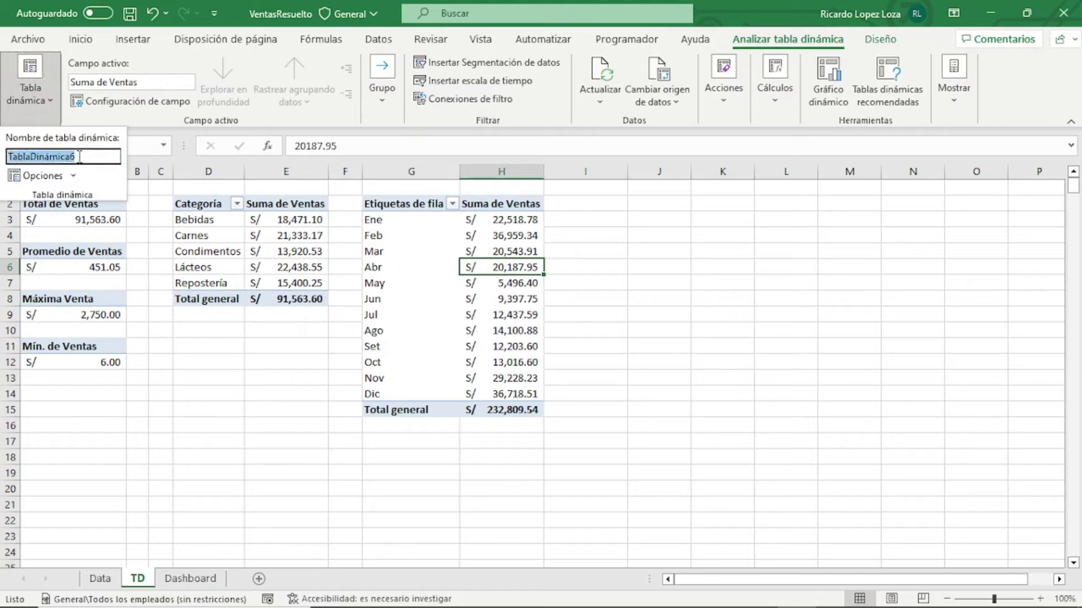
{"action": "type", "text": "td"}
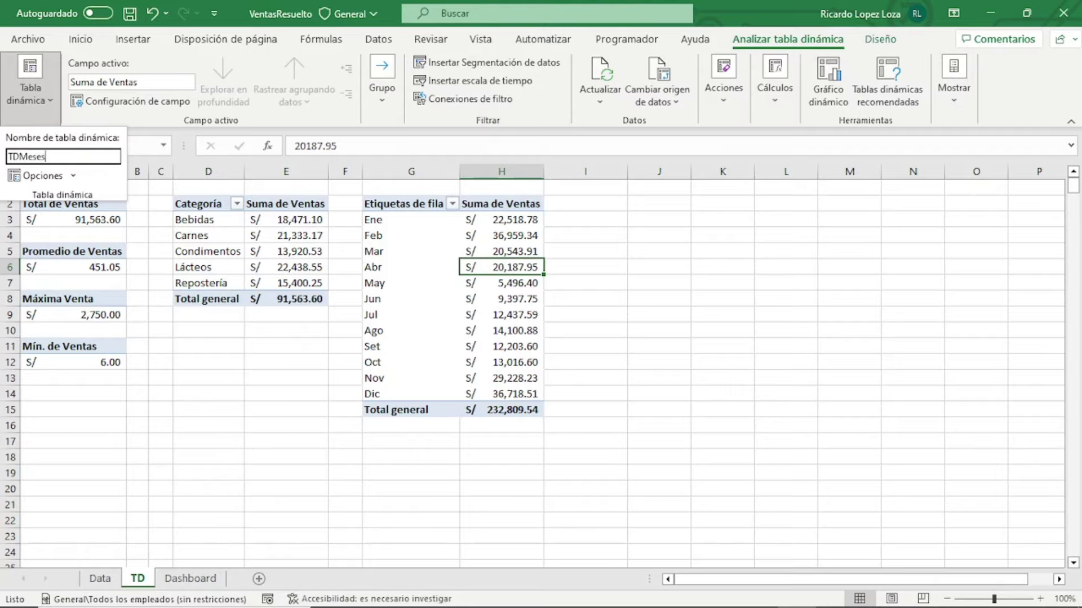
{"action": "key", "text": "Return"}
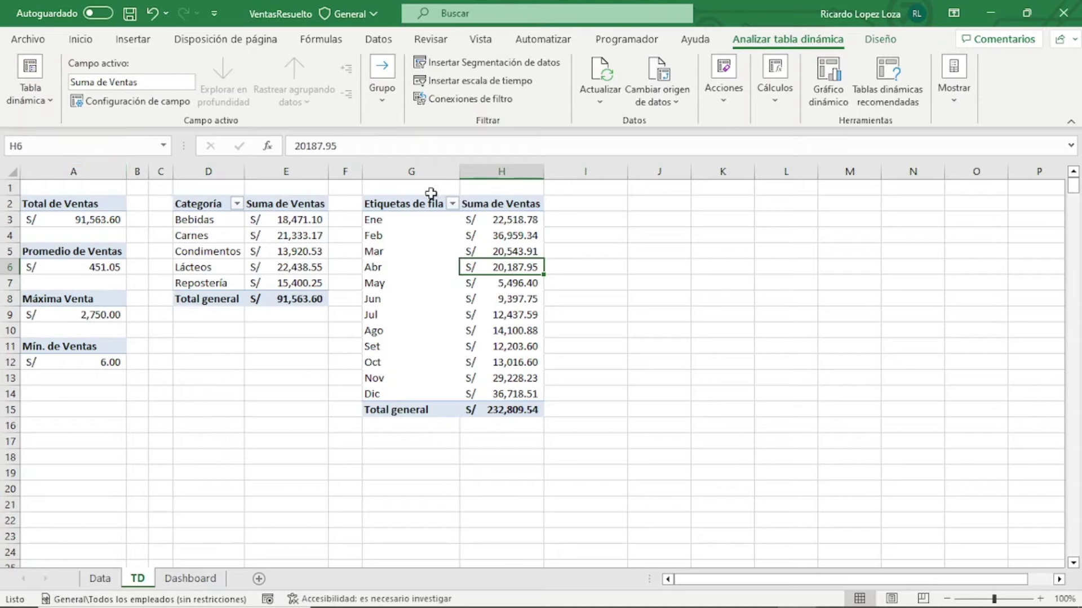
Insert a line-with-markers pivot chart of monthly sales from TDMeses
{"action": "left_click", "coordinate": [881, 38]}
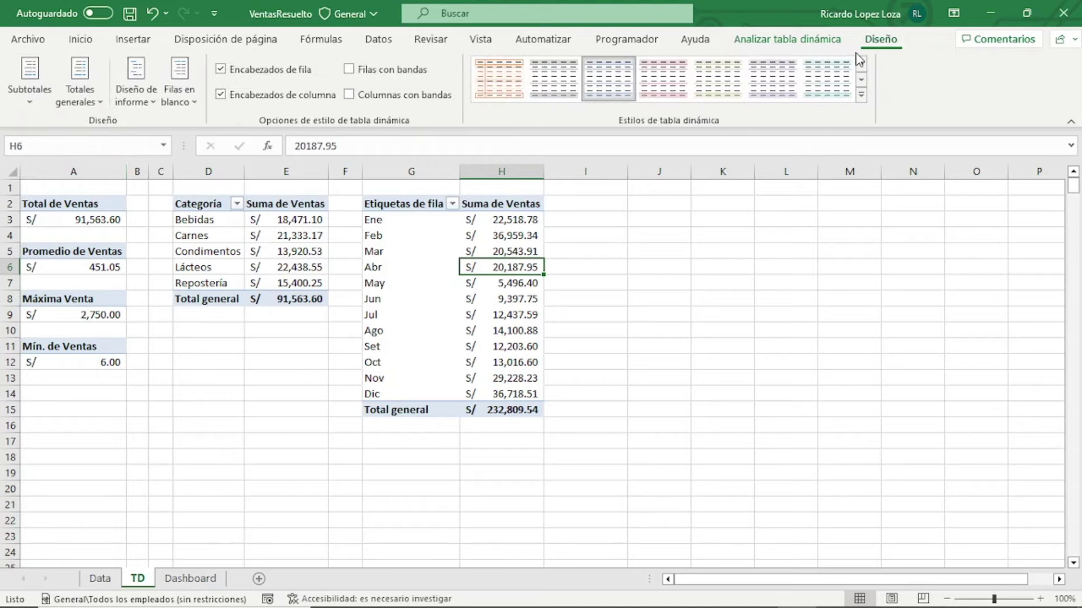
{"action": "left_click", "coordinate": [787, 39]}
{"action": "left_click", "coordinate": [834, 96]}
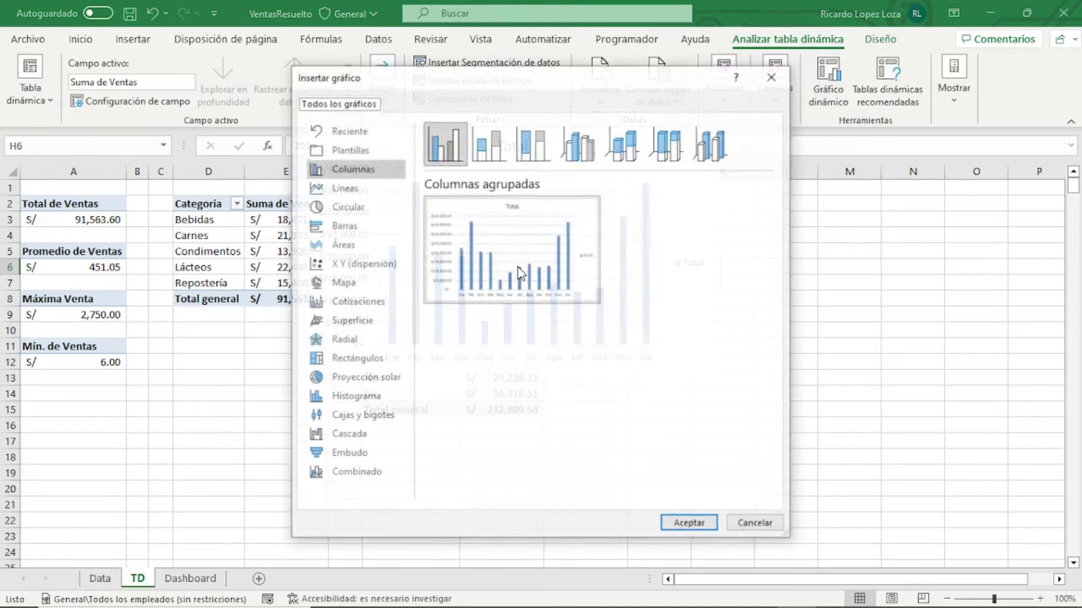
{"action": "left_click", "coordinate": [355, 190]}
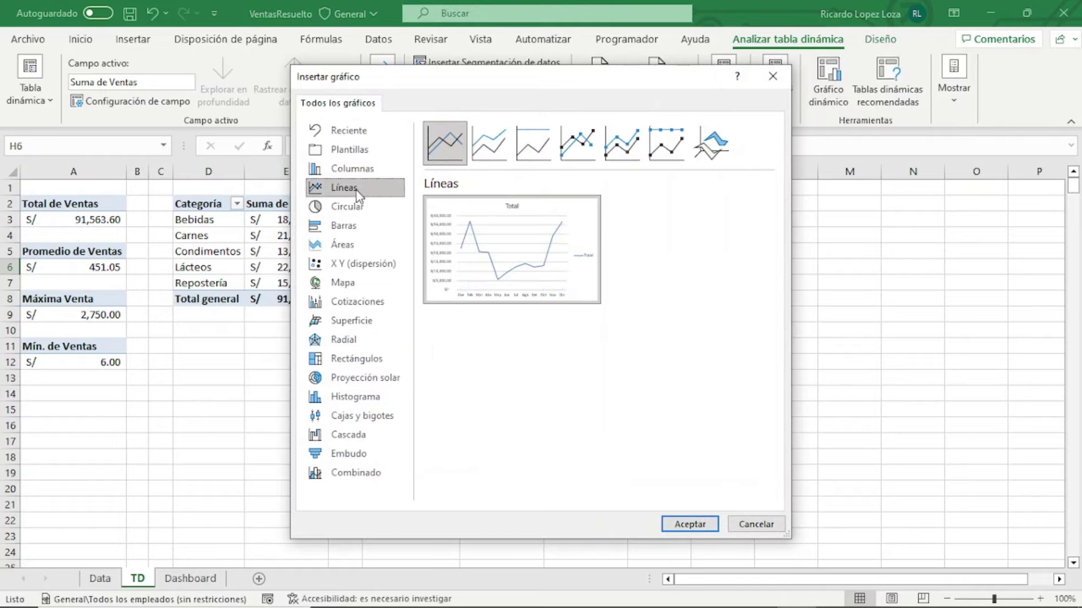
{"action": "left_click", "coordinate": [576, 147]}
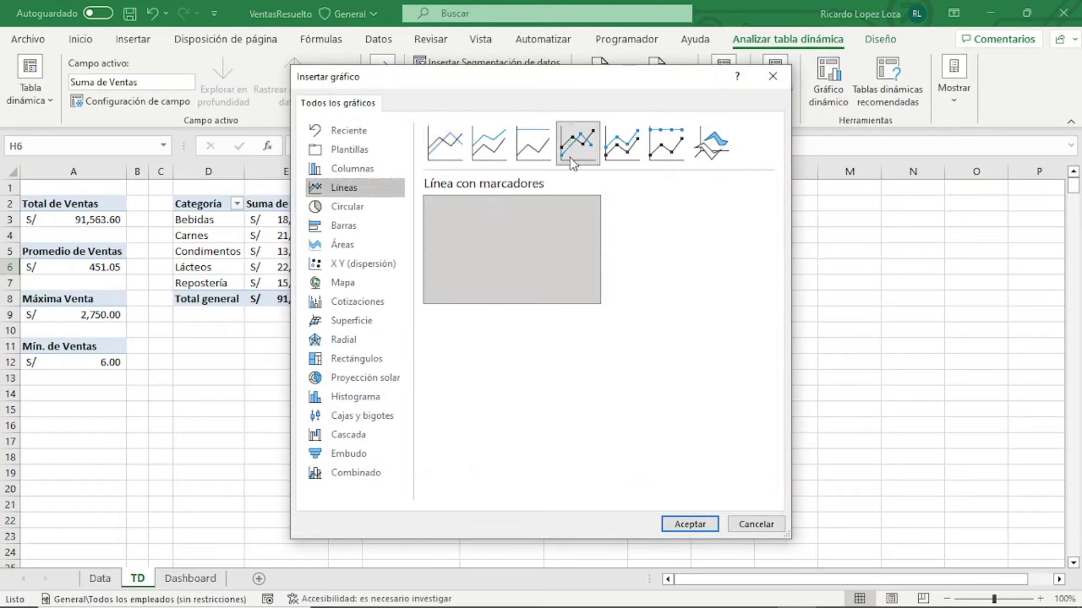
{"action": "left_click", "coordinate": [671, 521]}
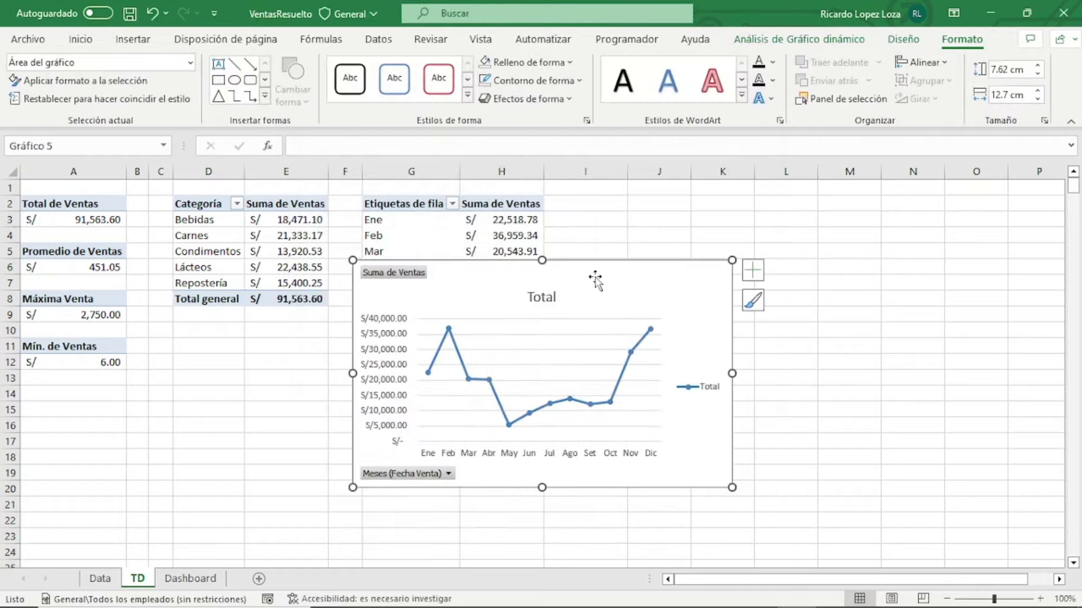
Move the chart beside the table, then cut it
{"action": "left_click_drag", "start_coordinate": [601, 261], "coordinate": [820, 202]}
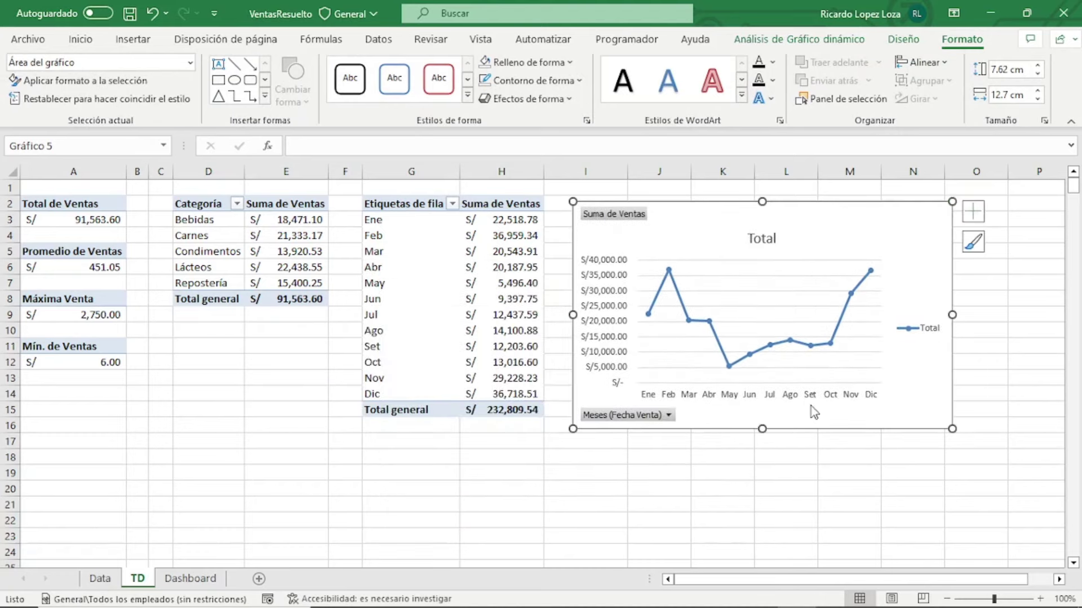
{"action": "right_click", "coordinate": [796, 420]}
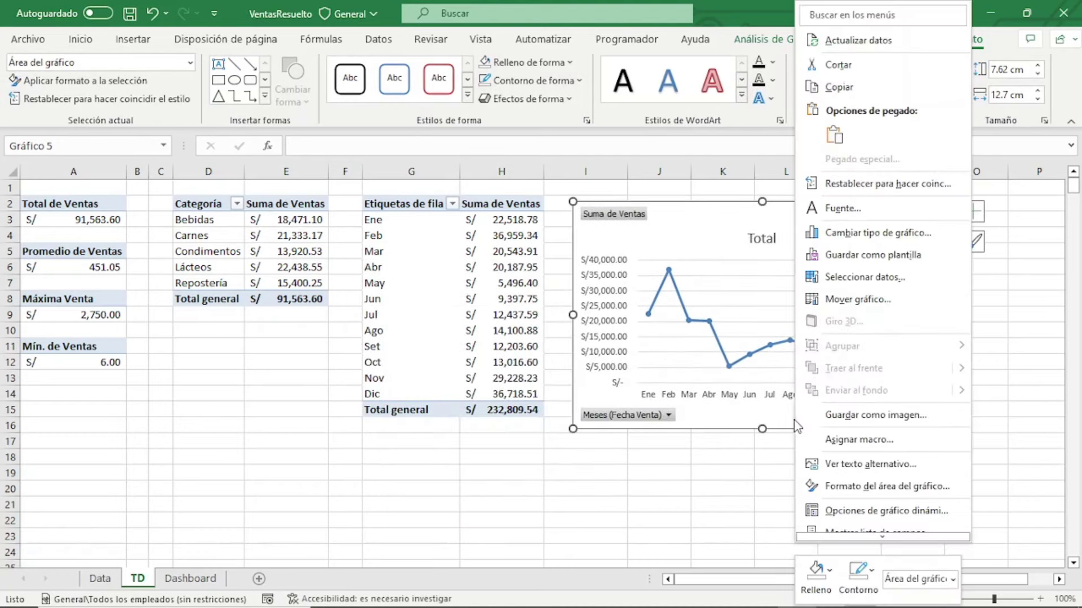
{"action": "left_click", "coordinate": [839, 64]}
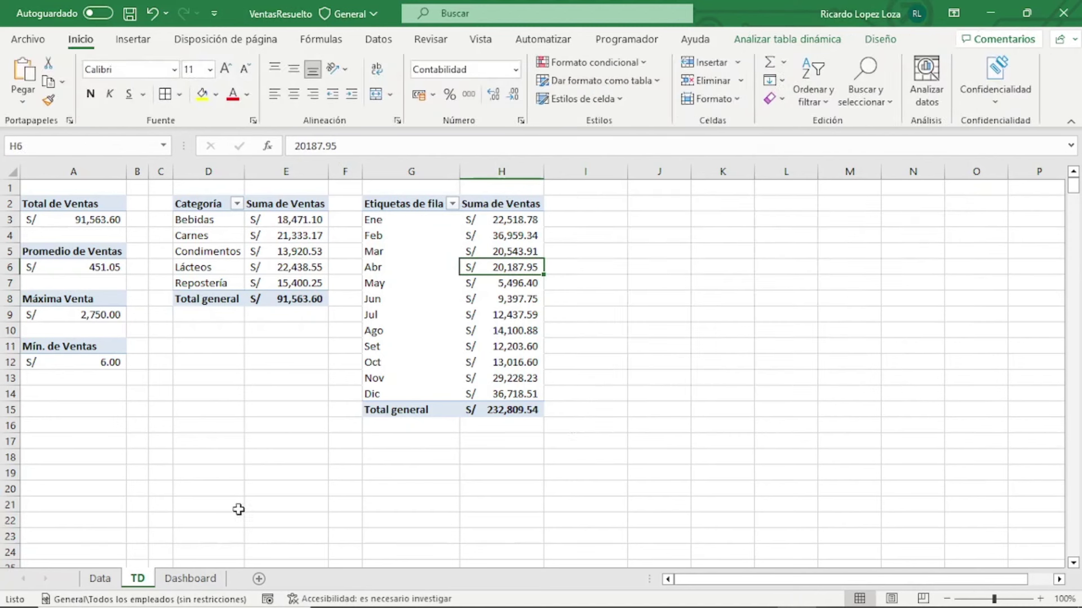
Paste the line chart on the Dashboard sheet and drag it onto the bottom panel
{"action": "left_click", "coordinate": [197, 578]}
{"action": "left_click", "coordinate": [662, 280]}
{"action": "right_click", "coordinate": [664, 281]}
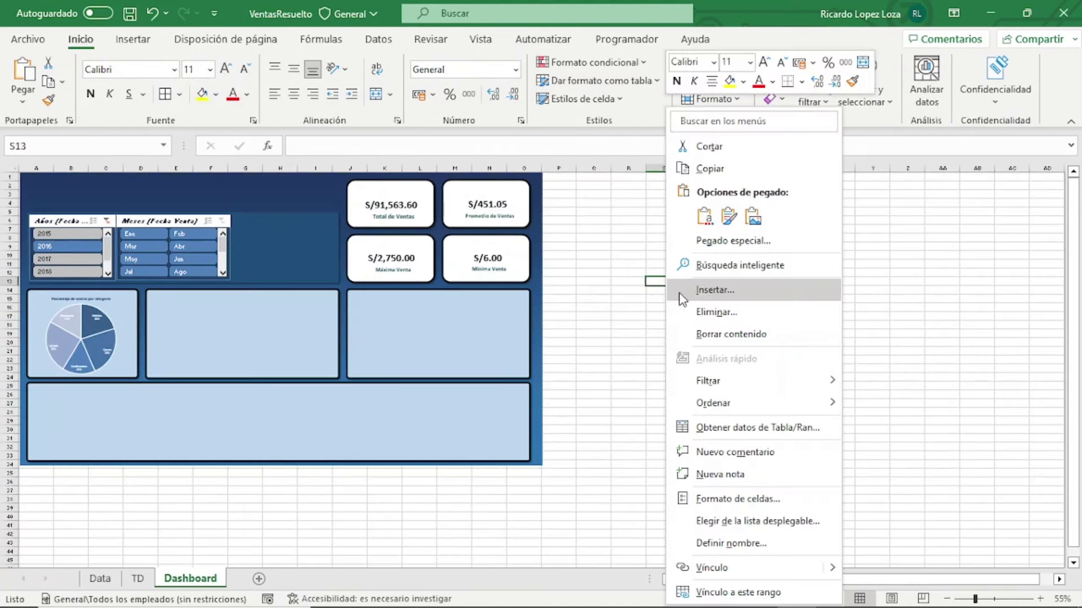
{"action": "left_click", "coordinate": [703, 217]}
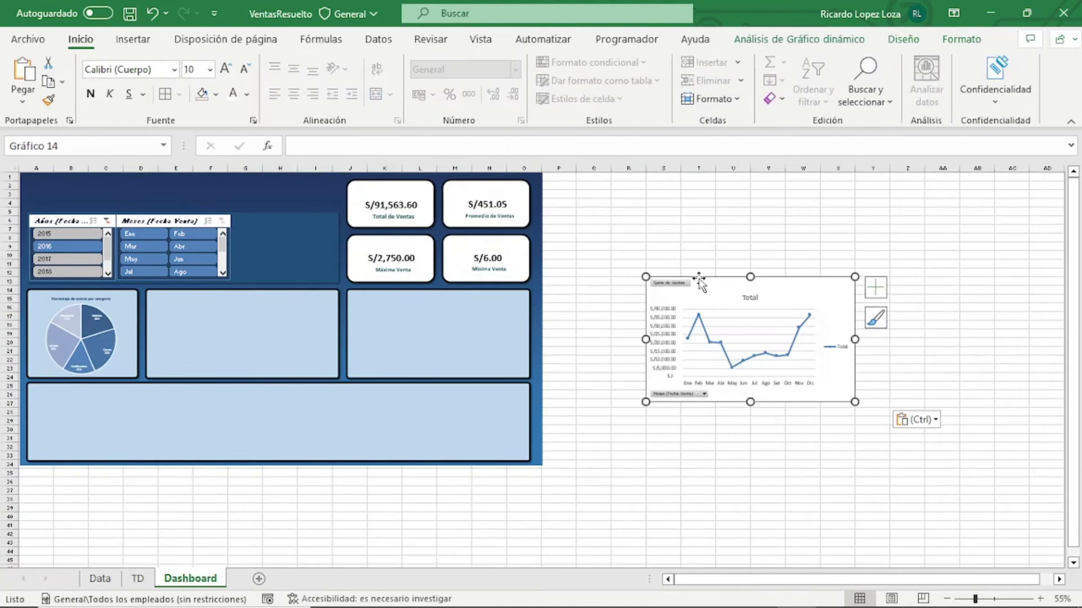
{"action": "mouse_move", "coordinate": [700, 279]}
{"action": "left_mouse_down"}
{"action": "mouse_move", "coordinate": [285, 398]}
{"action": "mouse_move", "coordinate": [83, 387]}
{"action": "left_mouse_up"}
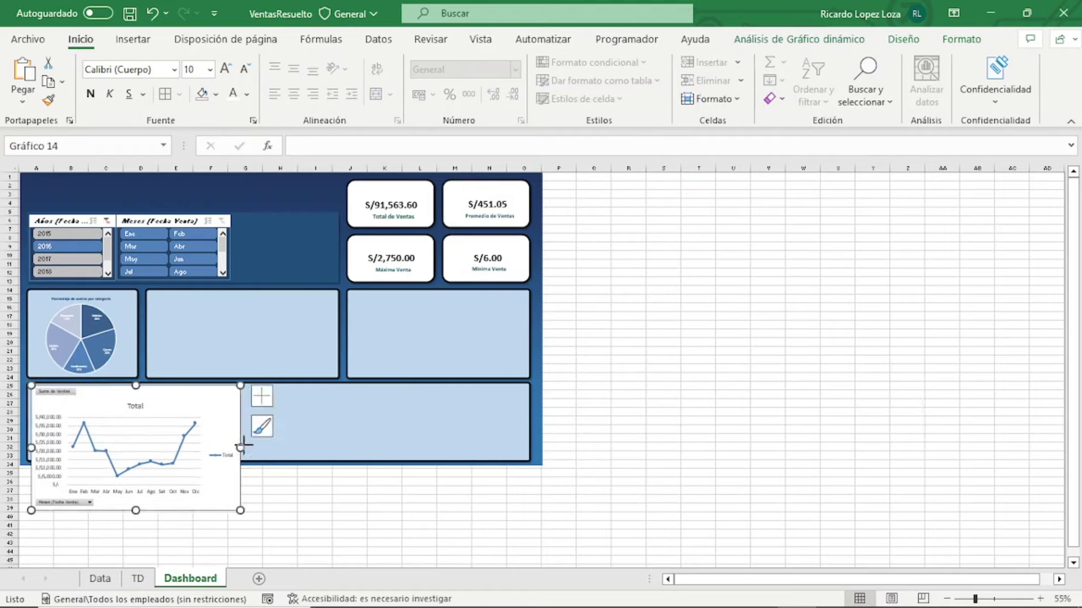
Widen the chart across the bottom panel and shorten it to the panel's height
{"action": "left_click_drag", "start_coordinate": [240, 448], "coordinate": [524, 448]}
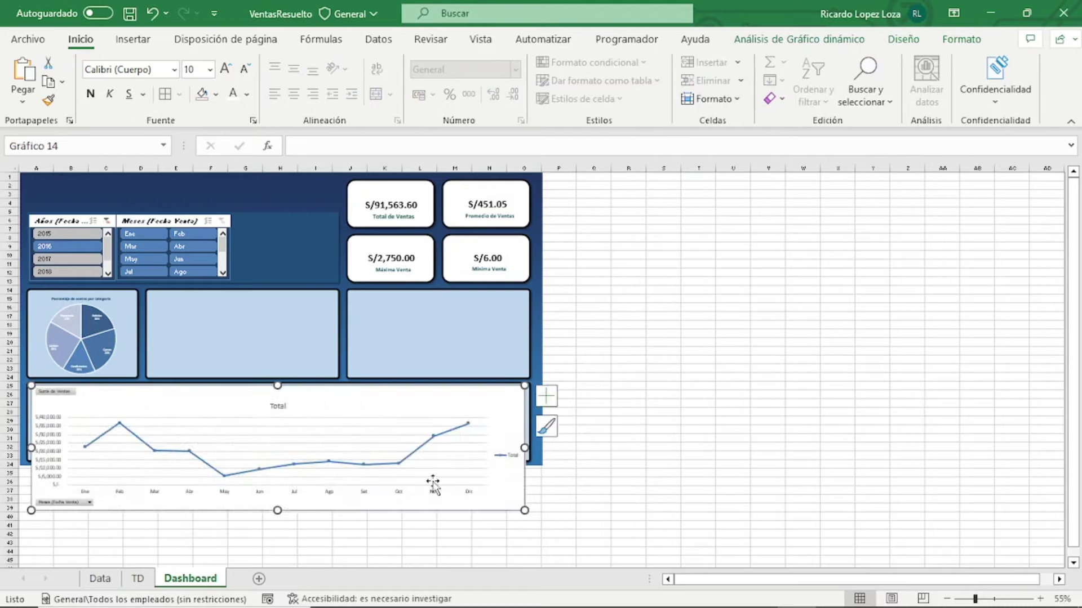
{"action": "left_click_drag", "start_coordinate": [275, 510], "coordinate": [268, 459]}
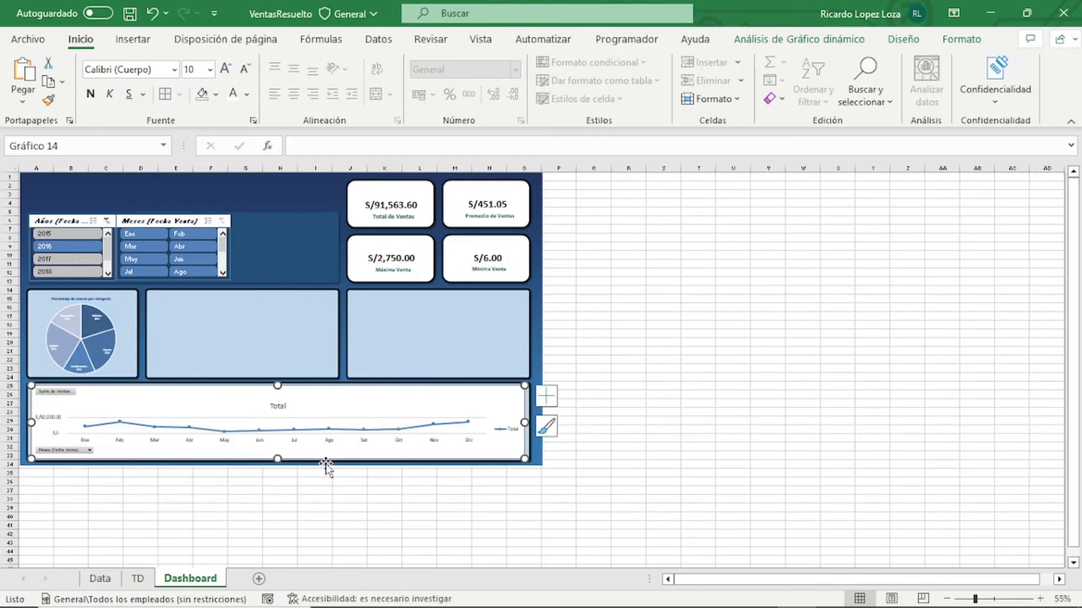
{"action": "left_click", "coordinate": [652, 489]}
{"action": "scroll", "coordinate": [492, 498], "scroll_direction": "up", "scroll_amount": 1, "text": "ctrl"}
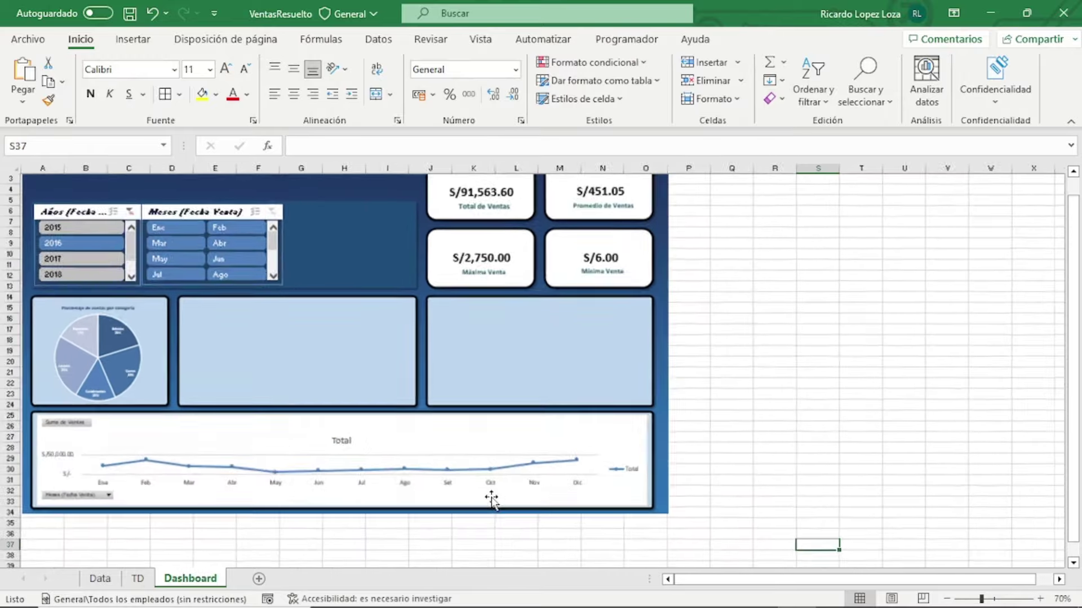
{"action": "scroll", "coordinate": [492, 498], "scroll_direction": "up", "scroll_amount": 1, "text": "ctrl"}
{"action": "scroll", "coordinate": [491, 498], "scroll_direction": "up", "scroll_amount": 1, "text": "ctrl"}
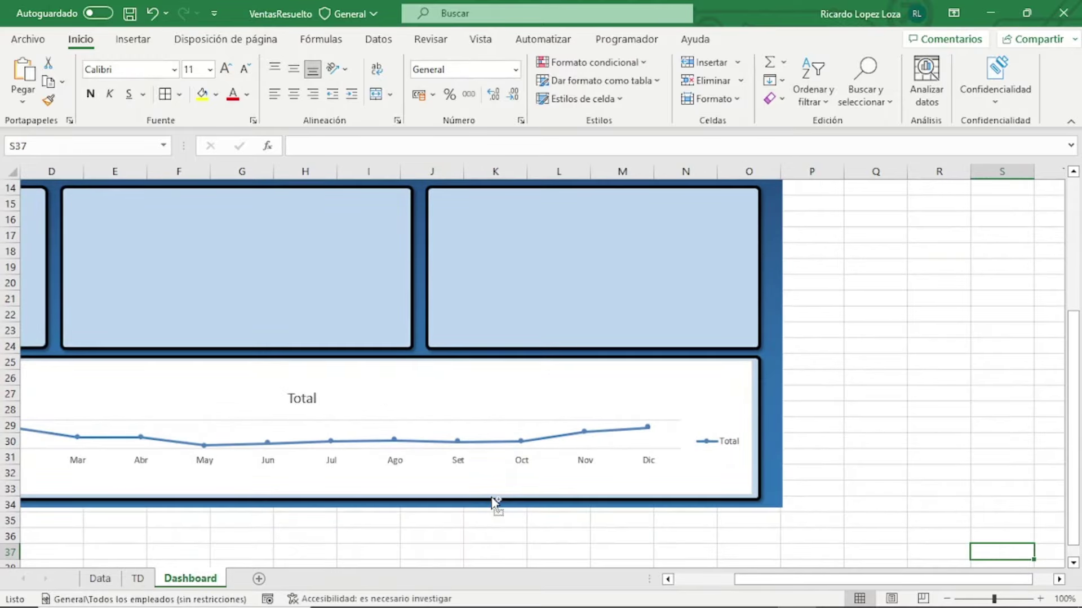
{"action": "scroll", "coordinate": [492, 499], "scroll_direction": "up", "scroll_amount": 1, "text": "ctrl"}
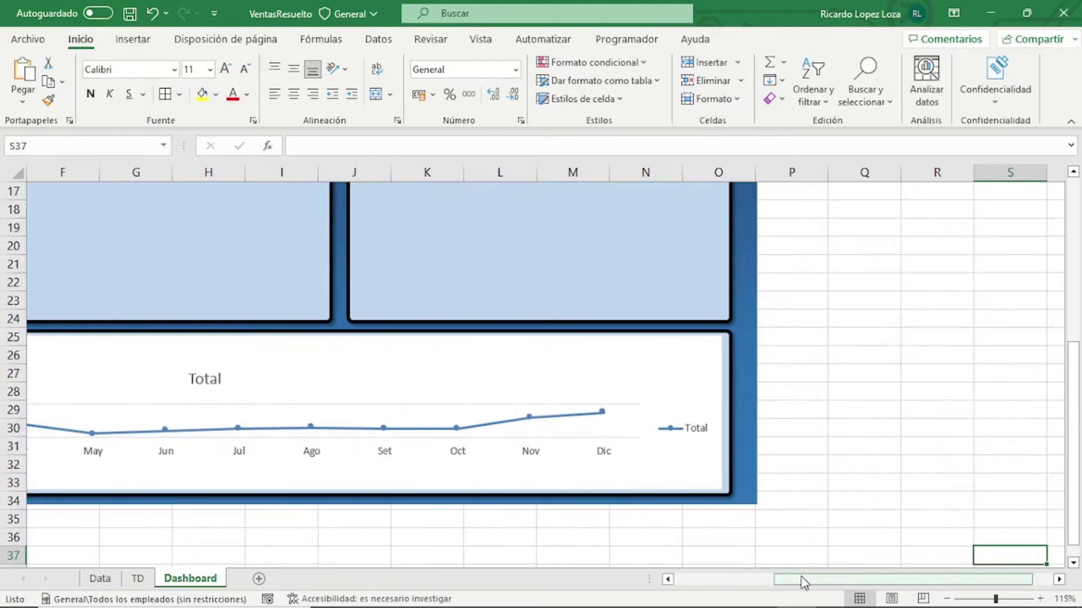
{"action": "left_click_drag", "start_coordinate": [788, 579], "coordinate": [699, 578]}
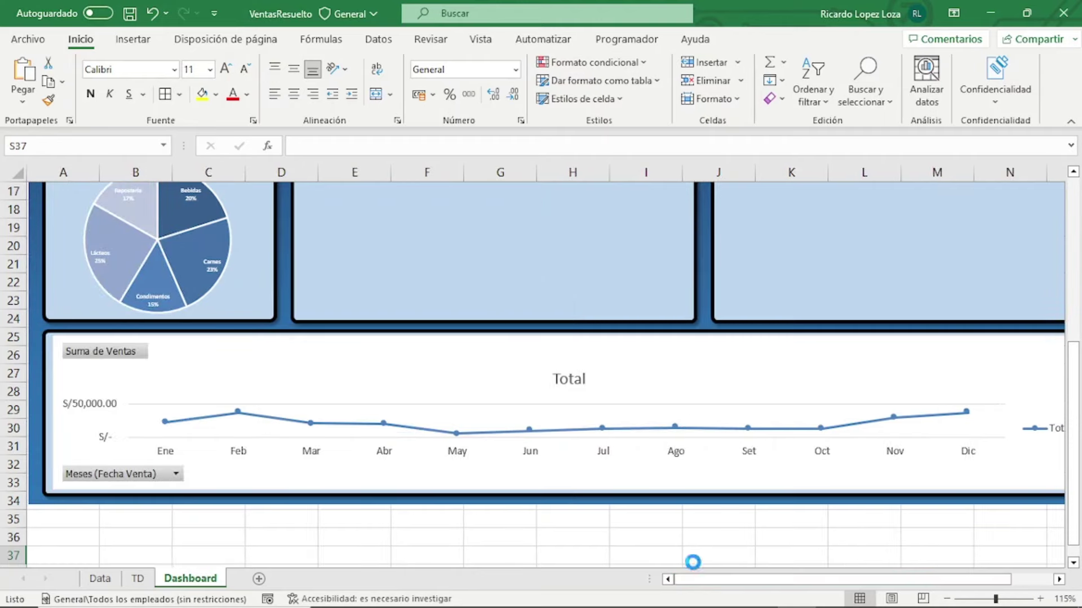
{"action": "scroll", "coordinate": [697, 558], "scroll_direction": "down", "scroll_amount": 1, "text": "ctrl"}
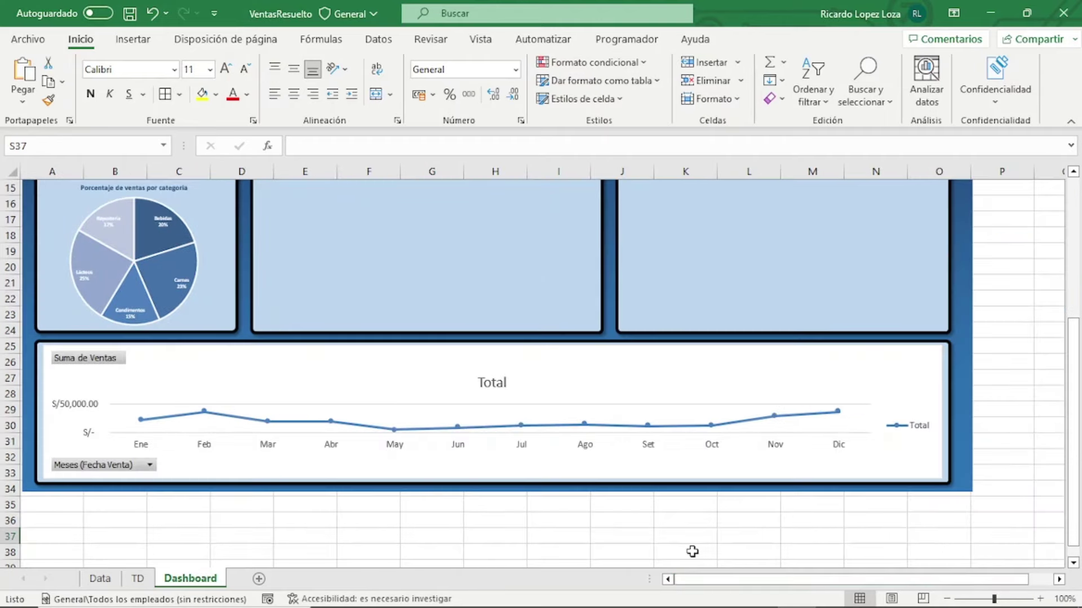
Remove the line chart's title, gridlines and Total legend
{"action": "left_click", "coordinate": [532, 353]}
{"action": "left_click", "coordinate": [963, 356]}
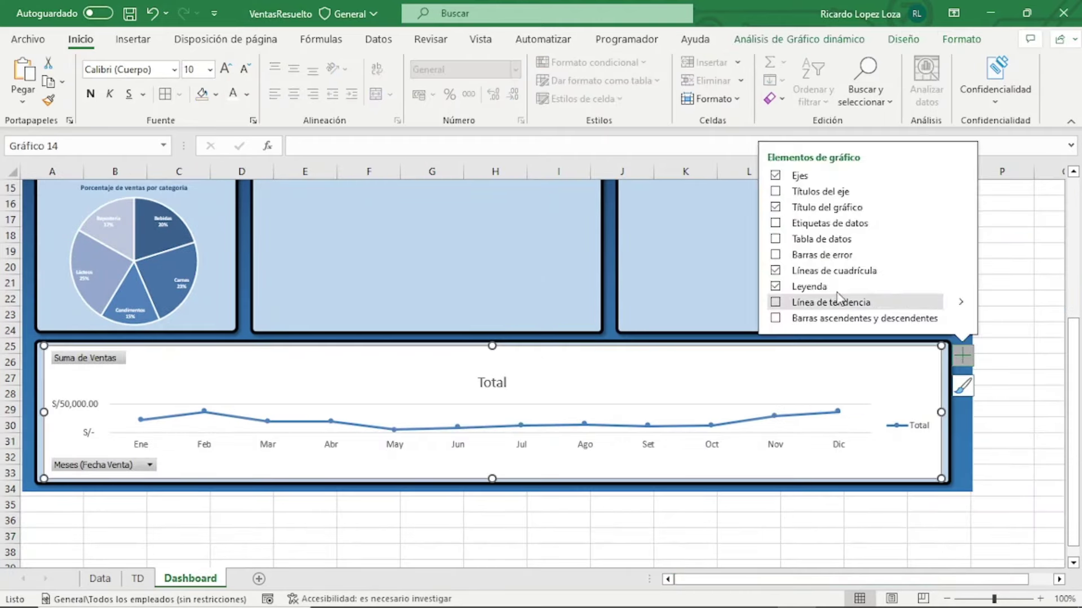
{"action": "left_click", "coordinate": [776, 208]}
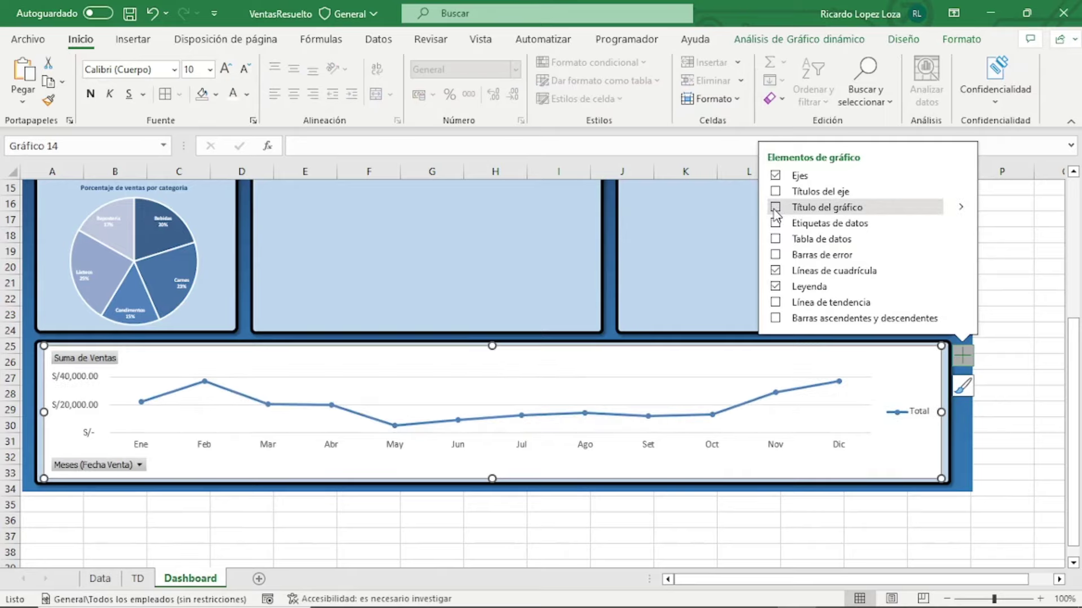
{"action": "left_click", "coordinate": [776, 271]}
{"action": "left_click", "coordinate": [775, 287]}
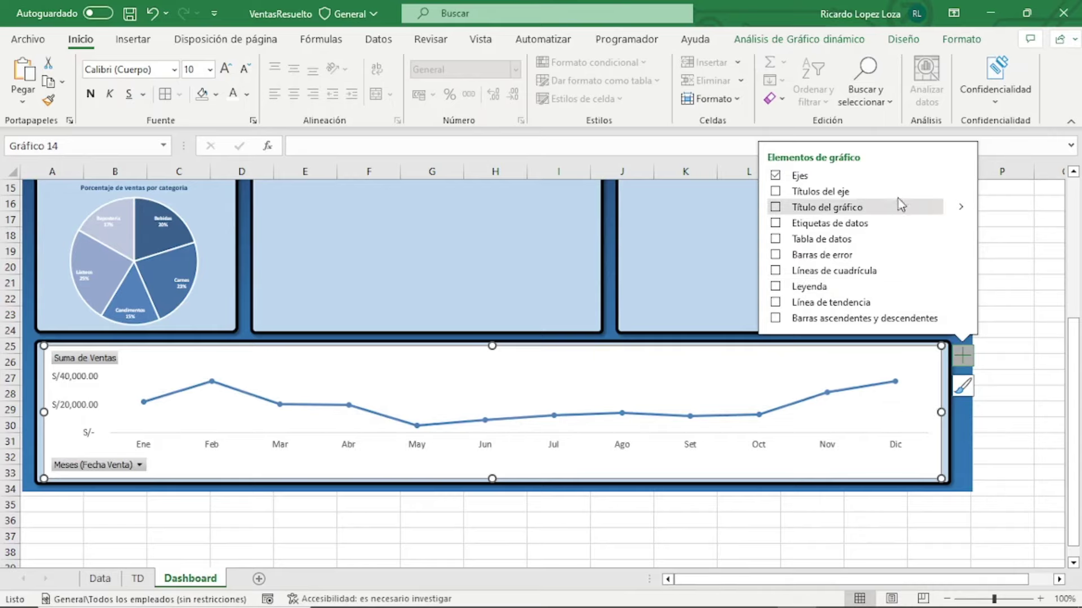
Add data labels above each point and hide the primary vertical axis
{"action": "left_click", "coordinate": [961, 224]}
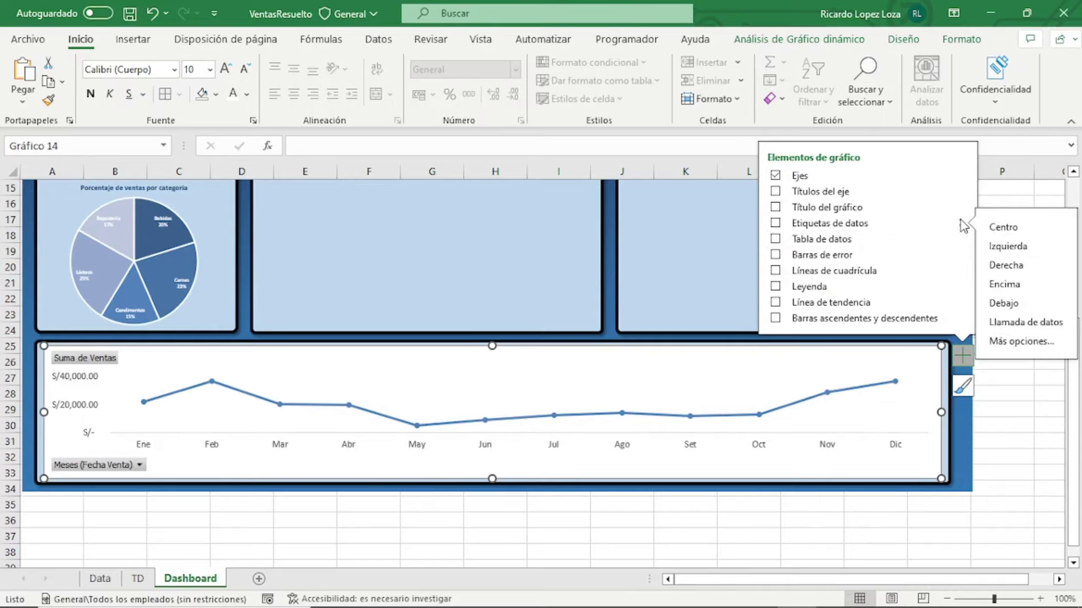
{"action": "left_click", "coordinate": [997, 285]}
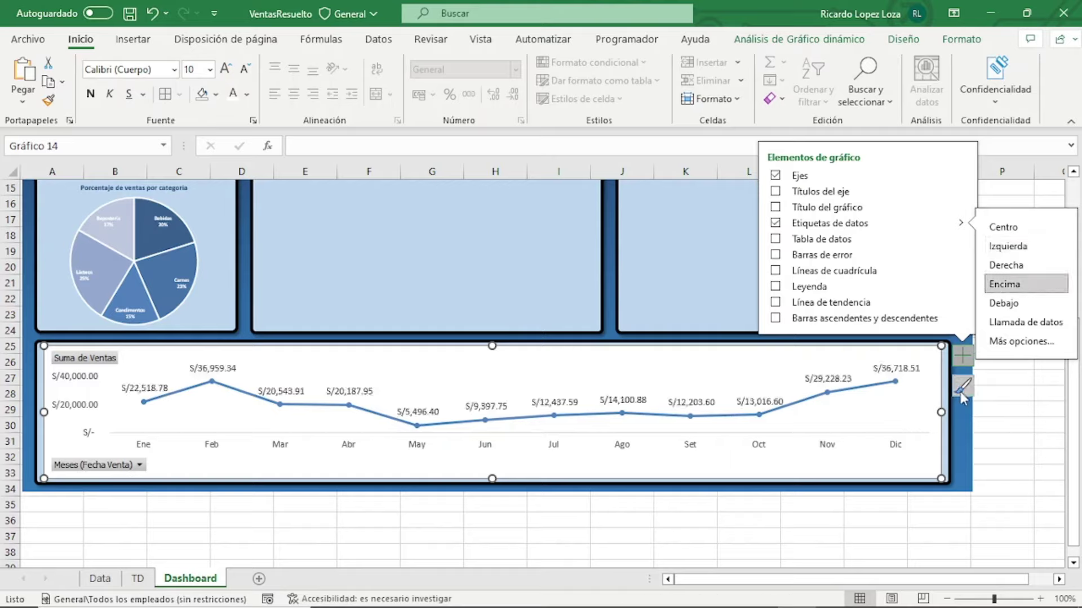
{"action": "left_click", "coordinate": [961, 176]}
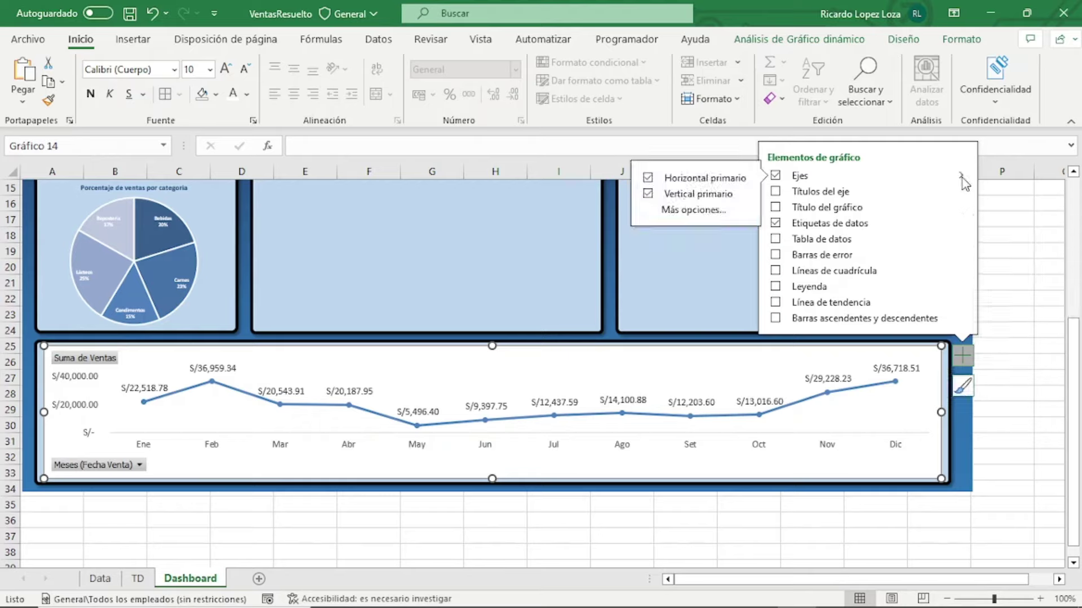
{"action": "left_click", "coordinate": [648, 194]}
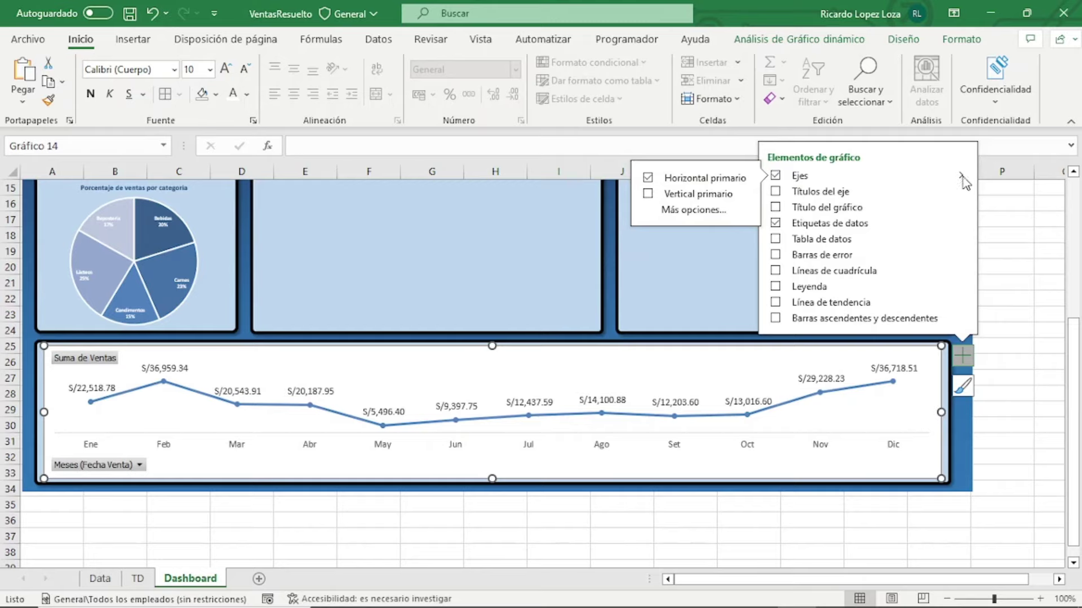
{"action": "left_click", "coordinate": [1022, 332]}
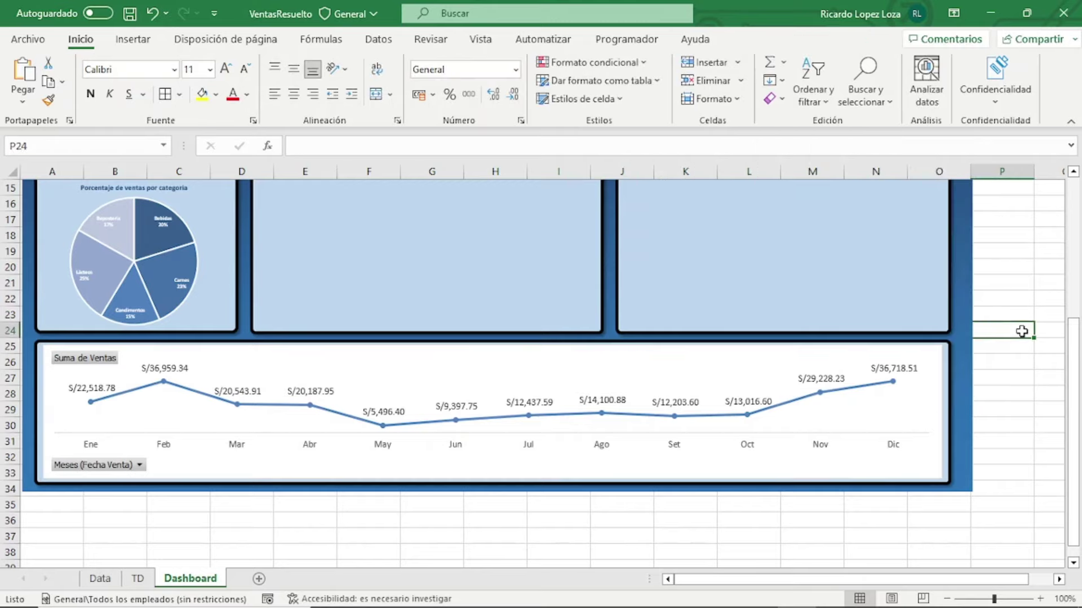
{"action": "left_click", "coordinate": [506, 349]}
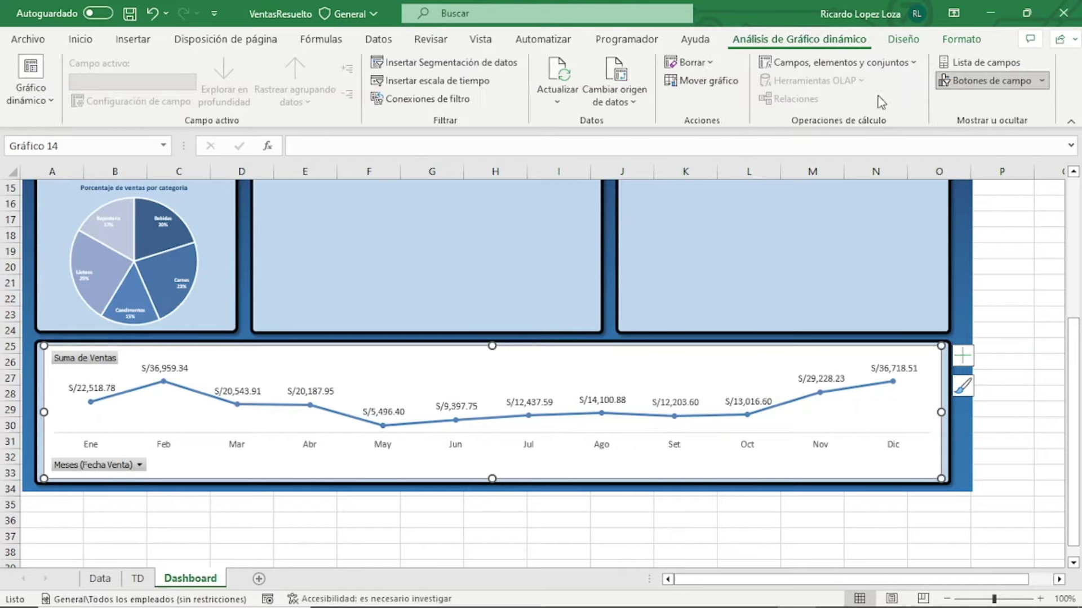
Hide the chart's field buttons and set its shape fill and outline to none
{"action": "left_click", "coordinate": [955, 85]}
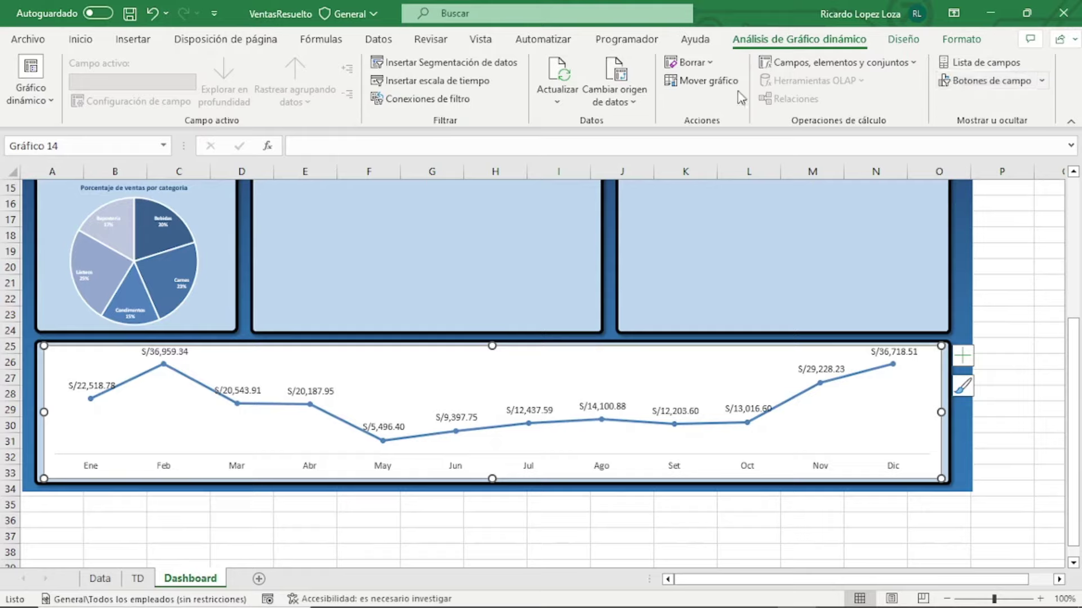
{"action": "left_click", "coordinate": [961, 39]}
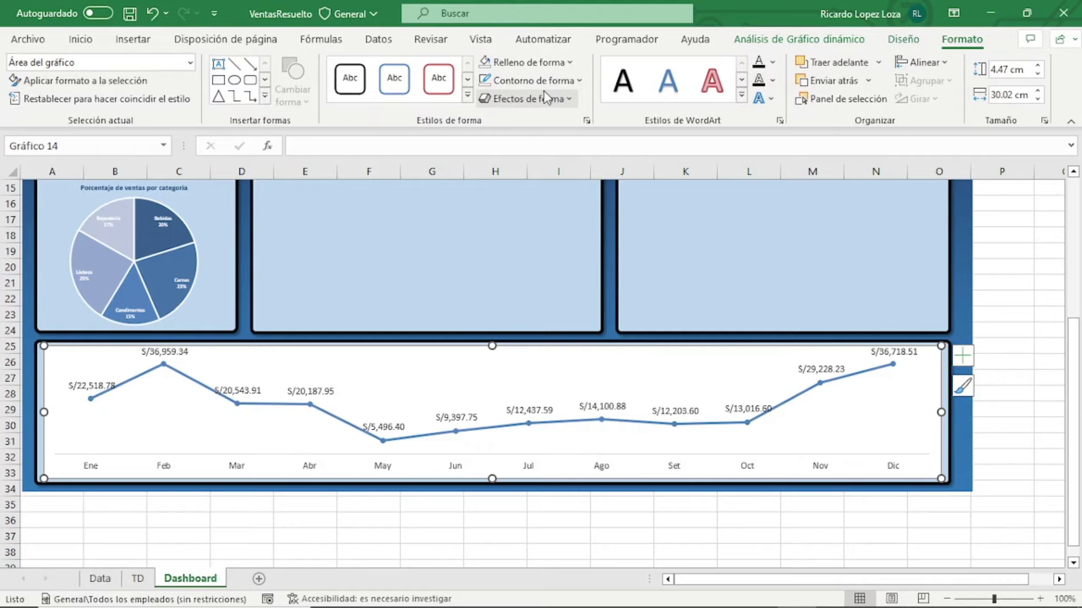
{"action": "left_click", "coordinate": [534, 63]}
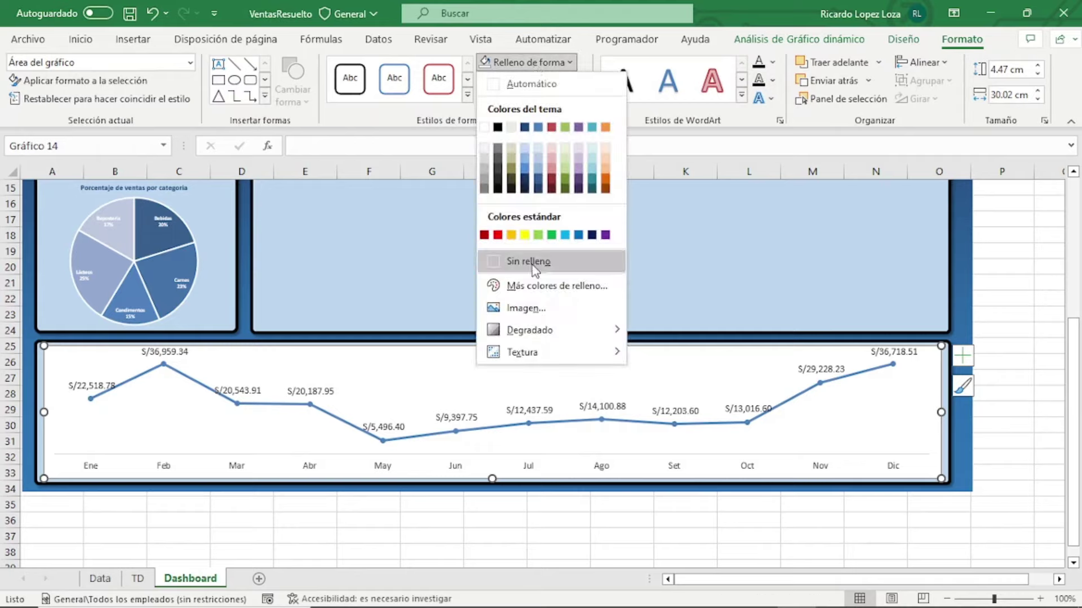
{"action": "left_click", "coordinate": [530, 262]}
{"action": "left_click", "coordinate": [532, 81]}
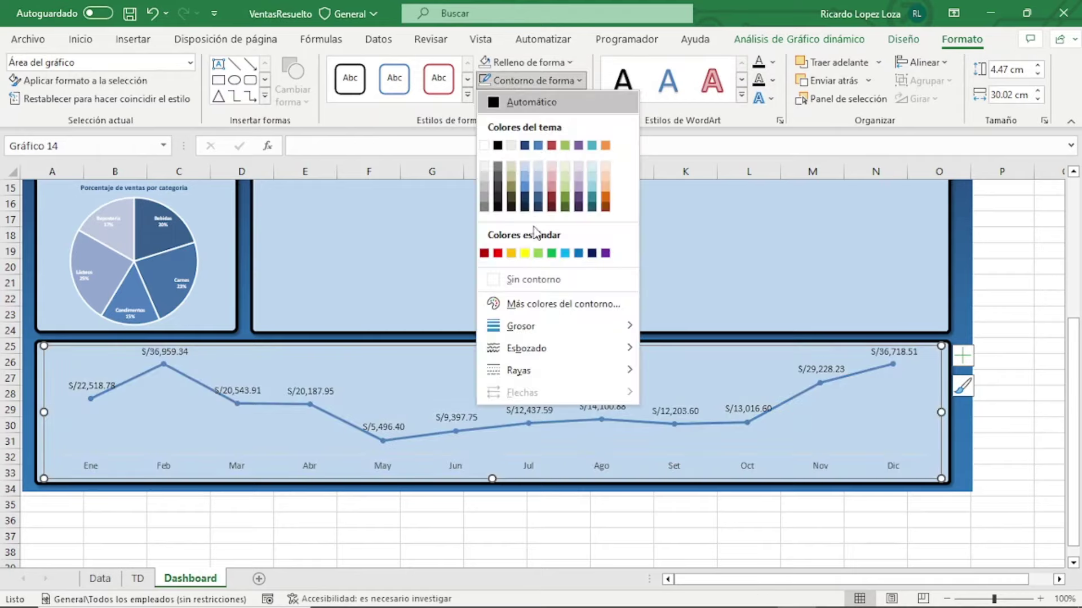
{"action": "left_click", "coordinate": [535, 280]}
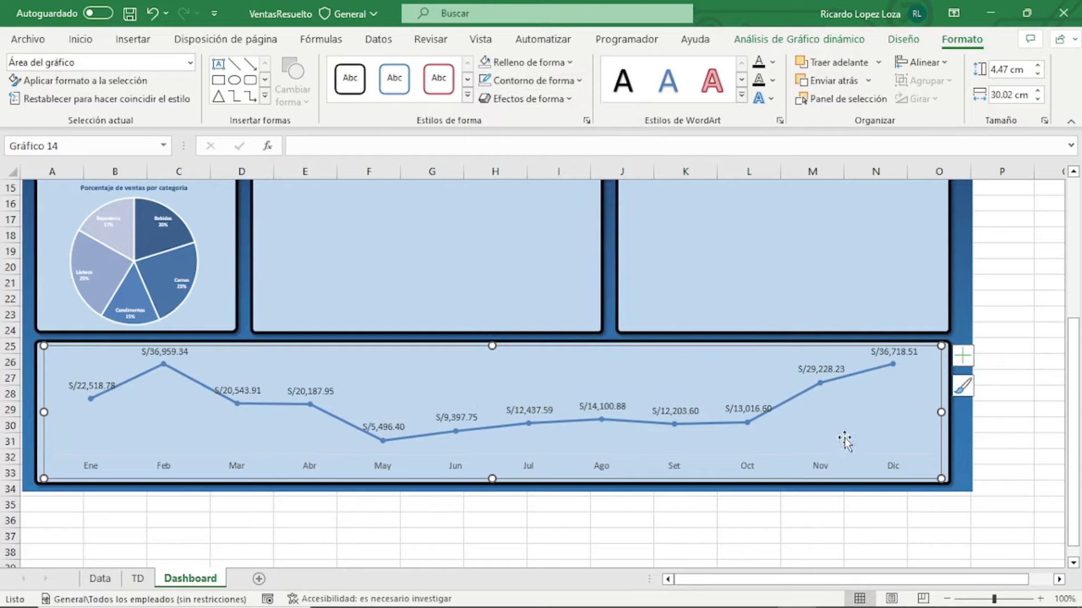
{"action": "left_click", "coordinate": [824, 472]}
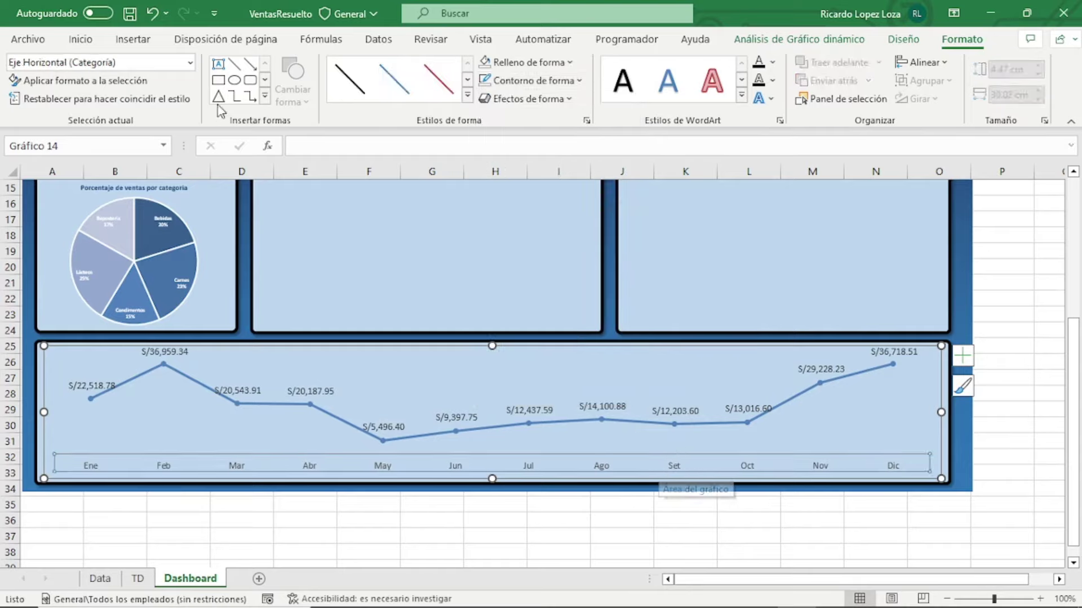
Colour the month axis labels dark blue and make the data value labels bold
{"action": "left_click", "coordinate": [82, 39]}
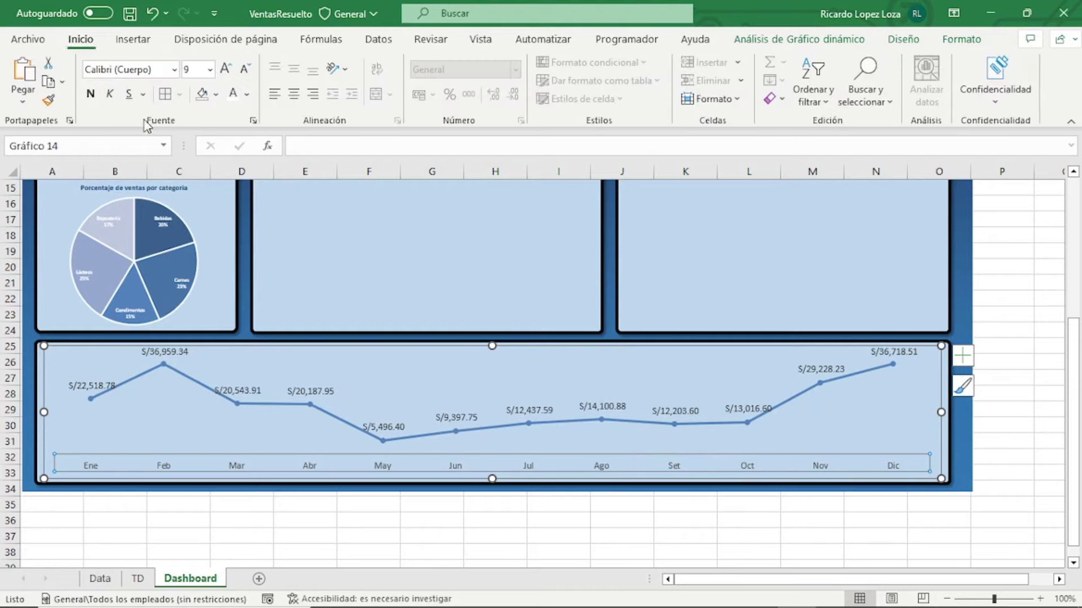
{"action": "left_click", "coordinate": [247, 94]}
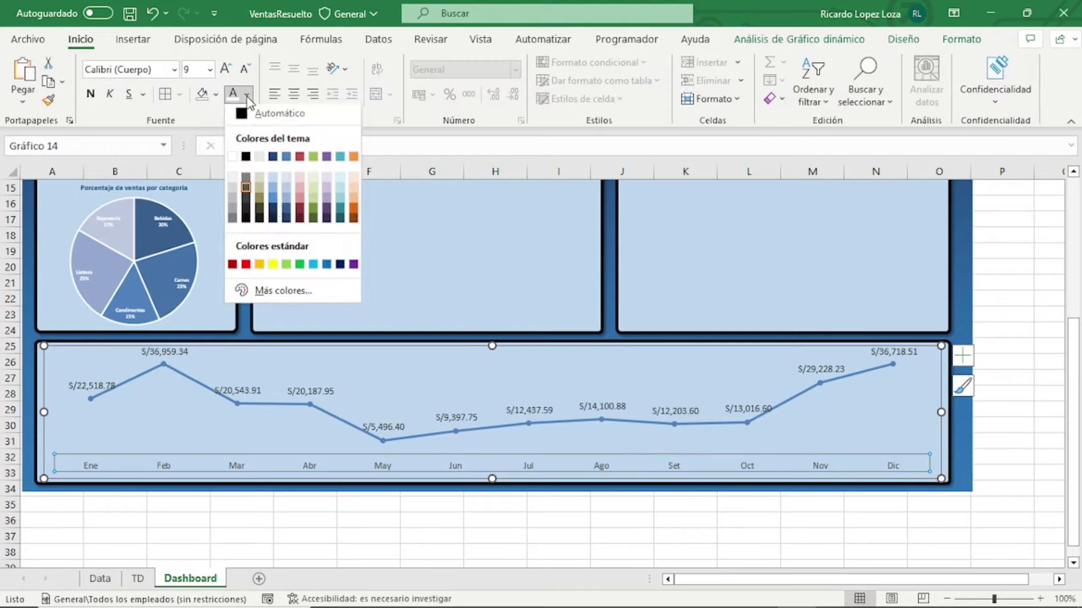
{"action": "left_click", "coordinate": [288, 223]}
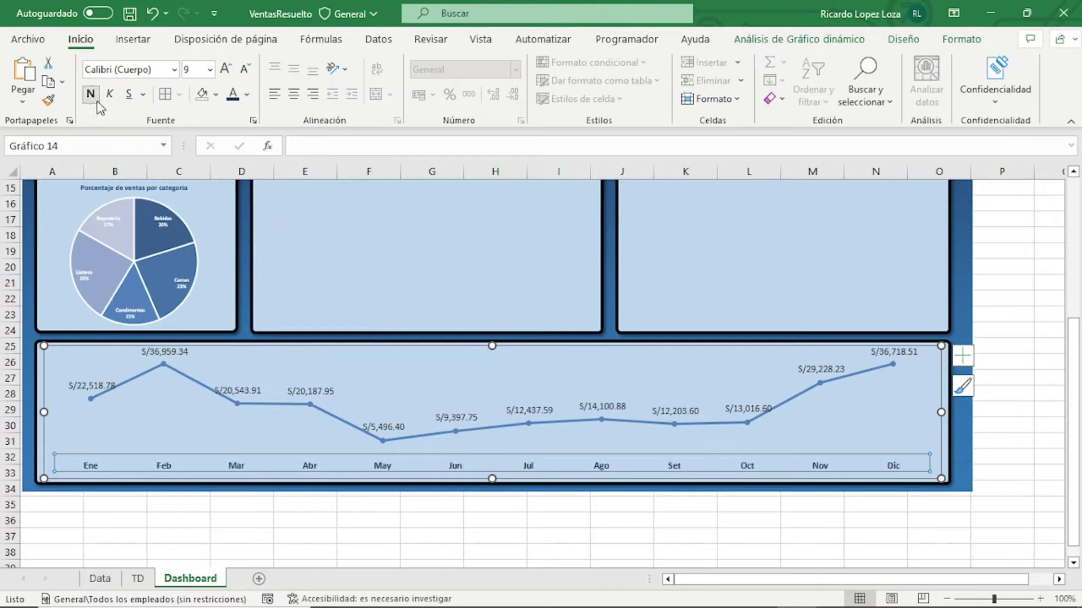
{"action": "left_click", "coordinate": [304, 390]}
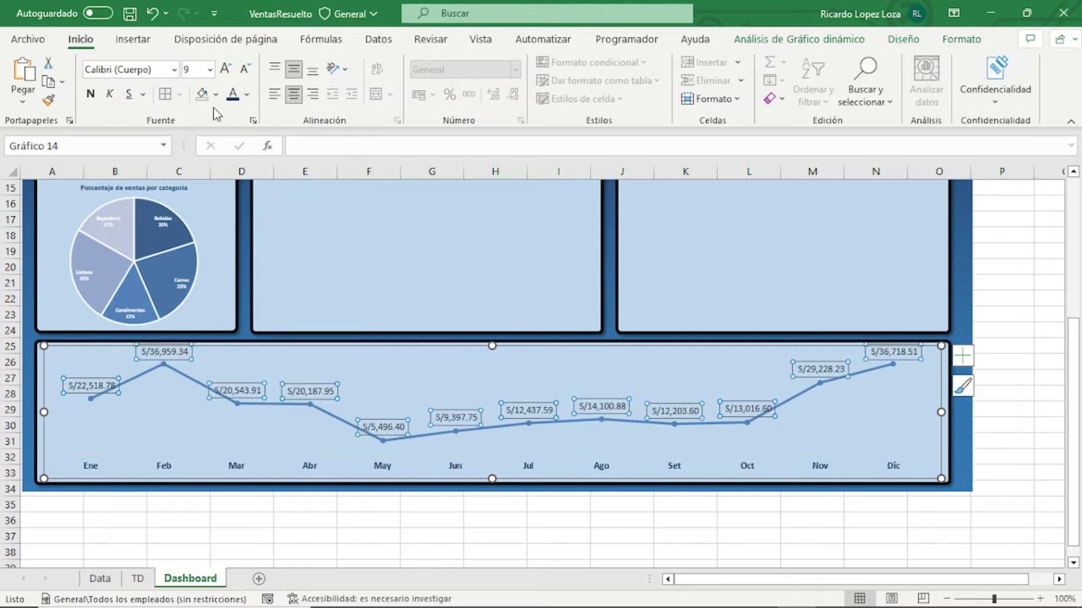
{"action": "left_click", "coordinate": [91, 94]}
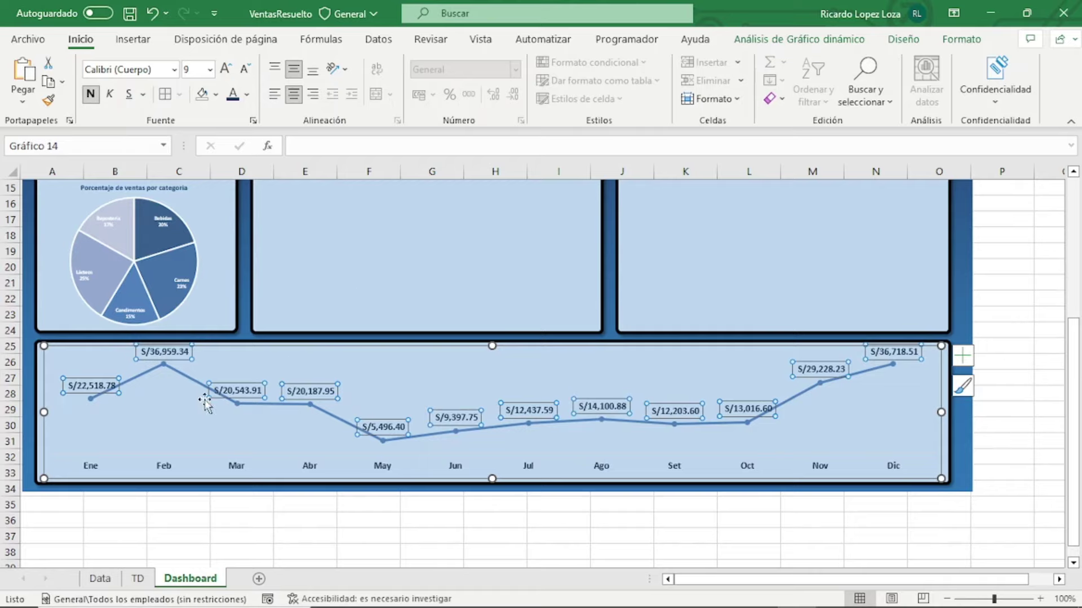
Set the Total sales line colour to dark navy in Format Data Series
{"action": "right_click", "coordinate": [183, 381]}
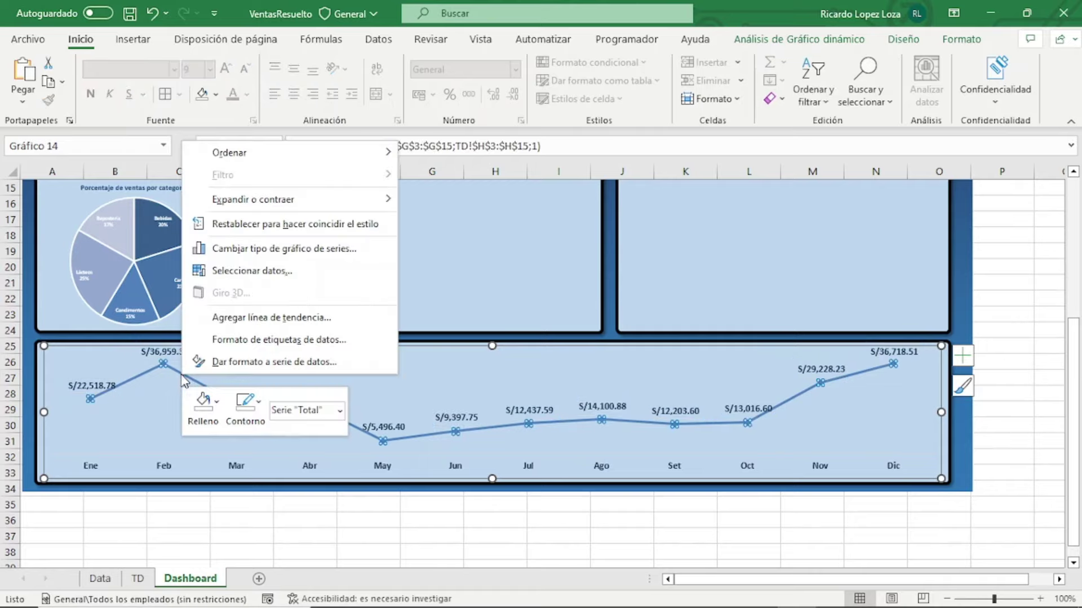
{"action": "left_click", "coordinate": [331, 365]}
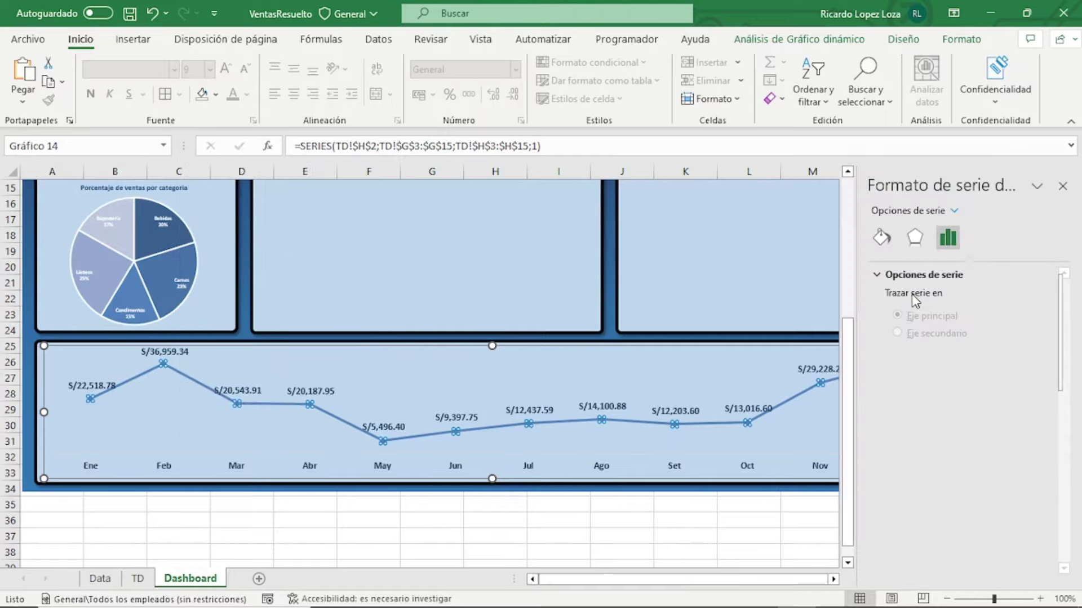
{"action": "left_click", "coordinate": [881, 239]}
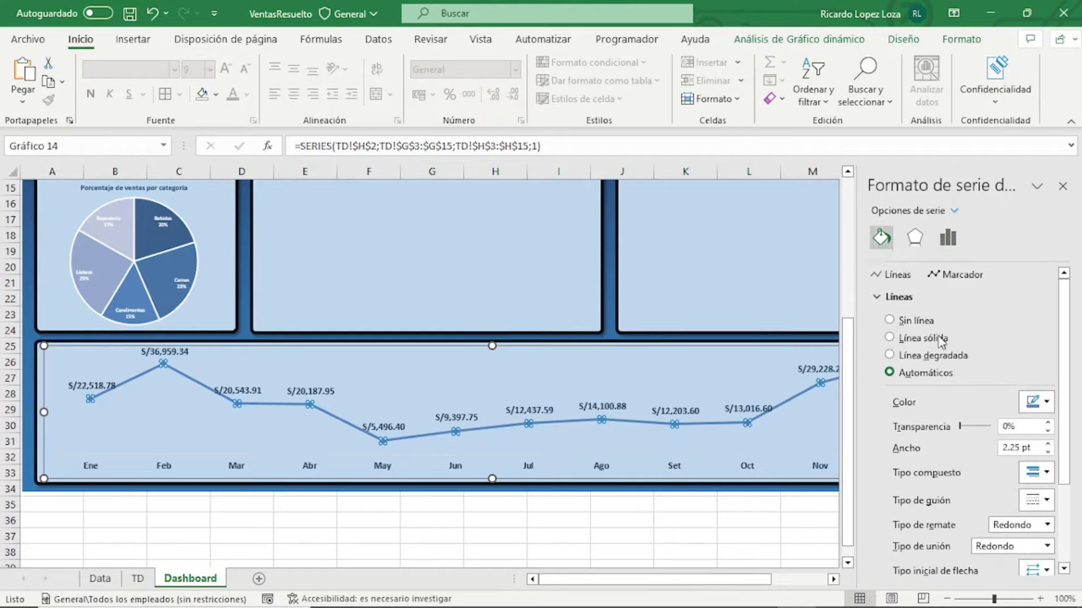
{"action": "left_click", "coordinate": [1045, 402]}
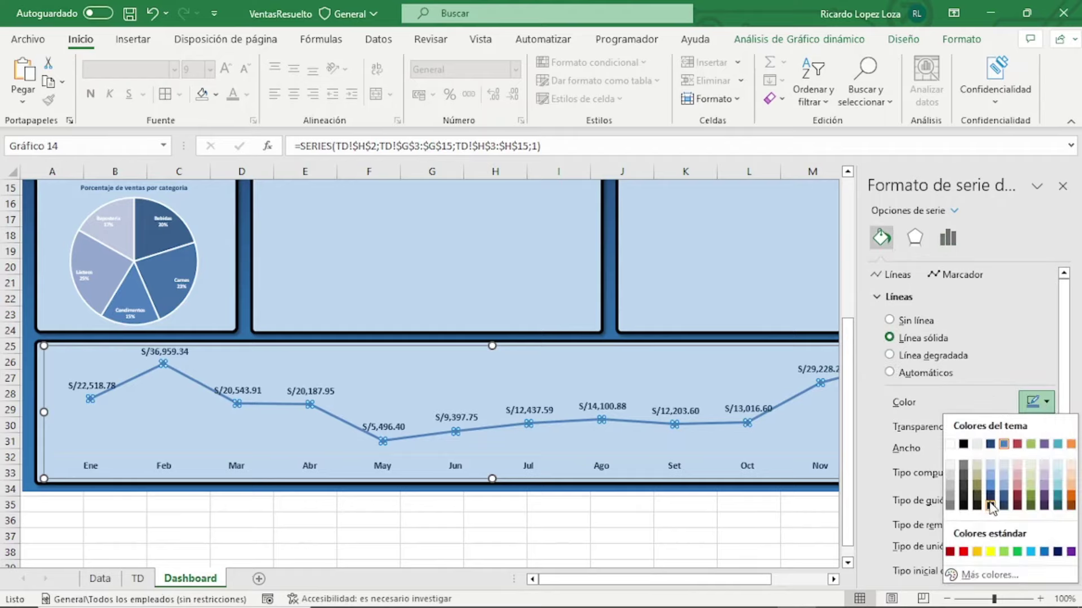
{"action": "left_click", "coordinate": [1003, 505]}
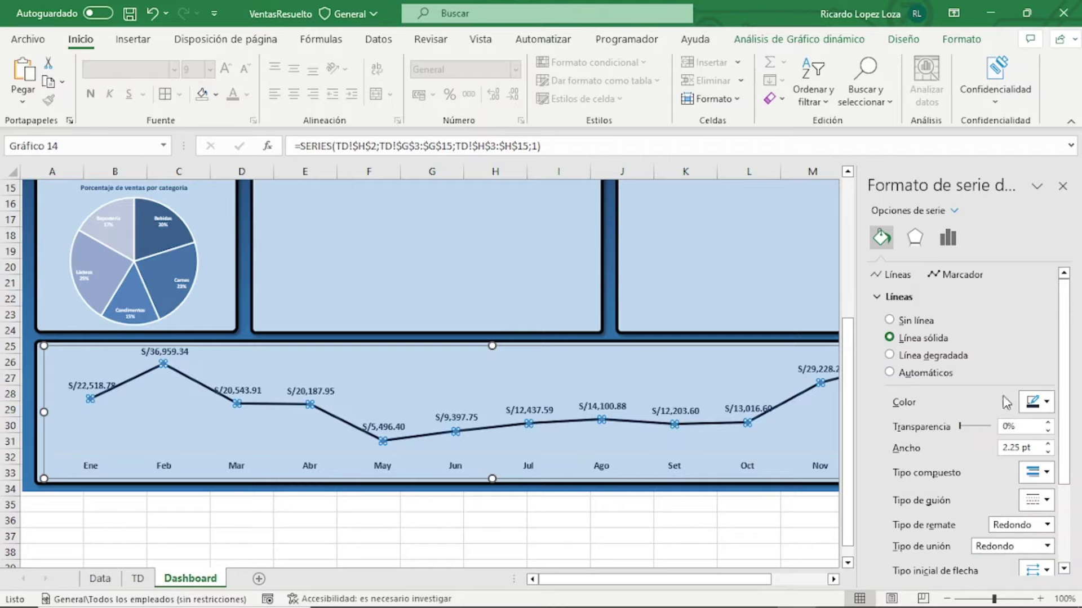
Give the line's markers a solid white fill and set their border colour
{"action": "left_click", "coordinate": [958, 275]}
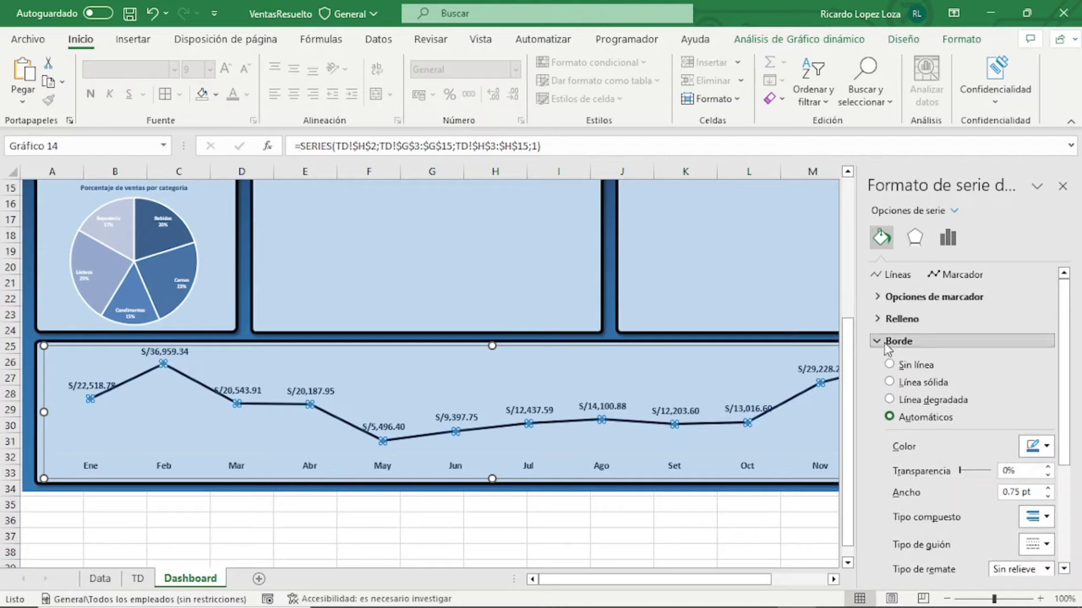
{"action": "left_click", "coordinate": [879, 319]}
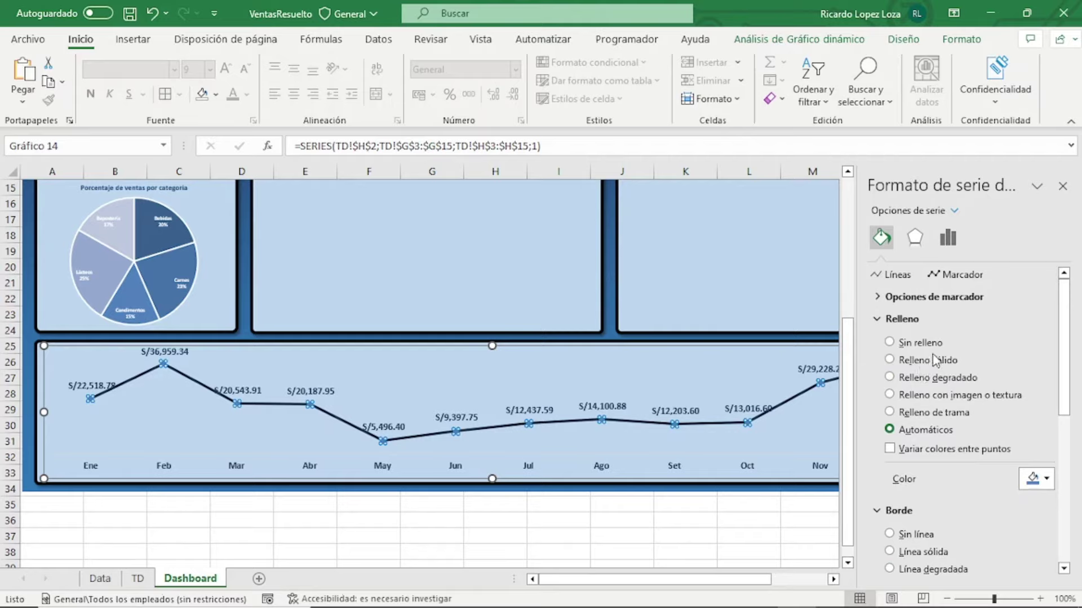
{"action": "left_click", "coordinate": [1036, 479]}
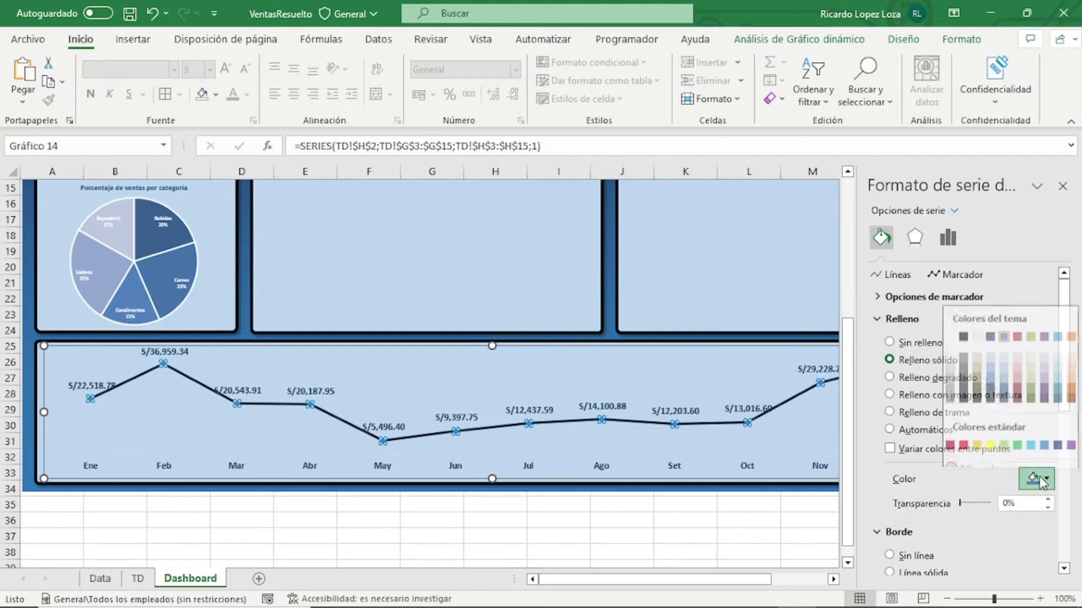
{"action": "left_click", "coordinate": [953, 332]}
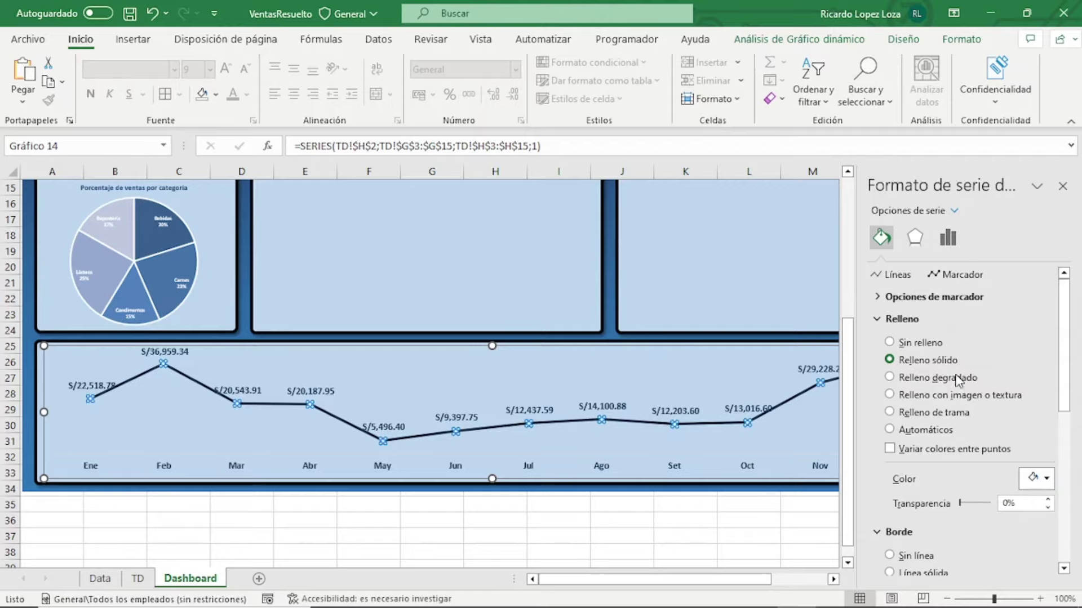
{"action": "left_click", "coordinate": [899, 319]}
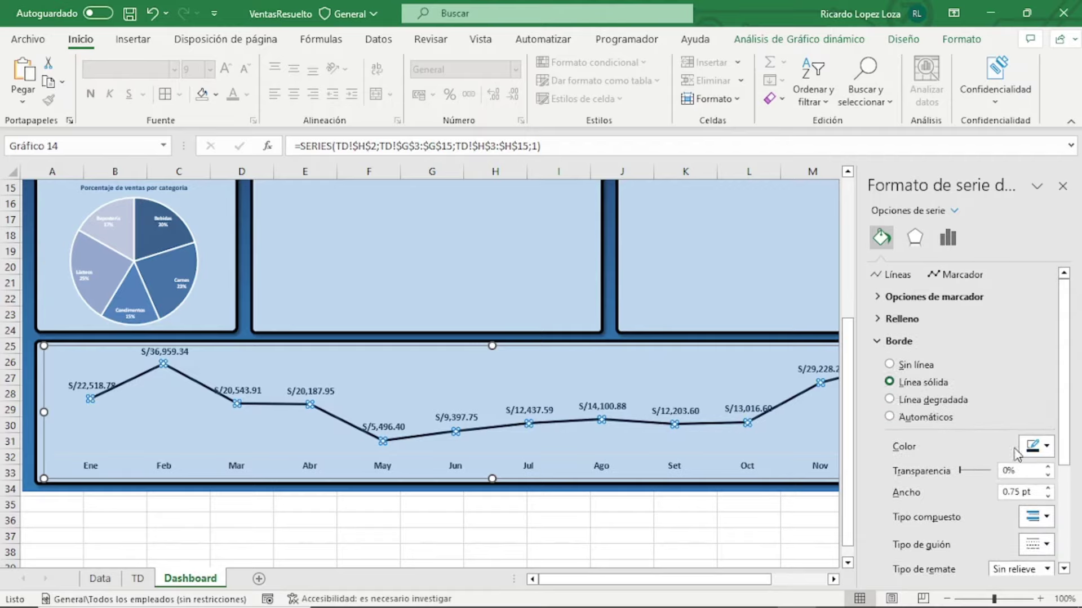
{"action": "left_click", "coordinate": [1031, 451]}
{"action": "left_click", "coordinate": [1006, 362]}
Enlarge the markers to size 7 and close the formatting pane
{"action": "left_click", "coordinate": [877, 342]}
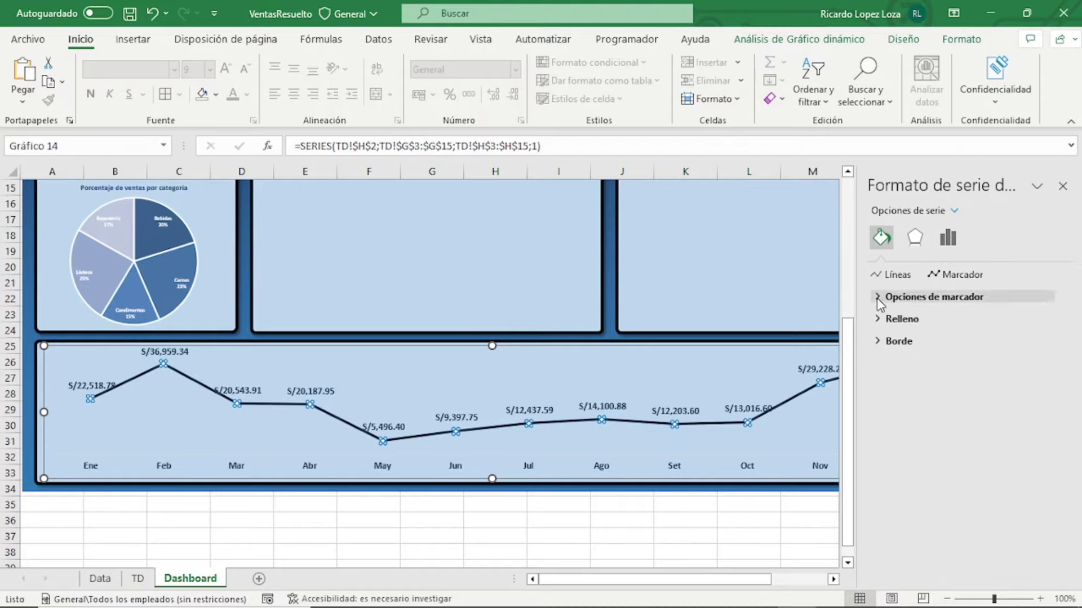
{"action": "left_click", "coordinate": [901, 297]}
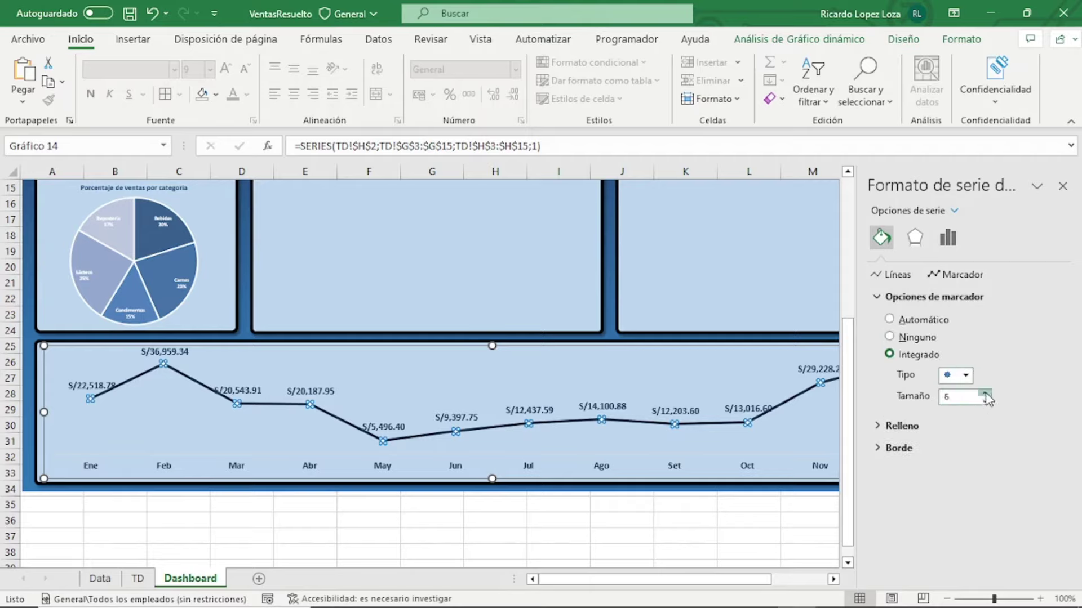
{"action": "left_click", "coordinate": [985, 394]}
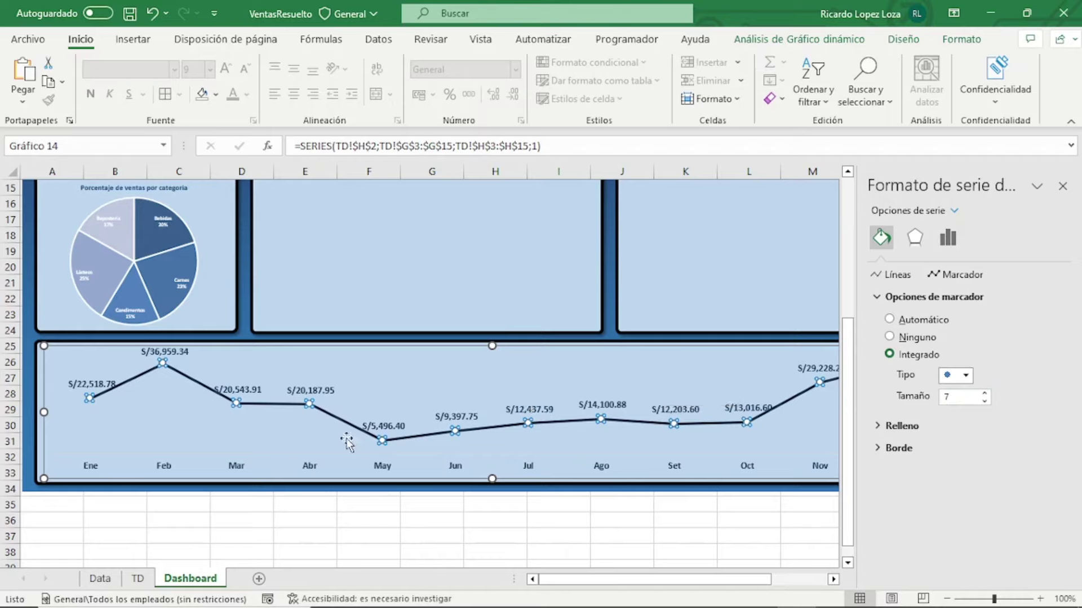
{"action": "left_click", "coordinate": [382, 516]}
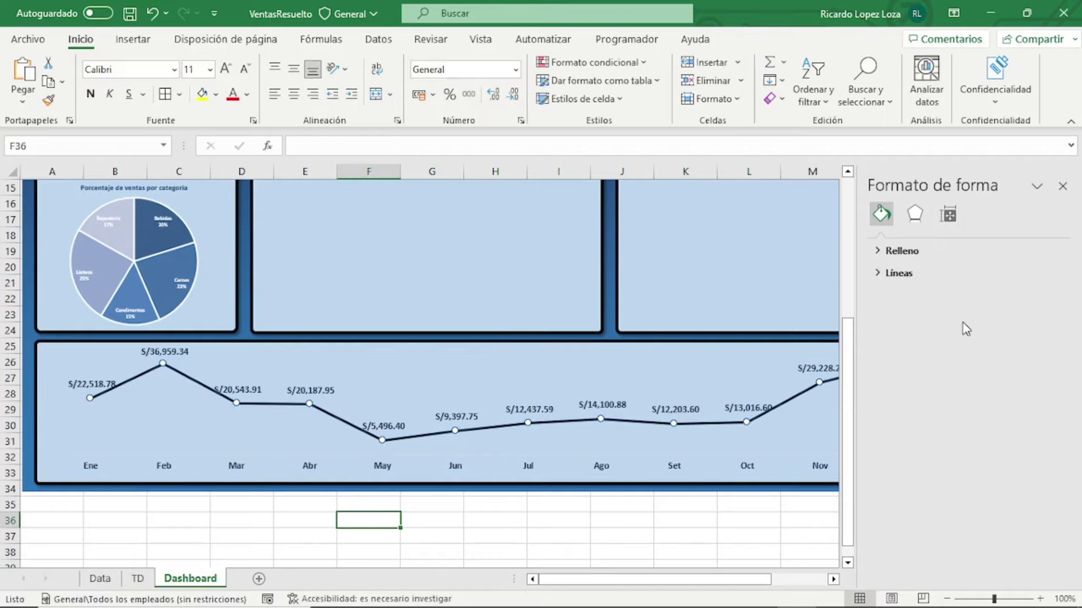
{"action": "left_click", "coordinate": [1063, 186]}
{"action": "left_click", "coordinate": [1008, 409]}
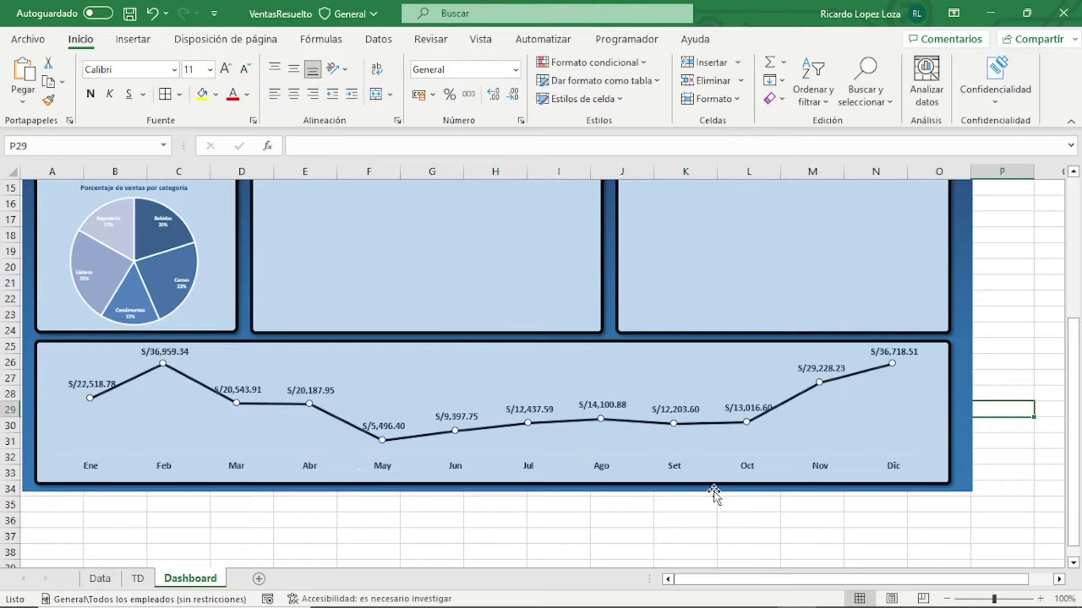
Give the month axis a solid dark blue line, 1 pt wide
{"action": "left_click", "coordinate": [673, 470]}
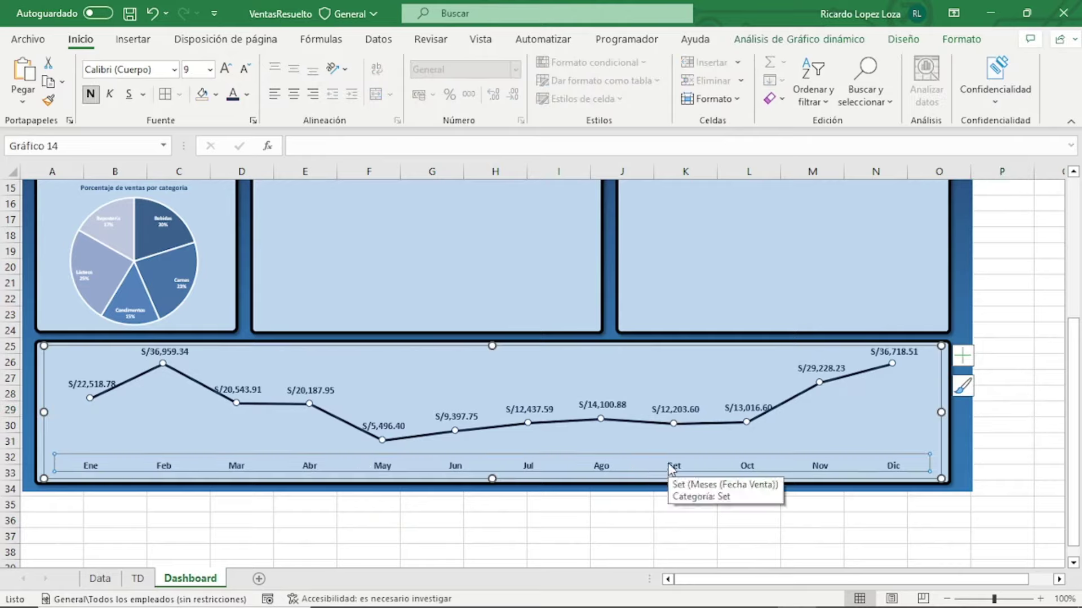
{"action": "right_click", "coordinate": [670, 467]}
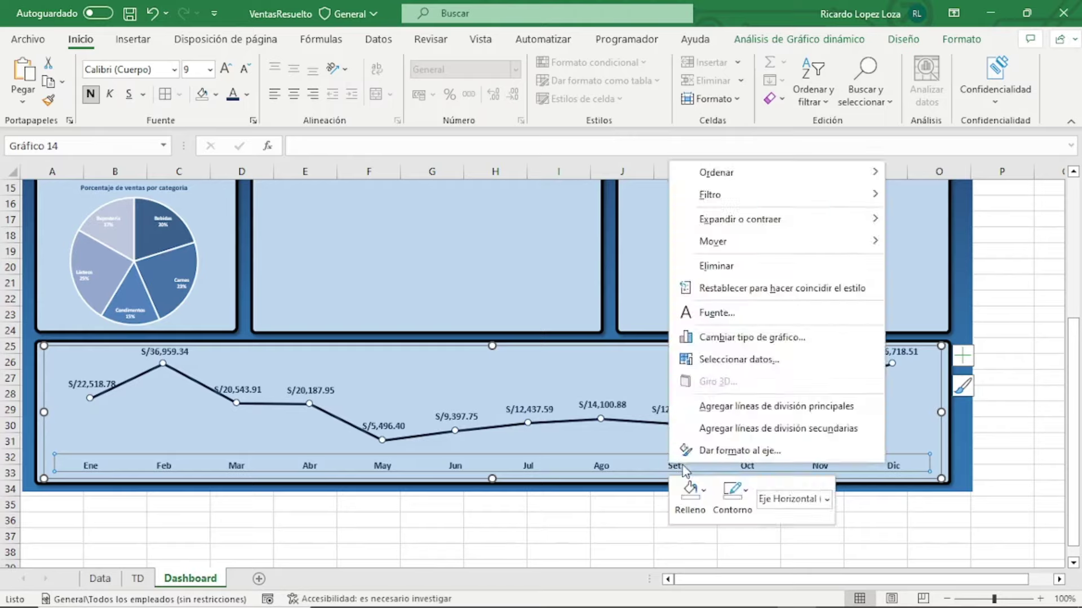
{"action": "left_click", "coordinate": [711, 447]}
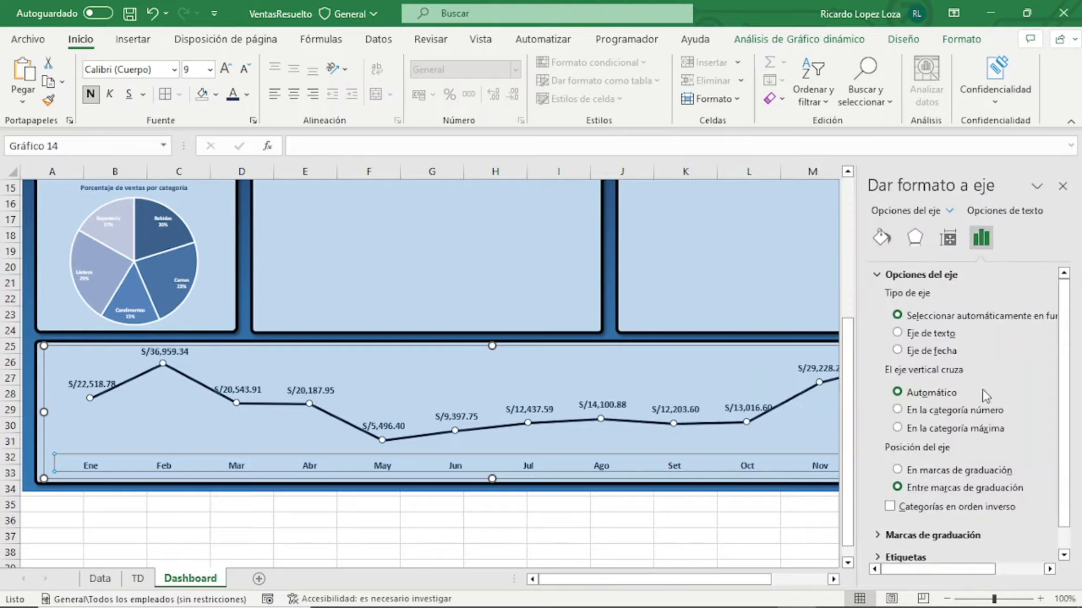
{"action": "left_click", "coordinate": [883, 243]}
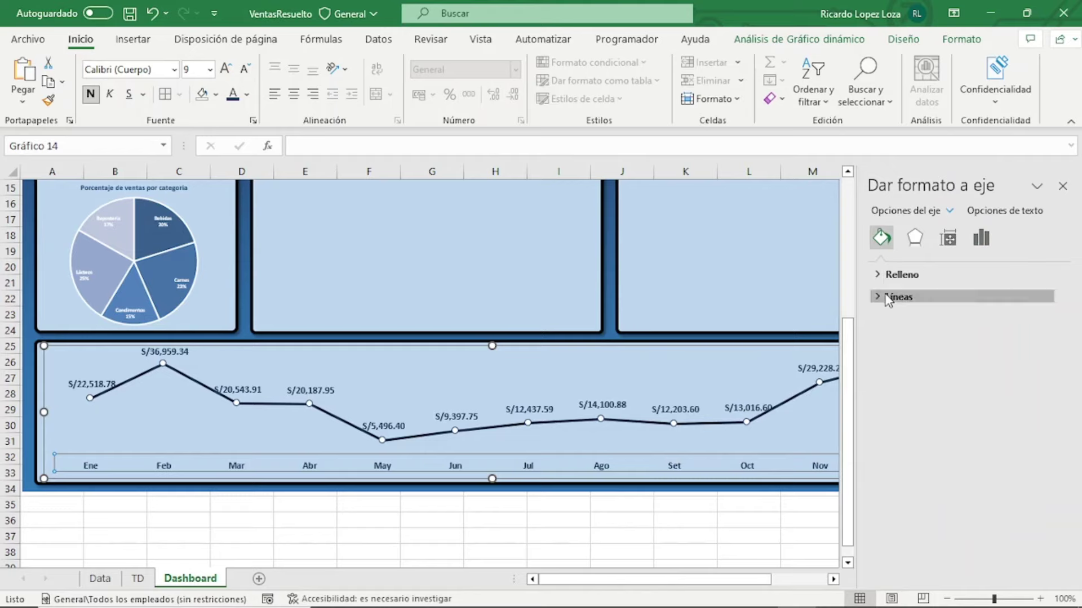
{"action": "left_click", "coordinate": [896, 297]}
{"action": "left_click", "coordinate": [927, 341]}
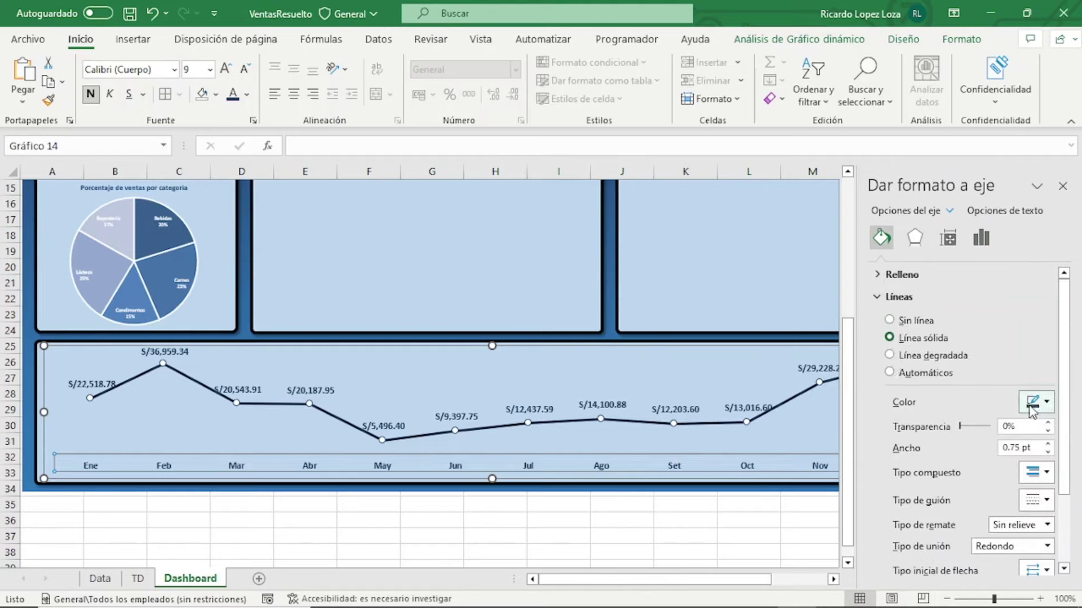
{"action": "left_click", "coordinate": [1046, 403]}
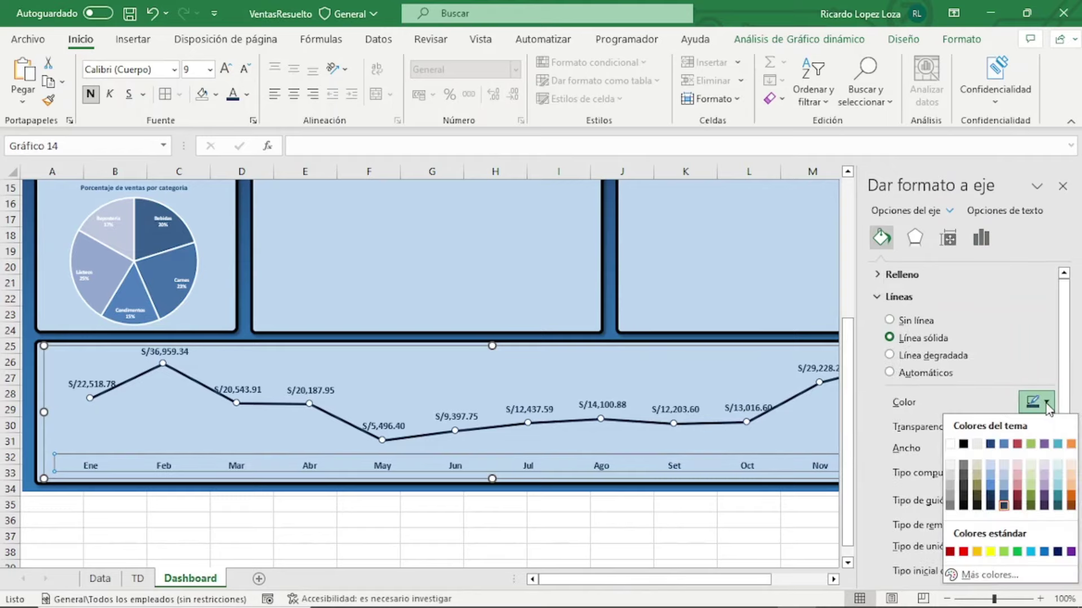
{"action": "left_click", "coordinate": [1004, 505]}
{"action": "left_click", "coordinate": [1048, 444]}
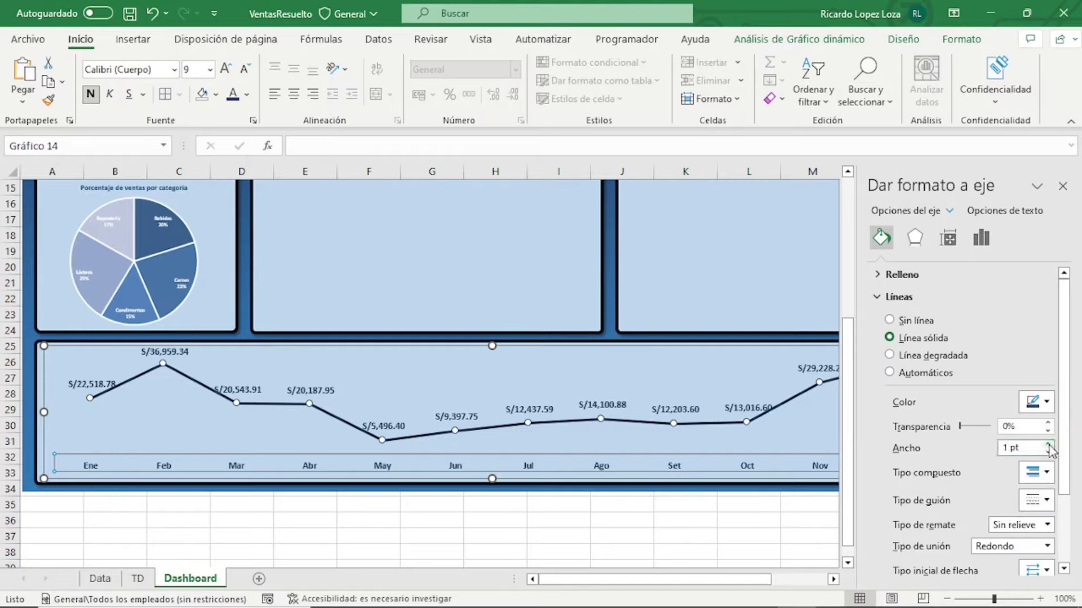
{"action": "left_click", "coordinate": [879, 297]}
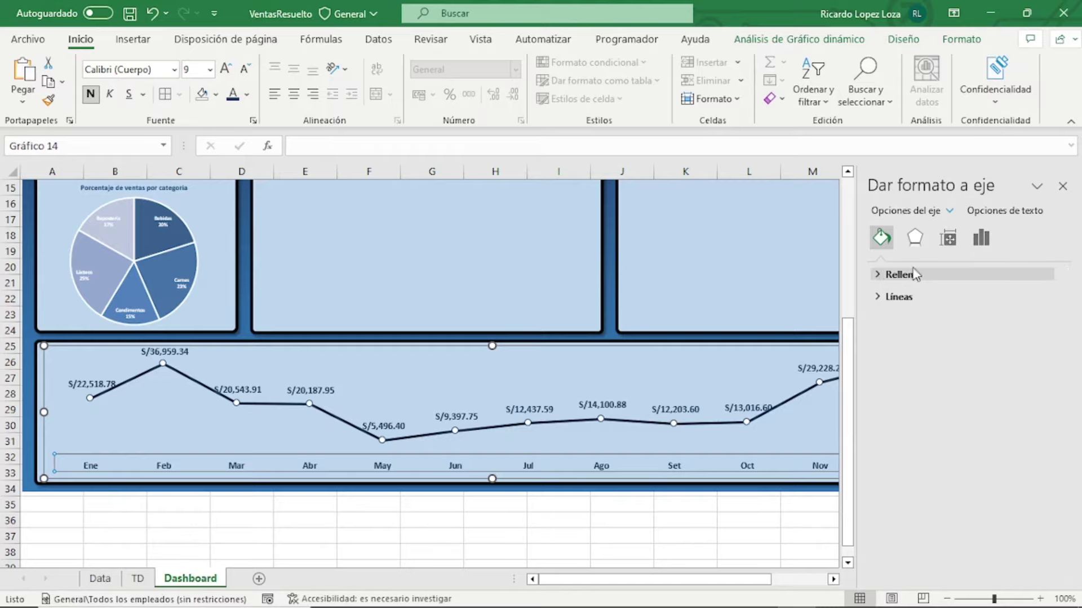
Set the axis major and minor tick marks to Outside (Exterior) and close the format pane
{"action": "left_click", "coordinate": [987, 243]}
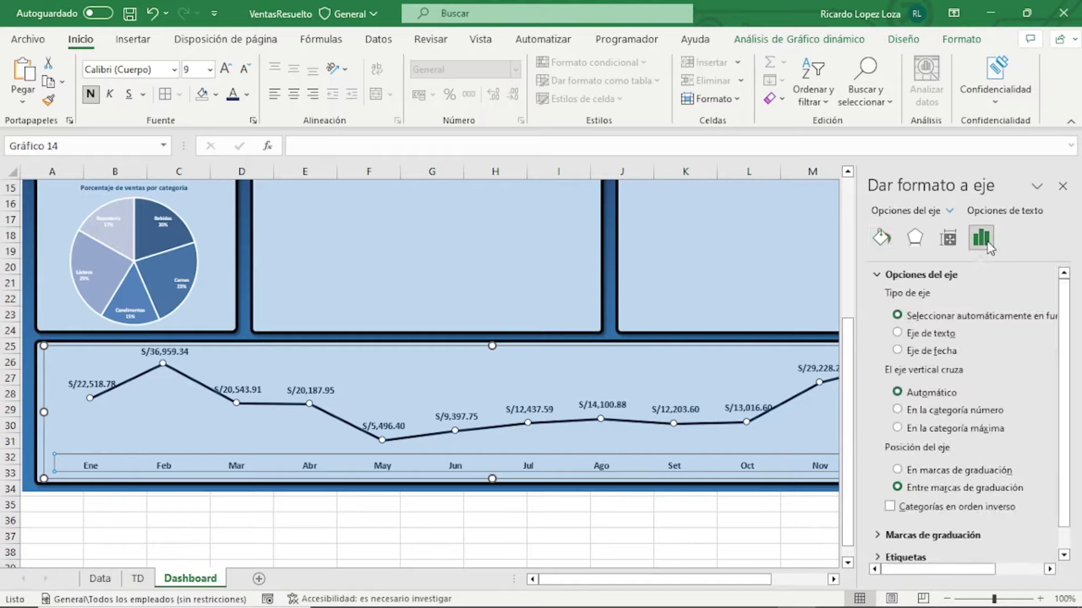
{"action": "left_click", "coordinate": [882, 275]}
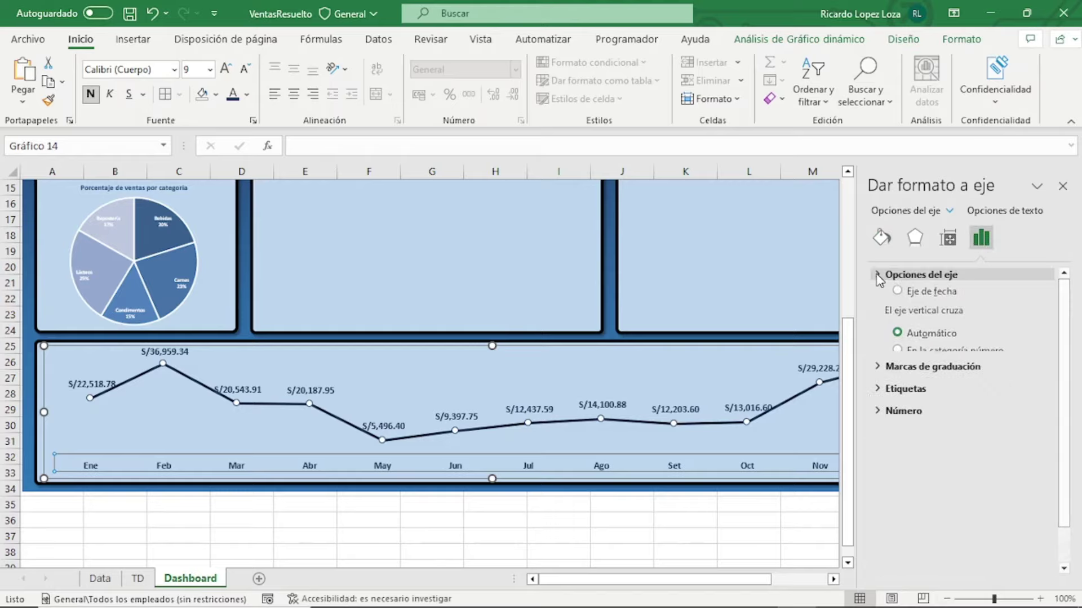
{"action": "left_click", "coordinate": [880, 296]}
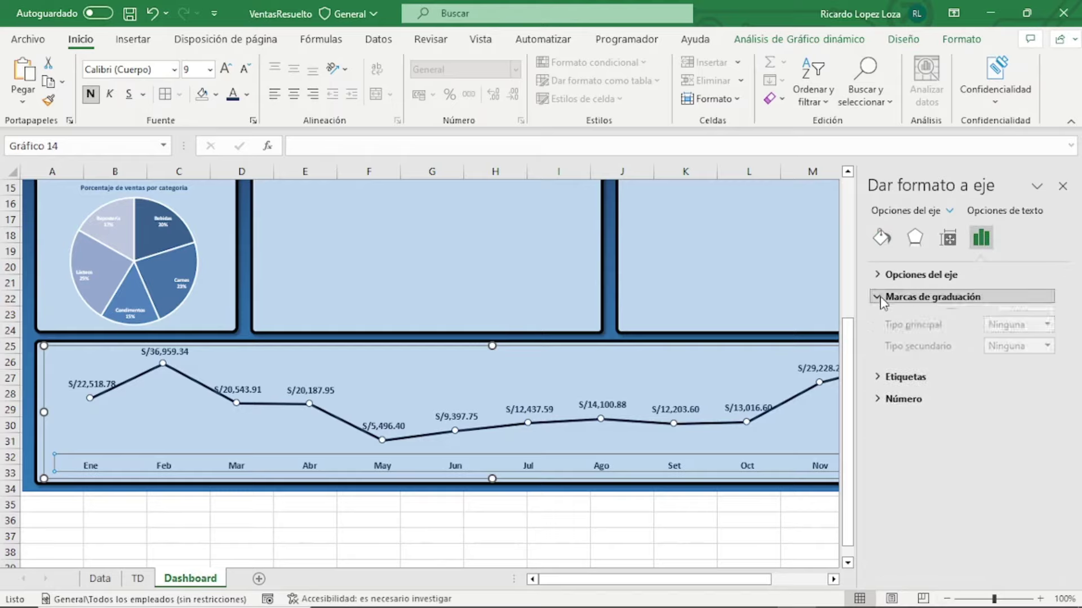
{"action": "left_click", "coordinate": [1046, 339]}
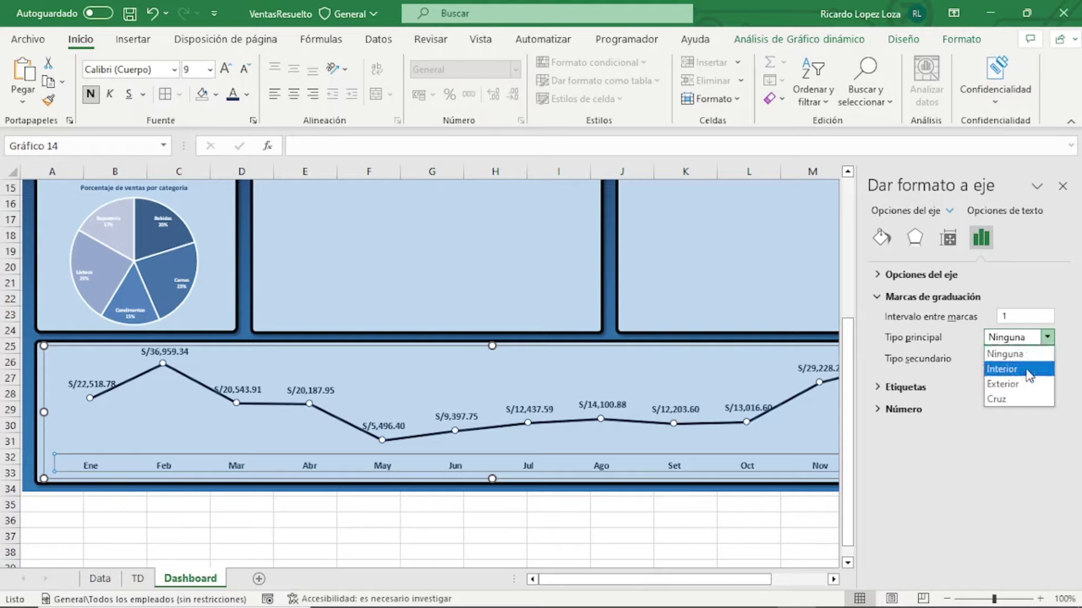
{"action": "left_click", "coordinate": [1025, 369]}
{"action": "left_click", "coordinate": [1046, 337]}
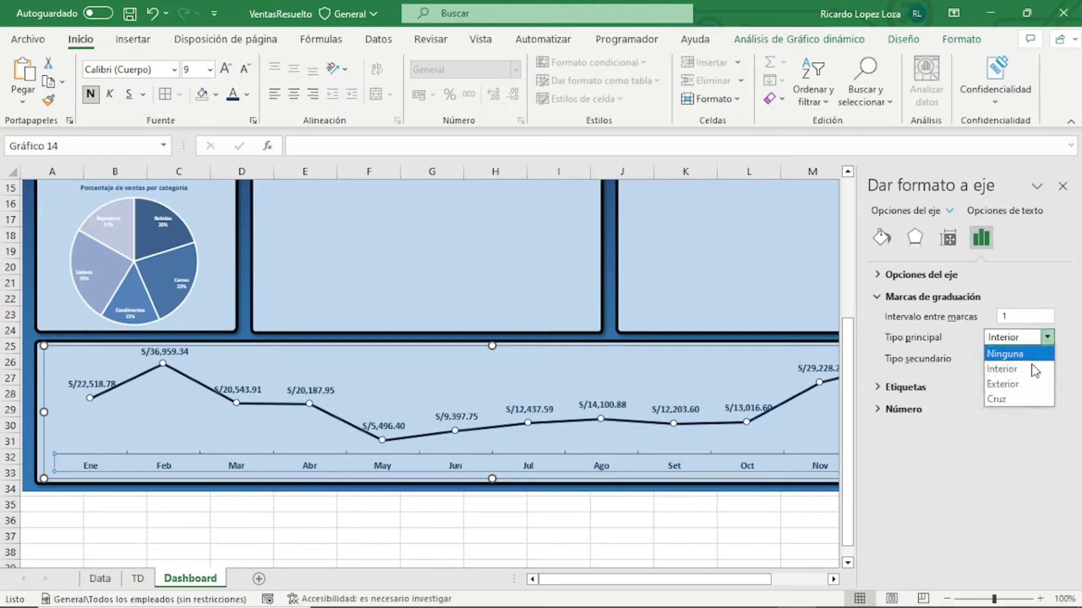
{"action": "left_click", "coordinate": [1009, 378]}
{"action": "left_click", "coordinate": [1036, 359]}
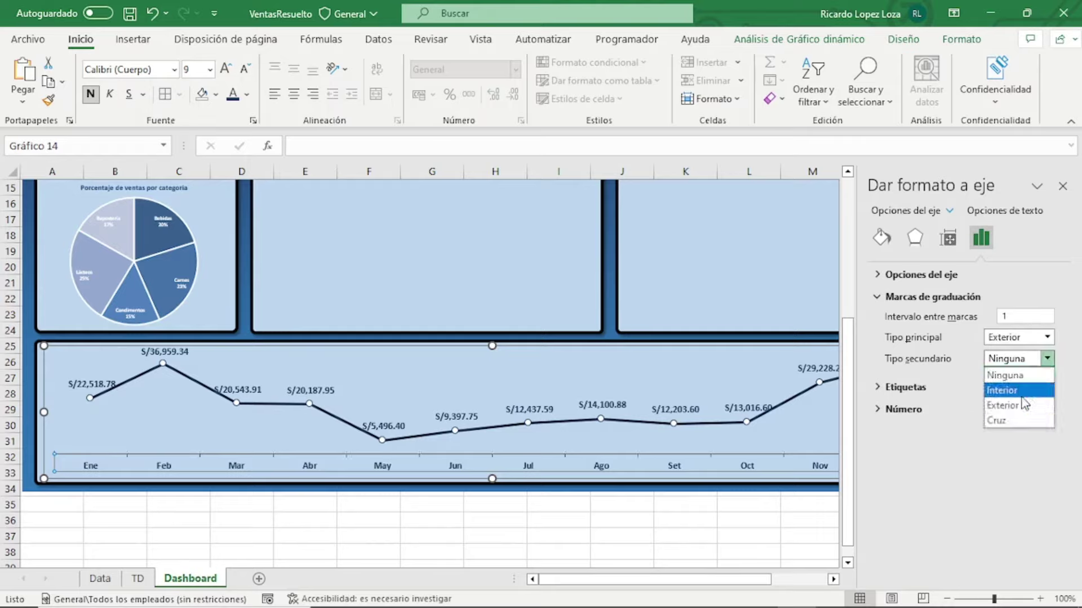
{"action": "left_click", "coordinate": [1023, 399]}
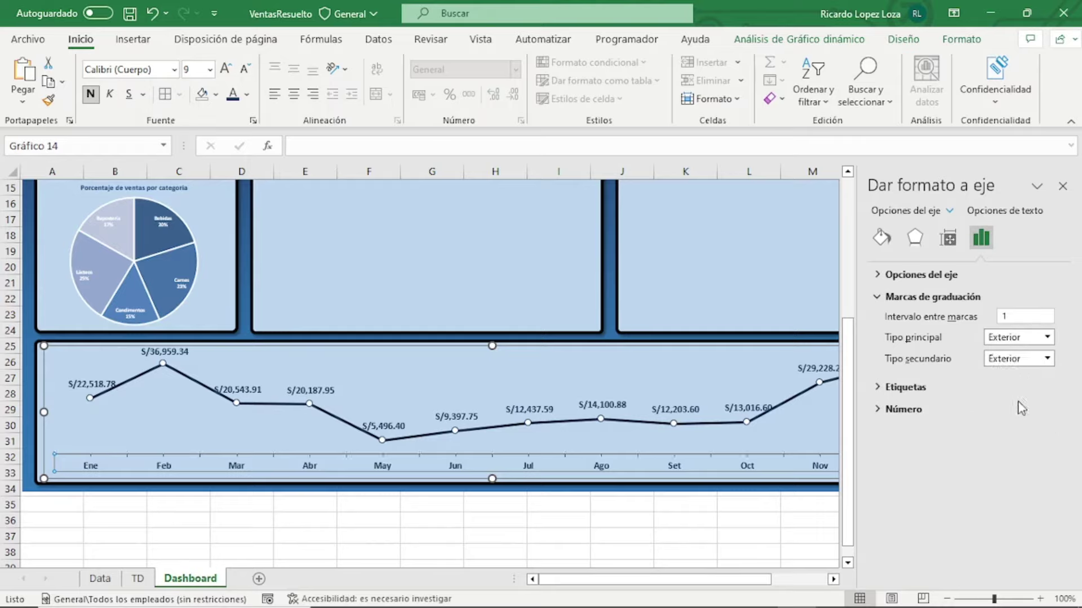
{"action": "left_click", "coordinate": [1062, 186]}
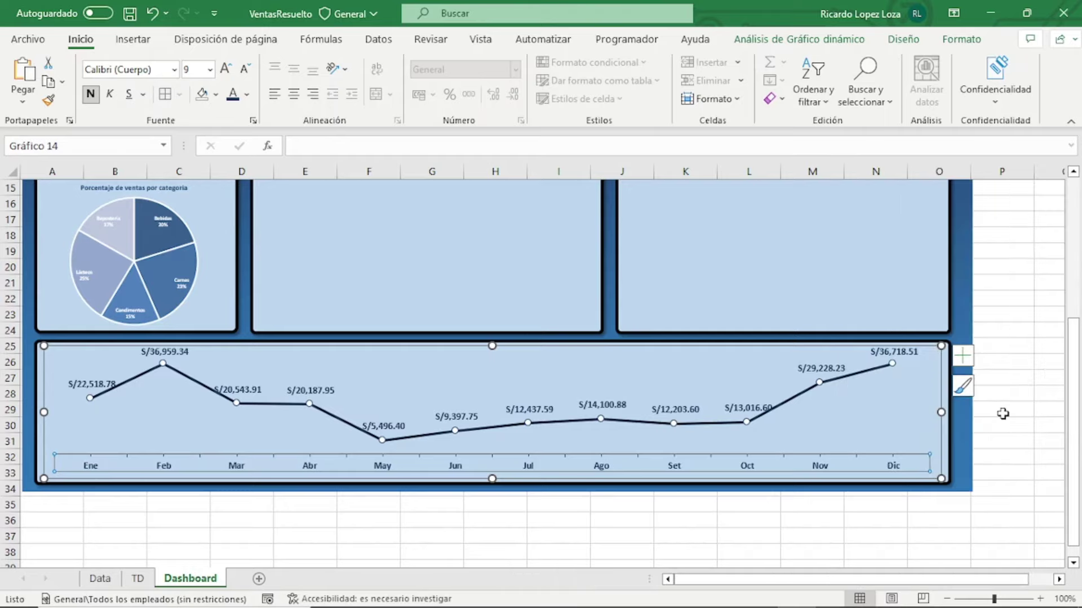
Keep Línea suavizada on for the Total sales series, close the pane, and reselect the chart
{"action": "left_click", "coordinate": [1004, 444]}
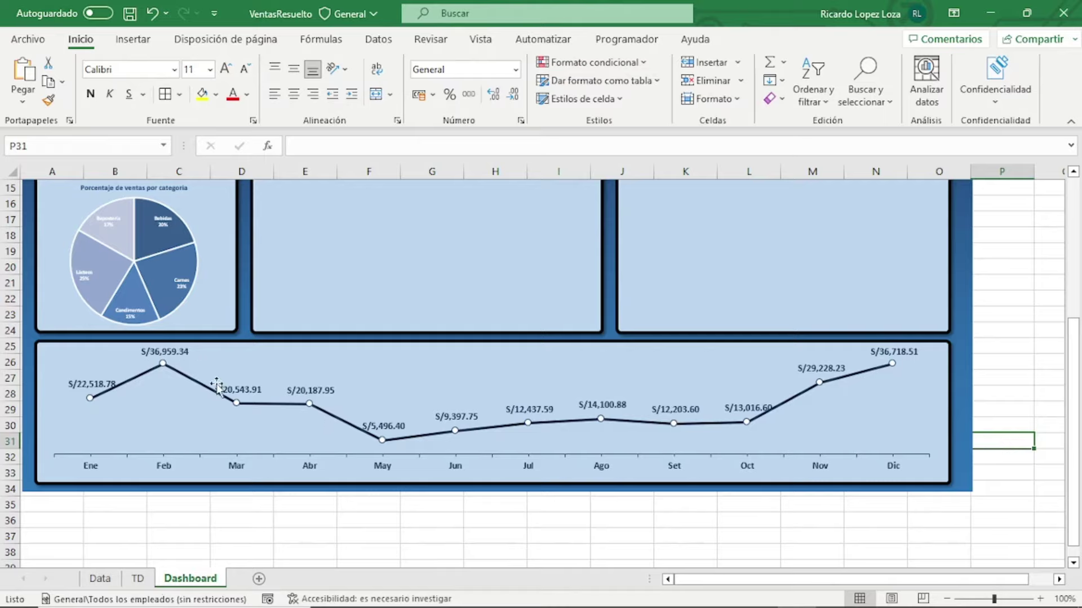
{"action": "left_click", "coordinate": [337, 424]}
{"action": "right_click", "coordinate": [337, 425]}
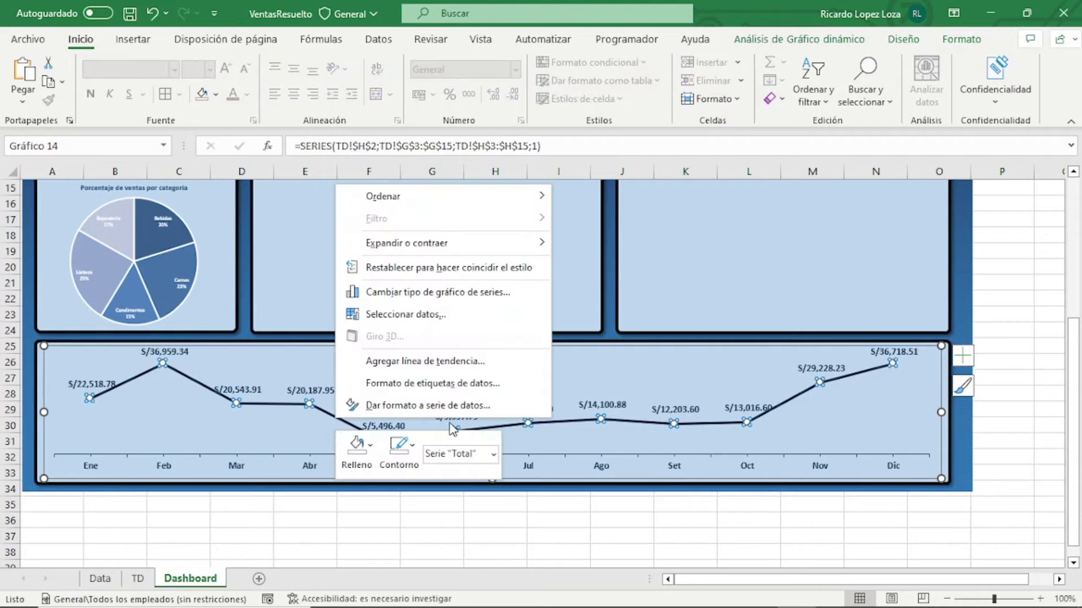
{"action": "left_click", "coordinate": [468, 406]}
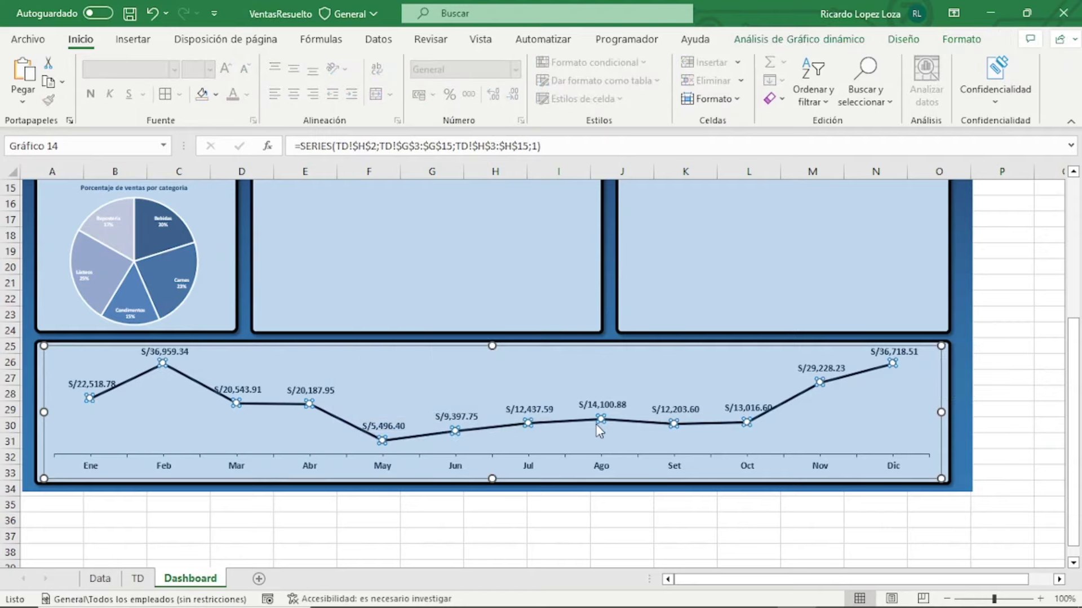
{"action": "left_click", "coordinate": [884, 239]}
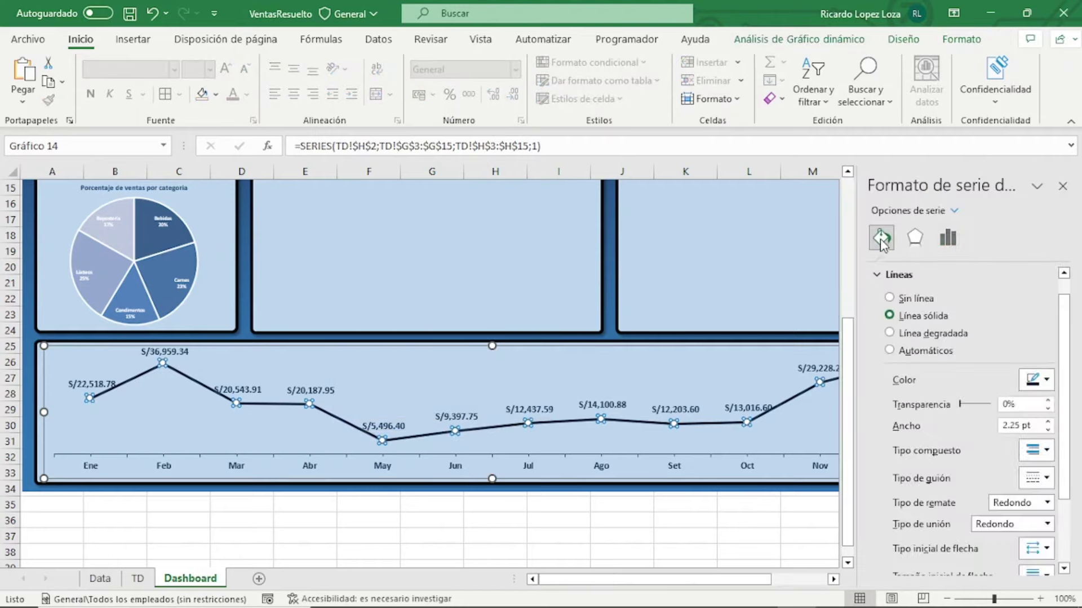
{"action": "scroll", "coordinate": [901, 375], "scroll_direction": "down", "scroll_amount": 3}
{"action": "scroll", "coordinate": [901, 374], "scroll_direction": "down", "scroll_amount": 1}
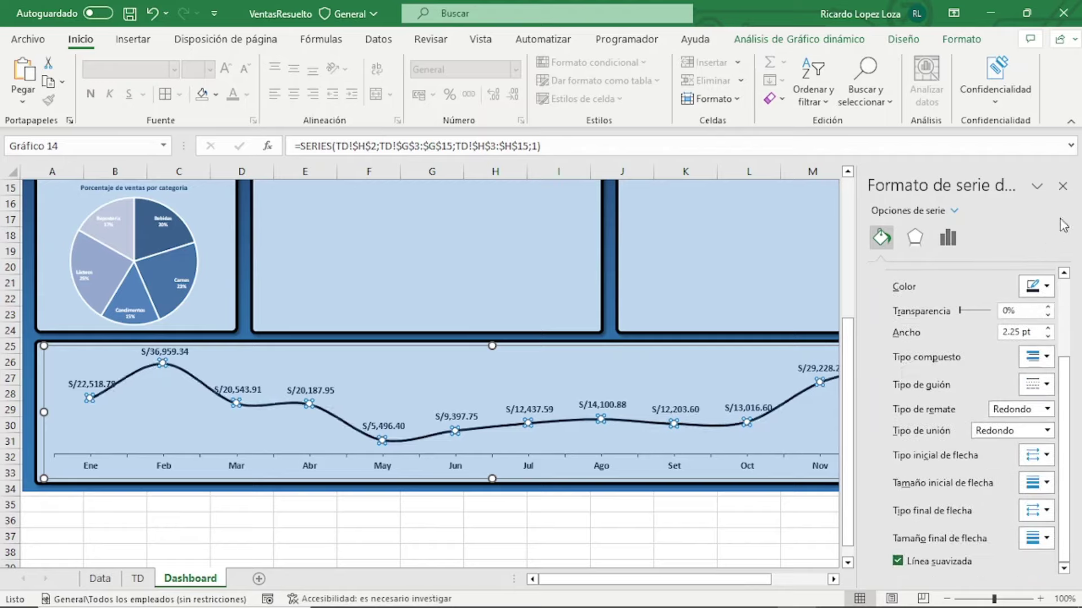
{"action": "left_click", "coordinate": [1063, 186]}
{"action": "left_click", "coordinate": [999, 443]}
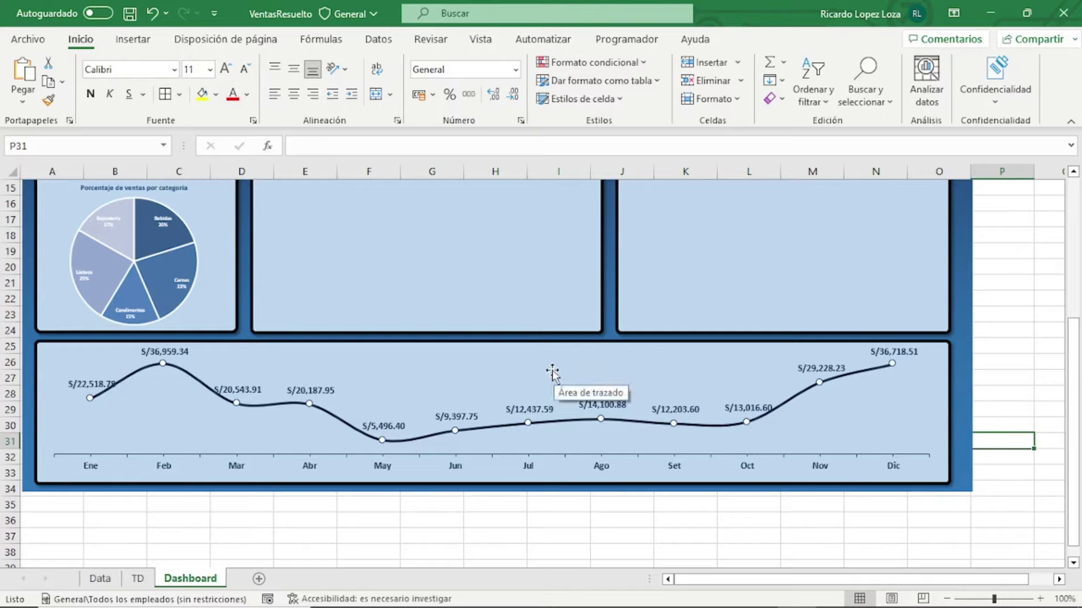
{"action": "left_click", "coordinate": [498, 355]}
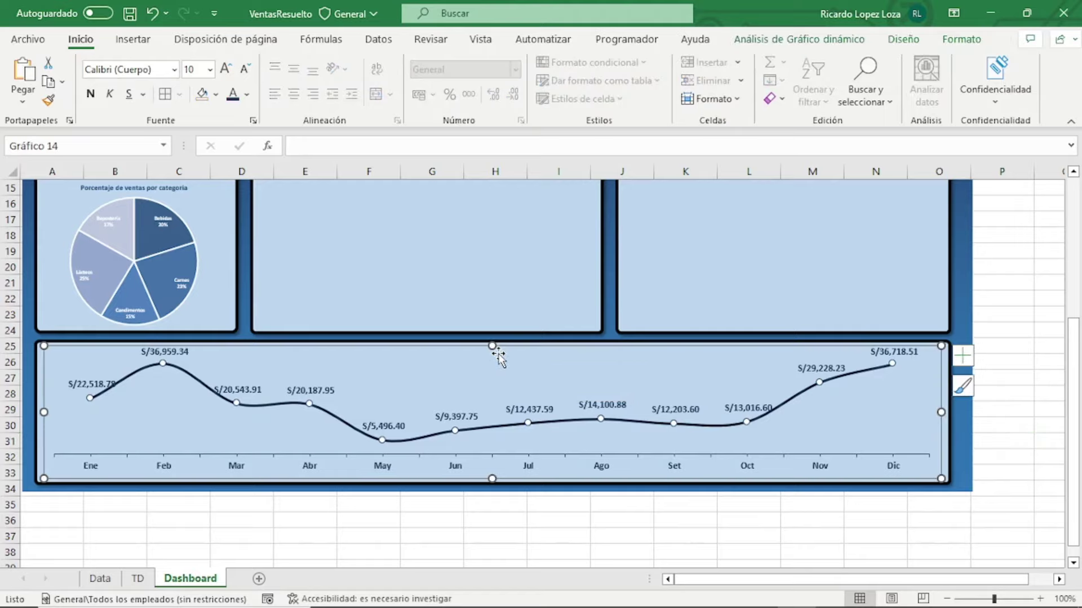
Connect the line chart to the Años (Fecha Venta) slicer via Conexiones de filtro
{"action": "left_click", "coordinate": [796, 40]}
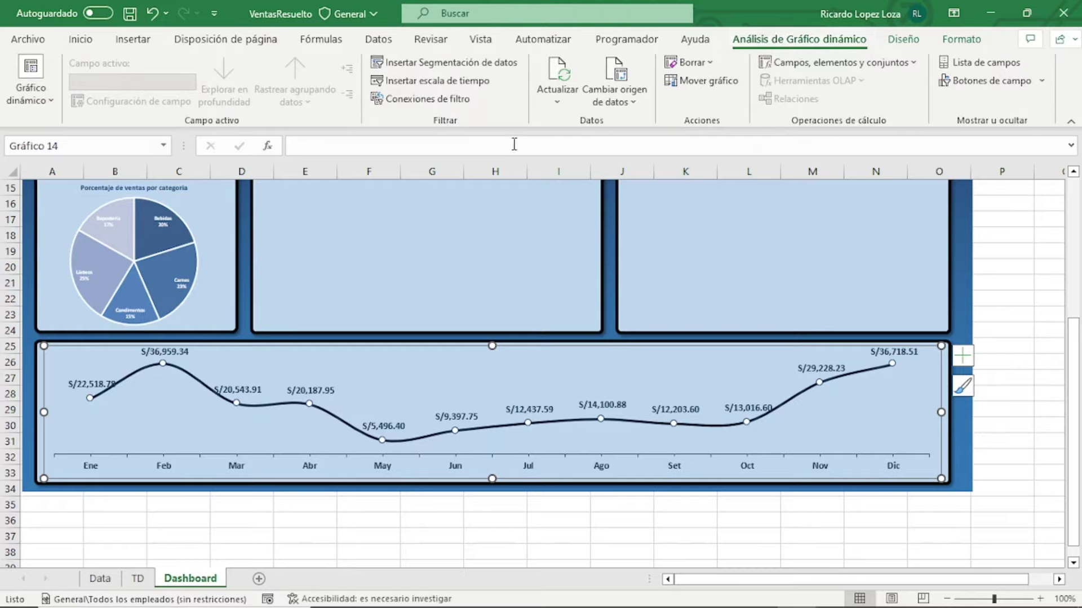
{"action": "left_click", "coordinate": [423, 101]}
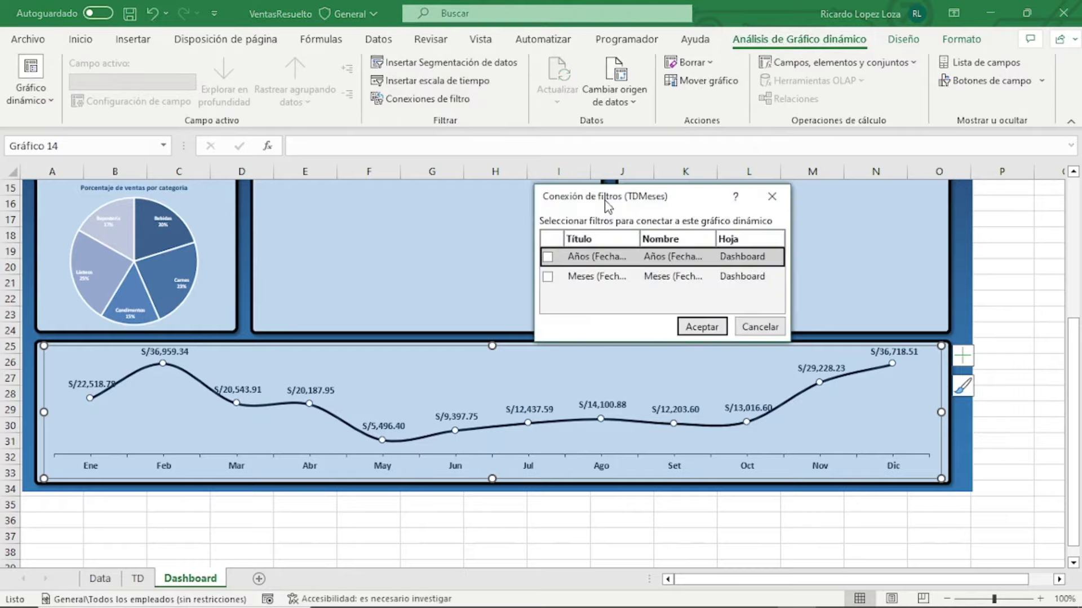
{"action": "left_click_drag", "start_coordinate": [607, 206], "coordinate": [401, 140]}
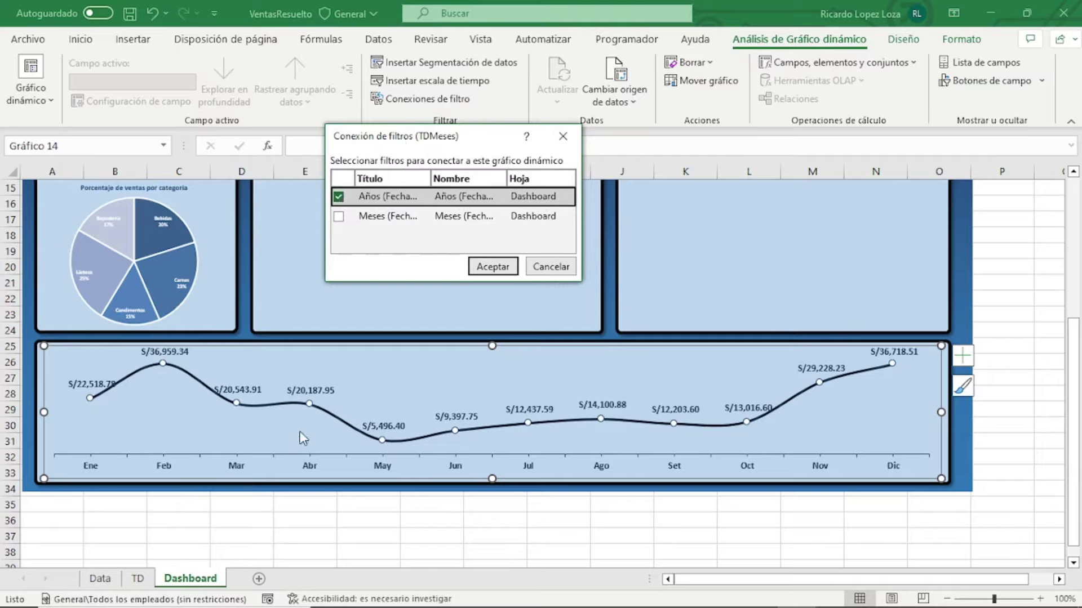
{"action": "left_click", "coordinate": [492, 269]}
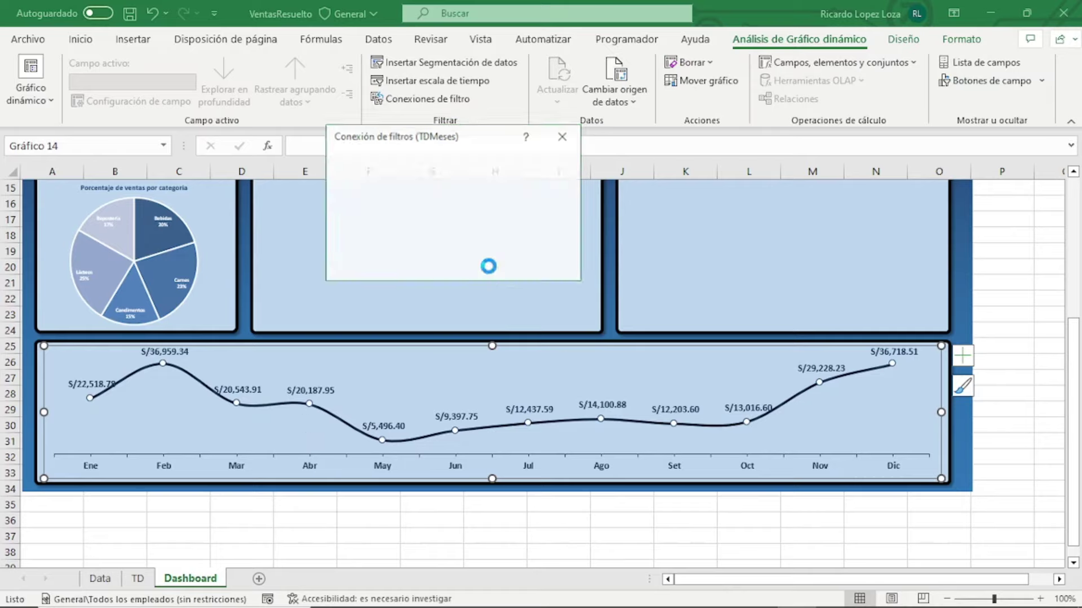
{"action": "left_click", "coordinate": [1005, 333]}
Try the Años slicer on 2015, 2016, 2017 and 2018 to check the dashboard responds
{"action": "scroll", "coordinate": [1006, 334], "scroll_direction": "down", "scroll_amount": 2}
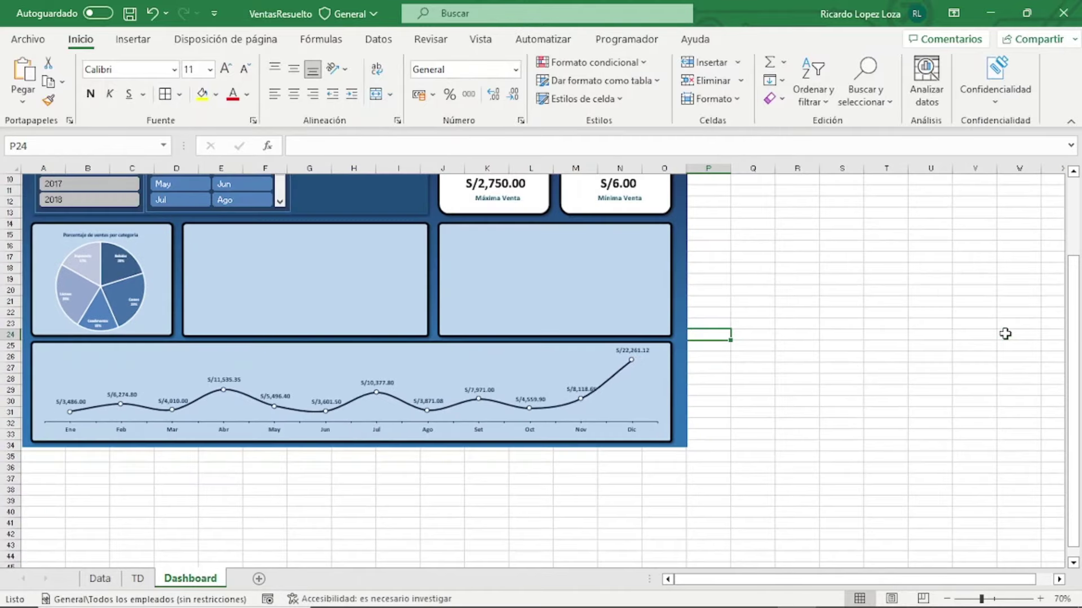
{"action": "scroll", "coordinate": [832, 353], "scroll_direction": "up", "scroll_amount": 2}
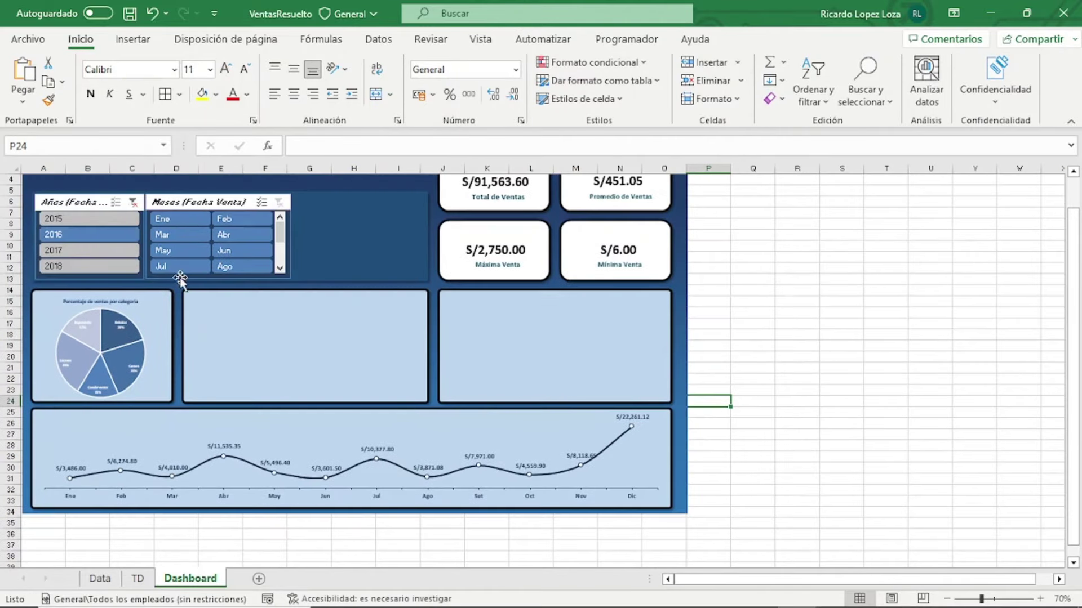
{"action": "left_click", "coordinate": [84, 226]}
{"action": "left_click", "coordinate": [83, 234]}
{"action": "left_click", "coordinate": [83, 250]}
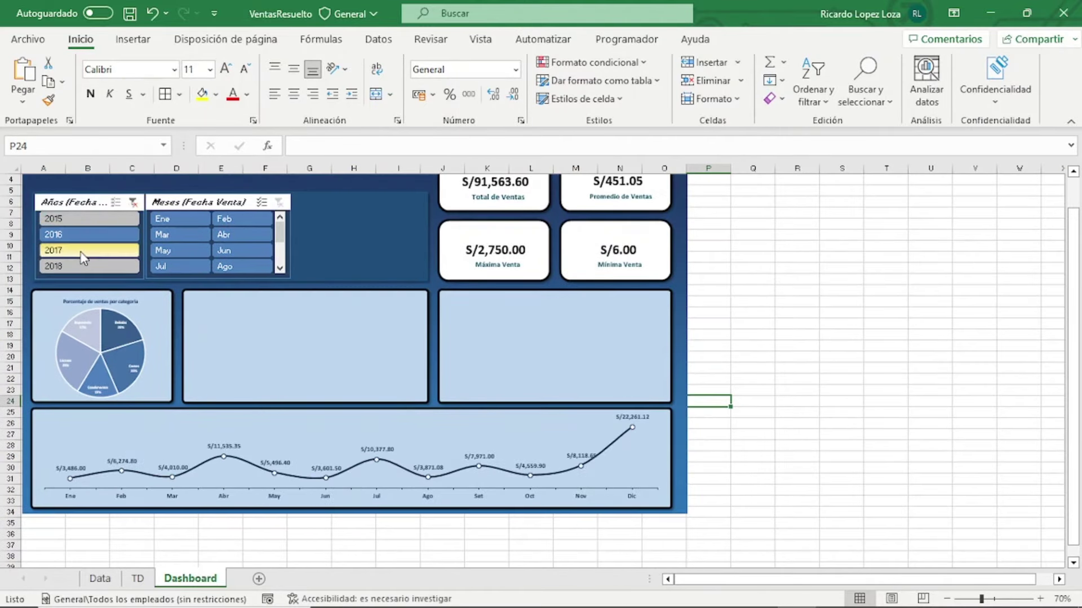
{"action": "left_click", "coordinate": [82, 235]}
{"action": "left_click", "coordinate": [83, 221]}
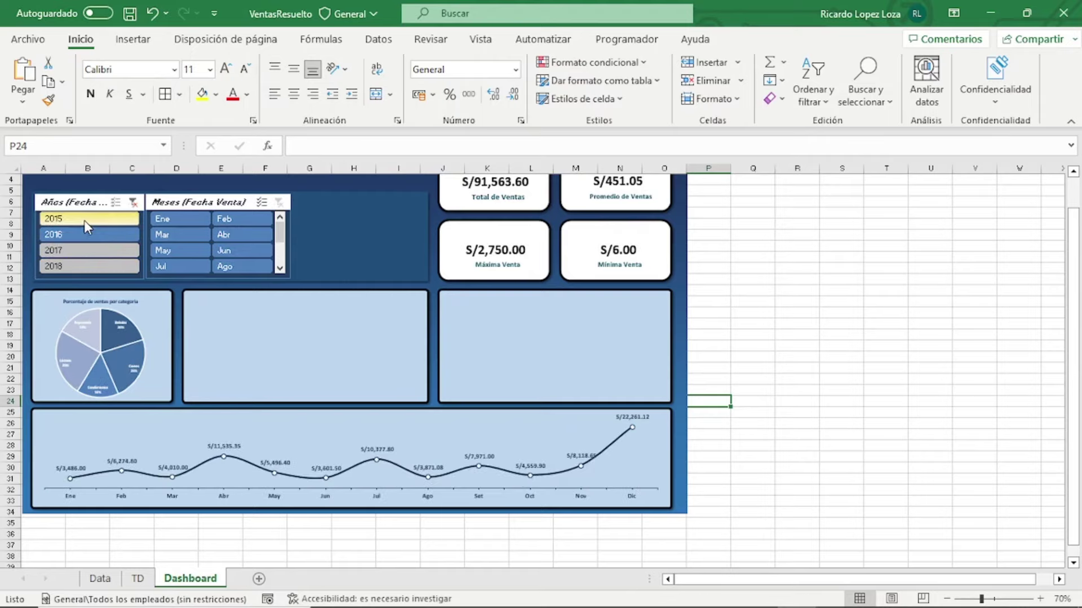
{"action": "left_click", "coordinate": [84, 234]}
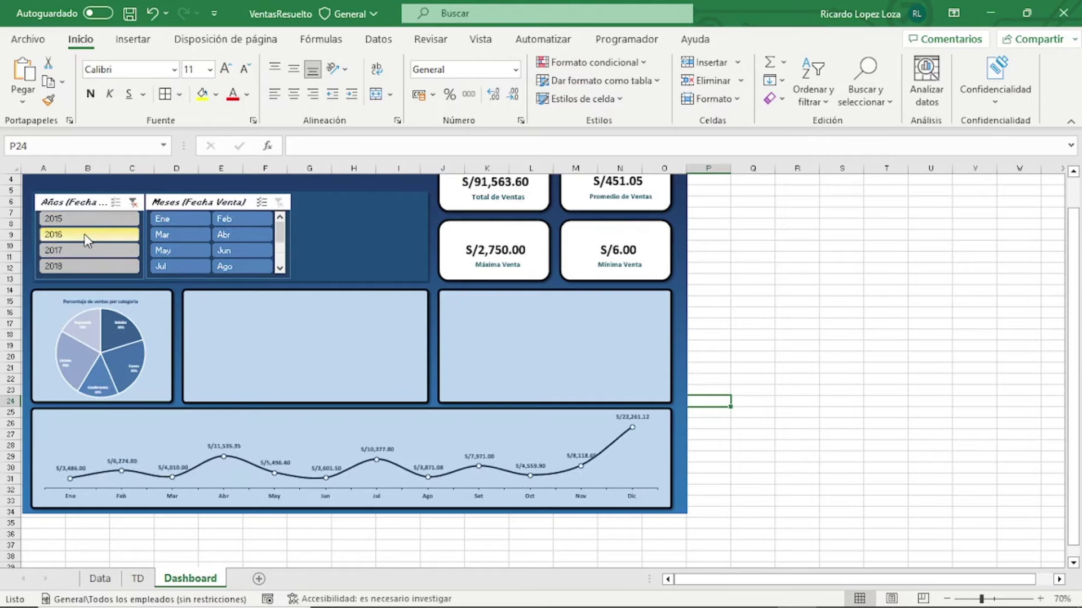
{"action": "left_click", "coordinate": [83, 250]}
{"action": "left_click", "coordinate": [83, 267]}
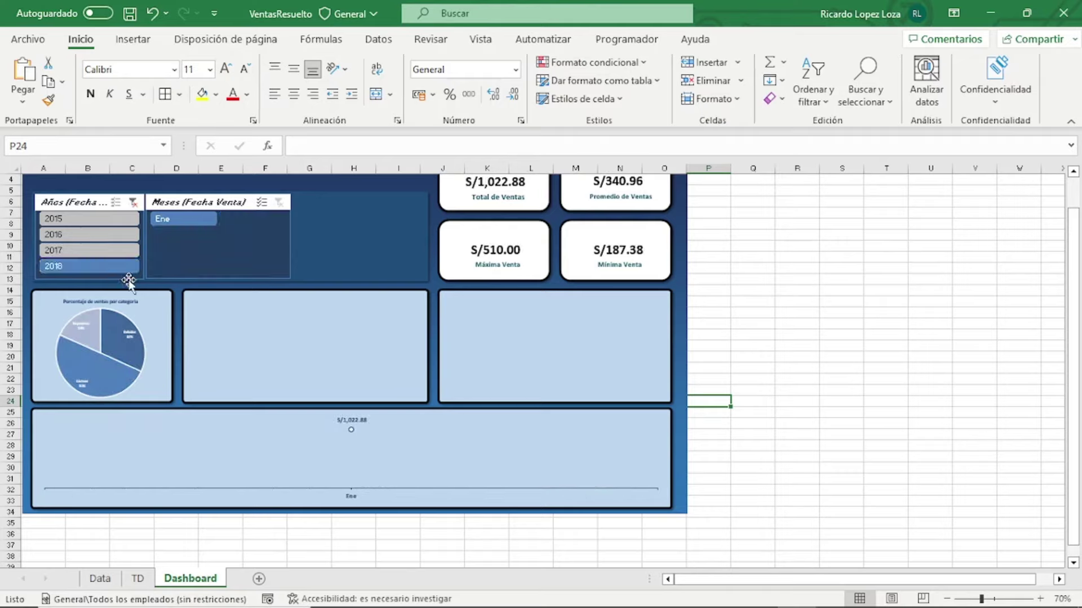
Settle the slicer on 2015 so total sales read S/60,328.48
{"action": "left_click", "coordinate": [107, 250]}
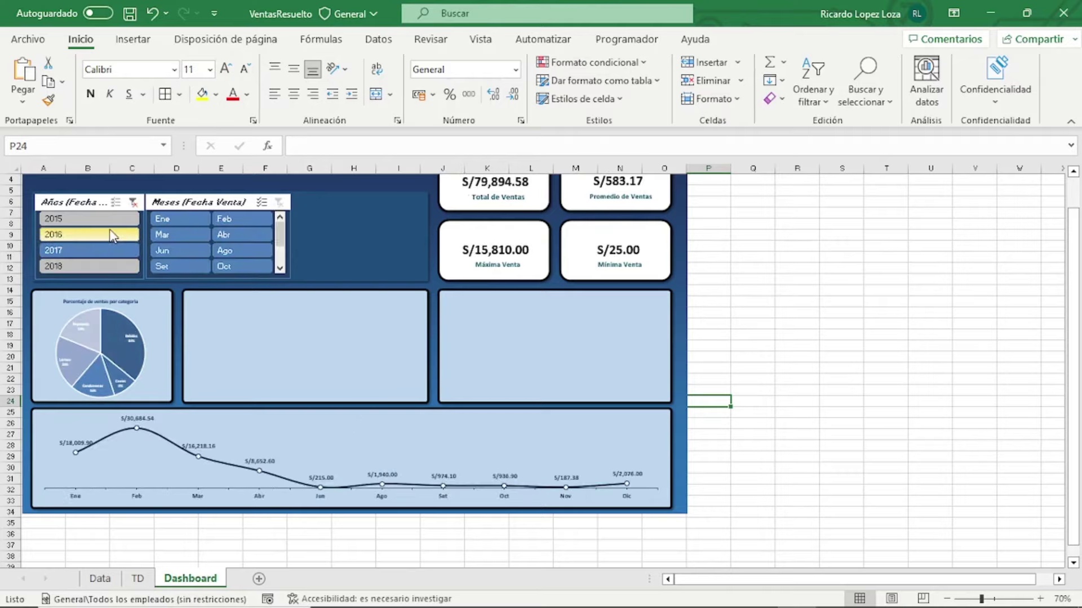
{"action": "left_click", "coordinate": [108, 234]}
{"action": "left_click", "coordinate": [107, 219]}
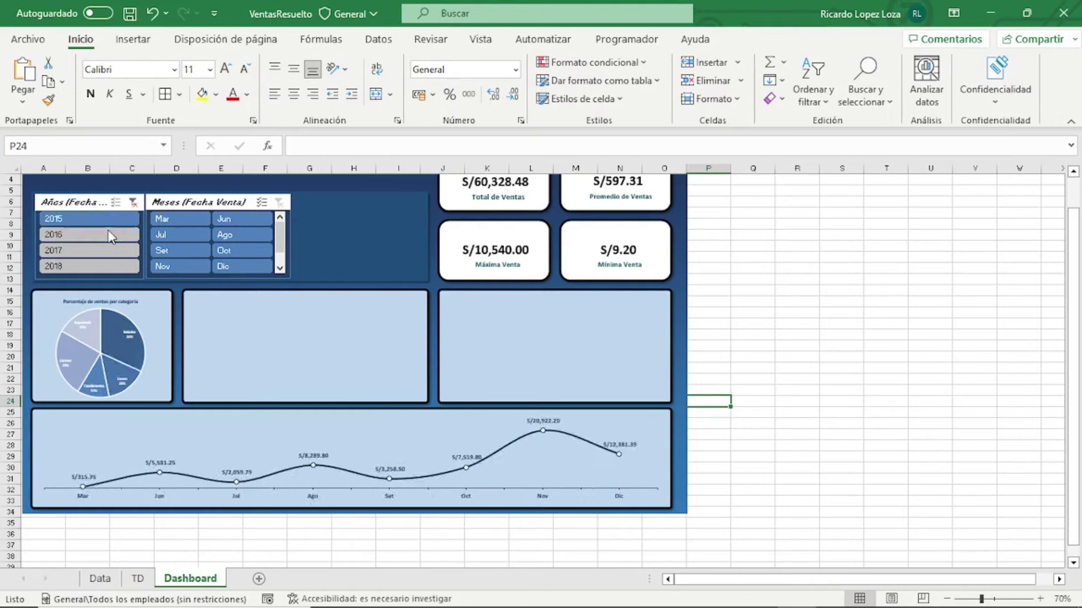
{"action": "key", "text": "ctrl+z"}
{"action": "left_click", "coordinate": [107, 221]}
{"action": "left_click", "coordinate": [738, 326]}
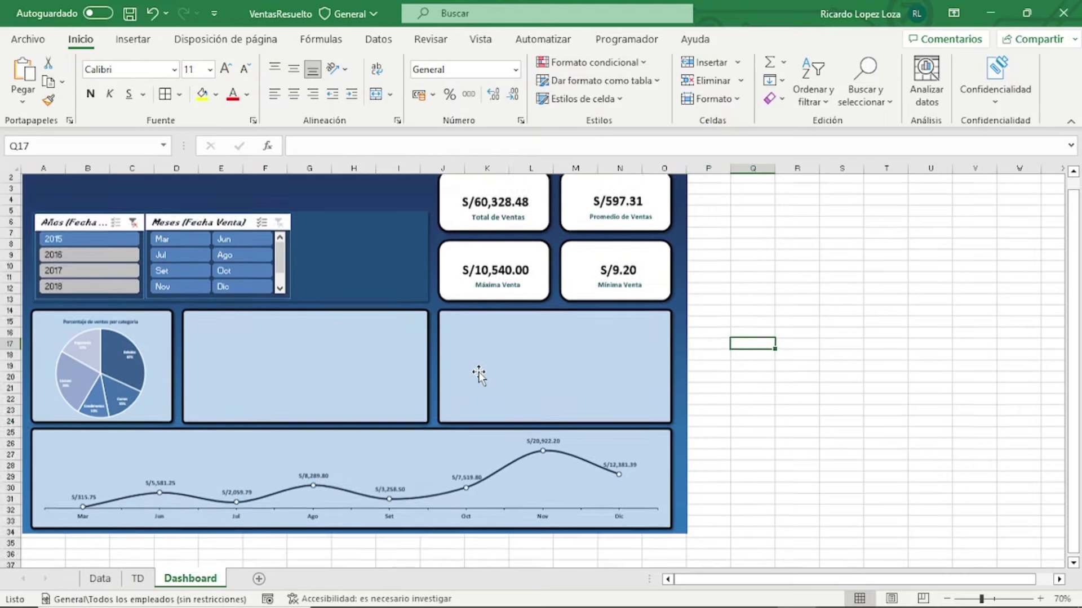
{"action": "scroll", "coordinate": [479, 374], "scroll_direction": "up", "scroll_amount": 1}
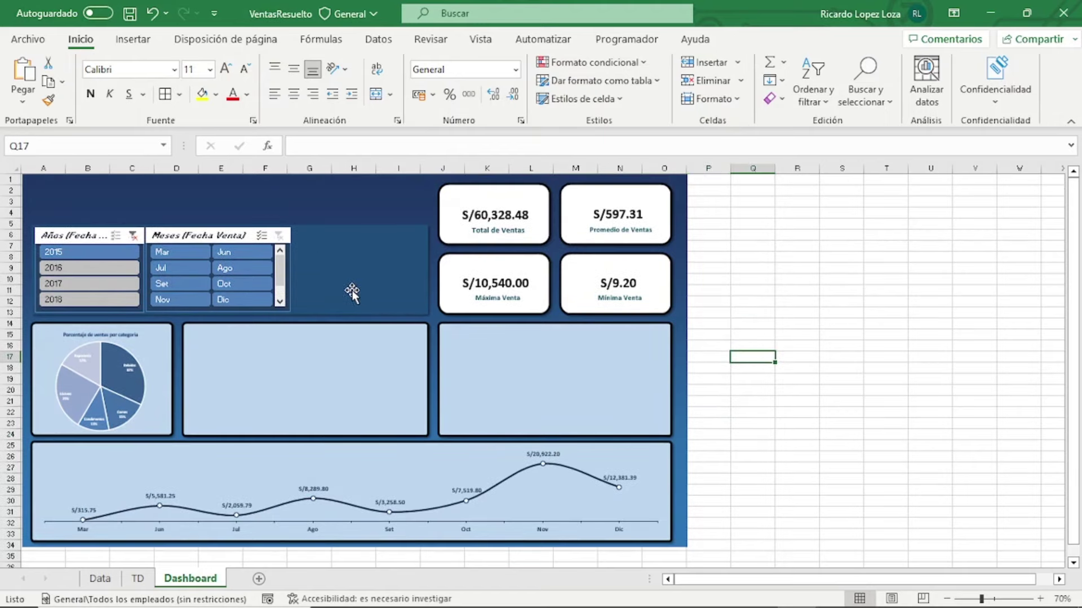
Switch to the TD sheet, select J2, and narrow column I
{"action": "left_click", "coordinate": [136, 580]}
{"action": "left_click", "coordinate": [644, 204]}
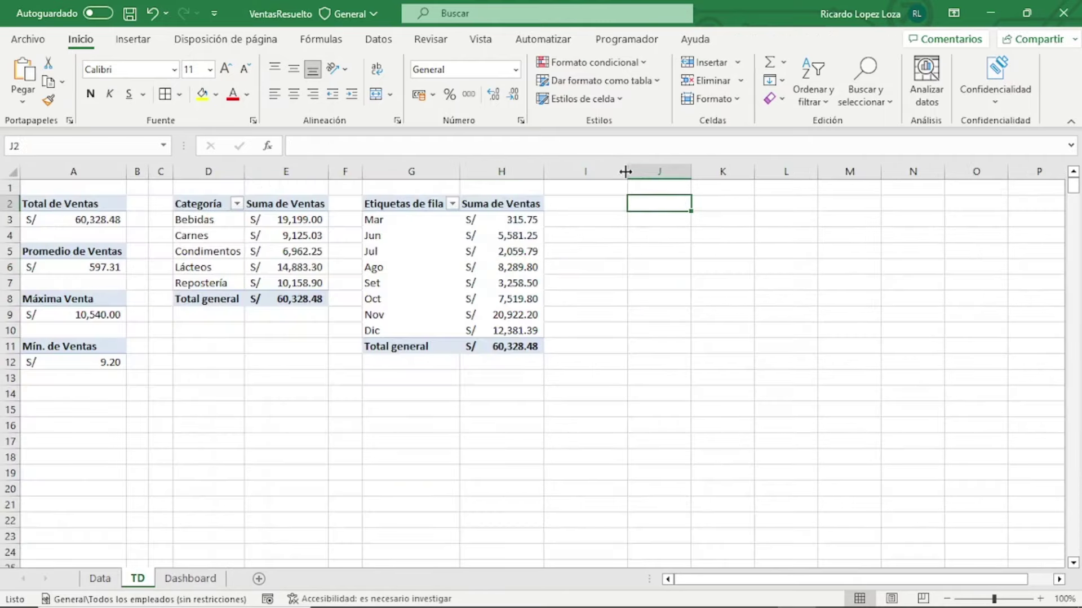
{"action": "left_click_drag", "start_coordinate": [628, 171], "coordinate": [568, 189]}
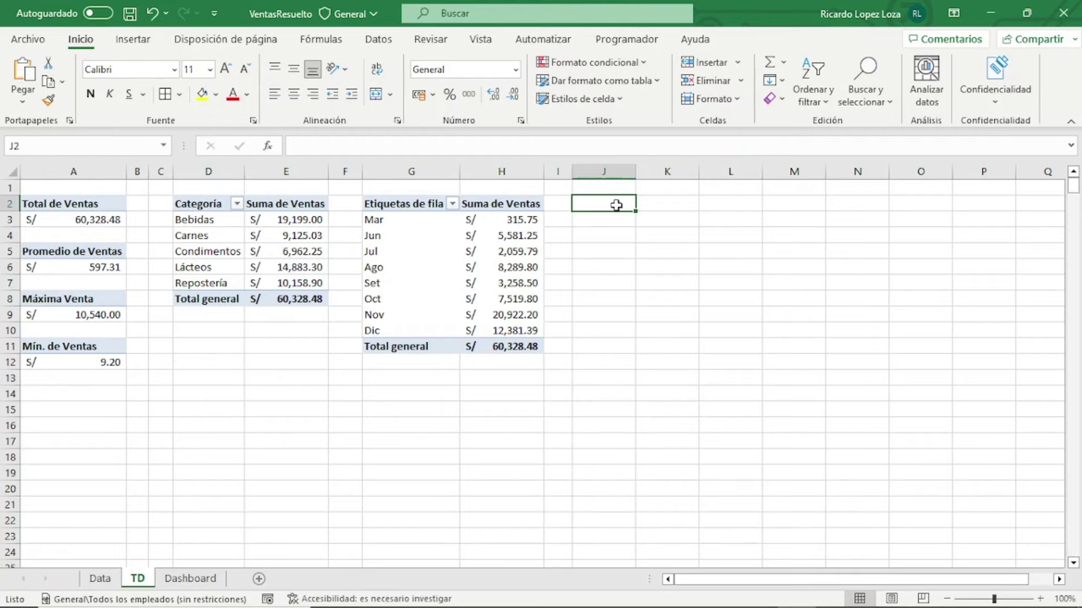
{"action": "left_click", "coordinate": [142, 42]}
Insert a pivot table from bdvent at TD!$J$2 with Nombre Producto rows and summed Ventas
{"action": "left_click", "coordinate": [48, 104]}
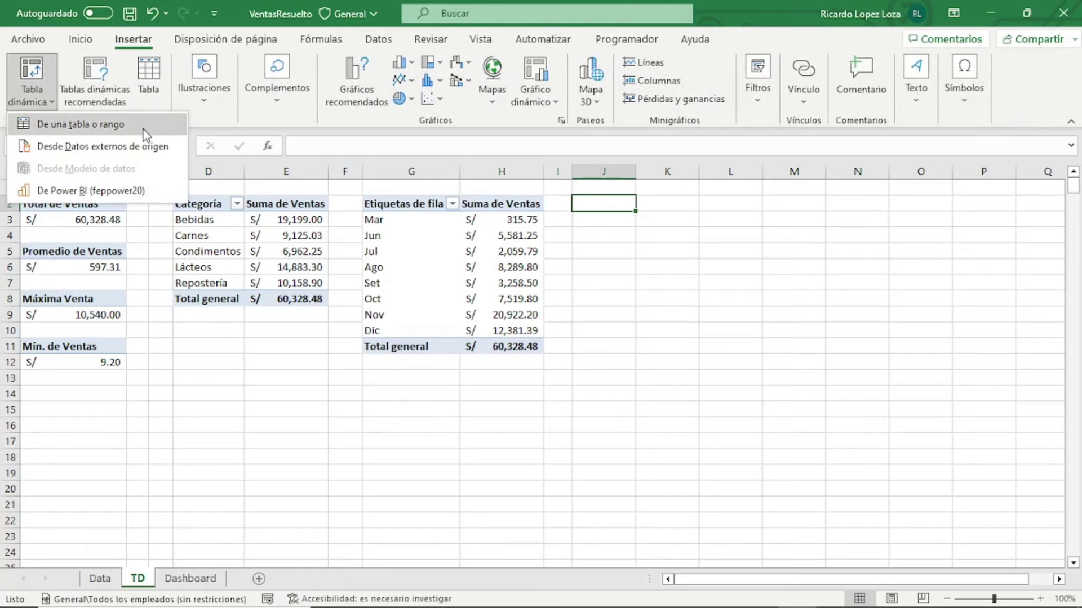
{"action": "left_click", "coordinate": [146, 125]}
{"action": "type", "text": "bdventas"}
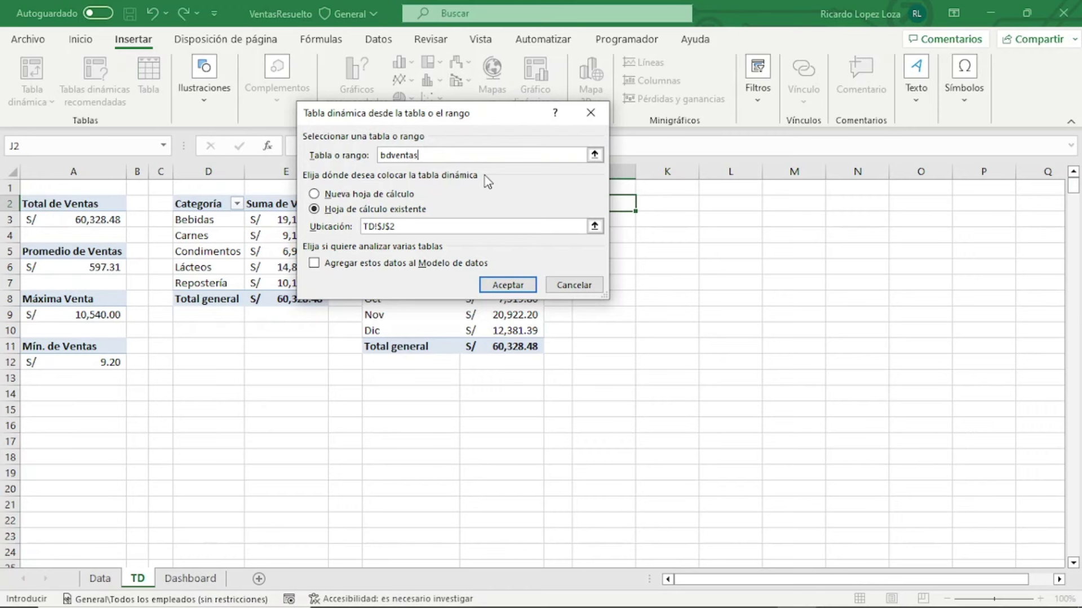
{"action": "key", "text": "Return"}
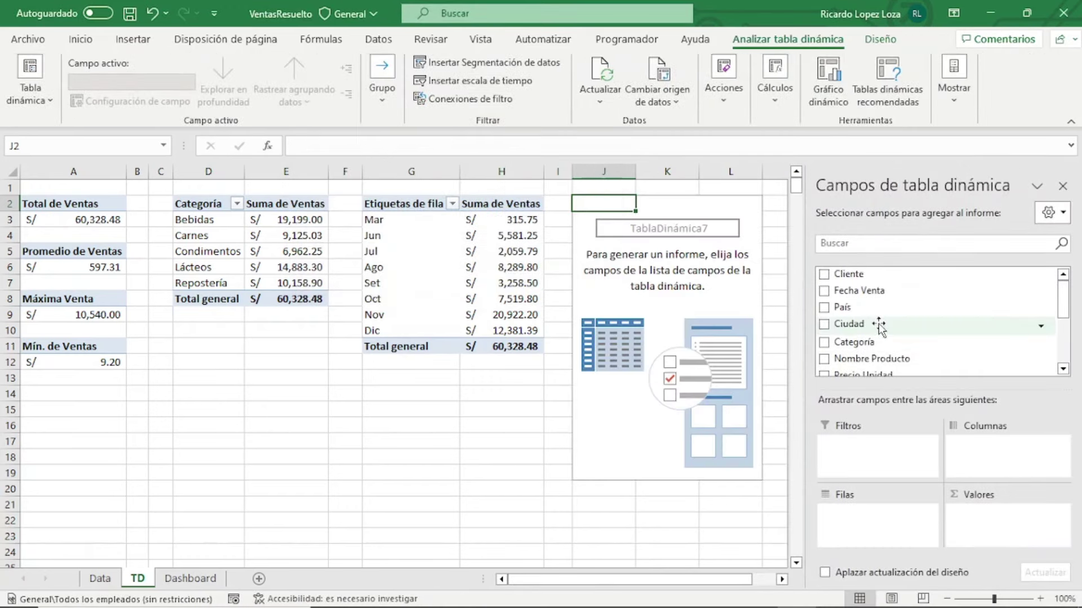
{"action": "left_click_drag", "start_coordinate": [884, 357], "coordinate": [881, 512]}
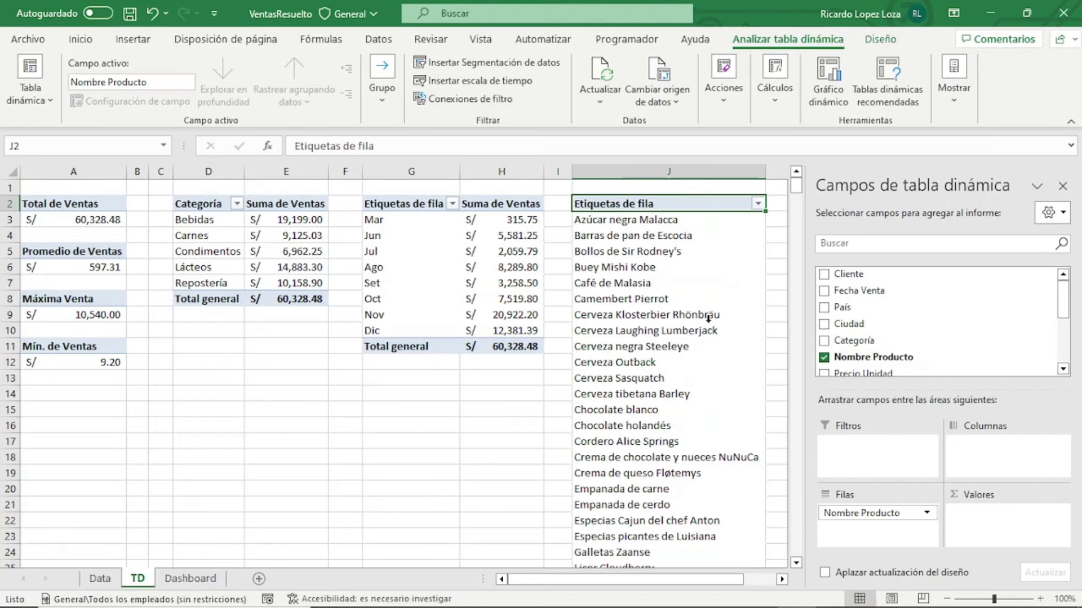
{"action": "scroll", "coordinate": [926, 361], "scroll_direction": "down", "scroll_amount": 3}
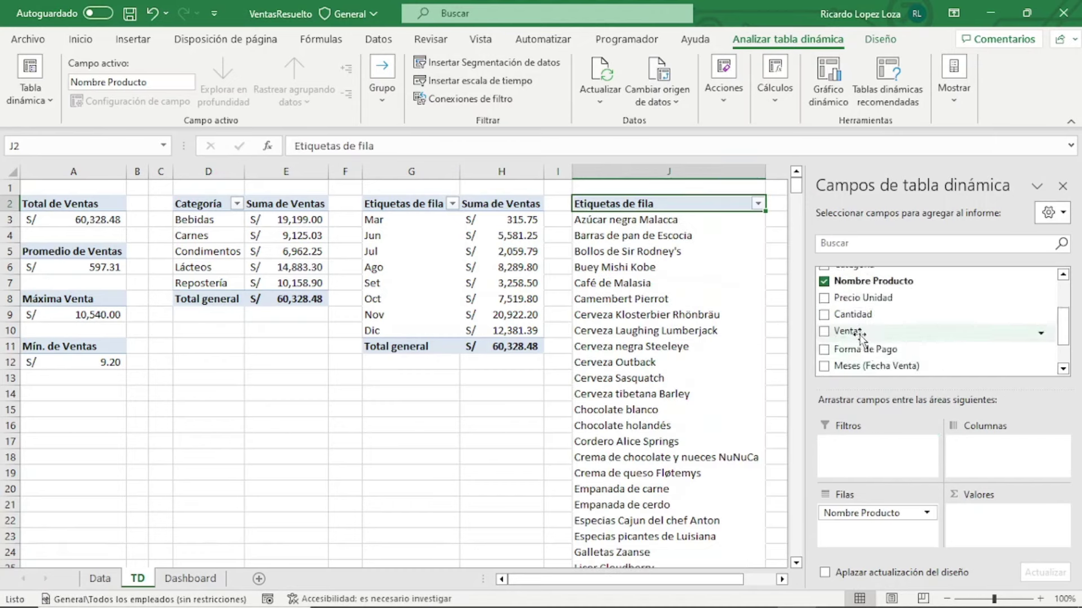
{"action": "left_click_drag", "start_coordinate": [850, 331], "coordinate": [992, 512]}
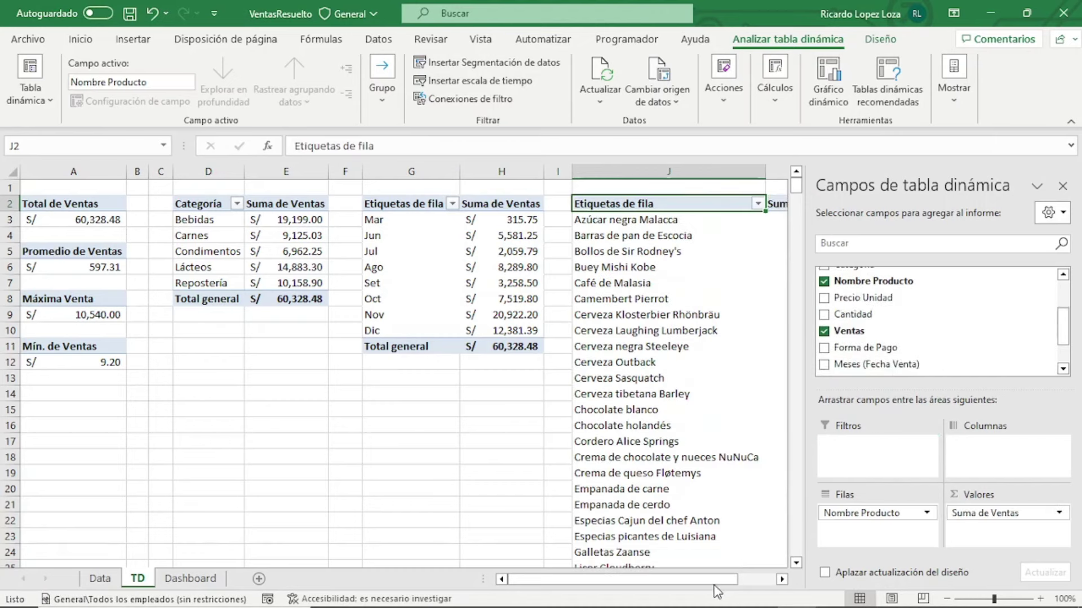
{"action": "left_click_drag", "start_coordinate": [716, 579], "coordinate": [755, 579]}
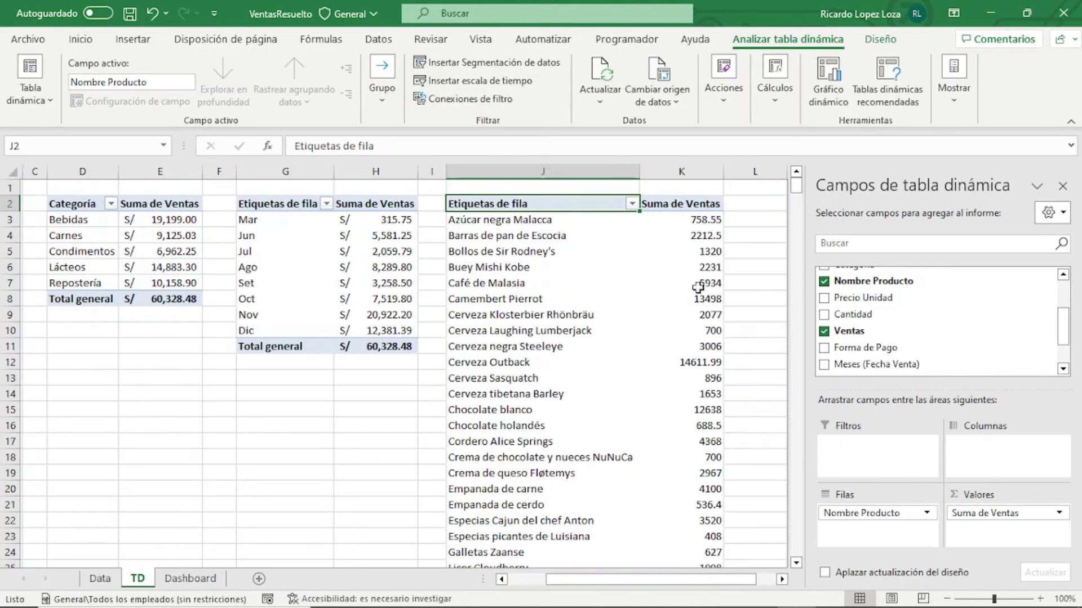
Format product sales as S/ accounting with 2 decimals and sort products largest to smallest
{"action": "left_click", "coordinate": [694, 223]}
{"action": "right_click", "coordinate": [694, 223]}
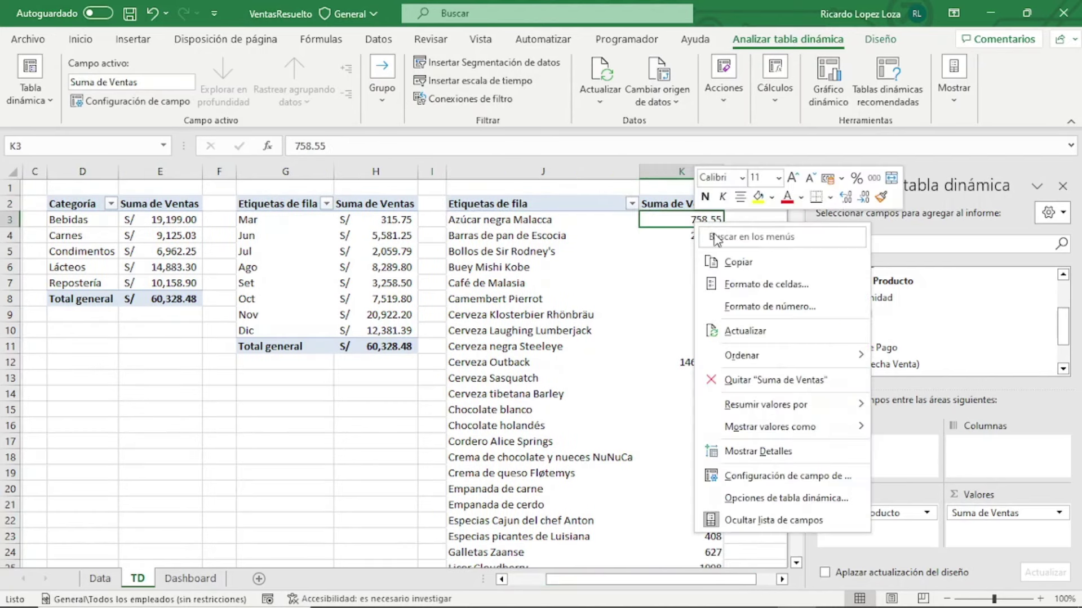
{"action": "left_click", "coordinate": [774, 310]}
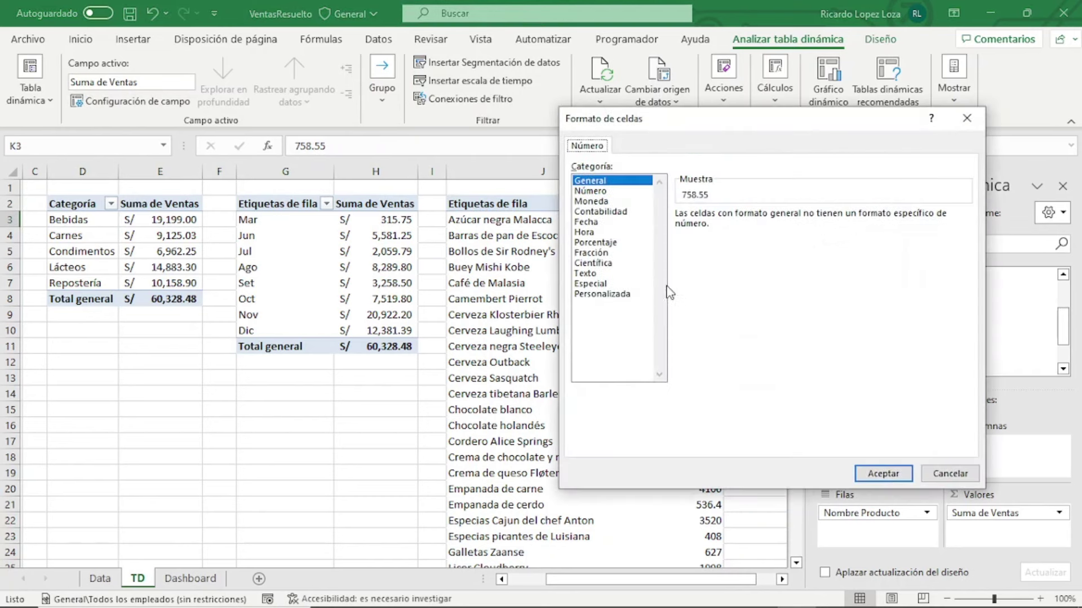
{"action": "left_click", "coordinate": [616, 213]}
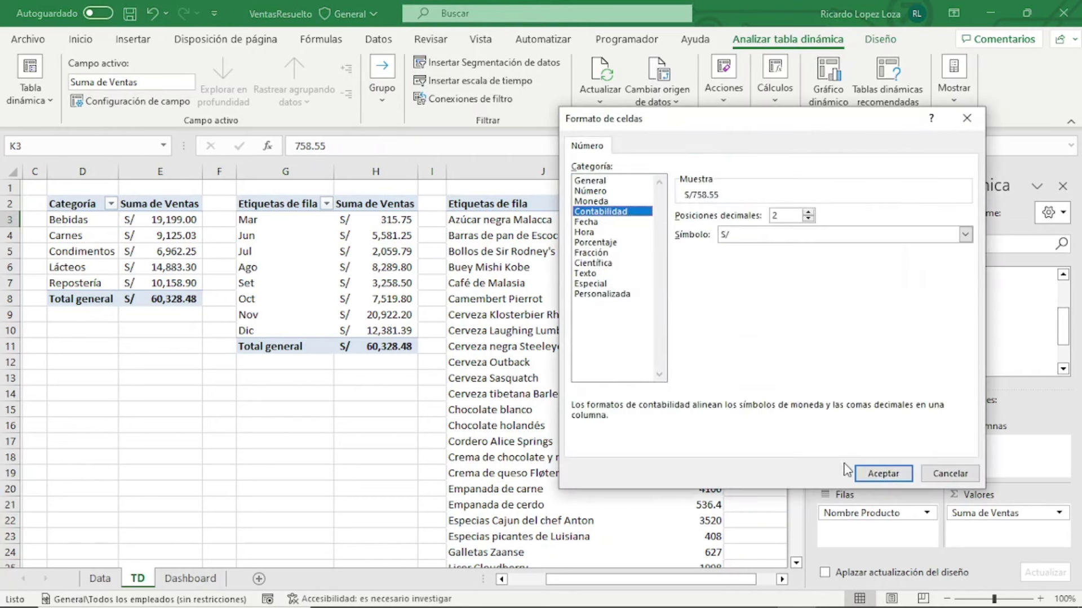
{"action": "left_click", "coordinate": [882, 473]}
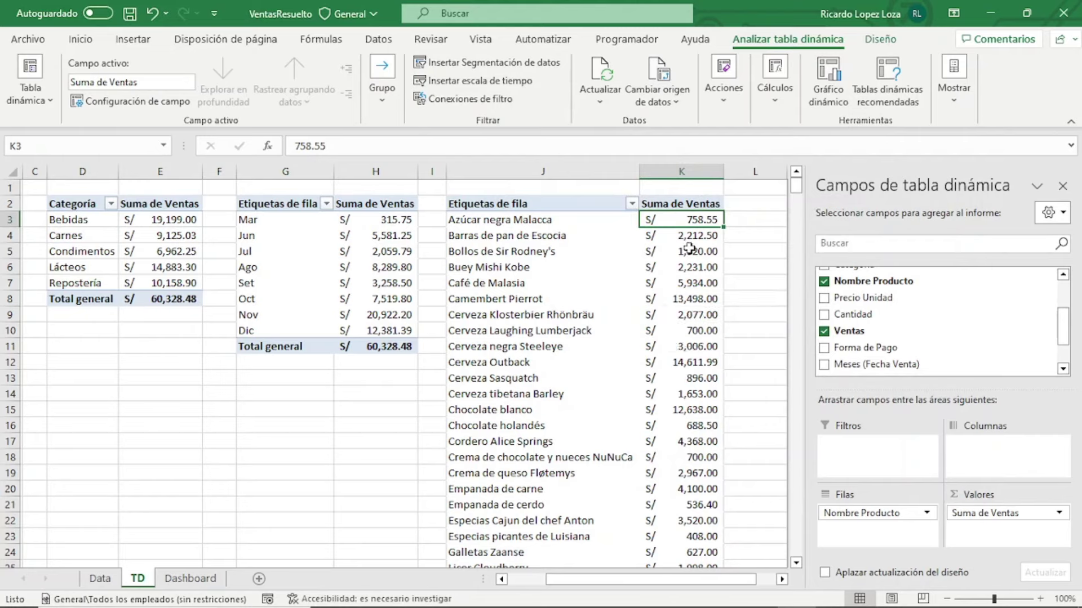
{"action": "right_click", "coordinate": [675, 225]}
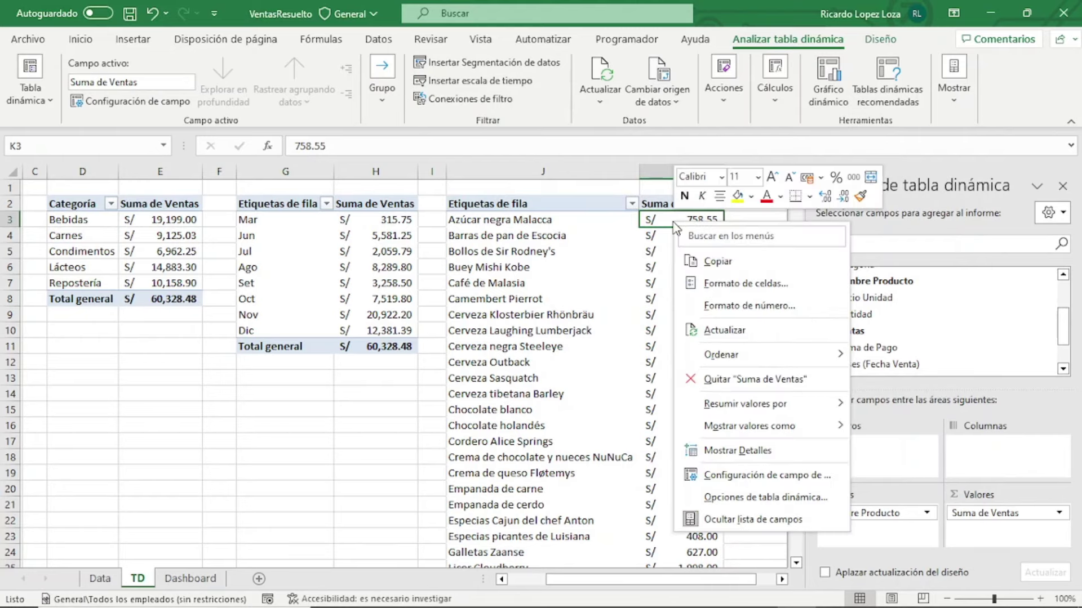
{"action": "mouse_move", "coordinate": [721, 355]}
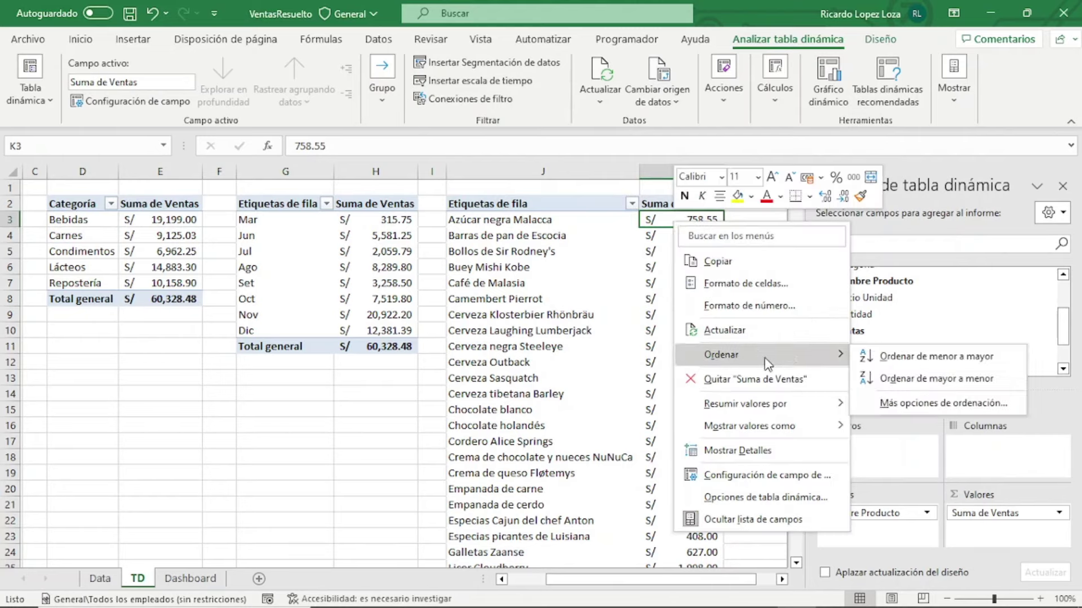
{"action": "left_click", "coordinate": [926, 378]}
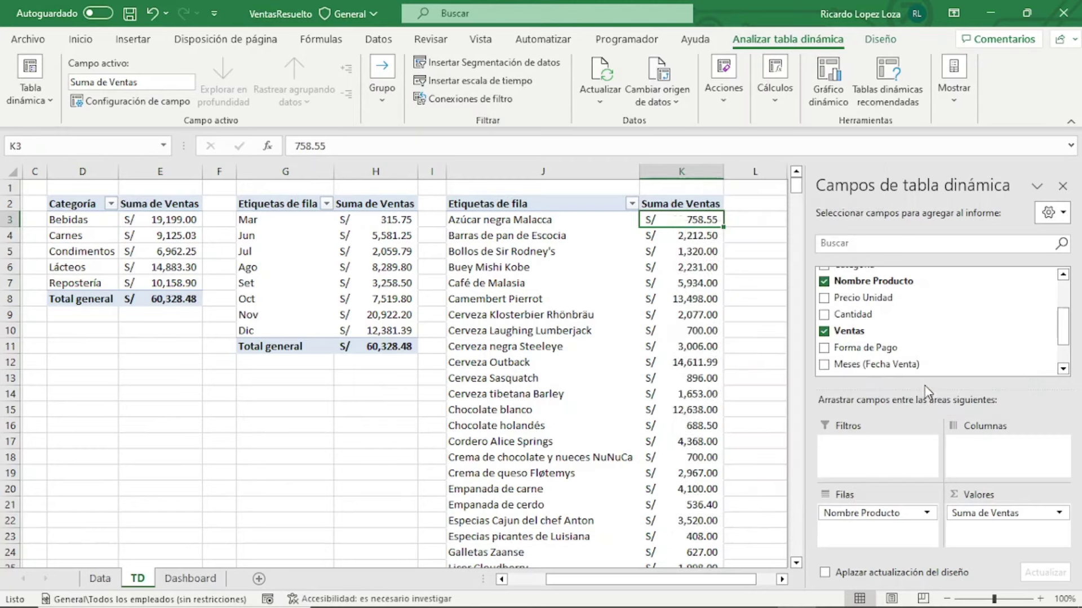
Close the field list, attempt a Treemap PivotChart from the product pivot, cancel, and narrow column L
{"action": "left_click", "coordinate": [1062, 186]}
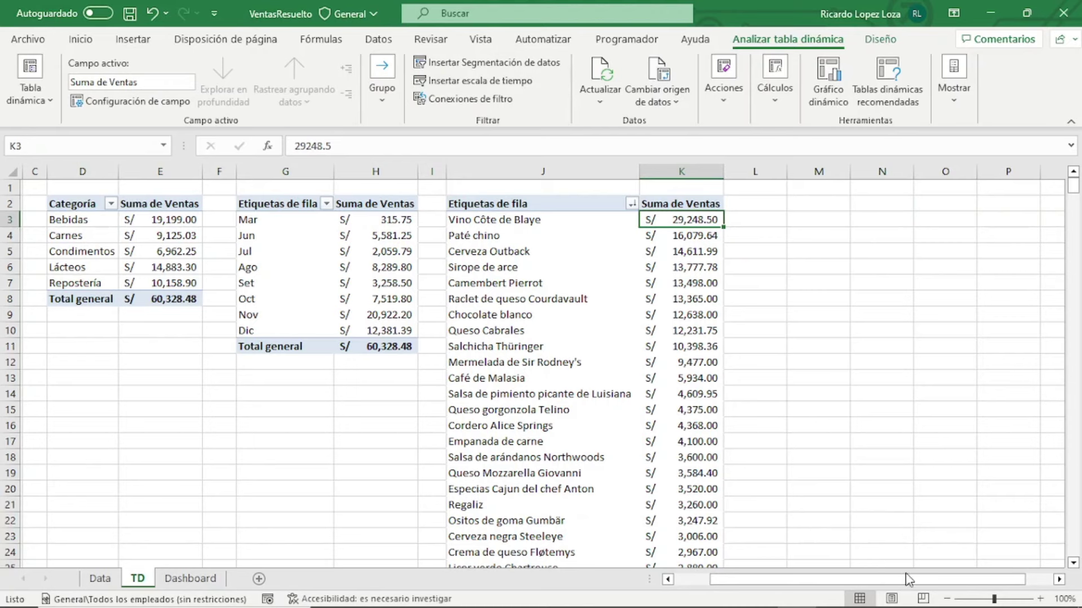
{"action": "left_click_drag", "start_coordinate": [910, 579], "coordinate": [934, 579]}
{"action": "left_click", "coordinate": [625, 269]}
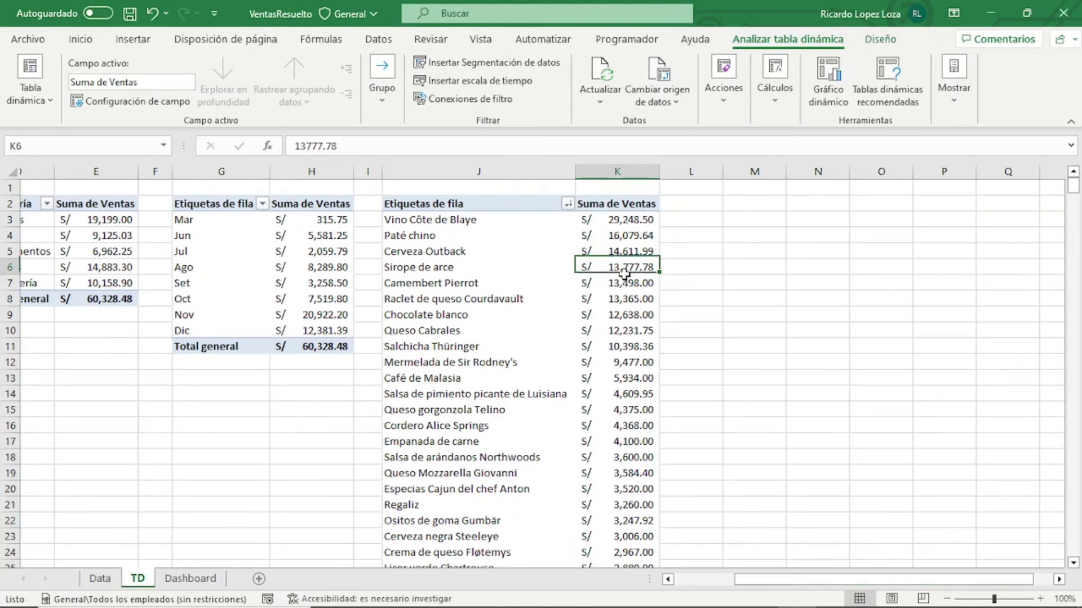
{"action": "left_click", "coordinate": [627, 246]}
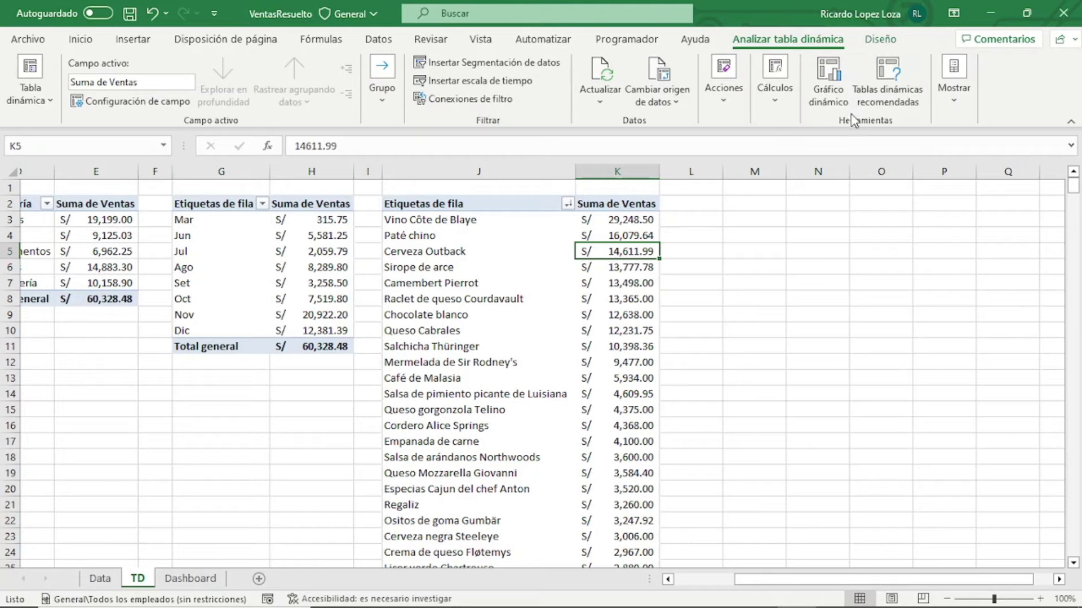
{"action": "left_click", "coordinate": [828, 78]}
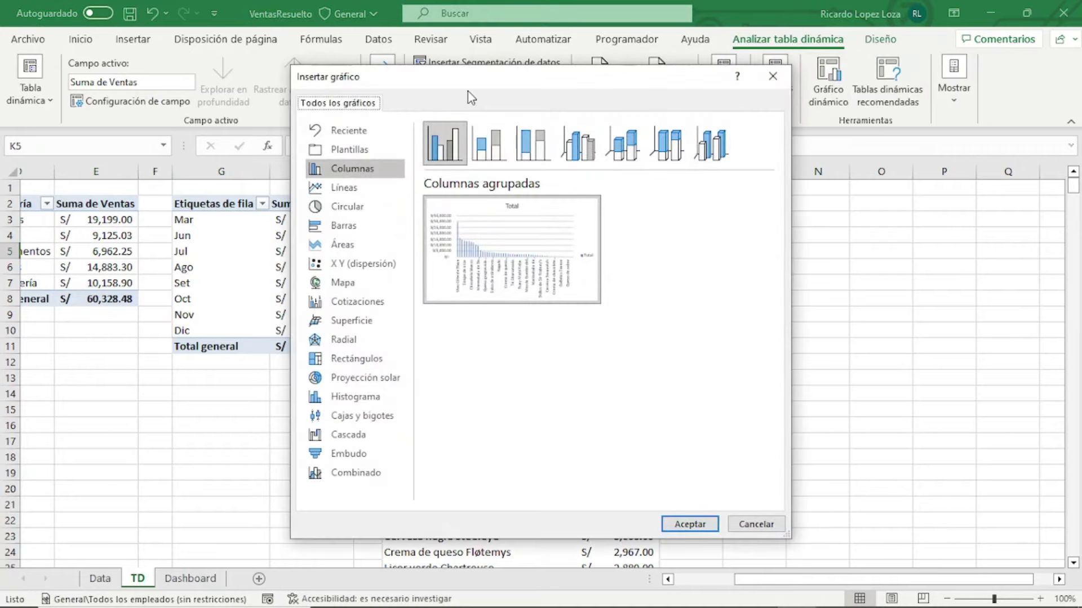
{"action": "left_click", "coordinate": [366, 359]}
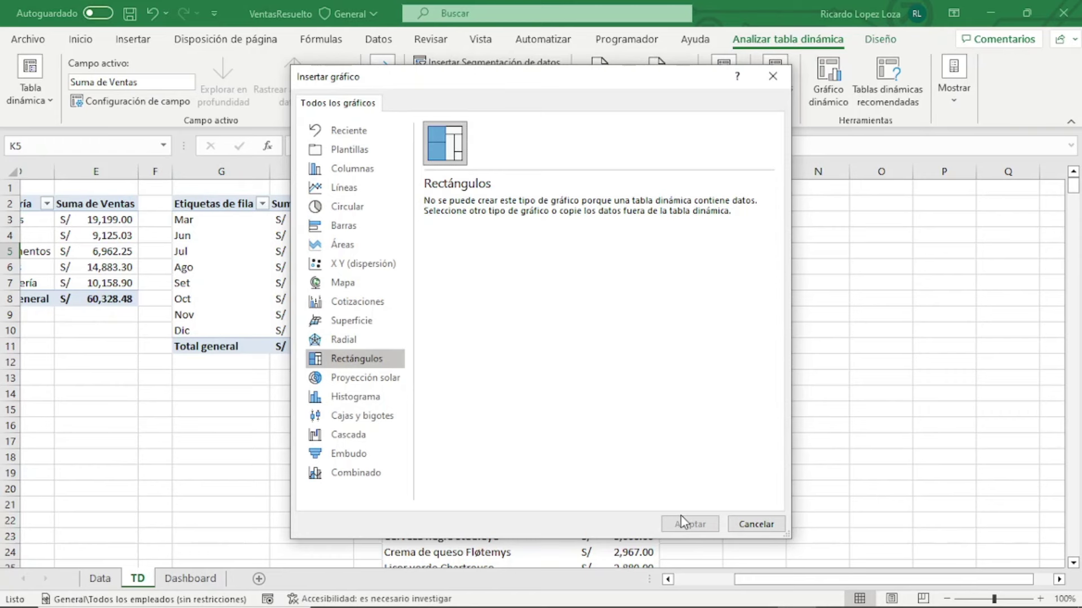
{"action": "left_click", "coordinate": [754, 524]}
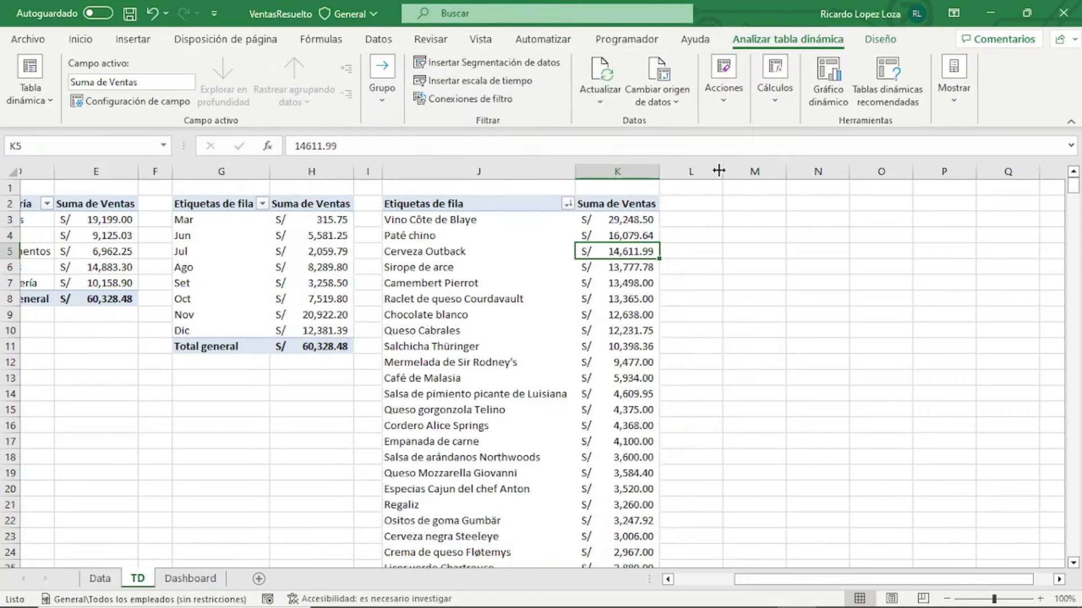
{"action": "left_click_drag", "start_coordinate": [723, 172], "coordinate": [696, 171]}
Head M2 'Productos' and fill M3:M8 with =J3-style links to the top six products
{"action": "left_click", "coordinate": [705, 207]}
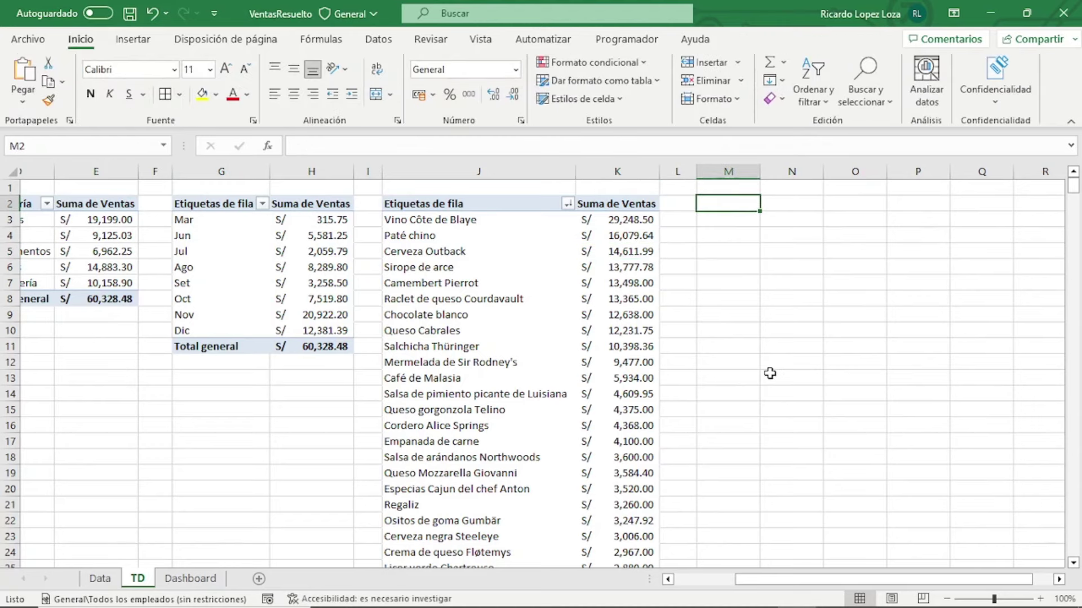
{"action": "type", "text": "Productos"}
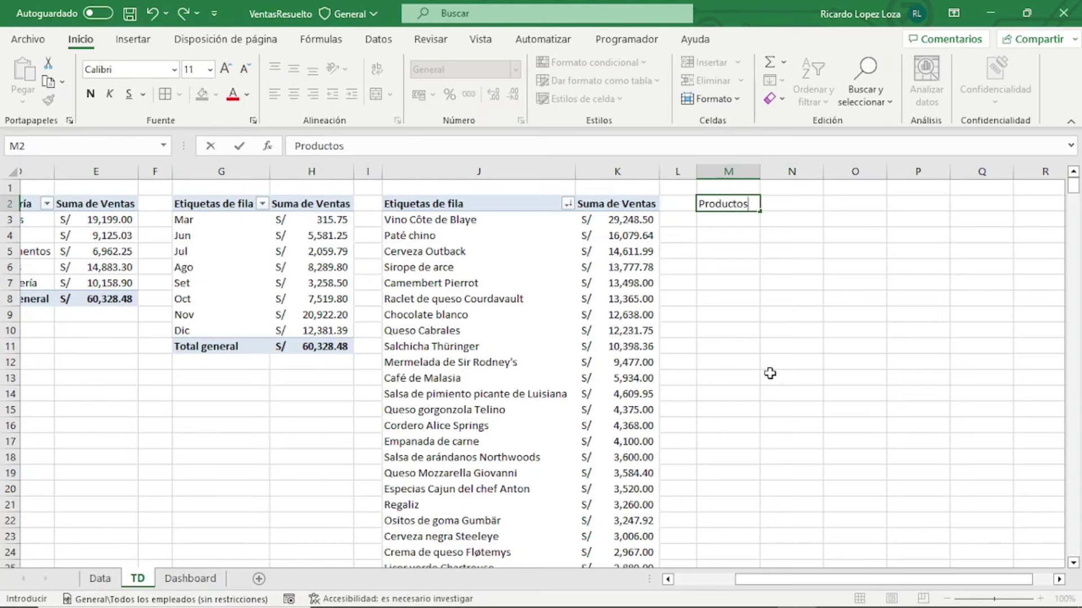
{"action": "key", "text": "Return"}
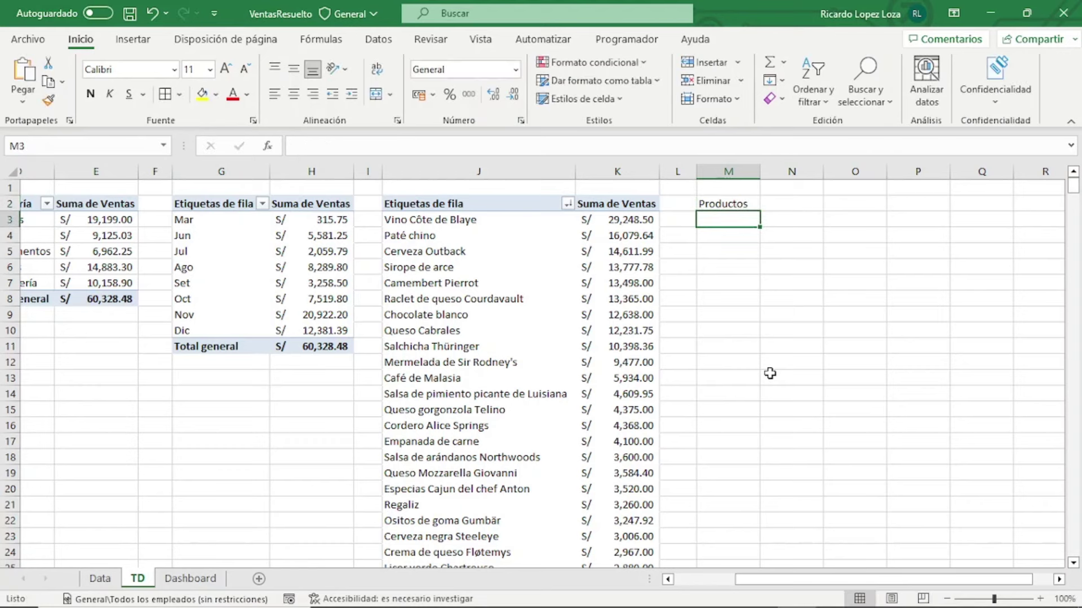
{"action": "type", "text": "="}
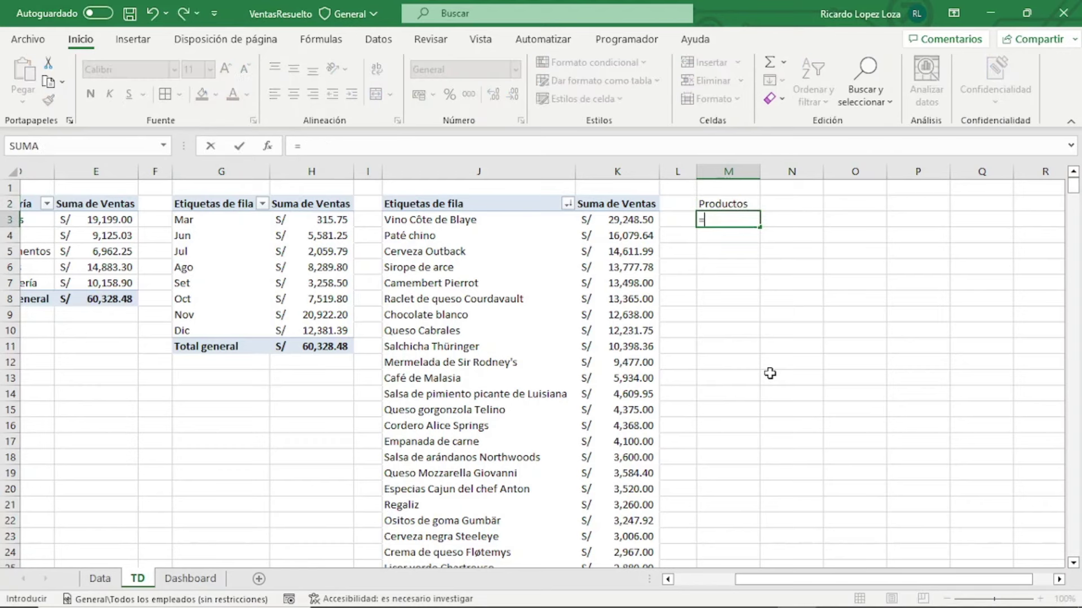
{"action": "left_click", "coordinate": [491, 222]}
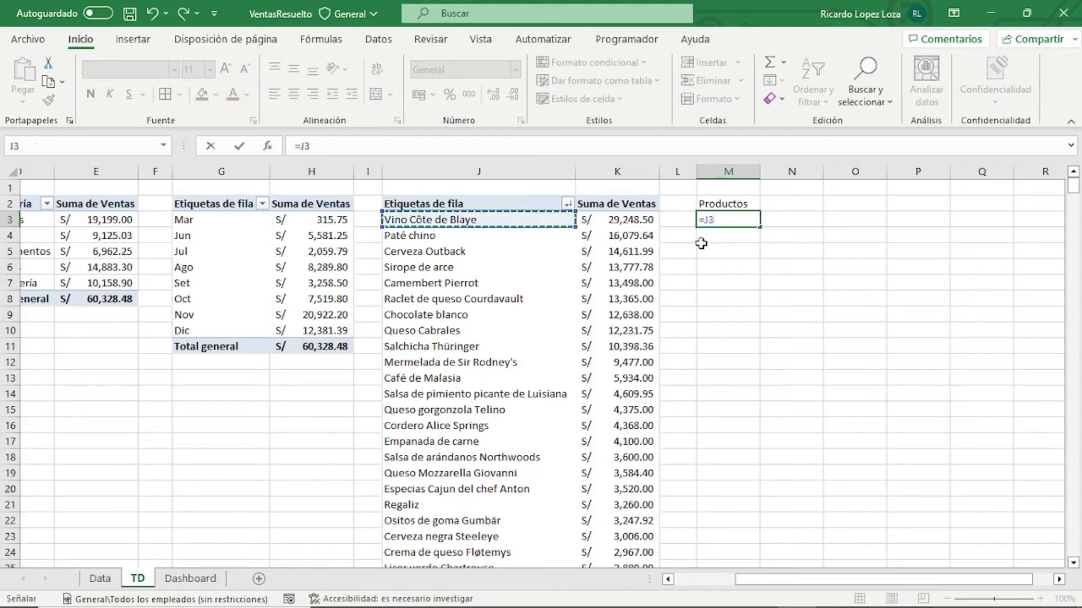
{"action": "key", "text": "Return"}
{"action": "left_click", "coordinate": [737, 220]}
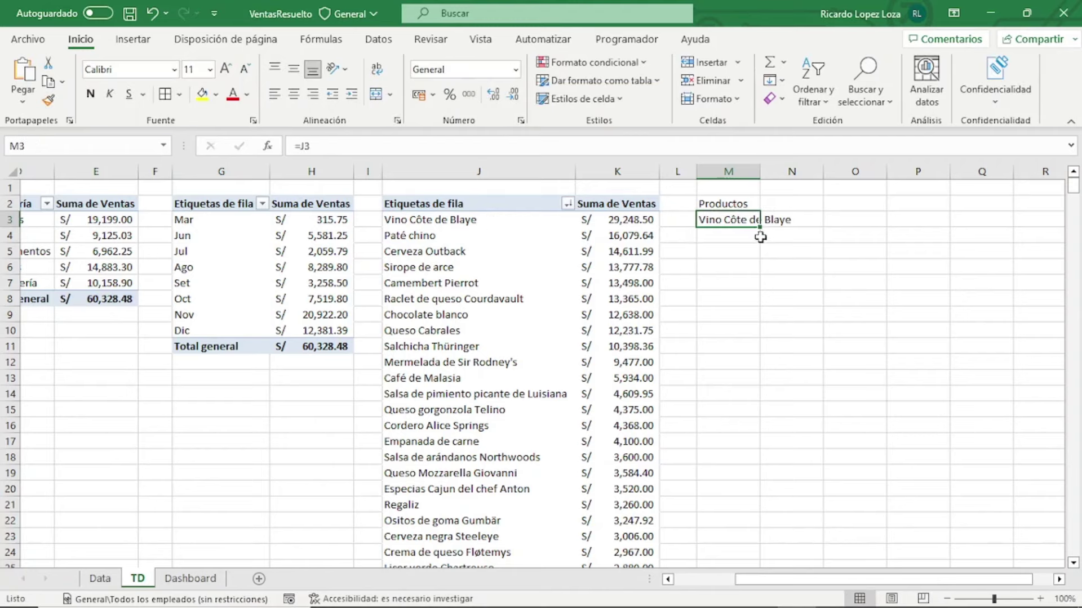
{"action": "left_click_drag", "start_coordinate": [761, 230], "coordinate": [760, 303]}
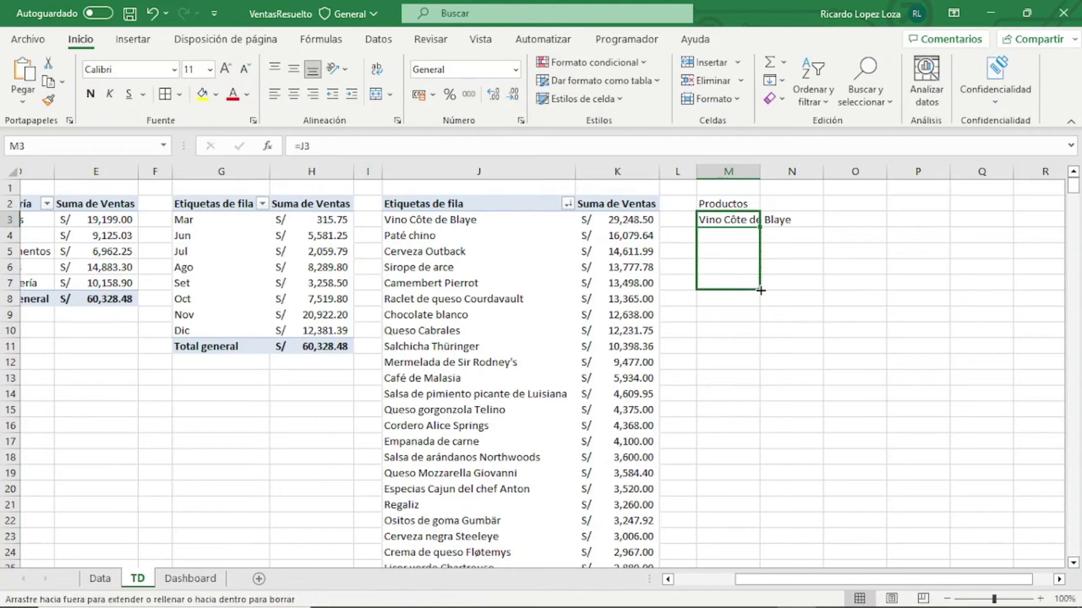
Widen columns M and N to fit the product names and sales
{"action": "left_click_drag", "start_coordinate": [760, 171], "coordinate": [845, 192]}
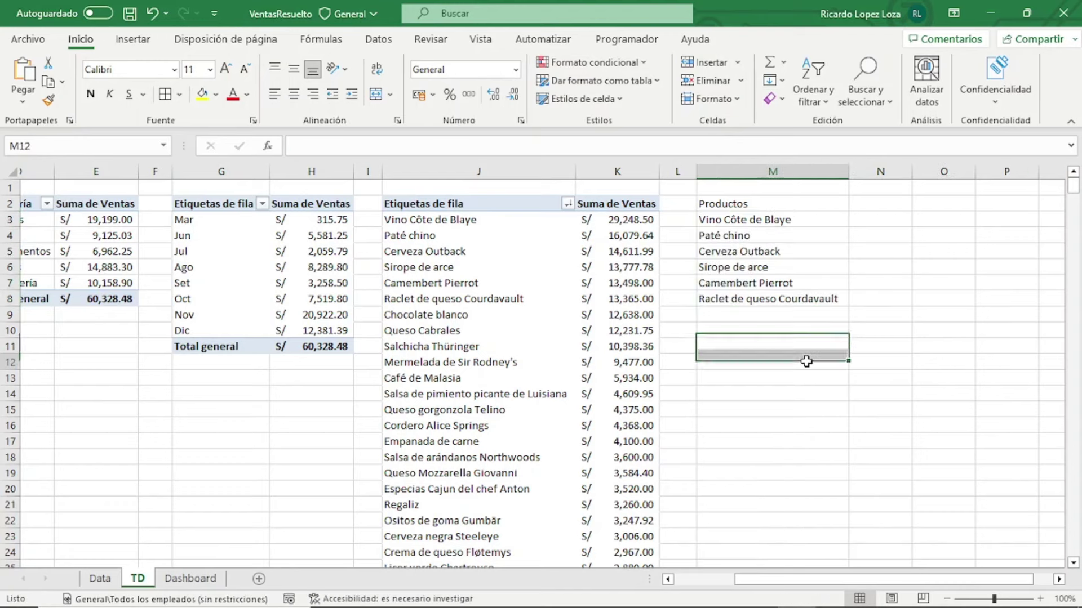
{"action": "left_click", "coordinate": [805, 361]}
{"action": "left_click_drag", "start_coordinate": [912, 171], "coordinate": [936, 173]}
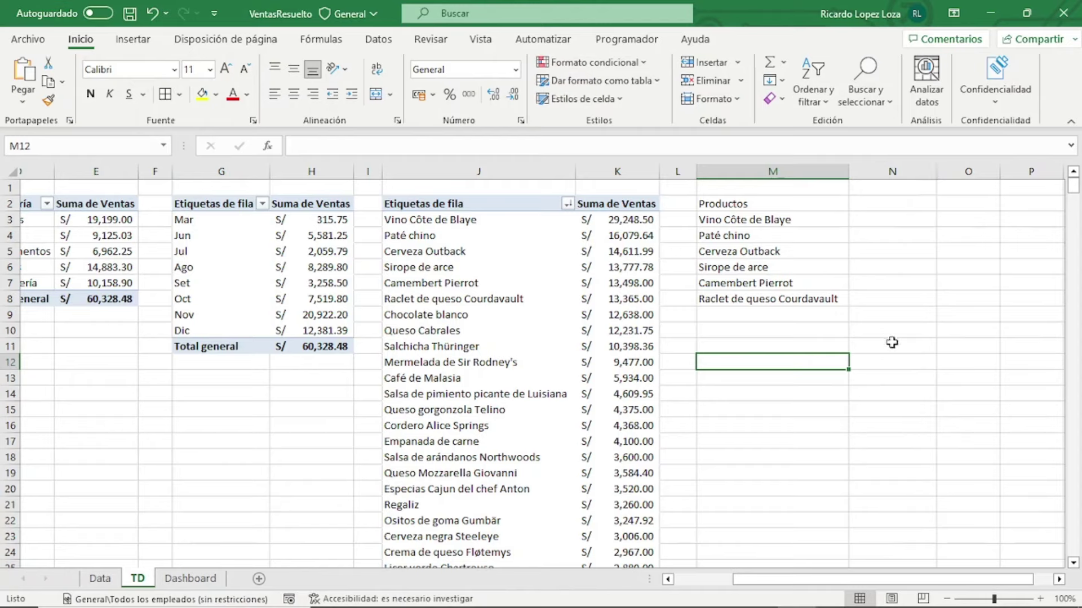
Head N2 'Ventas' and enter an SI formula in N3 testing J3 and returning K3
{"action": "left_click", "coordinate": [862, 204]}
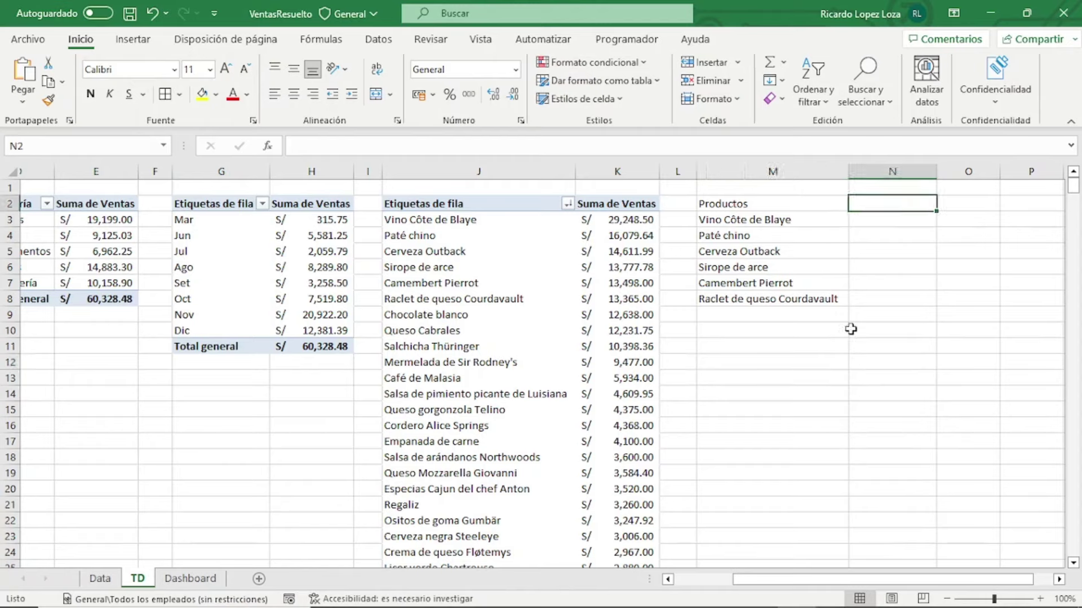
{"action": "type", "text": "Ven"}
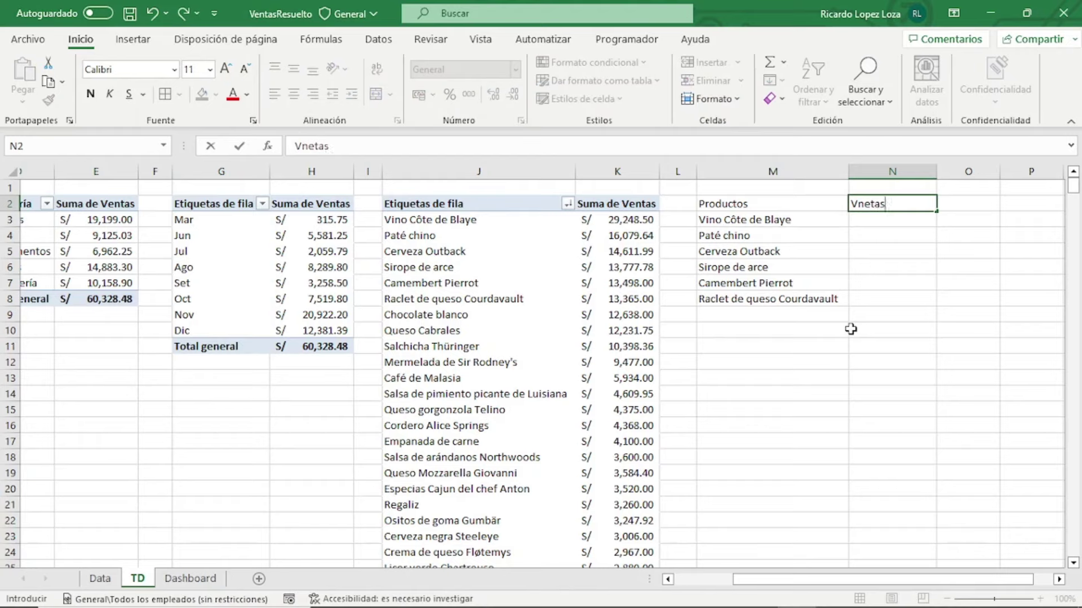
{"action": "type", "text": "tas"}
{"action": "key", "text": "Return"}
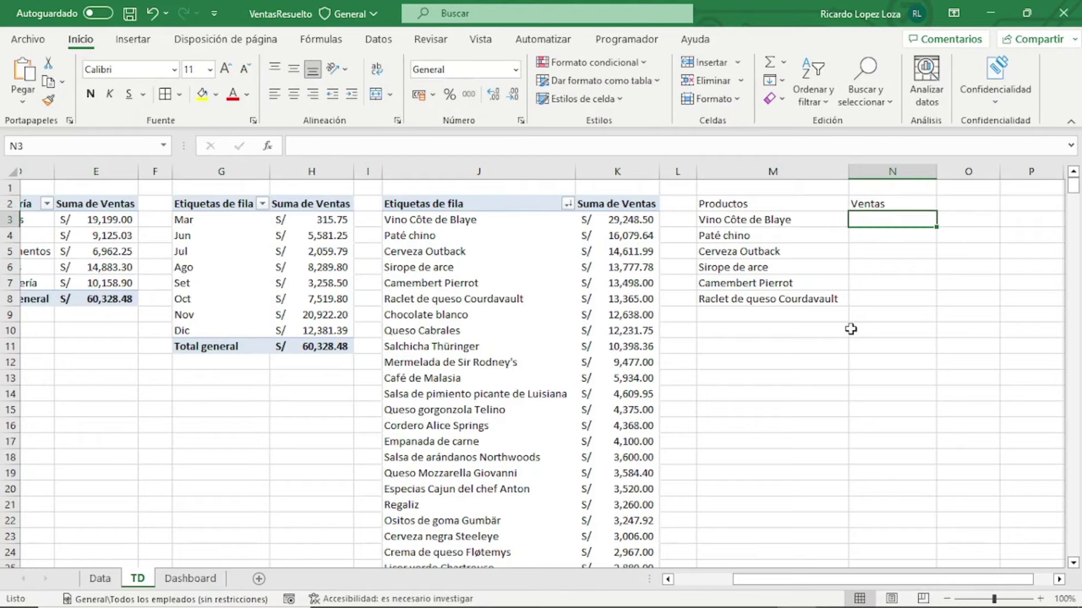
{"action": "type", "text": "=si"}
{"action": "key", "text": "Tab"}
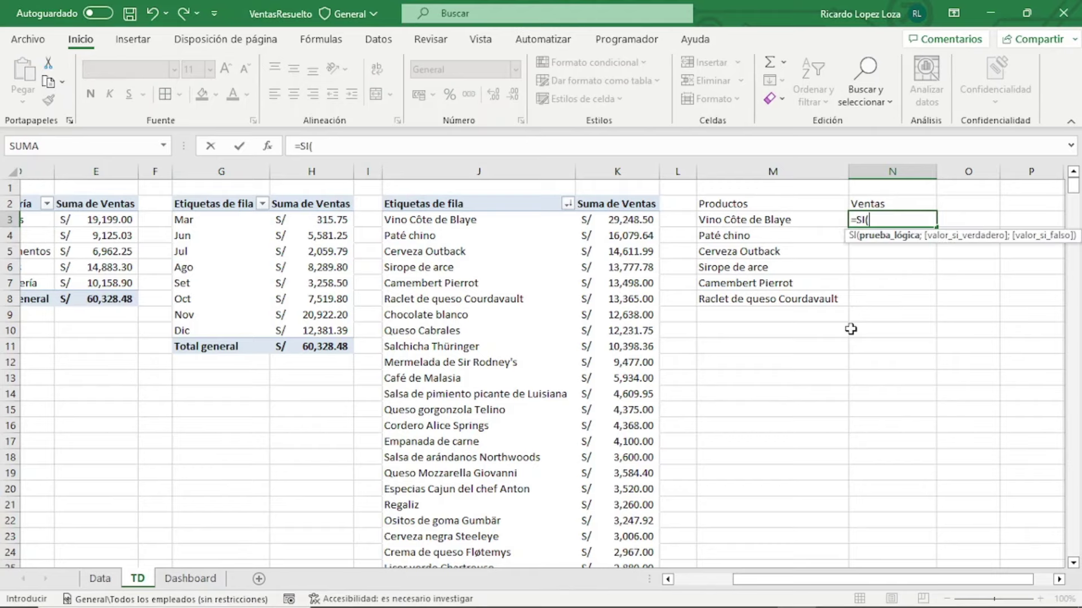
{"action": "left_click", "coordinate": [476, 223]}
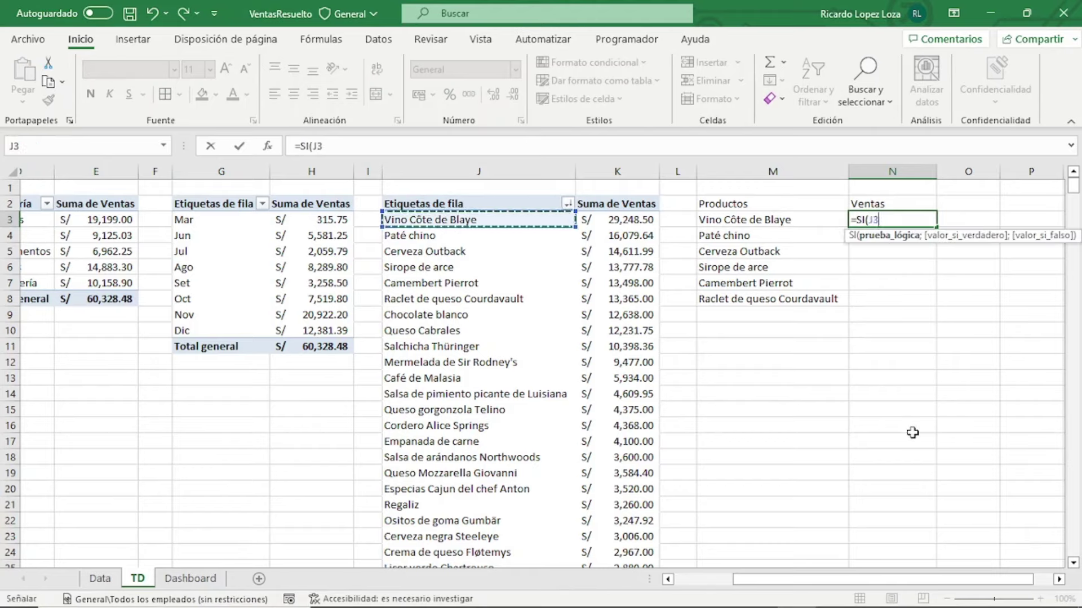
{"action": "type", "text": "=\"\",\"\",k3"}
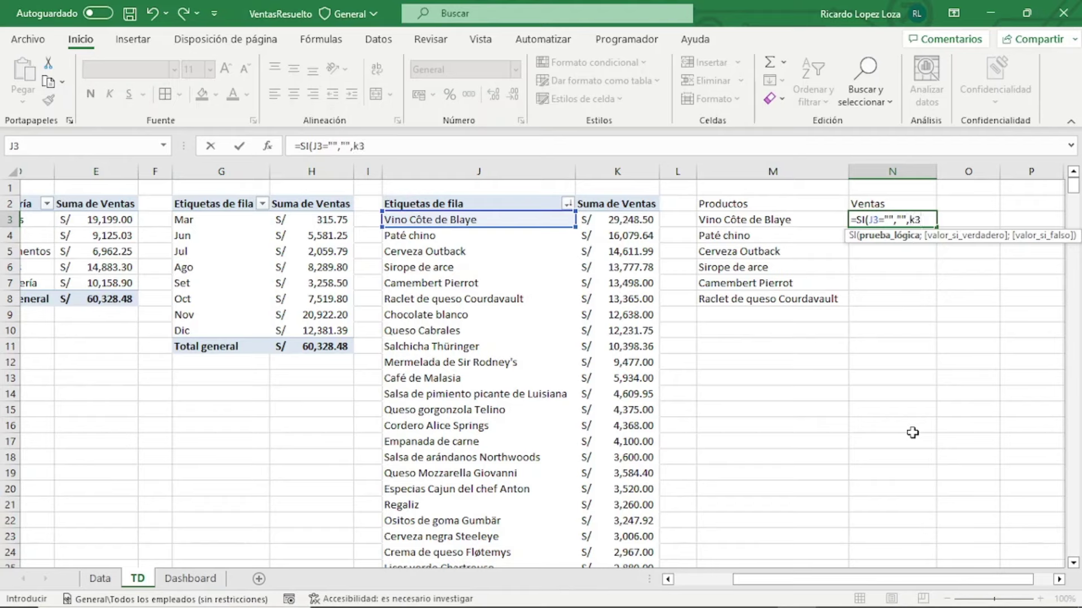
{"action": "key", "text": "Return"}
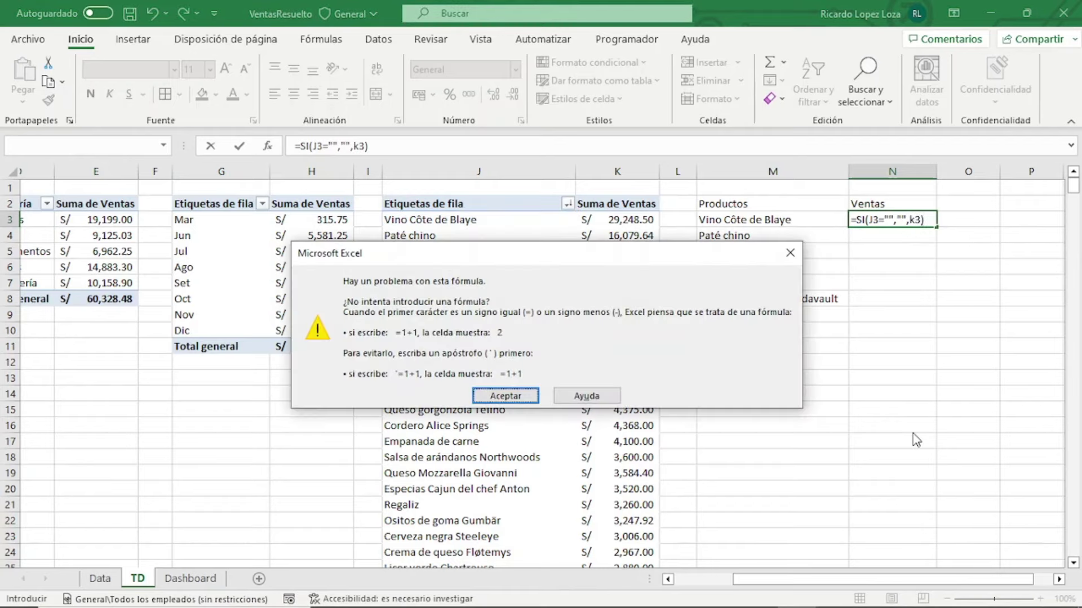
Fix the formula to =SI(J3="";"";K3) with semicolons and fill it down to N8
{"action": "key", "text": "Return"}
{"action": "key", "text": "Left"}
{"action": "key", "text": "Left"}
{"action": "key", "text": "Left"}
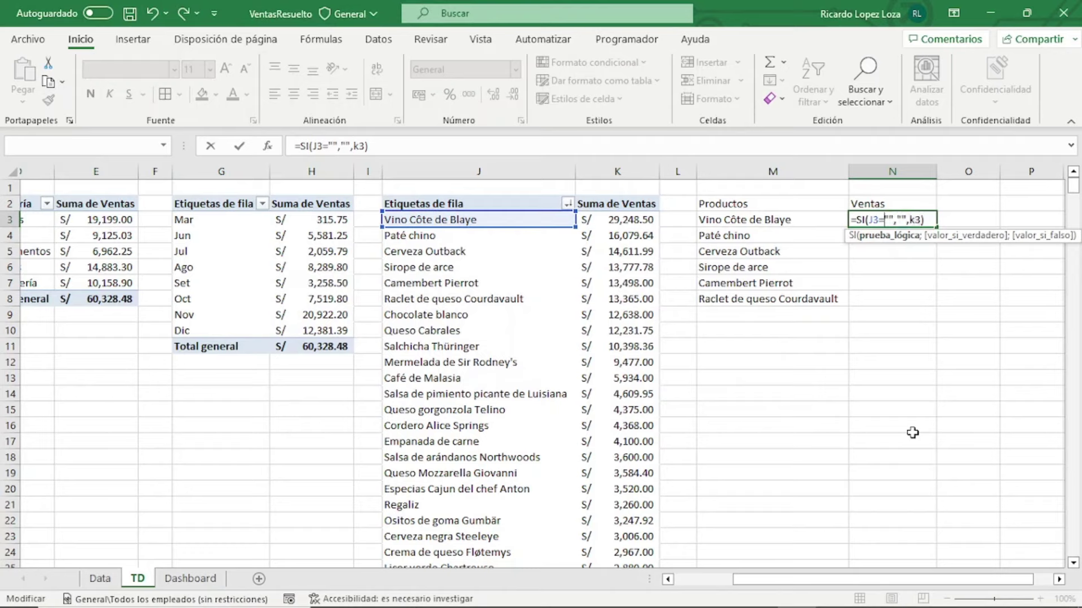
{"action": "key", "text": "BackSpace"}
{"action": "type", "text": ";"}
{"action": "key", "text": "Right"}
{"action": "key", "text": "Right"}
{"action": "key", "text": "Right"}
{"action": "key", "text": "BackSpace"}
{"action": "type", "text": ";"}
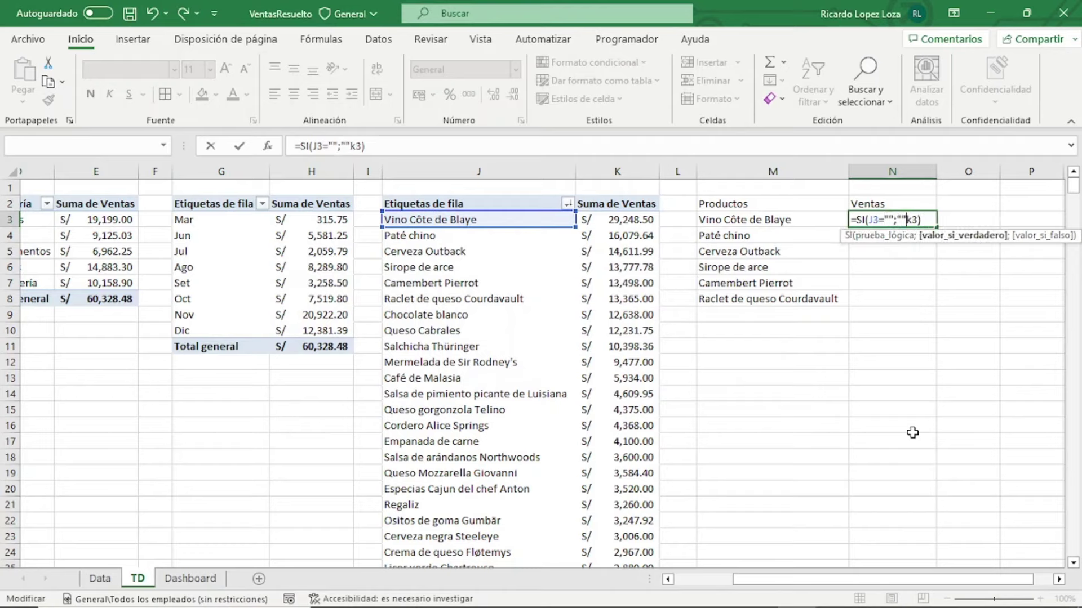
{"action": "key", "text": "ctrl+Return"}
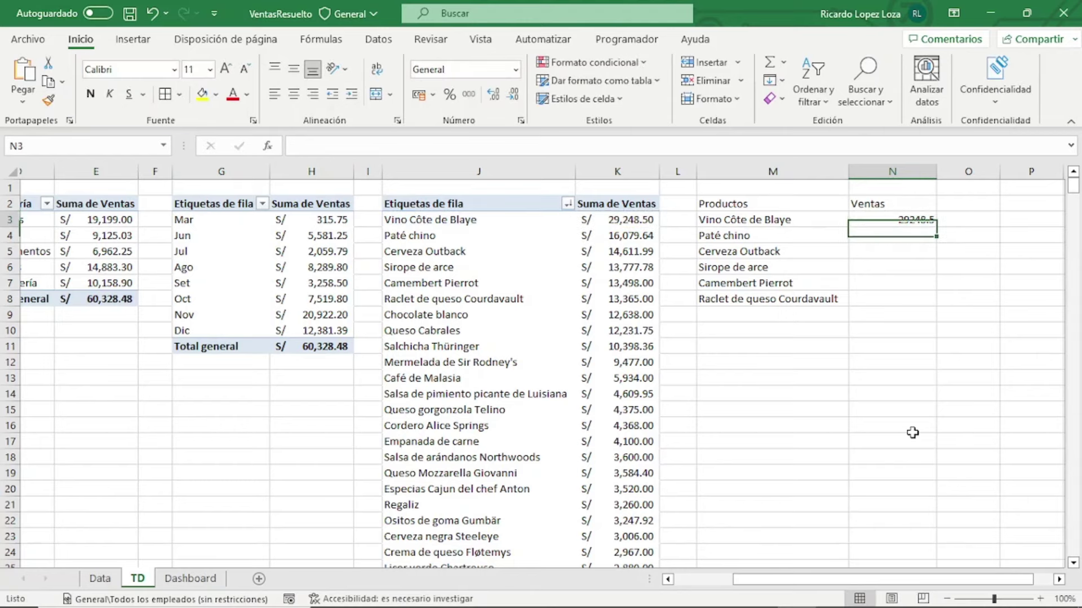
{"action": "double_click", "coordinate": [934, 232]}
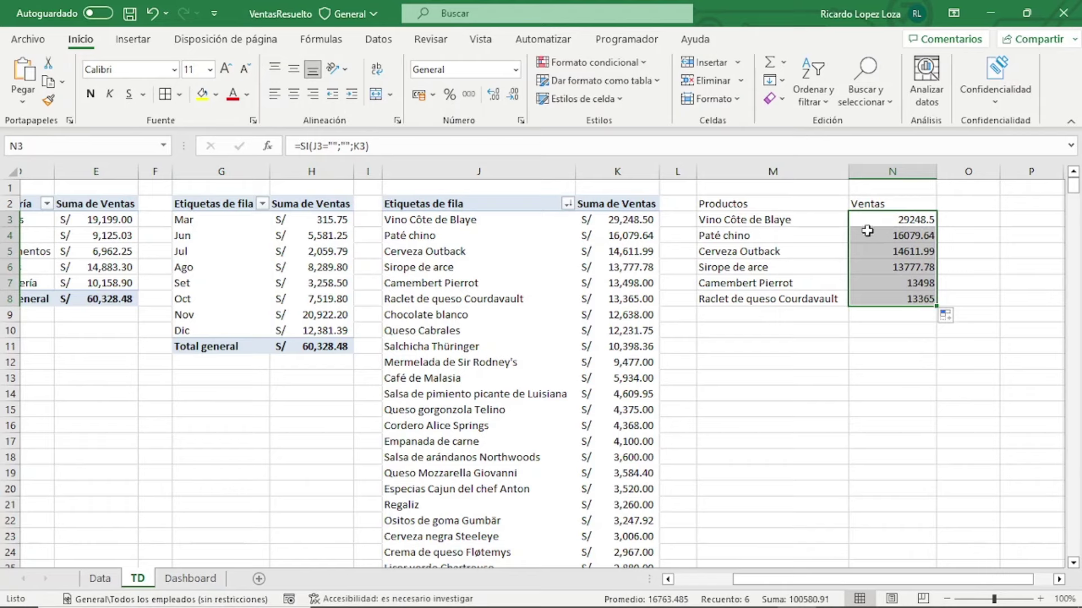
Show the Ventas values N3:N8 in S/ accounting format and bold the M2:N8 table
{"action": "left_click", "coordinate": [515, 69]}
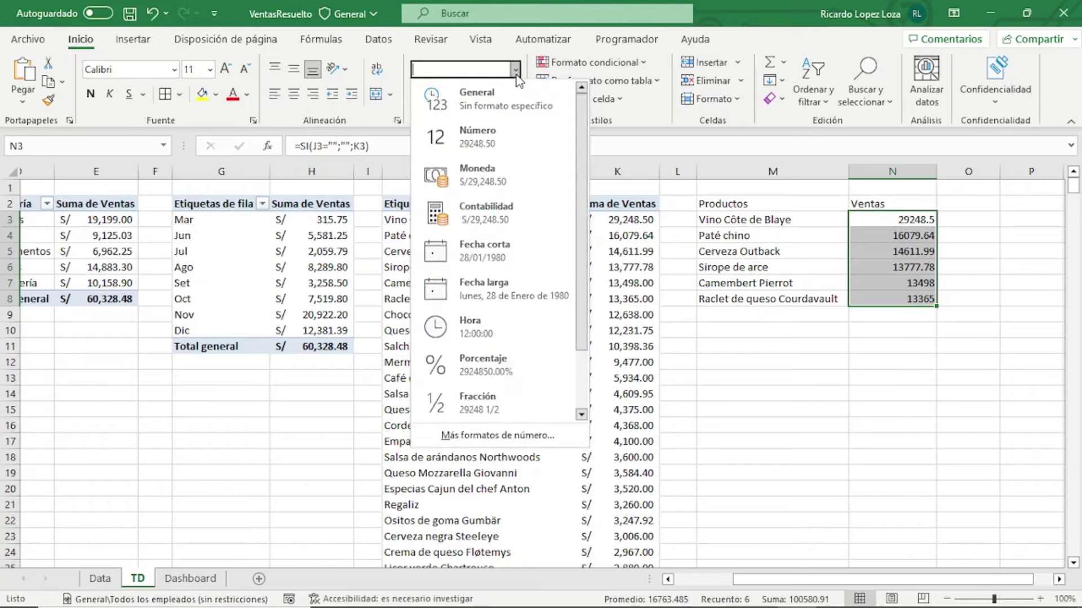
{"action": "left_click", "coordinate": [450, 213]}
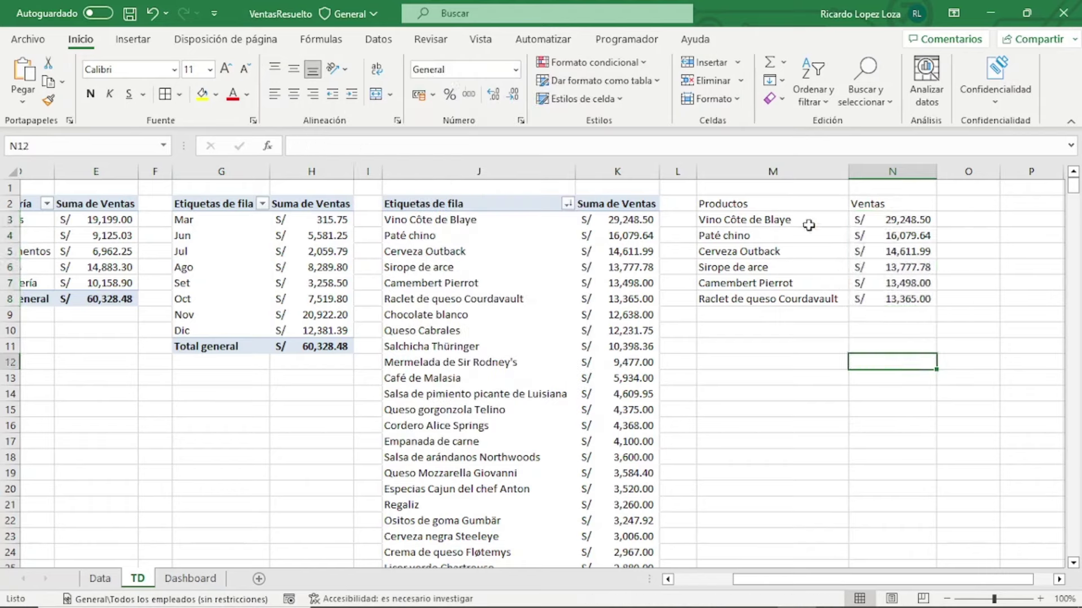
{"action": "left_click_drag", "start_coordinate": [811, 203], "coordinate": [901, 298]}
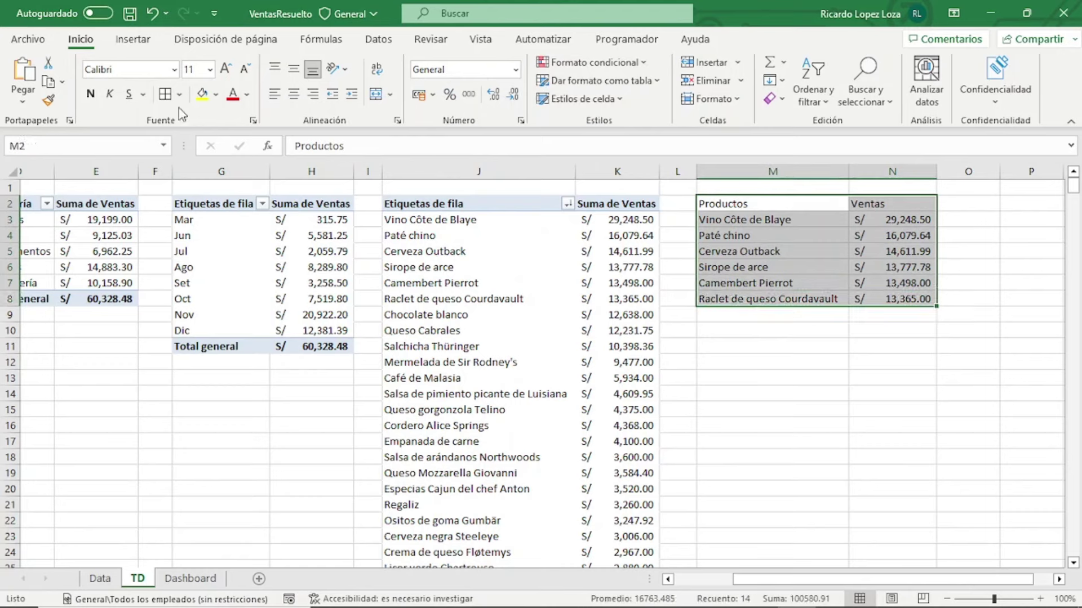
{"action": "left_click", "coordinate": [90, 94]}
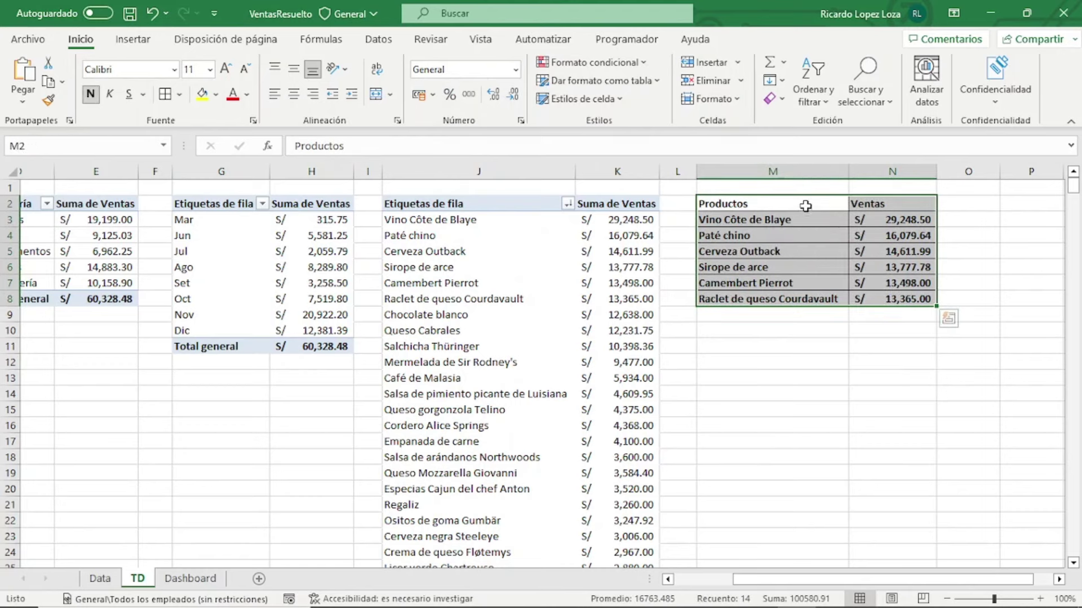
Fill the M2:N2 header row yellow, then select the top-products sales table
{"action": "left_click_drag", "start_coordinate": [805, 206], "coordinate": [879, 204]}
{"action": "left_click", "coordinate": [201, 94]}
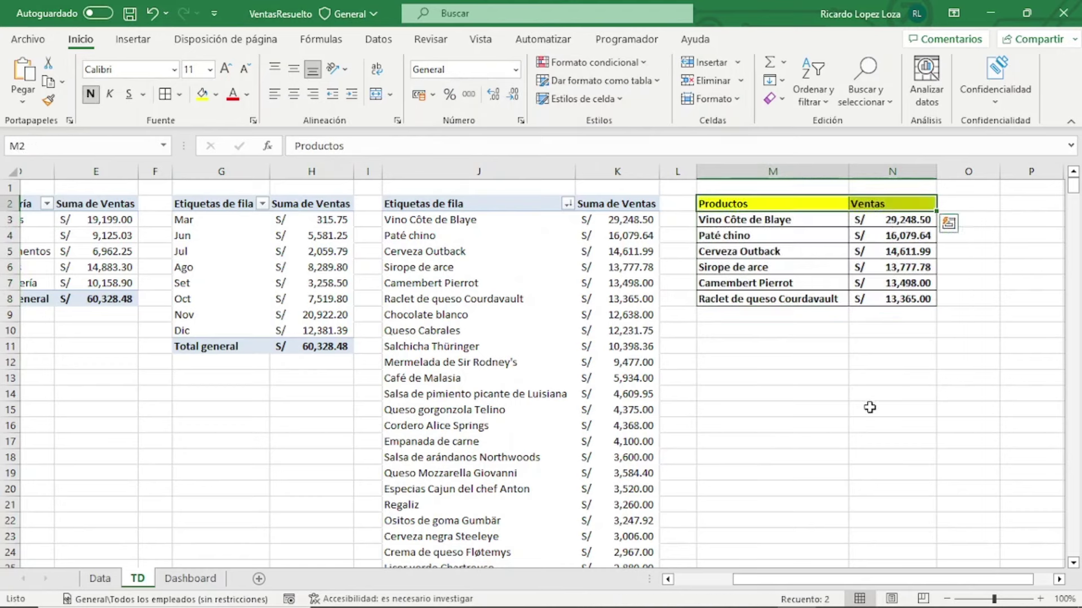
{"action": "left_click", "coordinate": [862, 409]}
{"action": "left_click_drag", "start_coordinate": [970, 579], "coordinate": [1031, 581]}
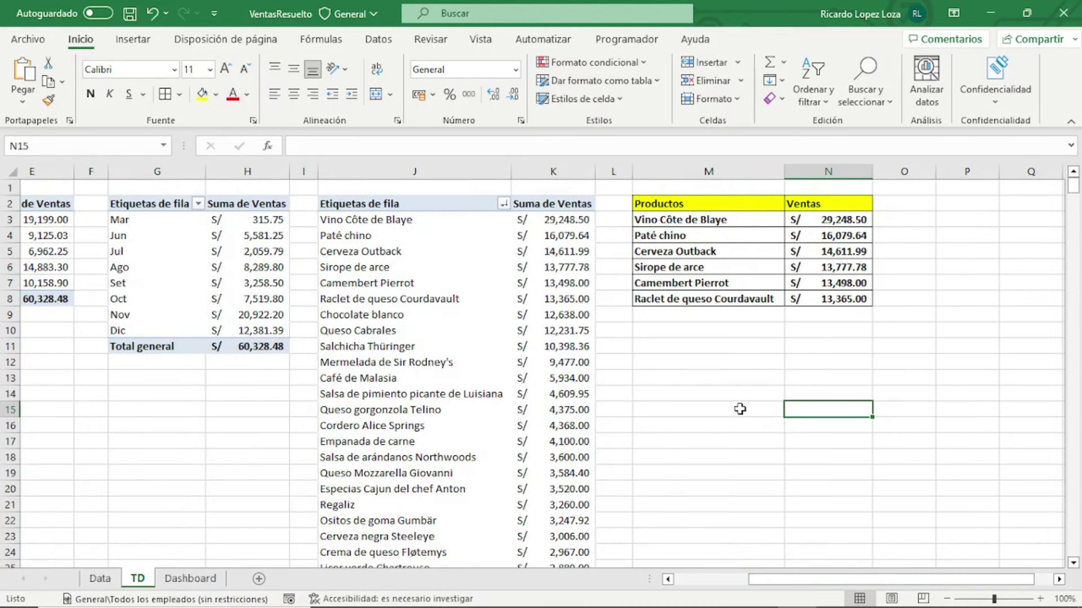
{"action": "mouse_move", "coordinate": [709, 204]}
{"action": "left_mouse_down"}
{"action": "mouse_move", "coordinate": [845, 283]}
{"action": "mouse_move", "coordinate": [846, 299]}
{"action": "left_mouse_up"}
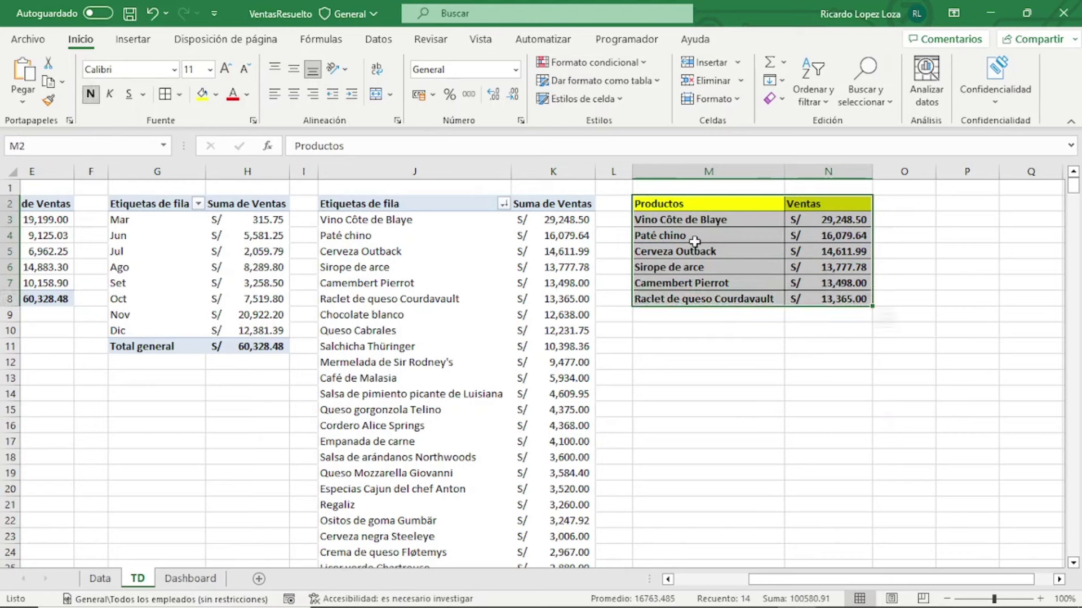
Insert a treemap of the top six products' sales from M2:N8, then cut it off the TD sheet
{"action": "left_click", "coordinate": [134, 39]}
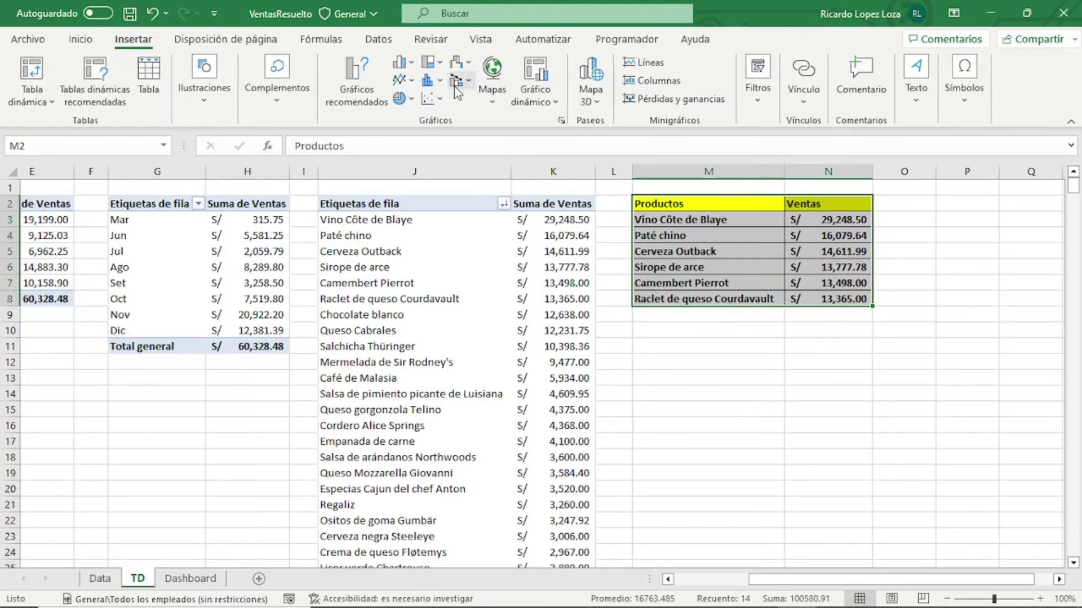
{"action": "left_click", "coordinate": [460, 80]}
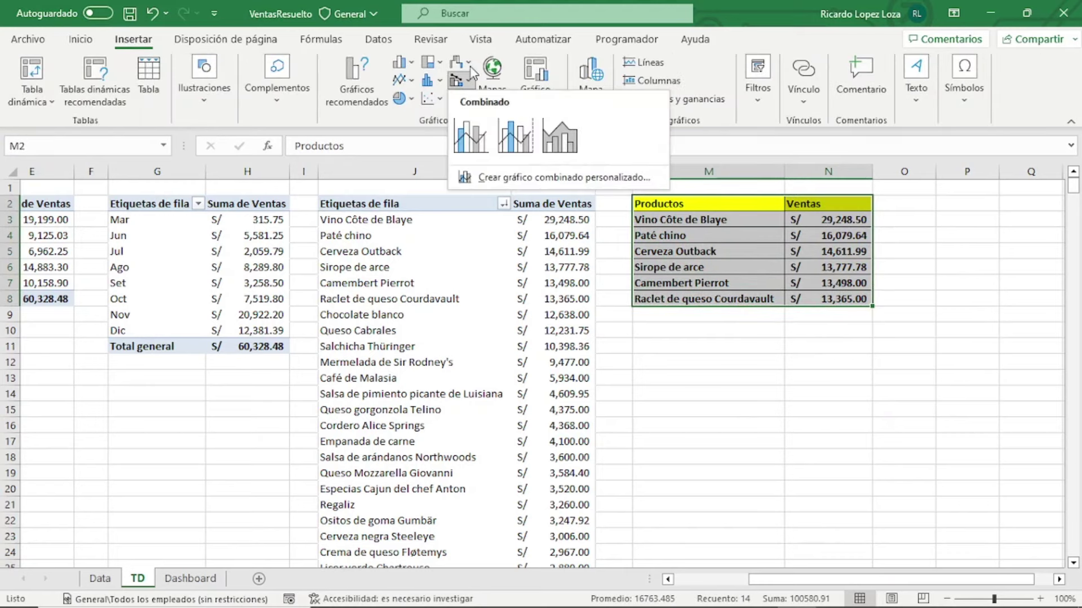
{"action": "left_click", "coordinate": [456, 63]}
{"action": "left_click", "coordinate": [441, 63]}
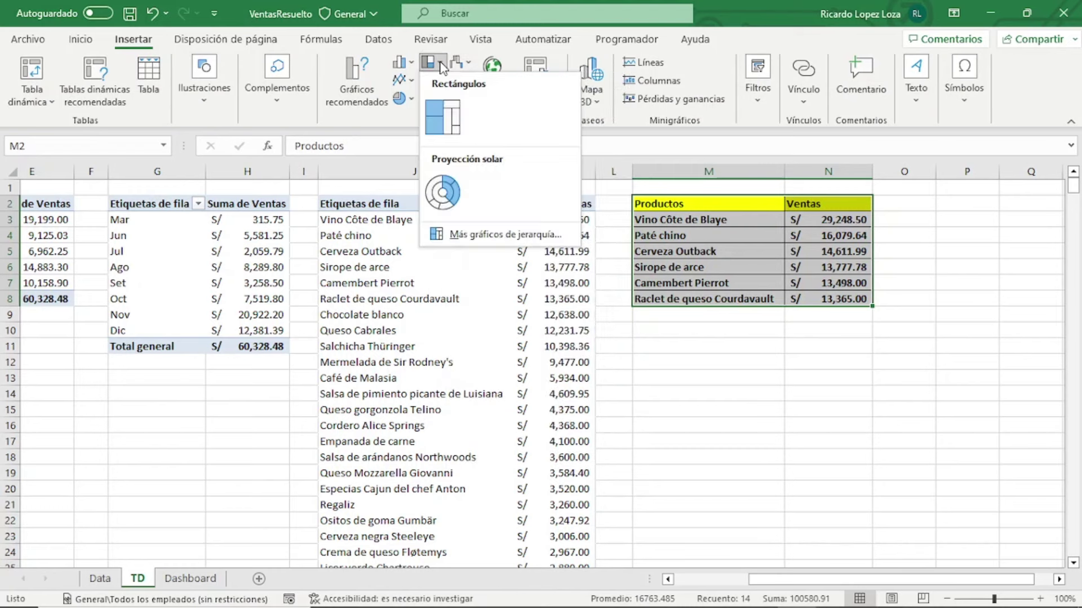
{"action": "left_click", "coordinate": [442, 117]}
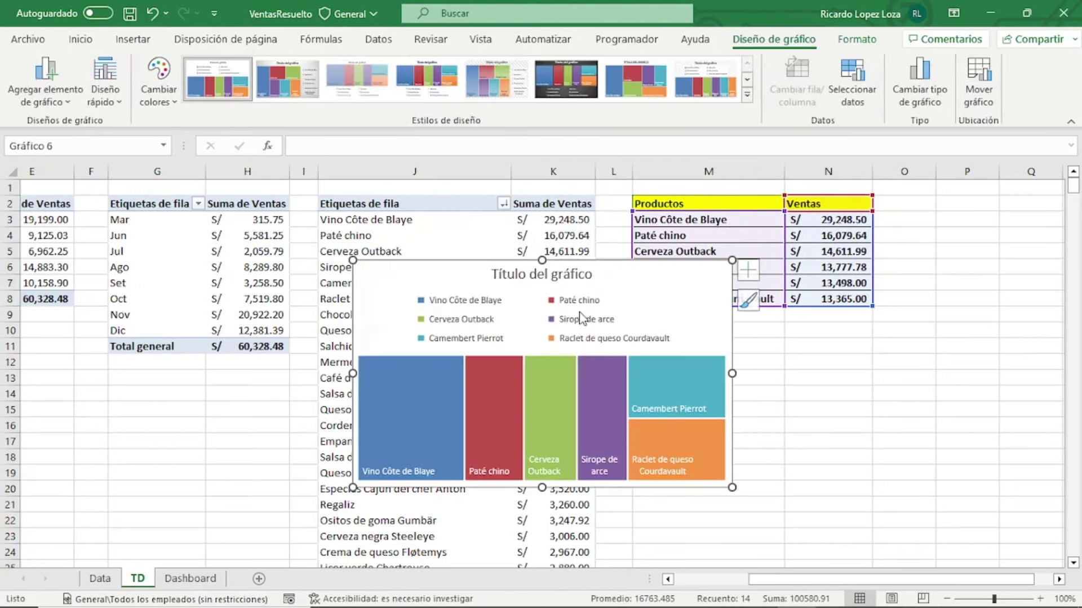
{"action": "left_click_drag", "start_coordinate": [459, 259], "coordinate": [747, 319]}
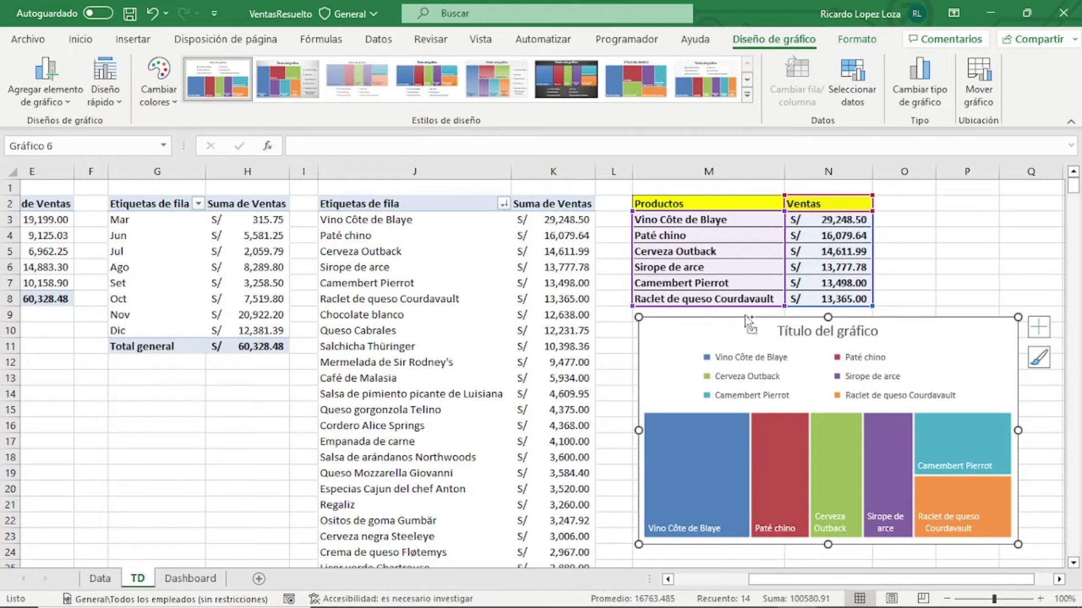
{"action": "key", "text": "Delete"}
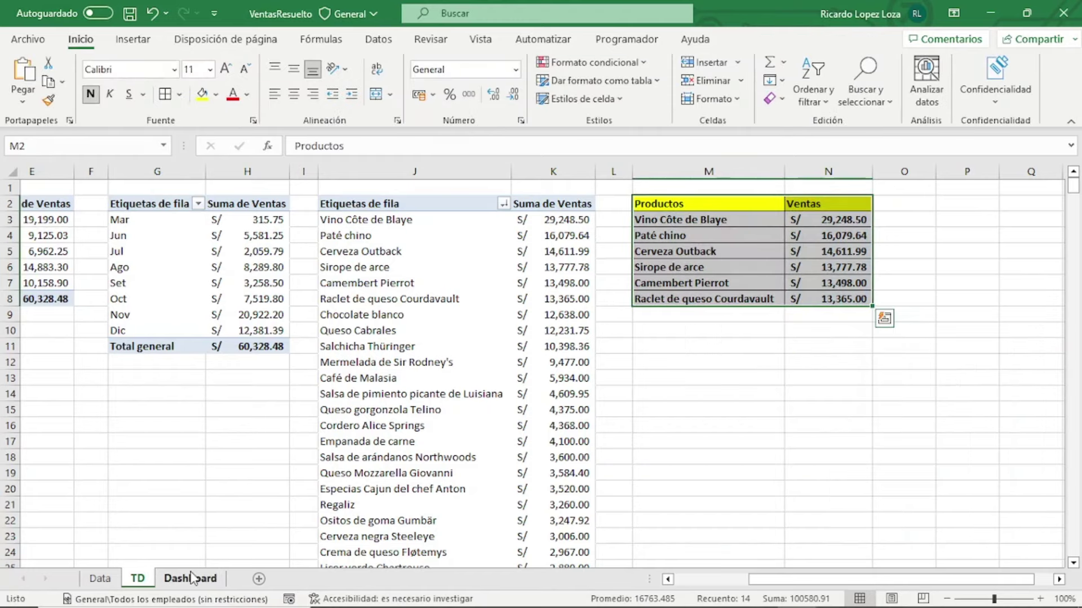
Paste the treemap on the Dashboard sheet and size it to the panel below Máxima and Mínima Venta
{"action": "left_click", "coordinate": [190, 579]}
{"action": "key", "text": "ctrl+v"}
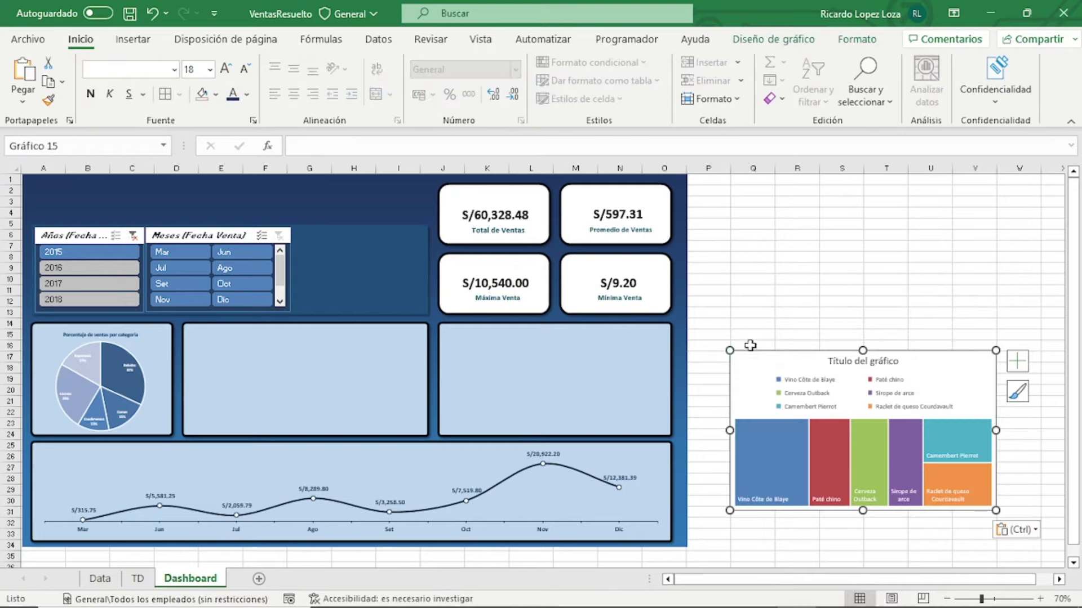
{"action": "left_click_drag", "start_coordinate": [744, 336], "coordinate": [463, 322]}
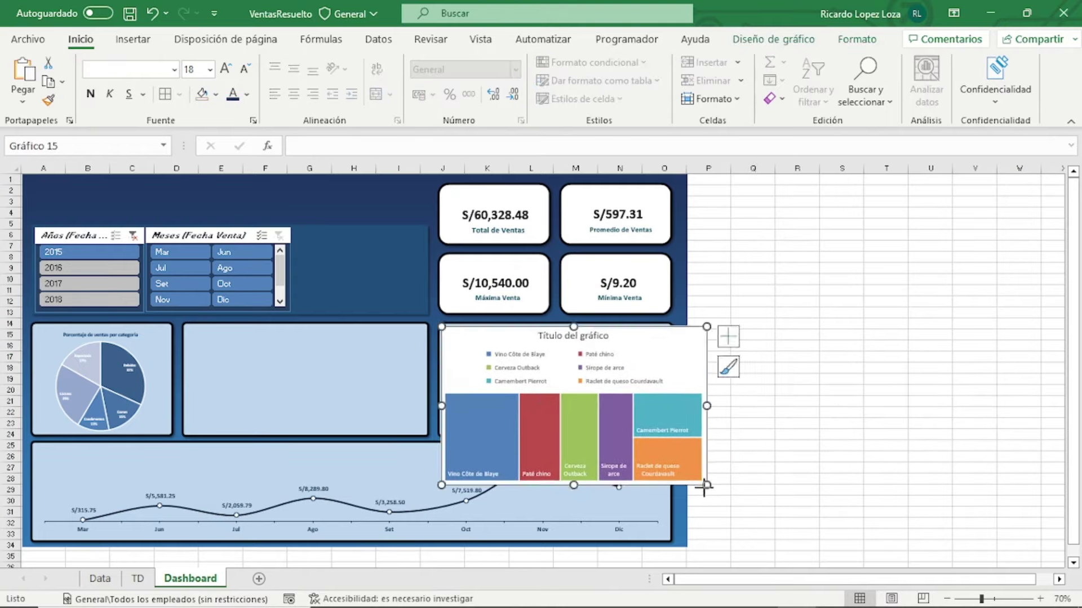
{"action": "left_click_drag", "start_coordinate": [706, 485], "coordinate": [657, 433]}
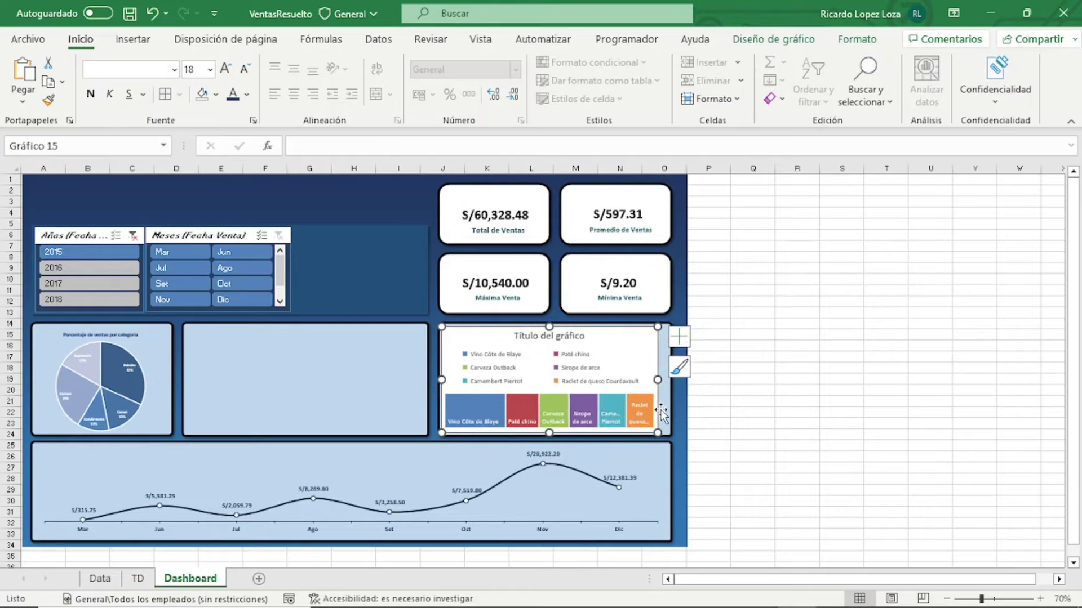
{"action": "left_click_drag", "start_coordinate": [657, 379], "coordinate": [666, 379]}
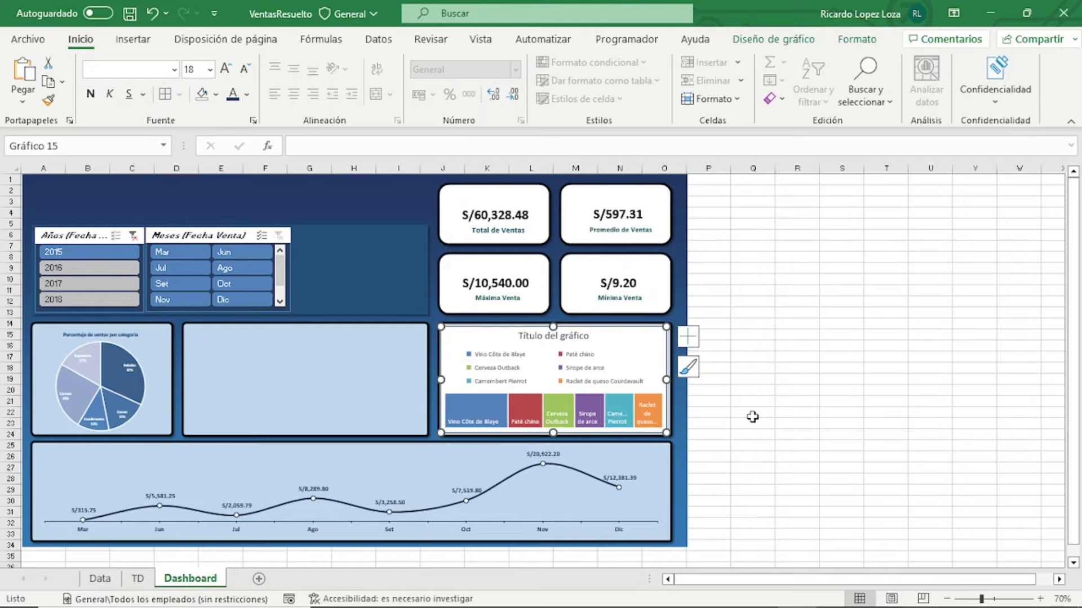
{"action": "left_click", "coordinate": [752, 417]}
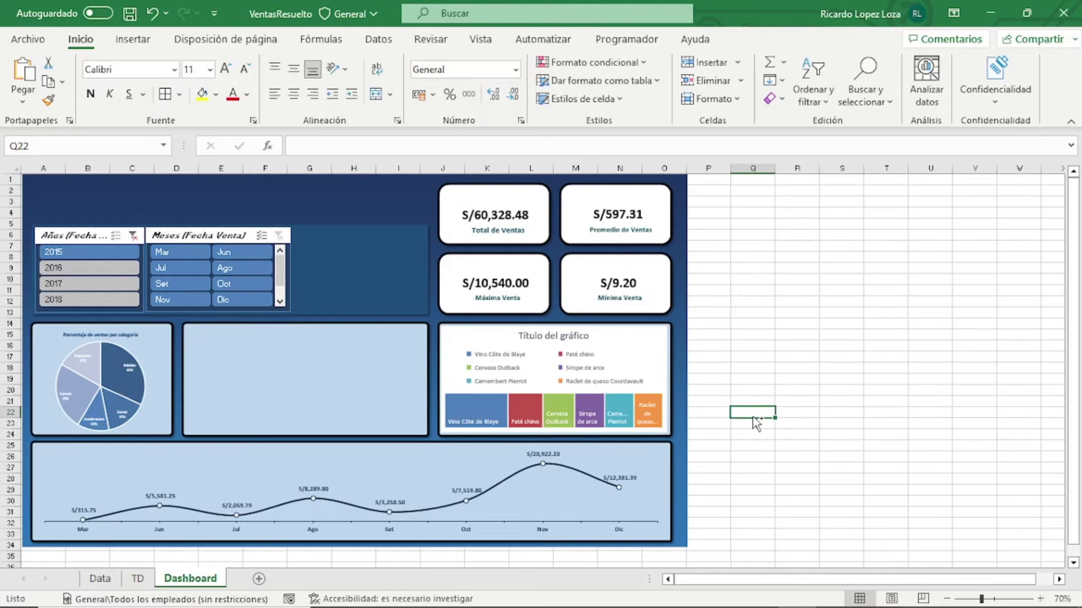
Turn off the treemap's chart title and legend, then select its data labels
{"action": "scroll", "coordinate": [755, 422], "scroll_direction": "up", "scroll_amount": 1, "text": "ctrl"}
{"action": "scroll", "coordinate": [751, 415], "scroll_direction": "up", "scroll_amount": 3, "text": "ctrl"}
{"action": "scroll", "coordinate": [751, 415], "scroll_direction": "down", "scroll_amount": 1}
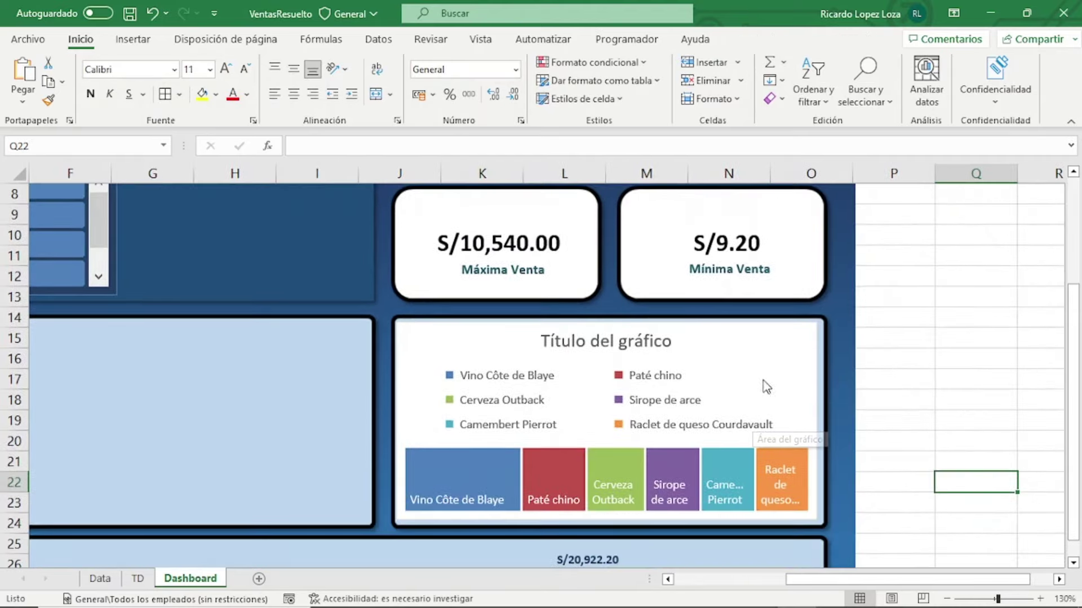
{"action": "left_click", "coordinate": [768, 324]}
{"action": "left_click", "coordinate": [839, 333]}
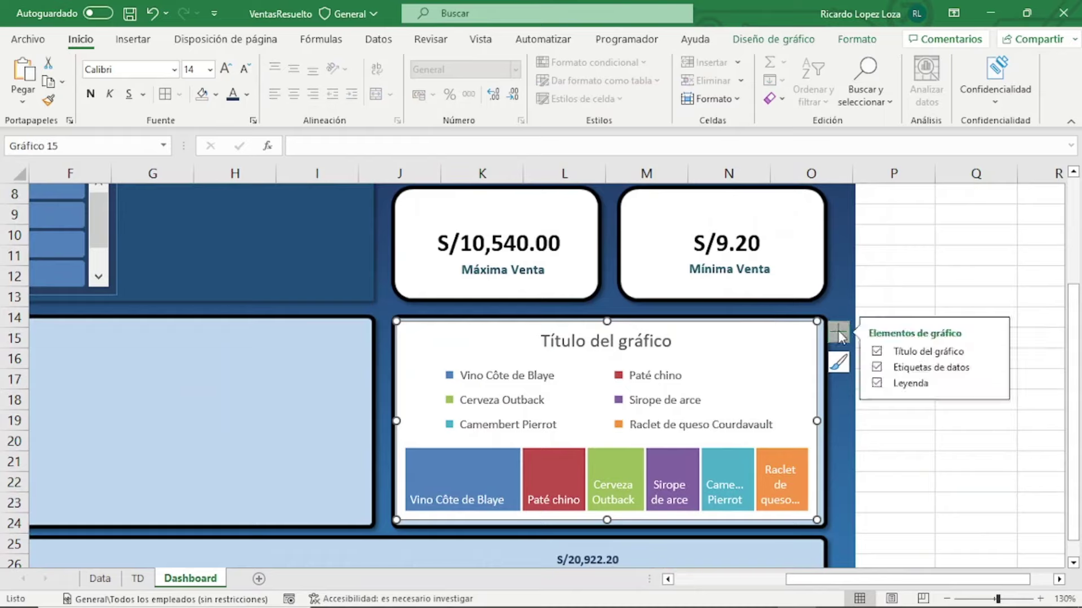
{"action": "left_click", "coordinate": [878, 352]}
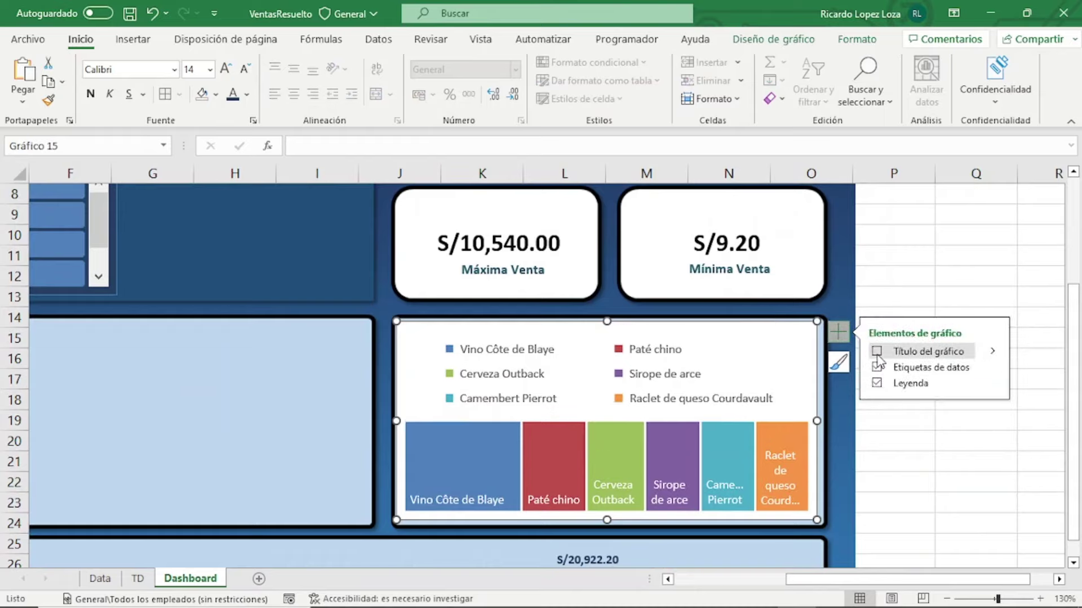
{"action": "left_click", "coordinate": [877, 384]}
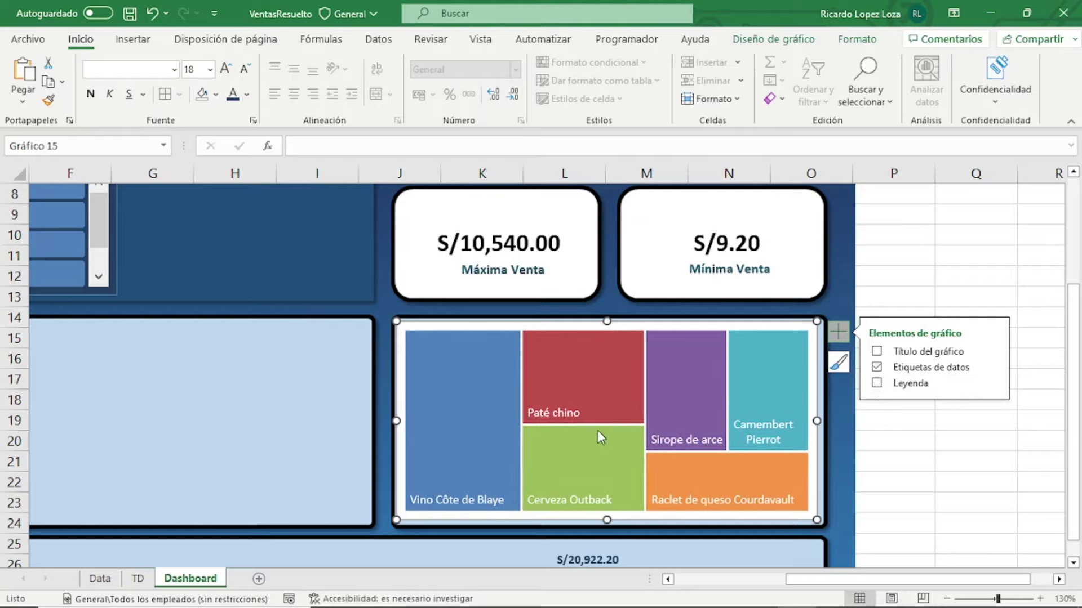
{"action": "mouse_move", "coordinate": [583, 377]}
{"action": "left_click", "coordinate": [565, 420]}
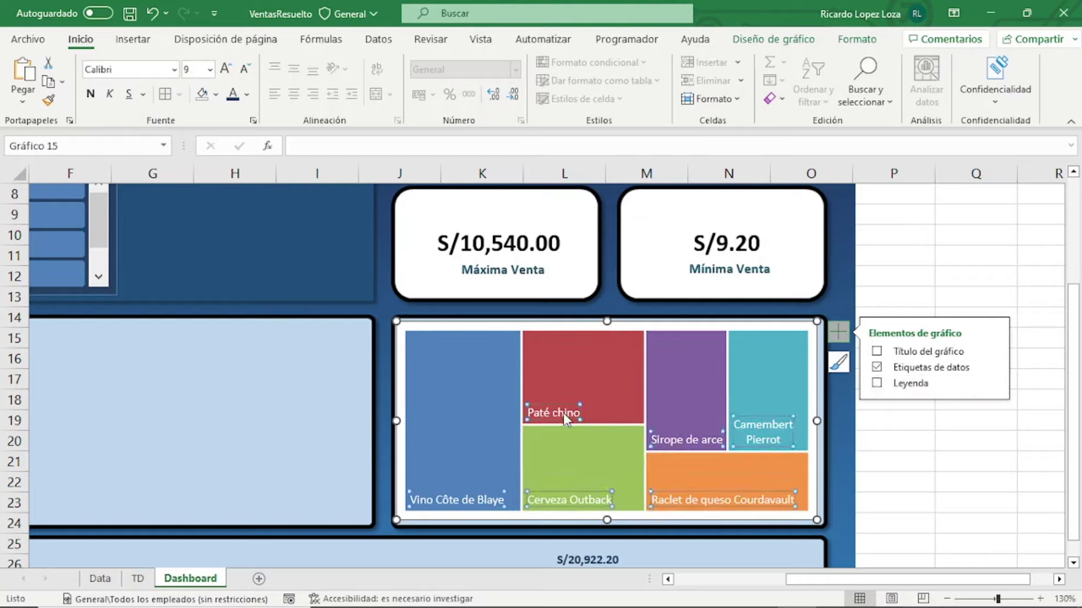
Add each product's sales value to the treemap data labels
{"action": "right_click", "coordinate": [565, 420]}
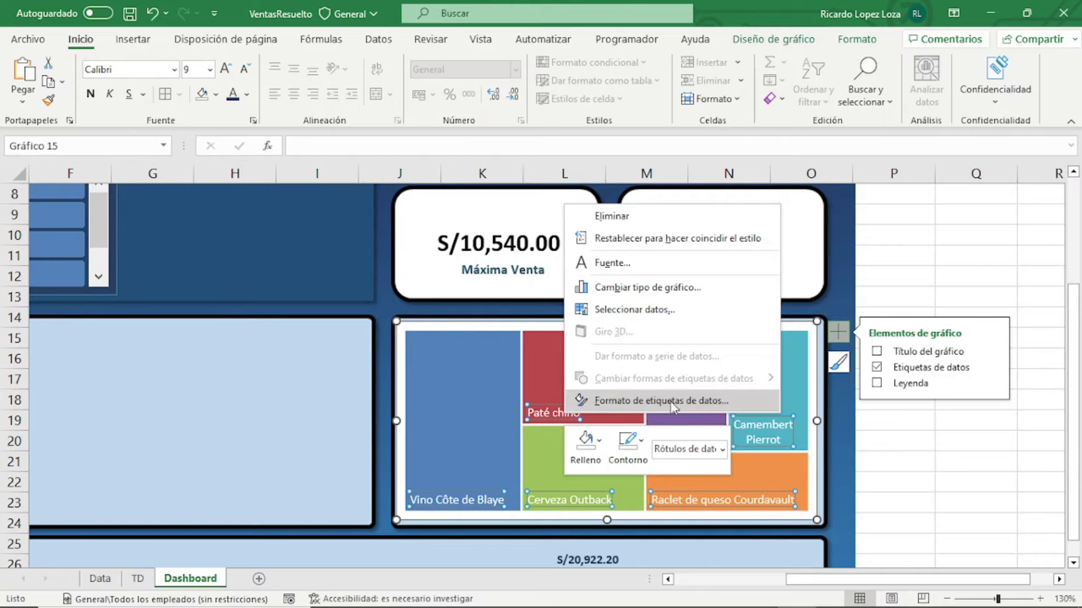
{"action": "left_click", "coordinate": [673, 402]}
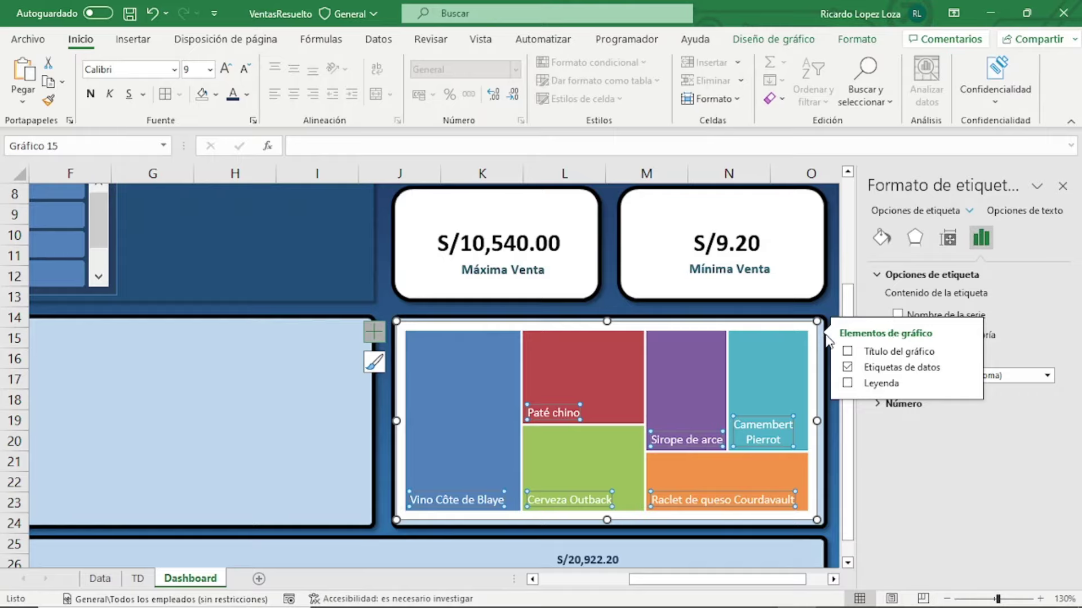
{"action": "left_click_drag", "start_coordinate": [772, 579], "coordinate": [842, 575]}
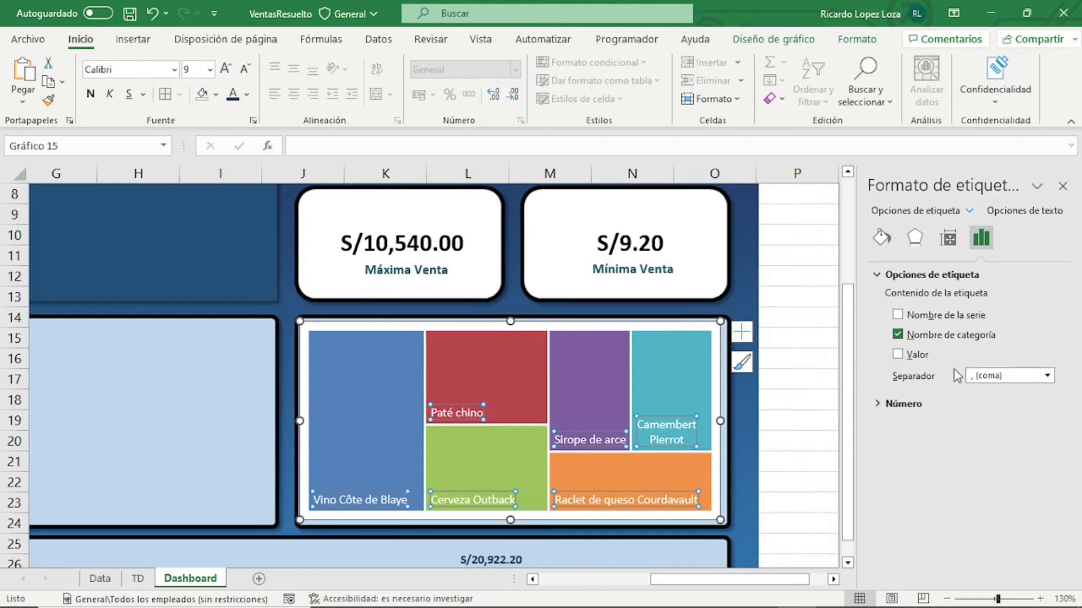
{"action": "left_click", "coordinate": [902, 357]}
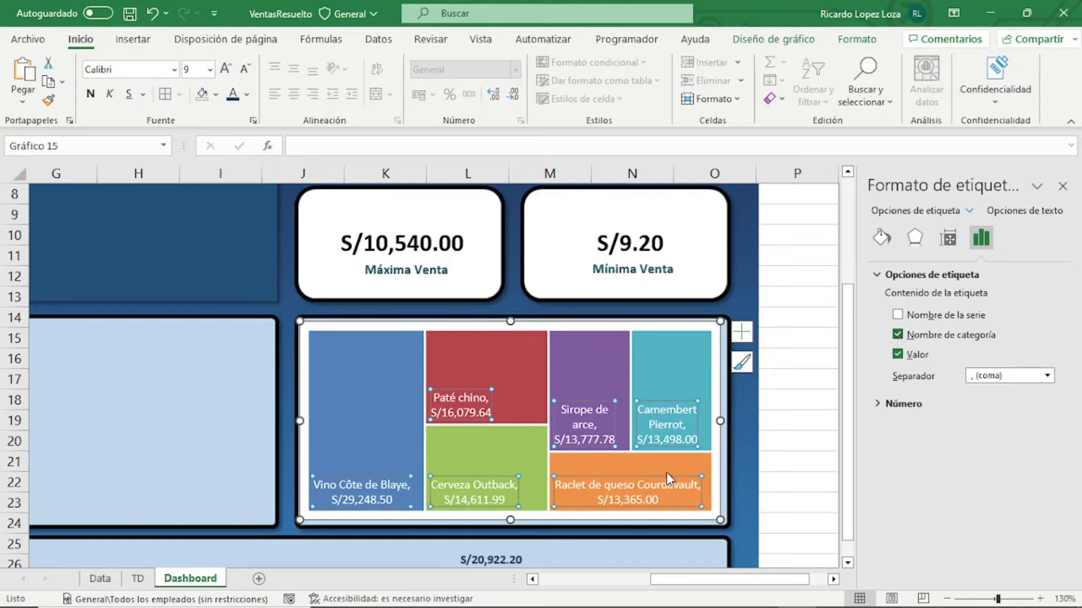
Make the labels bold at size 8, with name and value on separate lines
{"action": "left_click", "coordinate": [91, 94]}
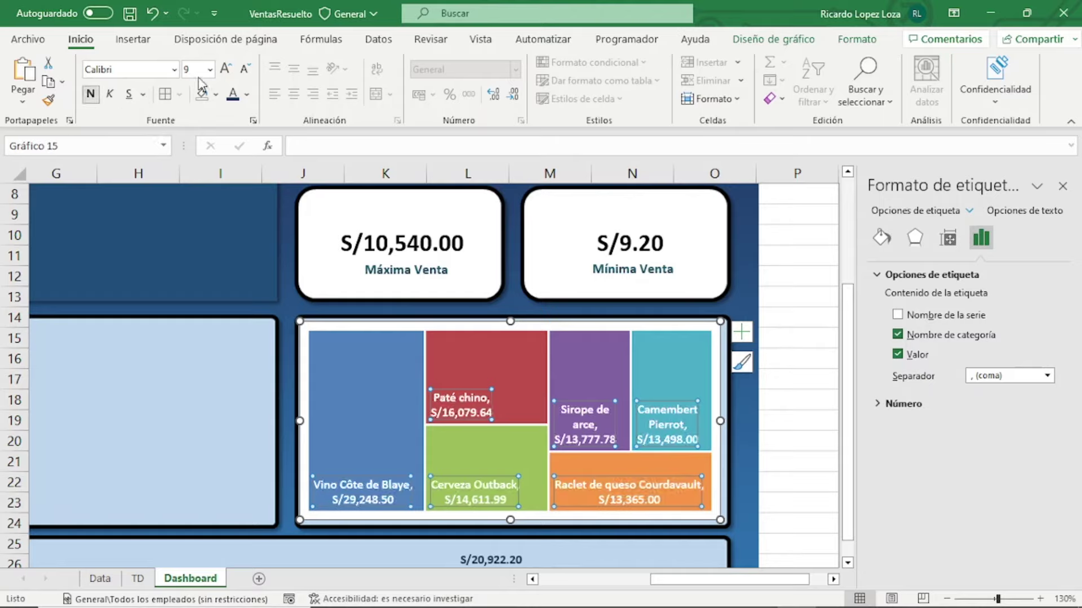
{"action": "left_click", "coordinate": [242, 70]}
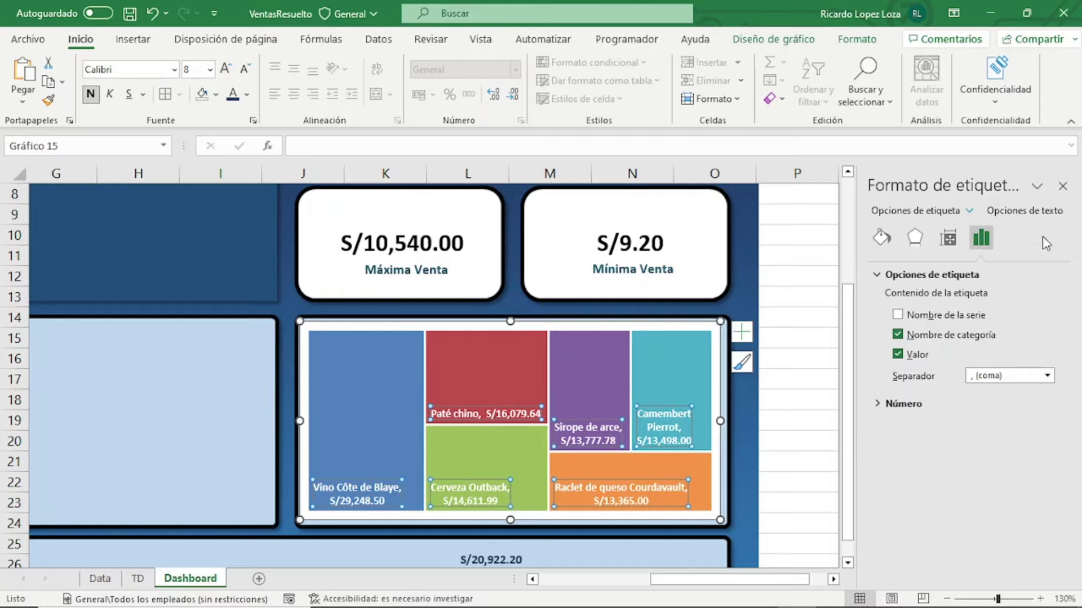
{"action": "left_click", "coordinate": [1047, 375]}
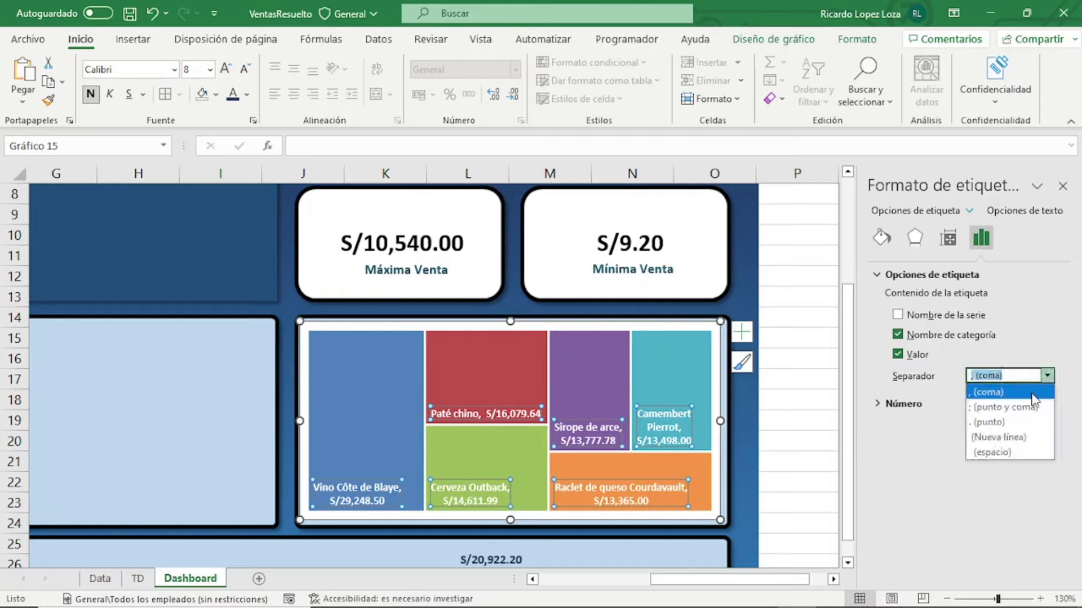
{"action": "left_click", "coordinate": [1012, 439]}
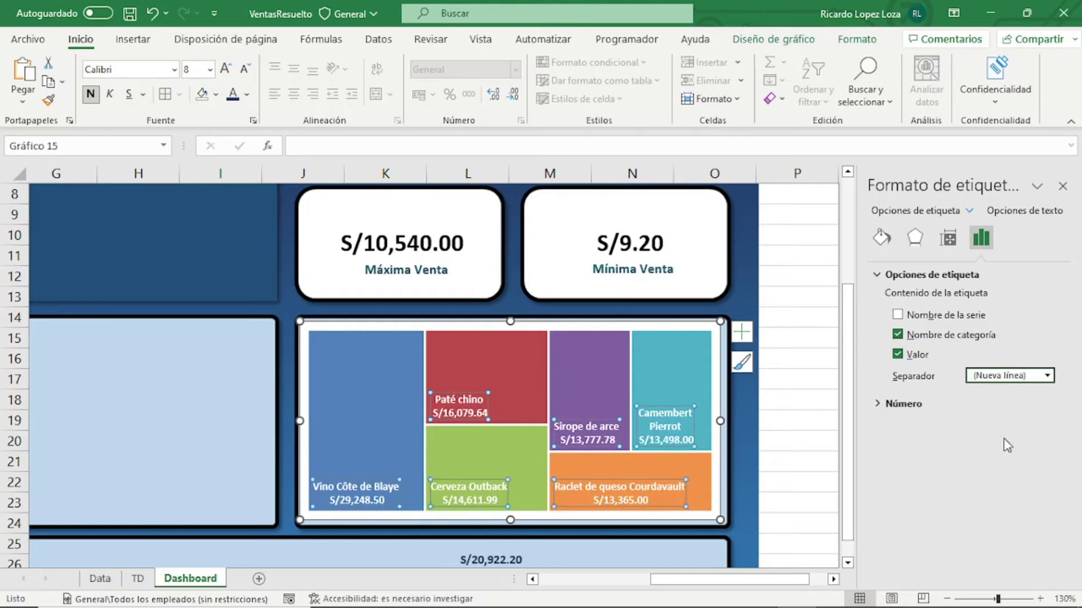
{"action": "left_click", "coordinate": [1063, 186]}
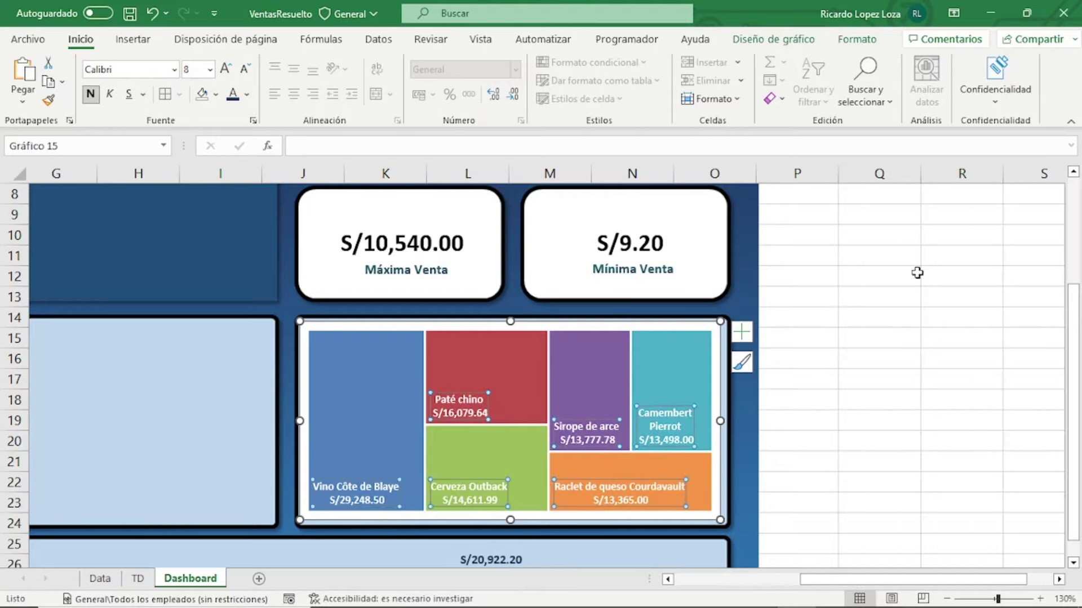
{"action": "left_click", "coordinate": [811, 374]}
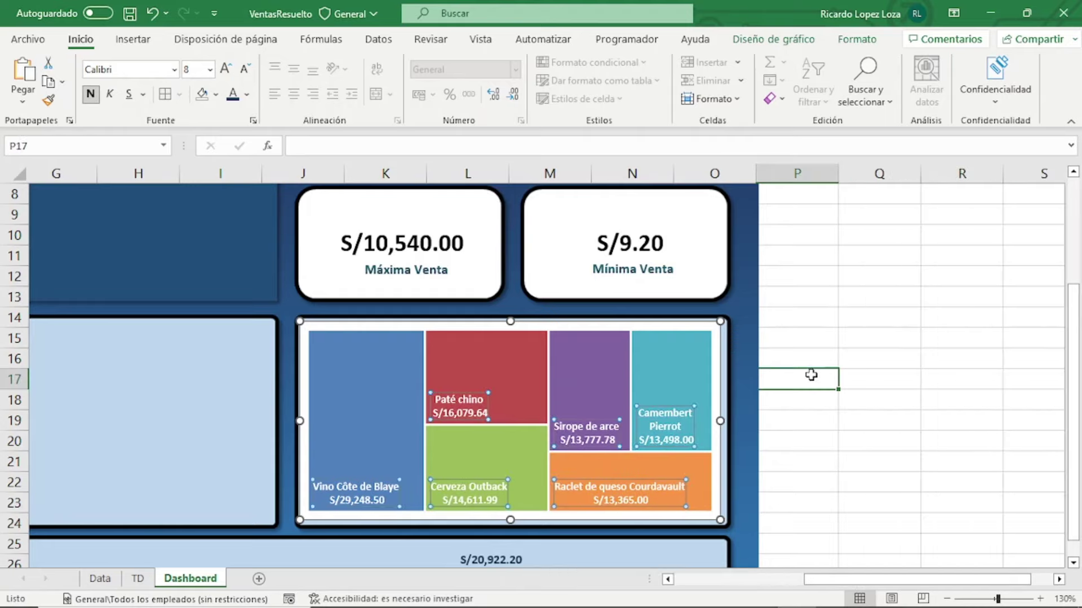
Remove the treemap's background fill and outline
{"action": "left_click", "coordinate": [664, 325]}
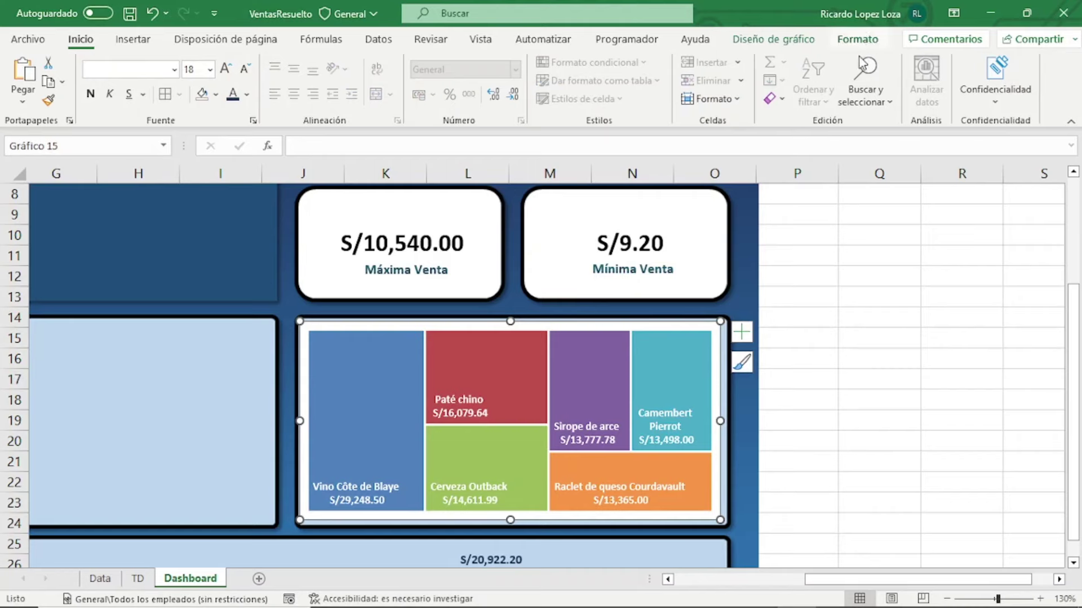
{"action": "left_click", "coordinate": [857, 39]}
{"action": "left_click", "coordinate": [539, 60]}
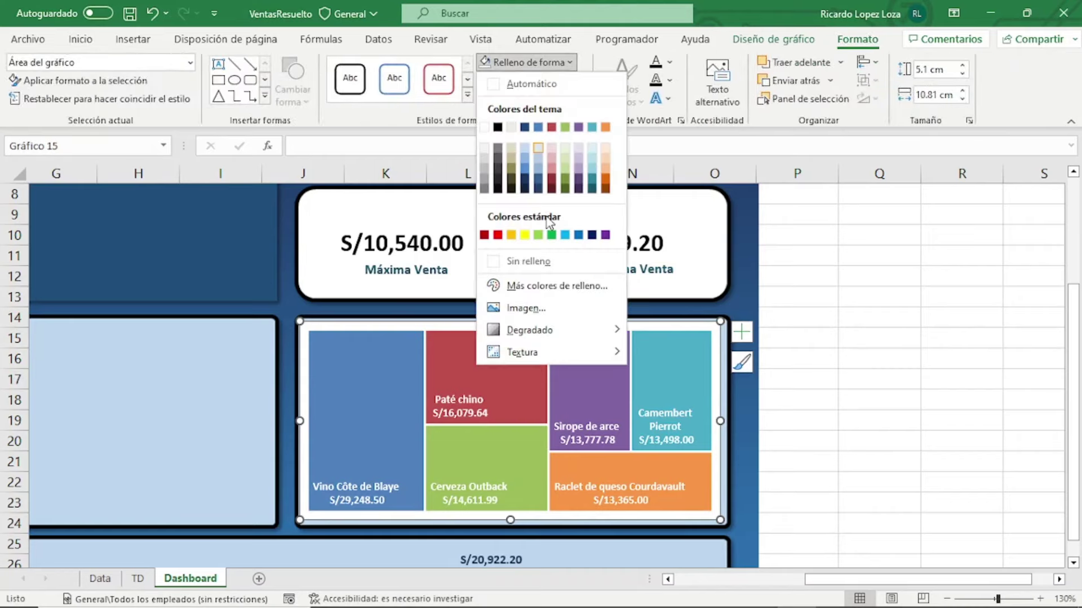
{"action": "left_click", "coordinate": [529, 261]}
{"action": "left_click", "coordinate": [532, 81]}
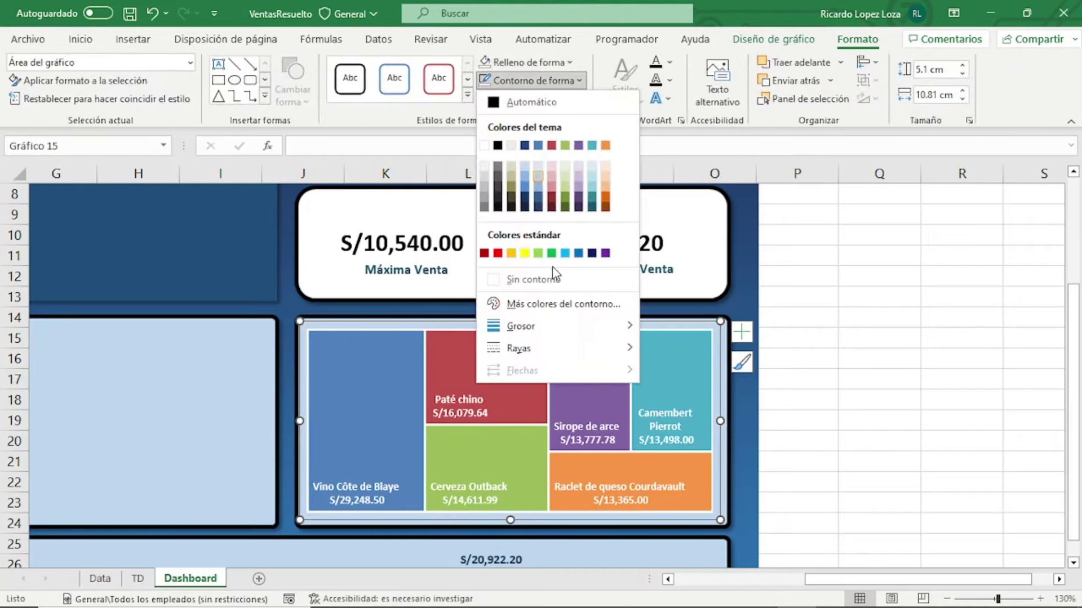
{"action": "left_click", "coordinate": [553, 275]}
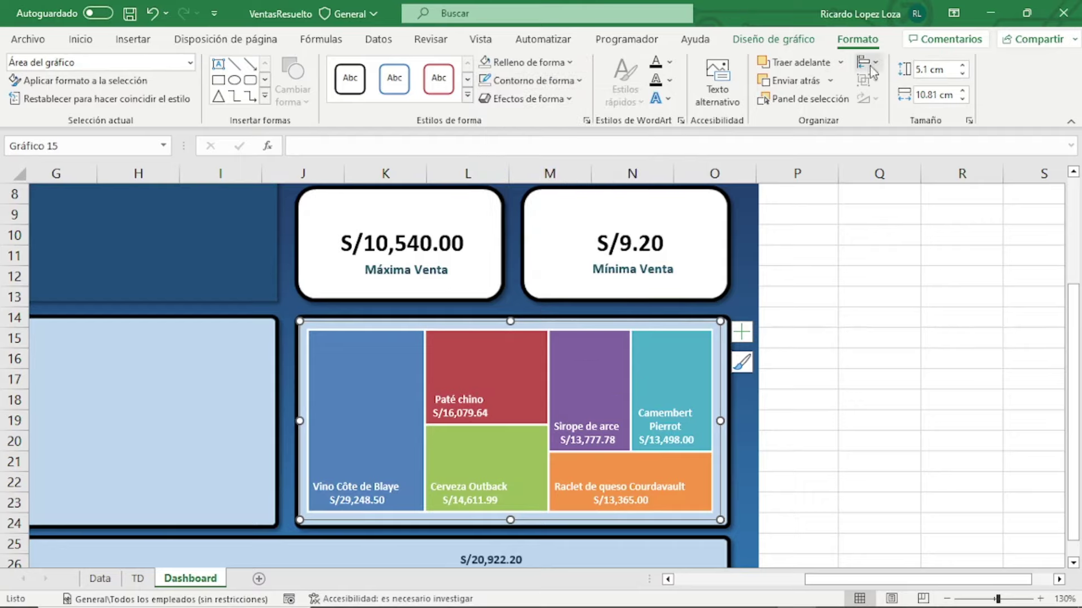
Apply a monochromatic blue colour palette to the treemap, after briefly trying teal
{"action": "left_click", "coordinate": [773, 39]}
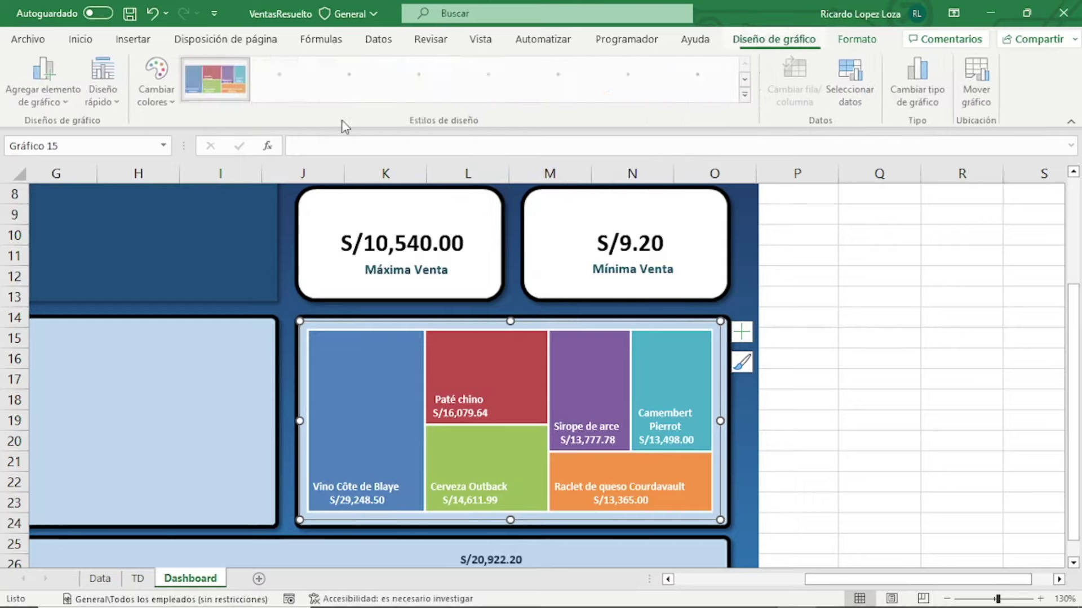
{"action": "left_click", "coordinate": [152, 98]}
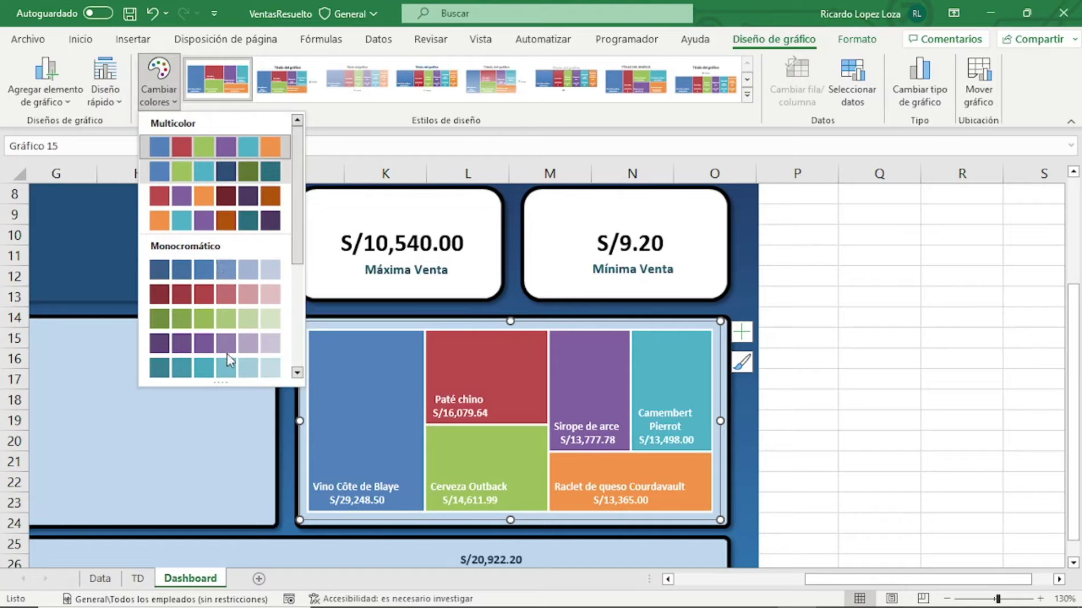
{"action": "left_click", "coordinate": [234, 273]}
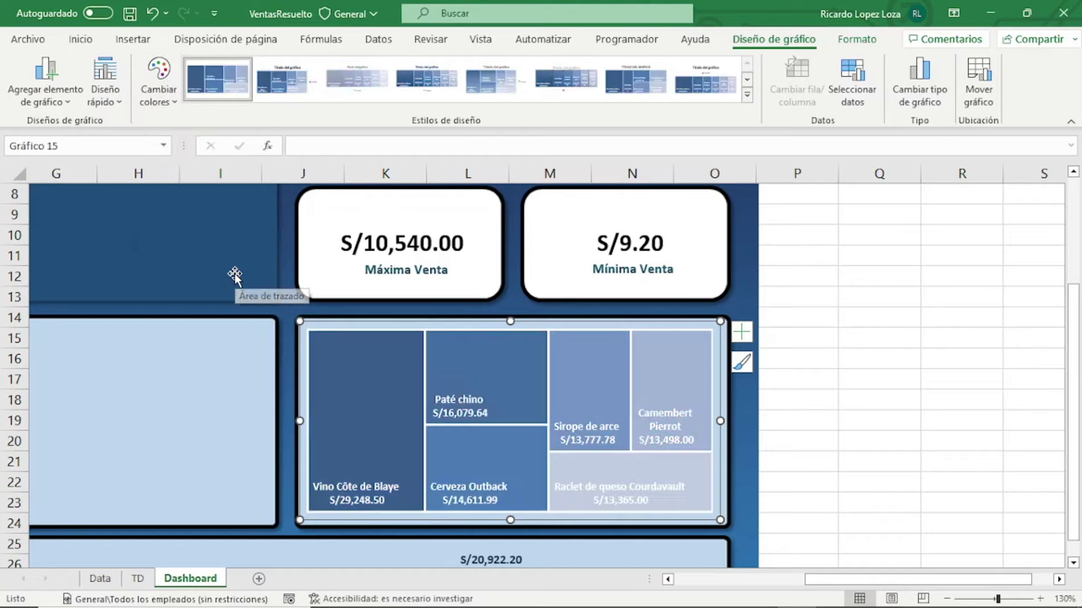
{"action": "left_click", "coordinate": [169, 99]}
{"action": "left_click", "coordinate": [227, 350]}
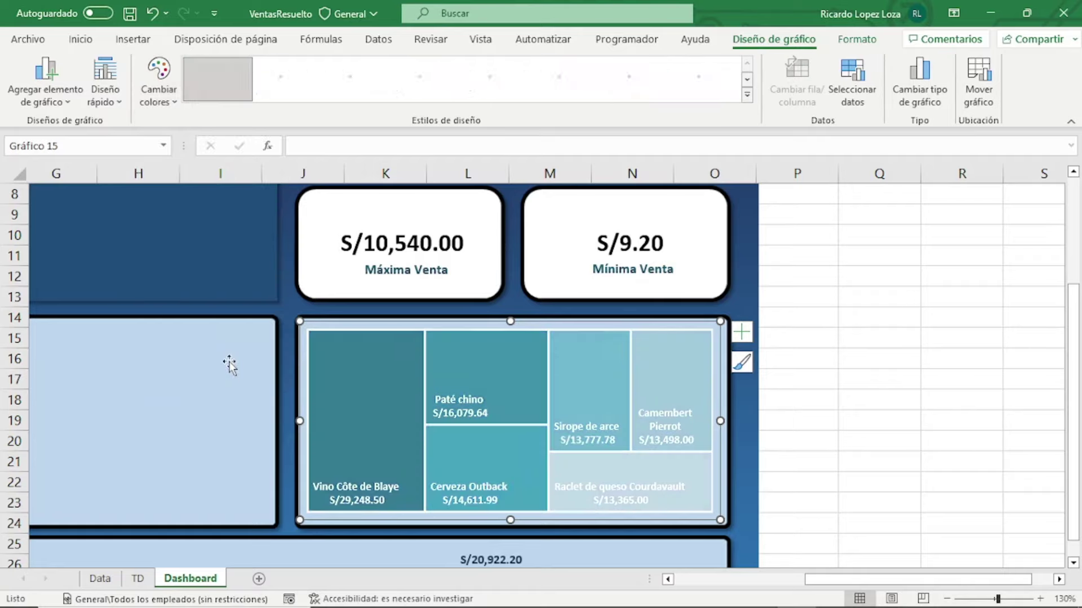
{"action": "left_click", "coordinate": [160, 90]}
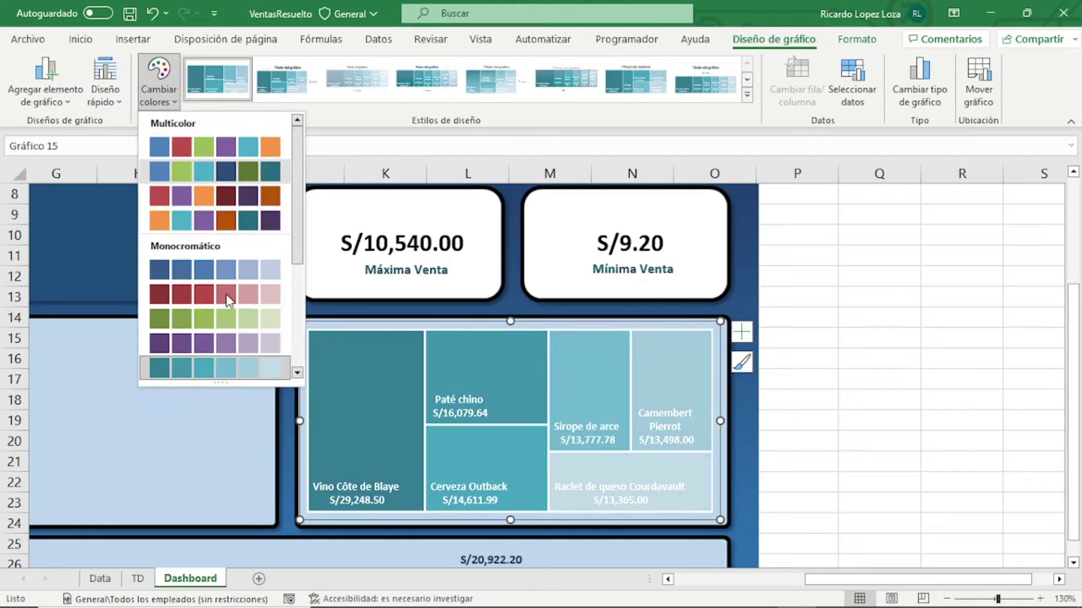
{"action": "left_click", "coordinate": [228, 272]}
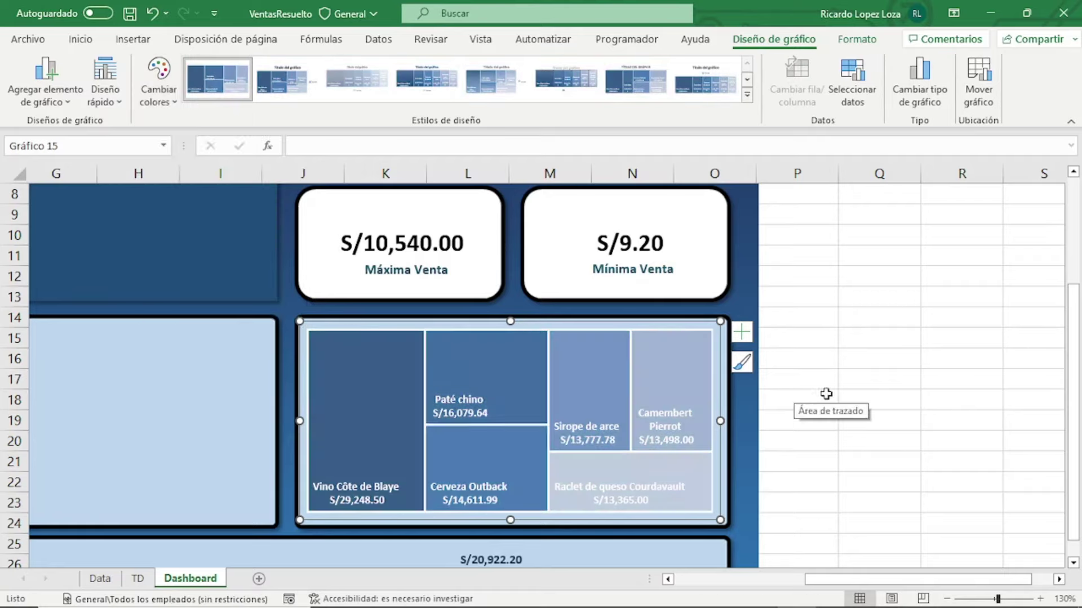
{"action": "left_click", "coordinate": [840, 388]}
Return to the TD sheet and select cell K8 in the product sales pivot table
{"action": "scroll", "coordinate": [834, 381], "scroll_direction": "down", "scroll_amount": 3}
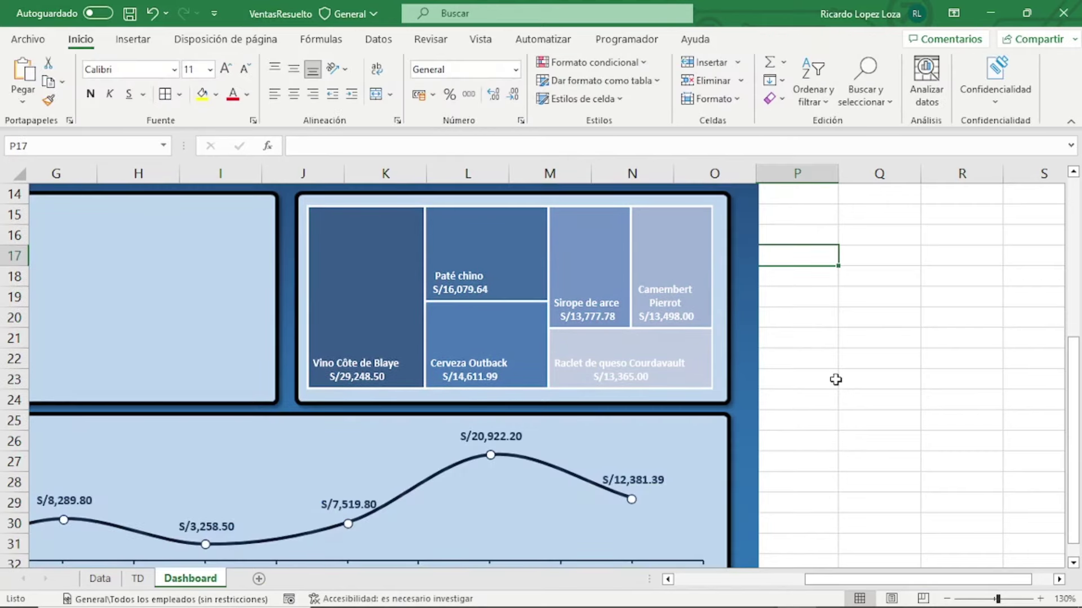
{"action": "scroll", "coordinate": [835, 378], "scroll_direction": "up", "scroll_amount": 2}
{"action": "left_click_drag", "start_coordinate": [858, 580], "coordinate": [768, 563]}
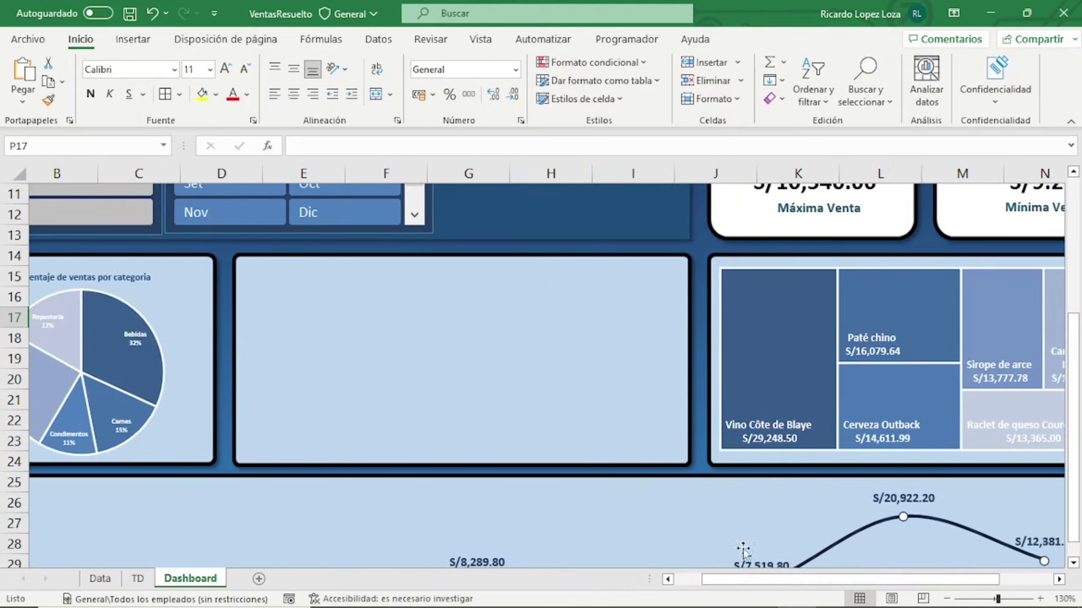
{"action": "left_click", "coordinate": [137, 579]}
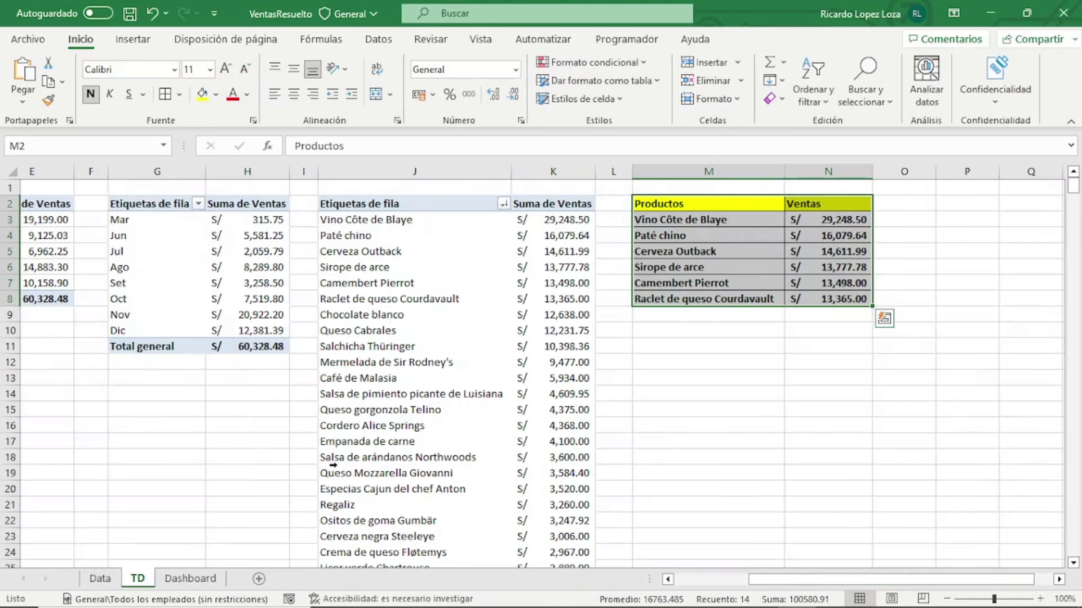
{"action": "left_click", "coordinate": [551, 300]}
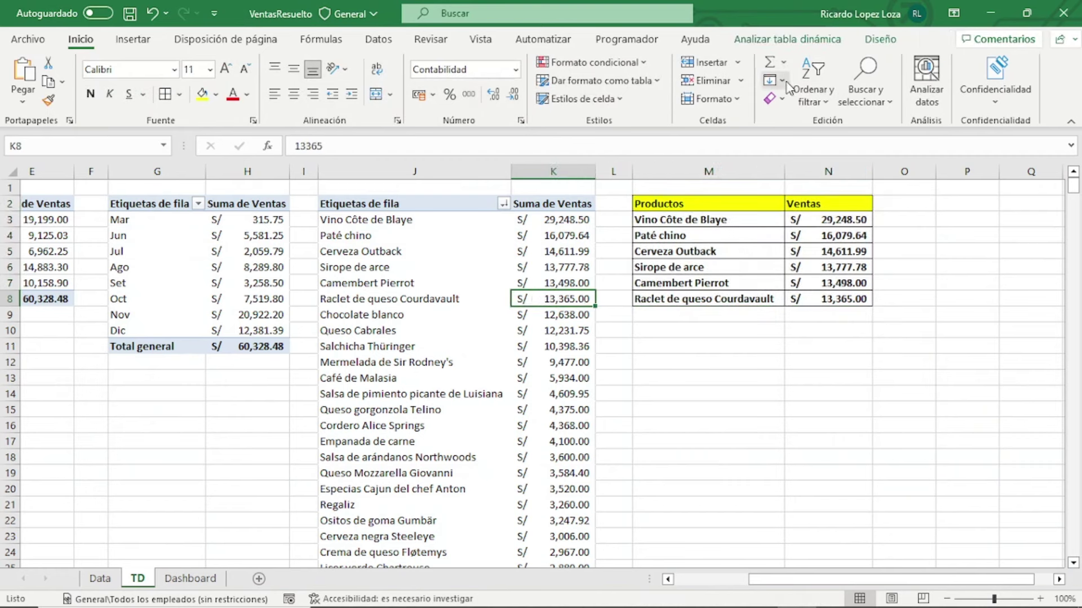
Connect the Años and Meses slicers to the product pivot table via Filter Connections
{"action": "left_click", "coordinate": [809, 41]}
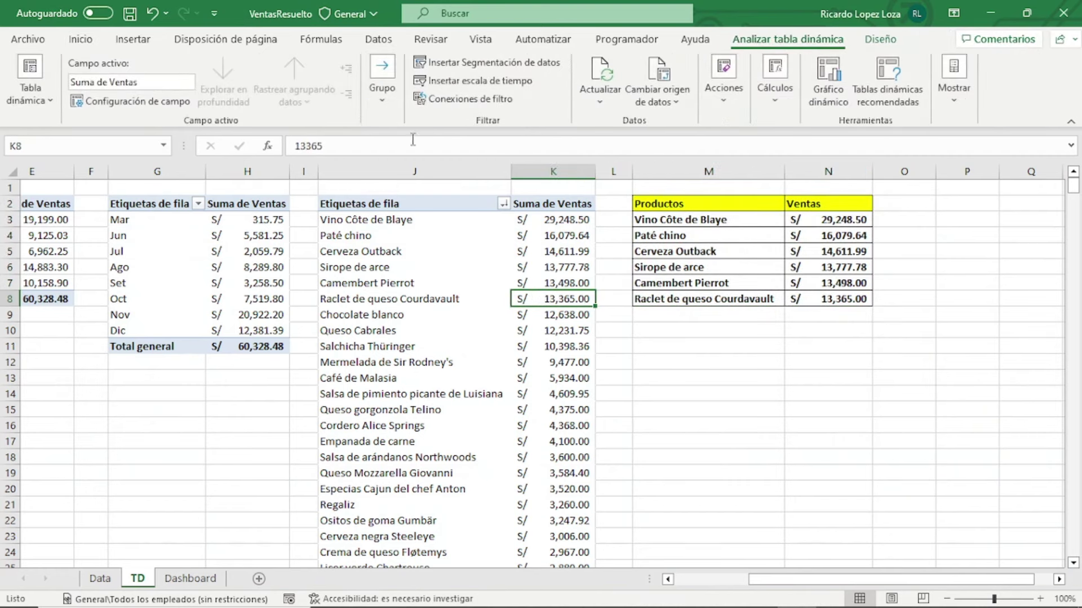
{"action": "left_click", "coordinate": [455, 102]}
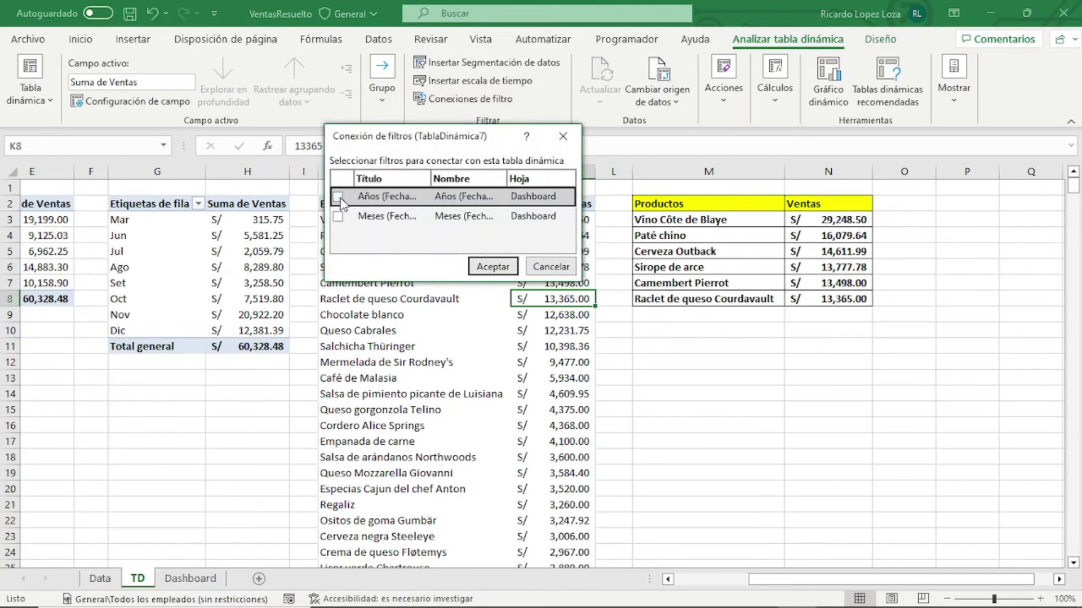
{"action": "left_click", "coordinate": [337, 196]}
{"action": "left_click", "coordinate": [337, 216]}
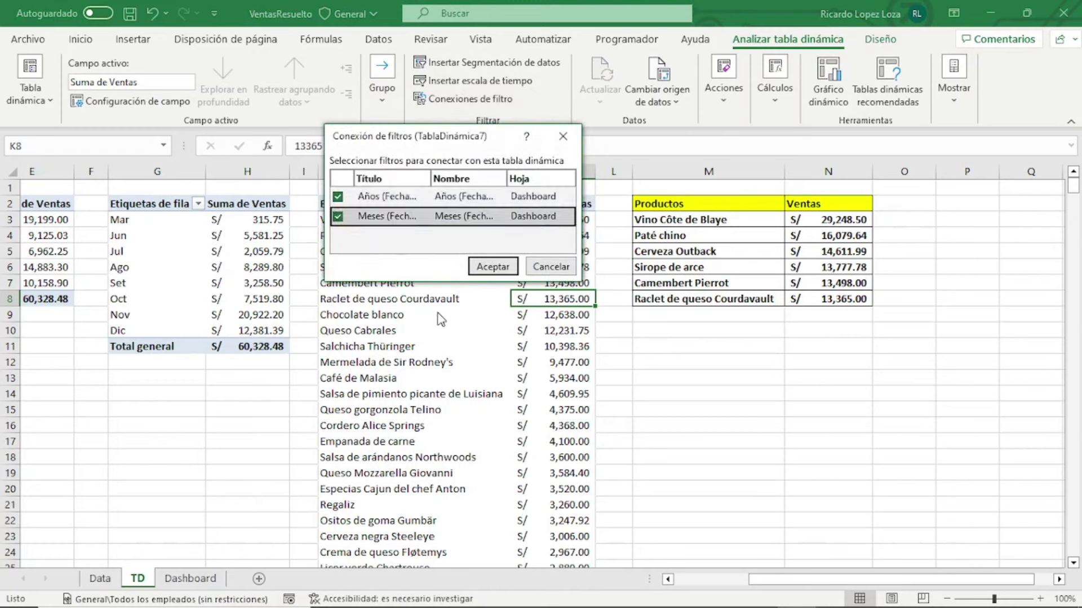
{"action": "left_click", "coordinate": [488, 269]}
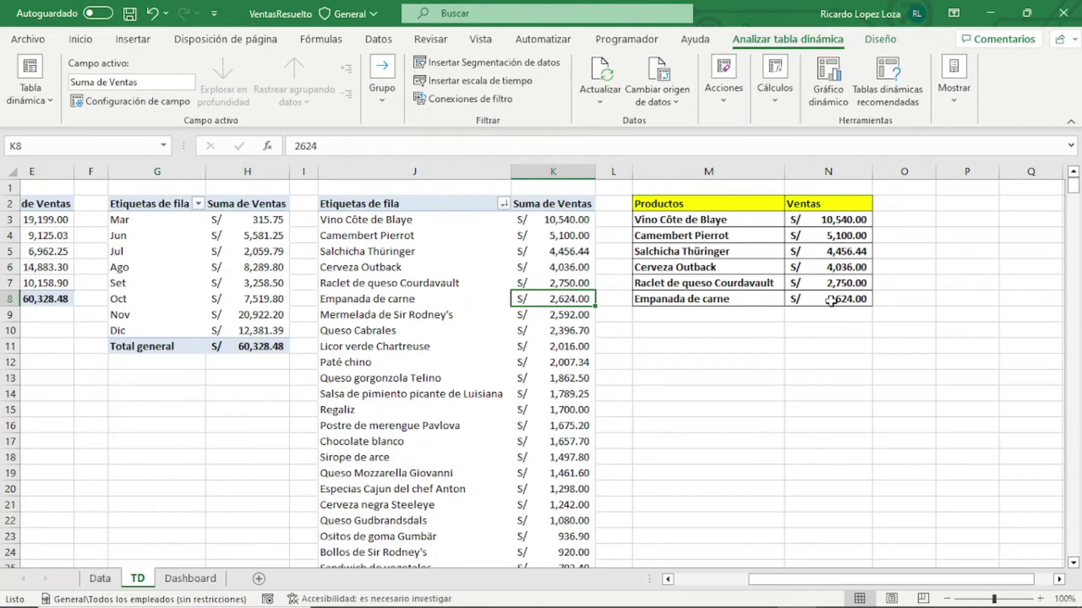
Go back to the Dashboard sheet to see the treemap showing filtered 2015 figures
{"action": "scroll", "coordinate": [444, 347], "scroll_direction": "down", "scroll_amount": 1}
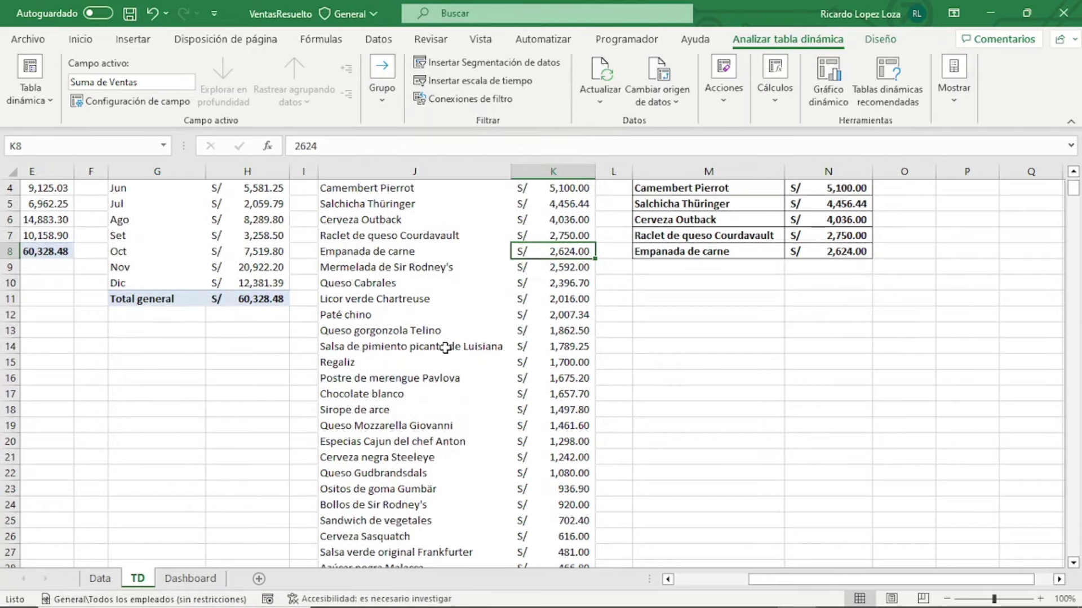
{"action": "scroll", "coordinate": [439, 350], "scroll_direction": "up", "scroll_amount": 1}
{"action": "left_click", "coordinate": [192, 579]}
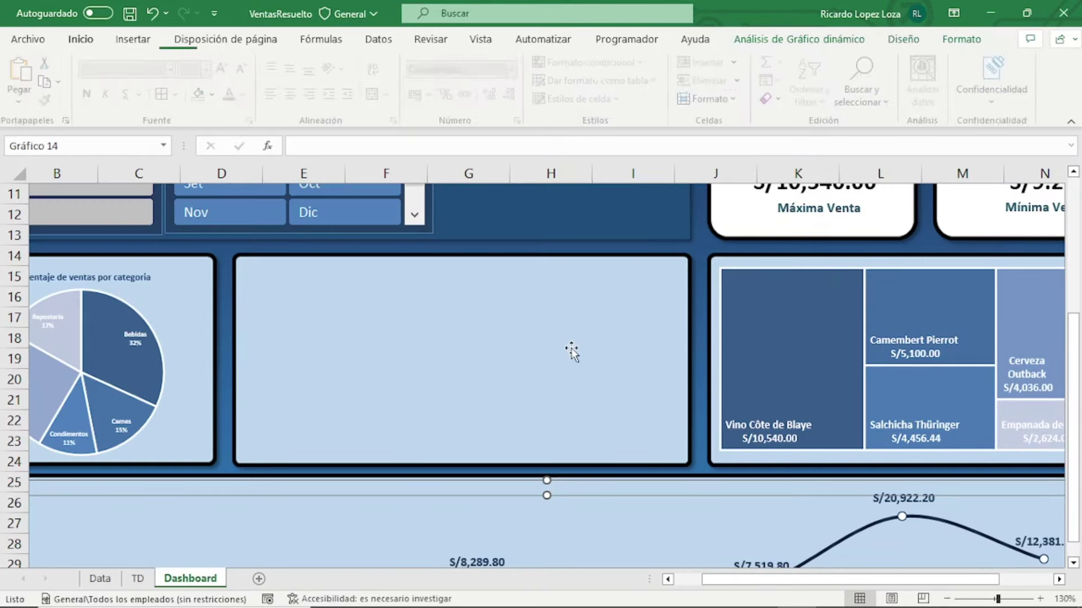
{"action": "left_click_drag", "start_coordinate": [891, 579], "coordinate": [945, 580]}
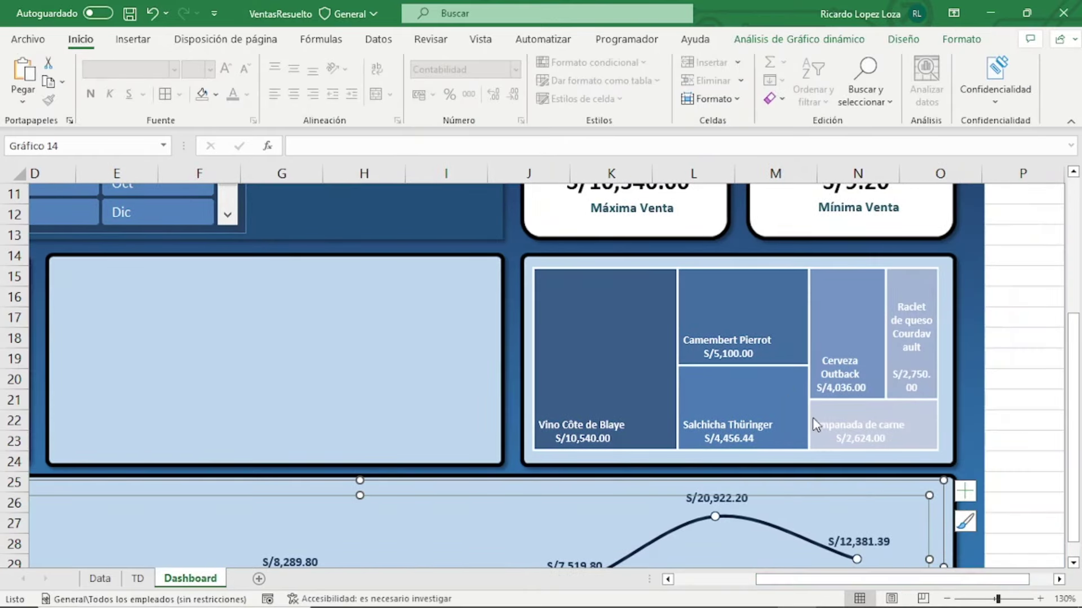
{"action": "left_click", "coordinate": [314, 306]}
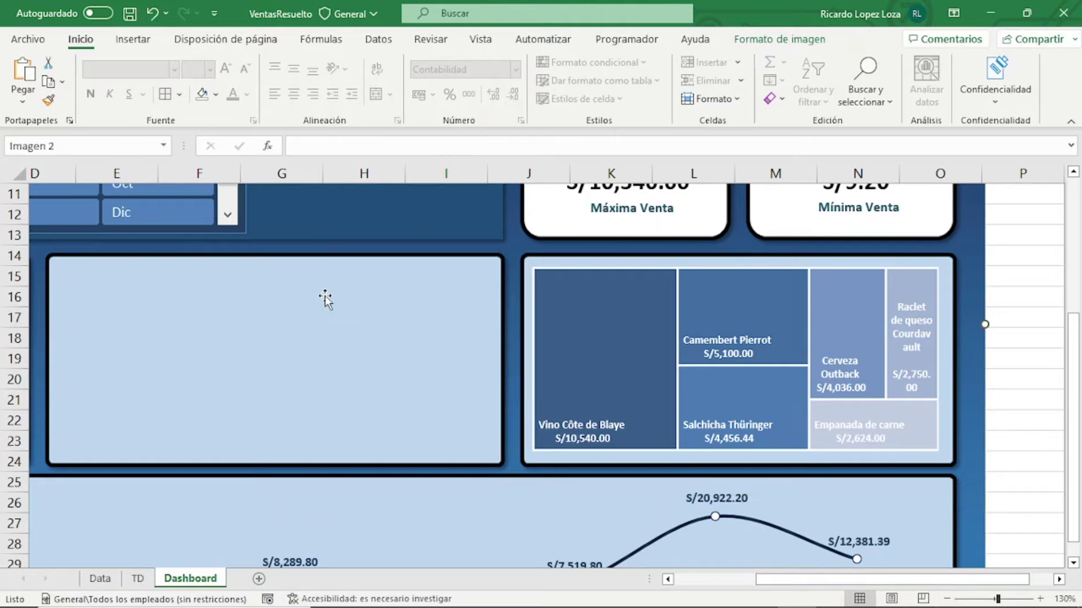
On the TD sheet, select cell P2 and start a PivotTable from a table or range
{"action": "left_click", "coordinate": [1021, 240]}
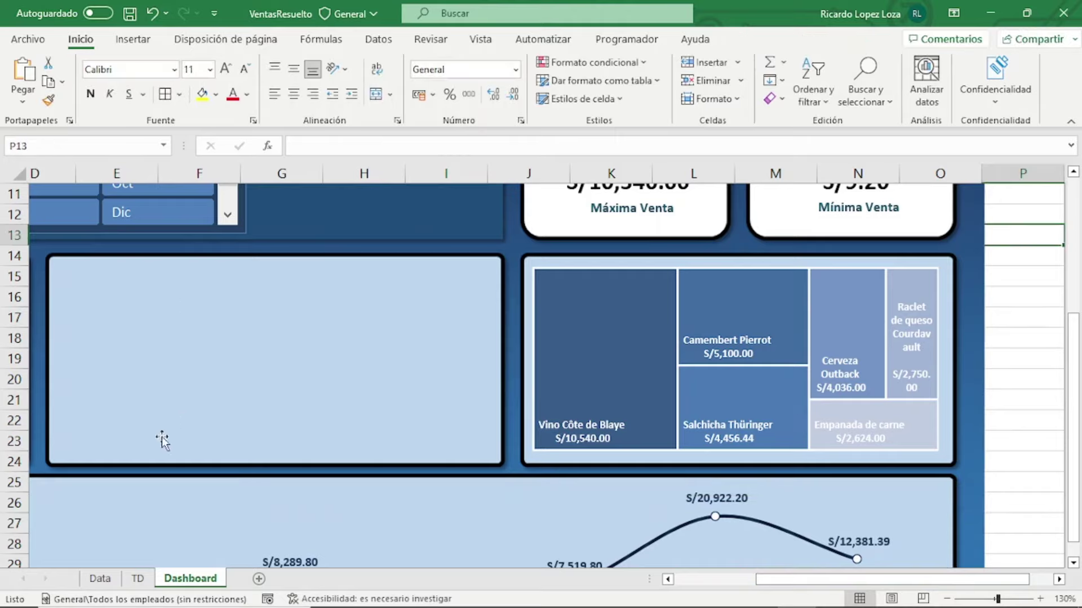
{"action": "left_click", "coordinate": [137, 578]}
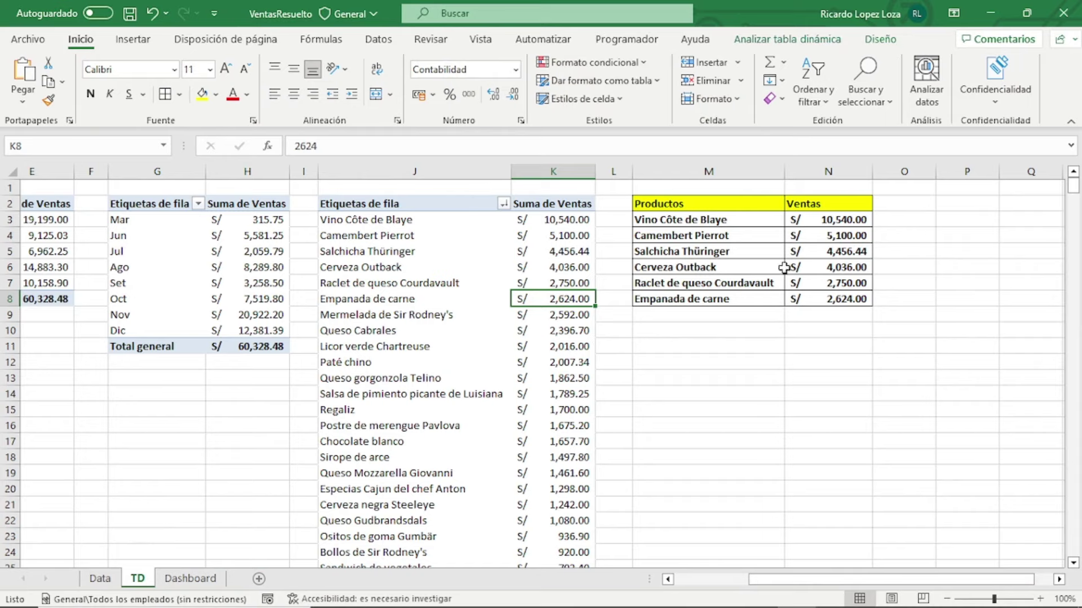
{"action": "left_click", "coordinate": [959, 206]}
{"action": "key", "text": "Right"}
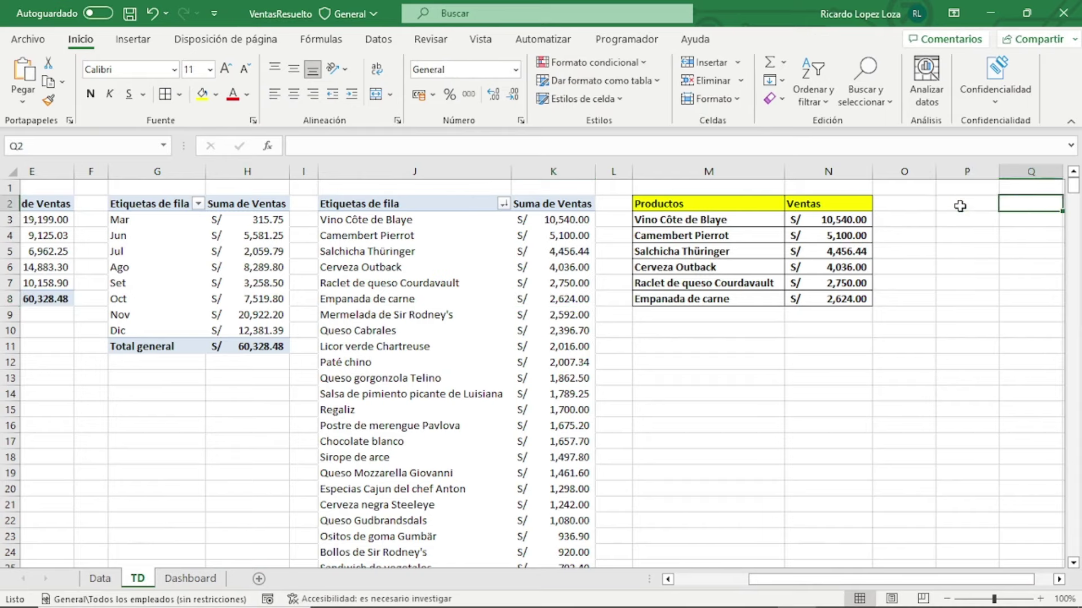
{"action": "key", "text": "Right"}
{"action": "key", "text": "Right"}
{"action": "key", "text": "Right"}
{"action": "key", "text": "Right"}
{"action": "key", "text": "Right"}
{"action": "key", "text": "Right"}
{"action": "key", "text": "Right"}
{"action": "key", "text": "Right"}
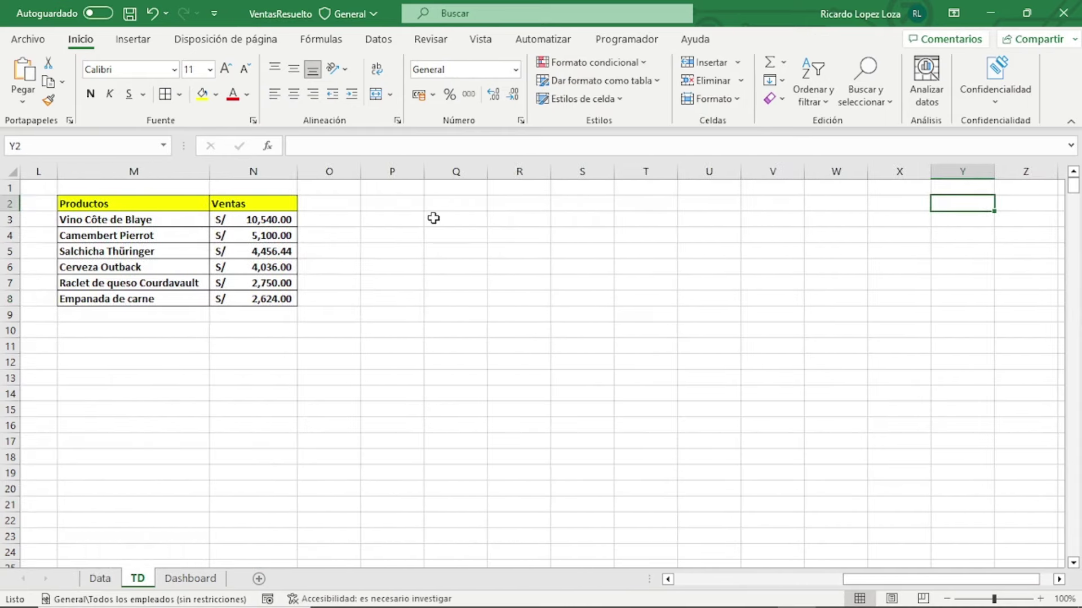
{"action": "left_click", "coordinate": [394, 205]}
{"action": "left_click", "coordinate": [134, 39]}
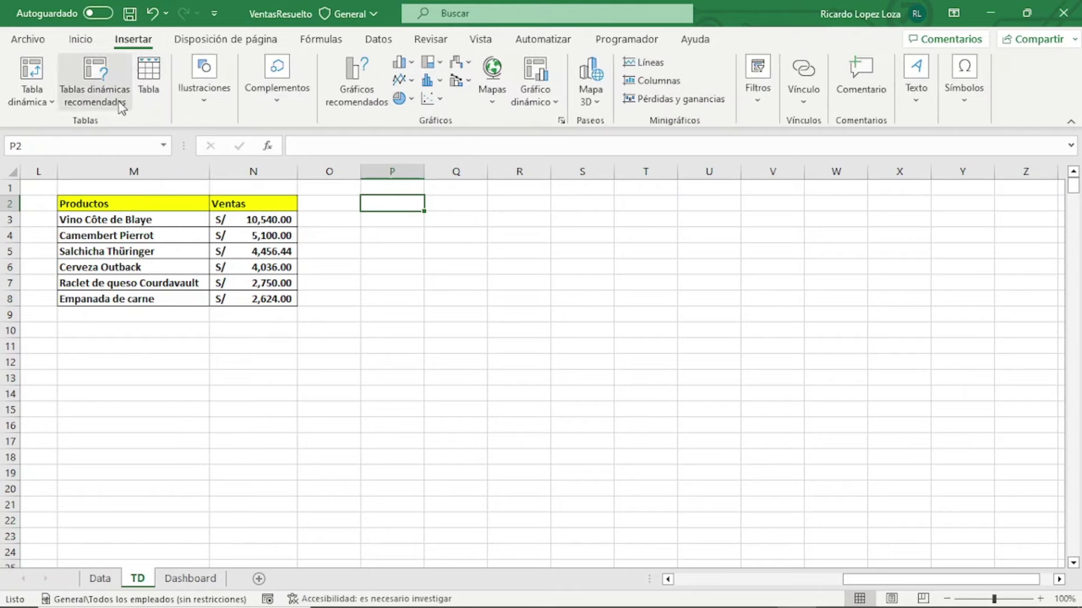
{"action": "left_click", "coordinate": [33, 96]}
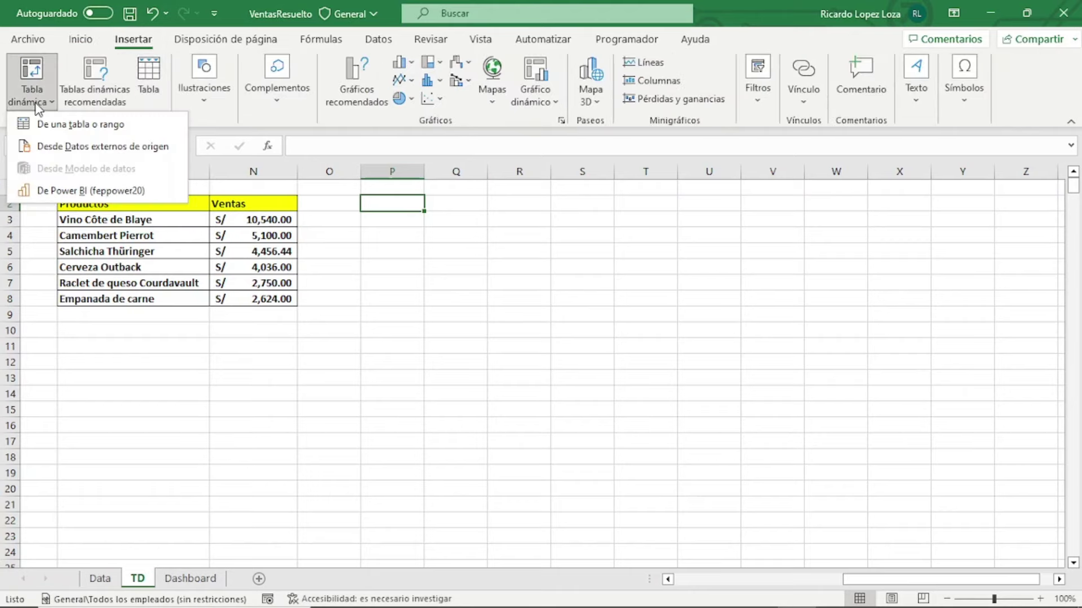
{"action": "left_click", "coordinate": [84, 125]}
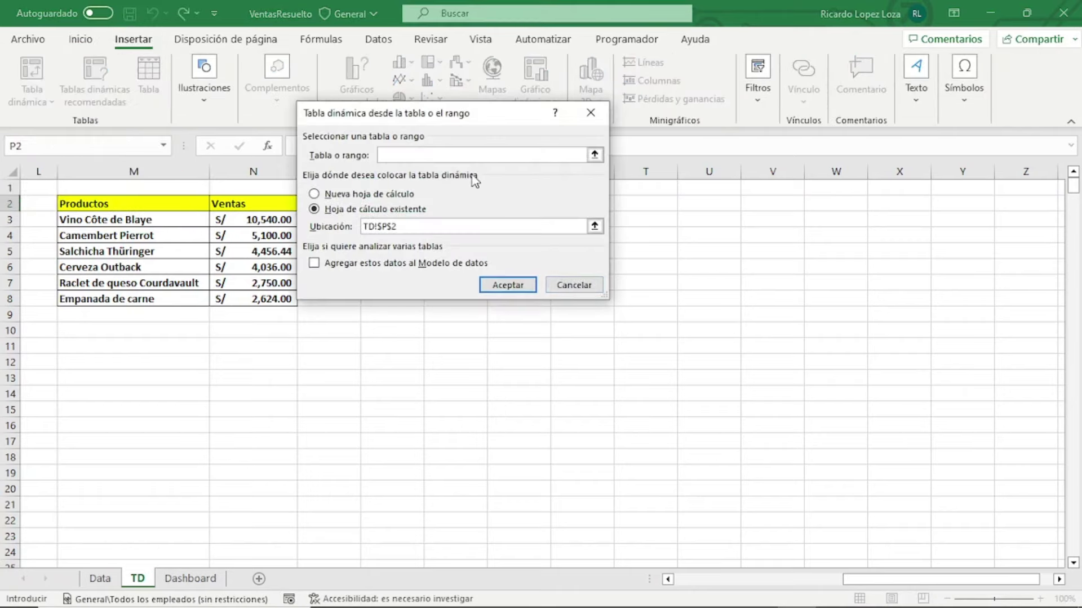
{"action": "type", "text": "bdventas"}
Create the pivot at P2 with Cliente in Rows and Ventas summed in Values
{"action": "key", "text": "Return"}
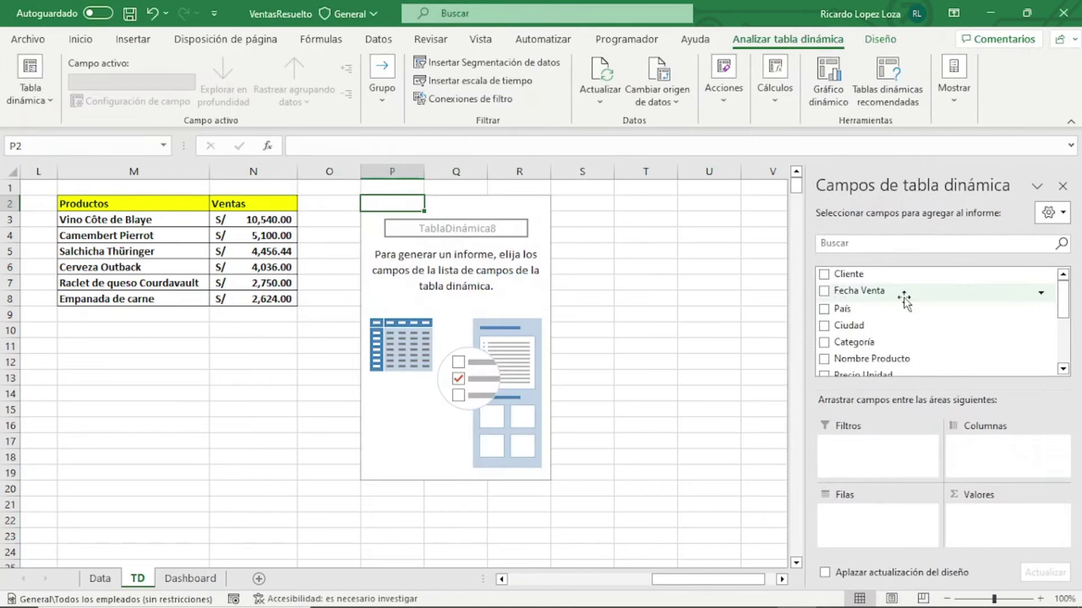
{"action": "left_click_drag", "start_coordinate": [854, 274], "coordinate": [881, 521]}
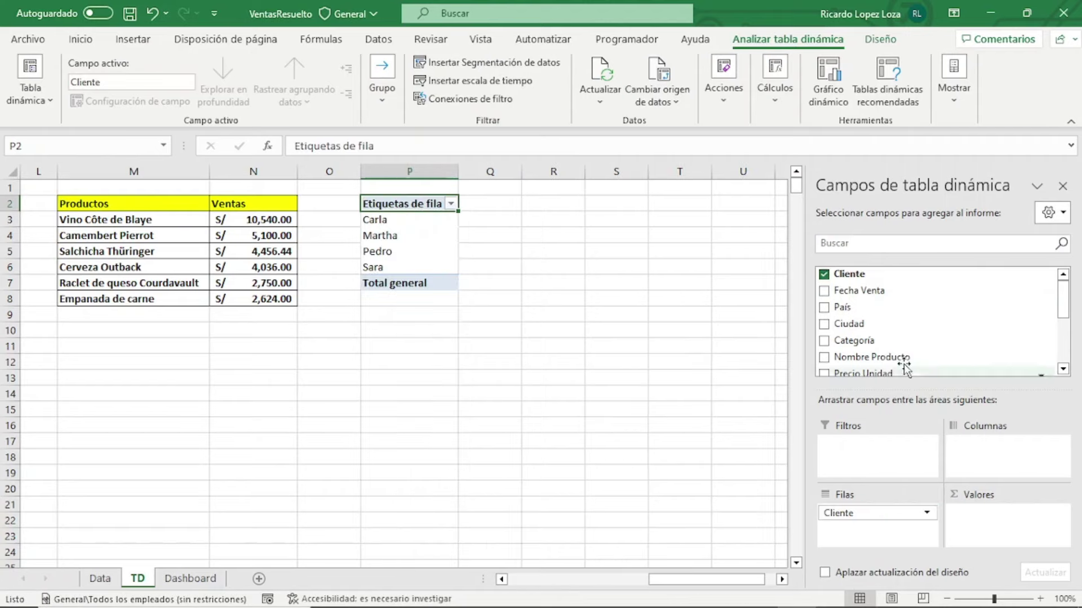
{"action": "scroll", "coordinate": [901, 363], "scroll_direction": "down", "scroll_amount": 2}
{"action": "left_click_drag", "start_coordinate": [871, 371], "coordinate": [980, 516]}
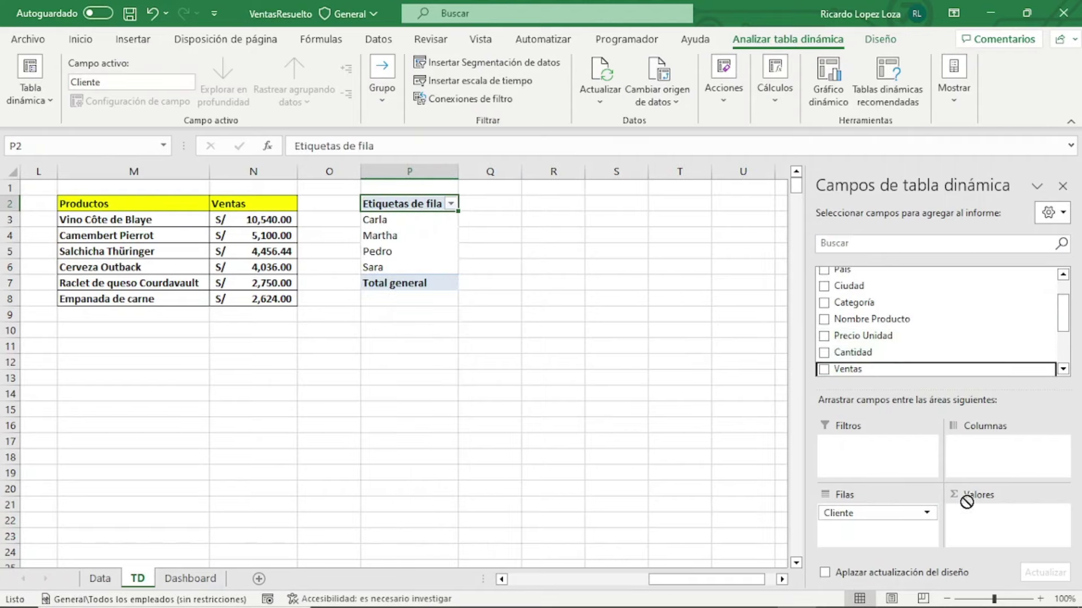
Format the pivot's Ventas sums in S/ accounting format
{"action": "left_click", "coordinate": [514, 223]}
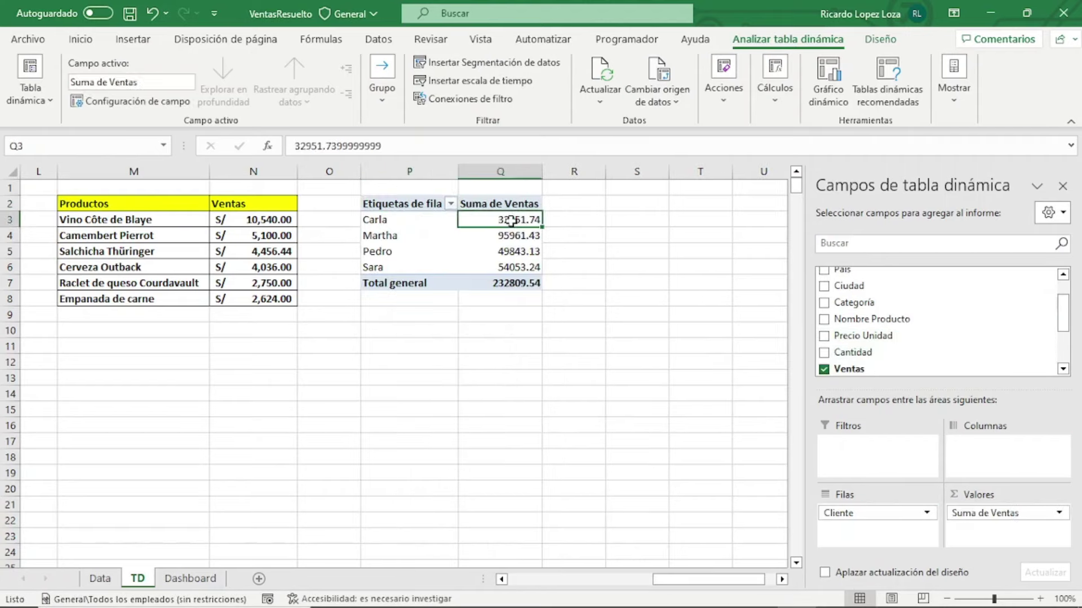
{"action": "right_click", "coordinate": [514, 222]}
{"action": "left_click", "coordinate": [607, 307]}
{"action": "left_click", "coordinate": [452, 207]}
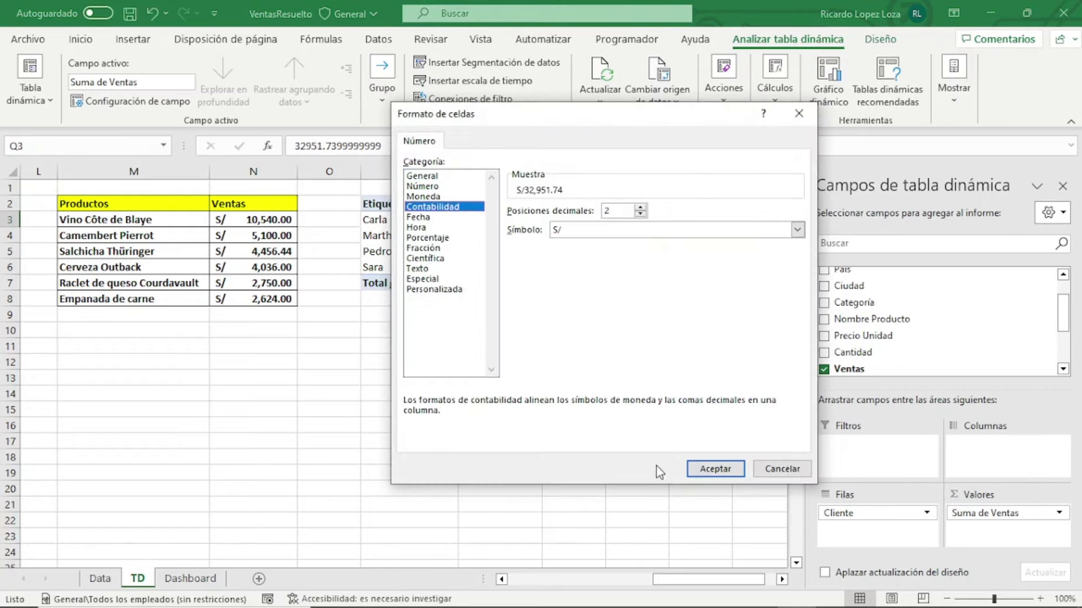
{"action": "left_click", "coordinate": [707, 469]}
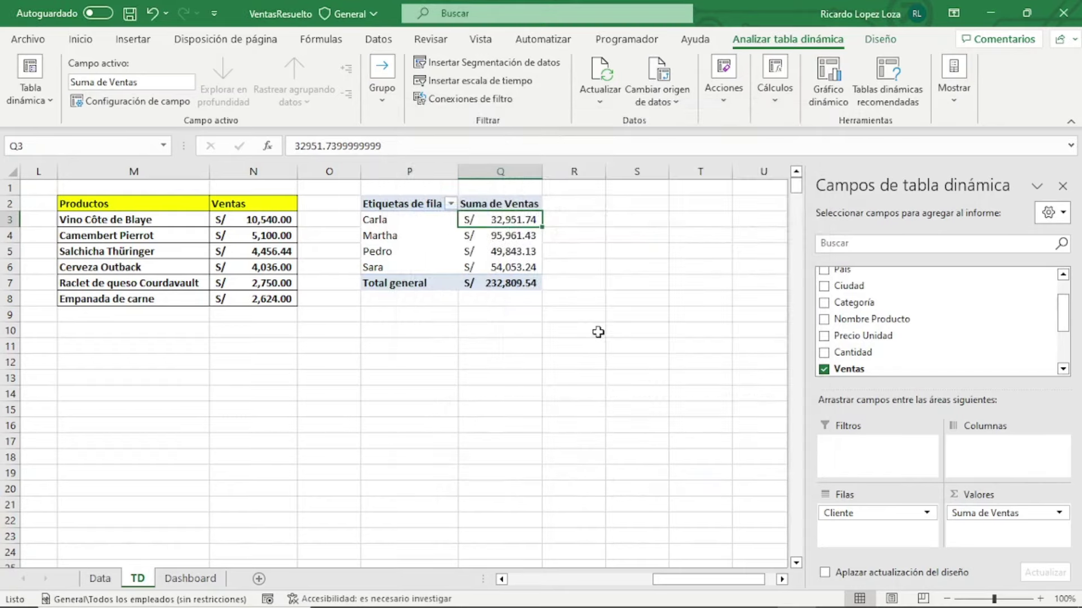
Insert a clustered column chart from the client pivot table and place it below the pivot tables
{"action": "left_click", "coordinate": [839, 104]}
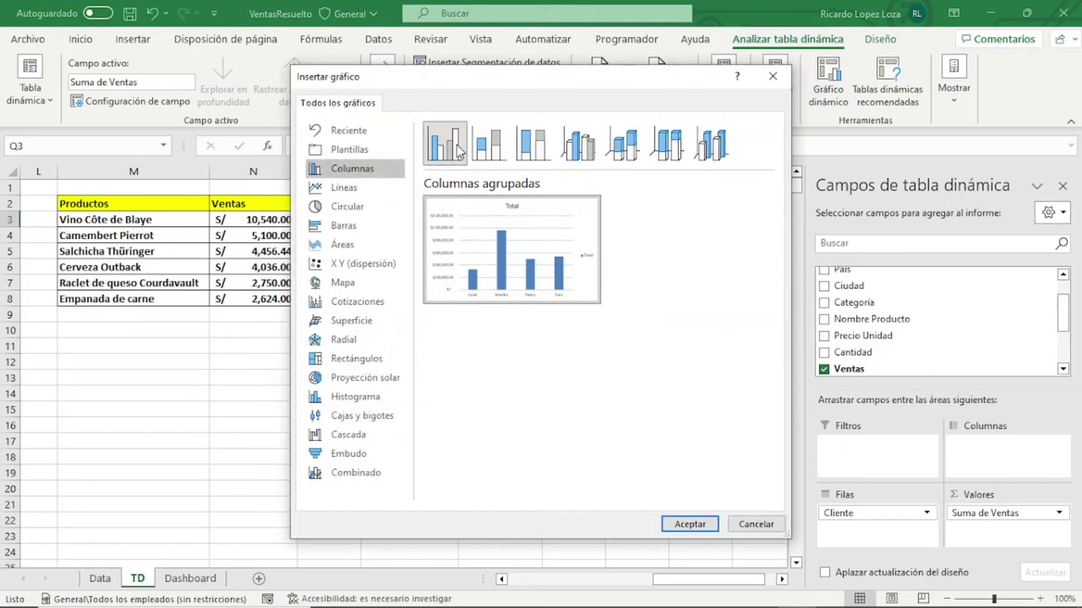
{"action": "key", "text": "Return"}
{"action": "left_click_drag", "start_coordinate": [560, 270], "coordinate": [654, 307]}
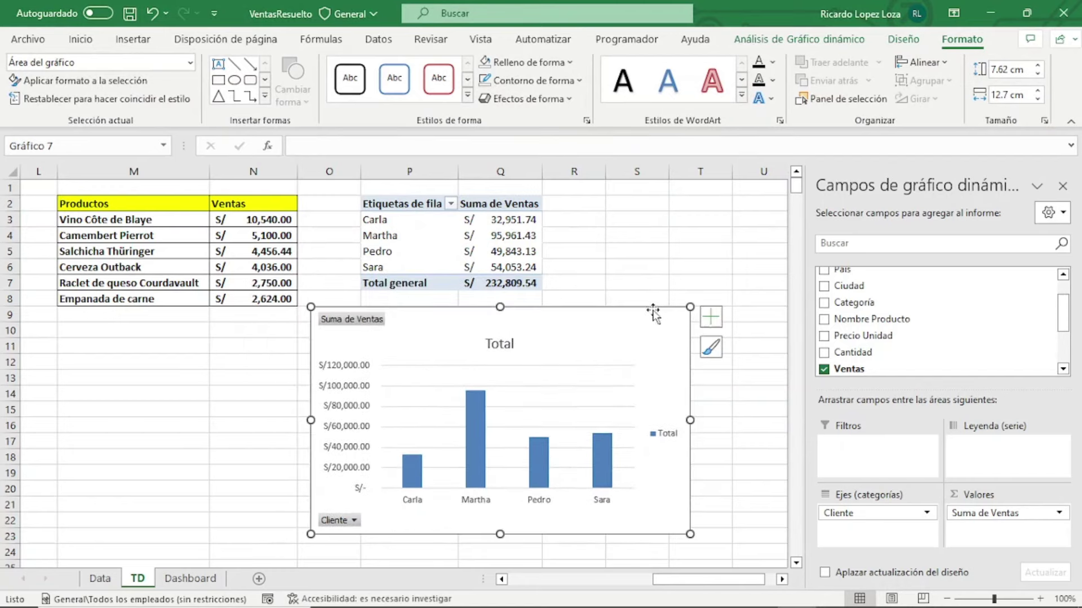
Hide the chart's field buttons and remove its title, gridlines, legend and vertical axis
{"action": "left_click", "coordinate": [902, 41]}
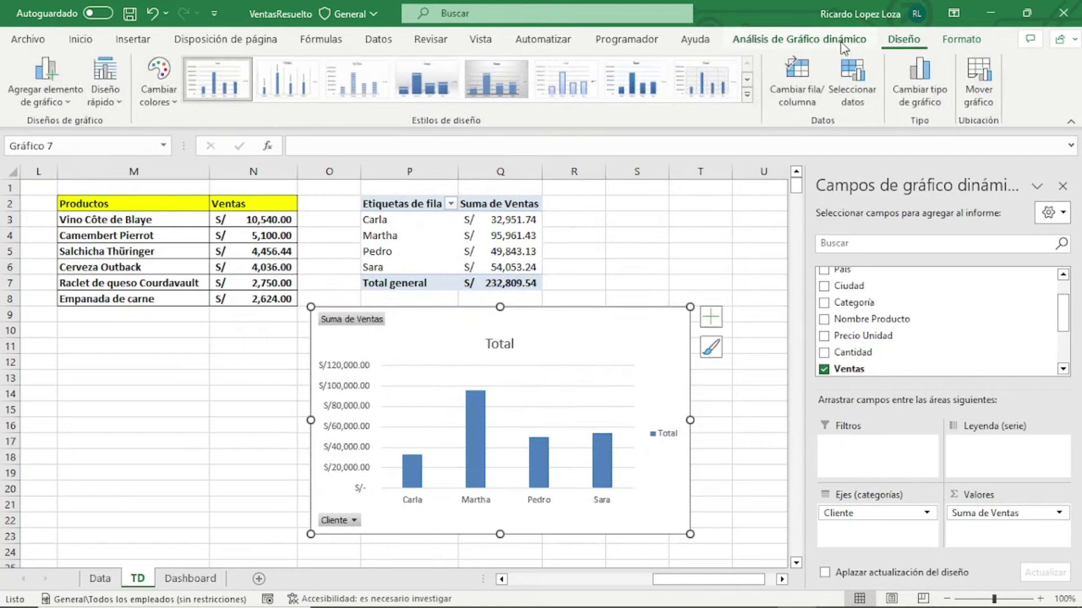
{"action": "left_click", "coordinate": [844, 40]}
{"action": "left_click", "coordinate": [950, 84]}
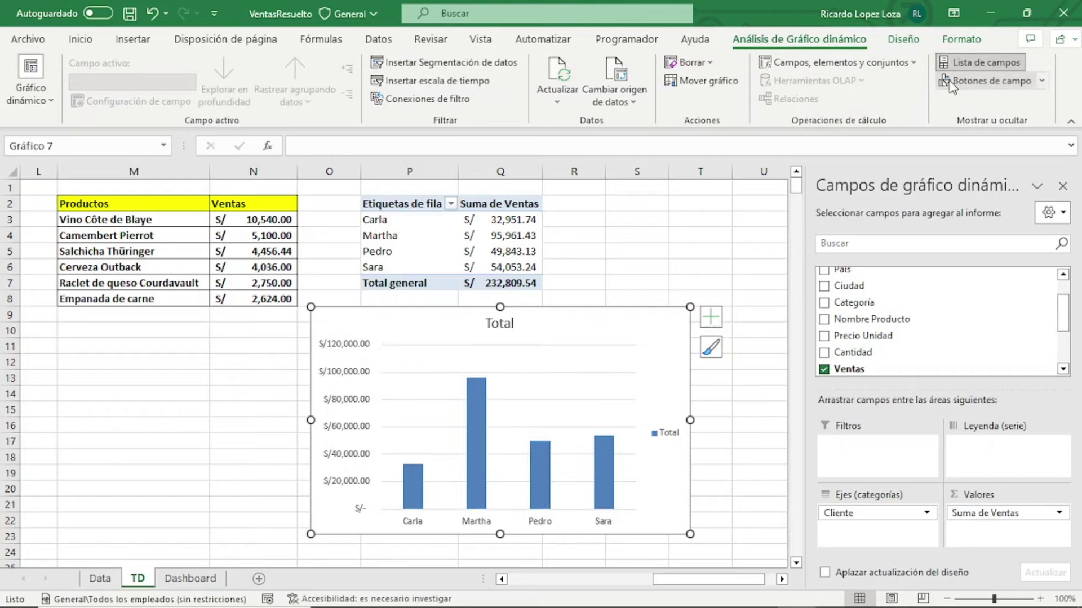
{"action": "left_click", "coordinate": [711, 317]}
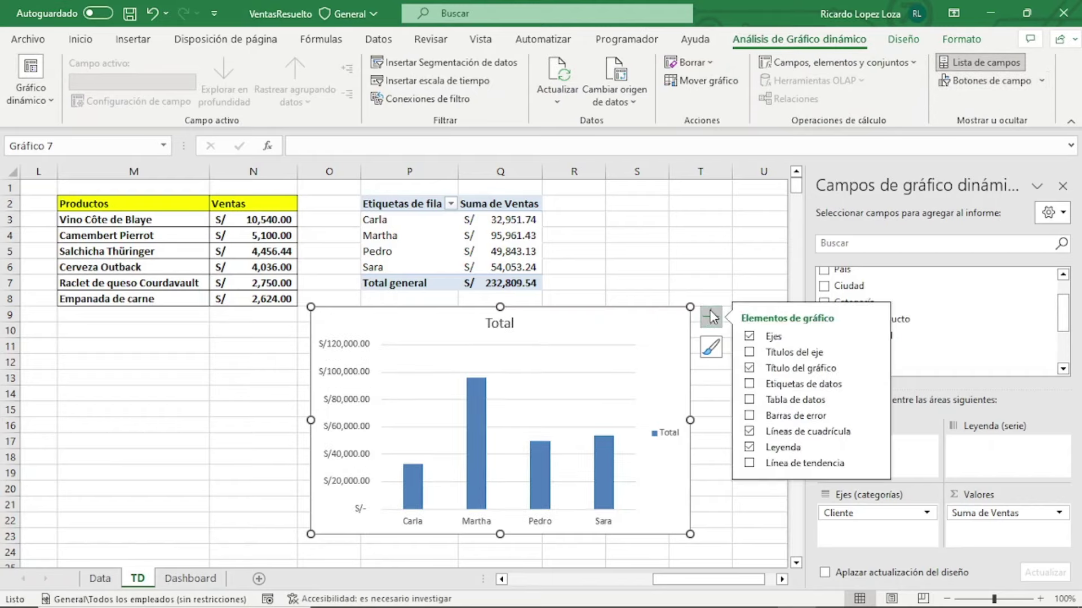
{"action": "left_click", "coordinate": [749, 369]}
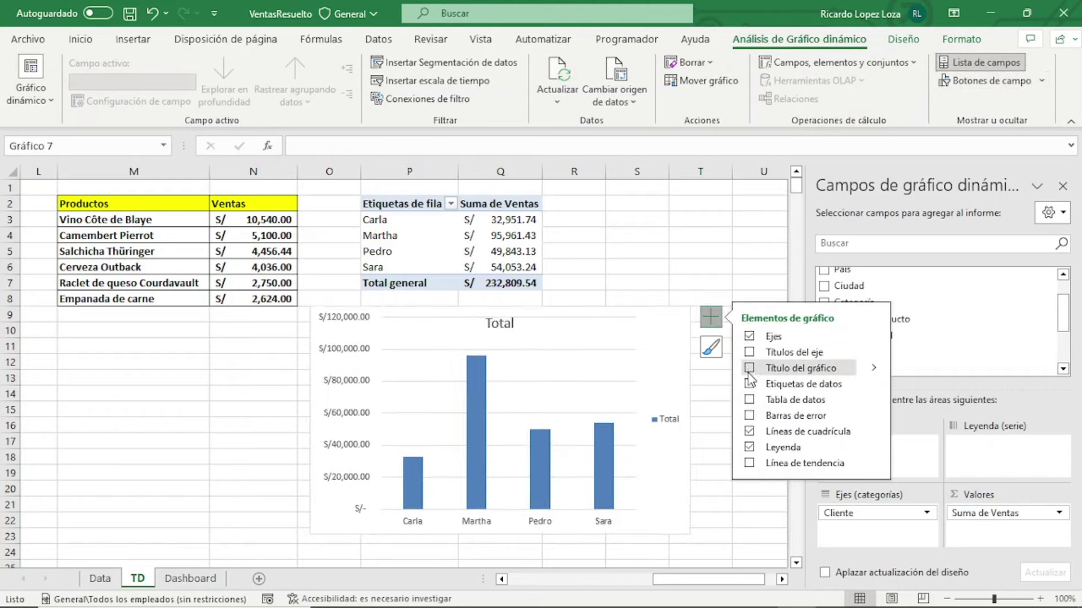
{"action": "left_click", "coordinate": [748, 432]}
{"action": "left_click", "coordinate": [750, 447]}
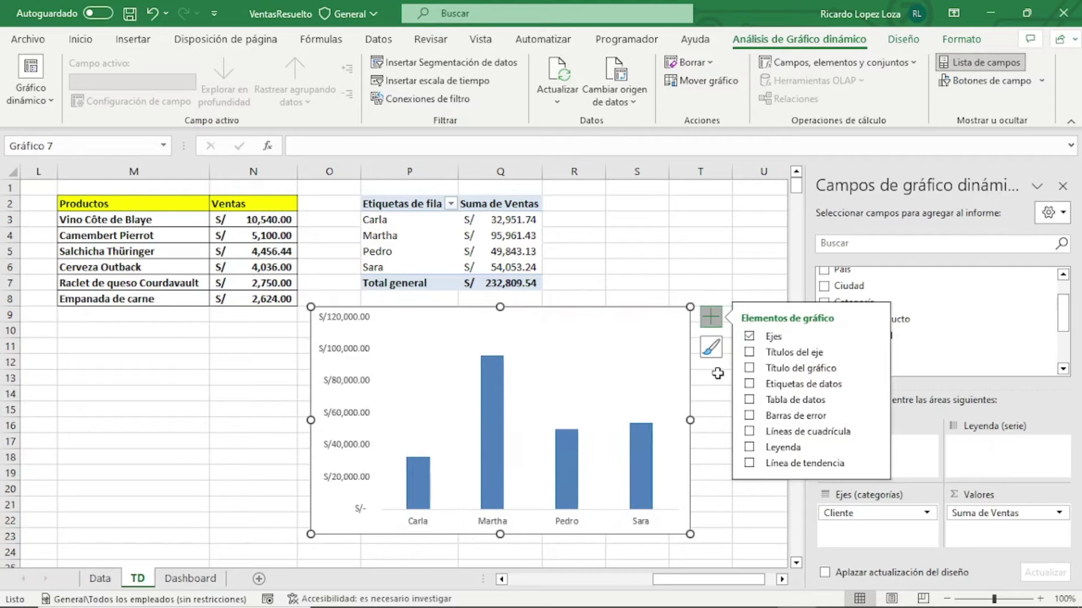
{"action": "left_click", "coordinate": [875, 337]}
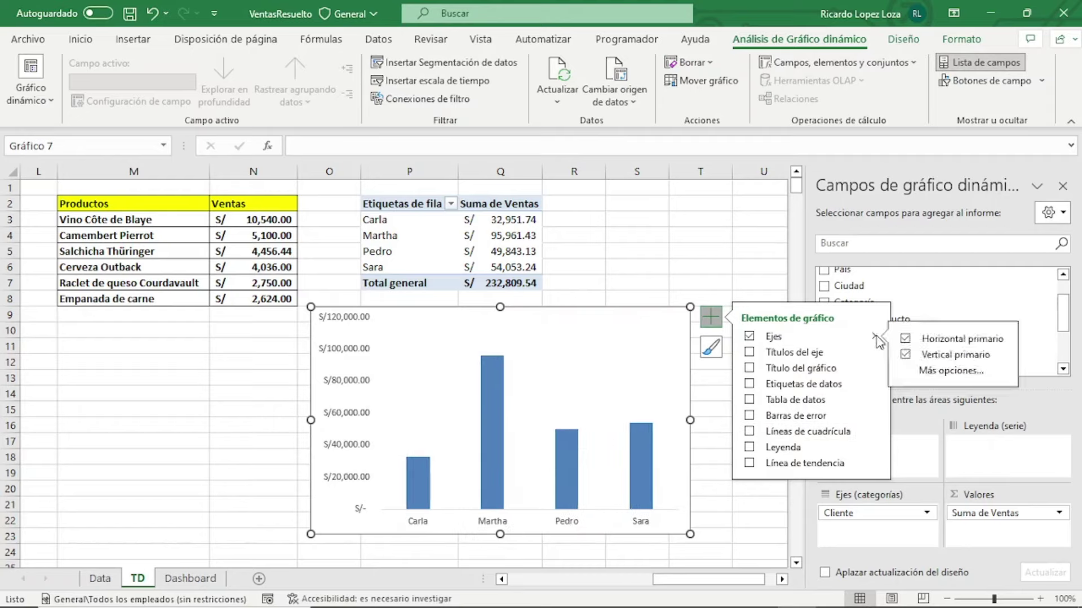
{"action": "left_click", "coordinate": [904, 355]}
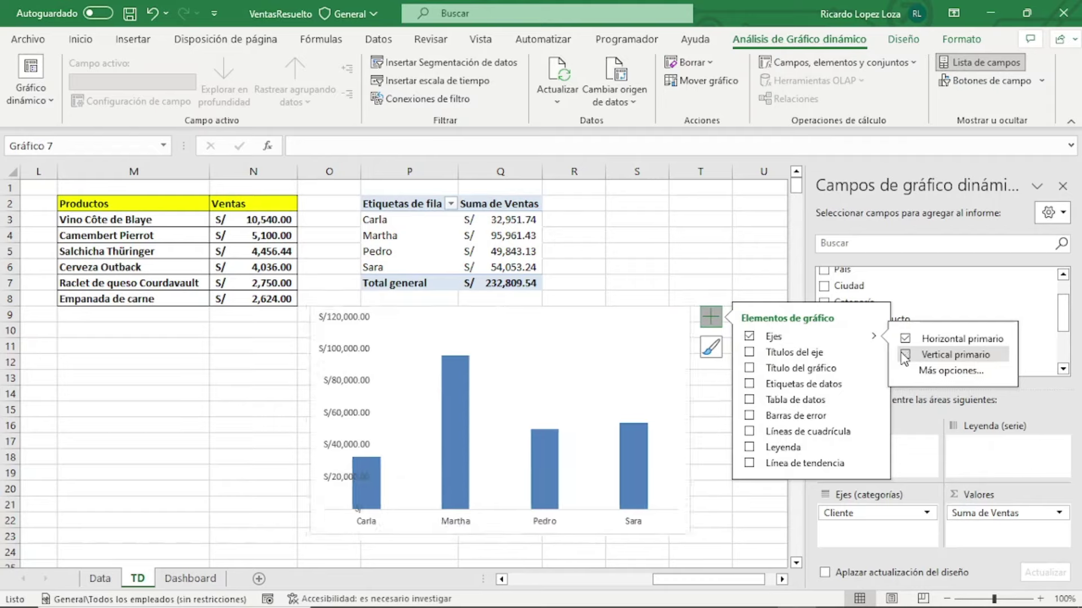
Add Outside End value labels to the bars, nudge the chart left, and cut it
{"action": "left_click", "coordinate": [823, 384]}
{"action": "left_click", "coordinate": [873, 385]}
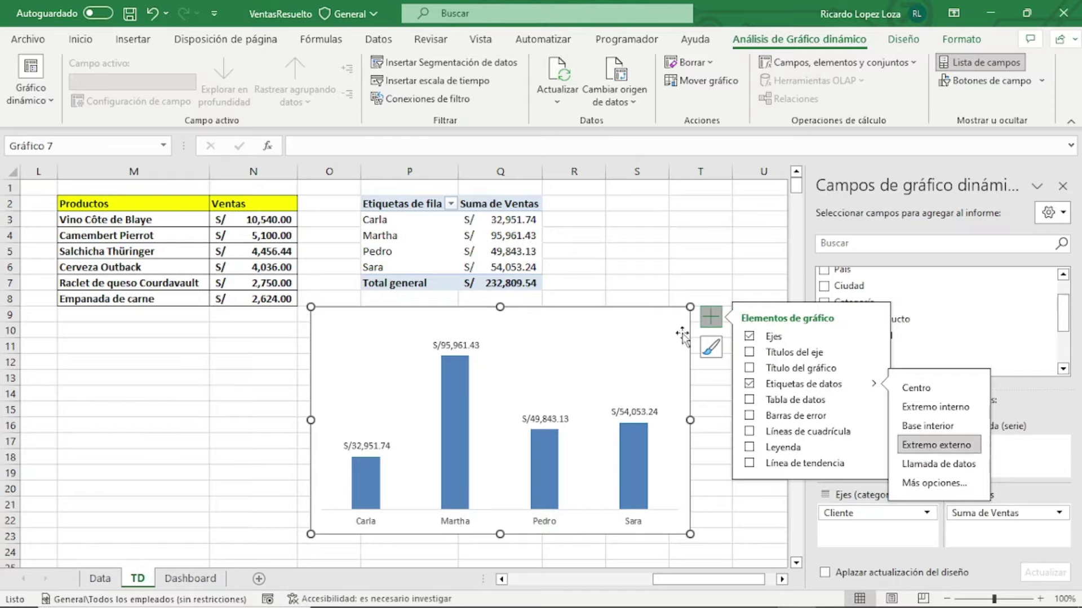
{"action": "left_click", "coordinate": [710, 325]}
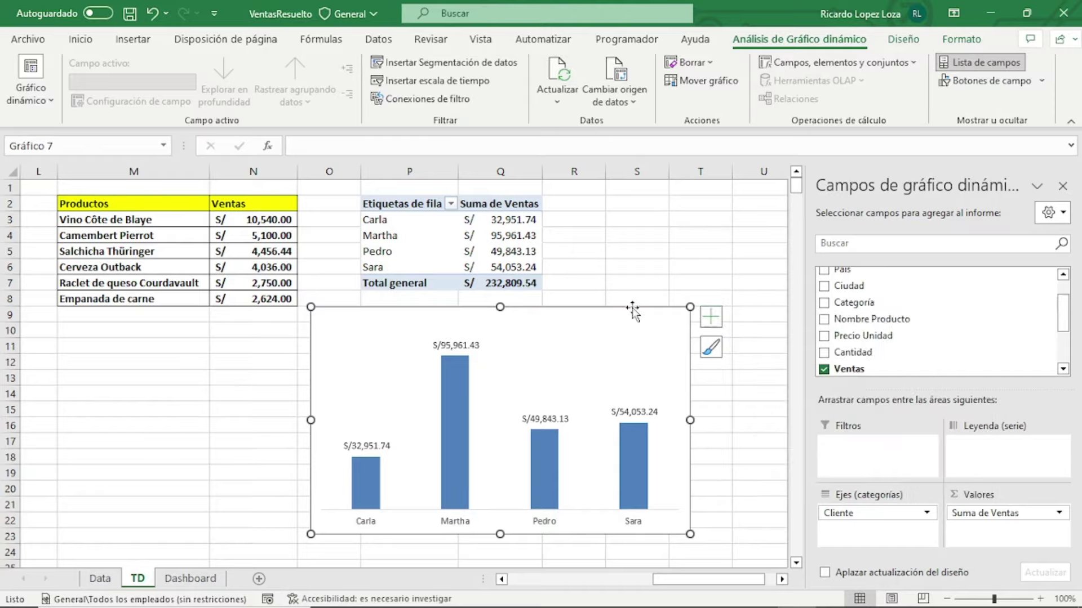
{"action": "left_click_drag", "start_coordinate": [632, 309], "coordinate": [585, 305]}
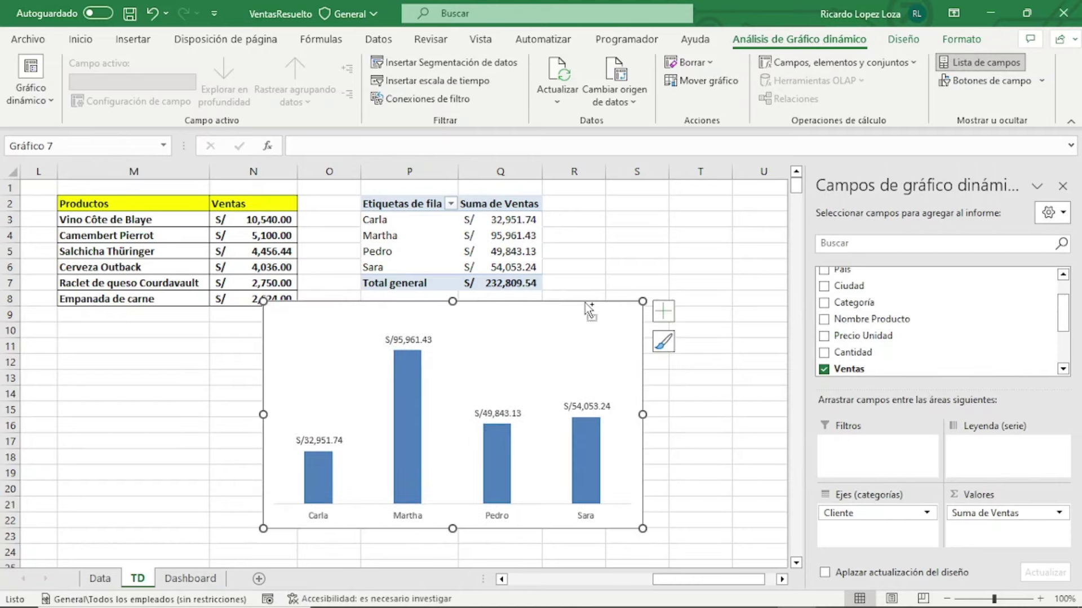
{"action": "key", "text": "ctrl+x"}
Paste the client chart on the Dashboard and fit it into the middle box between the pie chart and treemap
{"action": "left_click", "coordinate": [190, 579]}
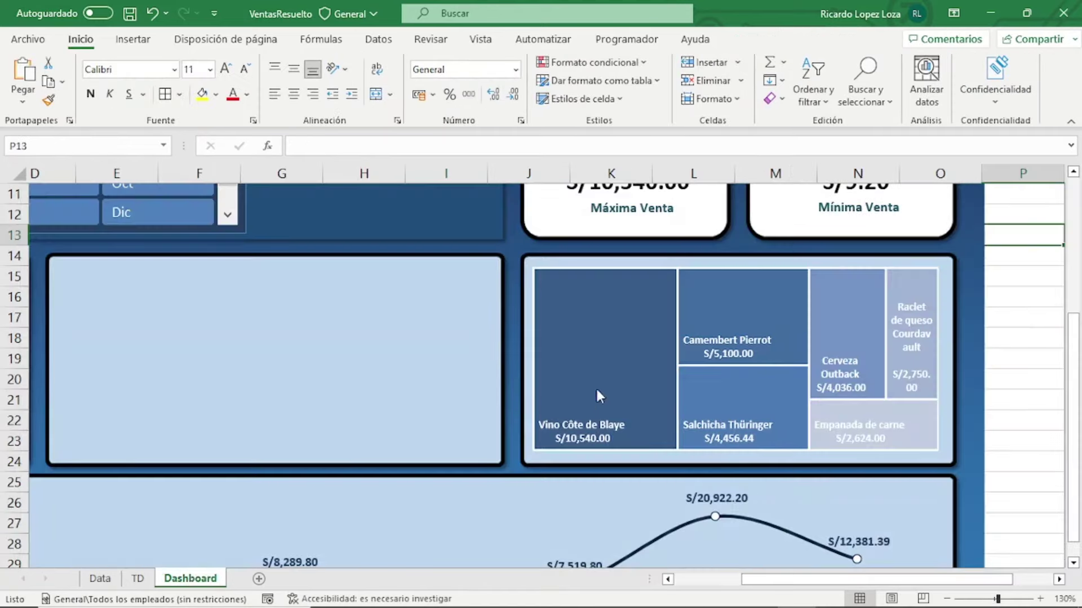
{"action": "scroll", "coordinate": [510, 445], "scroll_direction": "down", "scroll_amount": 2}
{"action": "scroll", "coordinate": [510, 445], "scroll_direction": "down", "scroll_amount": 1}
{"action": "left_click", "coordinate": [924, 302]}
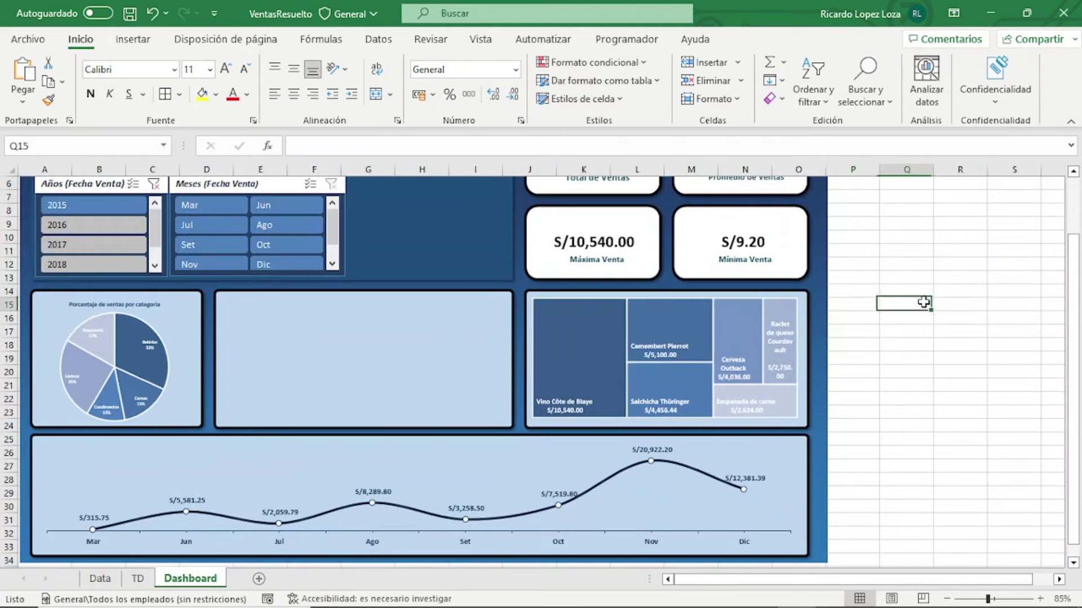
{"action": "key", "text": "ctrl+v"}
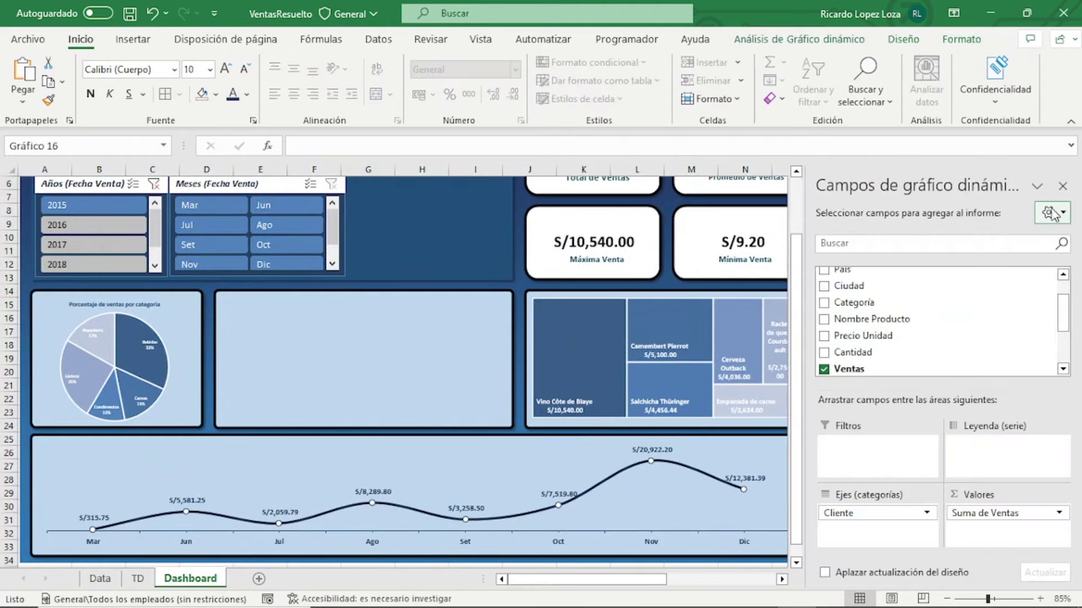
{"action": "left_click", "coordinate": [1063, 186]}
{"action": "left_click_drag", "start_coordinate": [920, 305], "coordinate": [261, 298]}
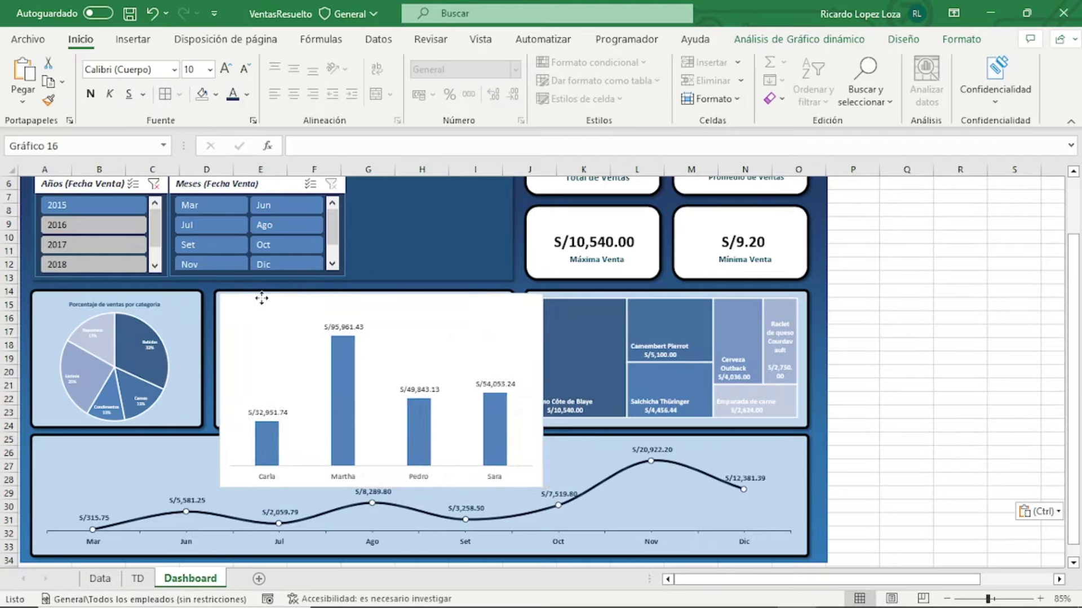
{"action": "mouse_move", "coordinate": [542, 487]}
{"action": "left_mouse_down"}
{"action": "mouse_move", "coordinate": [473, 426]}
{"action": "mouse_move", "coordinate": [506, 421]}
{"action": "left_mouse_up"}
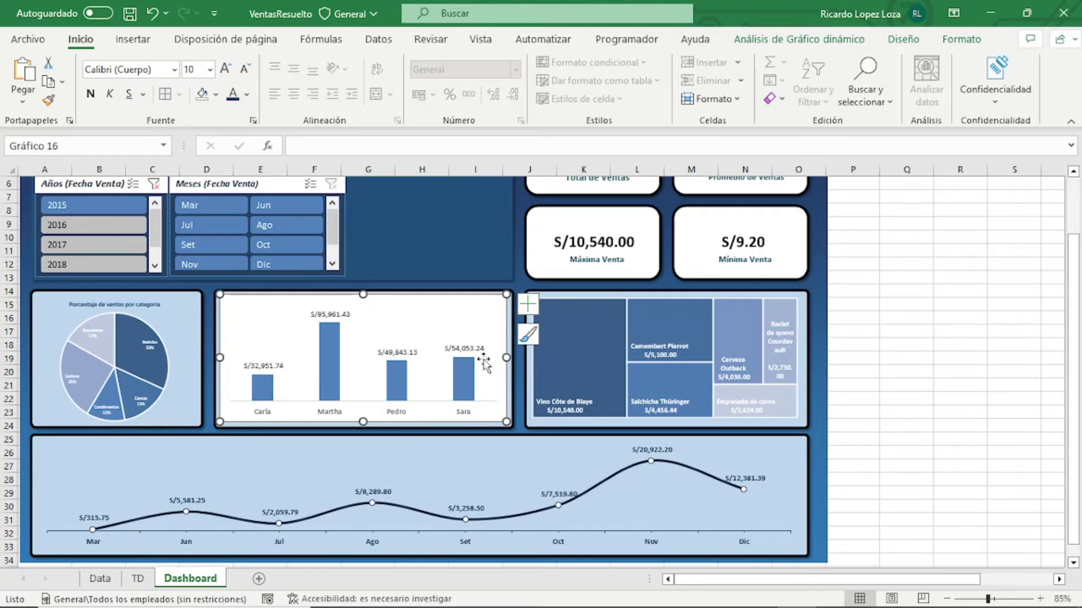
Give the chart no fill and no outline, and colour the Total bars dark navy
{"action": "left_click", "coordinate": [956, 43]}
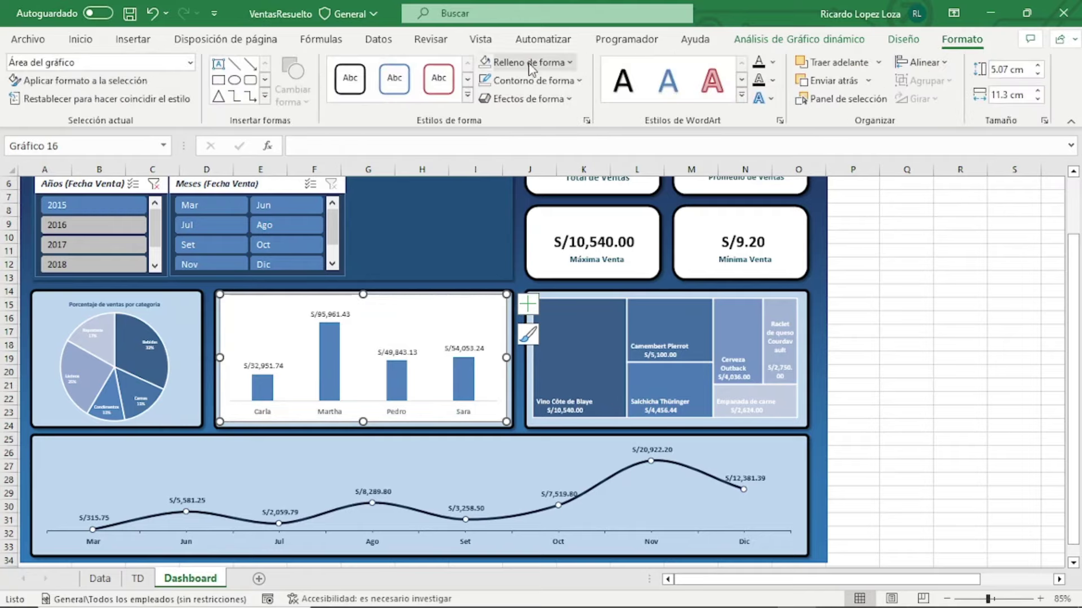
{"action": "left_click", "coordinate": [566, 62]}
{"action": "left_click", "coordinate": [559, 266]}
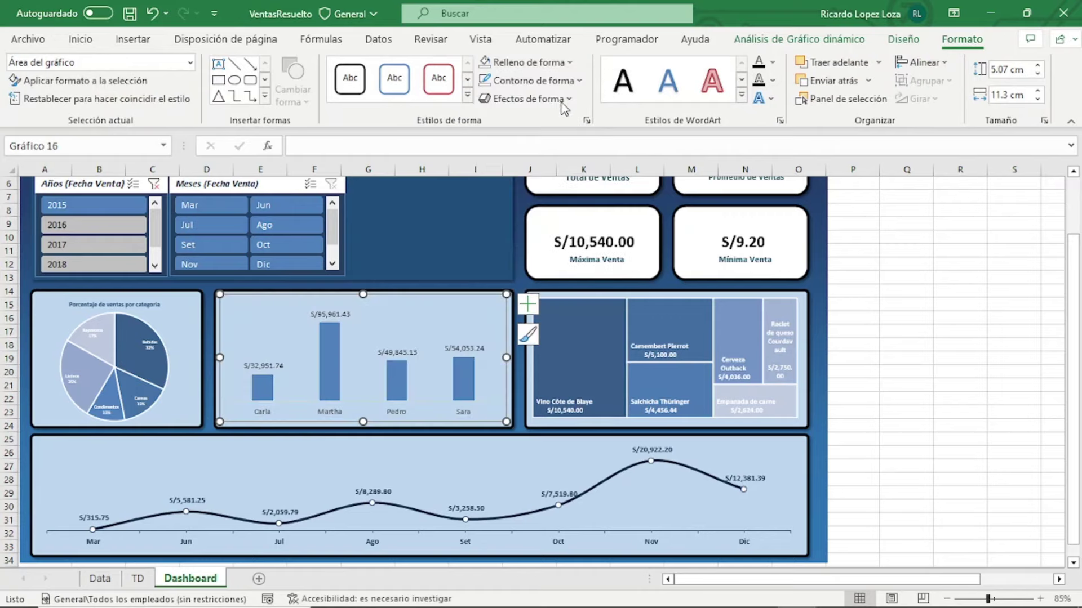
{"action": "left_click", "coordinate": [532, 81]}
{"action": "left_click", "coordinate": [557, 284]}
{"action": "left_click", "coordinate": [473, 381]}
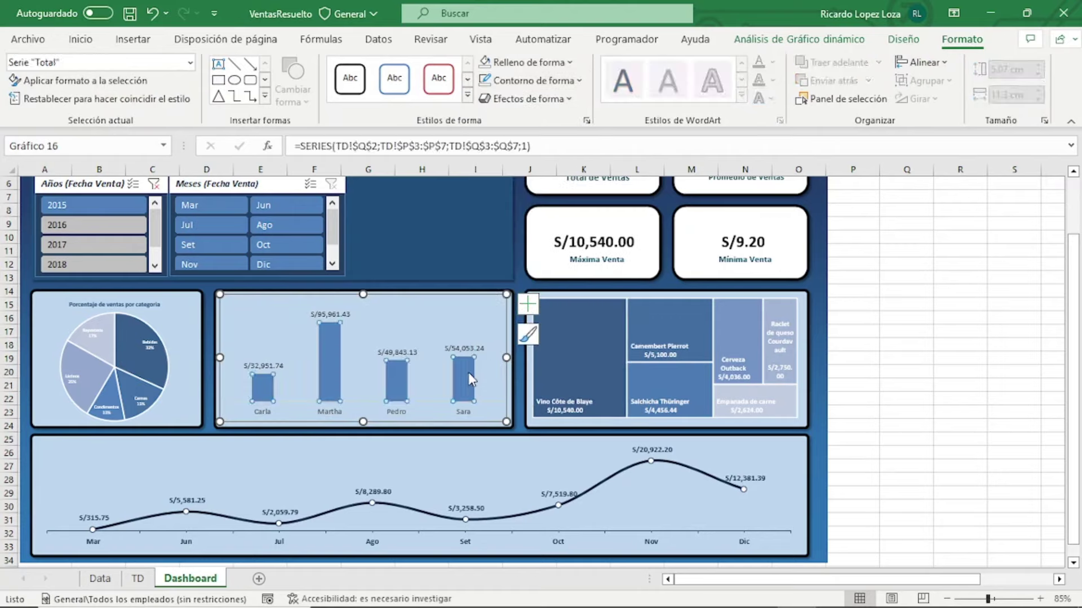
{"action": "left_click", "coordinate": [515, 63]}
{"action": "left_click", "coordinate": [524, 188]}
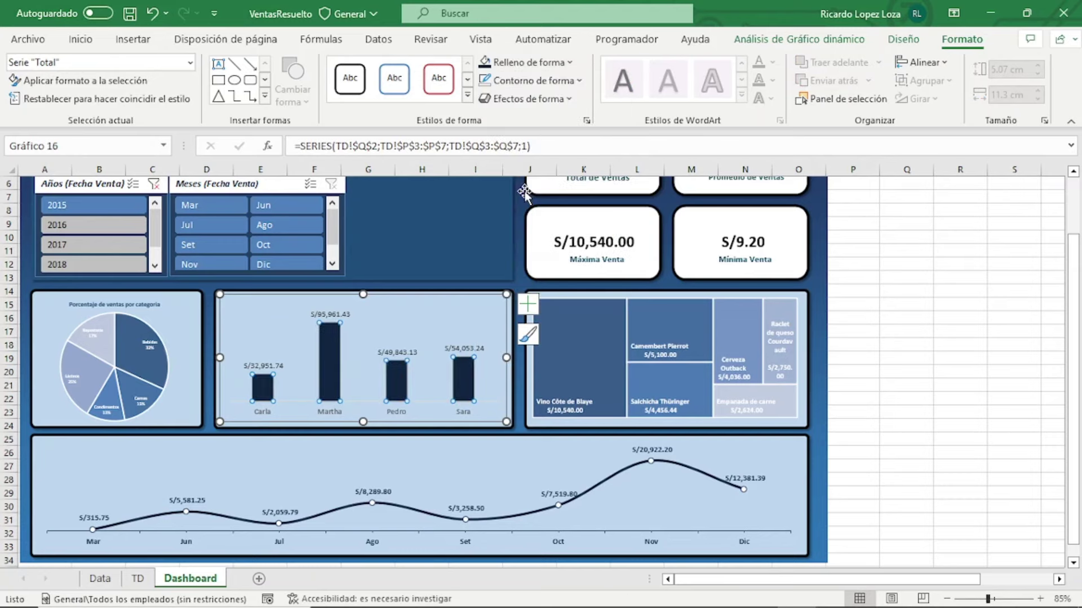
Make the client names under the bars dark blue and bold
{"action": "left_click", "coordinate": [331, 314]}
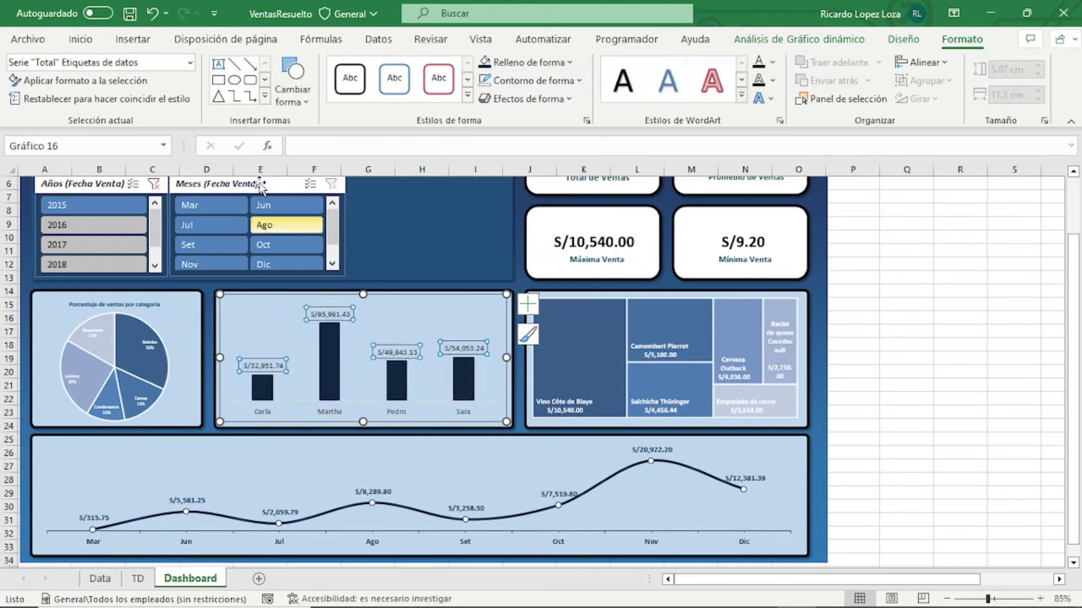
{"action": "left_click", "coordinate": [79, 42]}
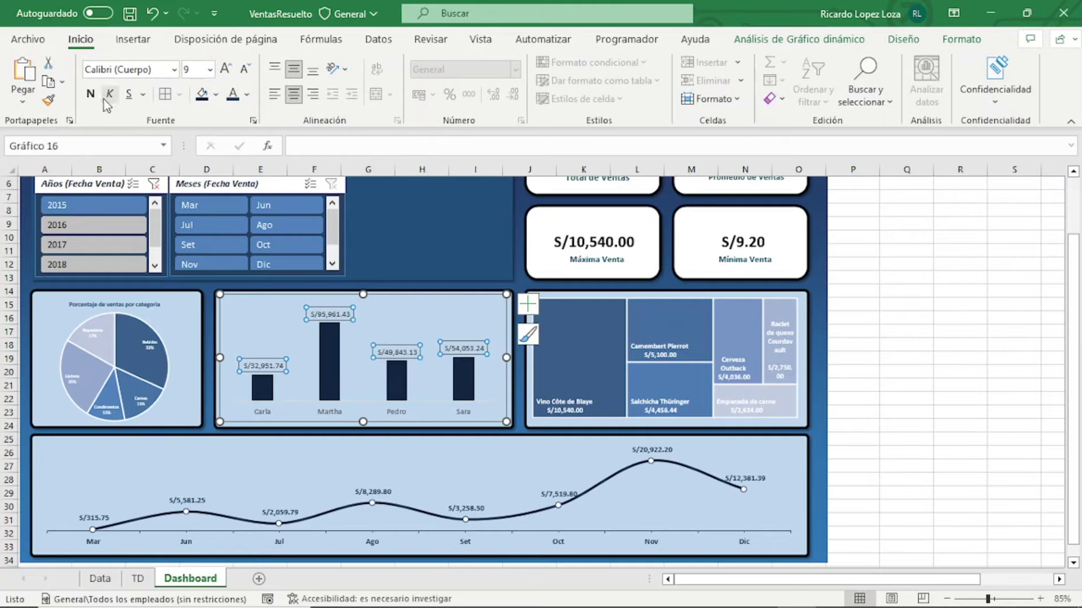
{"action": "left_click", "coordinate": [247, 95]}
{"action": "key", "text": "Escape"}
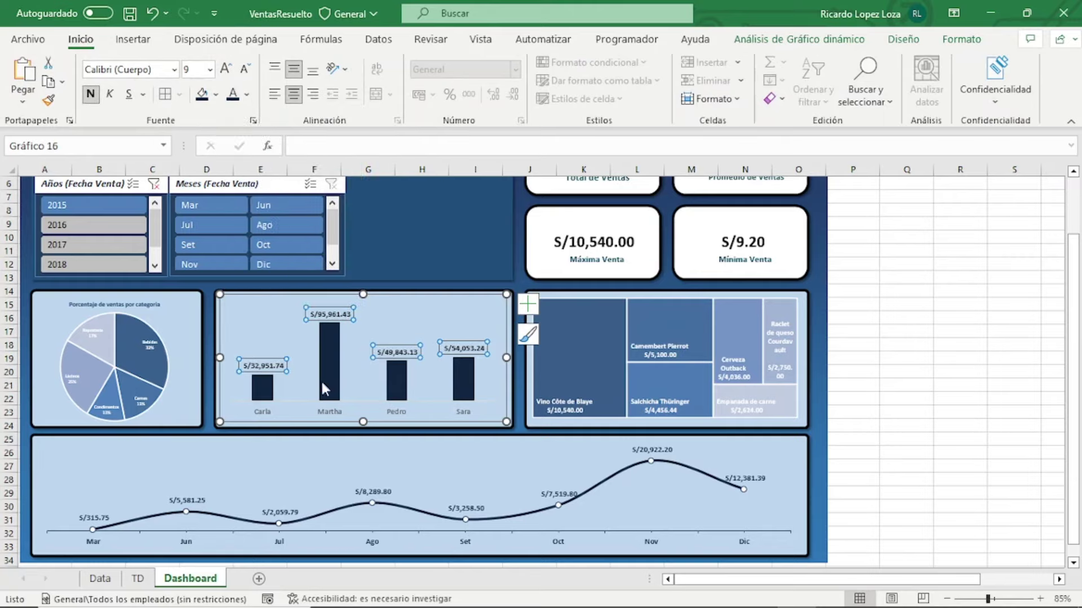
{"action": "left_click", "coordinate": [332, 411]}
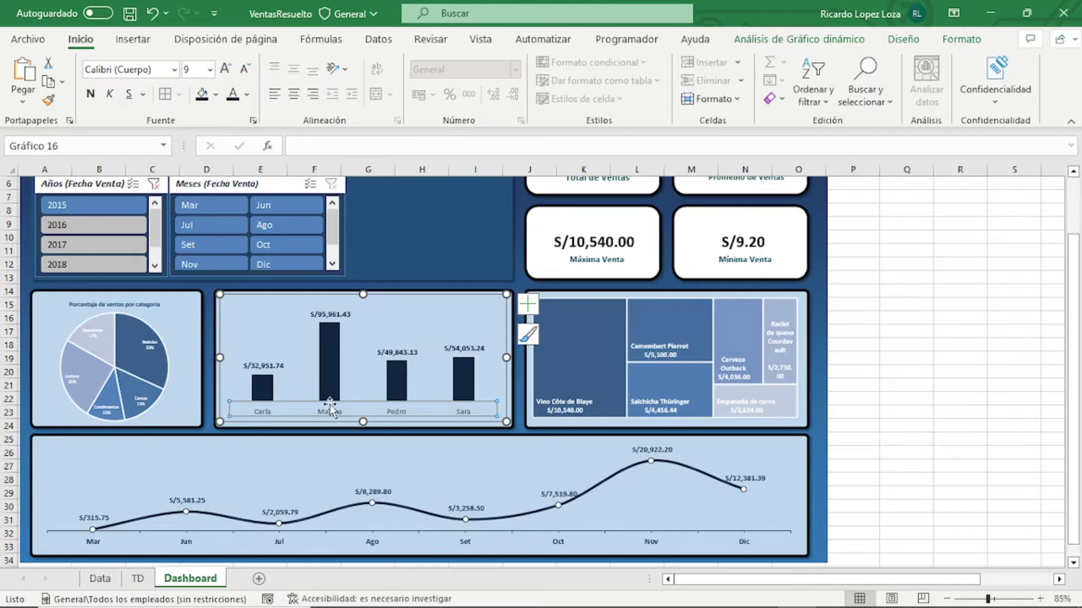
{"action": "left_click", "coordinate": [247, 94]}
{"action": "left_click", "coordinate": [288, 222]}
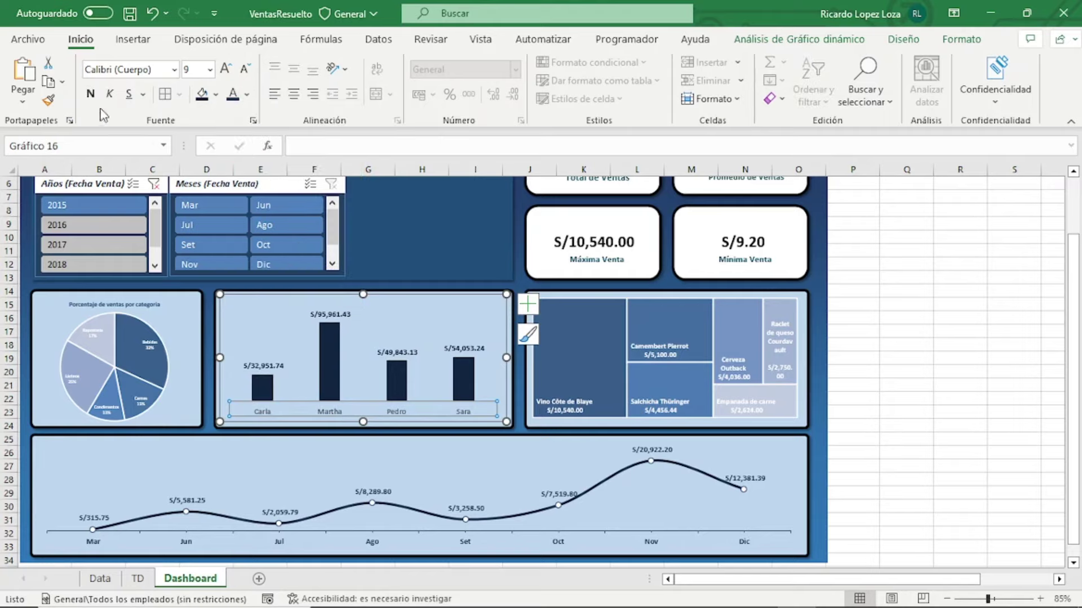
{"action": "left_click", "coordinate": [90, 94]}
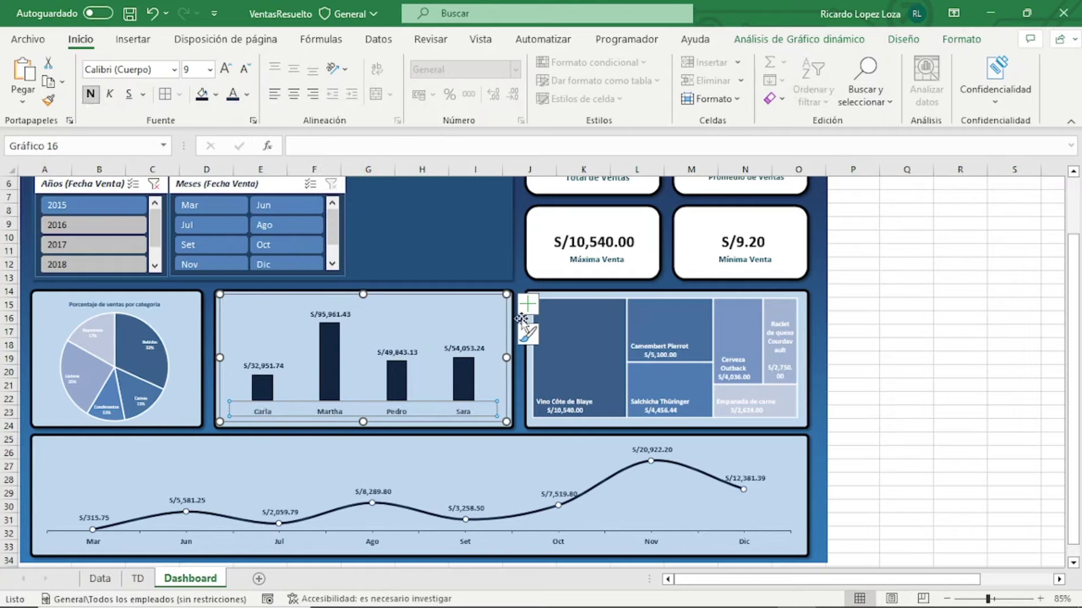
{"action": "left_click", "coordinate": [907, 334]}
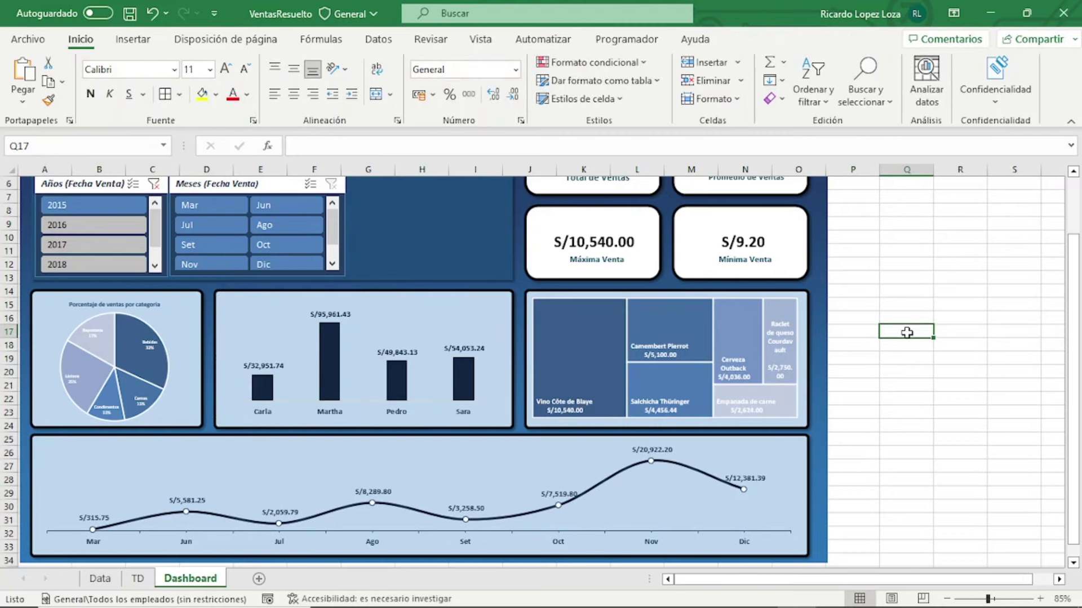
Draw a text box to the right of the dashboard panels for the title
{"action": "scroll", "coordinate": [907, 333], "scroll_direction": "down", "scroll_amount": 1}
{"action": "scroll", "coordinate": [846, 327], "scroll_direction": "up", "scroll_amount": 1}
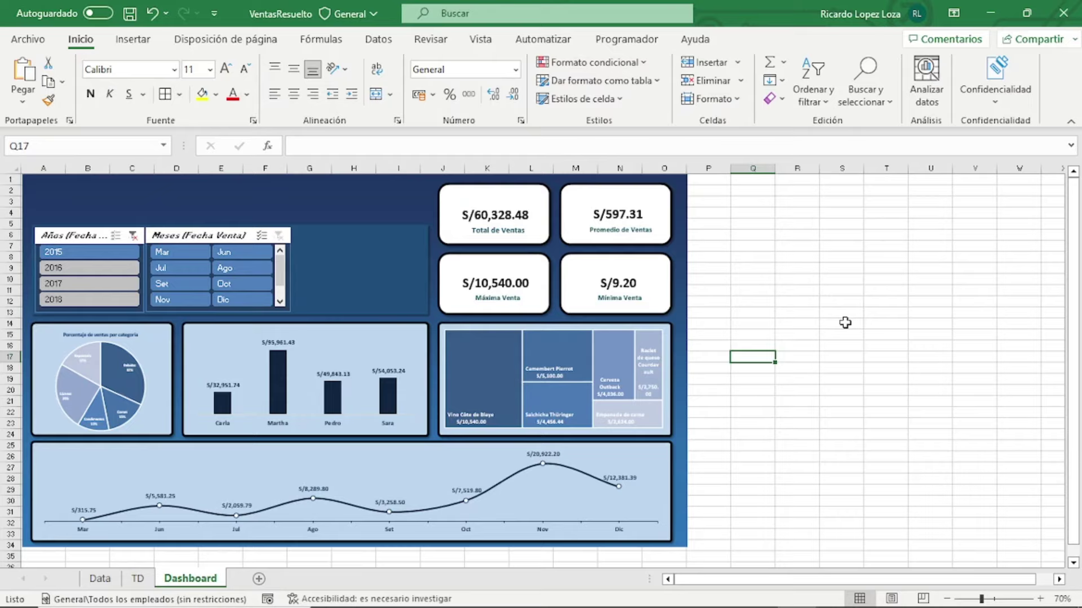
{"action": "left_click", "coordinate": [841, 312]}
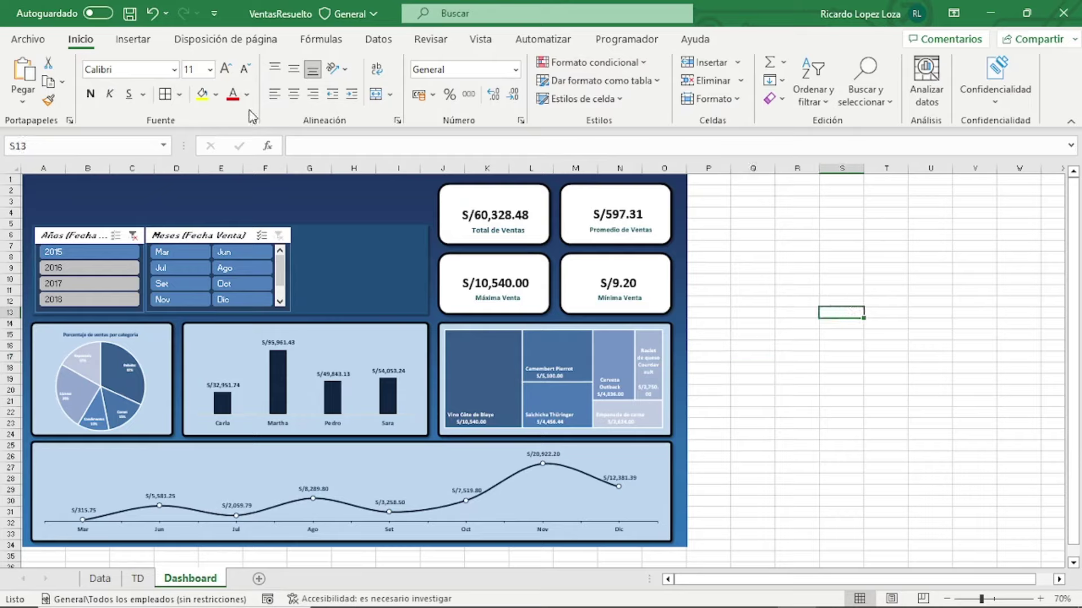
{"action": "left_click", "coordinate": [140, 38]}
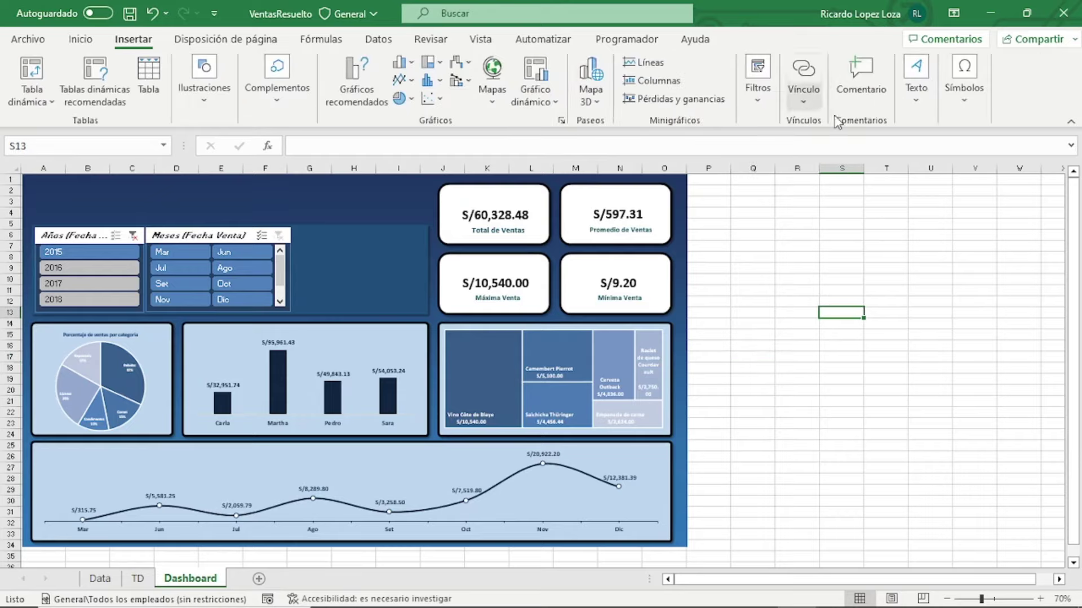
{"action": "left_click", "coordinate": [909, 105]}
{"action": "left_click", "coordinate": [898, 152]}
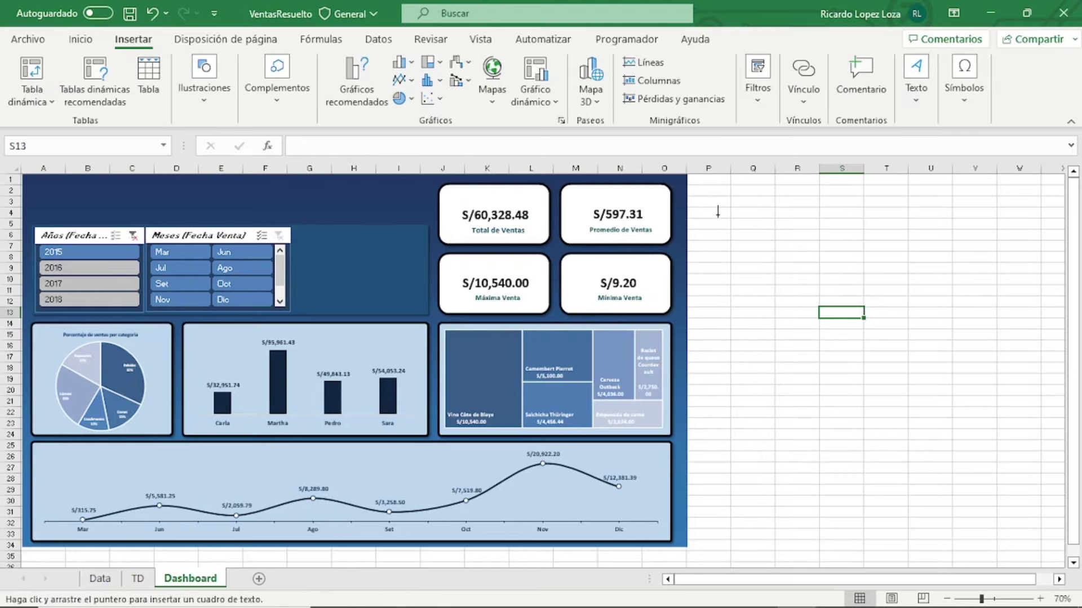
{"action": "left_click_drag", "start_coordinate": [719, 215], "coordinate": [936, 261]}
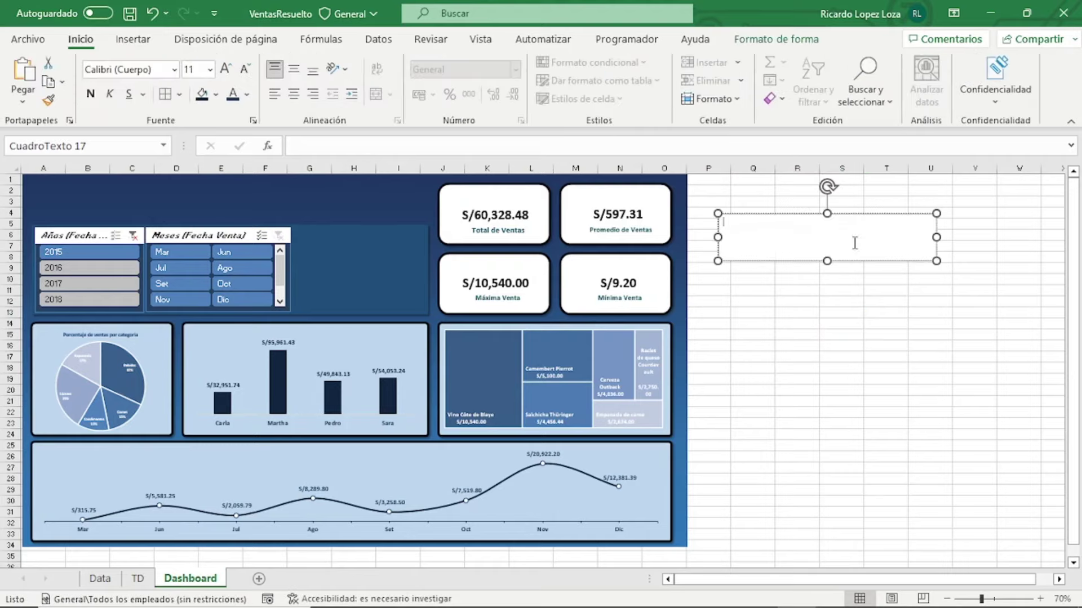
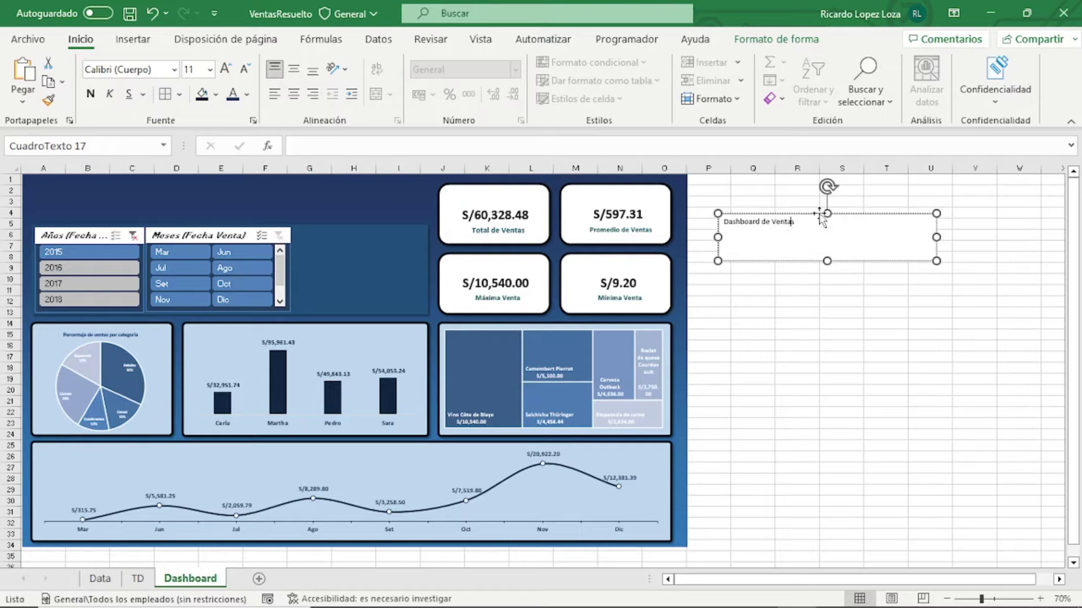
Make the title text centred, middle-aligned, bold and enlarged, and widen its box to fit one line
{"action": "left_click", "coordinate": [857, 214]}
{"action": "left_click", "coordinate": [294, 94]}
{"action": "left_click", "coordinate": [294, 69]}
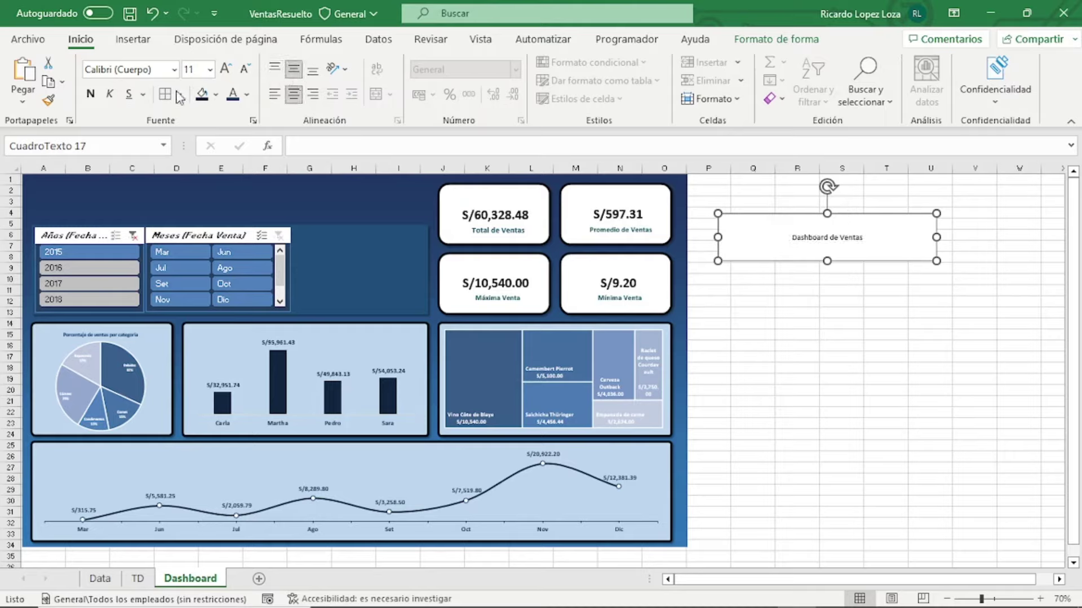
{"action": "left_click", "coordinate": [90, 94]}
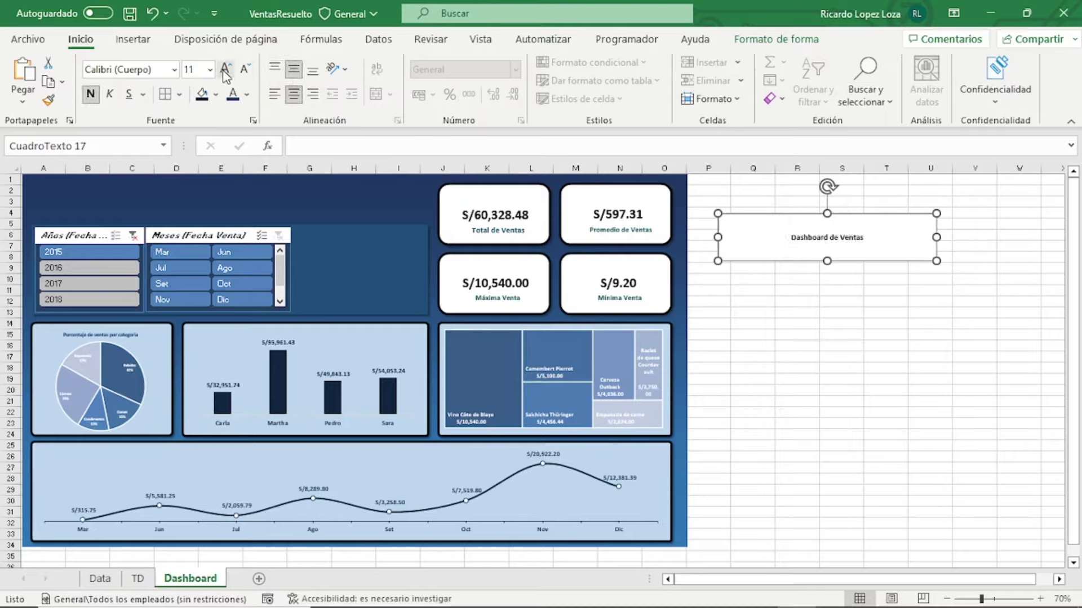
{"action": "left_click", "coordinate": [224, 69]}
{"action": "left_click", "coordinate": [225, 69]}
{"action": "left_click", "coordinate": [225, 68]}
{"action": "left_click", "coordinate": [225, 69]}
{"action": "left_click", "coordinate": [224, 68]}
{"action": "left_click", "coordinate": [225, 69]}
{"action": "left_click", "coordinate": [224, 69]}
{"action": "left_click", "coordinate": [225, 69]}
{"action": "left_click", "coordinate": [224, 69]}
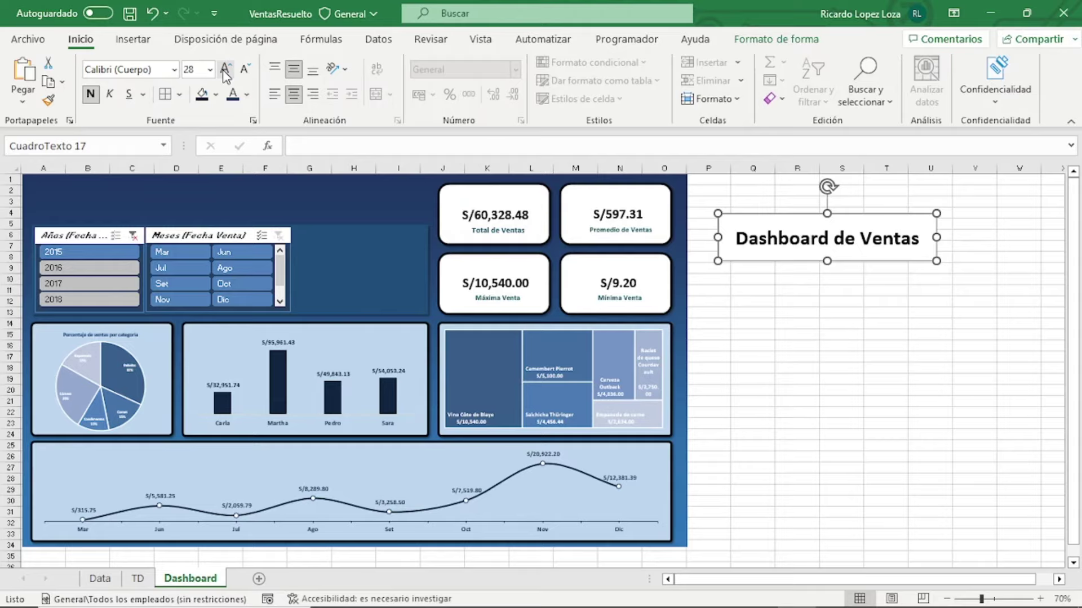
{"action": "left_click", "coordinate": [225, 69]}
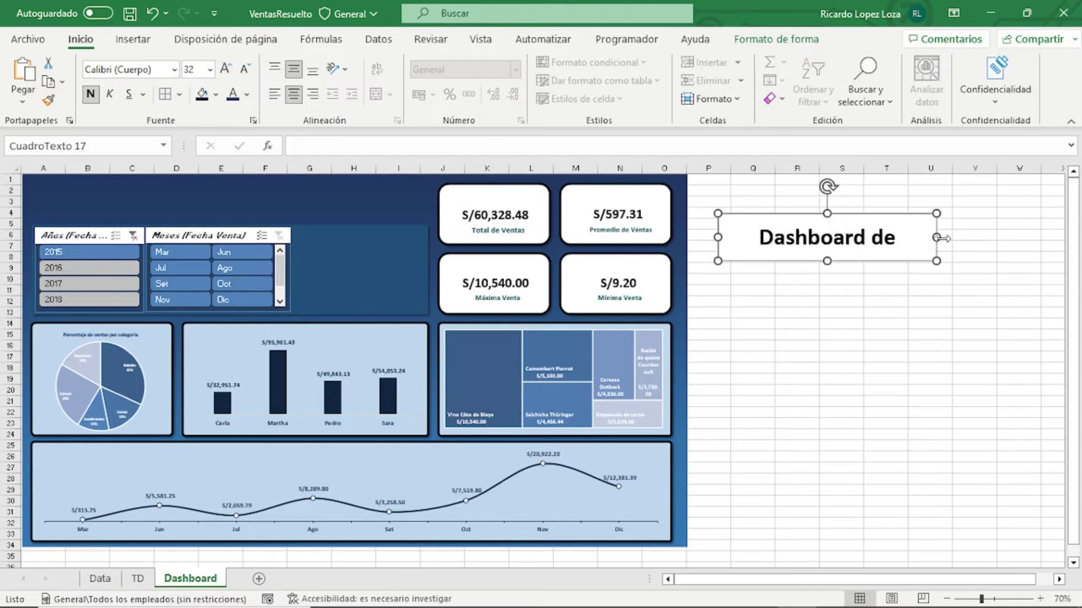
{"action": "left_click_drag", "start_coordinate": [937, 238], "coordinate": [1004, 238]}
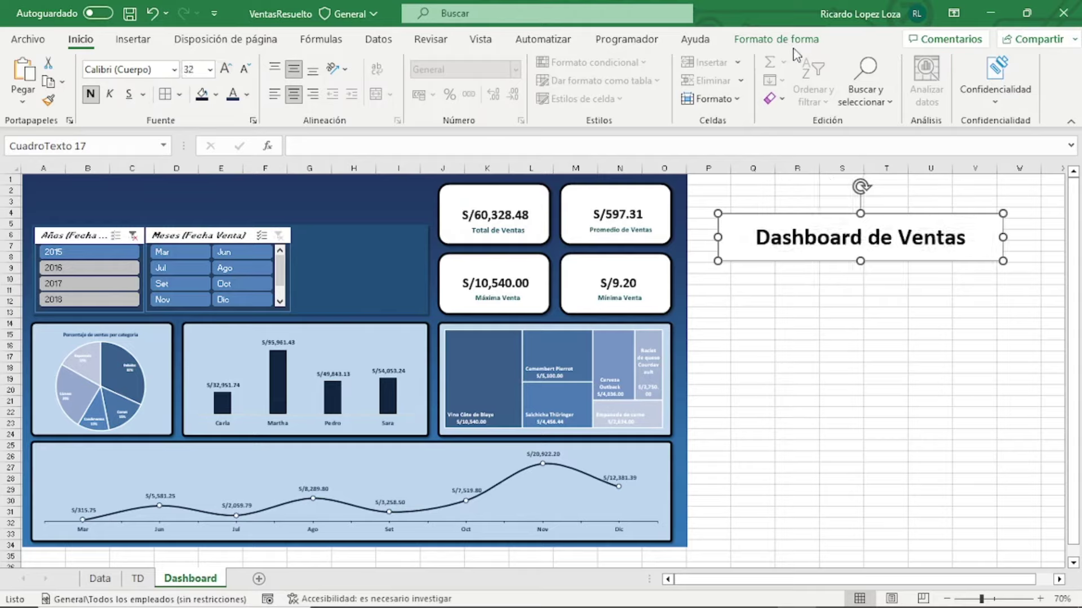
Remove the title box's fill and outline
{"action": "left_click", "coordinate": [788, 39]}
{"action": "left_click", "coordinate": [426, 62]}
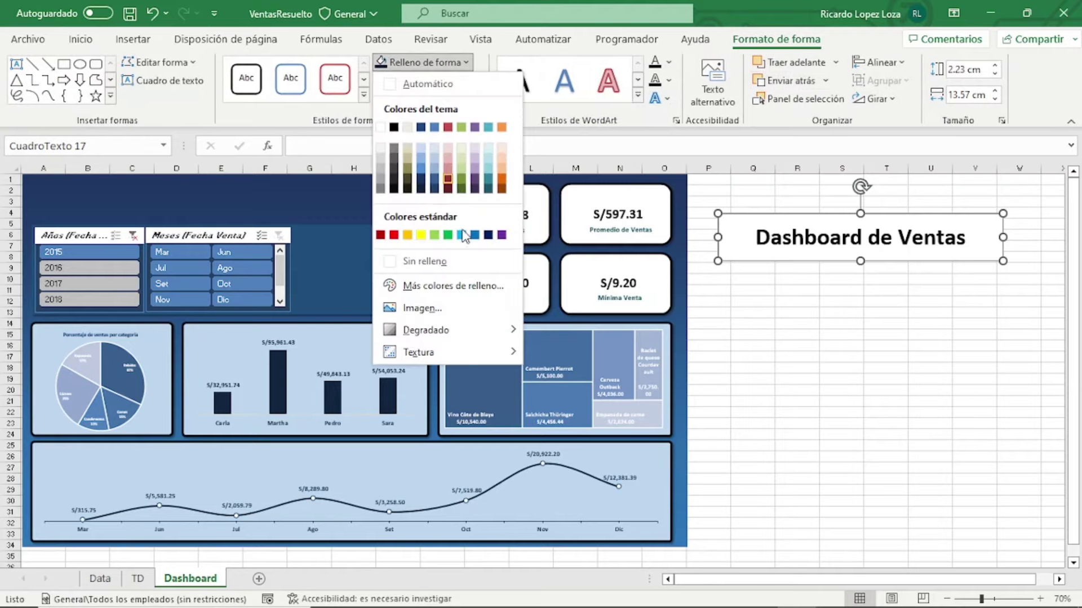
{"action": "left_click", "coordinate": [472, 261]}
{"action": "left_click", "coordinate": [429, 81]}
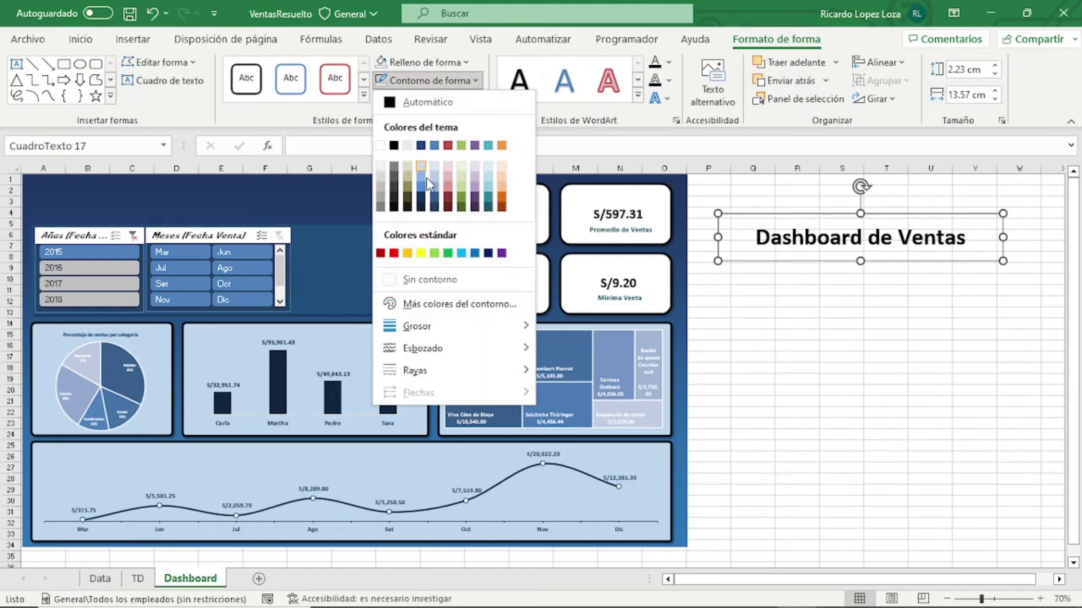
{"action": "left_click", "coordinate": [429, 279]}
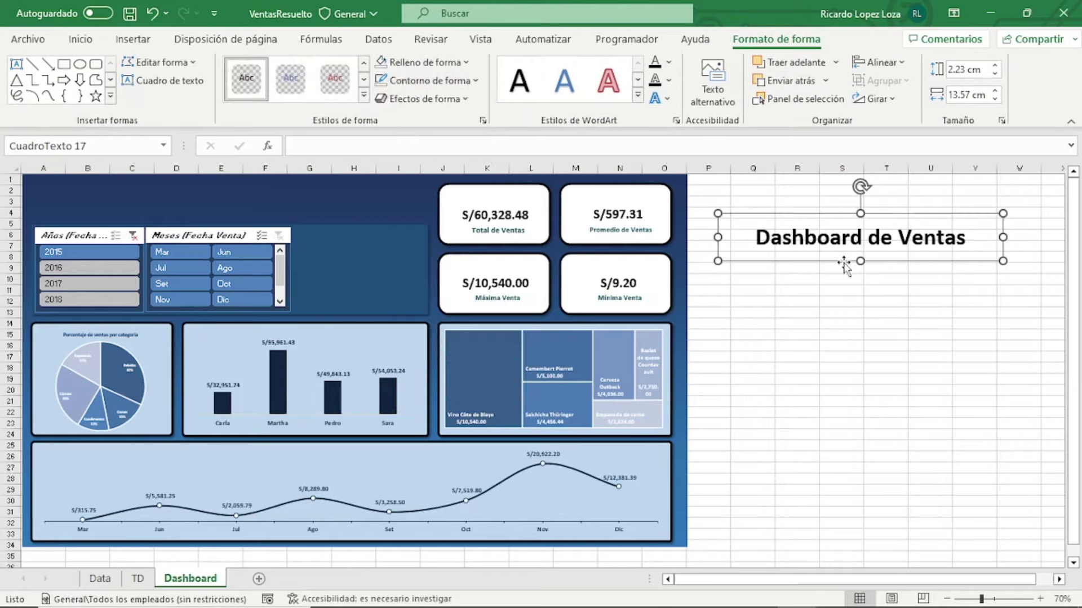
Move the title onto the top banner and colour its text white
{"action": "left_click_drag", "start_coordinate": [844, 264], "coordinate": [237, 223]}
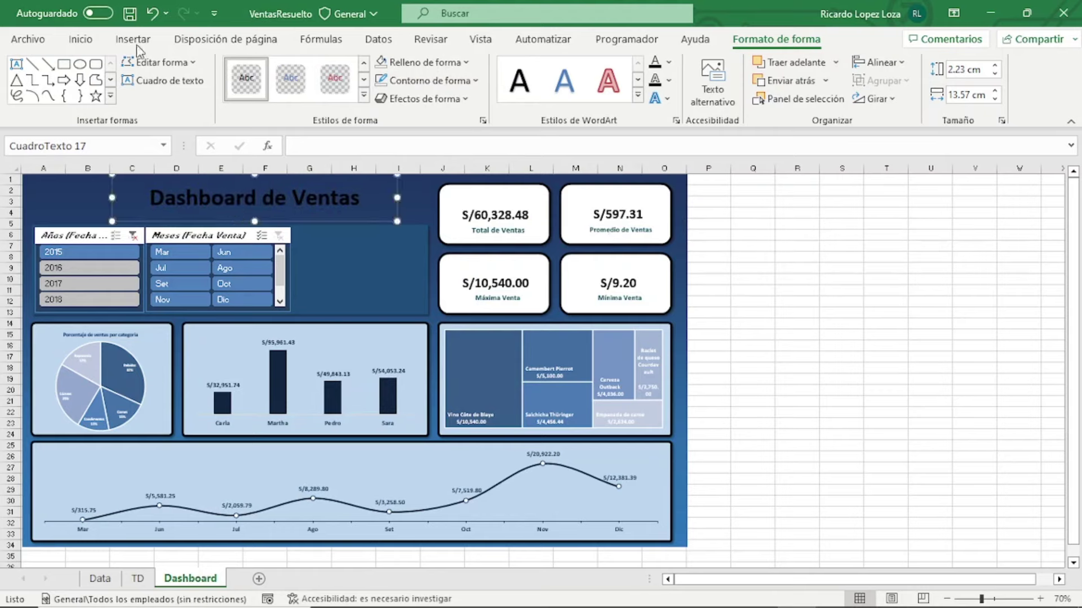
{"action": "left_click", "coordinate": [80, 38]}
{"action": "left_click", "coordinate": [247, 94]}
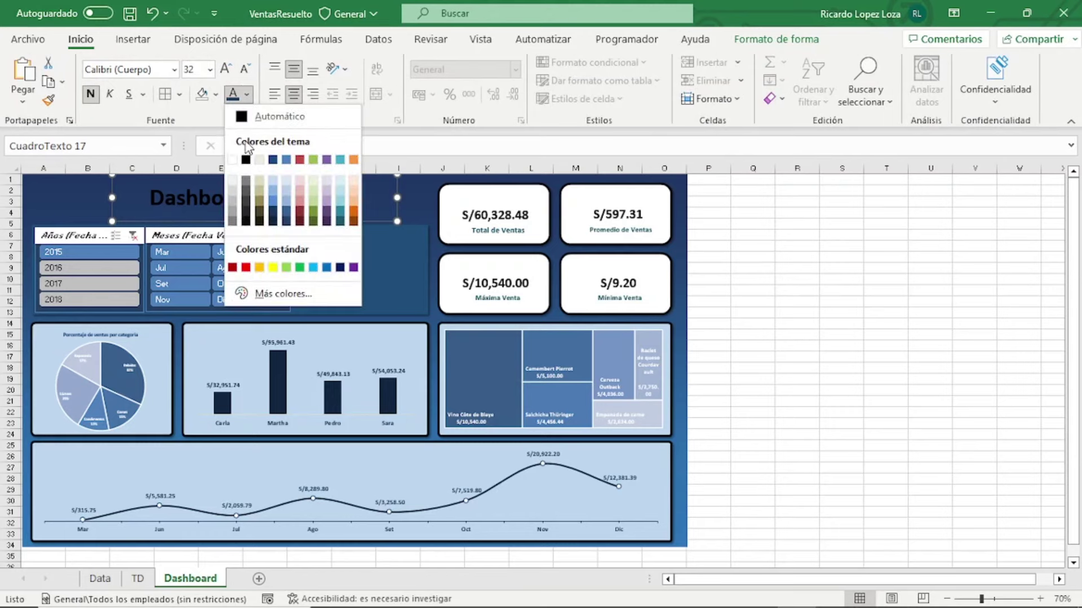
{"action": "left_click", "coordinate": [234, 157]}
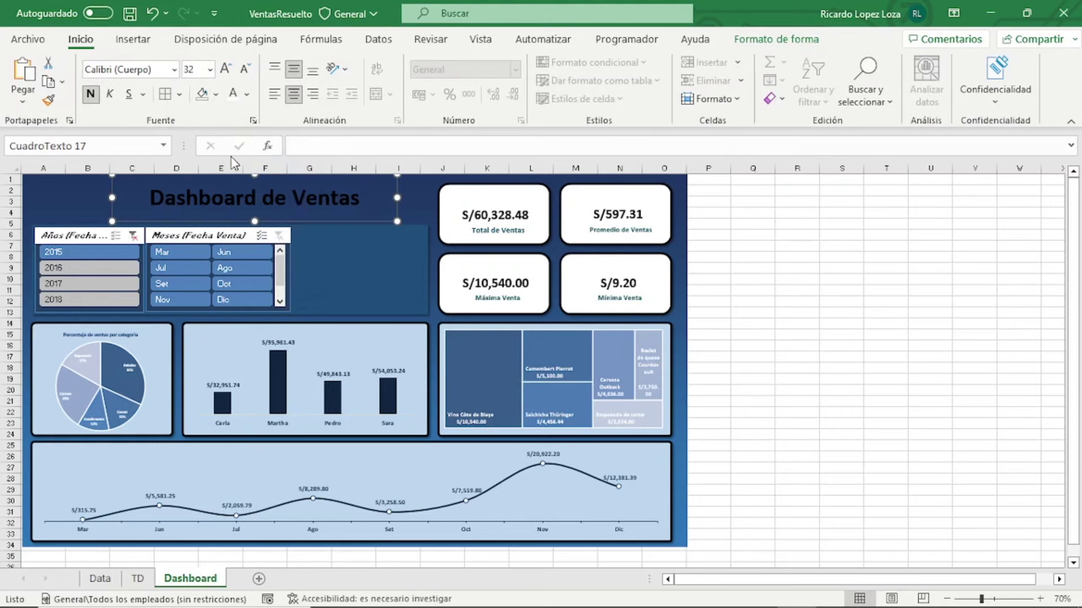
{"action": "left_click", "coordinate": [844, 292]}
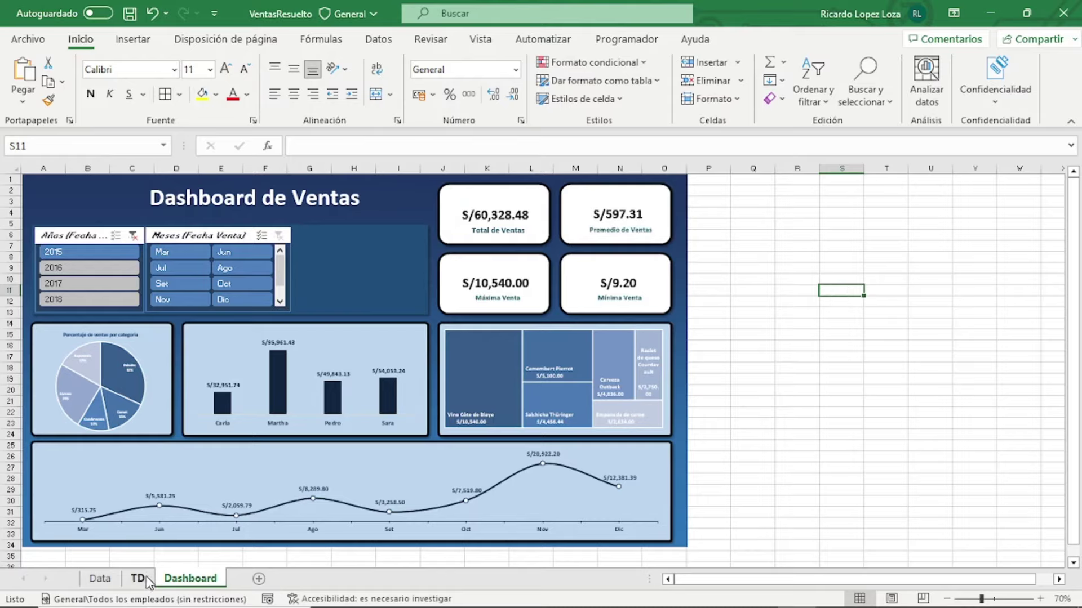
On the TD sheet, insert a Forma de Pago slicer for the pivot table
{"action": "left_click", "coordinate": [138, 579]}
{"action": "left_click", "coordinate": [499, 235]}
{"action": "left_click", "coordinate": [499, 251]}
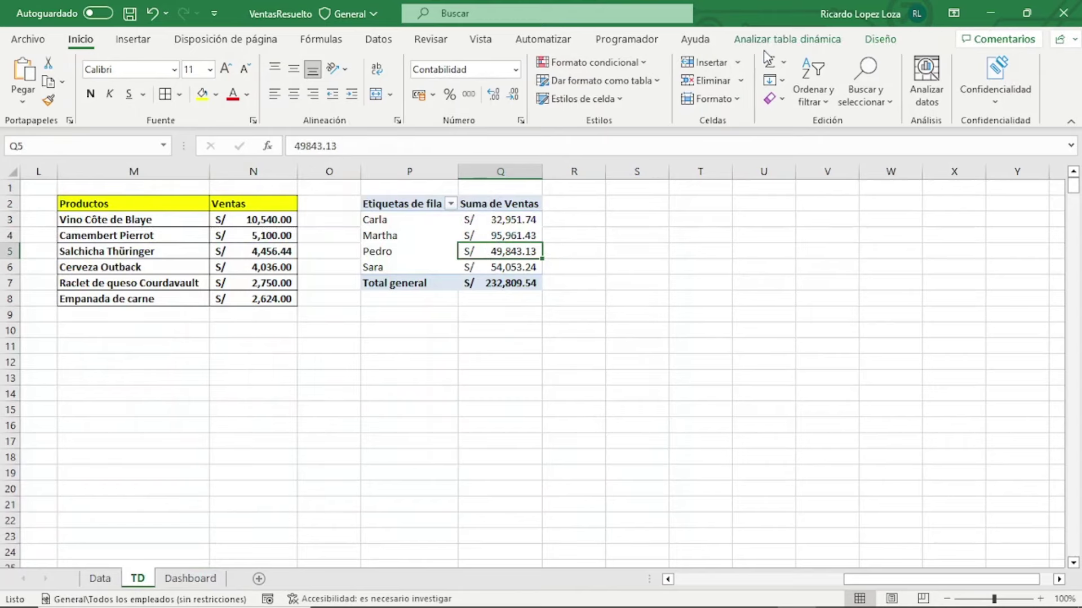
{"action": "left_click", "coordinate": [783, 43]}
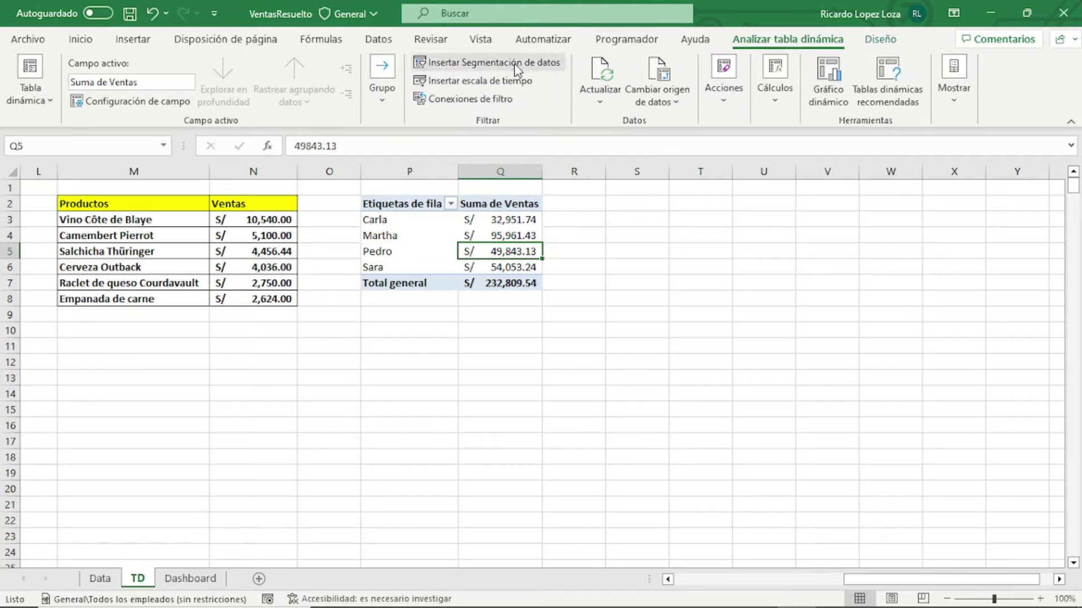
{"action": "left_click", "coordinate": [516, 68]}
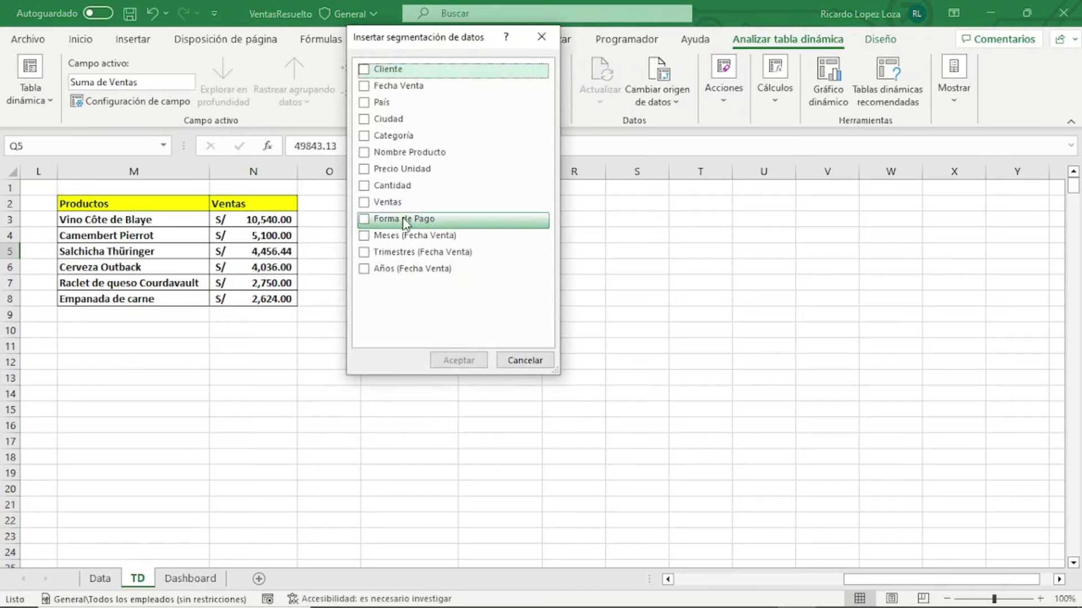
{"action": "left_click", "coordinate": [364, 220]}
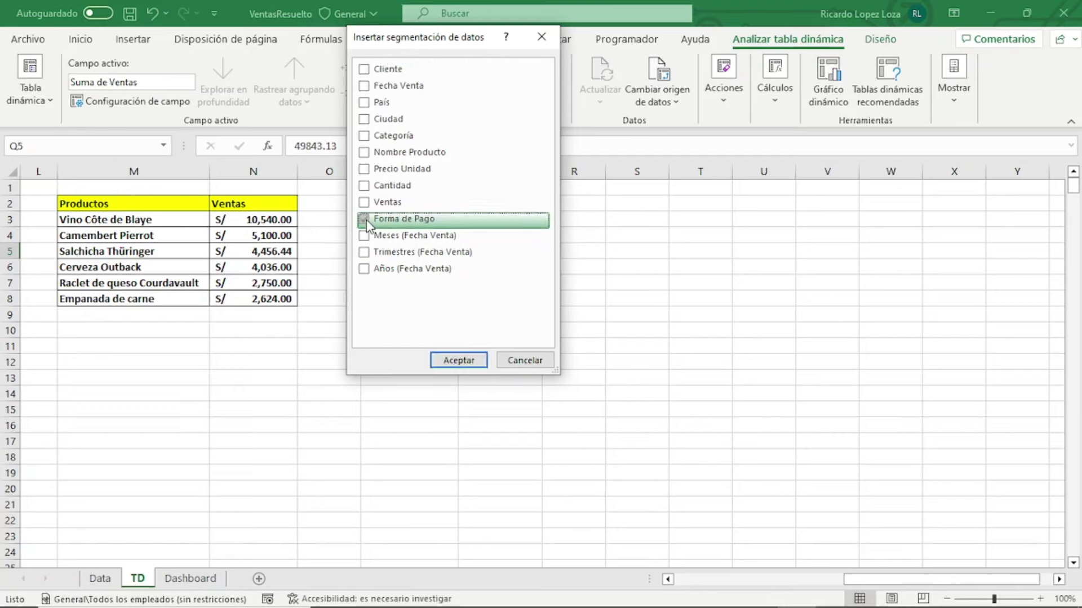
{"action": "left_click", "coordinate": [459, 361]}
Place the slicer in columns S–T and apply the dark blue custom slicer style
{"action": "left_click_drag", "start_coordinate": [502, 345], "coordinate": [616, 287]}
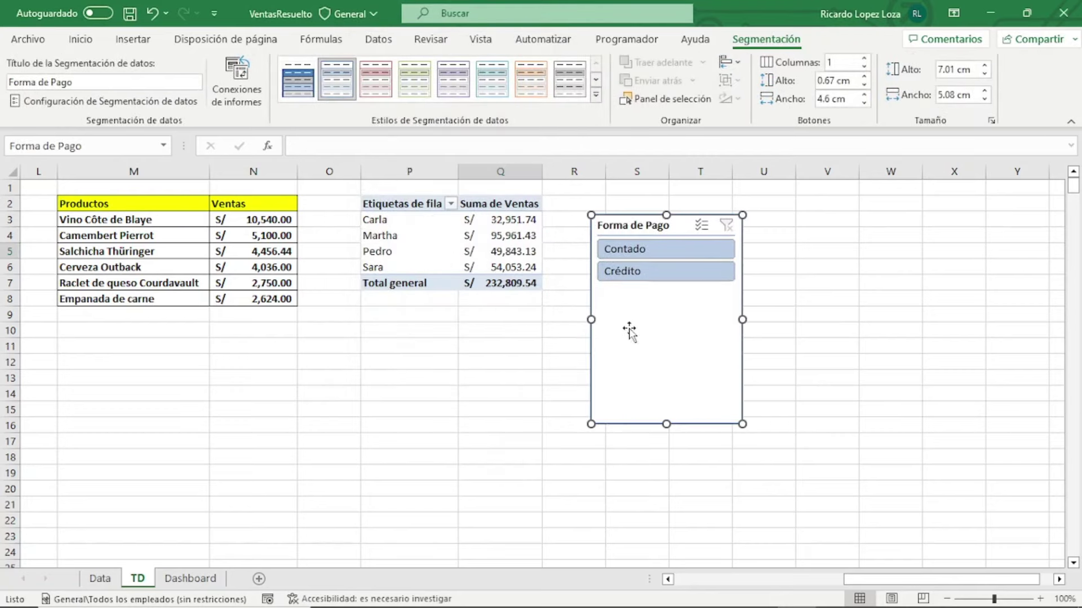
{"action": "left_click", "coordinate": [596, 96]}
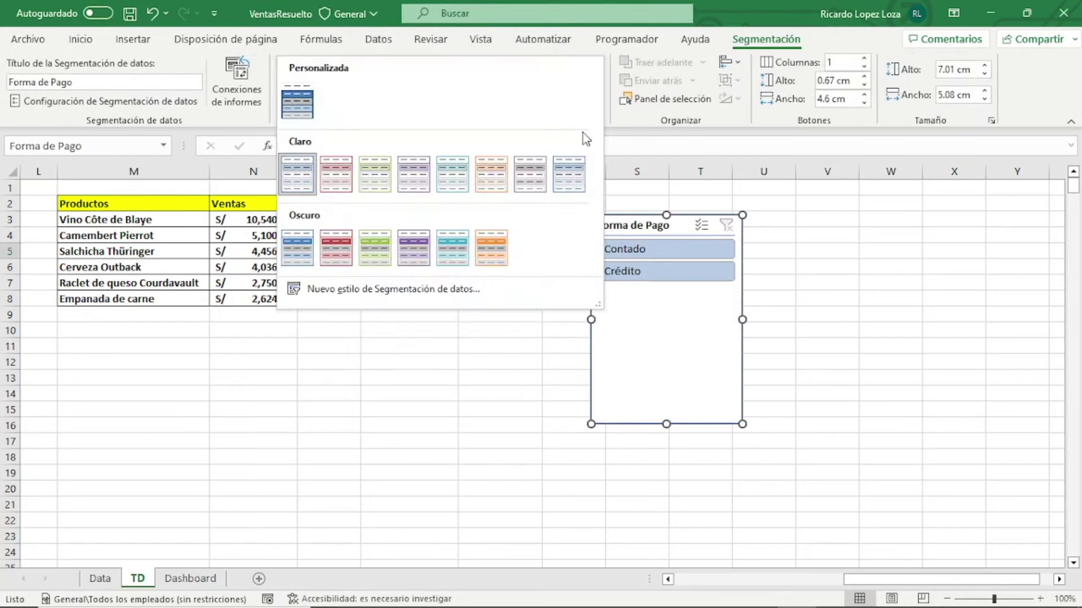
{"action": "left_click", "coordinate": [298, 103]}
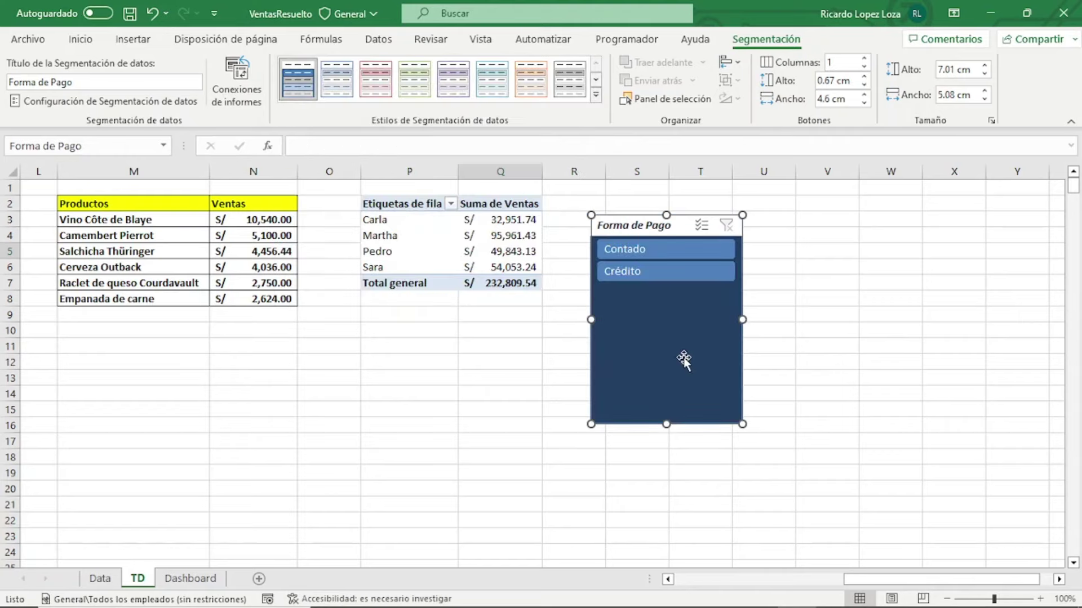
{"action": "left_click_drag", "start_coordinate": [685, 357], "coordinate": [689, 361]}
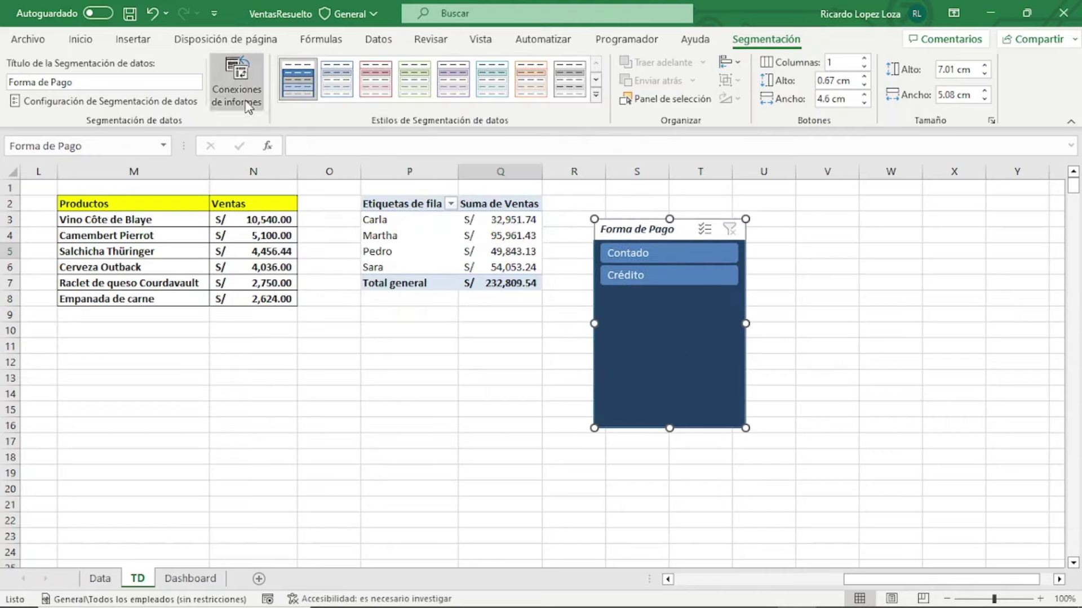
Connect the slicer to all eight pivot tables, then cut it from the TD sheet
{"action": "left_click", "coordinate": [236, 82]}
{"action": "left_click_drag", "start_coordinate": [420, 138], "coordinate": [284, 103]}
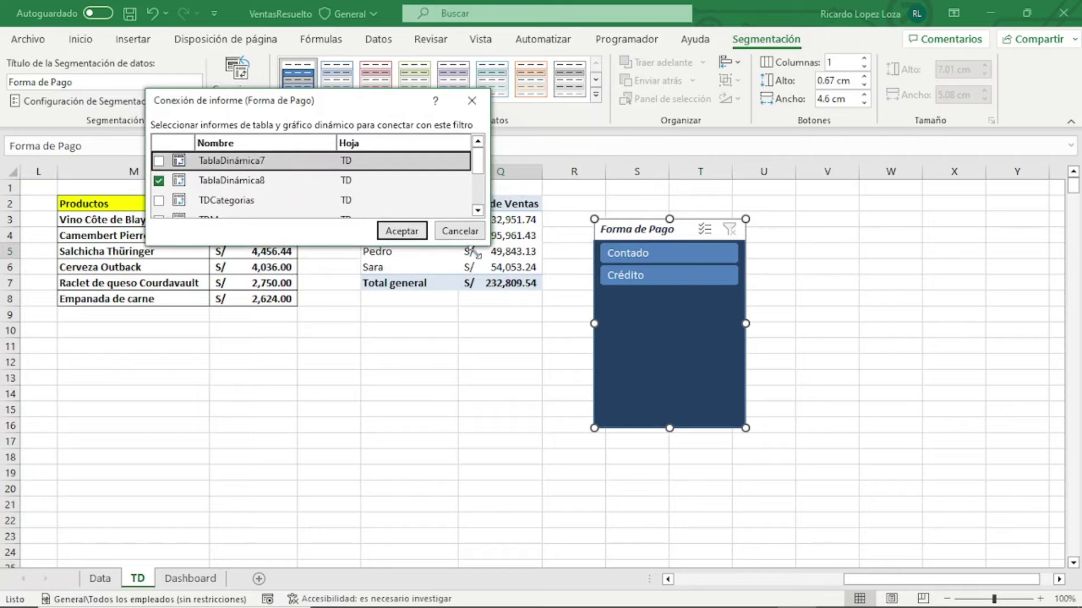
{"action": "left_click_drag", "start_coordinate": [483, 242], "coordinate": [523, 460]}
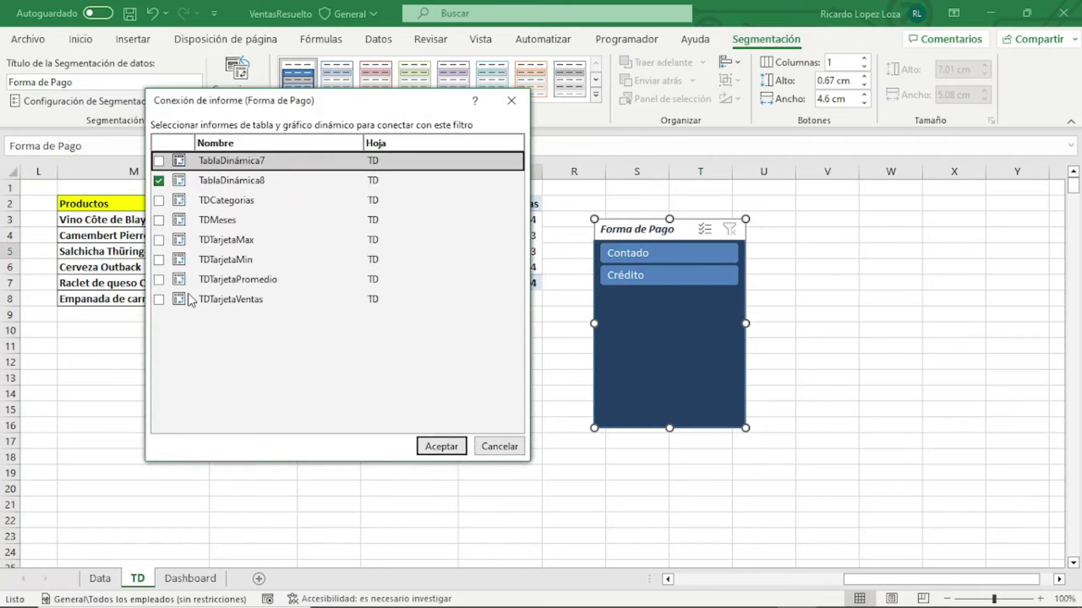
{"action": "left_click", "coordinate": [160, 302]}
{"action": "left_click", "coordinate": [159, 279]}
{"action": "left_click", "coordinate": [159, 259]}
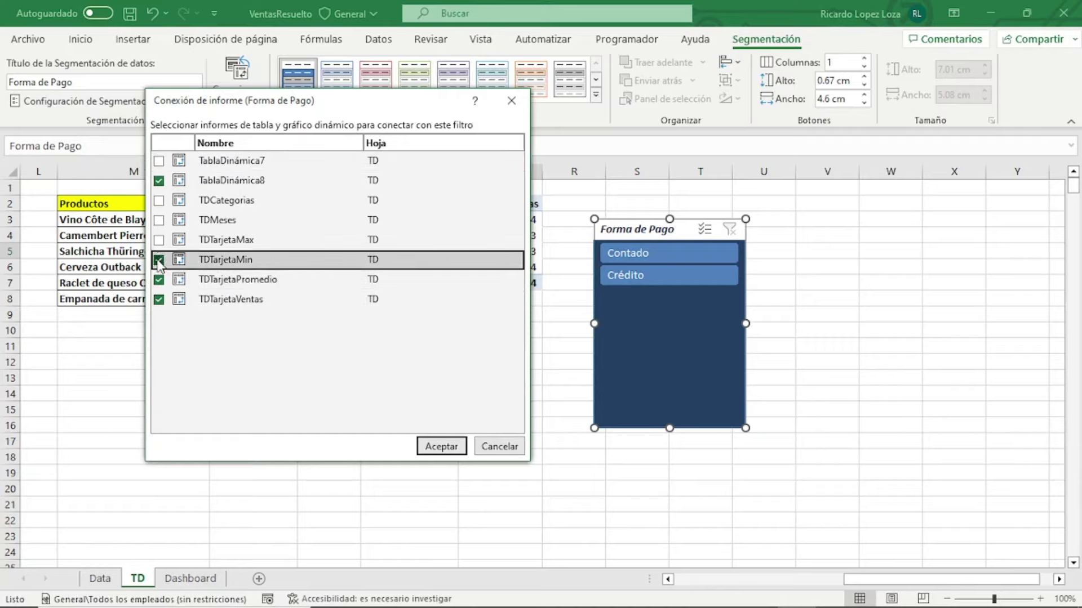
{"action": "left_click", "coordinate": [159, 240]}
{"action": "left_click", "coordinate": [159, 220]}
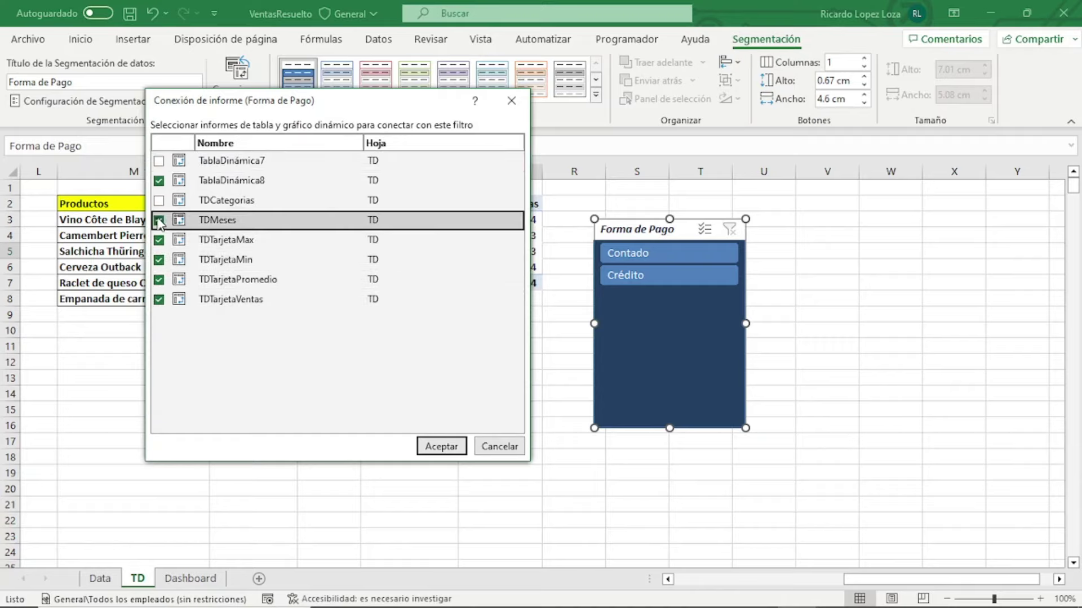
{"action": "left_click", "coordinate": [158, 201]}
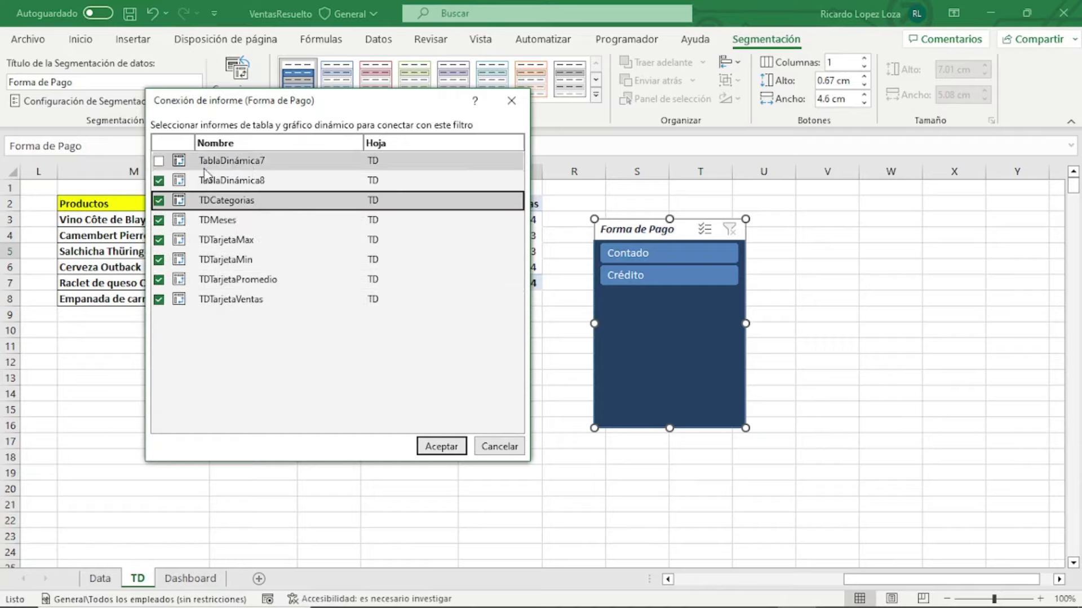
{"action": "left_click", "coordinate": [159, 161]}
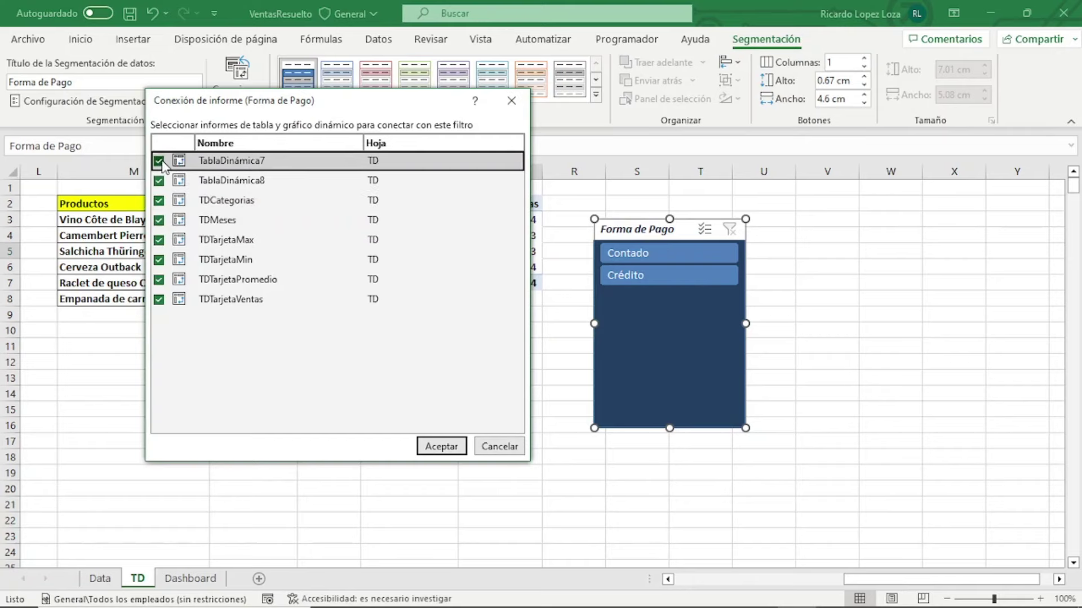
{"action": "left_click", "coordinate": [442, 446]}
{"action": "left_click_drag", "start_coordinate": [659, 378], "coordinate": [671, 370]}
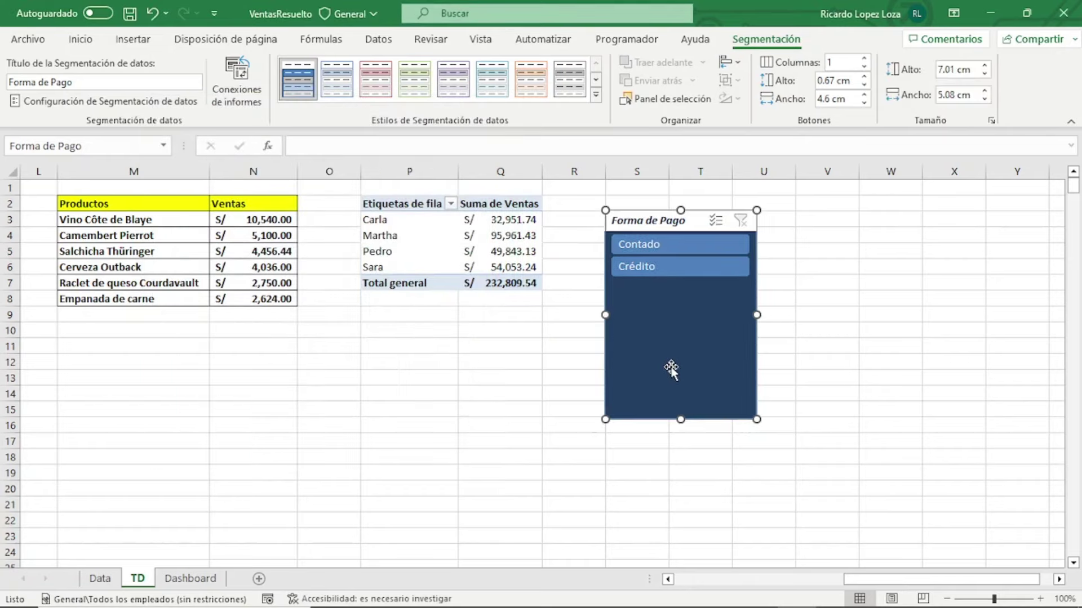
{"action": "key", "text": "ctrl+x"}
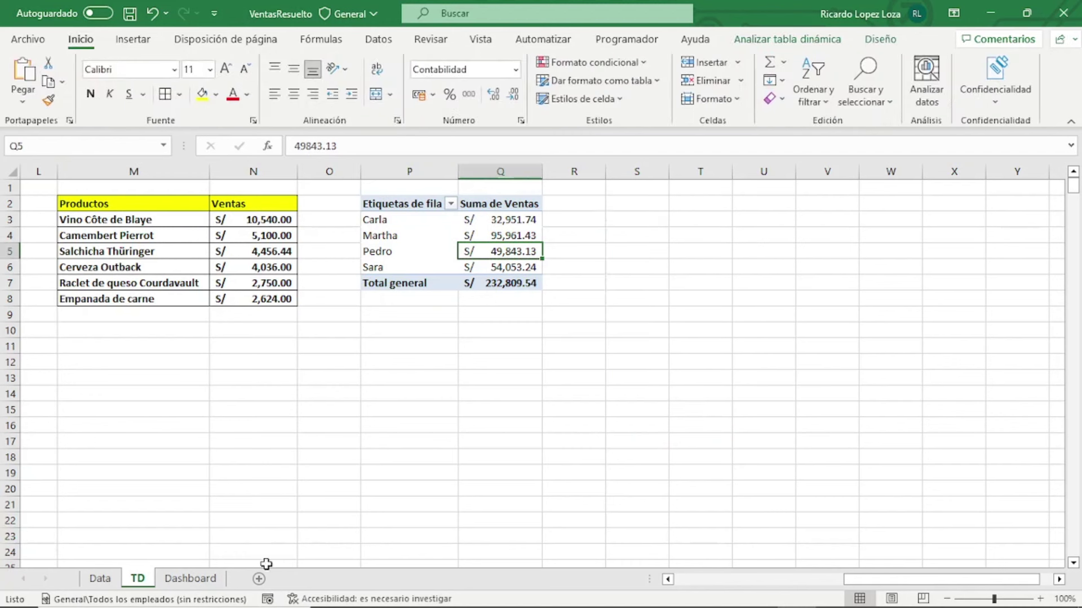
Paste the Forma de Pago slicer on the Dashboard next to Meses and shorten it to fit
{"action": "left_click", "coordinate": [191, 579]}
{"action": "left_click", "coordinate": [747, 257]}
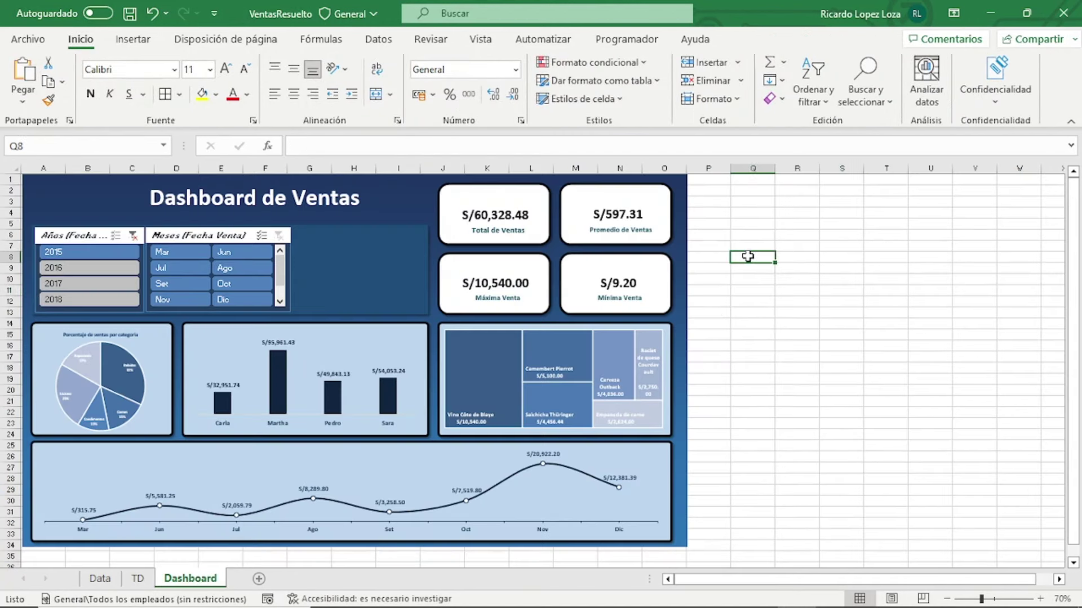
{"action": "key", "text": "ctrl+v"}
{"action": "left_click_drag", "start_coordinate": [785, 350], "coordinate": [355, 324]}
{"action": "left_click_drag", "start_coordinate": [405, 302], "coordinate": [422, 301]}
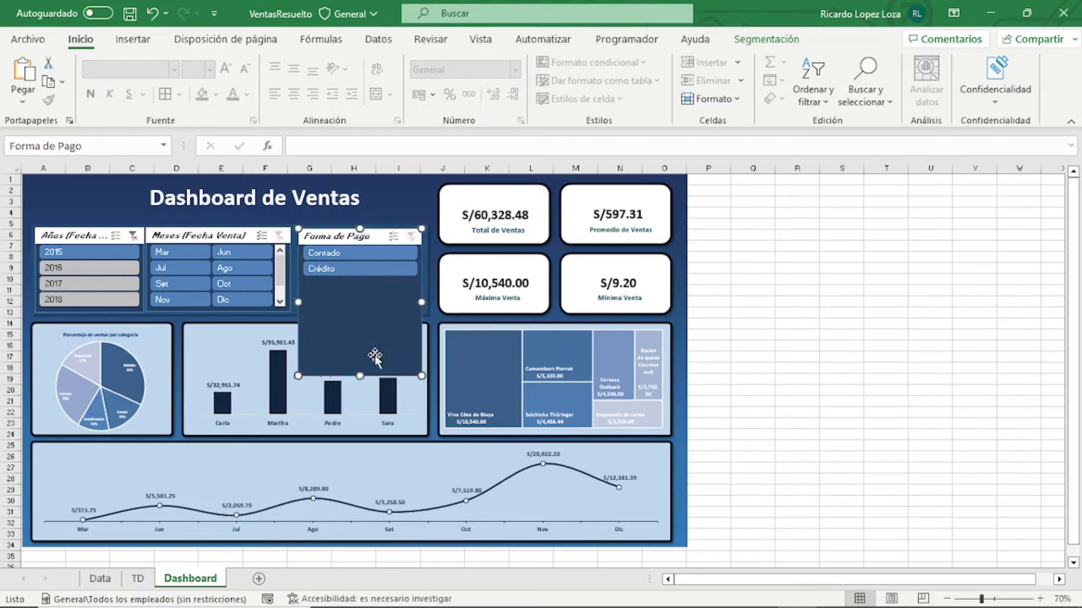
{"action": "left_click_drag", "start_coordinate": [359, 375], "coordinate": [362, 311]}
{"action": "left_click", "coordinate": [787, 348]}
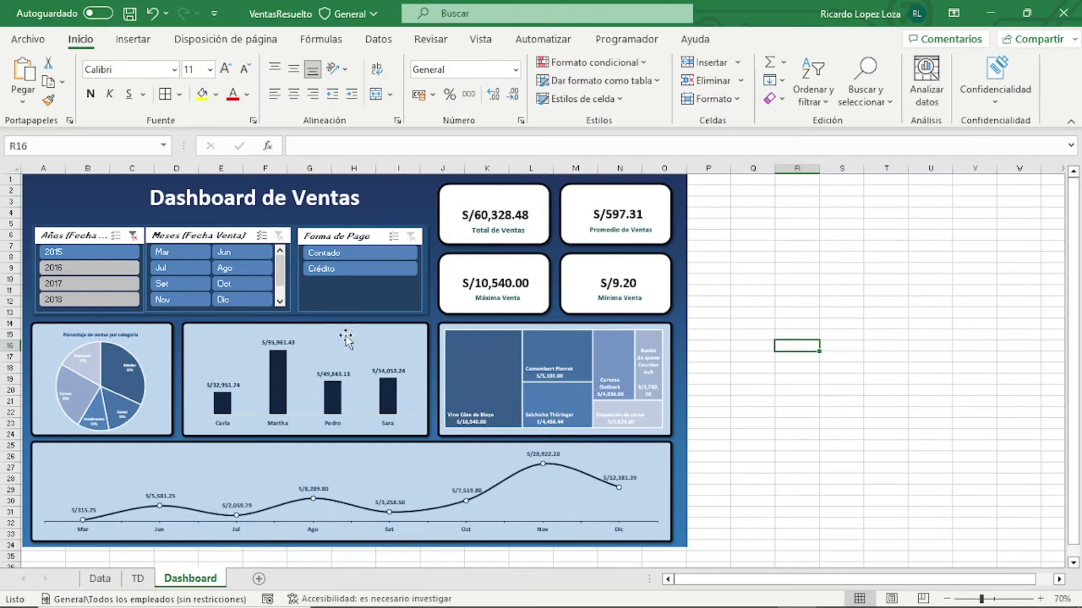
Insert a text box reading "Total de ventas por Clientes" beside the dashboard
{"action": "left_click", "coordinate": [133, 40]}
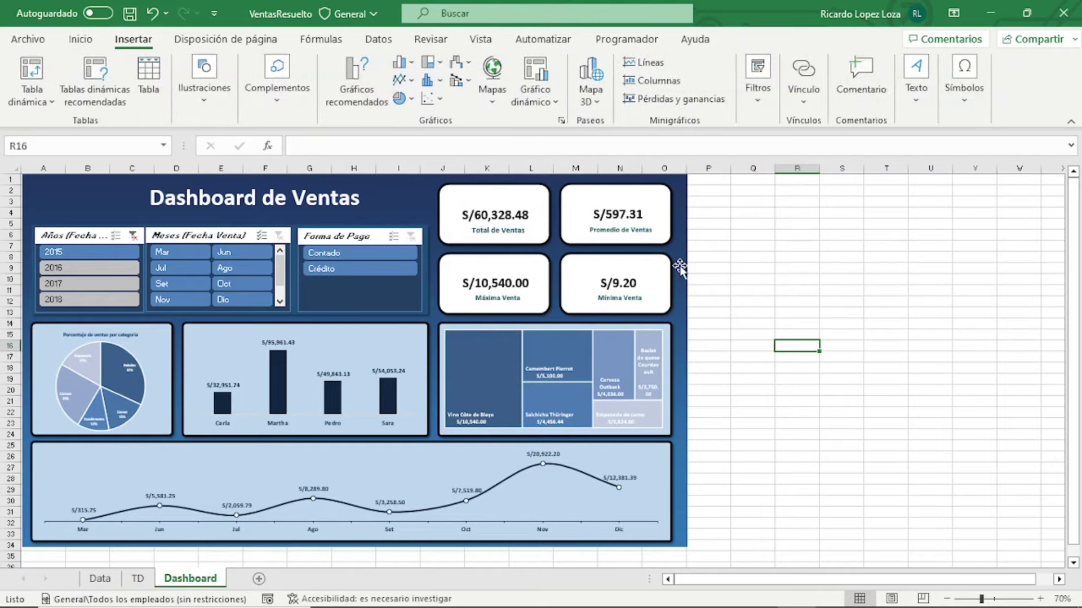
{"action": "left_click", "coordinate": [917, 107]}
{"action": "left_click", "coordinate": [899, 152]}
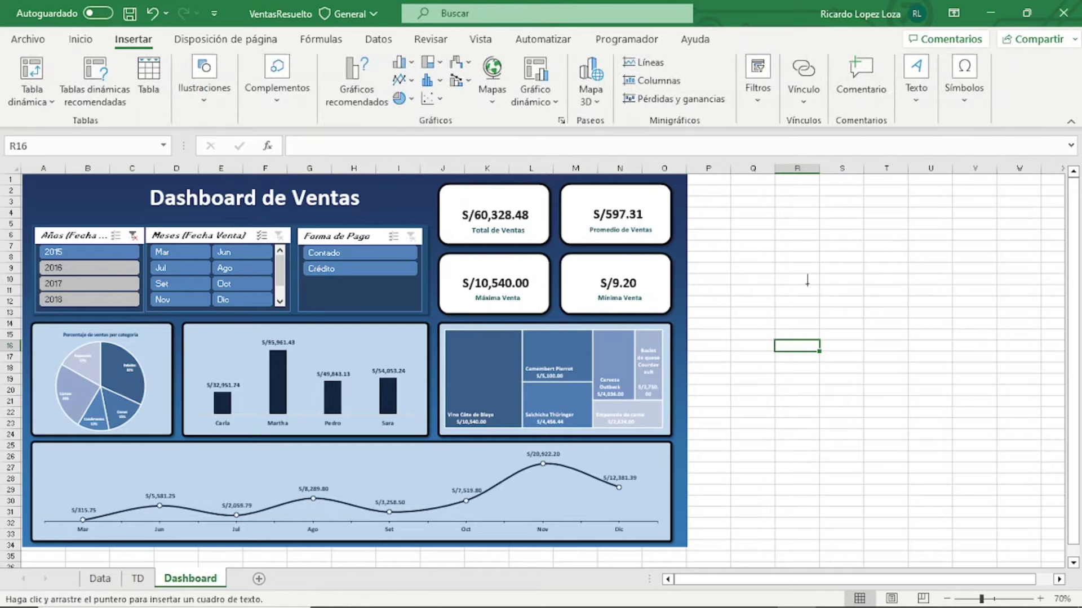
{"action": "left_click_drag", "start_coordinate": [771, 240], "coordinate": [937, 271]}
{"action": "type", "text": "Total de ventas por Clientes"}
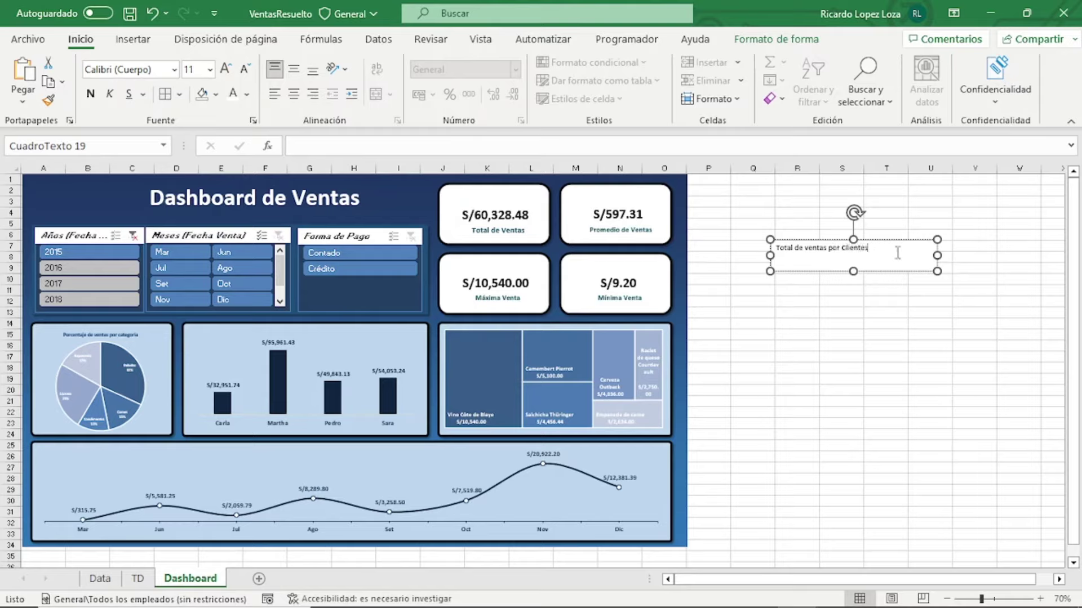
{"action": "key", "text": "Escape"}
Format the title centred, middle-aligned, bold, dark blue, size 12
{"action": "left_click", "coordinate": [297, 92]}
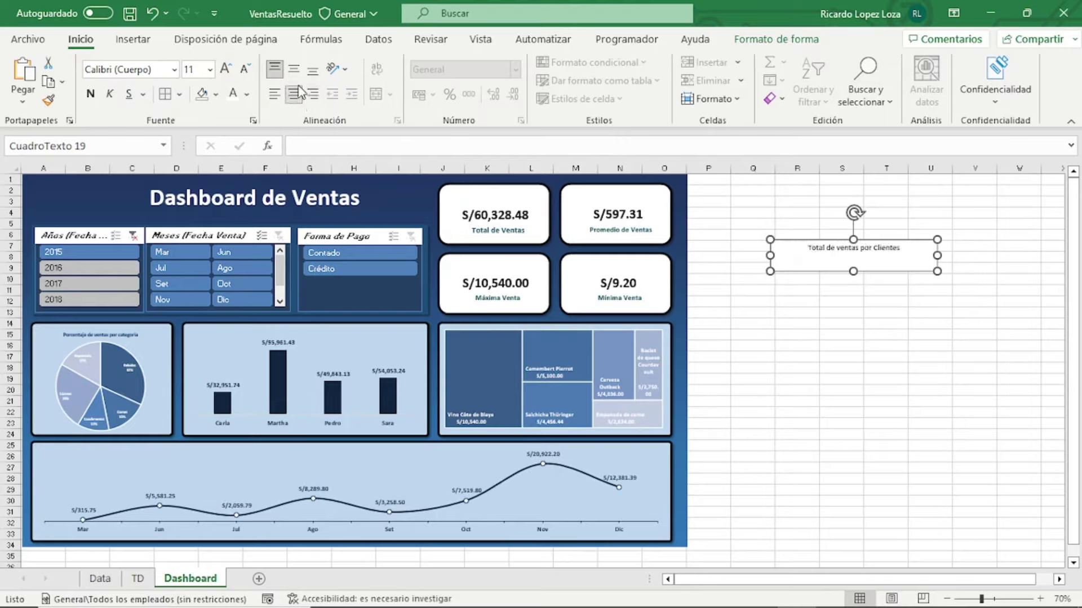
{"action": "left_click", "coordinate": [293, 69]}
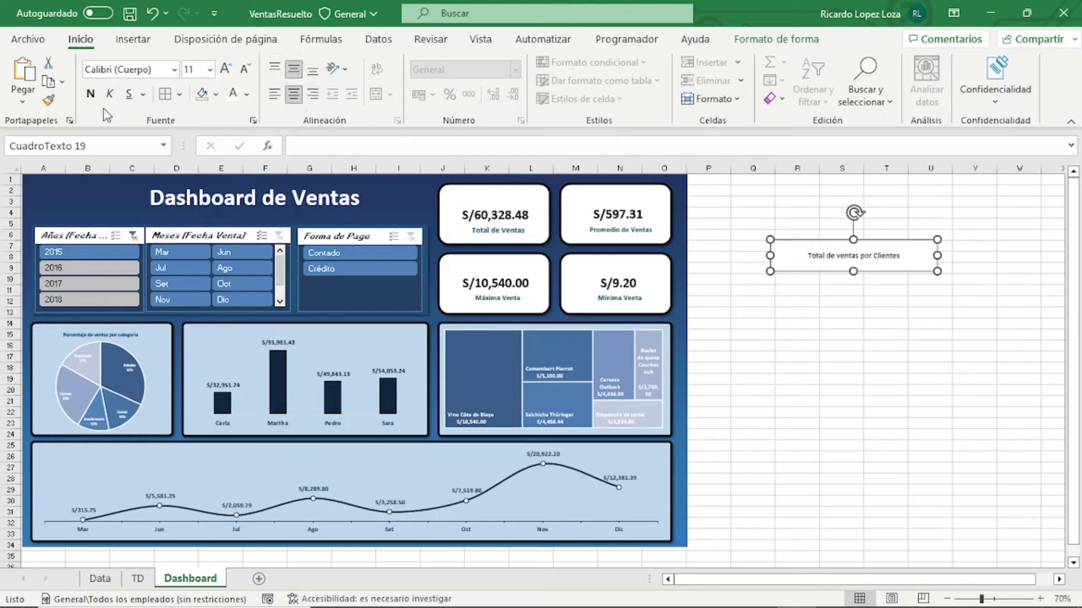
{"action": "left_click", "coordinate": [90, 93]}
{"action": "left_click", "coordinate": [248, 95]}
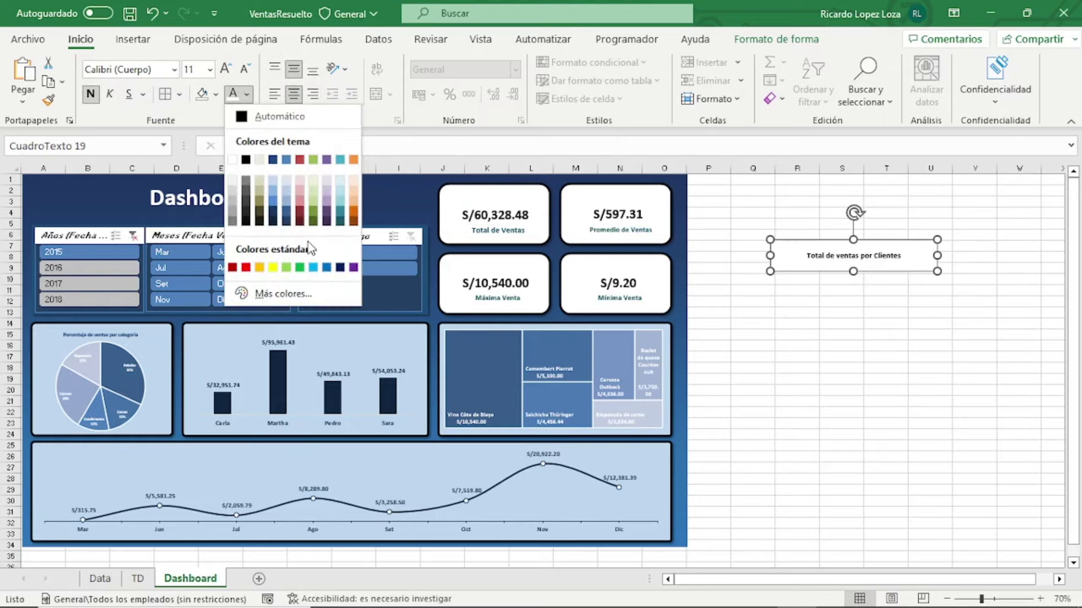
{"action": "left_click", "coordinate": [284, 223]}
{"action": "left_click", "coordinate": [226, 69]}
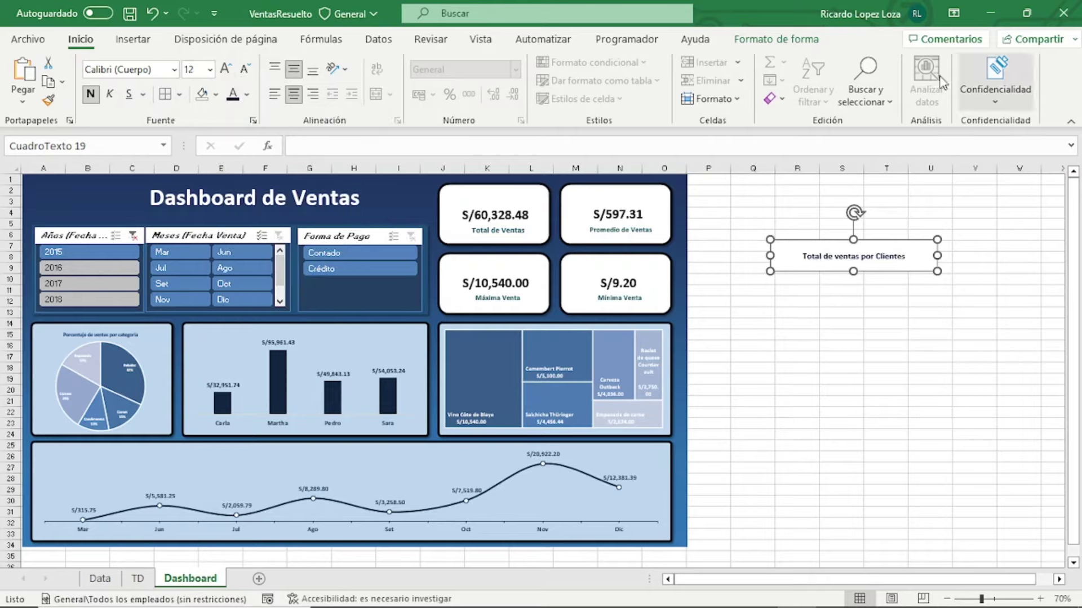
Remove the text box's fill and outline and position it atop the customer bar chart
{"action": "left_click", "coordinate": [758, 40]}
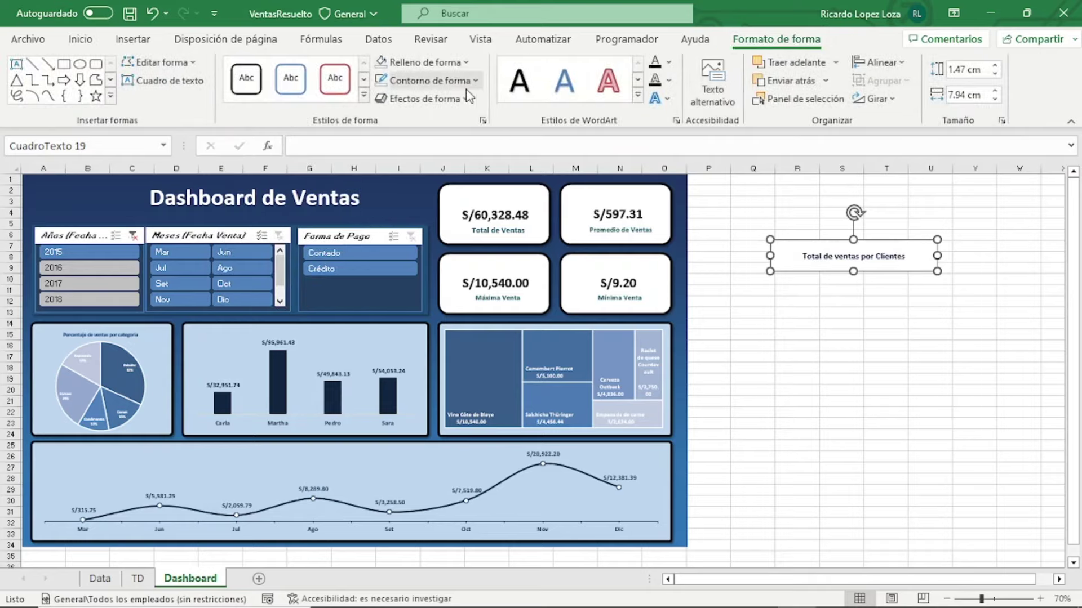
{"action": "left_click", "coordinate": [429, 62]}
{"action": "left_click", "coordinate": [452, 263]}
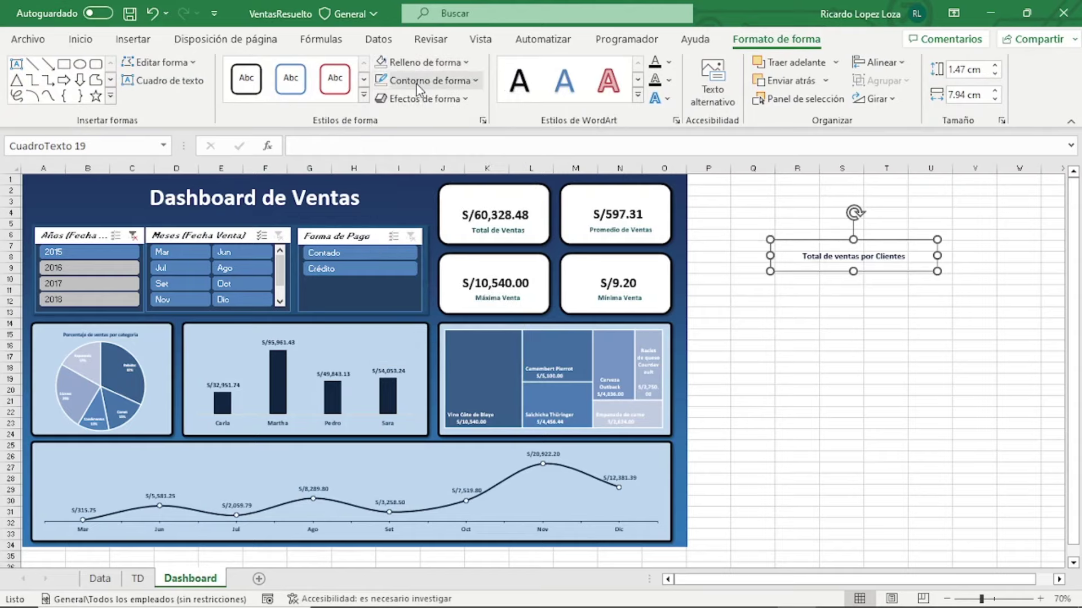
{"action": "left_click", "coordinate": [428, 80]}
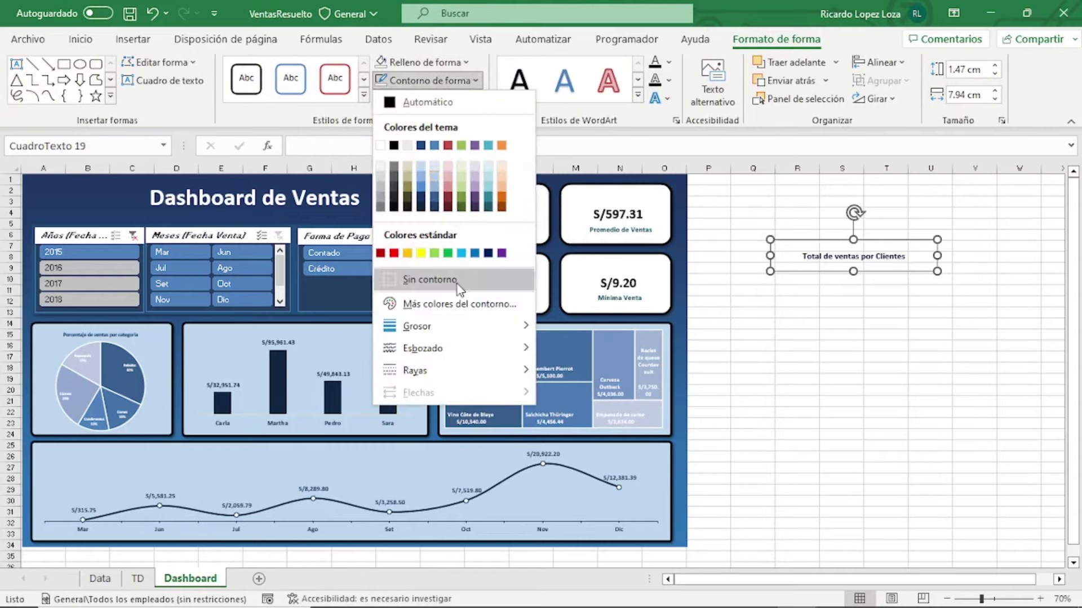
{"action": "left_click", "coordinate": [461, 279]}
{"action": "left_click_drag", "start_coordinate": [800, 239], "coordinate": [310, 319]}
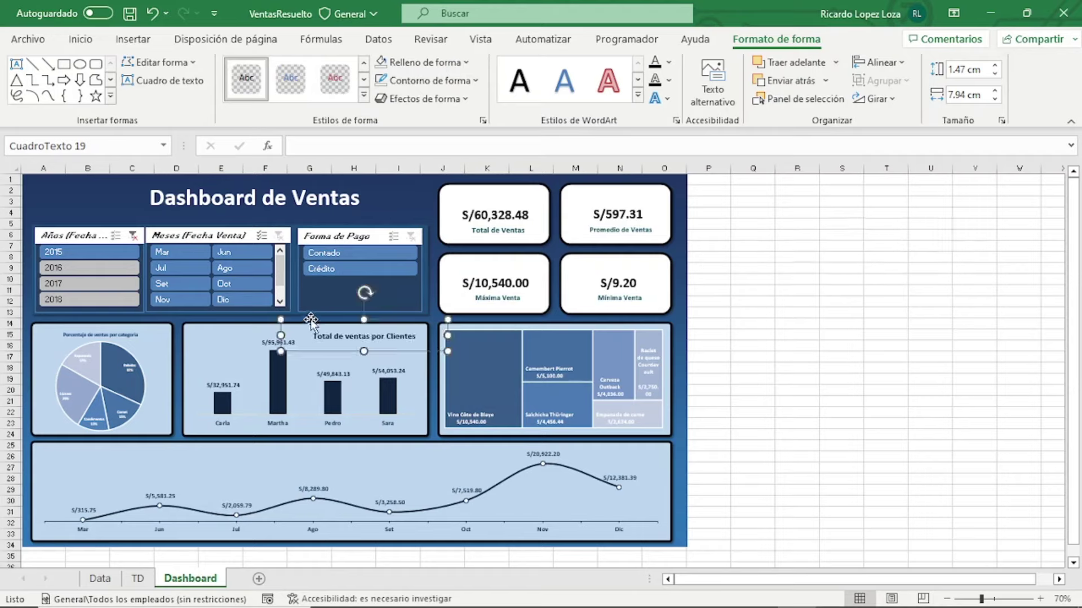
{"action": "left_click_drag", "start_coordinate": [280, 335], "coordinate": [304, 335]}
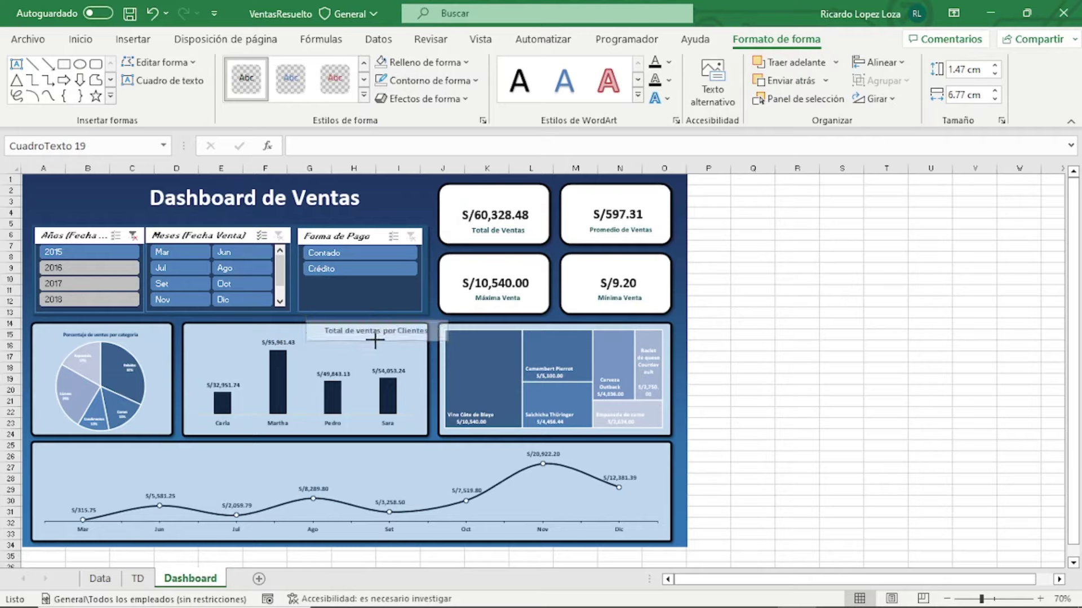
{"action": "left_click_drag", "start_coordinate": [377, 351], "coordinate": [626, 343]}
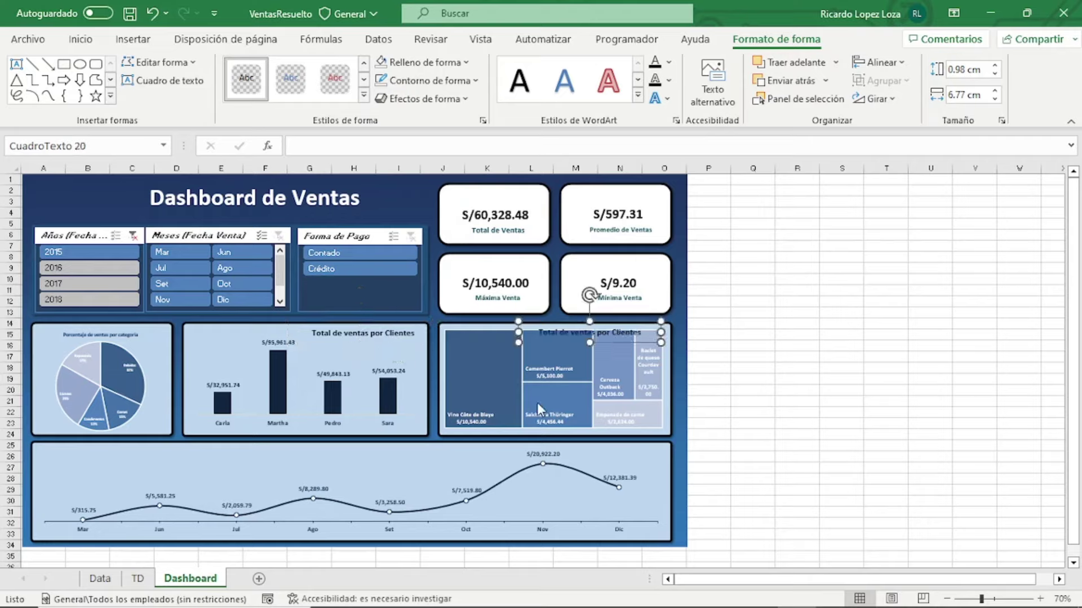
Duplicate the title onto the line chart and change it to "Total de ventas por meses"
{"action": "key", "text": "ctrl+d"}
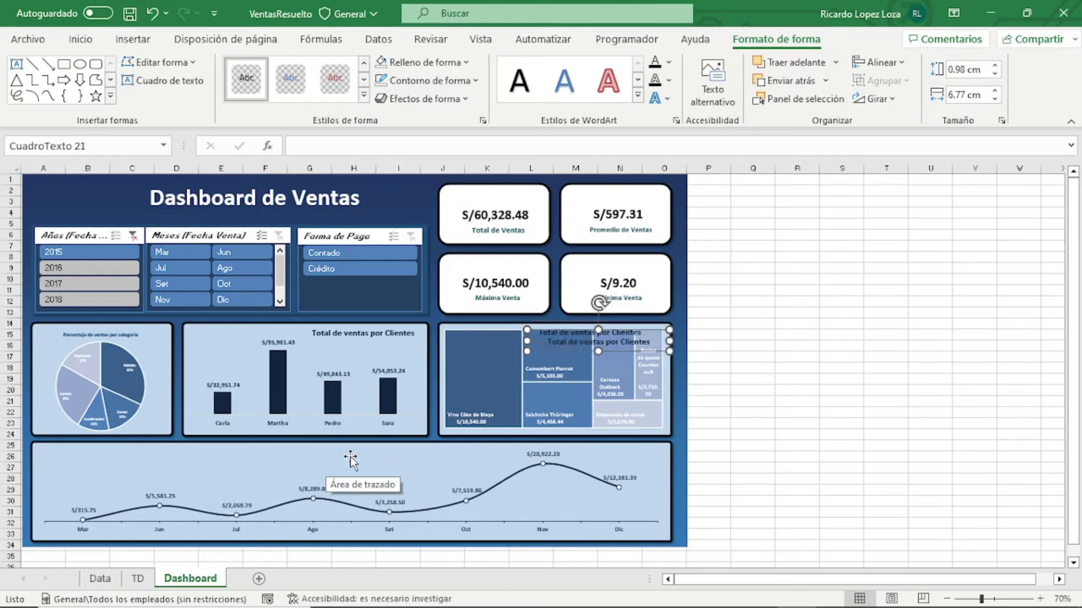
{"action": "left_click_drag", "start_coordinate": [568, 350], "coordinate": [67, 466]}
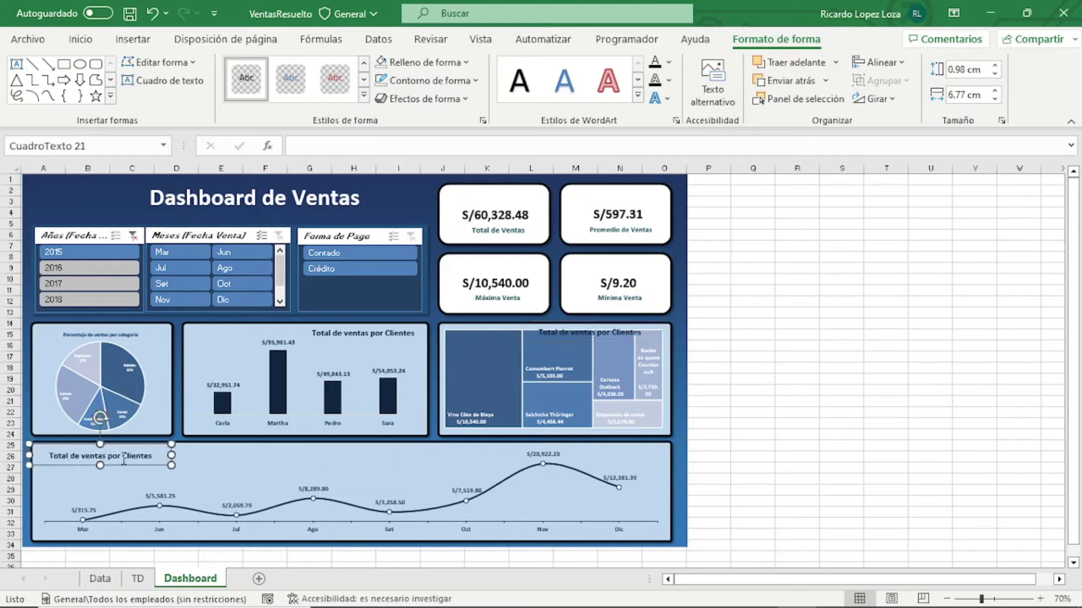
{"action": "left_click", "coordinate": [123, 457]}
{"action": "left_click_drag", "start_coordinate": [123, 456], "coordinate": [155, 456]}
{"action": "type", "text": "meses"}
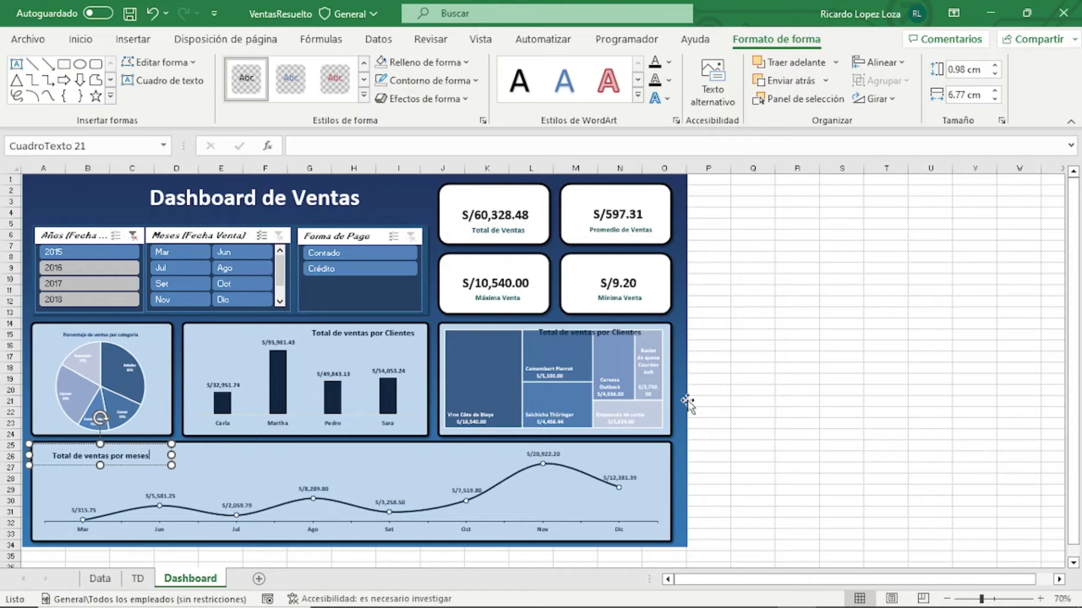
Retitle the treemap copy "Los 6 mejores productos" and shift it slightly right
{"action": "left_click", "coordinate": [638, 333]}
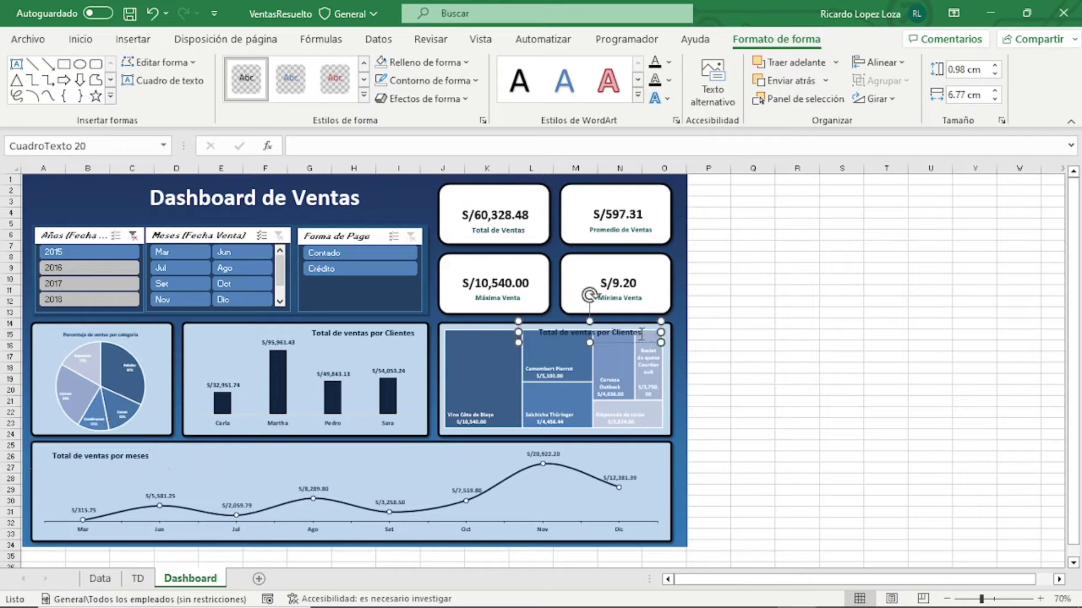
{"action": "left_click_drag", "start_coordinate": [641, 333], "coordinate": [536, 334]}
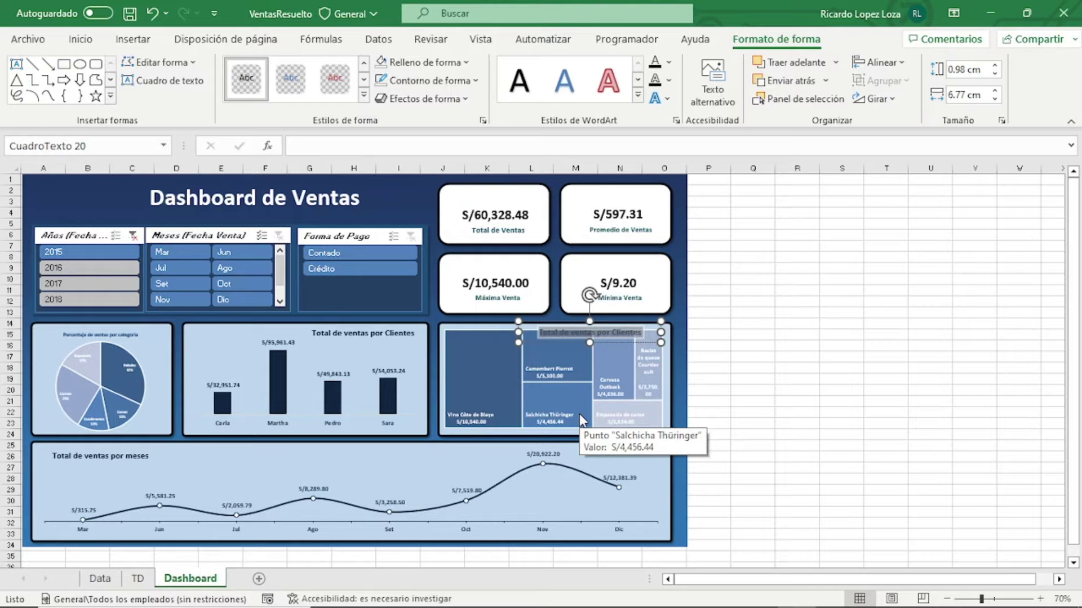
{"action": "key", "text": "BackSpace"}
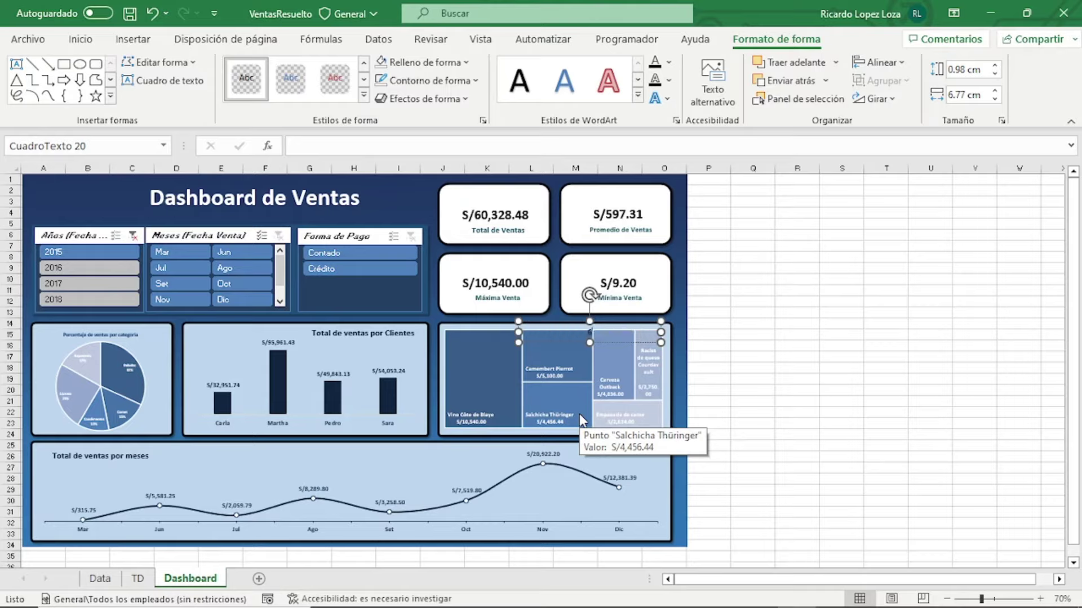
{"action": "type", "text": "Toe"}
{"action": "type", "text": "jo"}
{"action": "type", "text": "res p"}
{"action": "key", "text": "BackSpace"}
{"action": "key", "text": "BackSpace"}
{"action": "key", "text": "BackSpace"}
{"action": "key", "text": "BackSpace"}
{"action": "type", "text": "L"}
{"action": "type", "text": "os 6 mej"}
{"action": "type", "text": "ores produ"}
{"action": "type", "text": "ctos"}
{"action": "left_click", "coordinate": [747, 411]}
{"action": "left_click", "coordinate": [503, 345]}
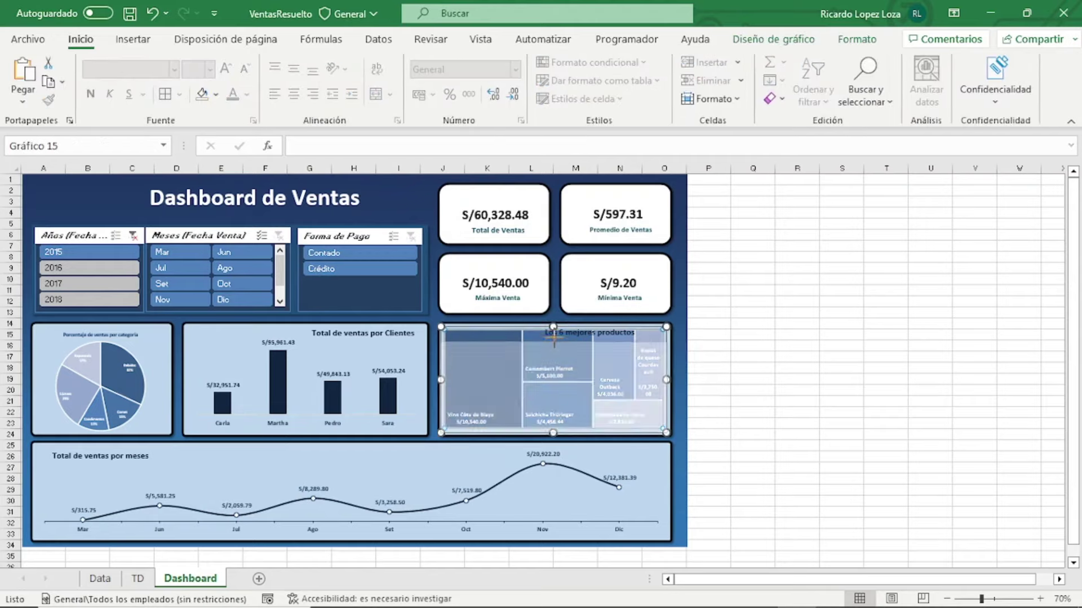
{"action": "left_click", "coordinate": [605, 336]}
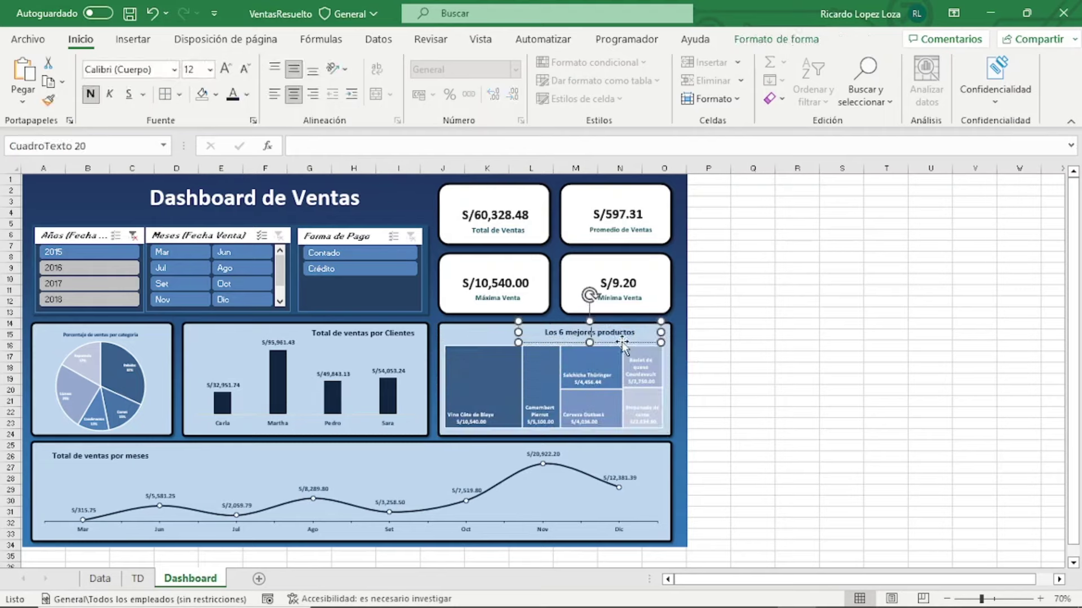
{"action": "left_click_drag", "start_coordinate": [624, 343], "coordinate": [644, 342]}
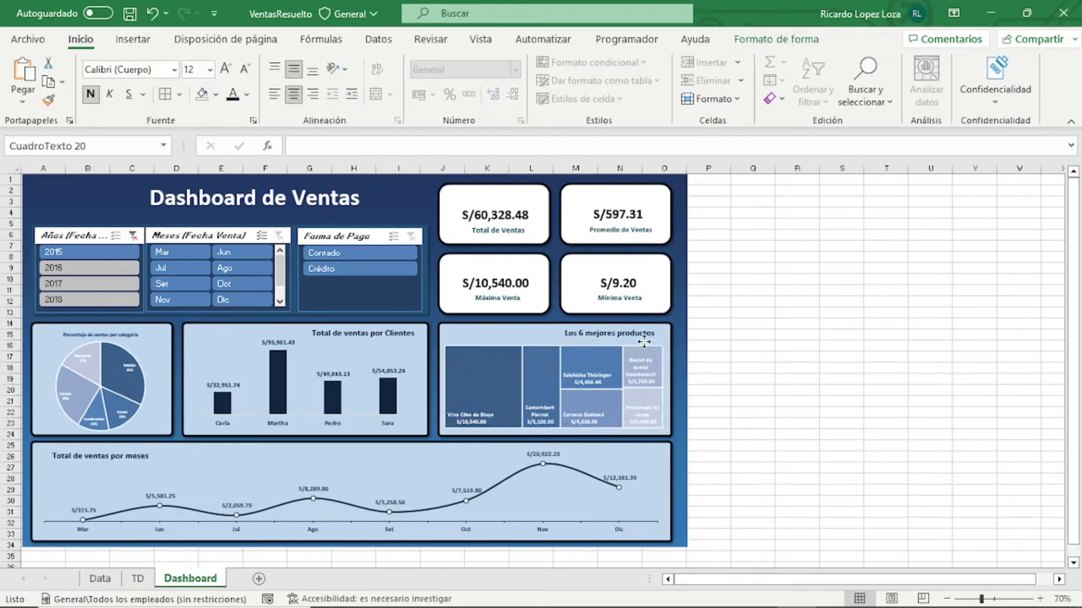
{"action": "left_click", "coordinate": [759, 390]}
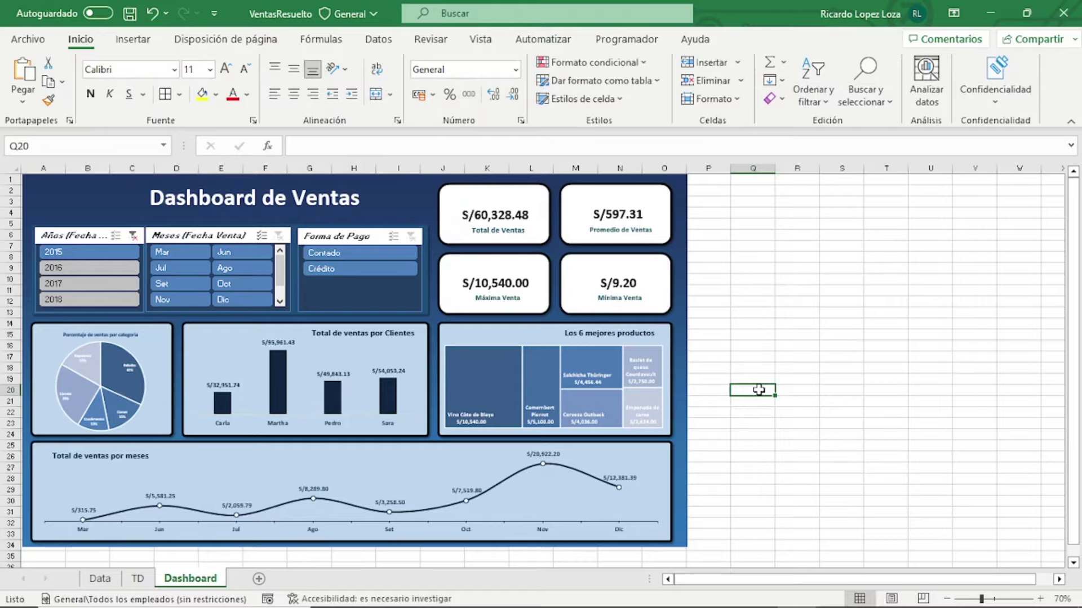
Review the pivot tables on the TD sheet, then return to the Dashboard sheet
{"action": "left_click", "coordinate": [832, 313]}
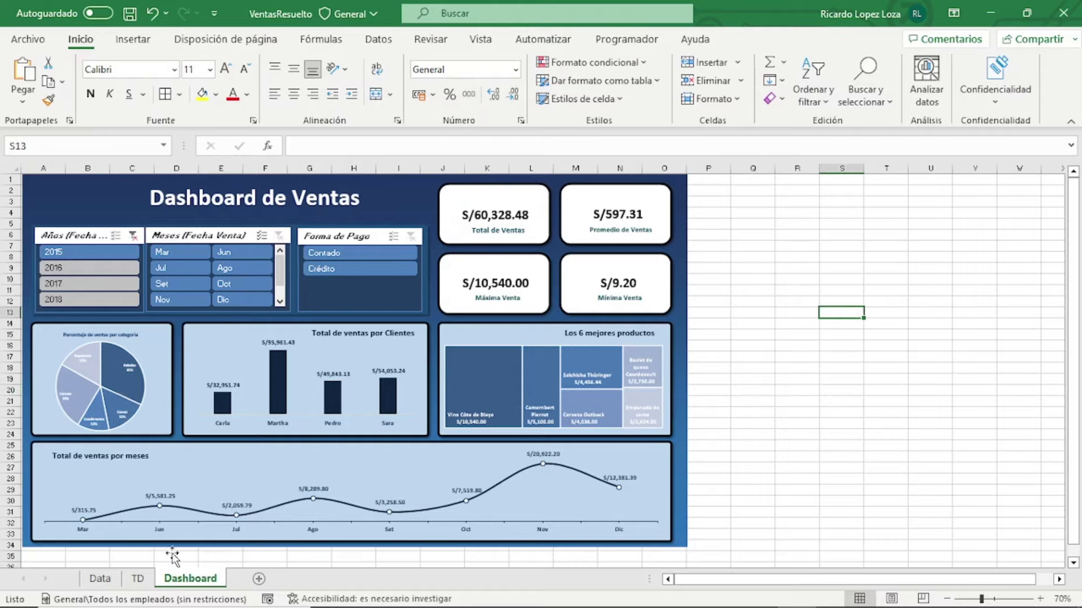
{"action": "left_click", "coordinate": [137, 578]}
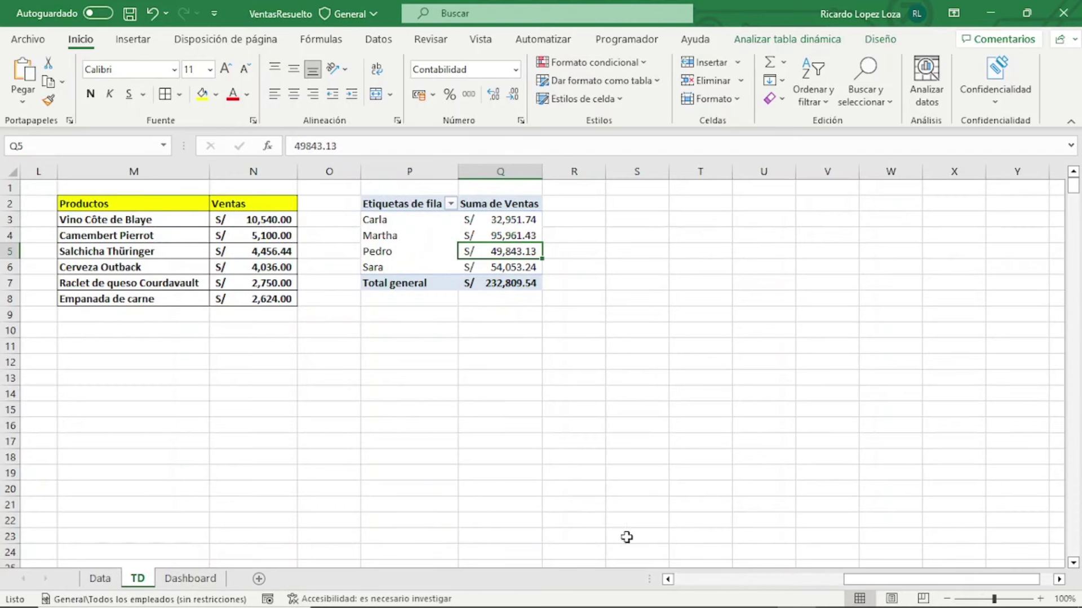
{"action": "mouse_move", "coordinate": [884, 580]}
{"action": "left_mouse_down"}
{"action": "mouse_move", "coordinate": [750, 565]}
{"action": "mouse_move", "coordinate": [633, 535]}
{"action": "mouse_move", "coordinate": [559, 462]}
{"action": "left_mouse_up"}
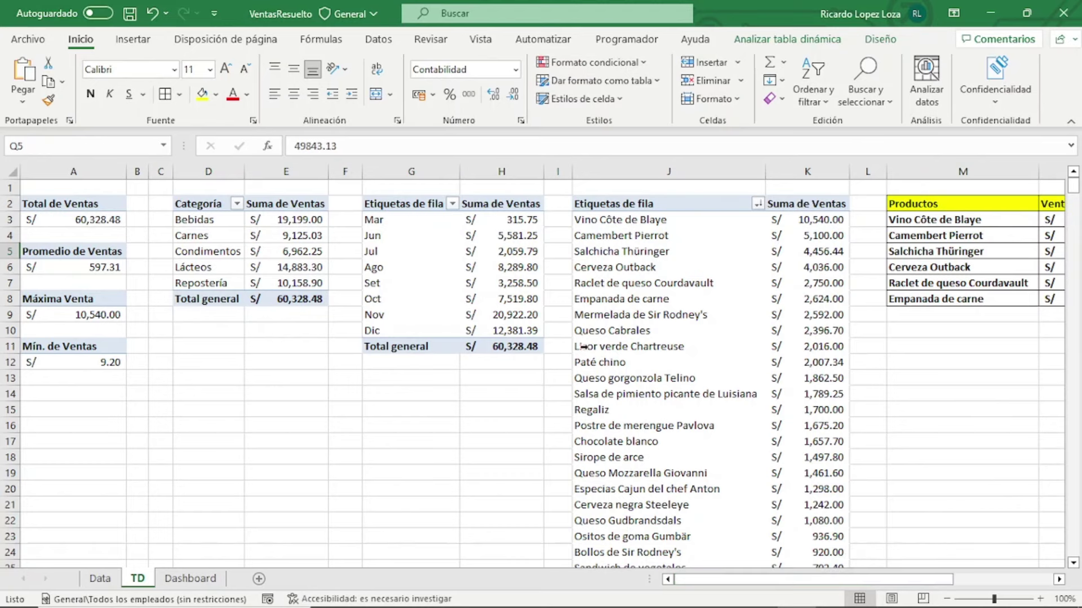
{"action": "left_click", "coordinate": [186, 580]}
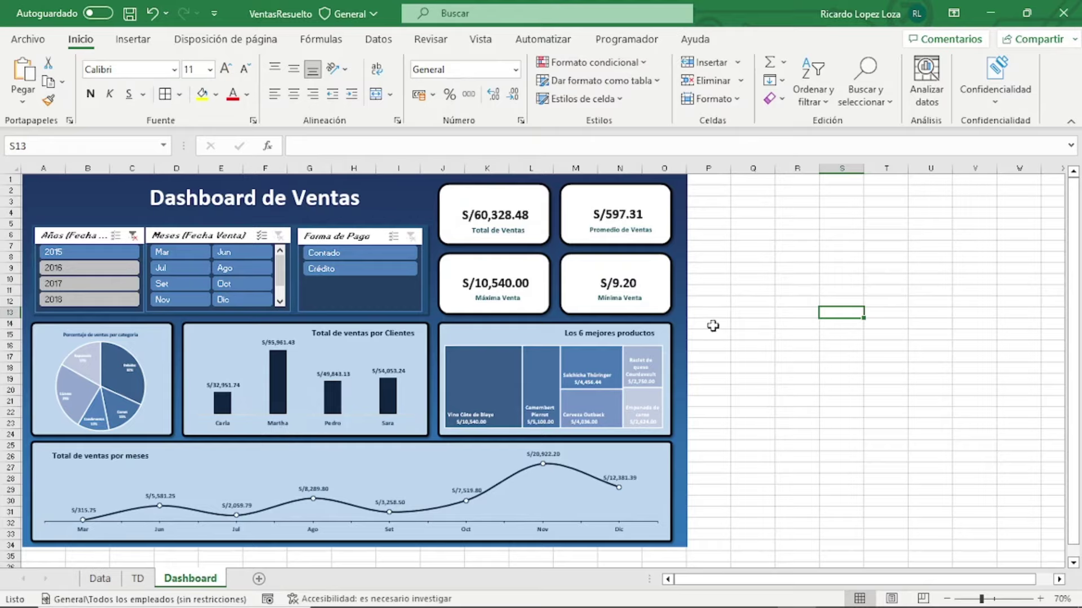
{"action": "left_click", "coordinate": [761, 324]}
{"action": "left_click", "coordinate": [802, 424]}
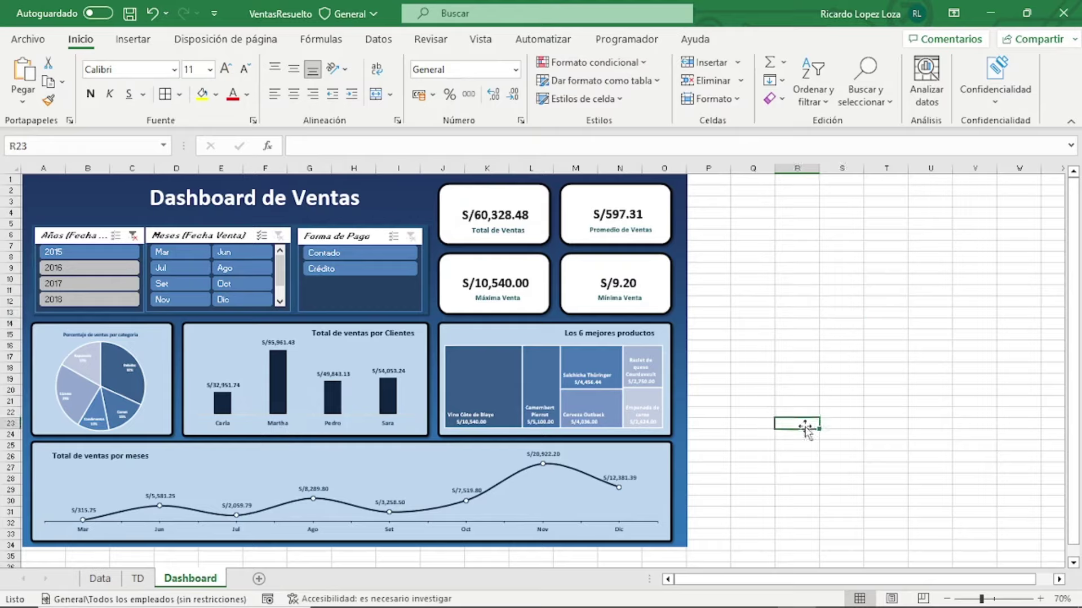
Group the Data and TD sheets and hide them
{"action": "left_click", "coordinate": [107, 580]}
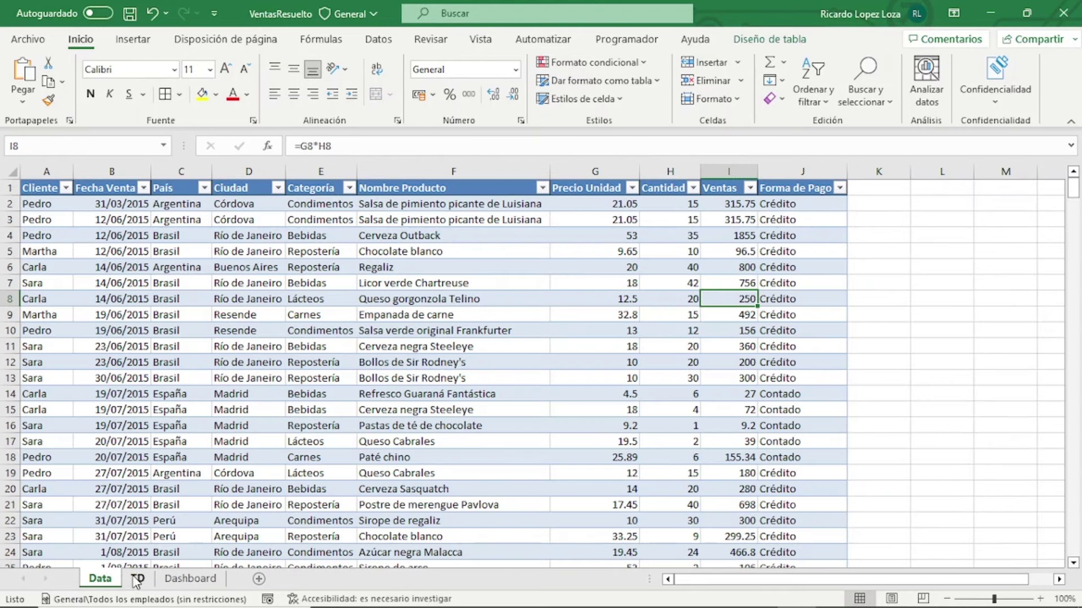
{"action": "left_click", "coordinate": [138, 579], "text": "ctrl"}
{"action": "right_click", "coordinate": [138, 581]}
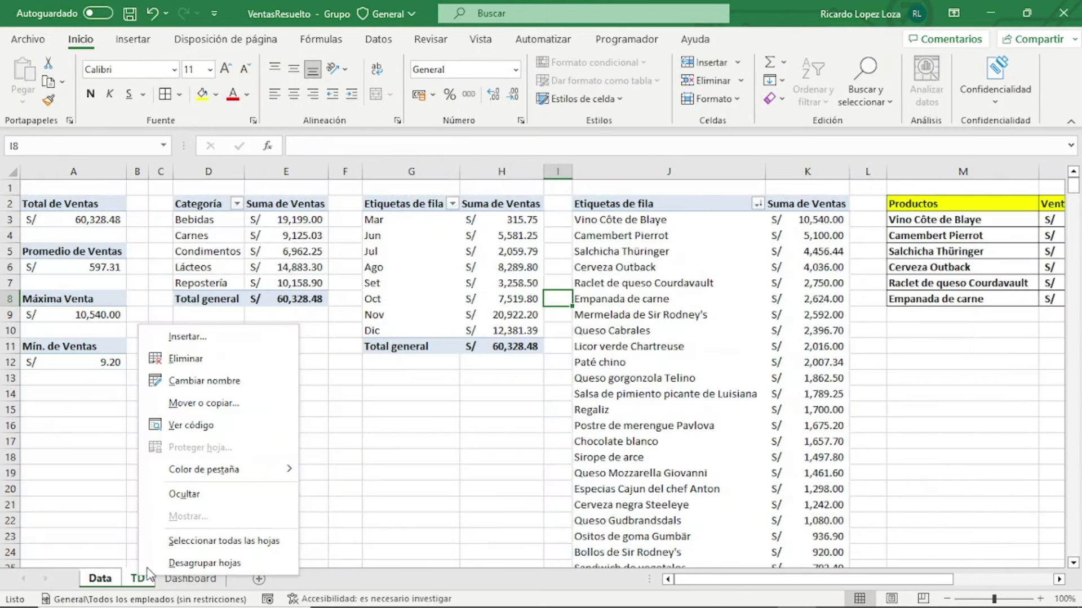
{"action": "left_click", "coordinate": [219, 490]}
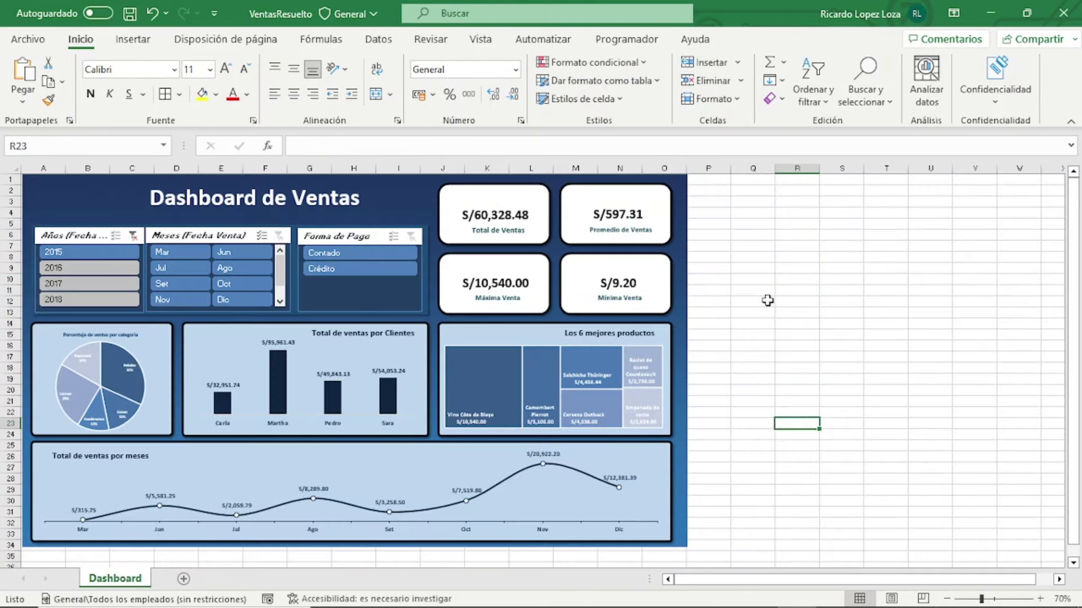
{"action": "left_click", "coordinate": [797, 291]}
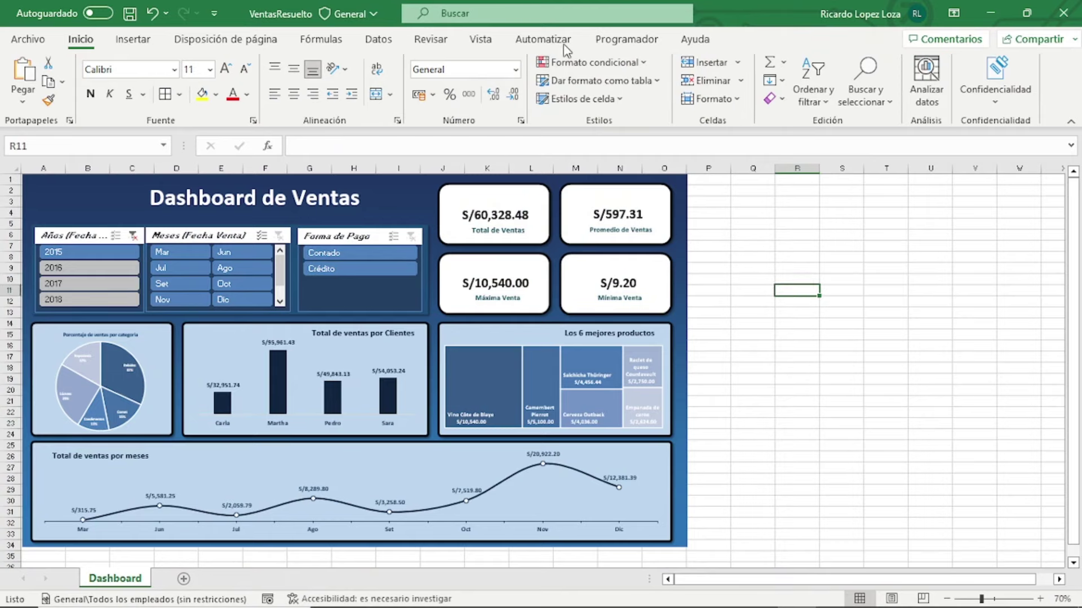
Turn off gridlines, headings and the formula bar, and auto-hide the ribbon
{"action": "left_click", "coordinate": [482, 40]}
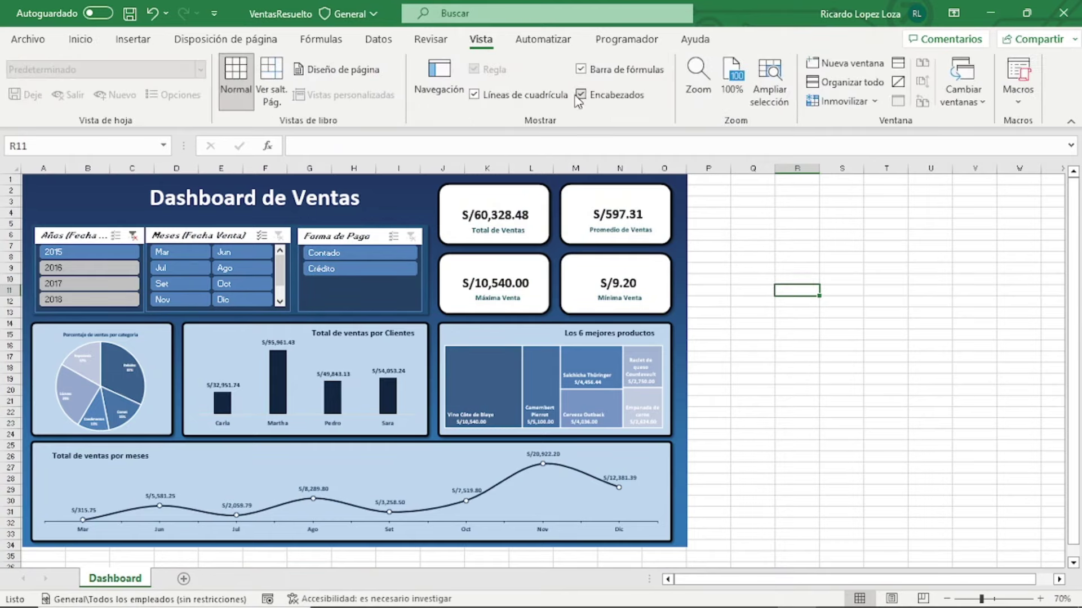
{"action": "left_click", "coordinate": [507, 95]}
{"action": "left_click", "coordinate": [620, 96]}
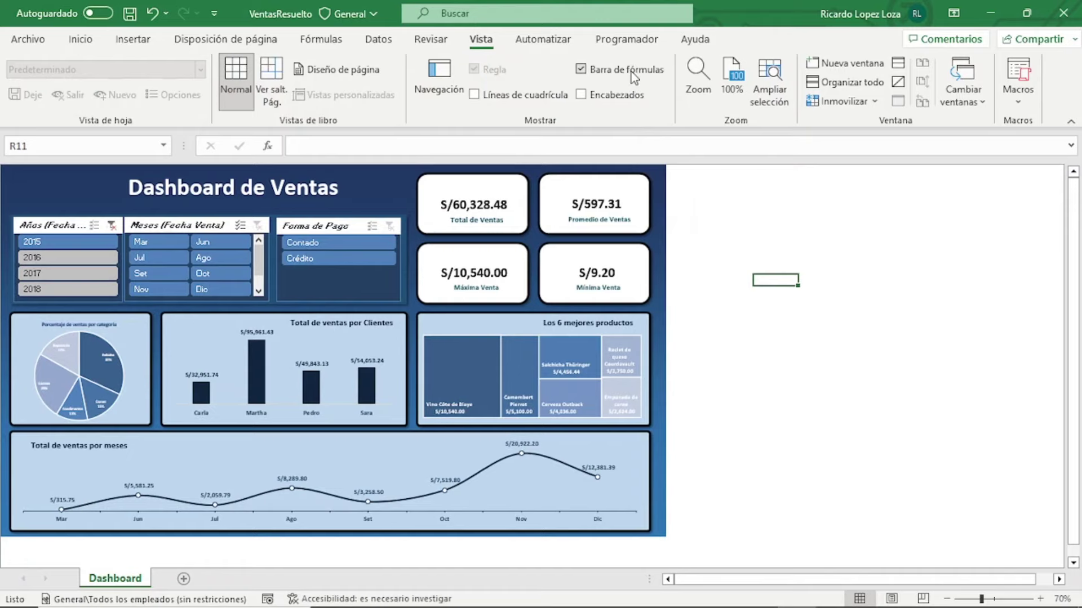
{"action": "left_click", "coordinate": [620, 69]}
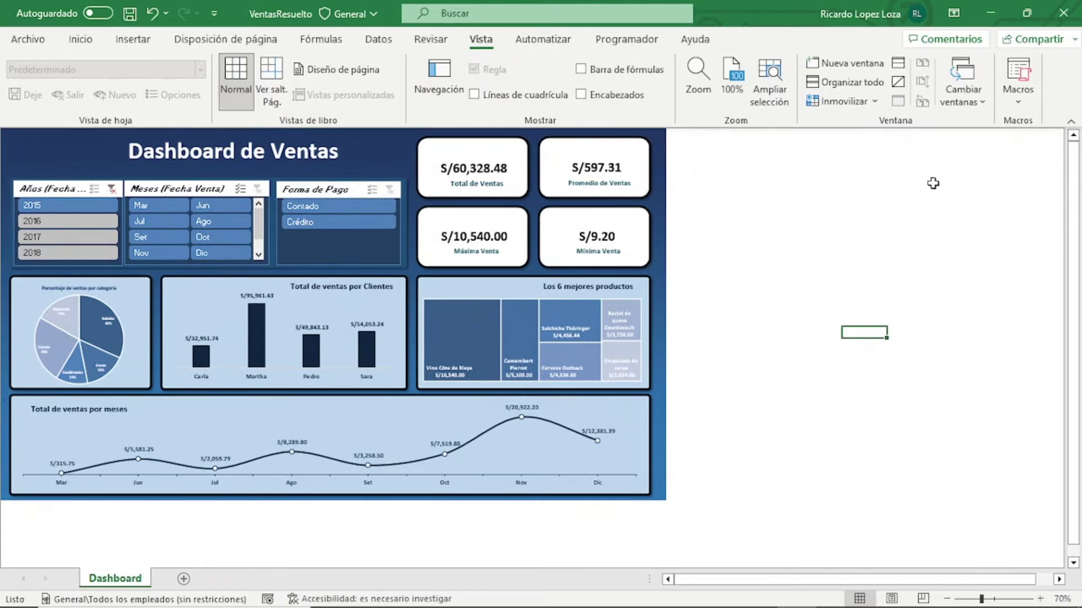
{"action": "left_click", "coordinate": [960, 19]}
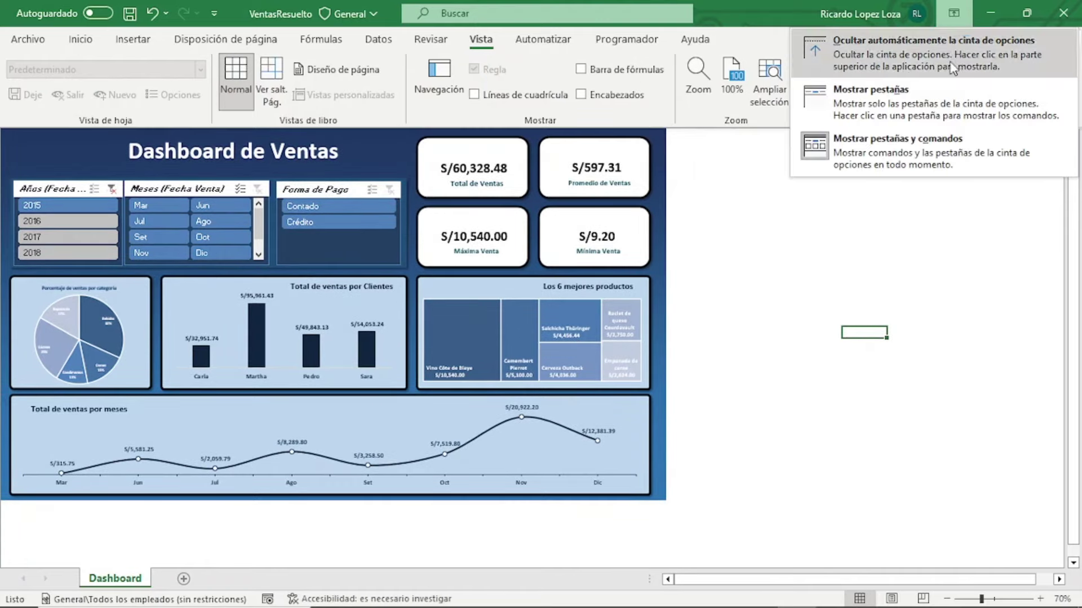
{"action": "left_click", "coordinate": [919, 64]}
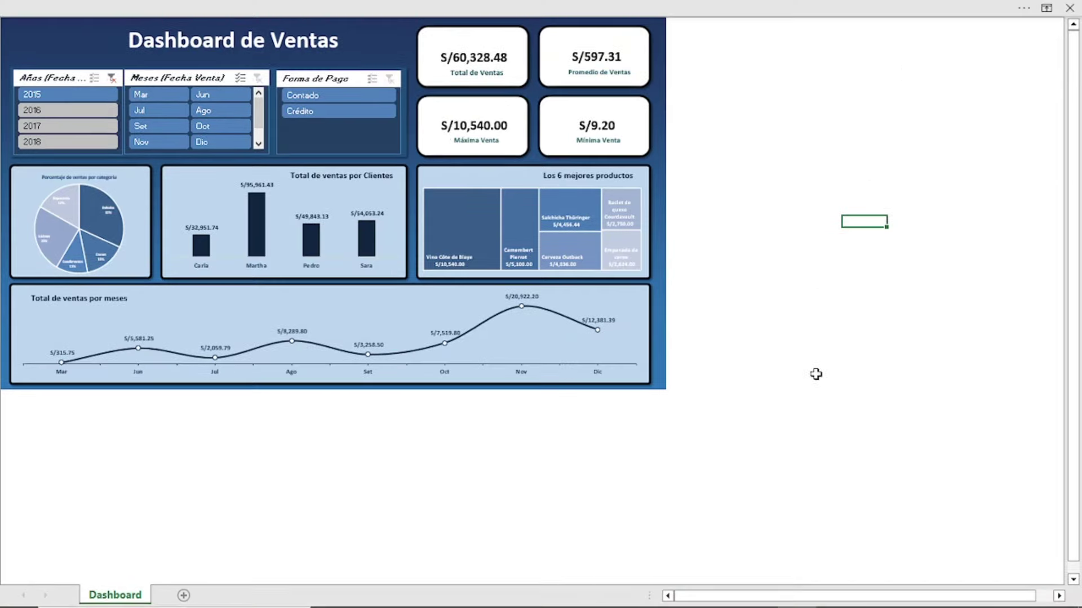
{"action": "scroll", "coordinate": [816, 366], "scroll_direction": "up", "scroll_amount": 2, "text": "ctrl"}
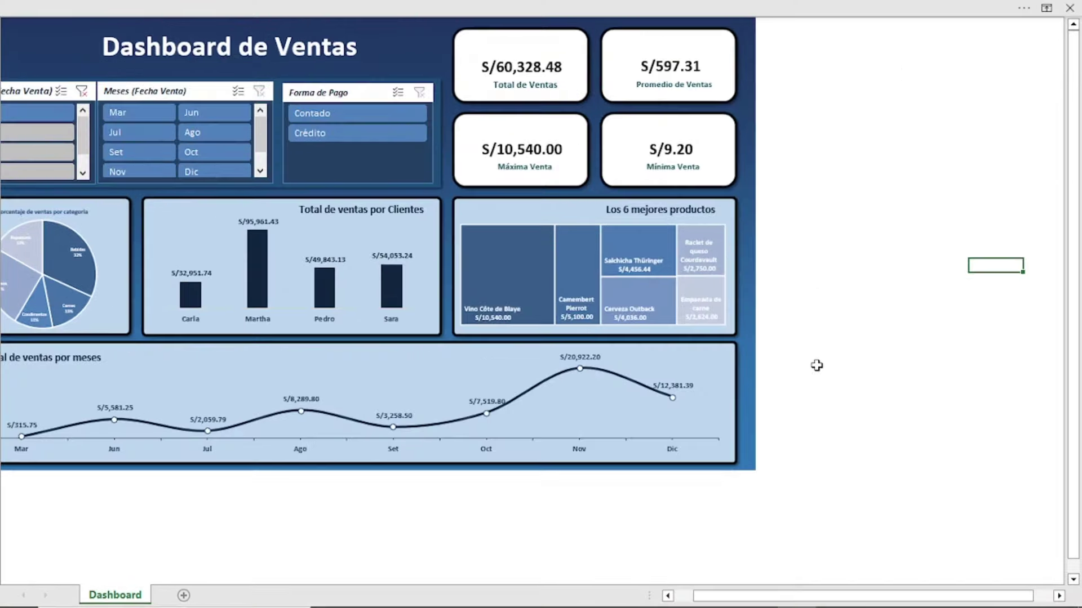
{"action": "scroll", "coordinate": [815, 366], "scroll_direction": "up", "scroll_amount": 1, "text": "ctrl"}
Test the Años slicer by switching between 2016 and 2017
{"action": "left_click_drag", "start_coordinate": [897, 600], "coordinate": [732, 591]}
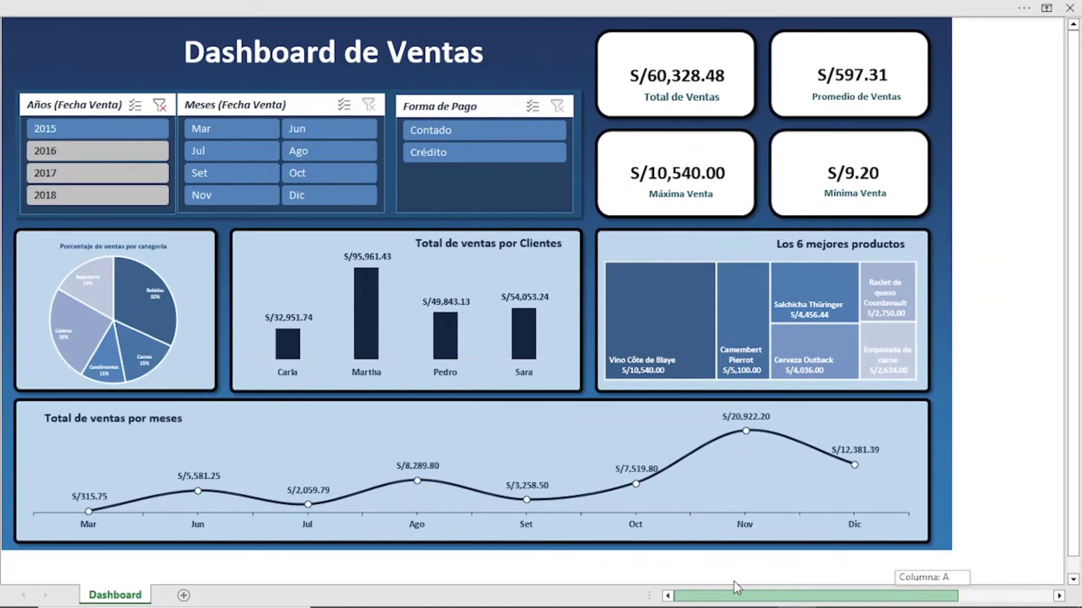
{"action": "left_click", "coordinate": [1036, 156]}
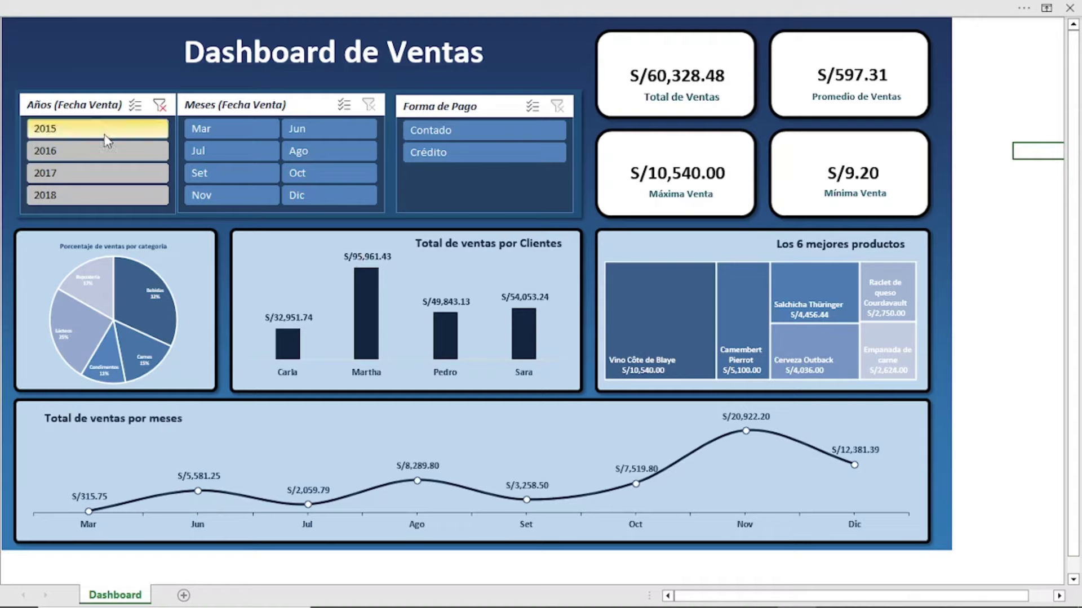
{"action": "left_click", "coordinate": [83, 152]}
{"action": "left_click", "coordinate": [92, 175]}
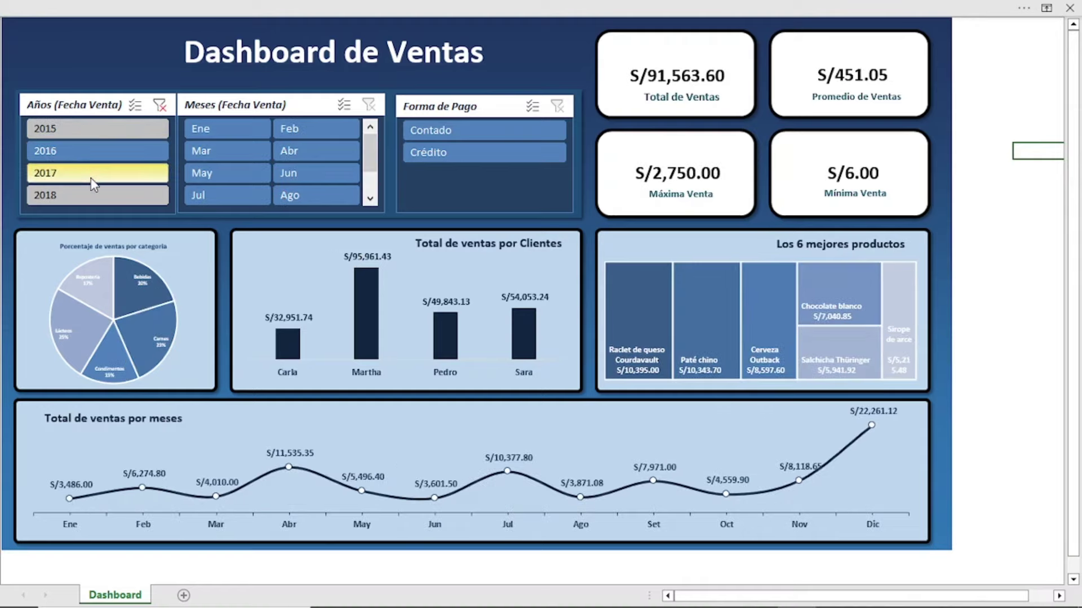
{"action": "left_click", "coordinate": [95, 153]}
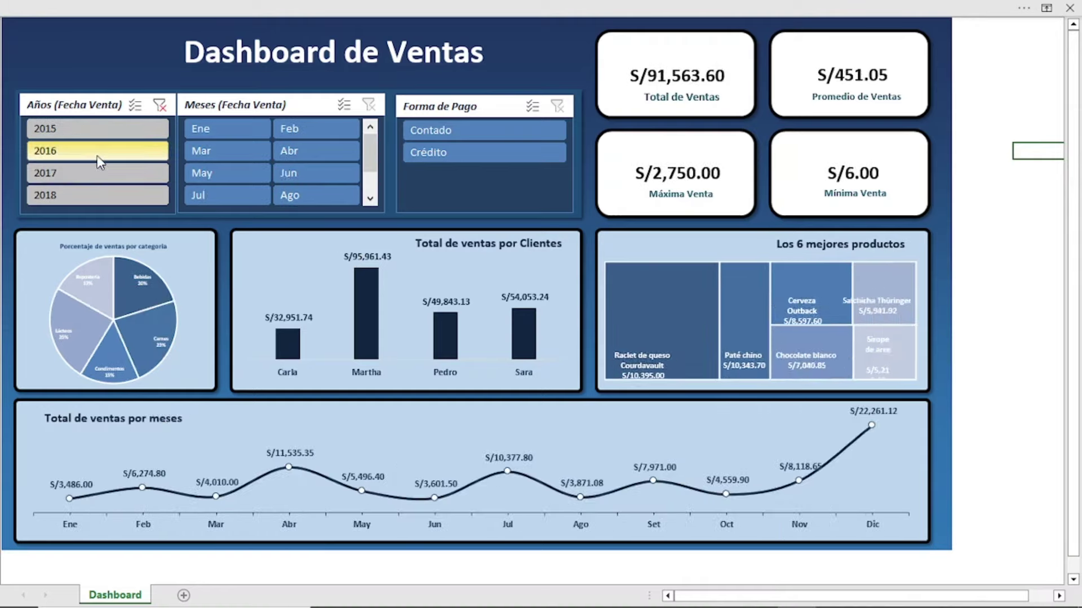
Test the Meses slicer with January, February, April, March and May
{"action": "left_click", "coordinate": [231, 133]}
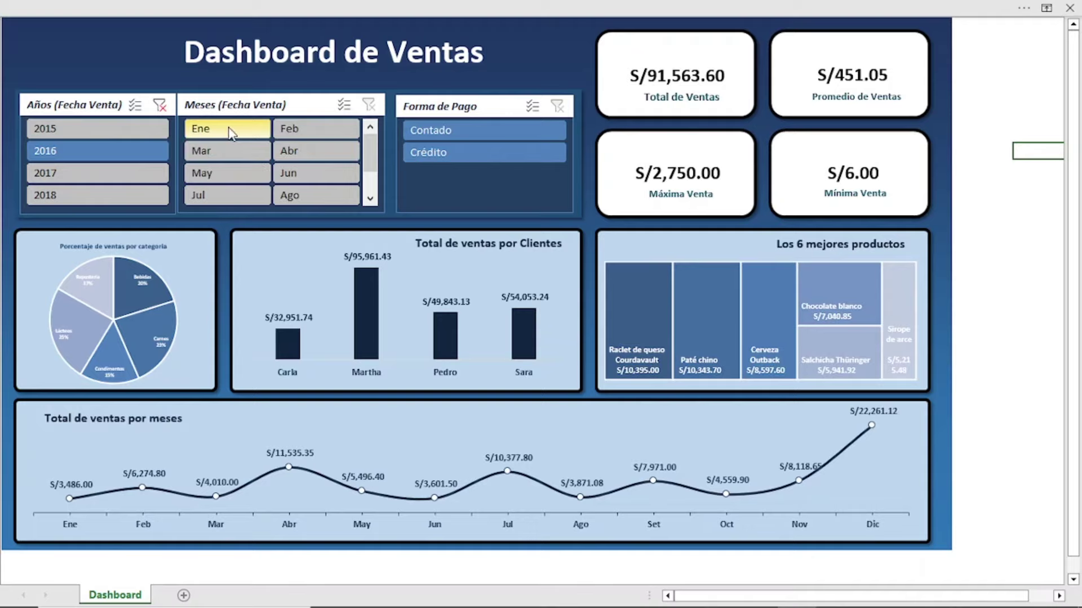
{"action": "left_click", "coordinate": [292, 130]}
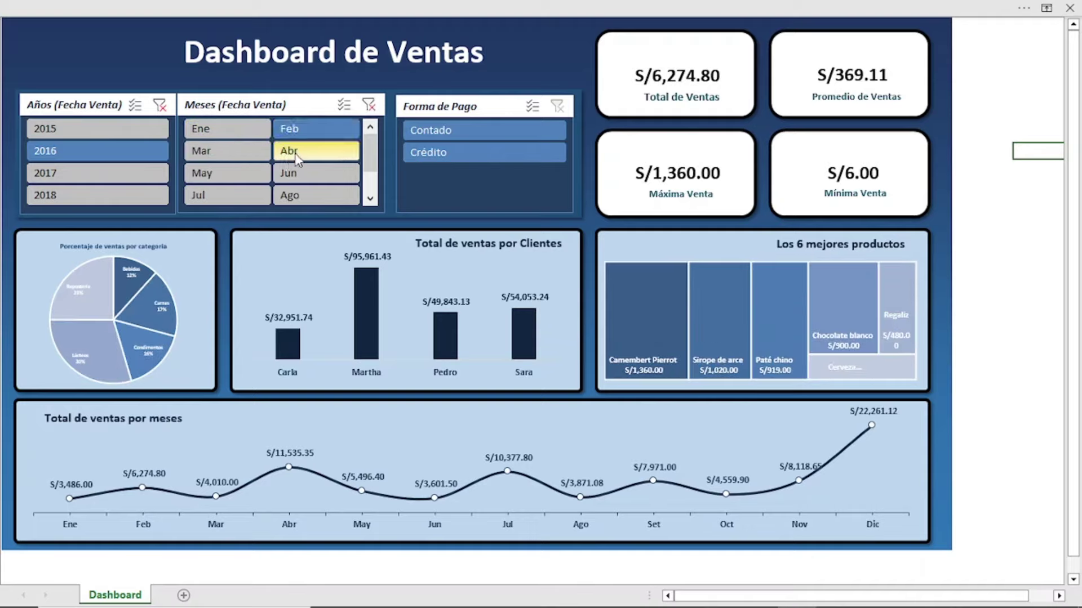
{"action": "left_click", "coordinate": [290, 151]}
{"action": "left_click", "coordinate": [228, 153]}
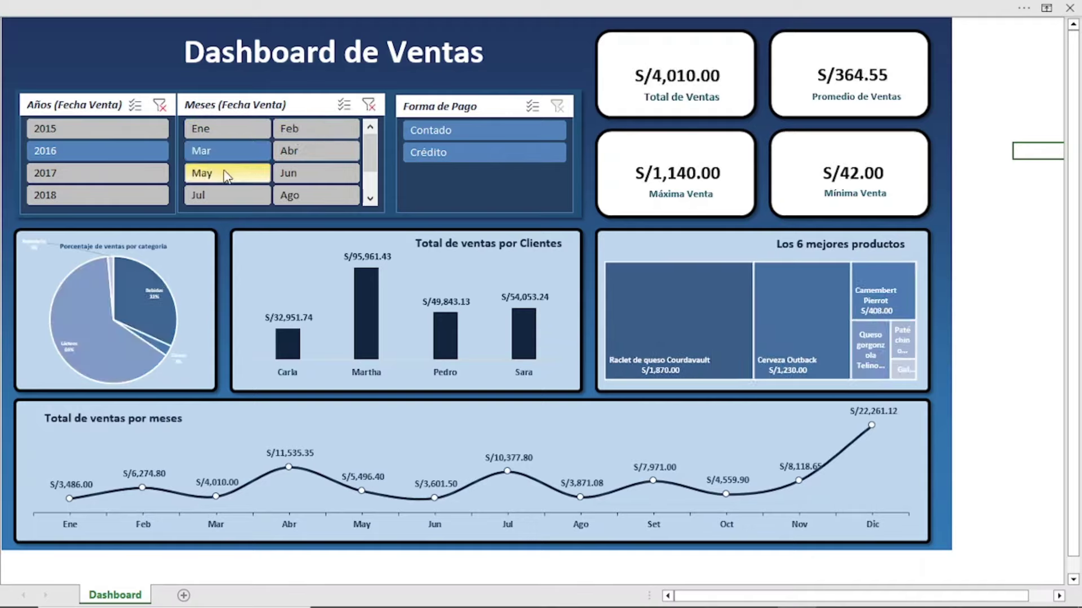
{"action": "left_click", "coordinate": [225, 174]}
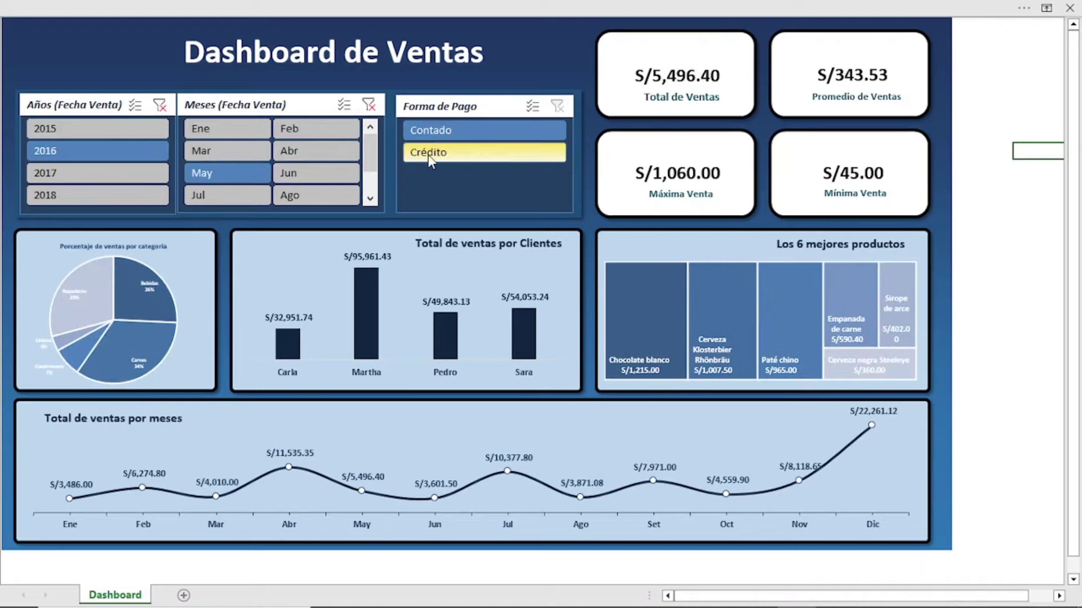
Toggle the payment filter between Contado and Crédito, then clear all three slicer filters
{"action": "left_click", "coordinate": [445, 133]}
{"action": "left_click", "coordinate": [444, 150]}
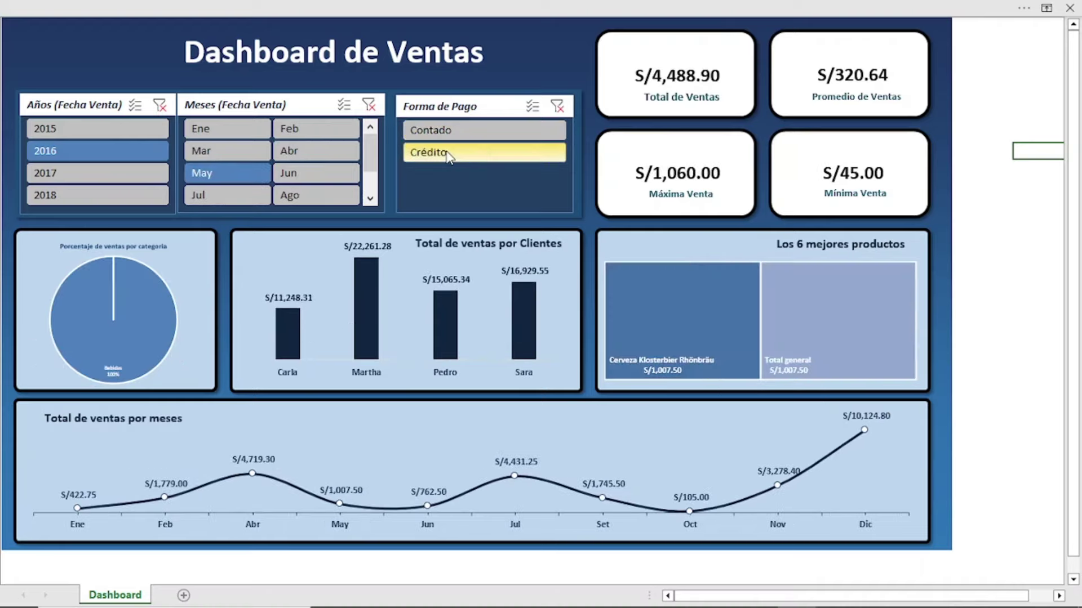
{"action": "left_click", "coordinate": [448, 130]}
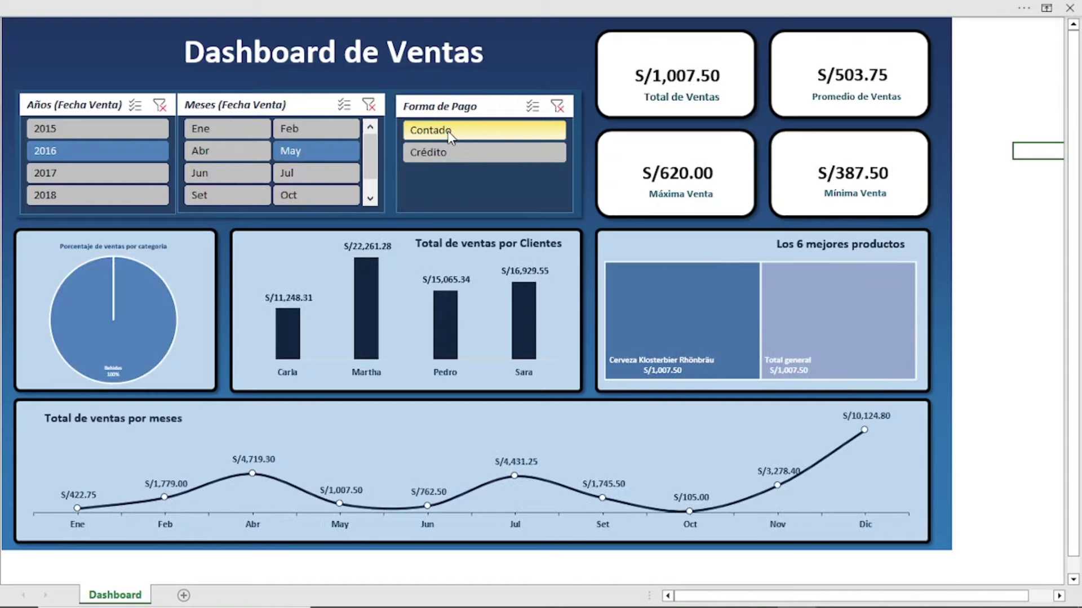
{"action": "left_click", "coordinate": [369, 105]}
{"action": "left_click", "coordinate": [159, 105]}
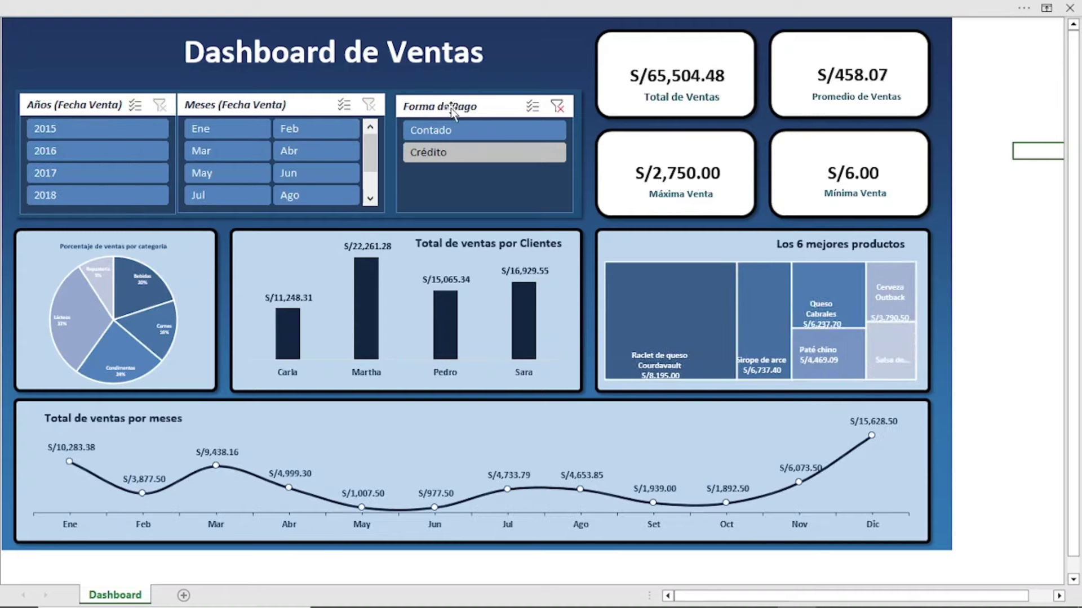
{"action": "left_click", "coordinate": [557, 106]}
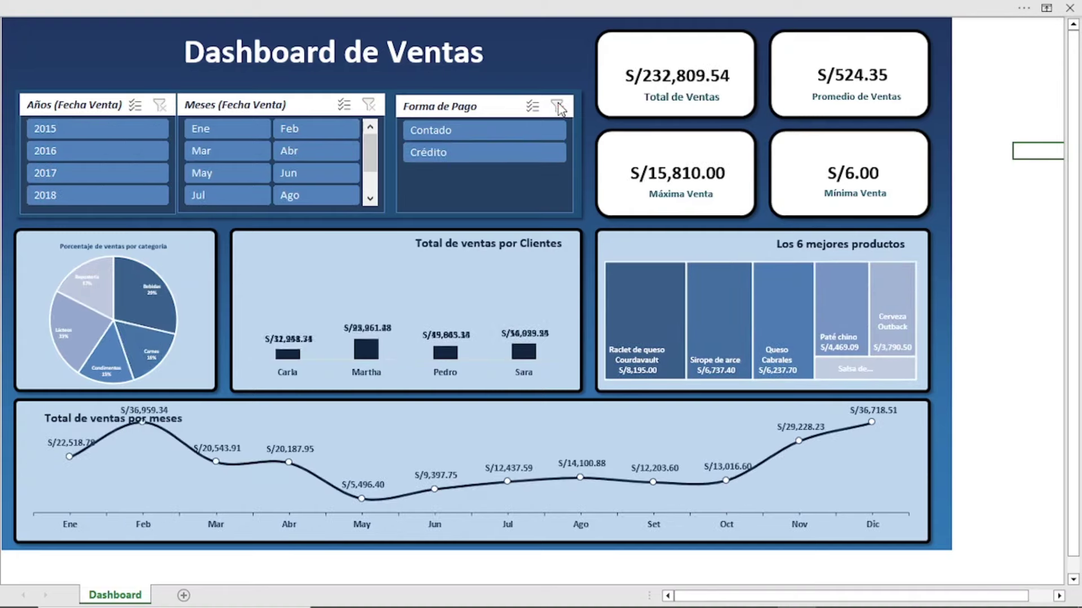
{"action": "left_click", "coordinate": [1035, 212]}
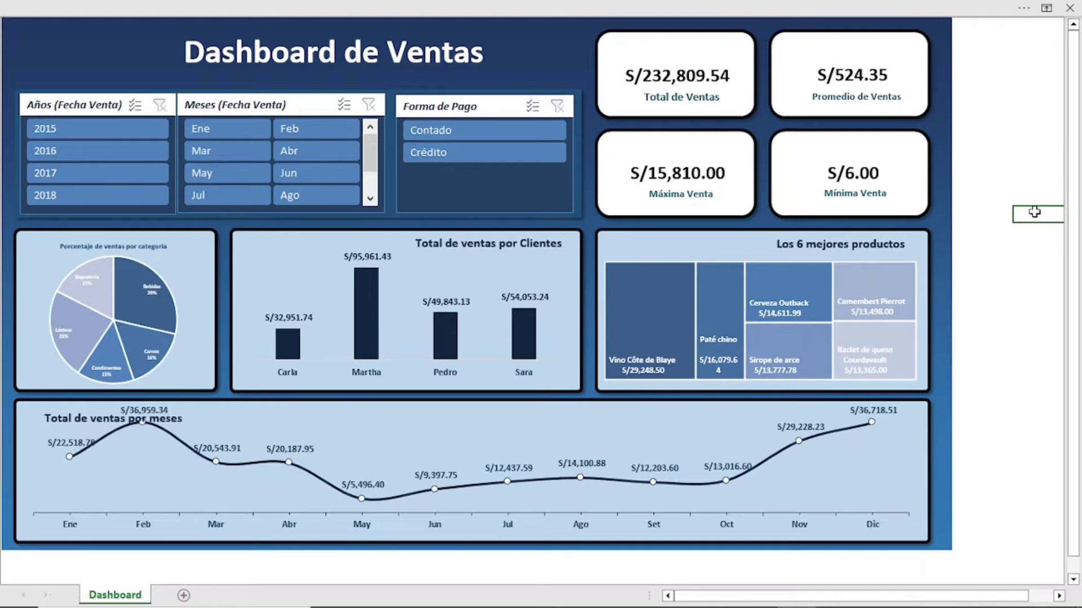